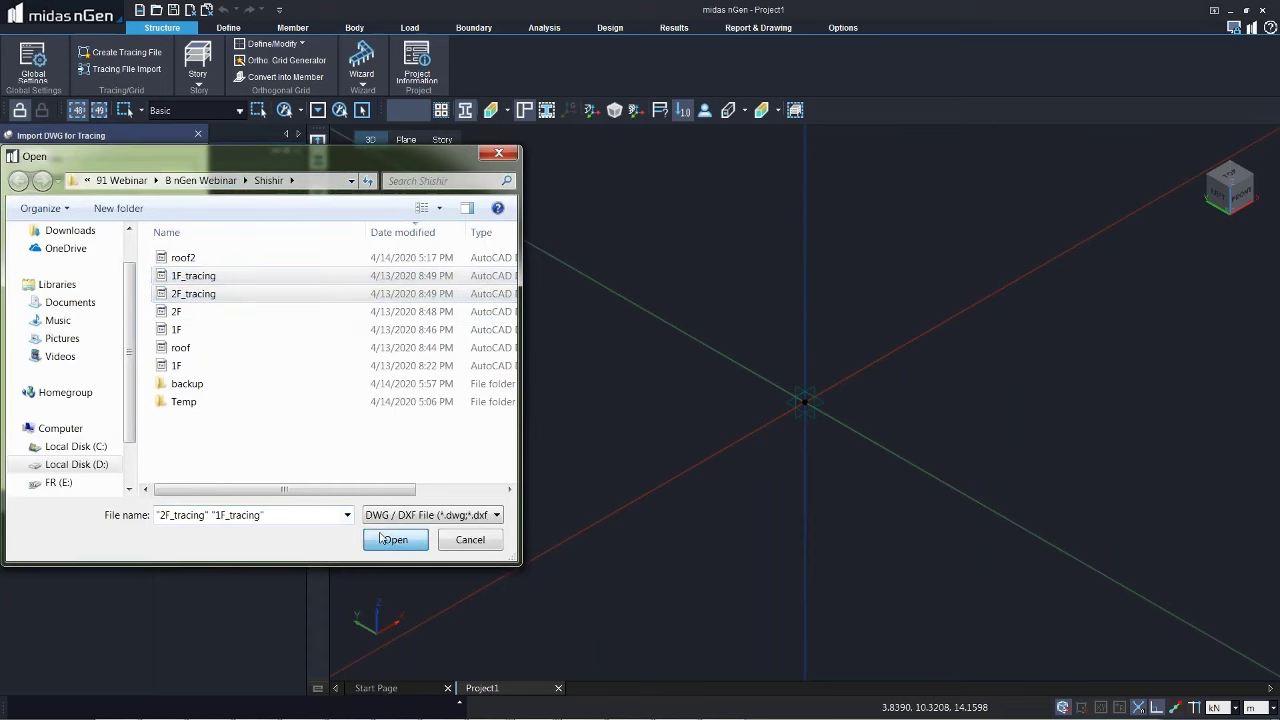
Step: Import the 1F_tracing and 2F_tracing DWG drawings for tracing
click(395, 539)
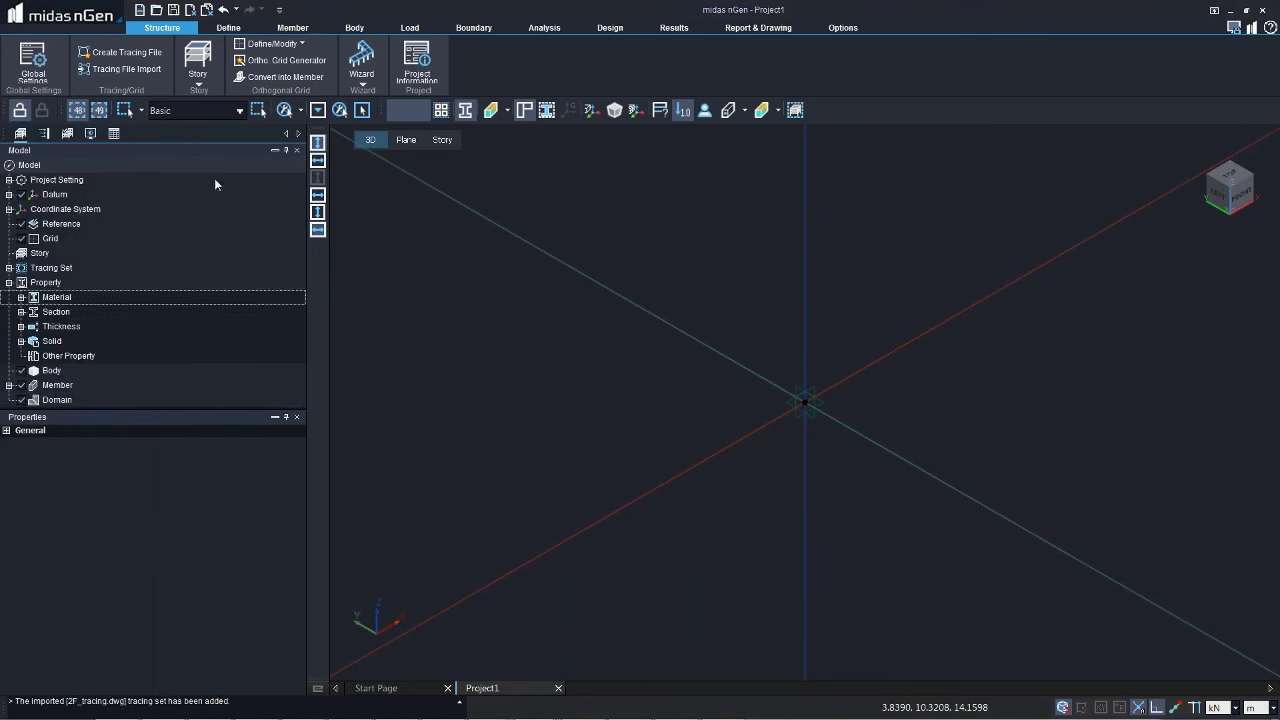
Step: Add a story set named T1 with no base set
click(198, 62)
click(504, 162)
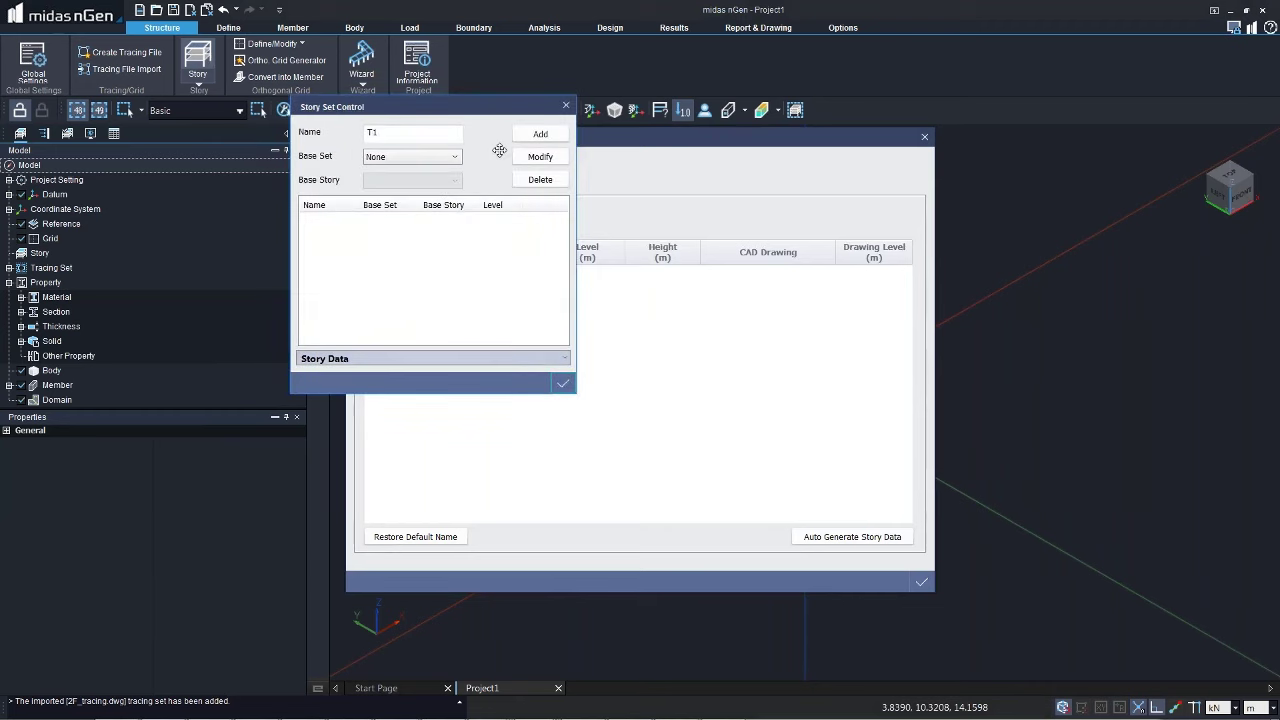
click(537, 134)
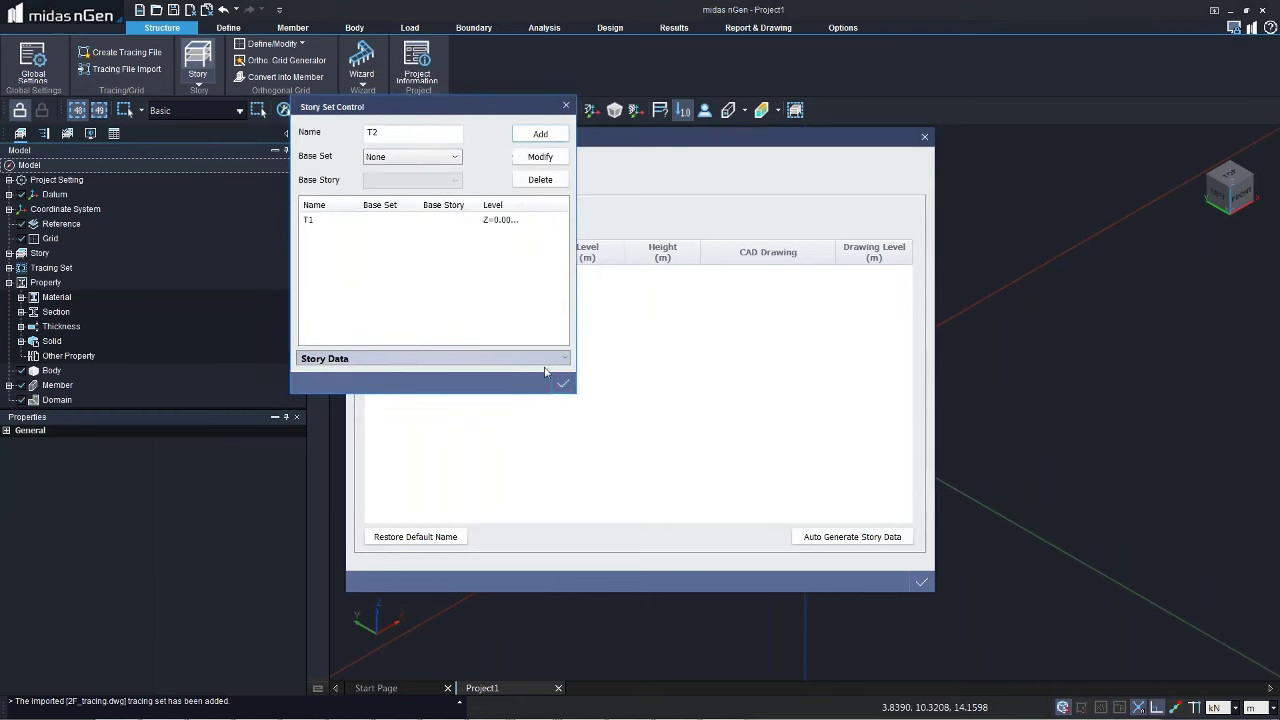
click(563, 383)
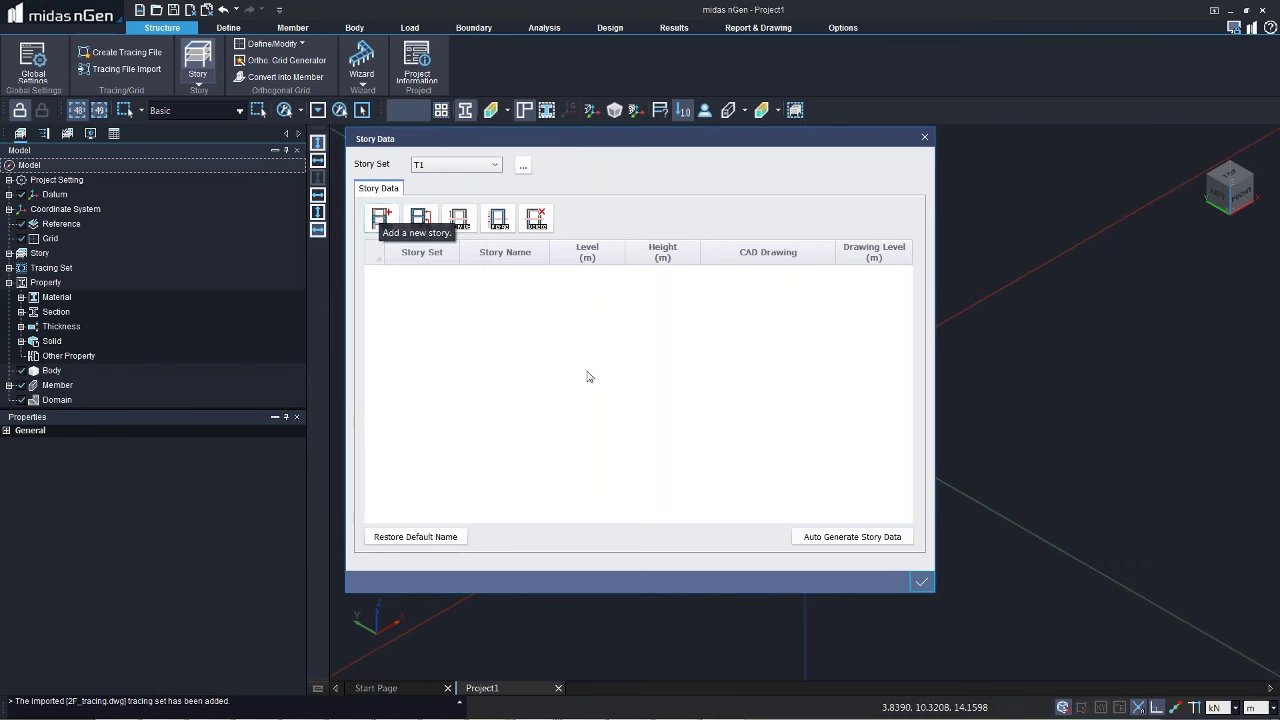
Step: Add one story with a height of 4 m to story set T1
click(380, 218)
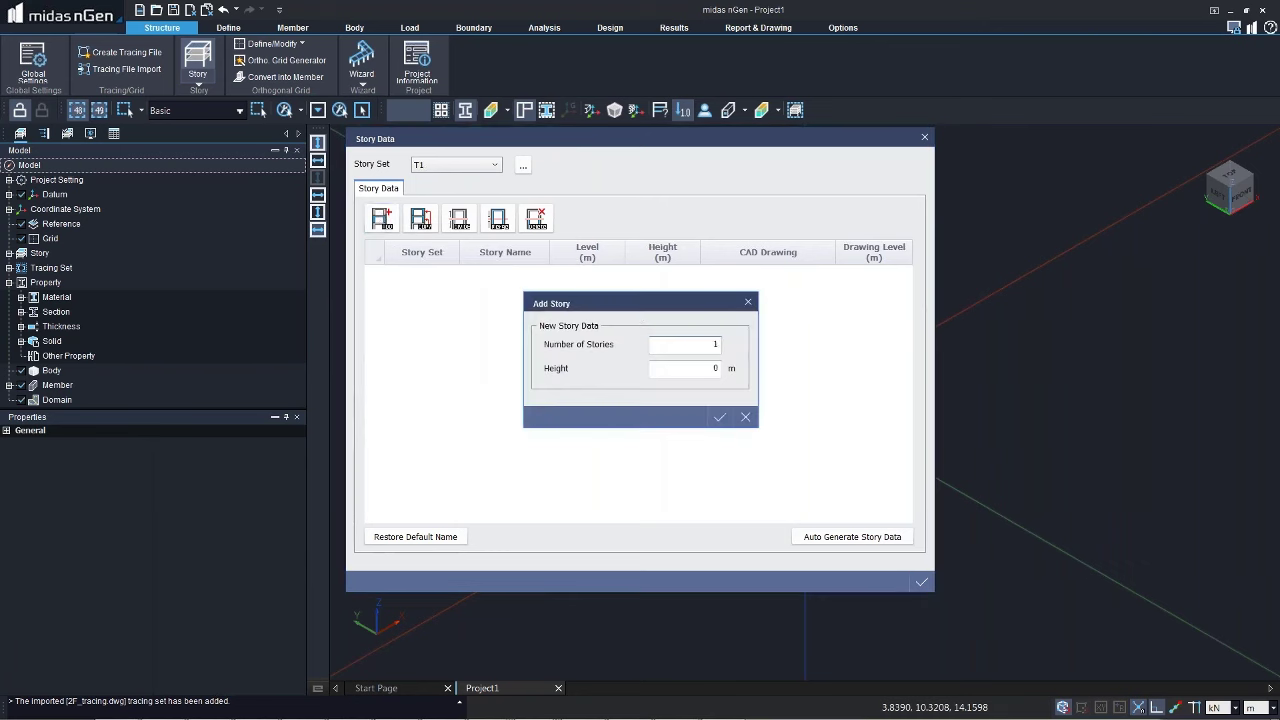
drag(703, 366, 726, 368)
text(4)
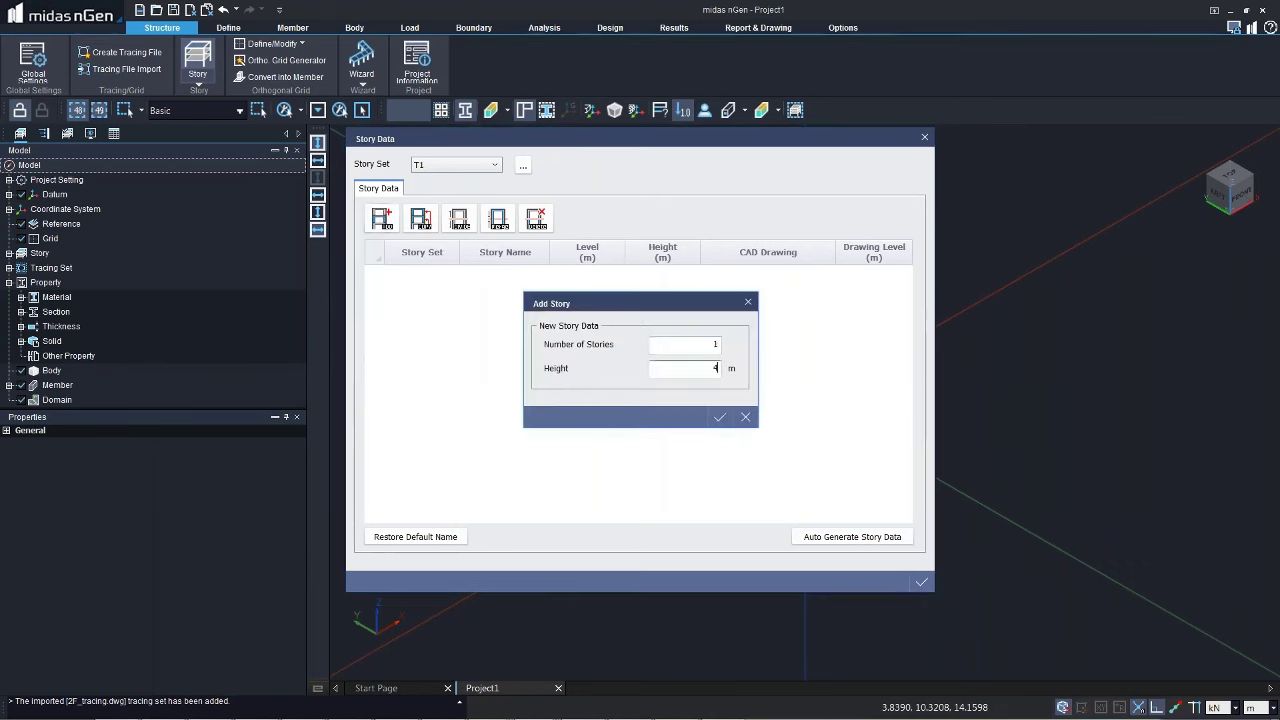
click(720, 418)
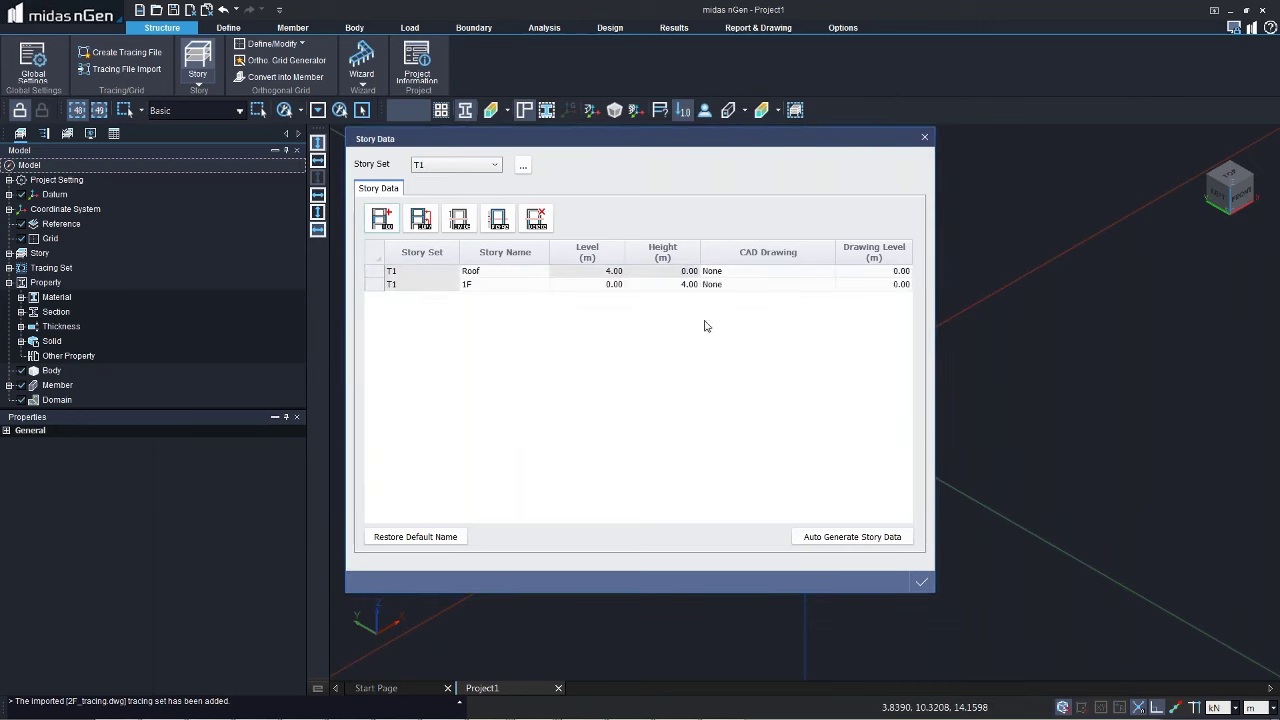
Step: Assign 1F_tracing.dwg as the CAD drawing of story 1F and 2F_tracing.dwg to the Roof, and apply the story data
click(829, 286)
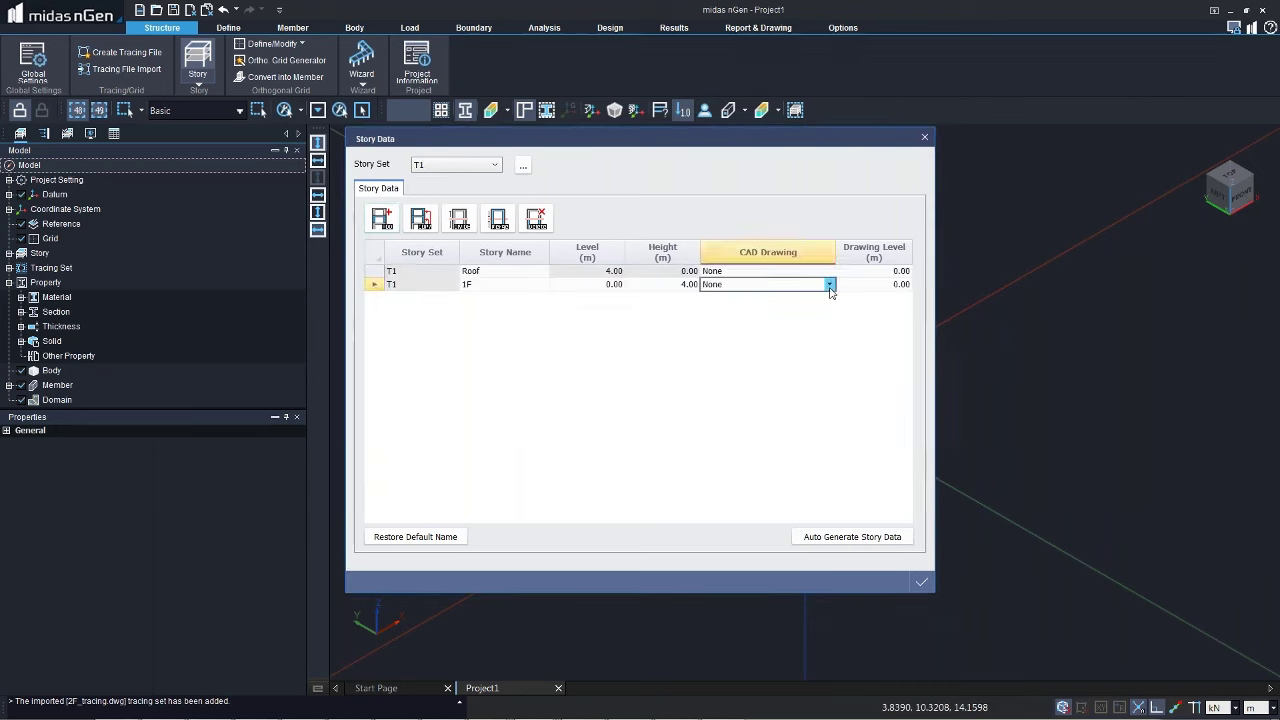
click(829, 286)
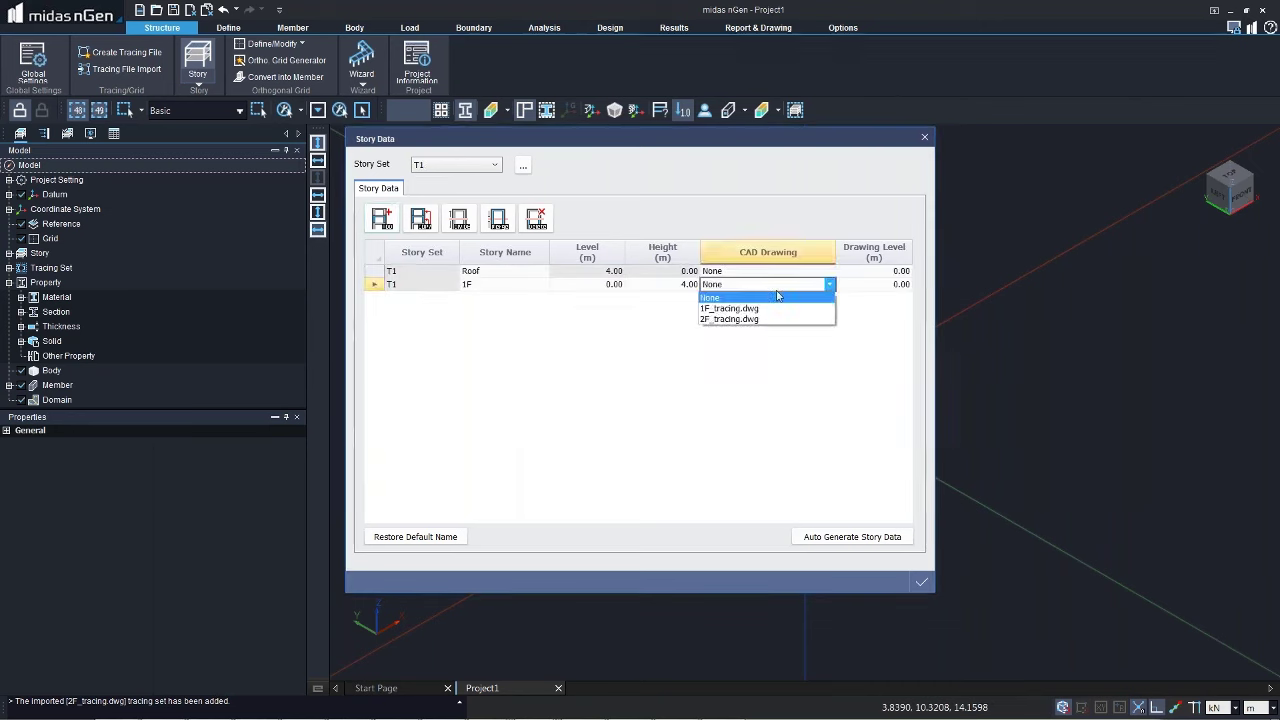
click(728, 309)
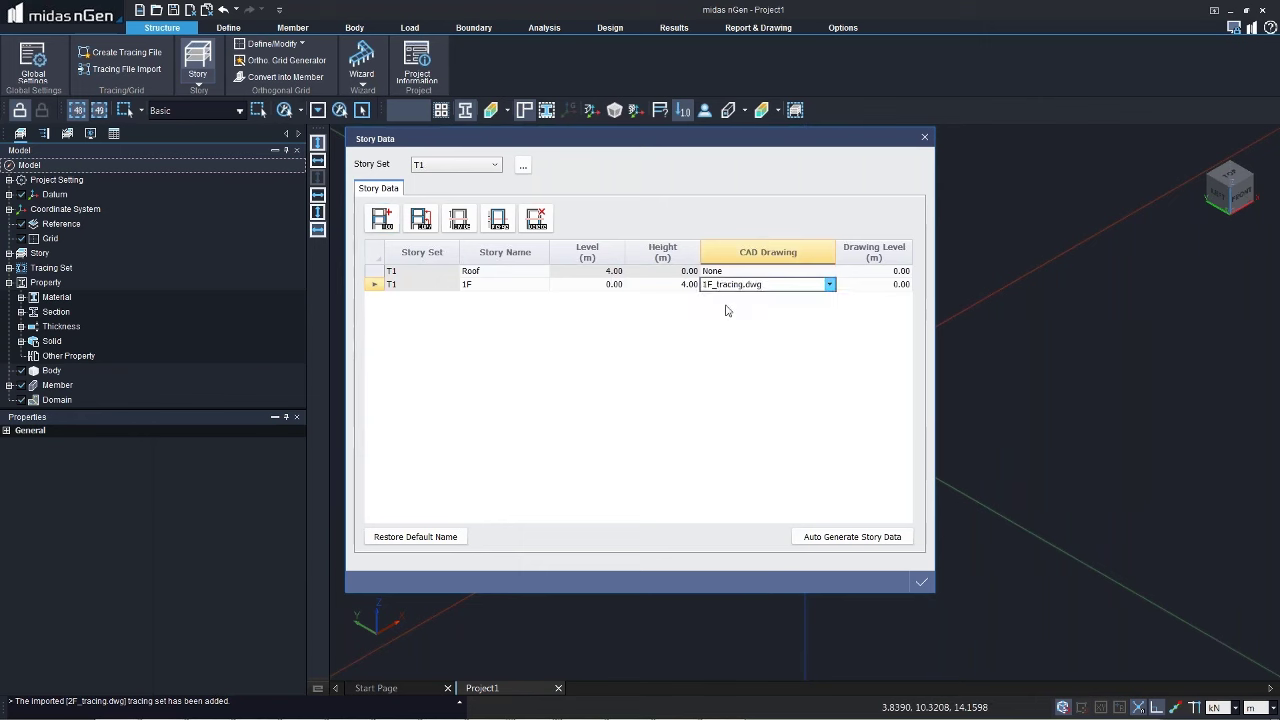
click(830, 273)
click(830, 273)
click(730, 309)
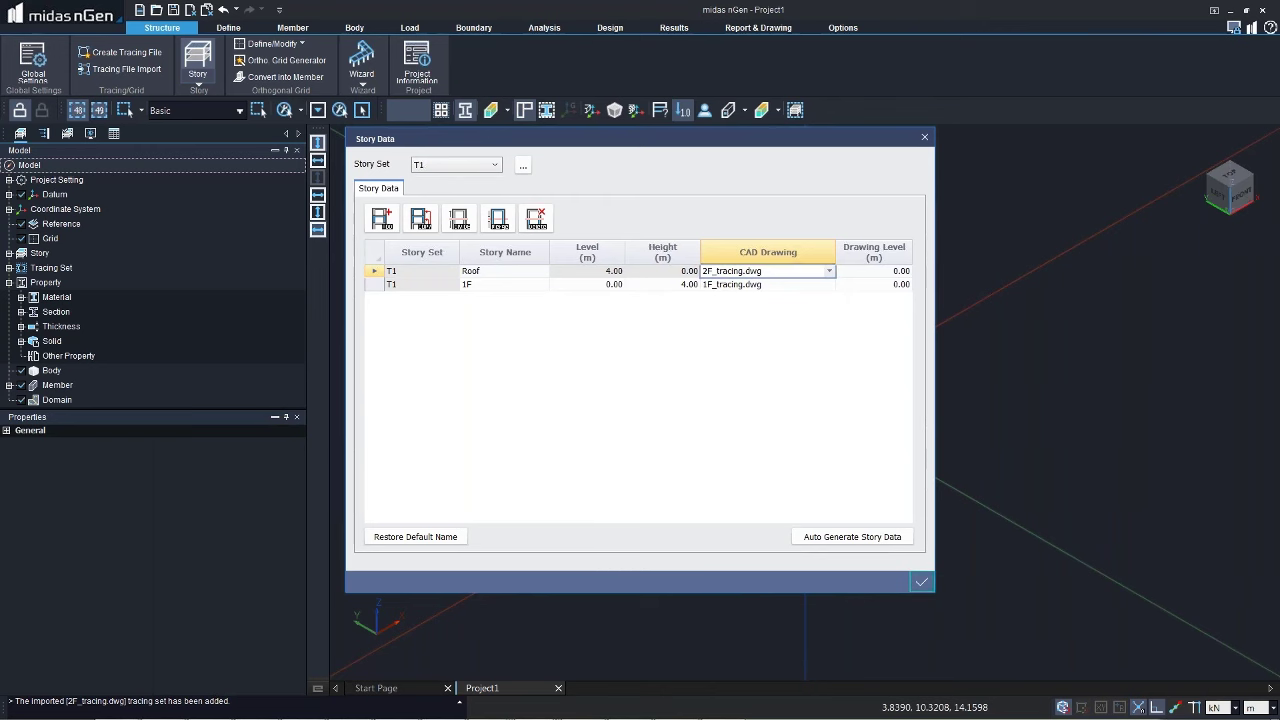
click(921, 581)
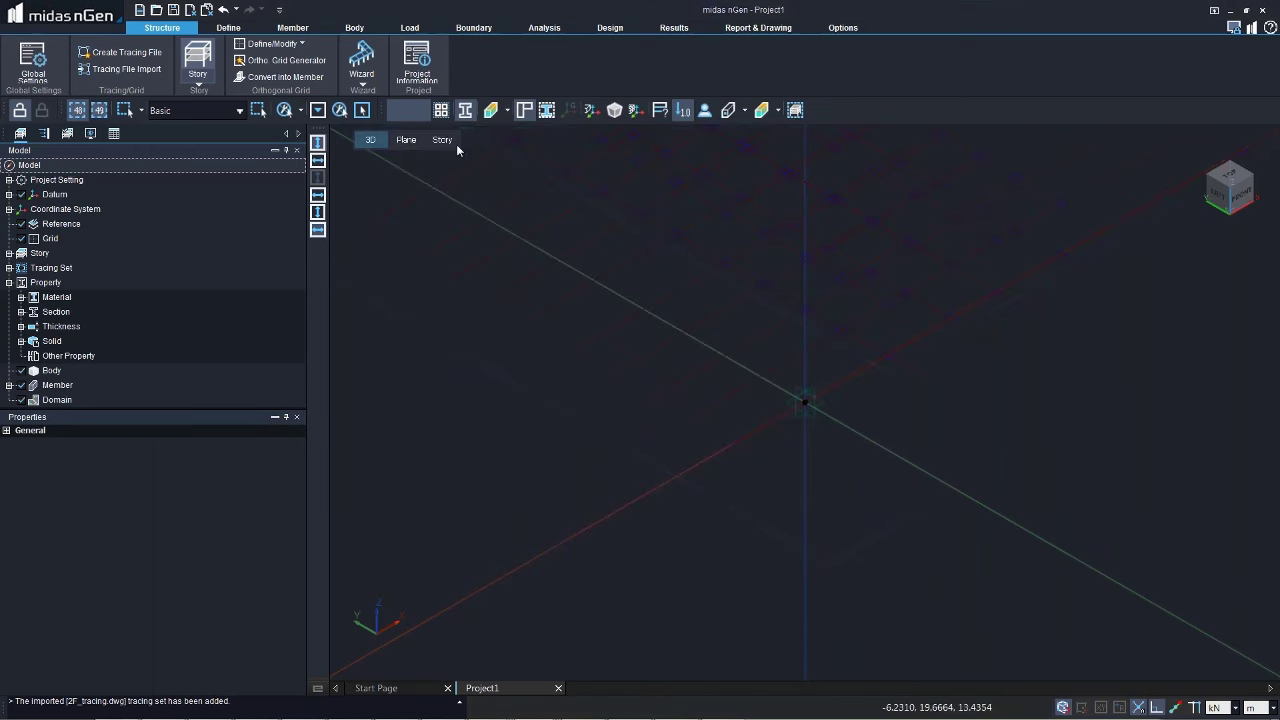
Step: Create 4 m high C30/37 columns on story 1F from all column outlines in the tracing drawing
click(441, 140)
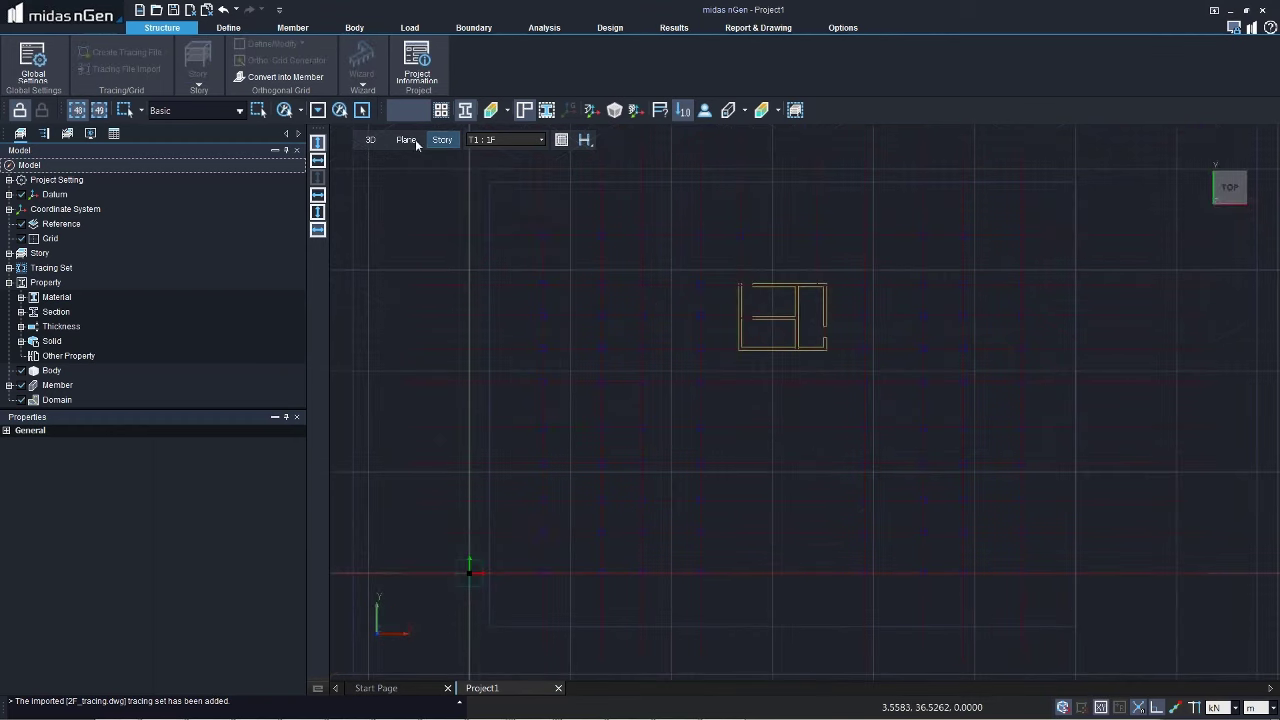
click(293, 30)
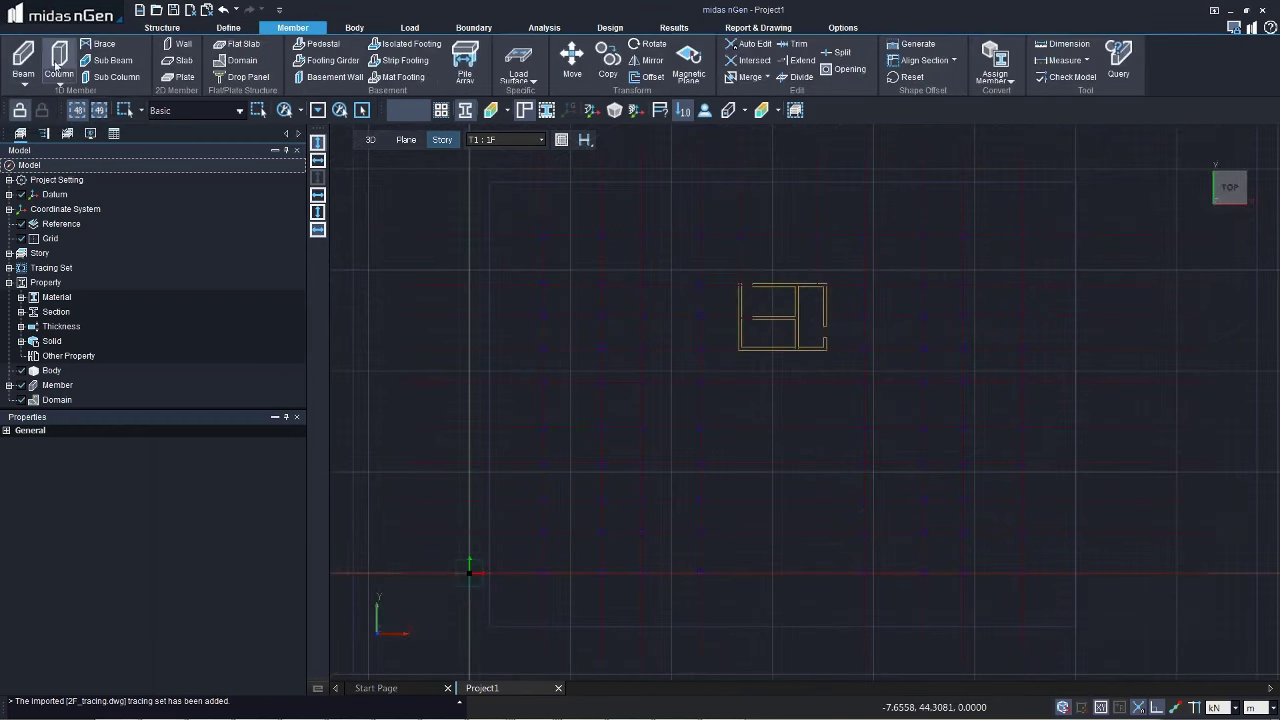
click(56, 66)
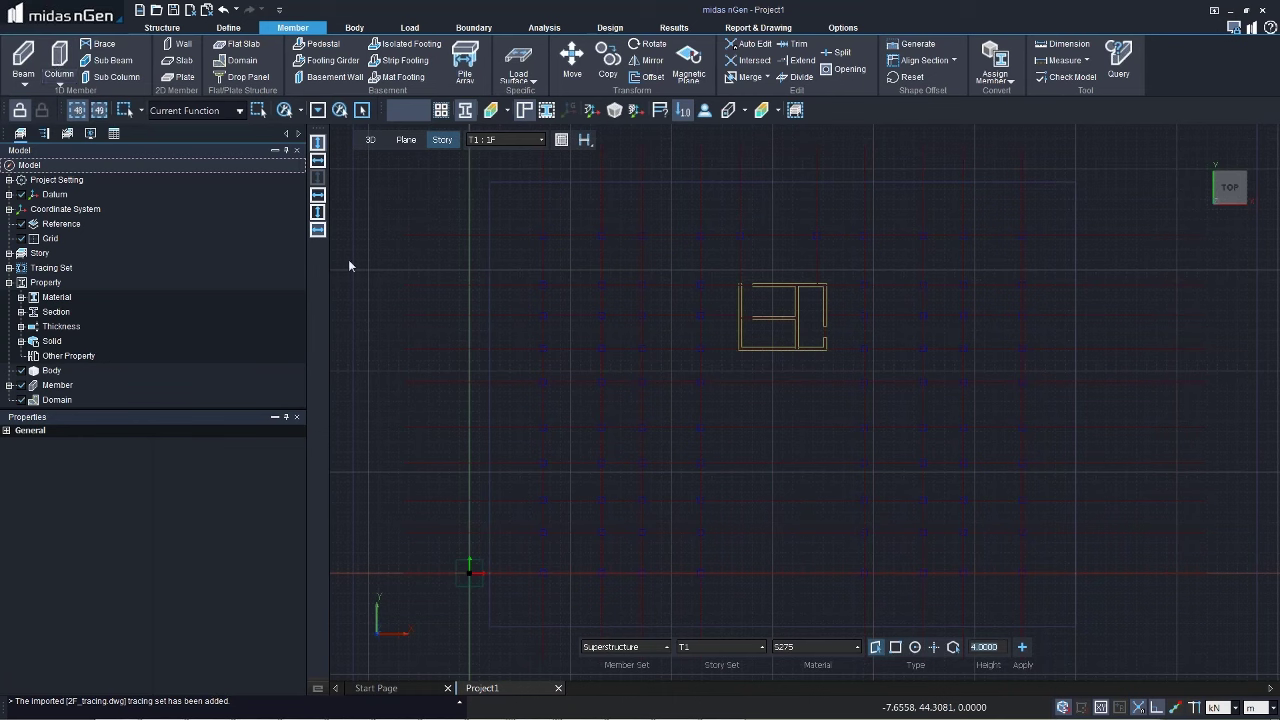
click(816, 646)
click(816, 621)
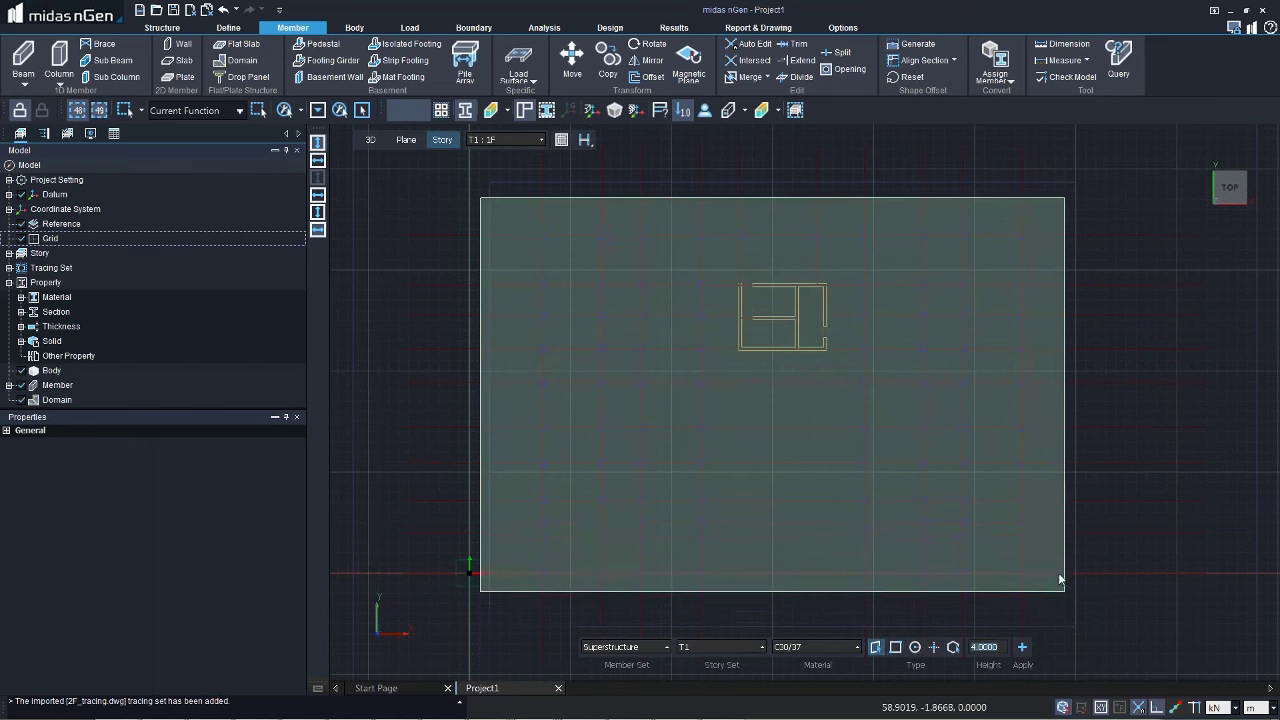
click(1063, 590)
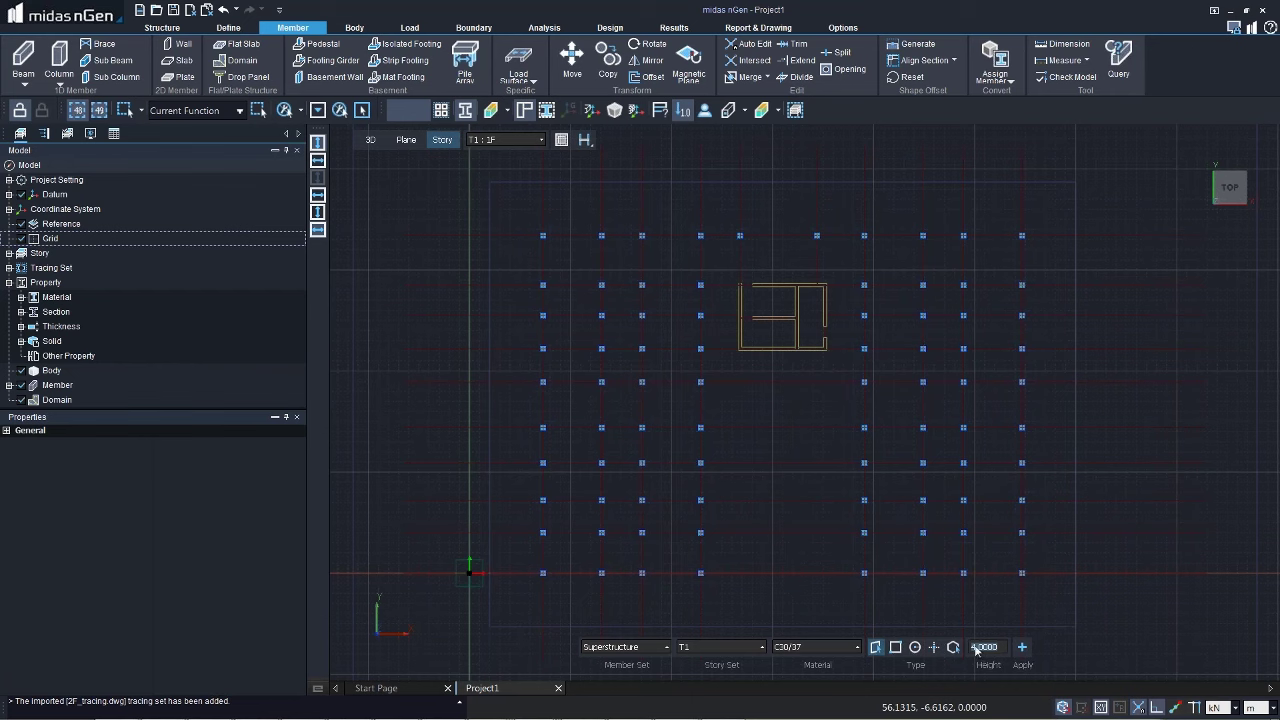
click(1023, 648)
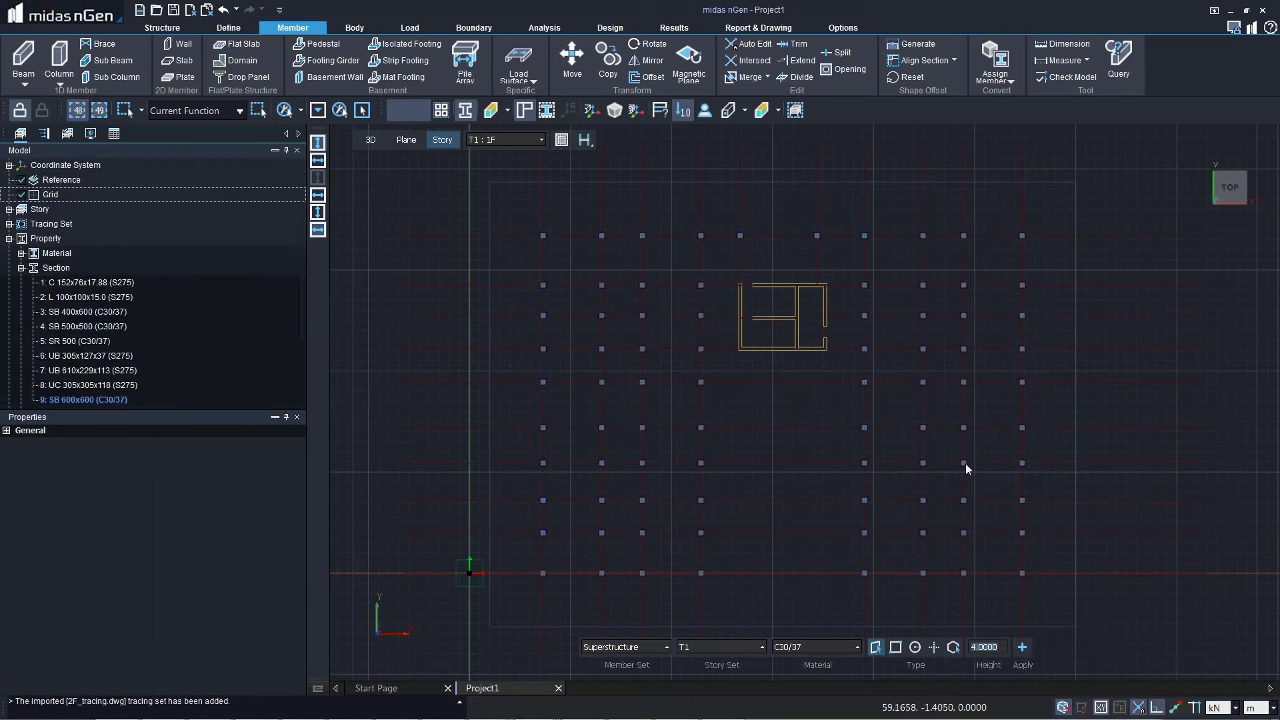
Step: Create 4 m high C30/37 walls of analysis type Wall(Plate - Meshed) from the traced core outlines on story 1F
middle_drag(995, 457, 985, 390)
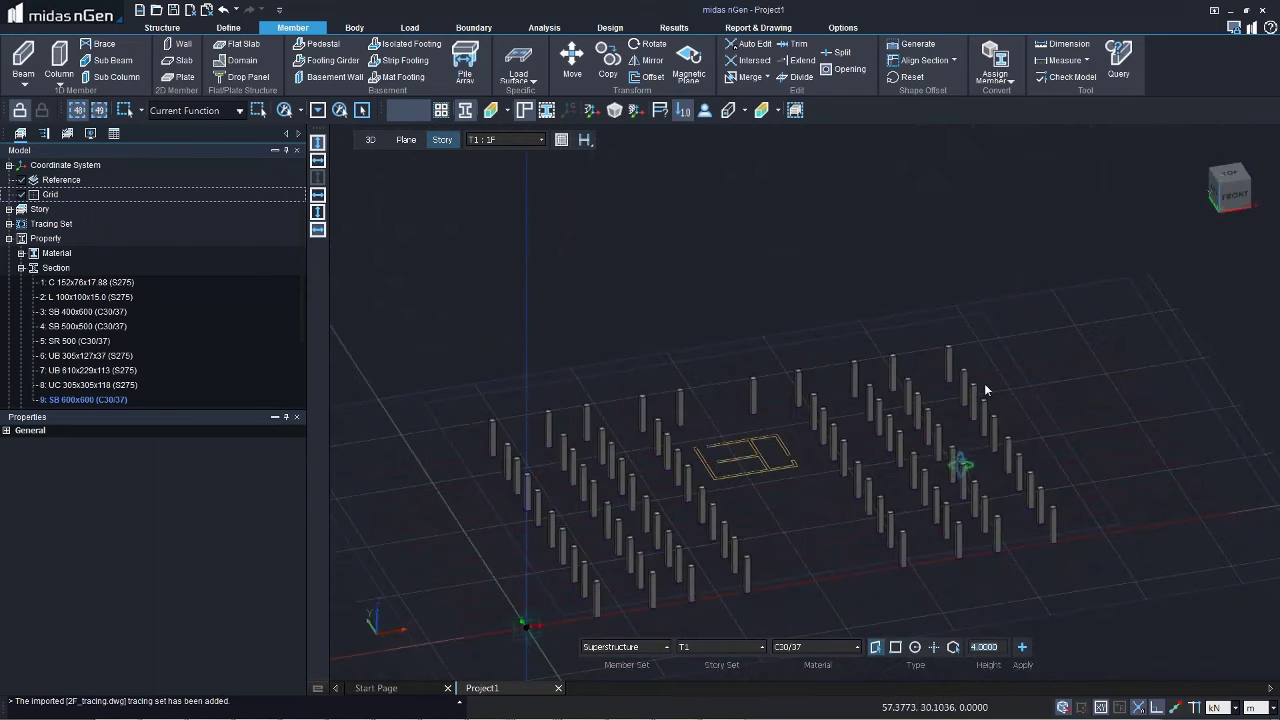
click(181, 46)
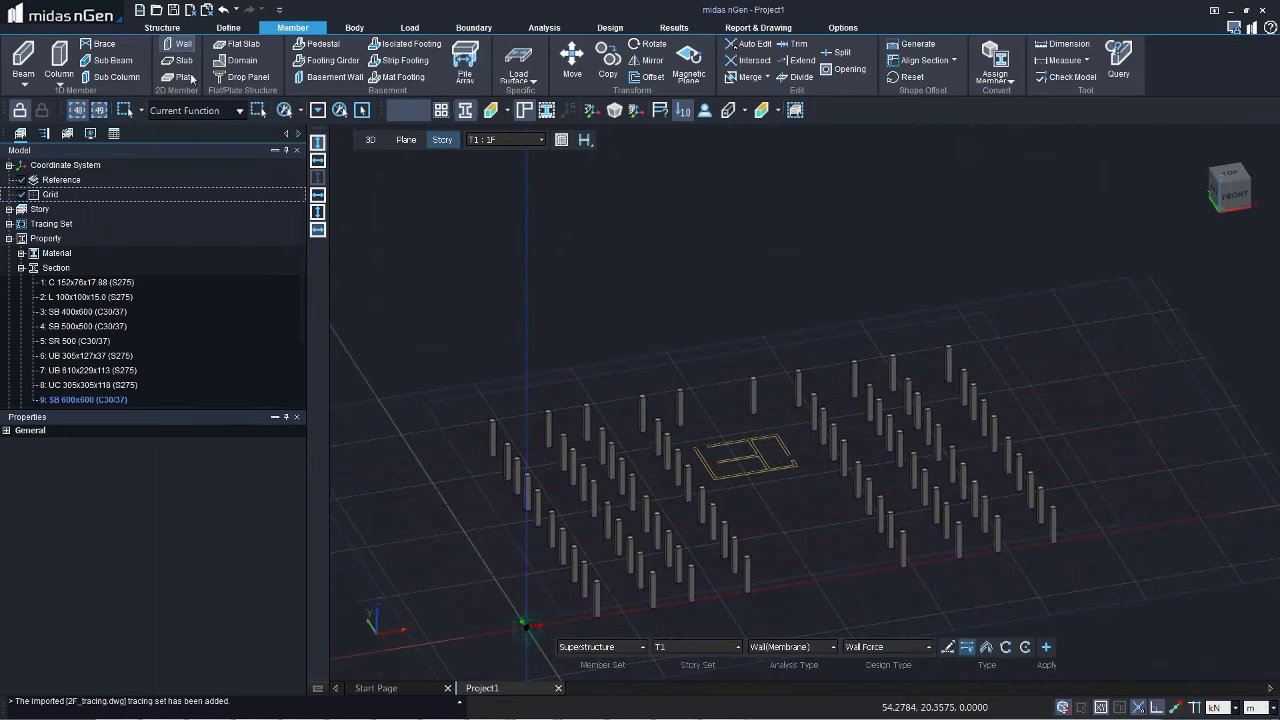
click(948, 647)
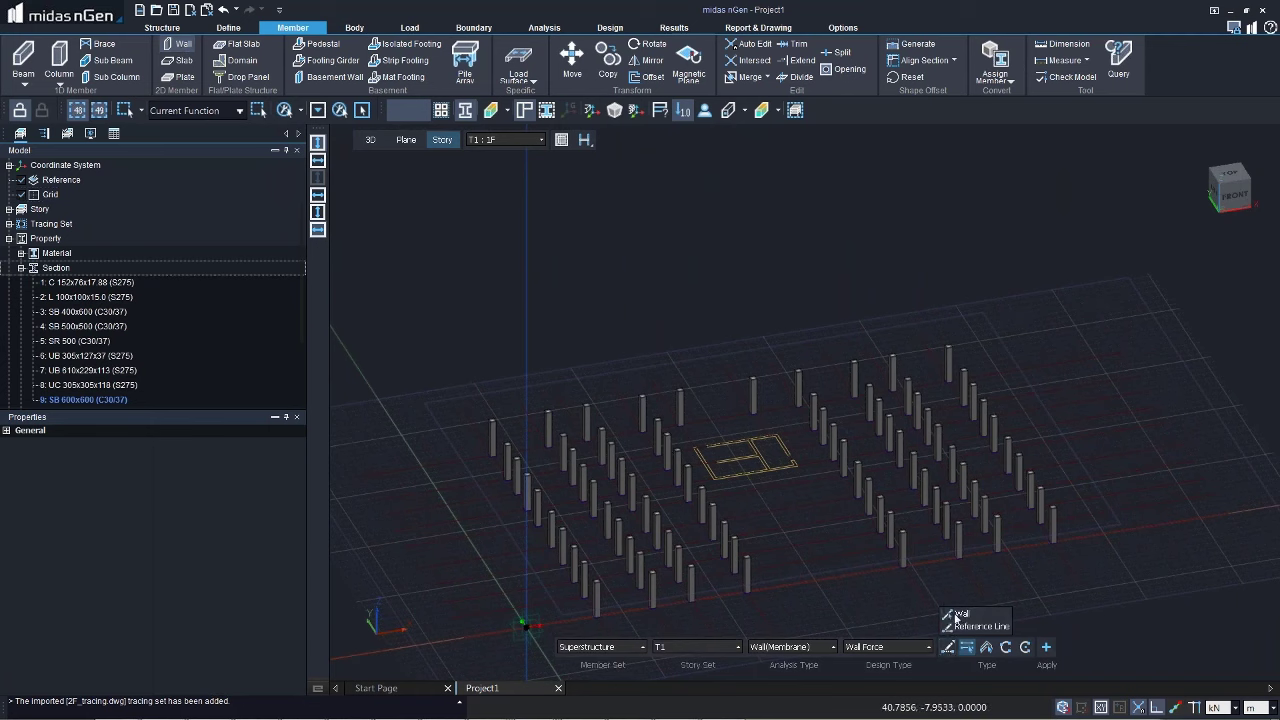
click(958, 614)
click(795, 647)
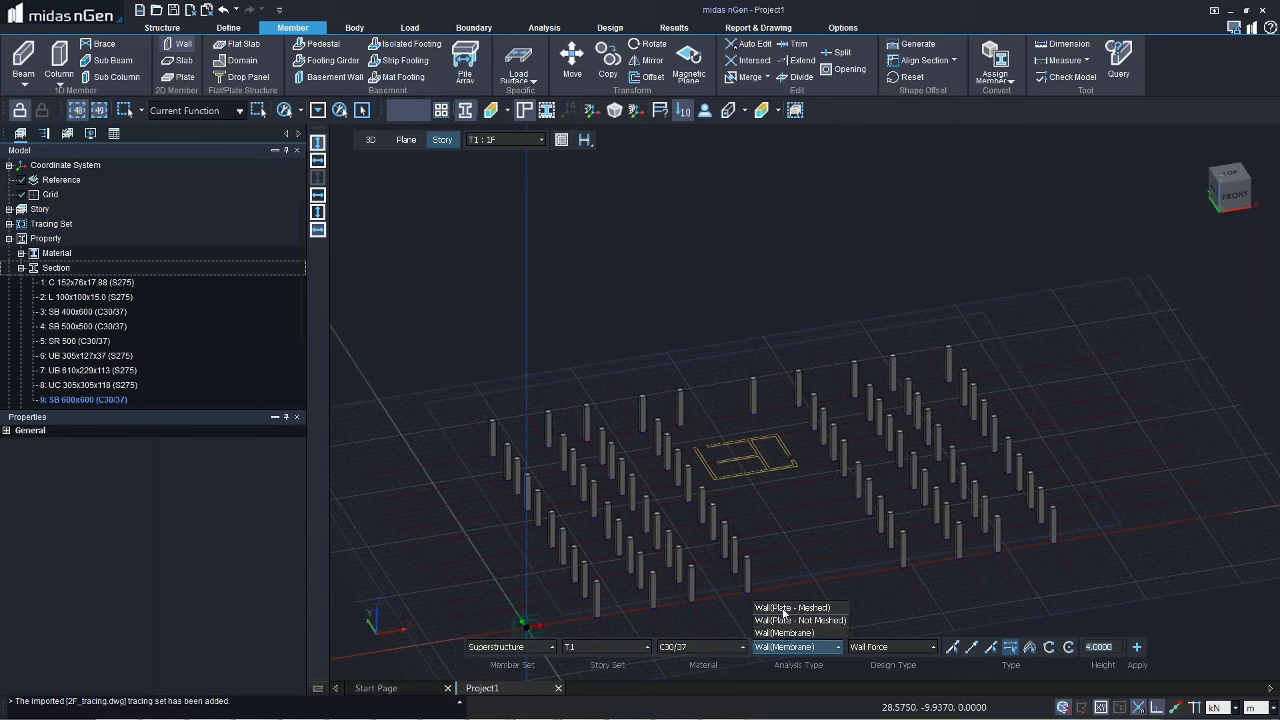
click(782, 608)
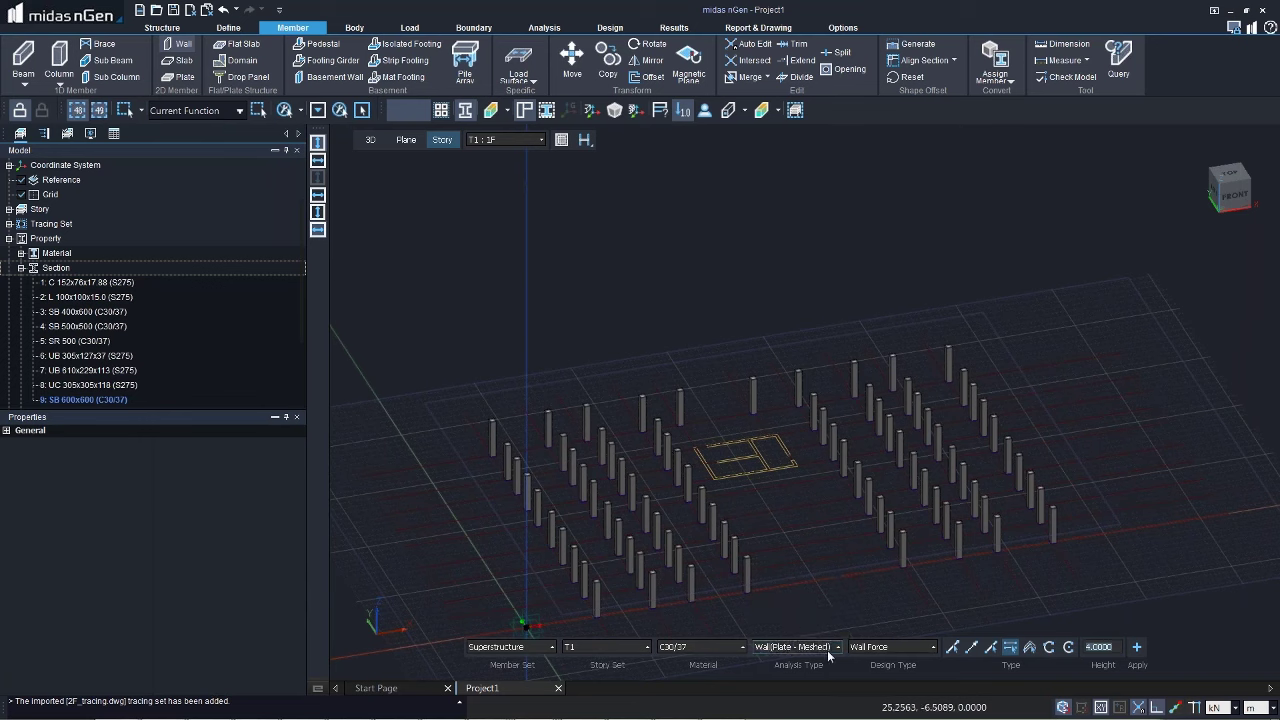
drag(672, 404, 824, 497)
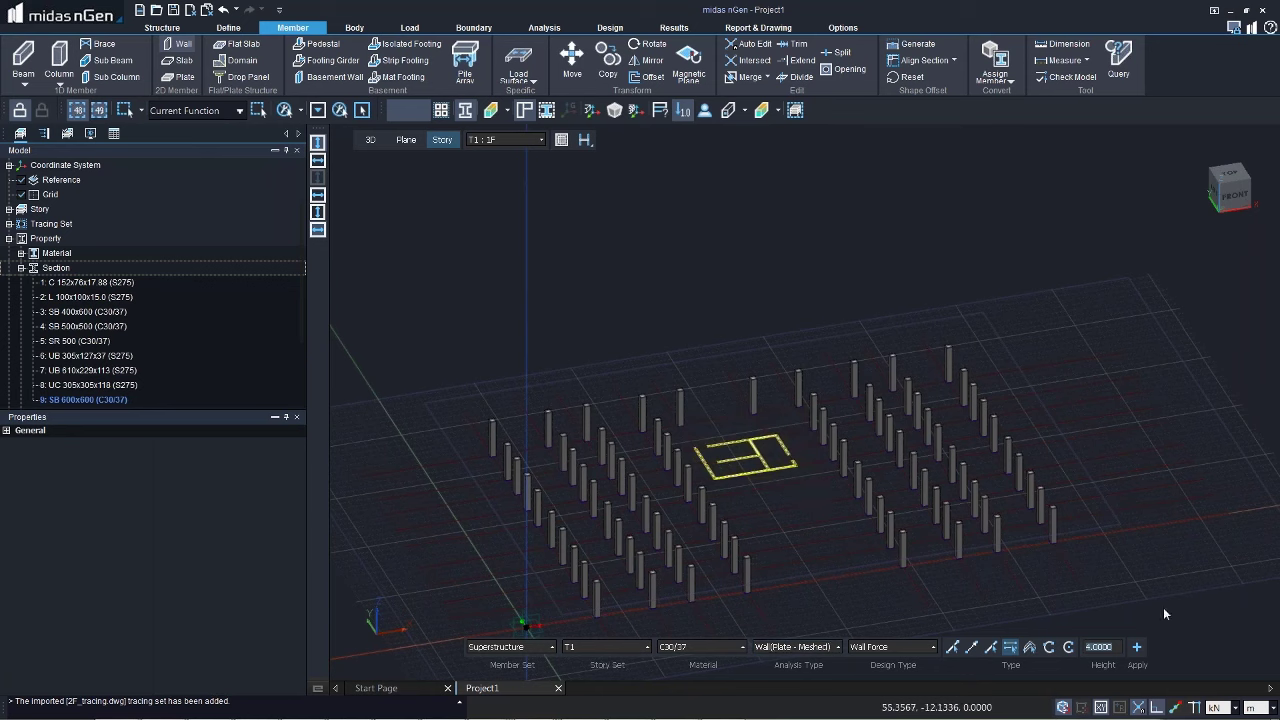
click(1137, 648)
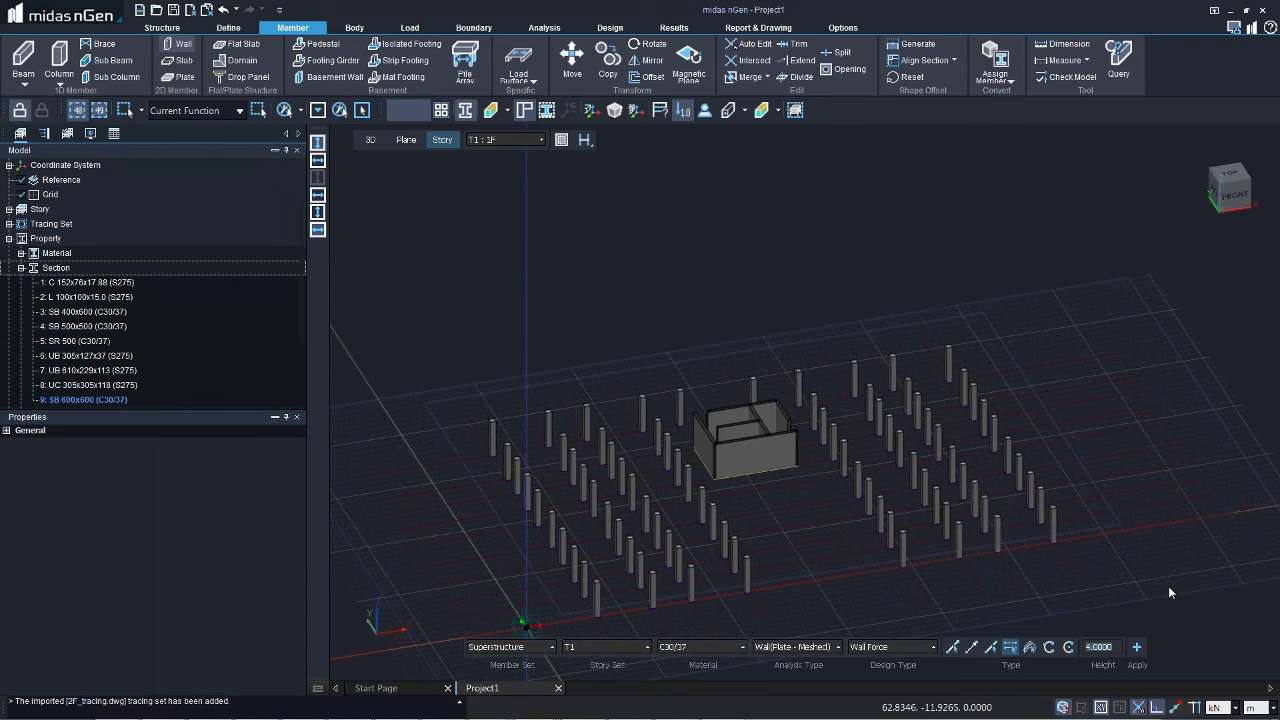
key(Escape)
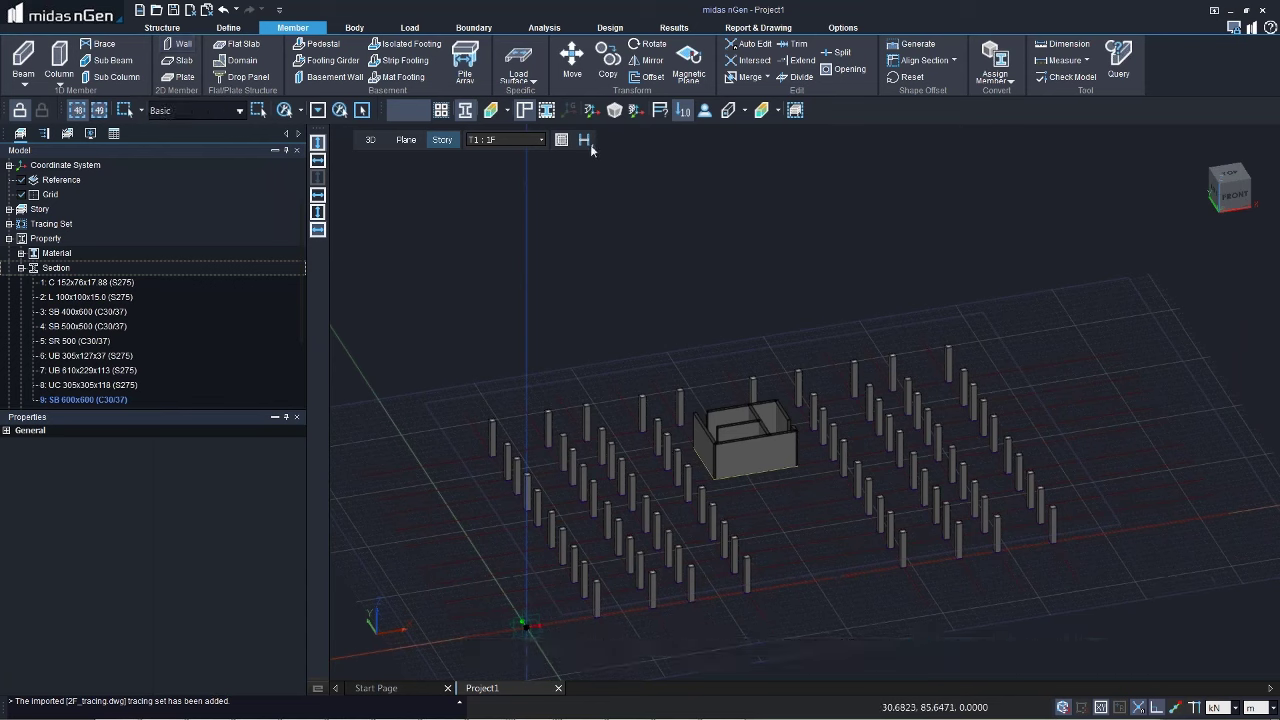
click(405, 44)
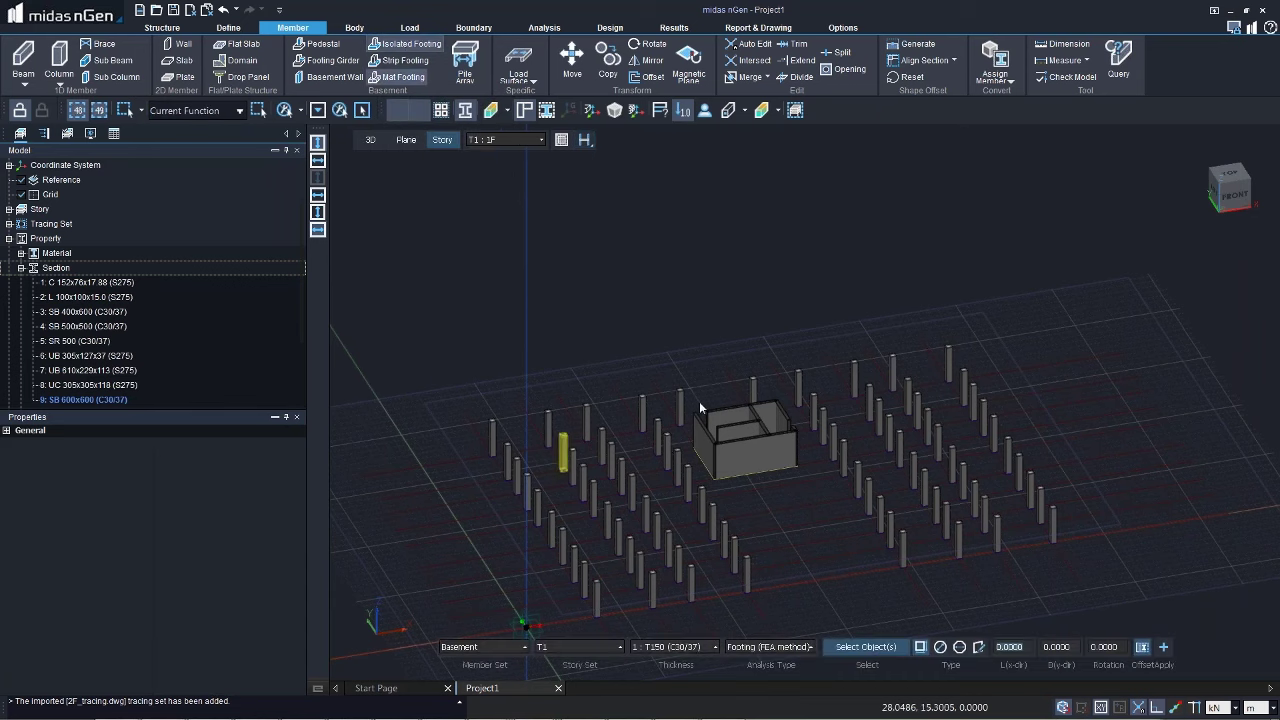
right_drag(694, 404, 695, 355)
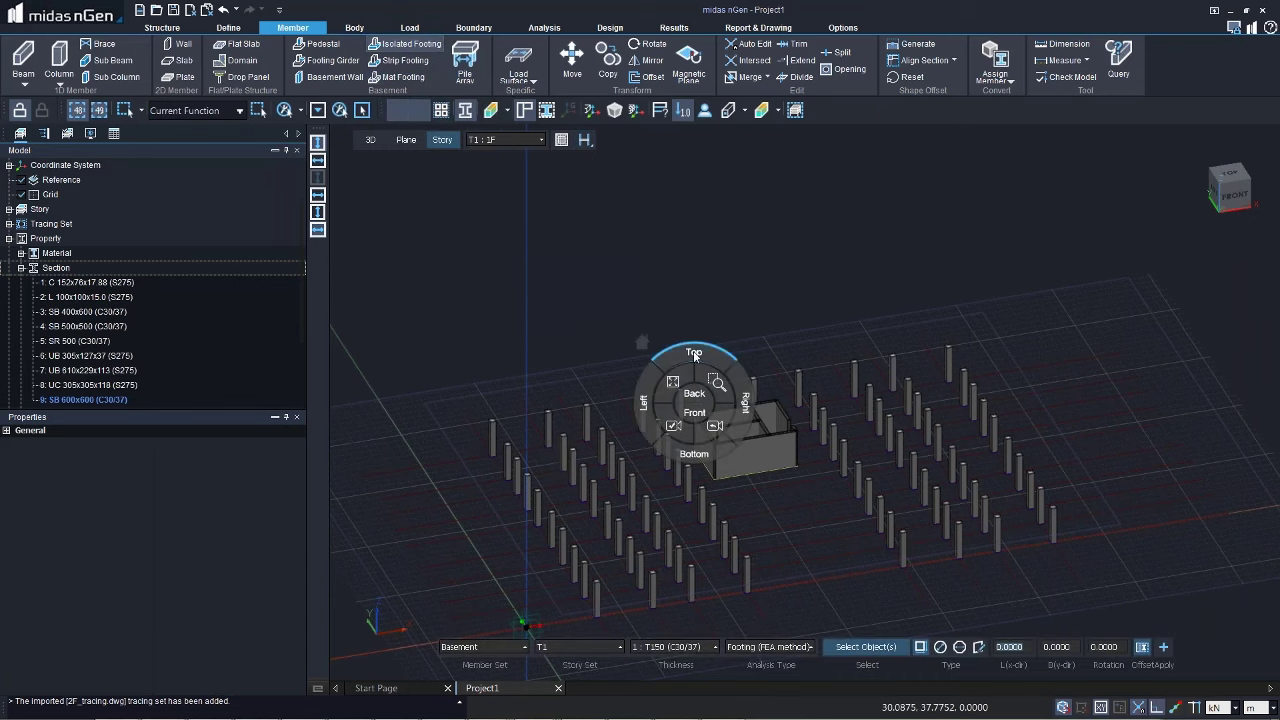
click(694, 355)
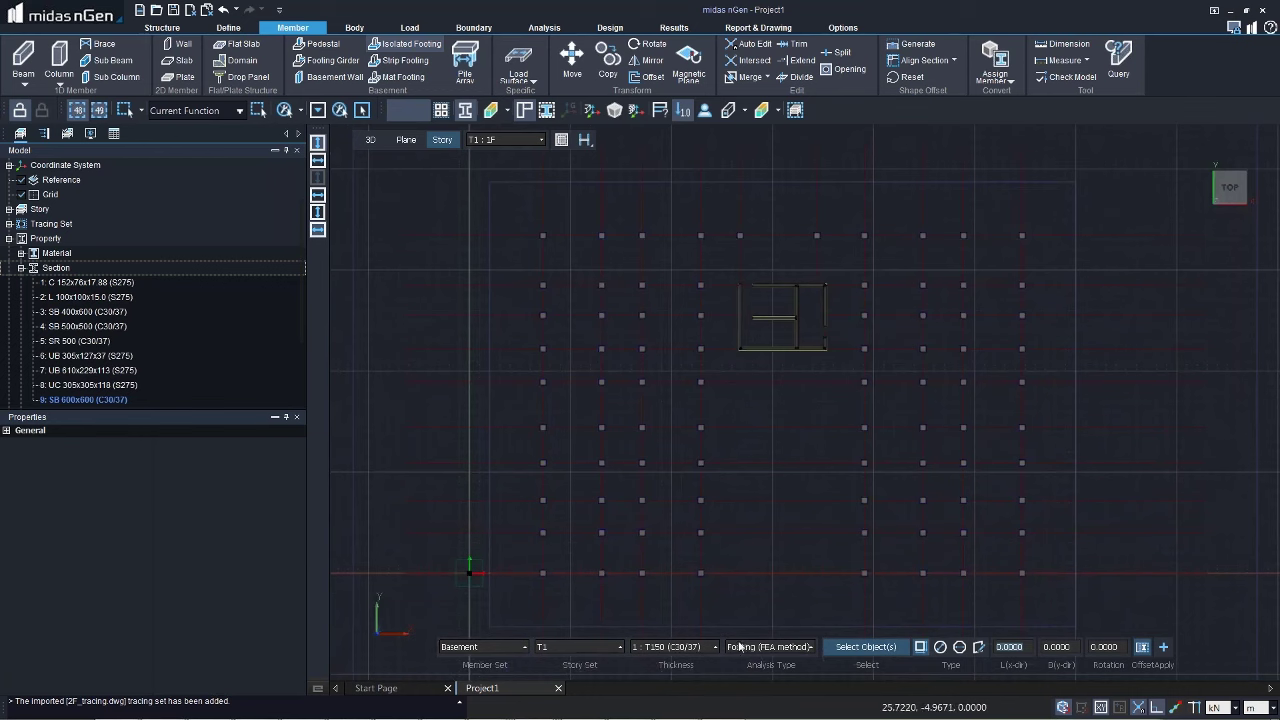
click(676, 648)
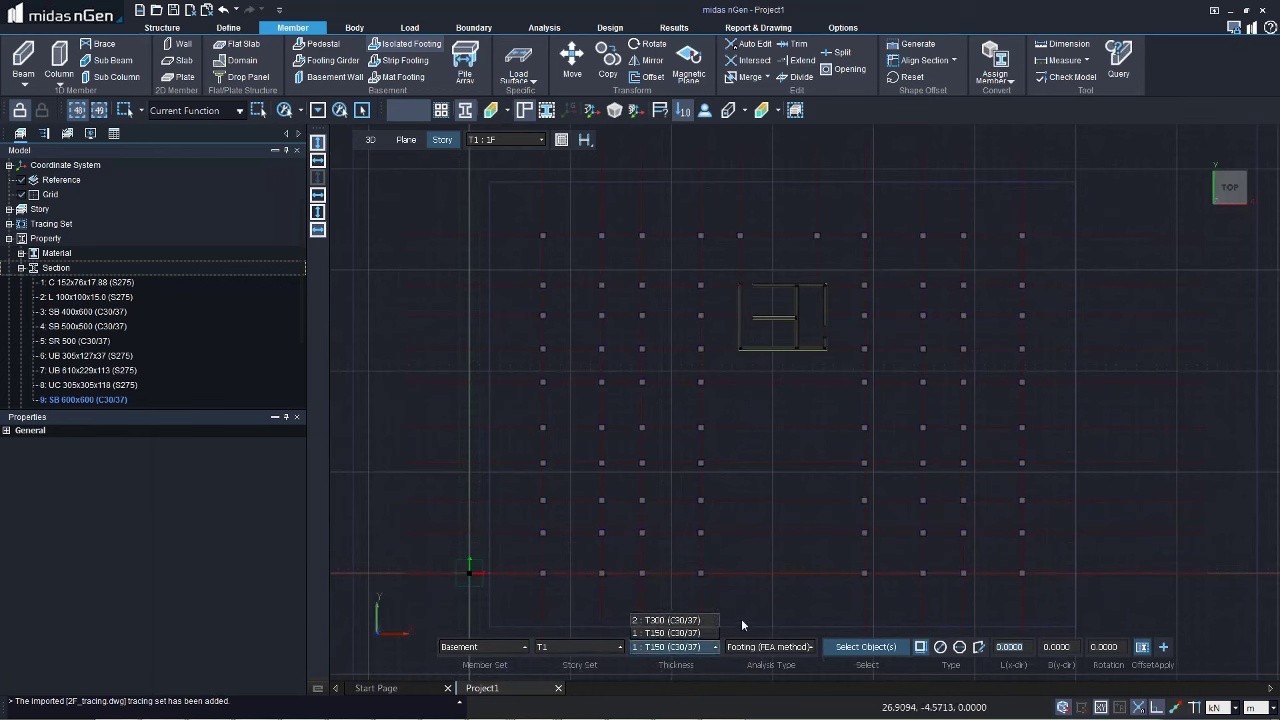
key(Escape)
Step: Add a thickness property of 0.7 m with material C30/37
click(21, 268)
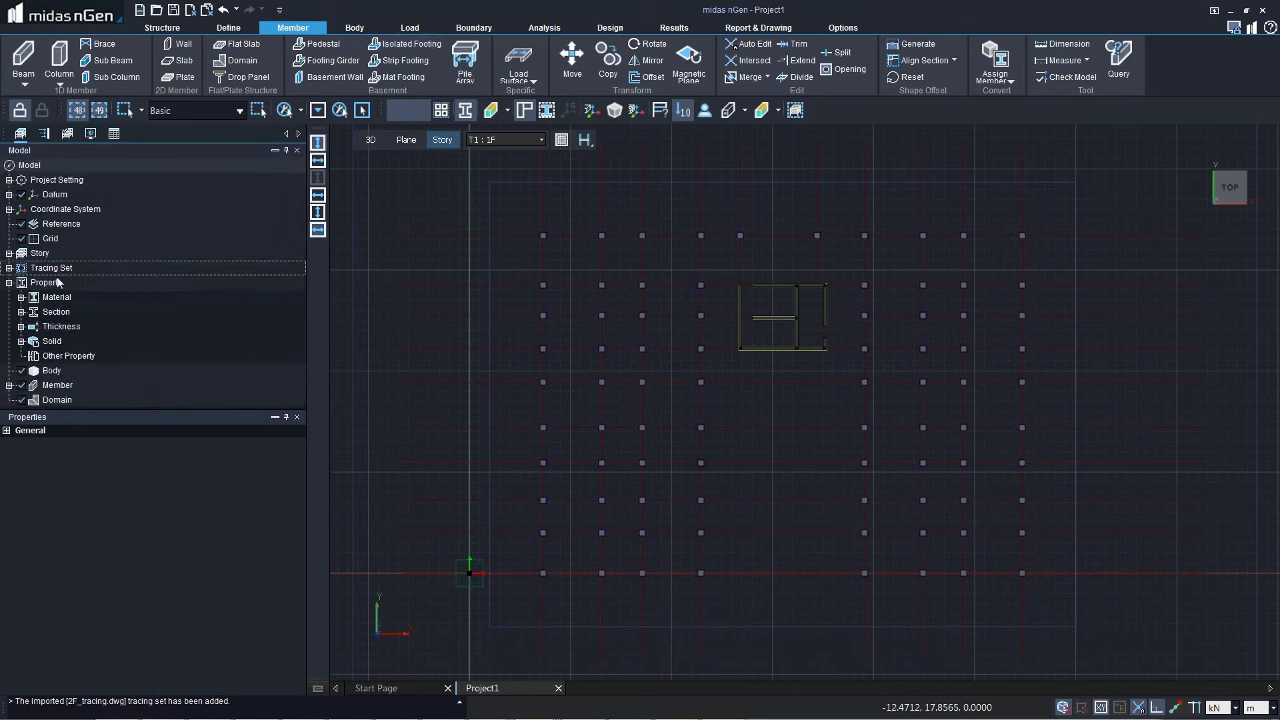
click(68, 371)
click(21, 327)
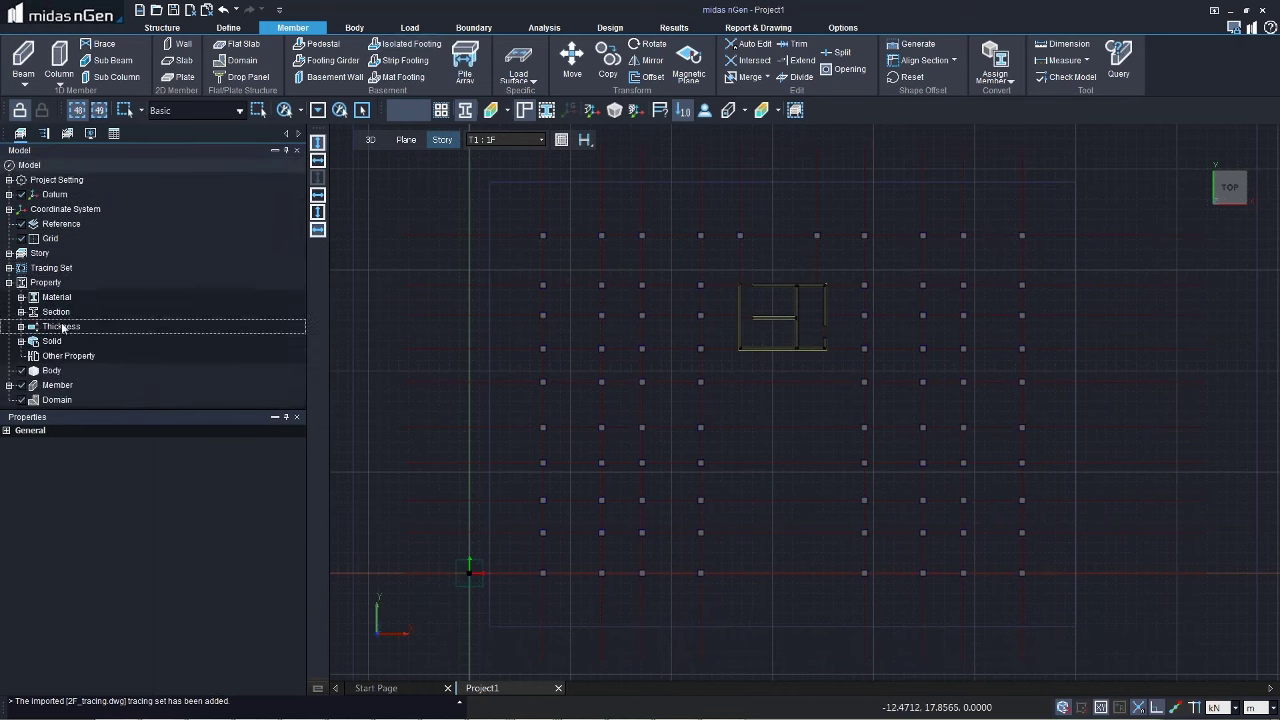
right_click(62, 327)
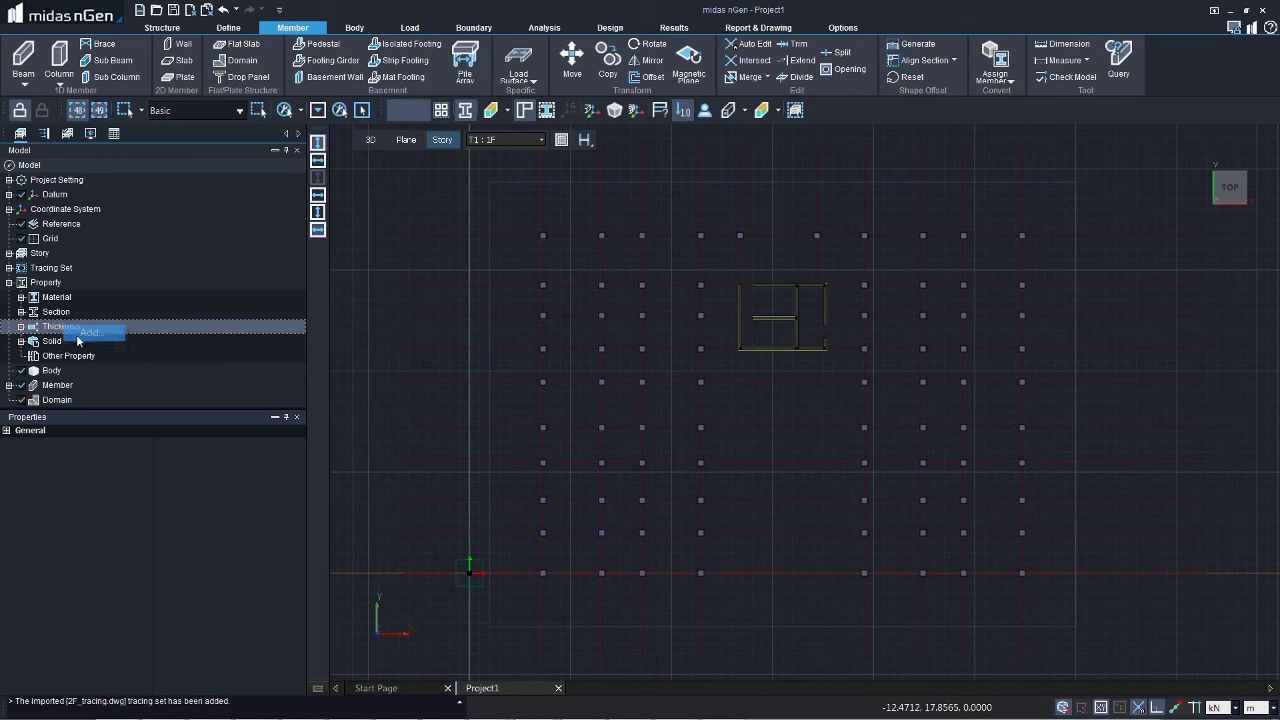
click(80, 334)
click(100, 205)
click(90, 218)
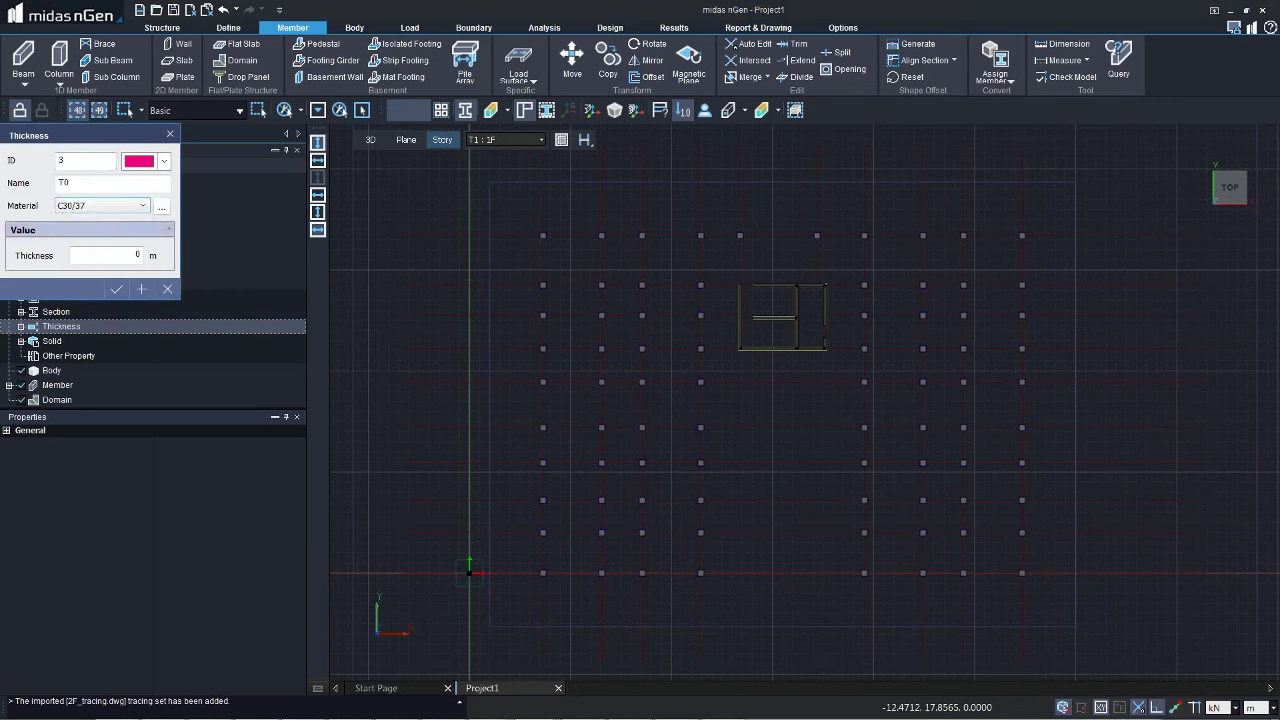
click(137, 255)
text(0.7)
click(114, 289)
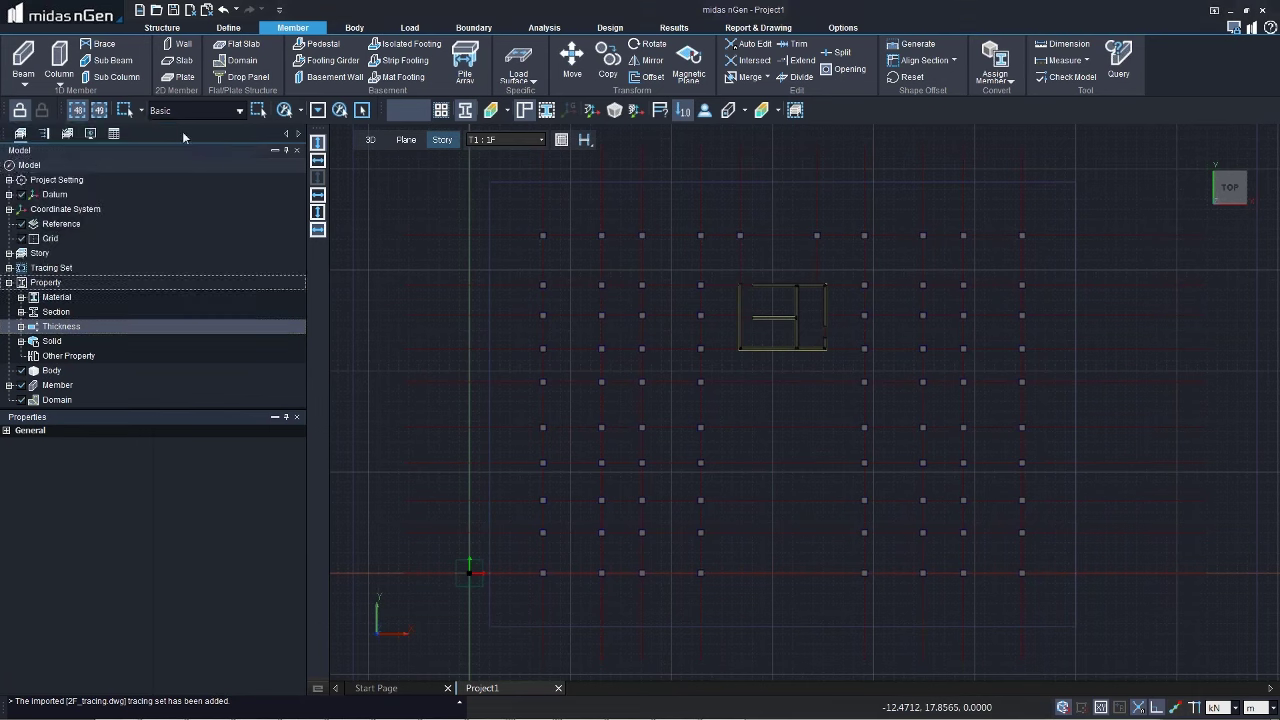
Step: Create 3.5 by 3.5 m isolated footings under all columns with thickness T700 (C30/37) and the Footing (FEA method) analysis type
click(404, 60)
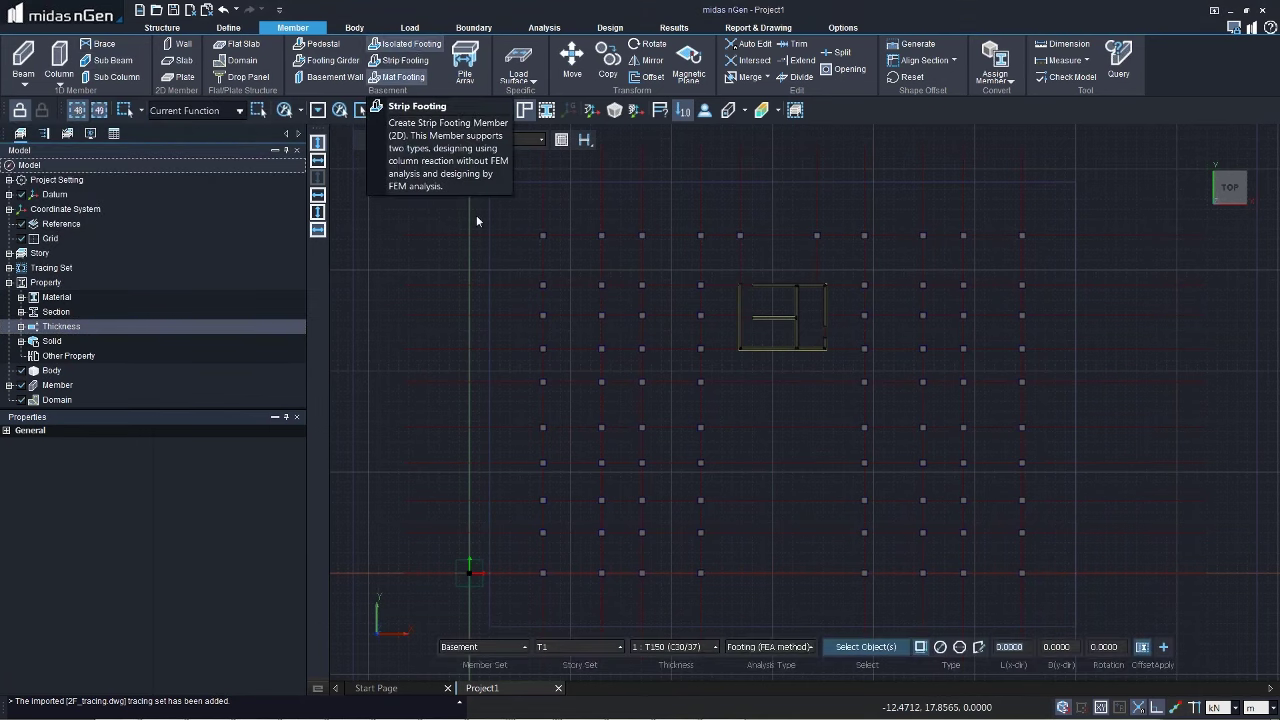
click(675, 646)
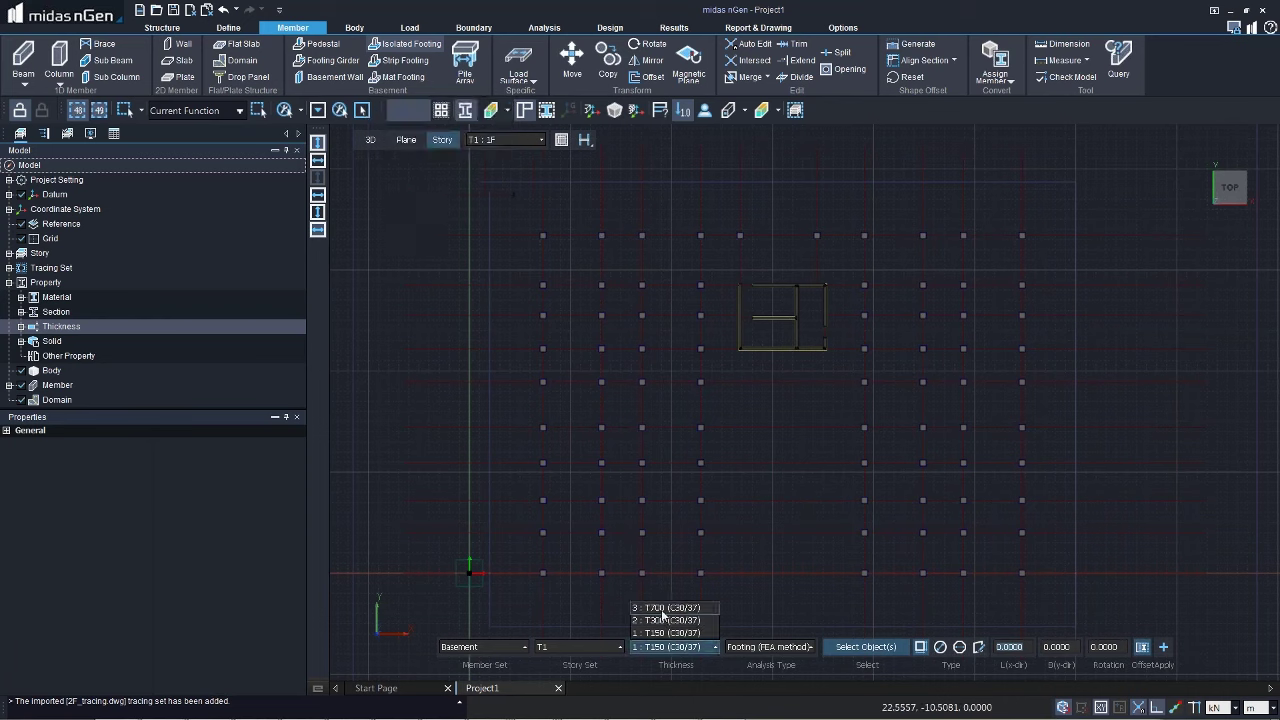
click(670, 631)
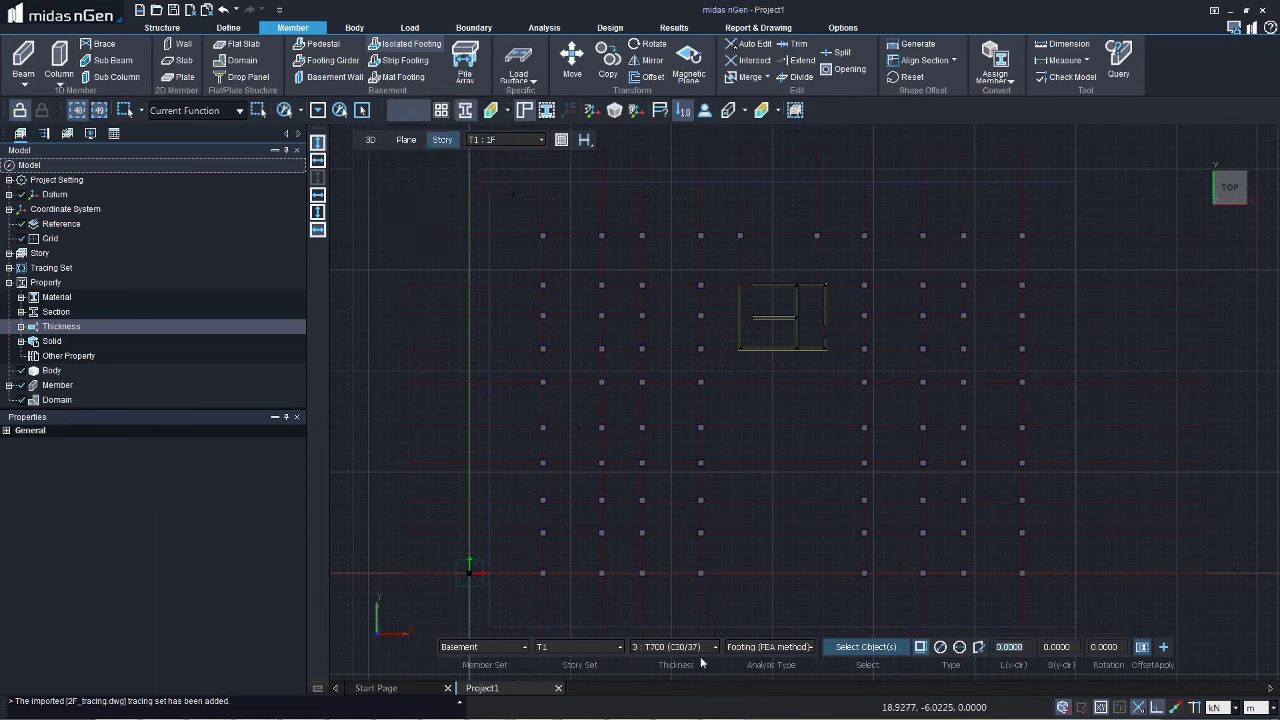
click(768, 648)
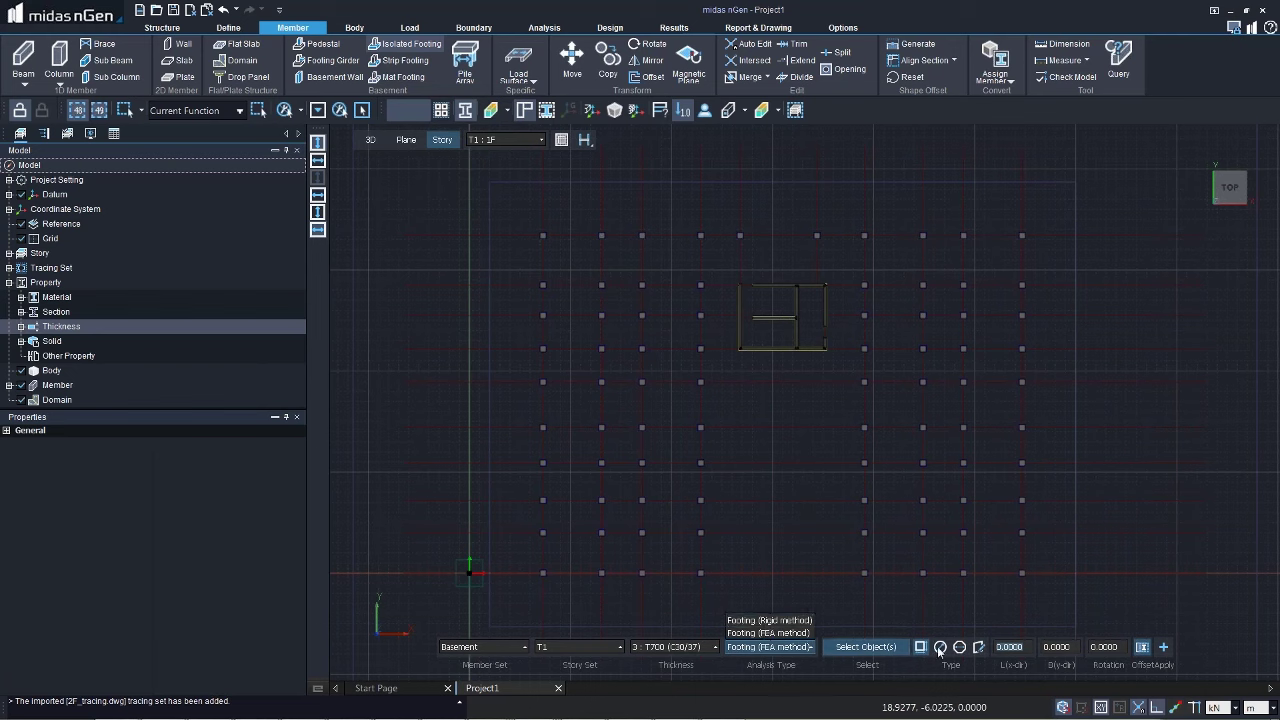
click(1008, 648)
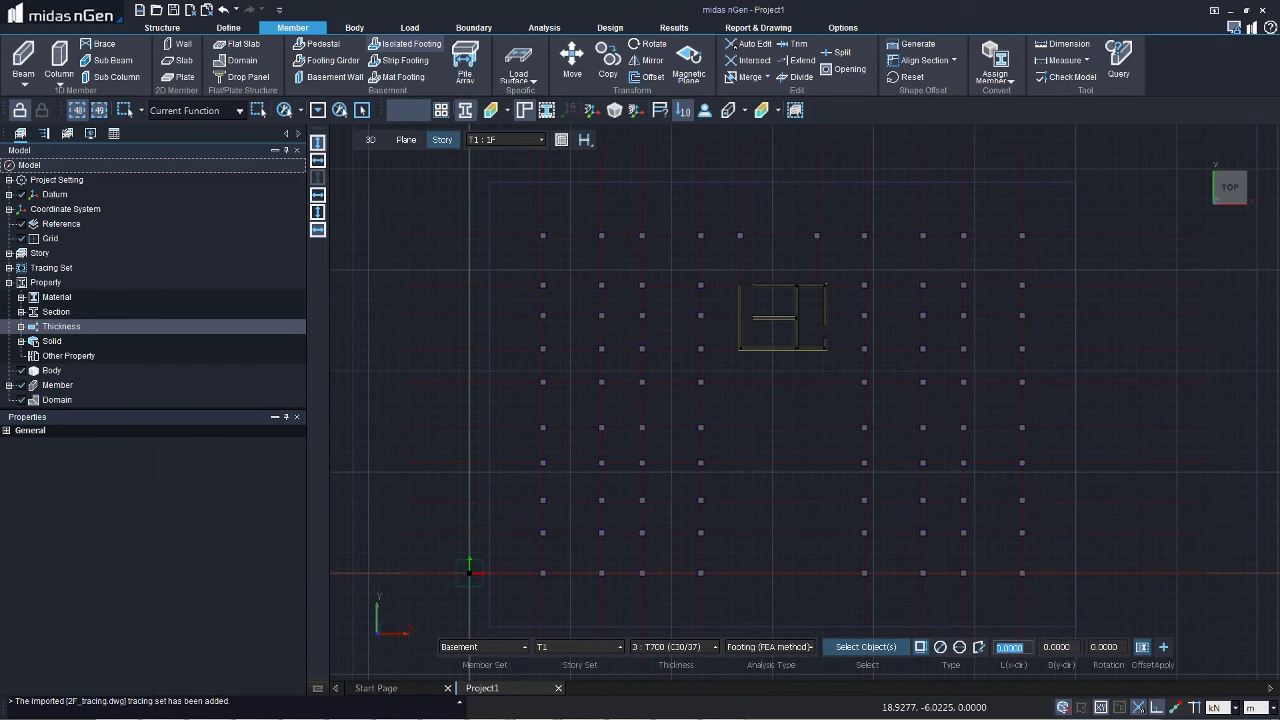
text(3.5)
click(1060, 648)
text(3.5)
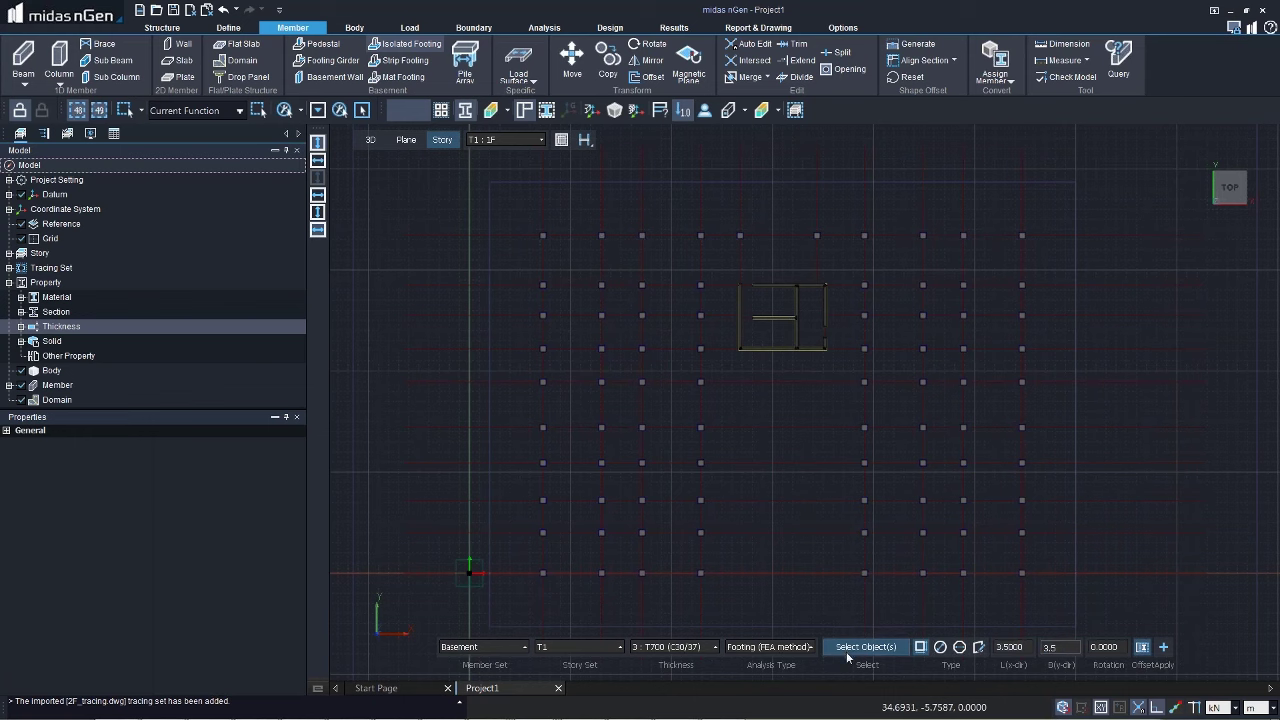
key(Return)
drag(503, 196, 1063, 602)
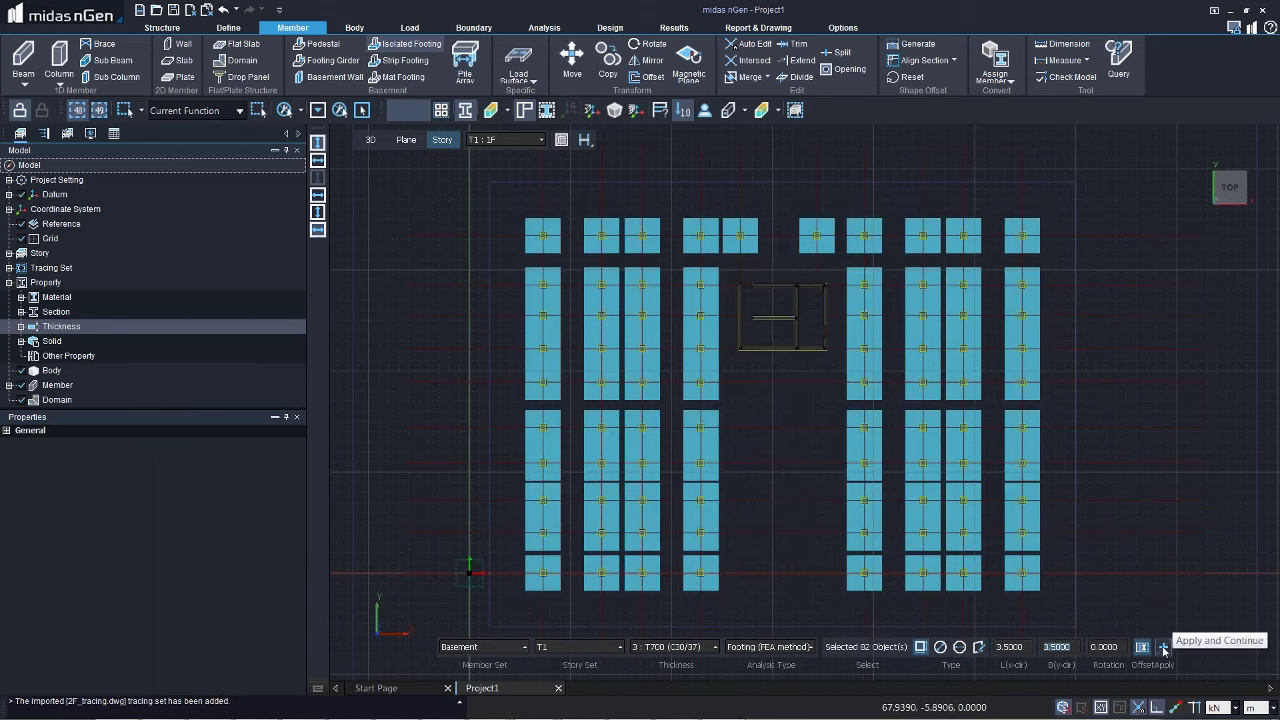
key(Return)
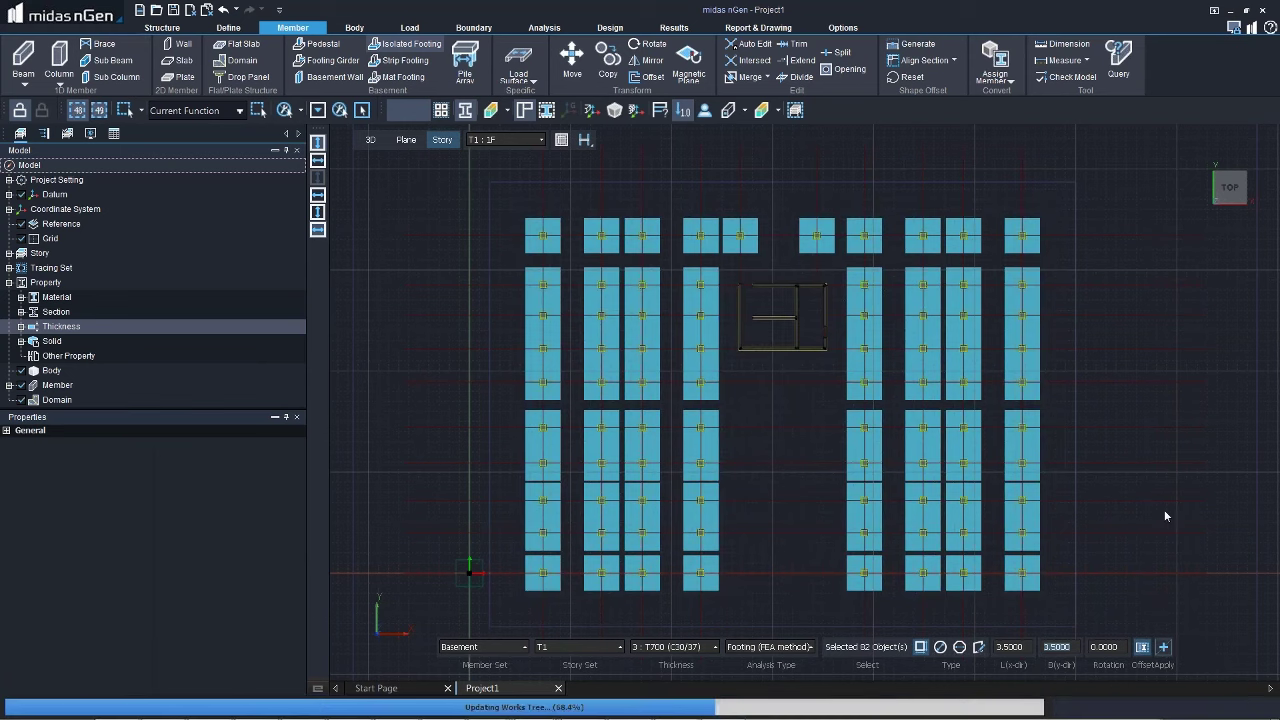
key(Escape)
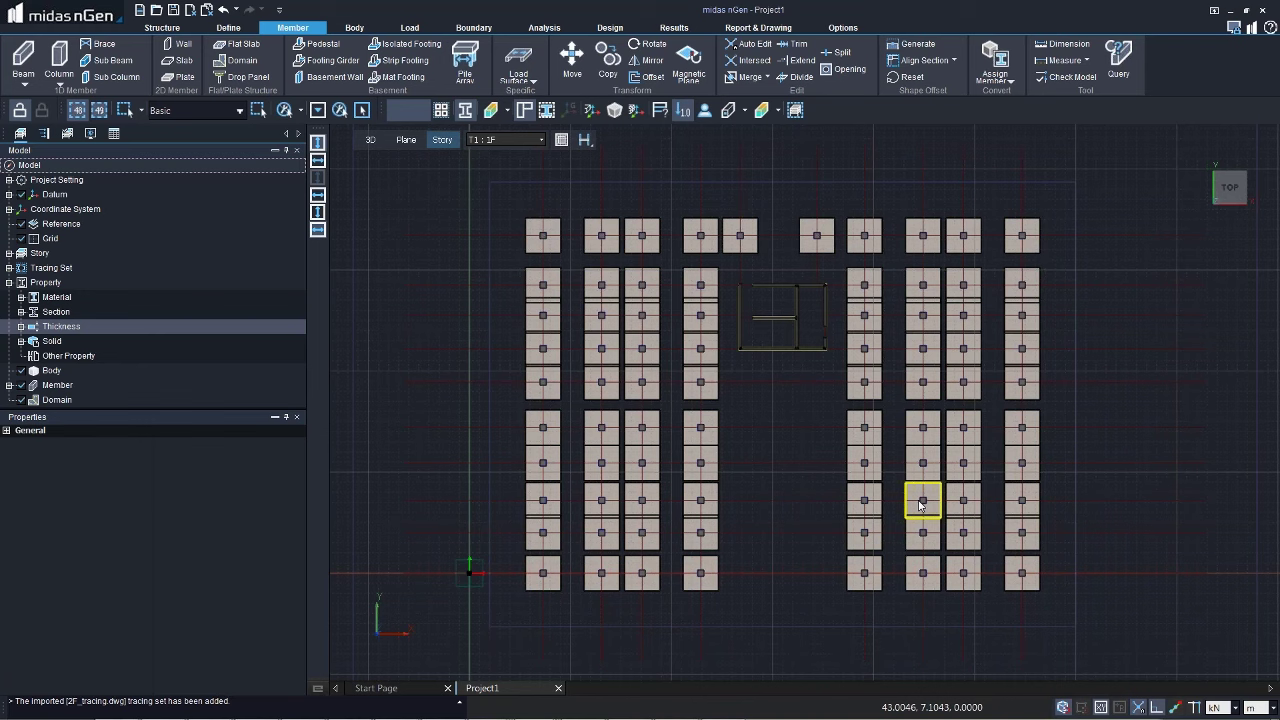
Step: Merge the touching and overlapping isolated footings with 2D Merge, selecting all objects in the plan
mouse_move(921, 505)
middle_down()
mouse_move(914, 492)
mouse_move(948, 513)
middle_up()
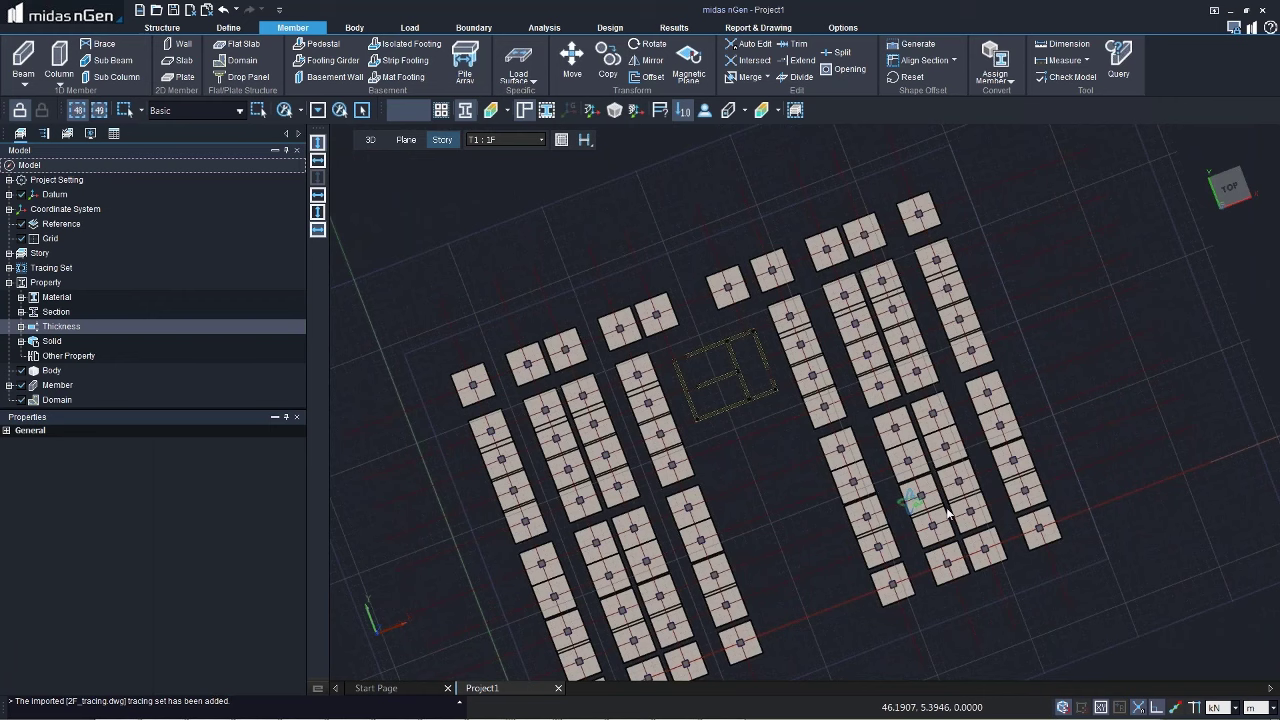
middle_drag(948, 513, 955, 525)
right_drag(858, 520, 858, 480)
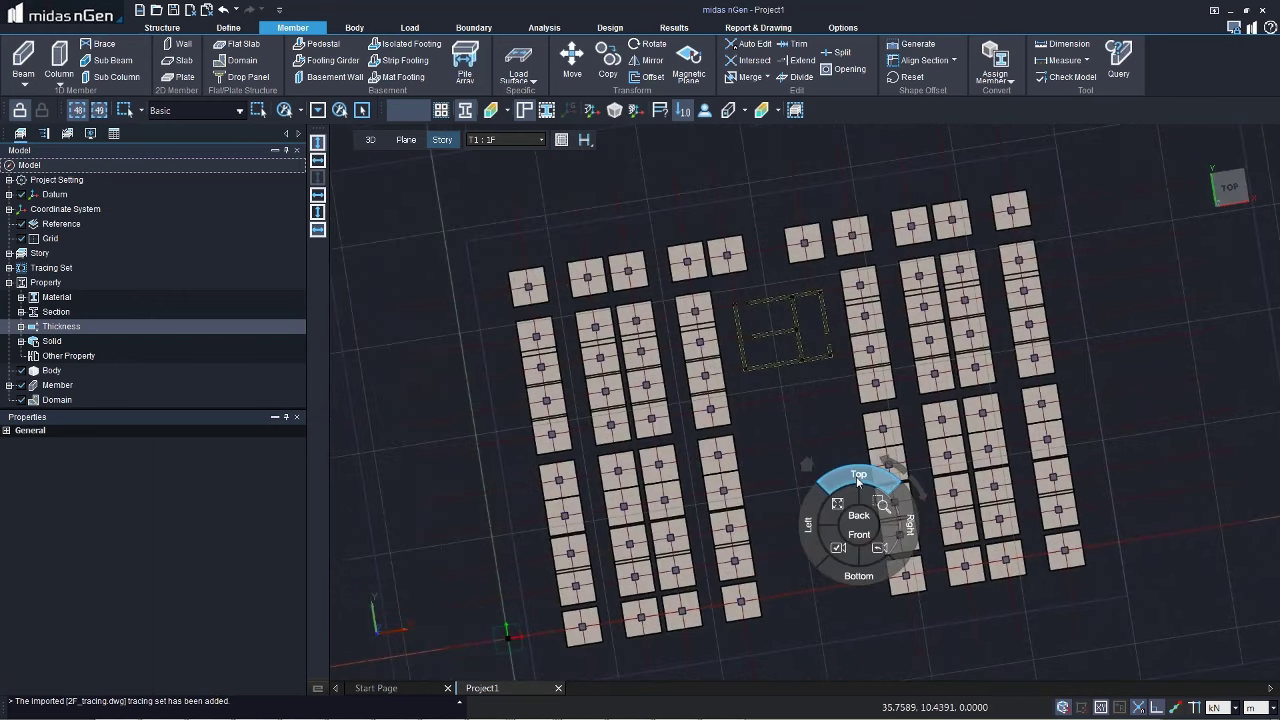
click(858, 477)
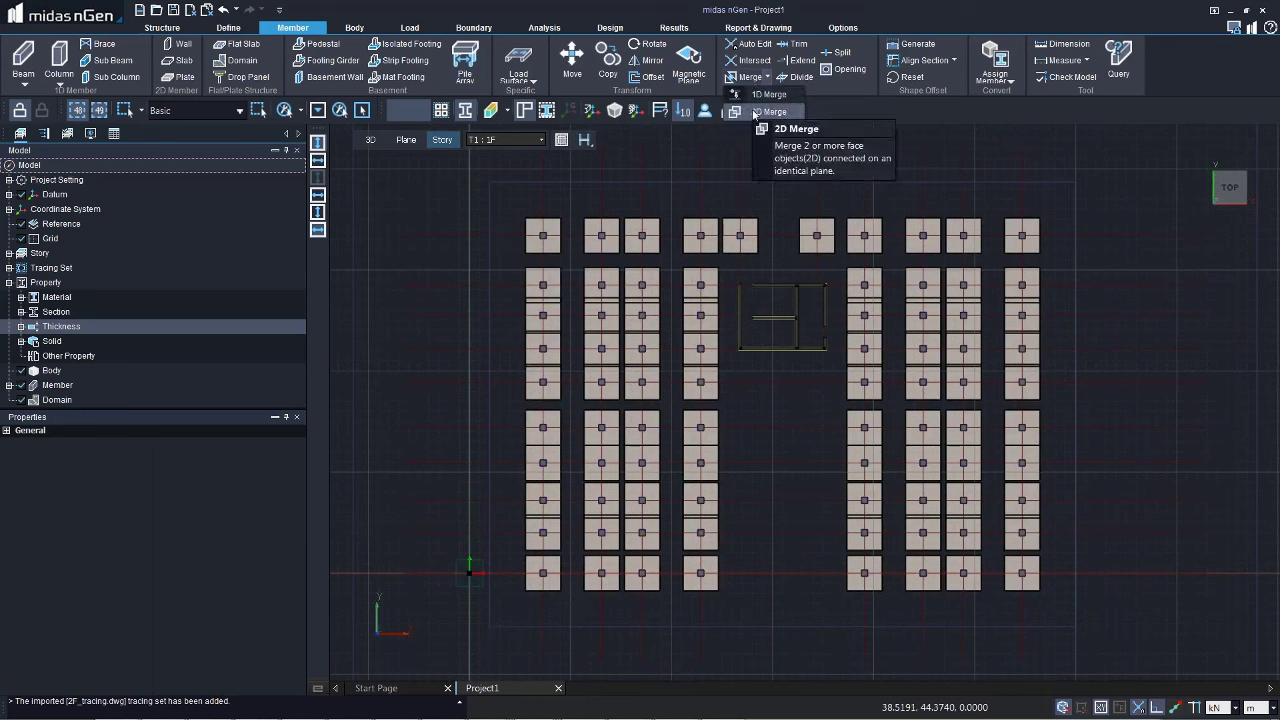
click(770, 112)
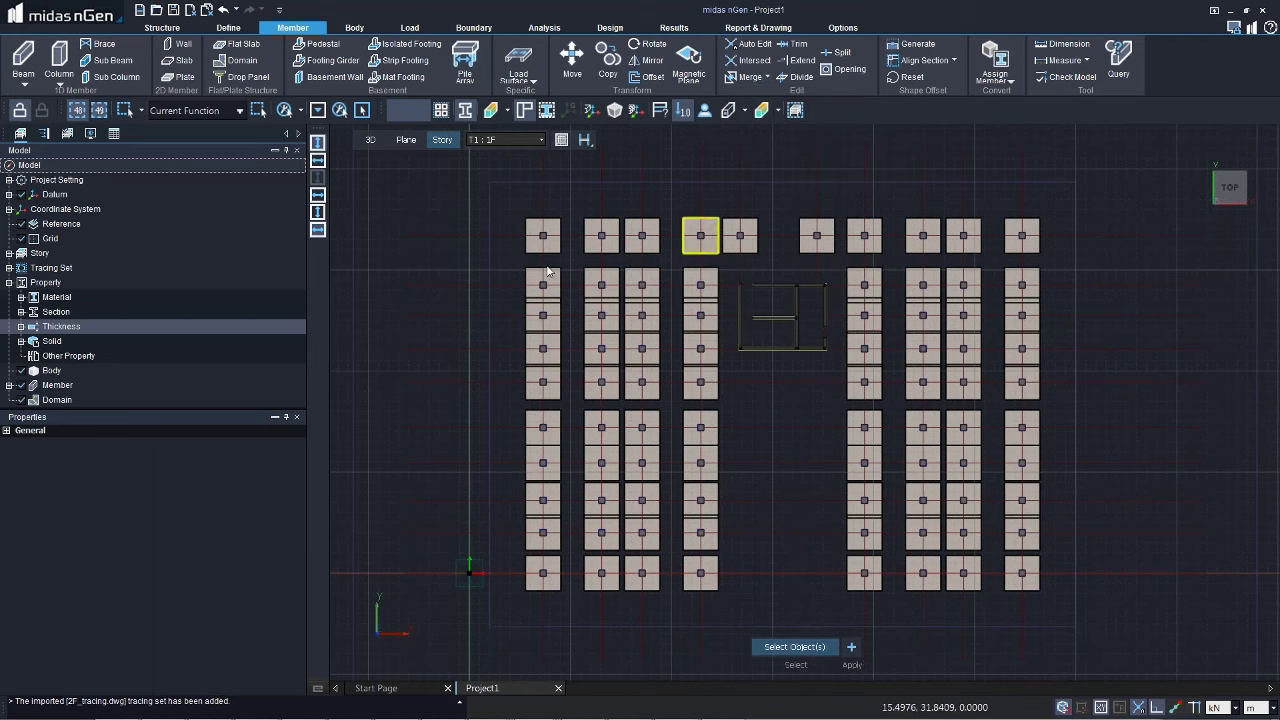
drag(1102, 616, 1102, 616)
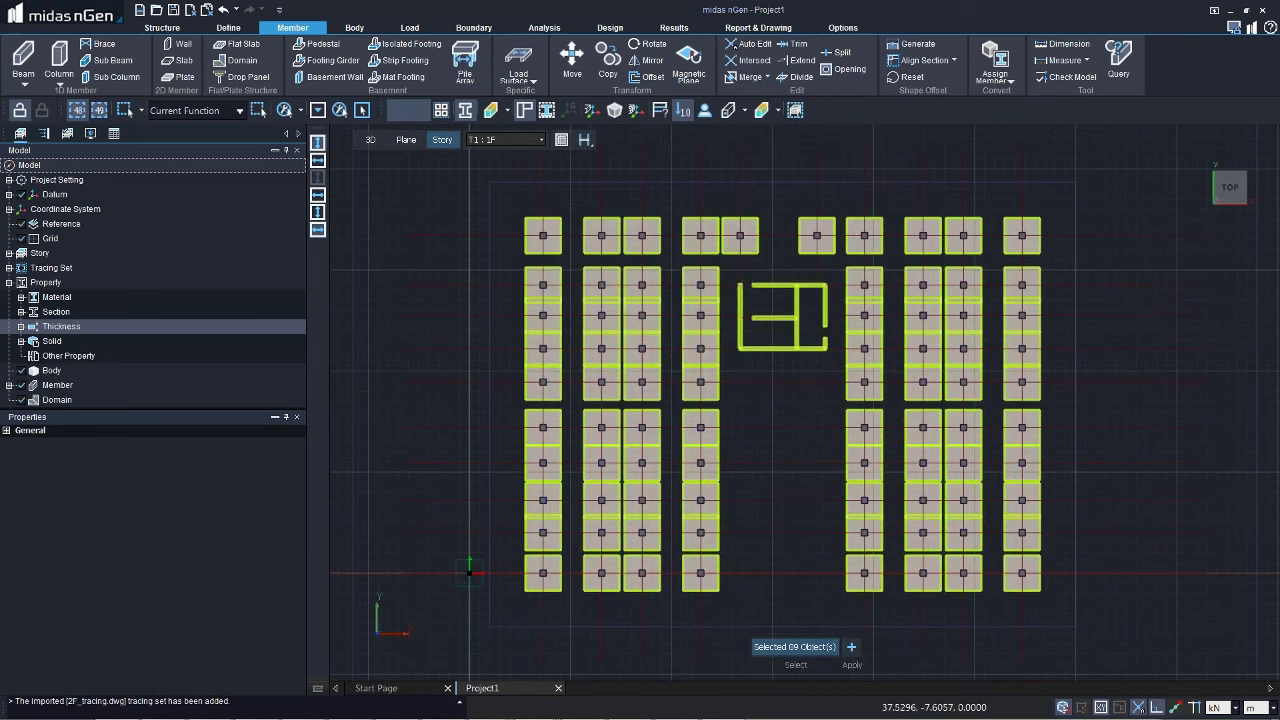
key(Escape)
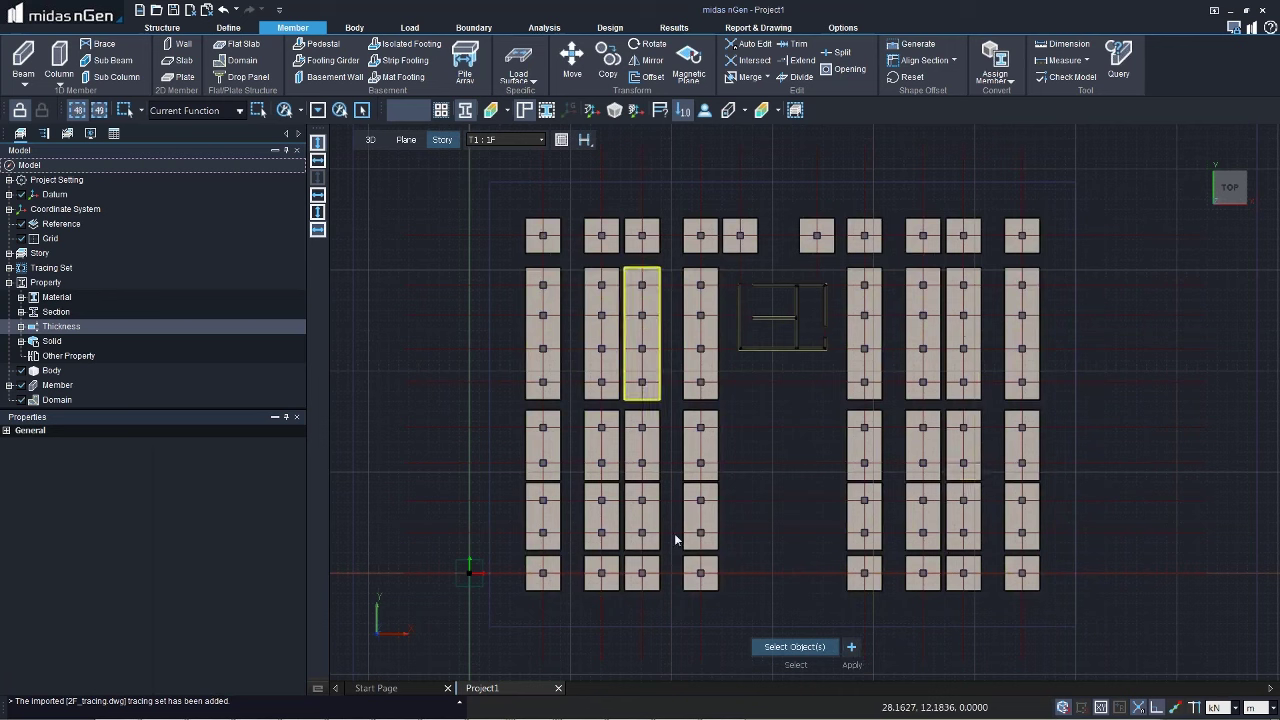
key(Escape)
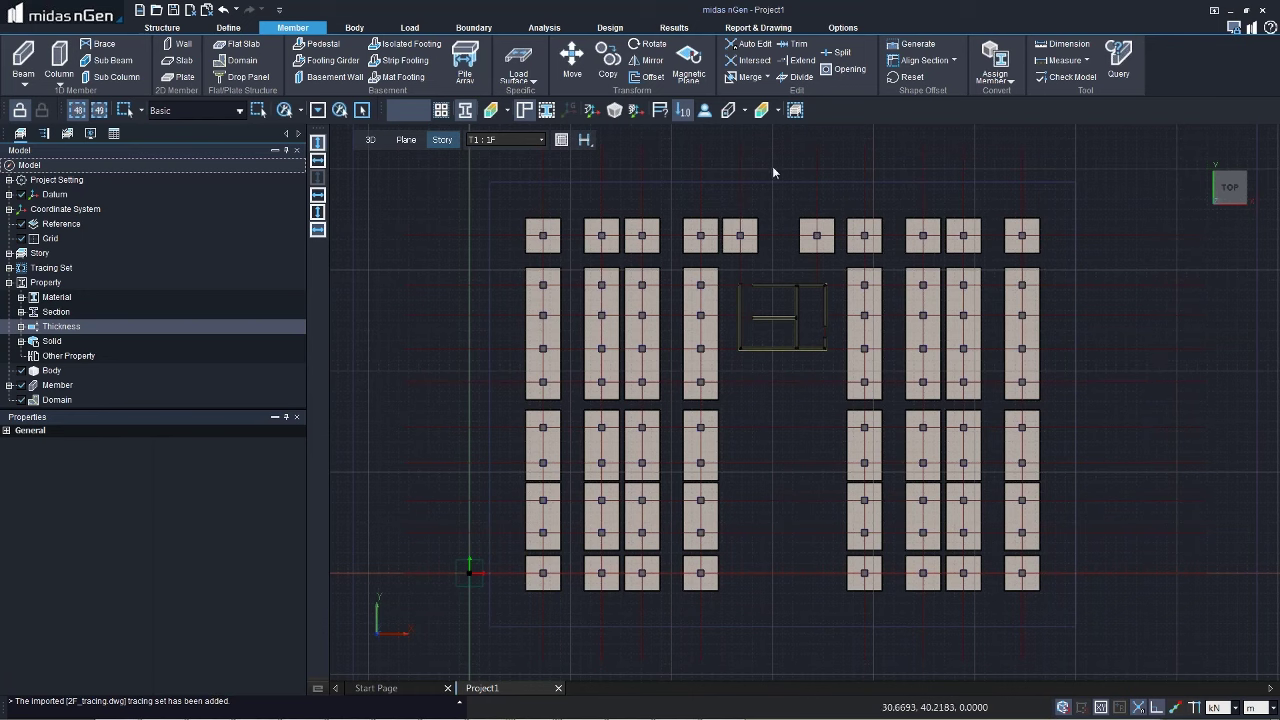
scroll(791, 278, up, 5)
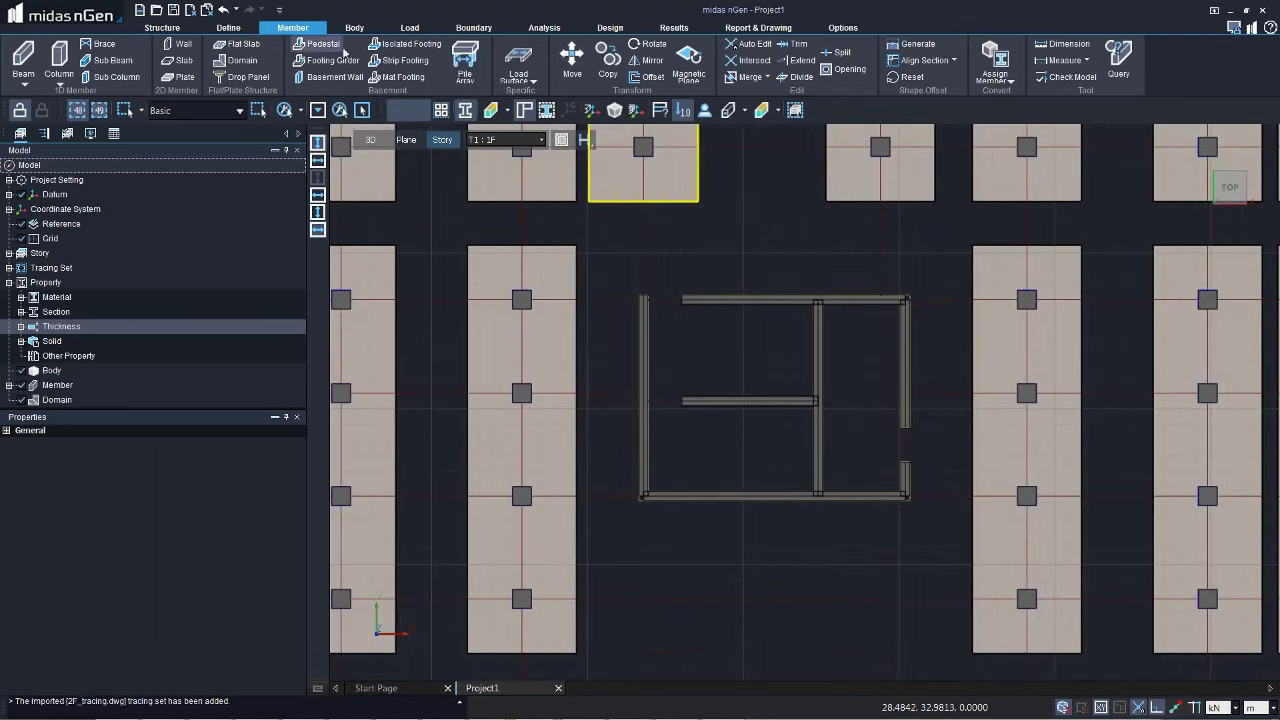
click(390, 80)
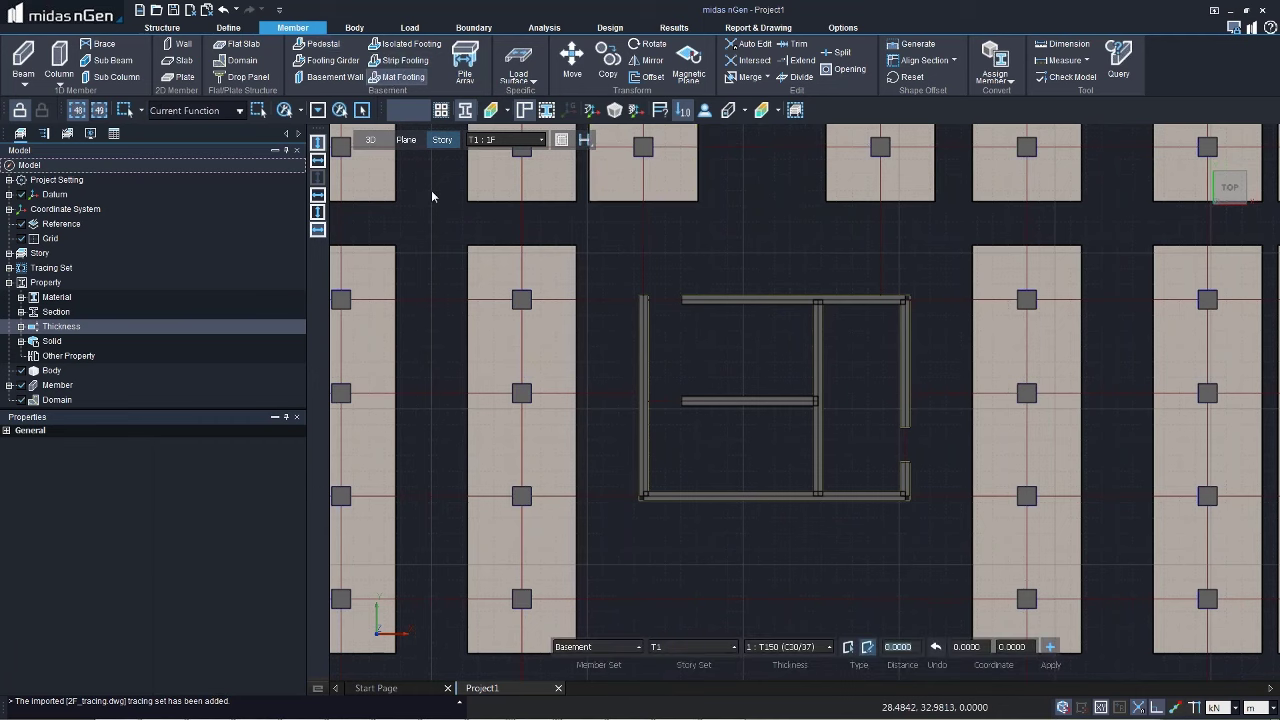
click(643, 497)
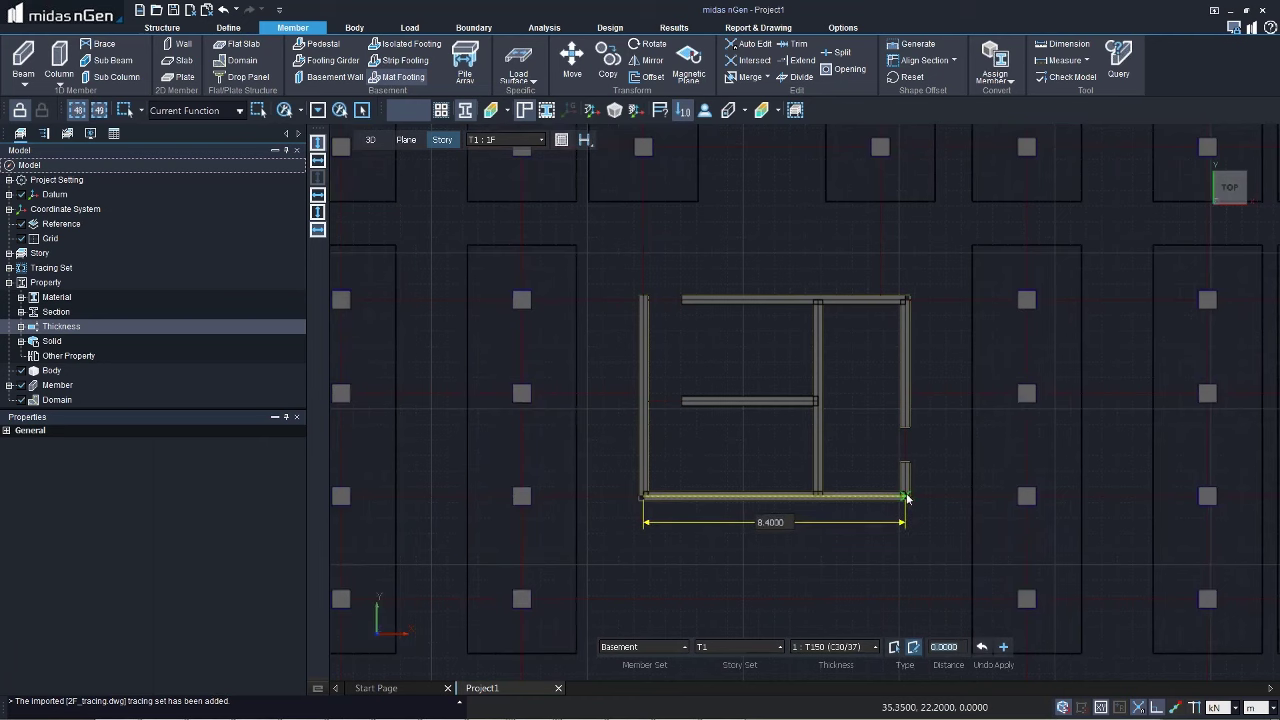
key(Escape)
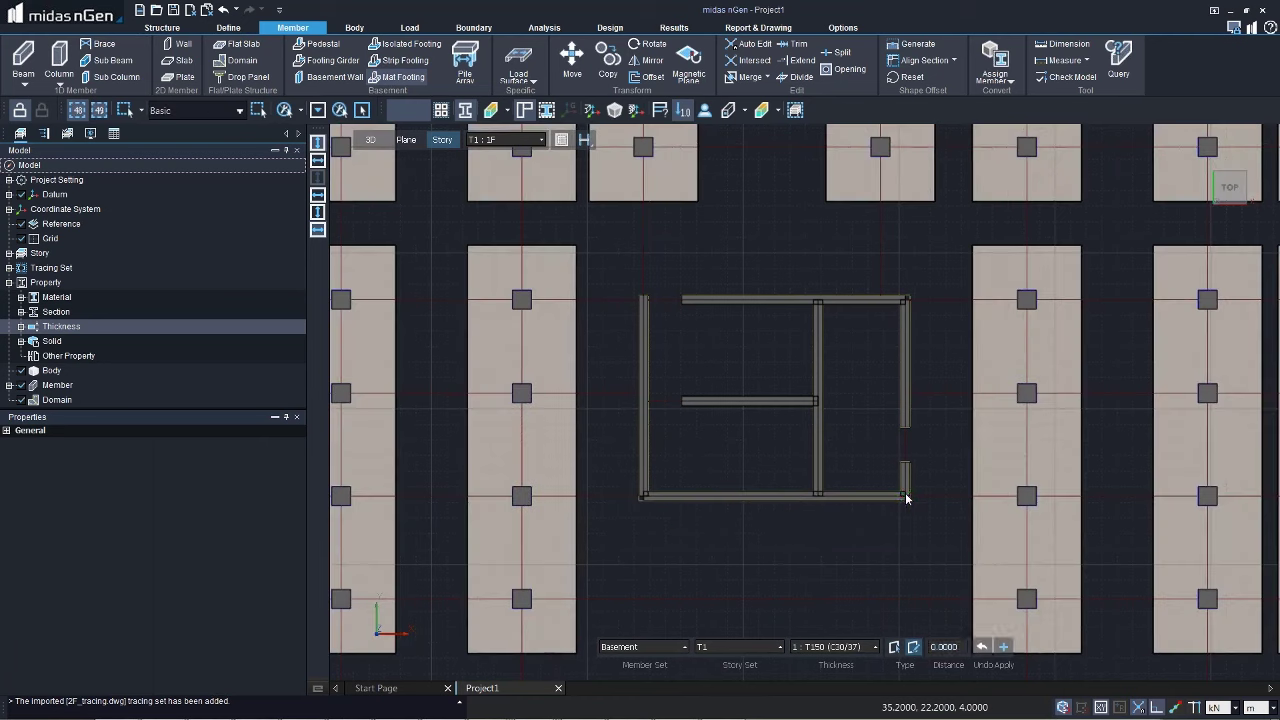
Step: Create a T150 (C30/37) mat footing through the four base corners of the core walls, offset outward by 1.5 m
key(Return)
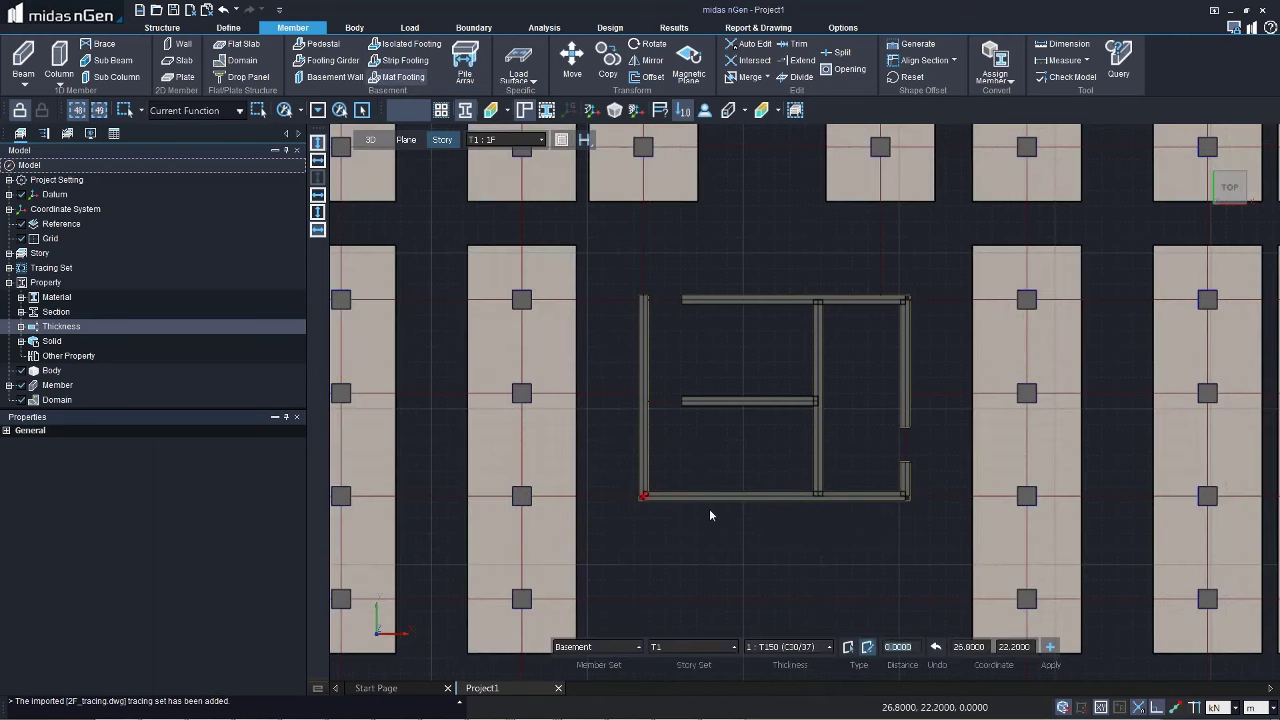
ctrl+middle_drag(751, 492, 737, 500)
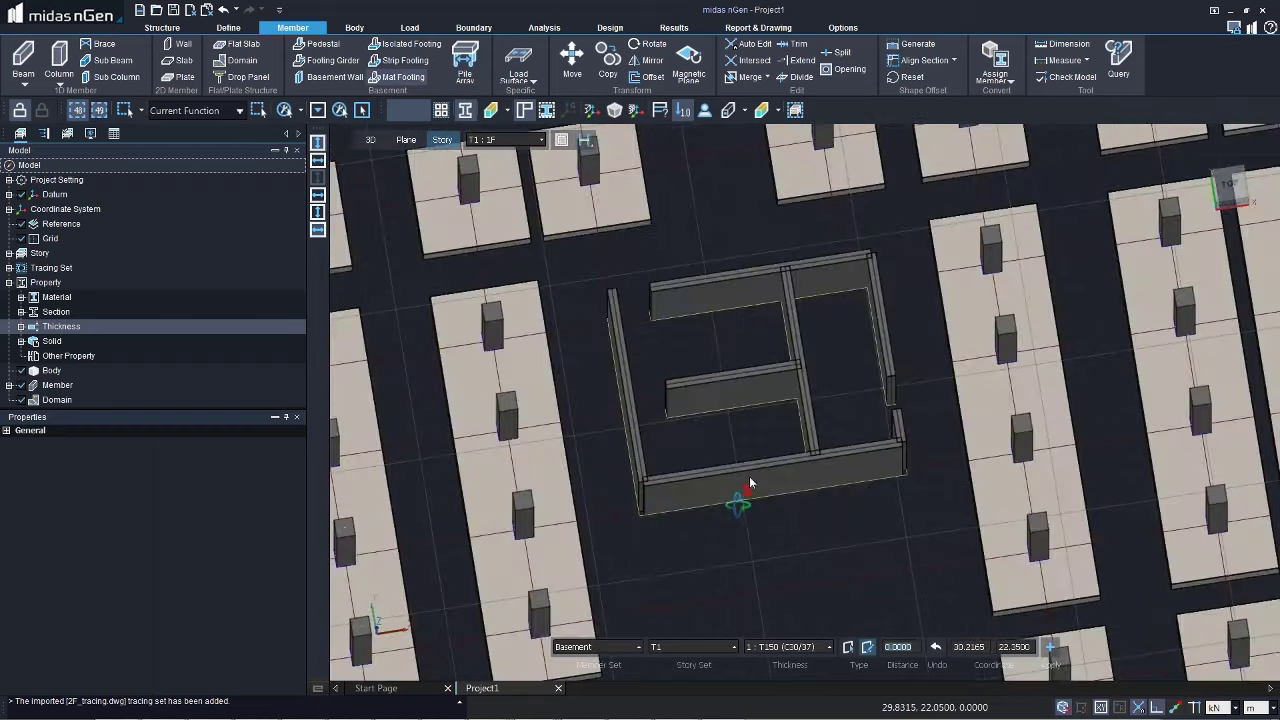
click(645, 515)
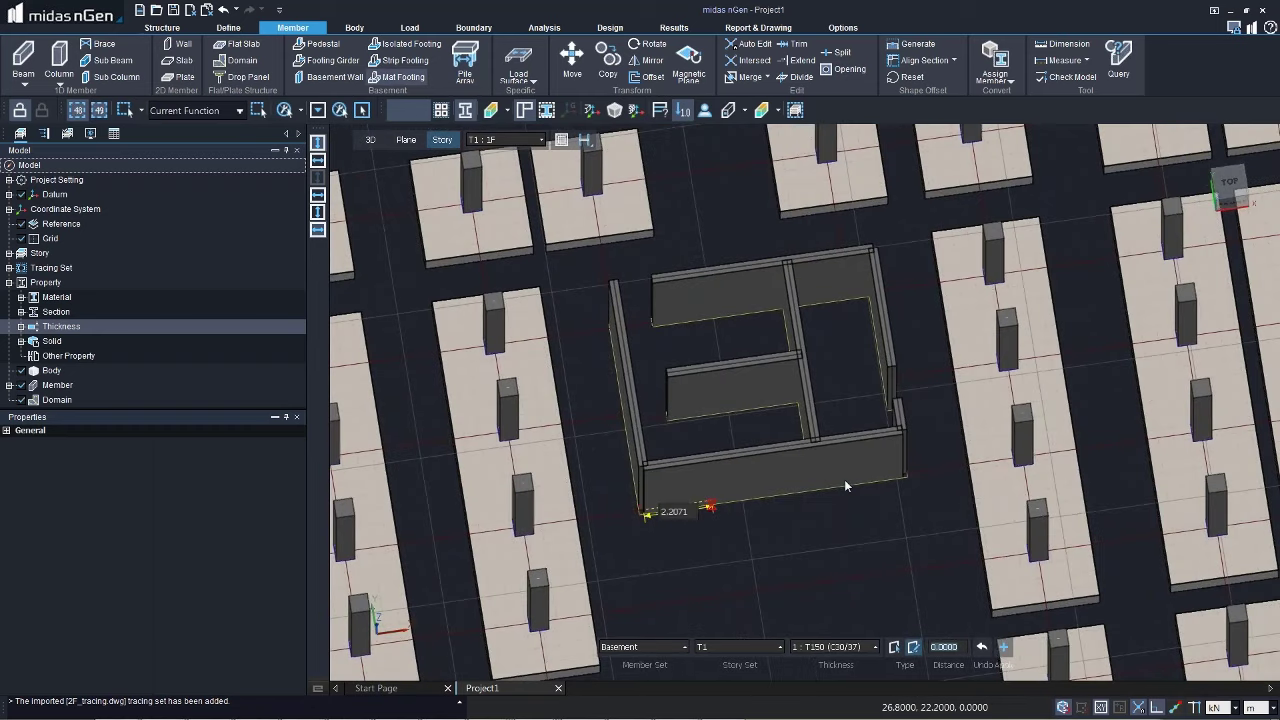
click(905, 476)
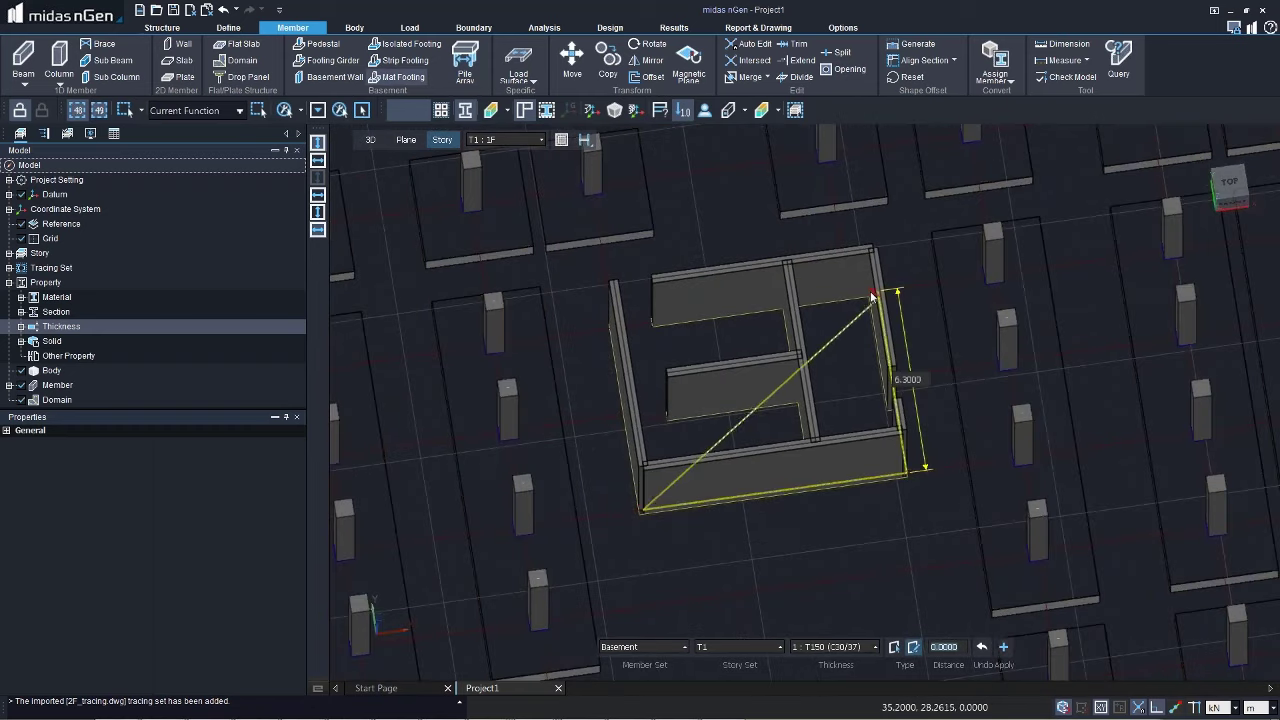
click(874, 294)
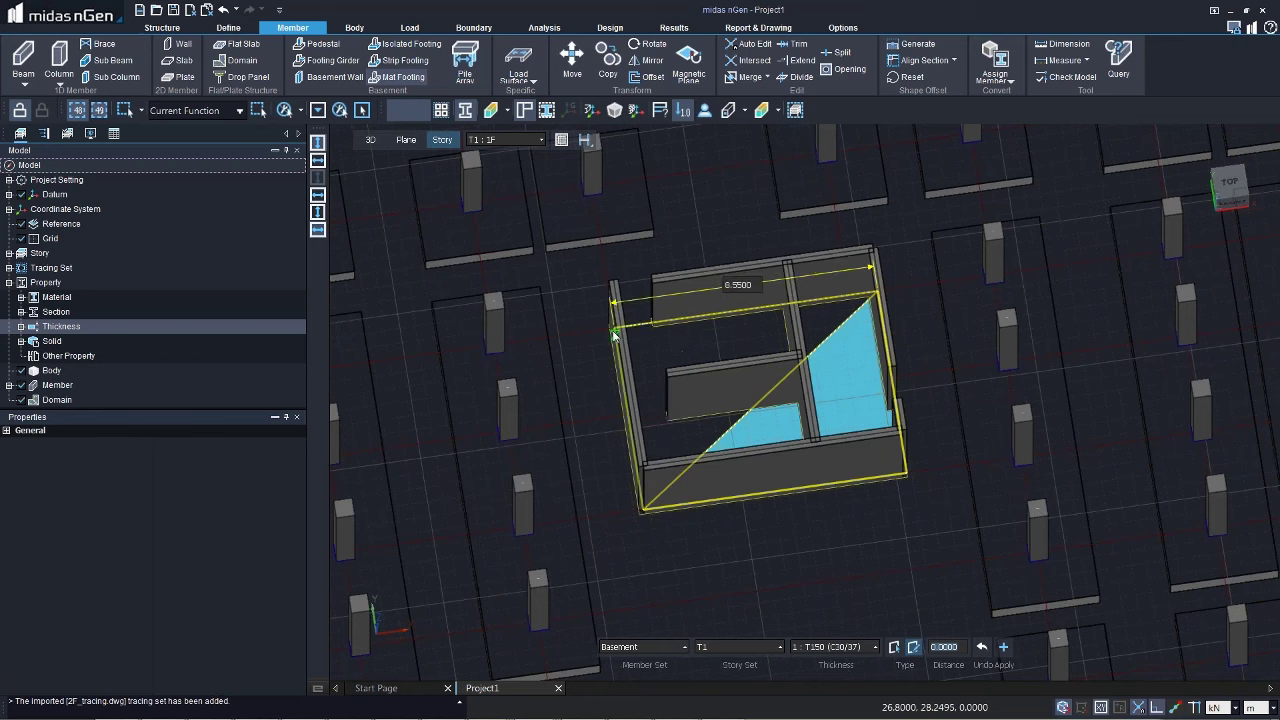
click(613, 330)
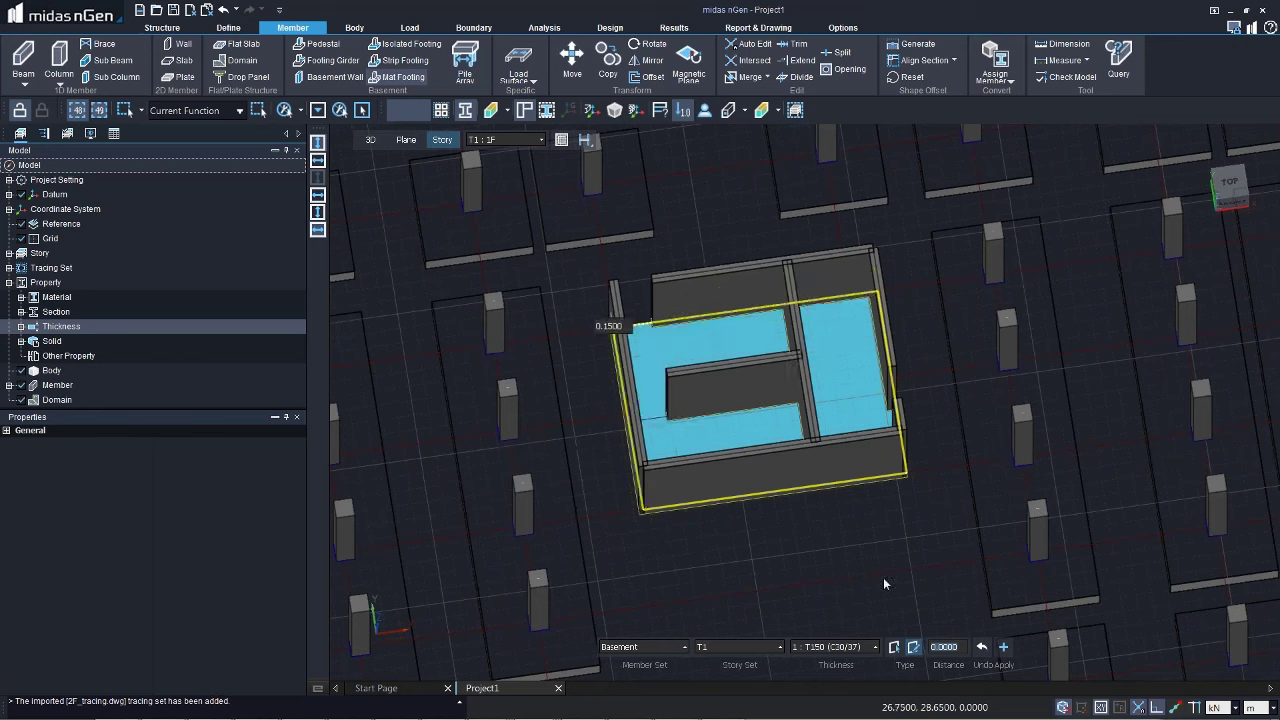
click(945, 647)
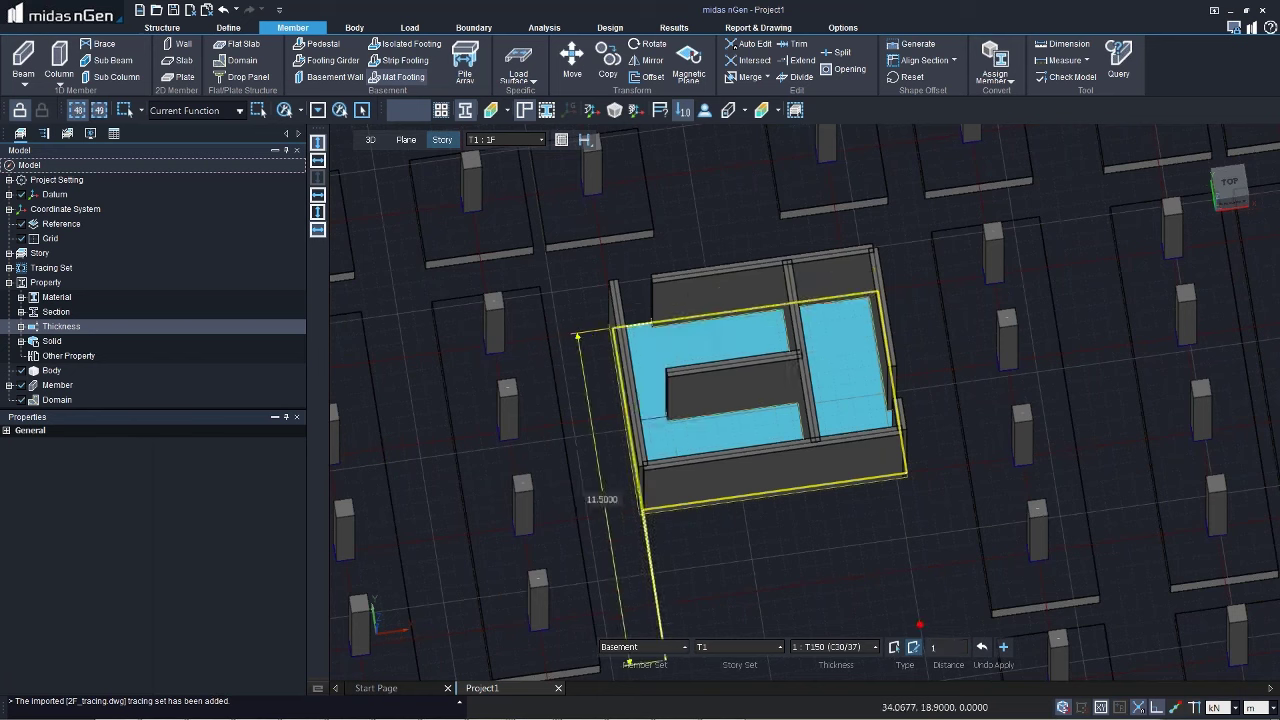
text(1.5)
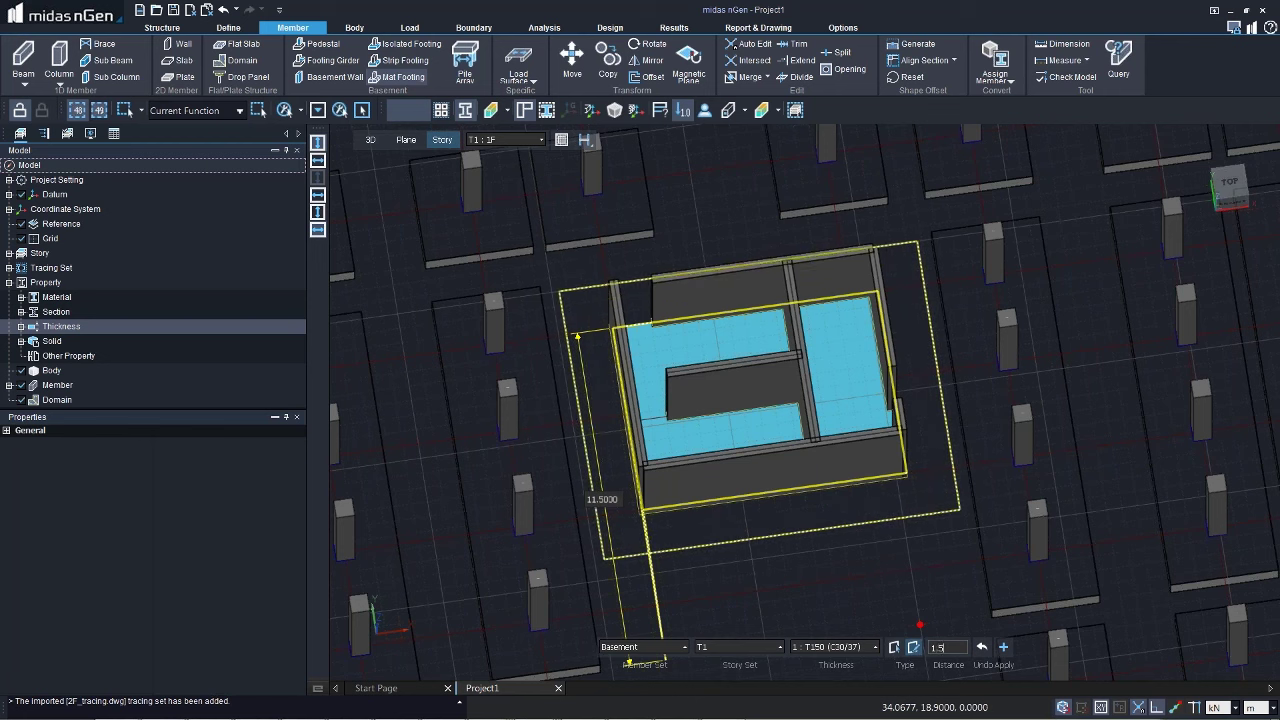
key(Return)
click(1003, 647)
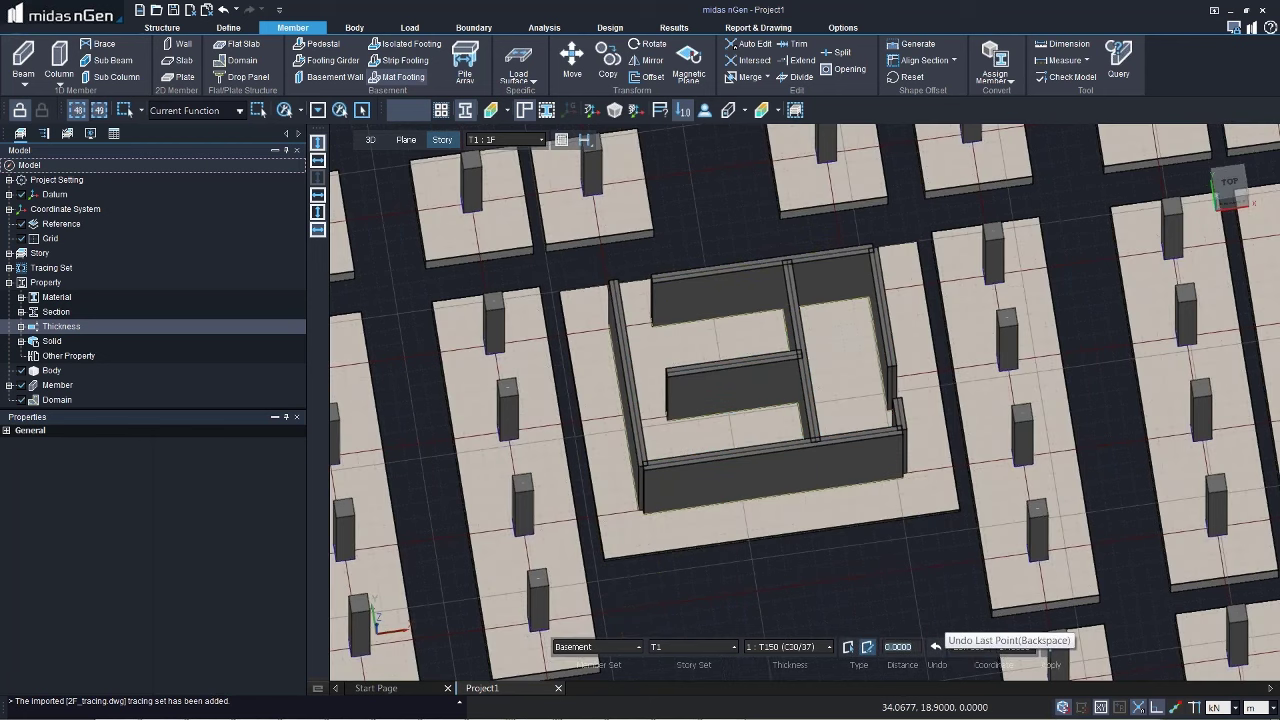
key(Escape)
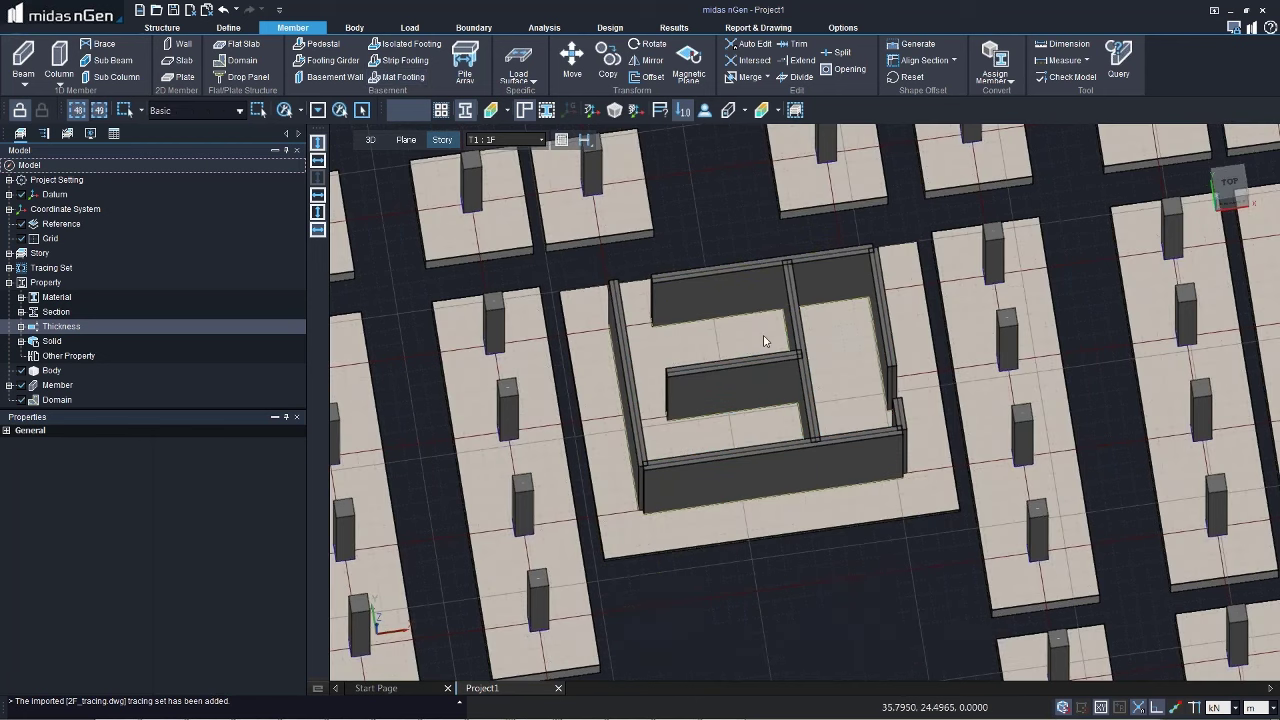
Step: Change the thickness of the mat footing under the core walls to T700
click(800, 530)
click(177, 532)
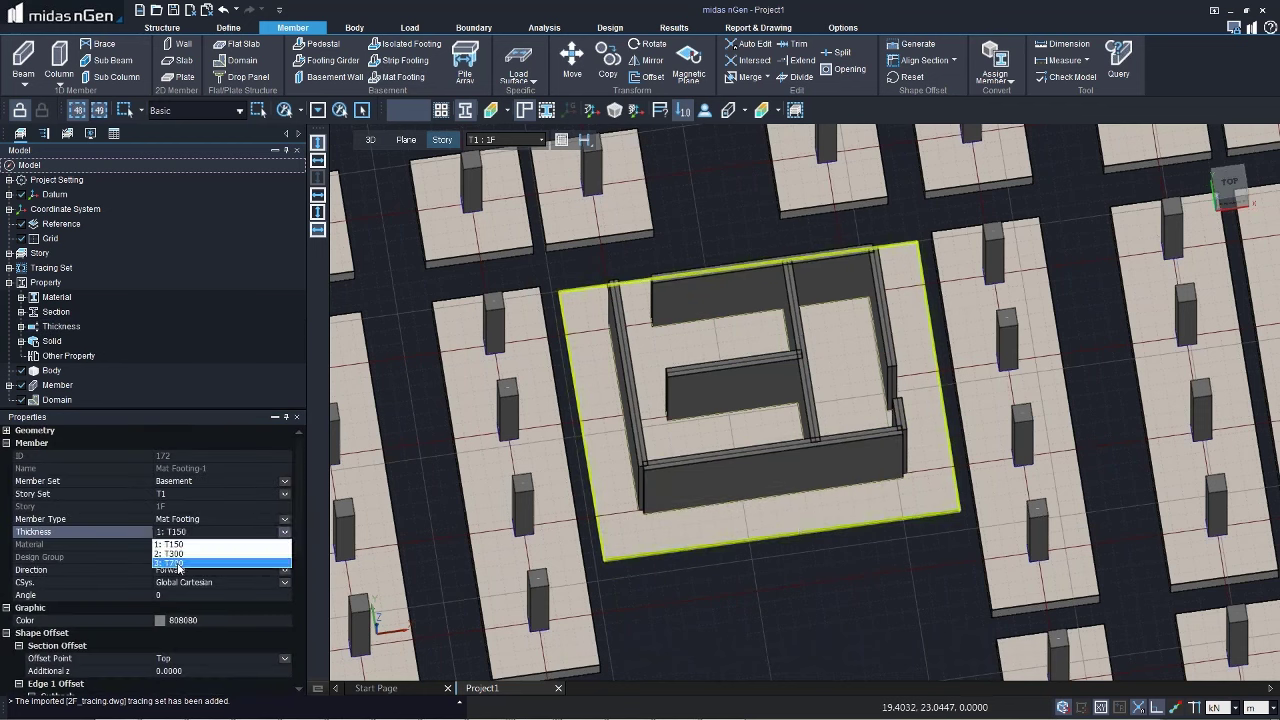
click(178, 564)
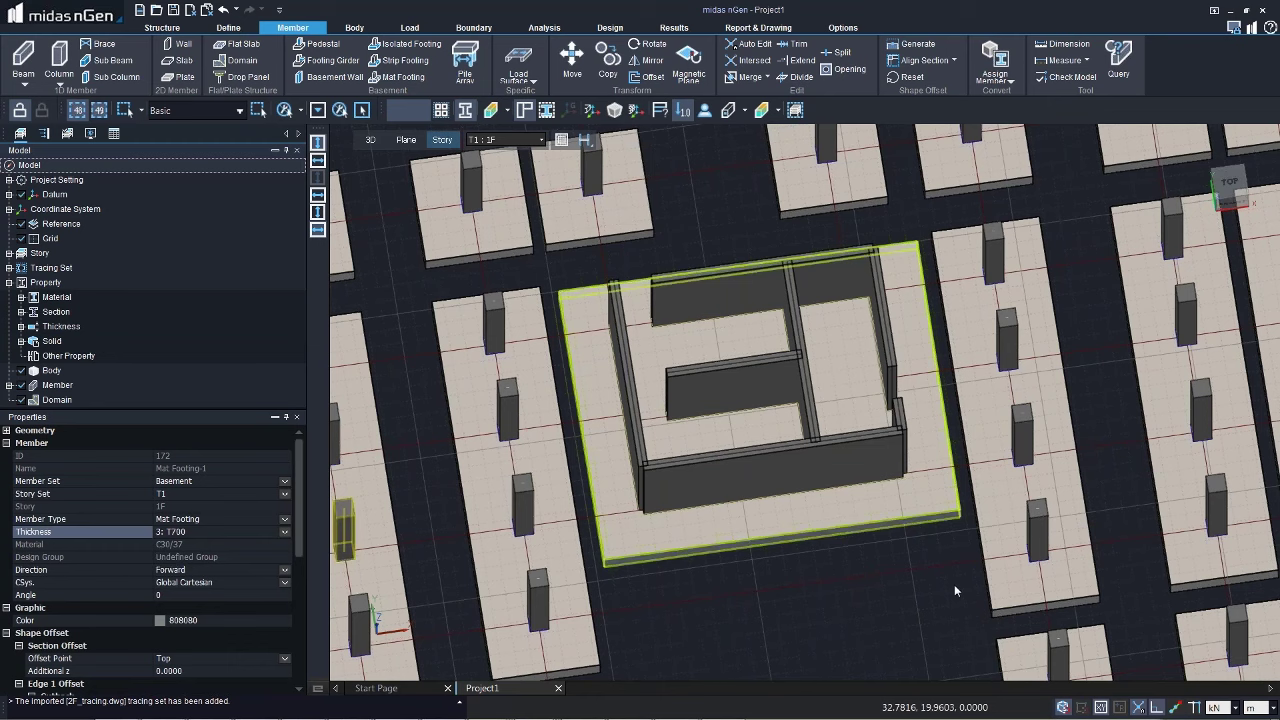
click(820, 500)
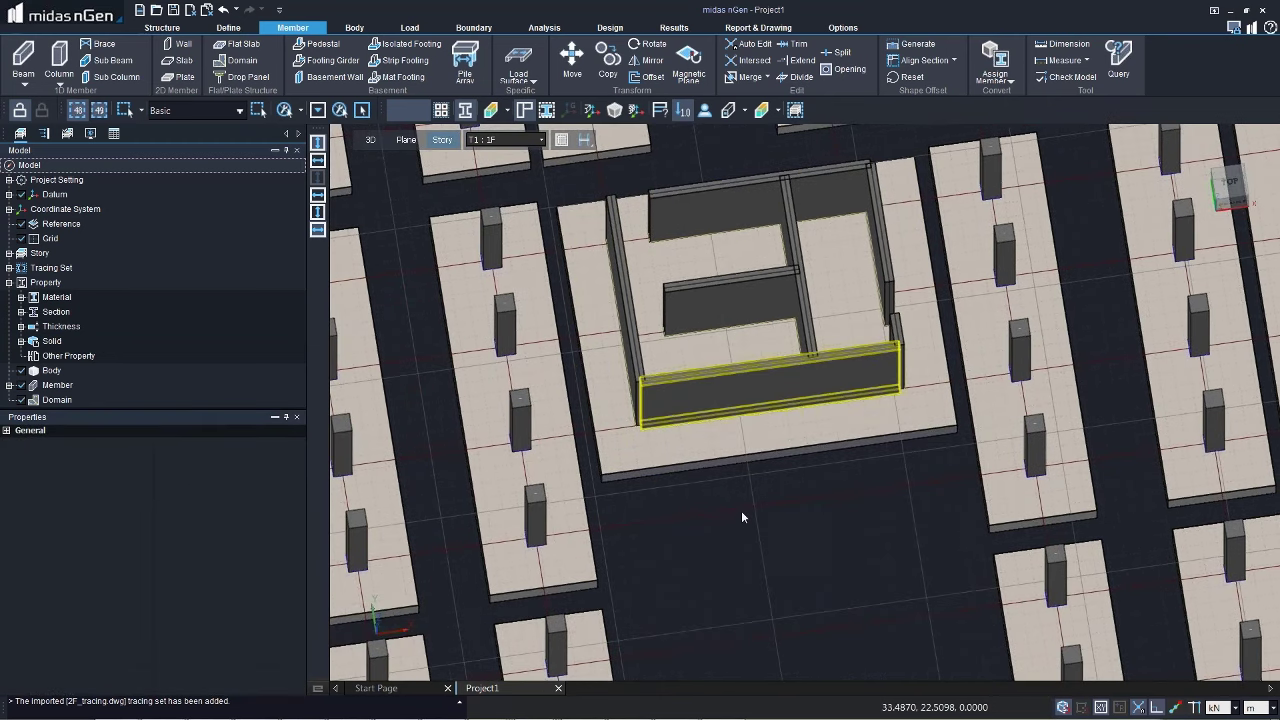
scroll(741, 517, down, 10)
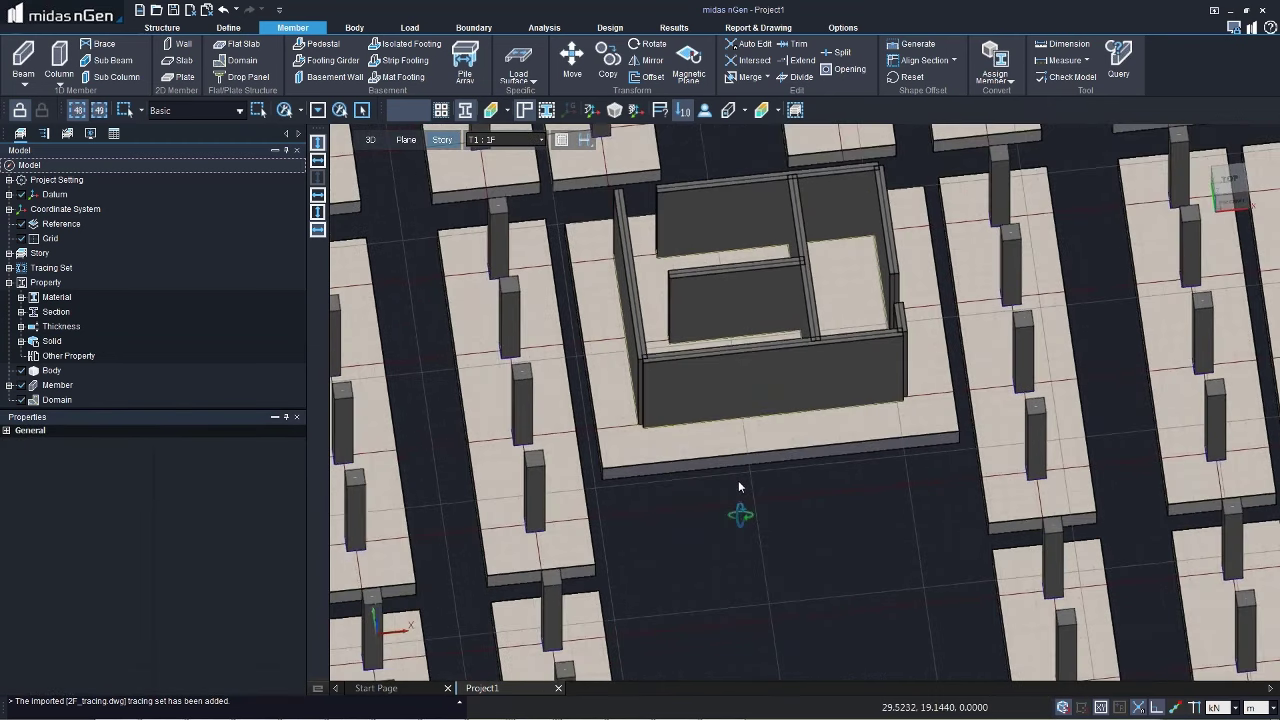
scroll(808, 420, up, 1)
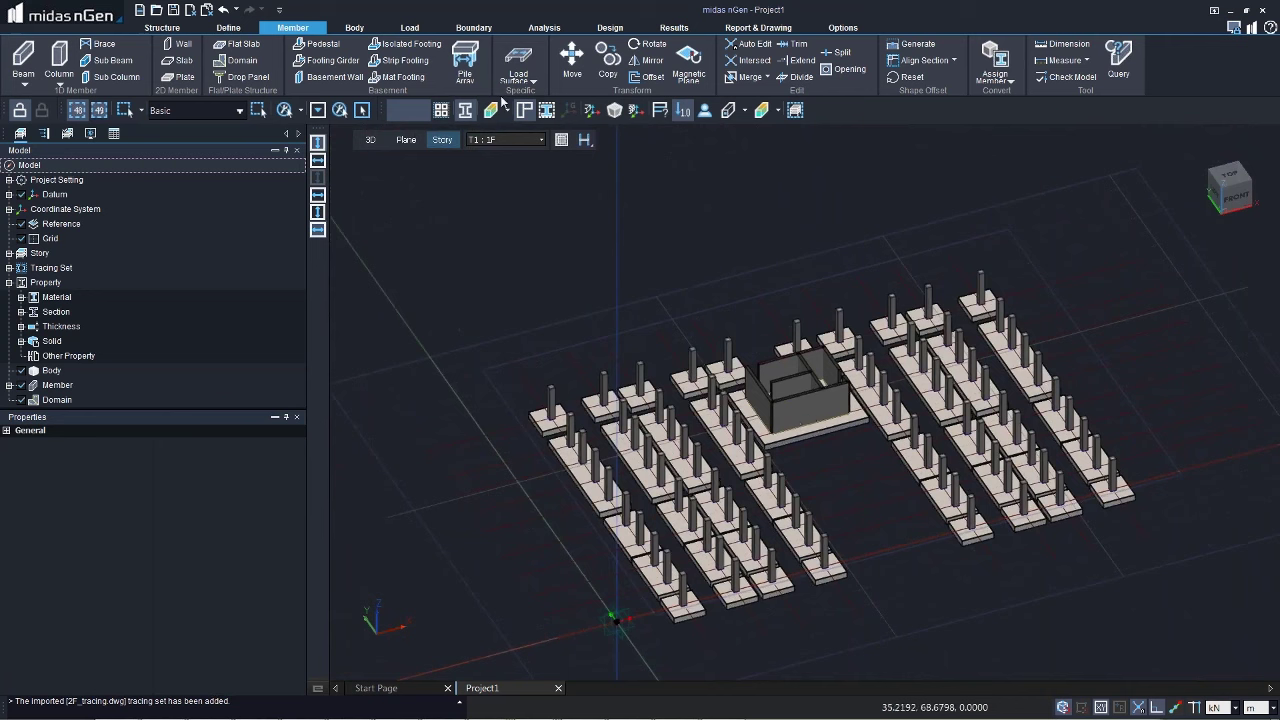
Step: Create SB 400x600 (C30/37) beams on the Roof story from all beam tracing lines in the plan
click(505, 139)
click(505, 167)
click(30, 62)
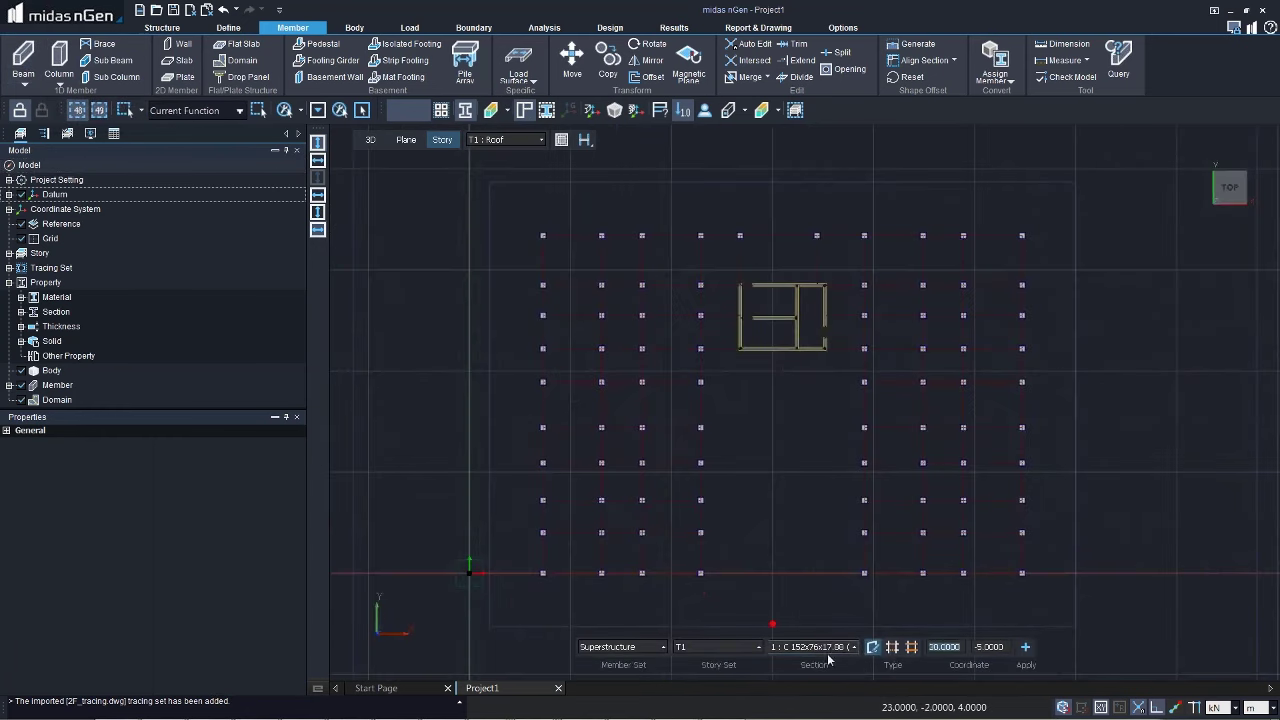
click(818, 647)
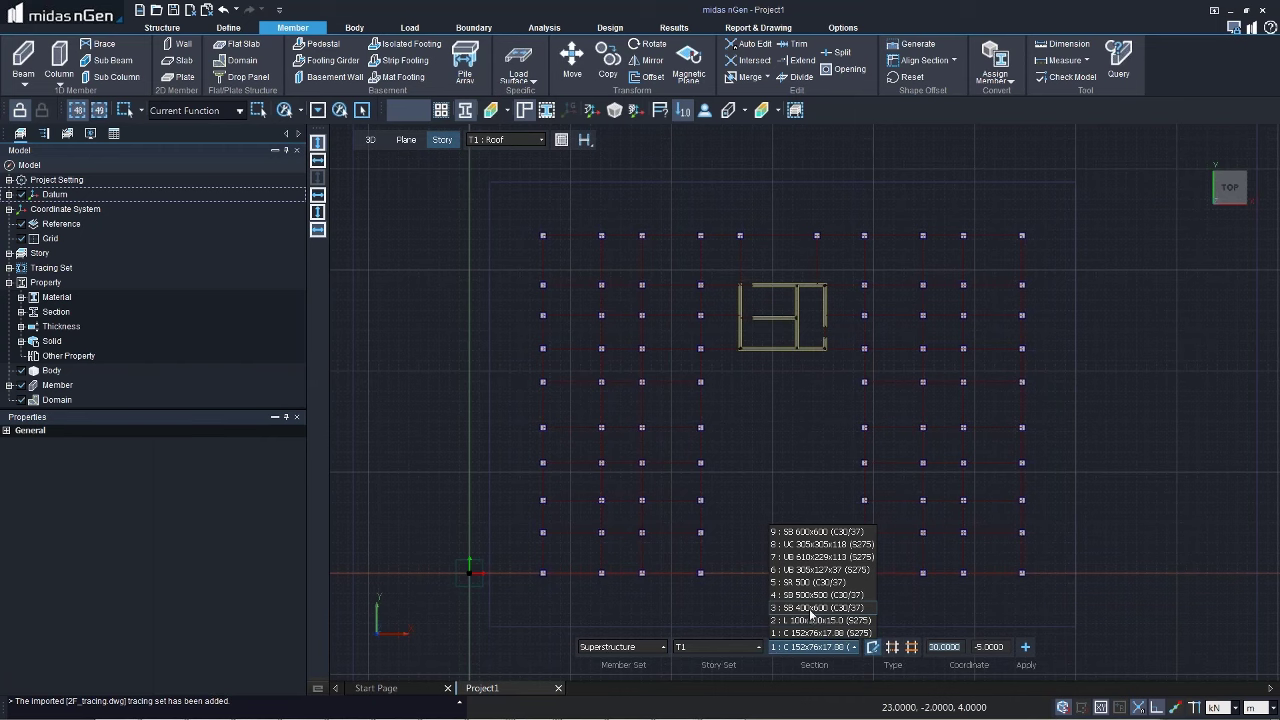
click(811, 609)
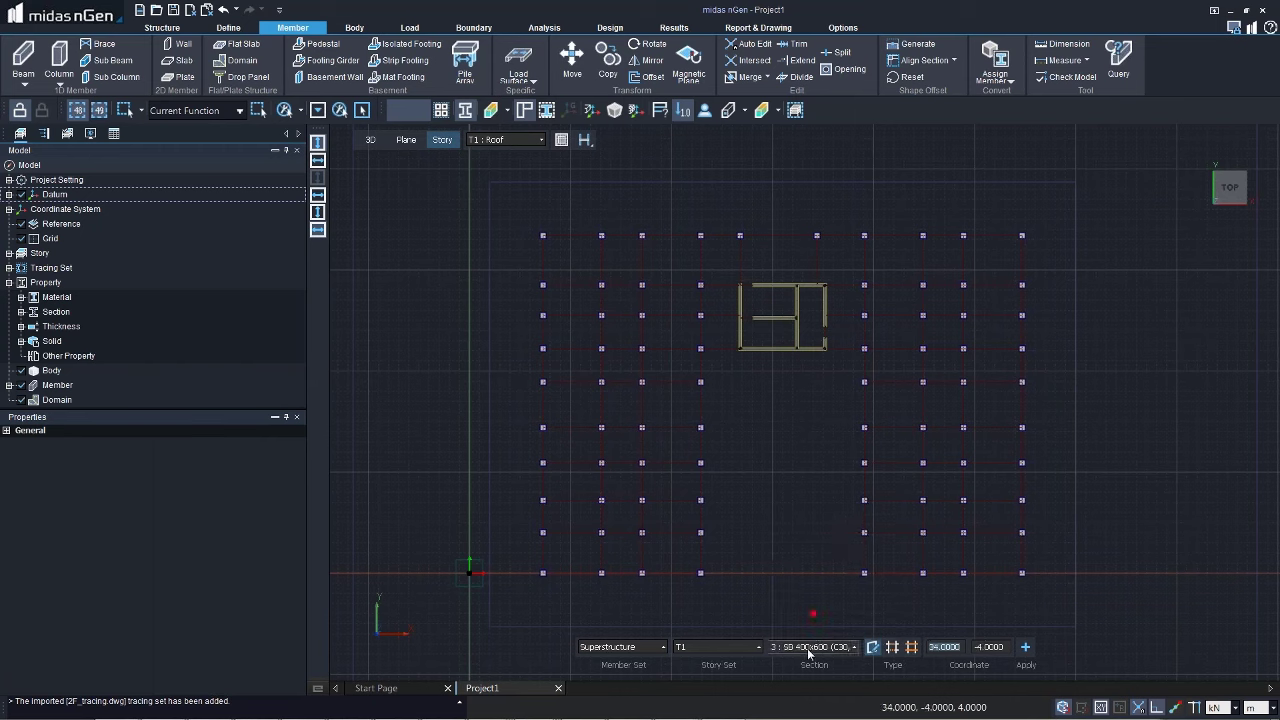
click(892, 648)
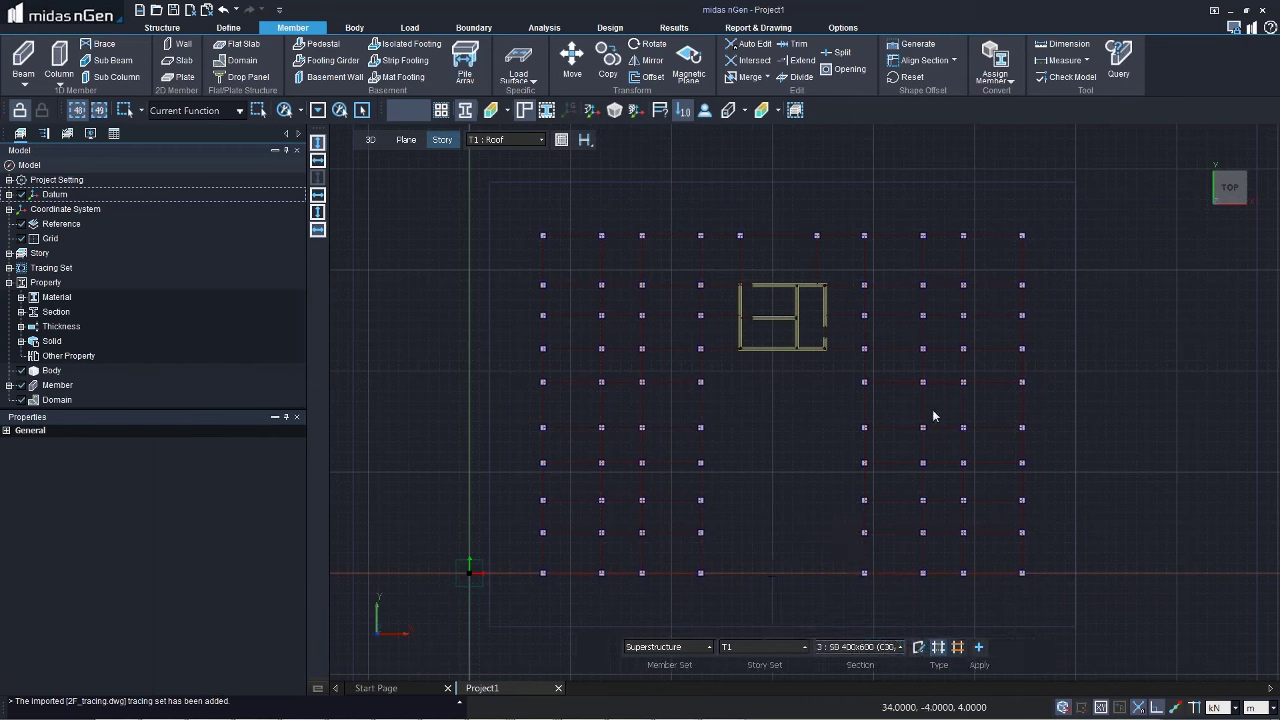
drag(504, 215, 1075, 591)
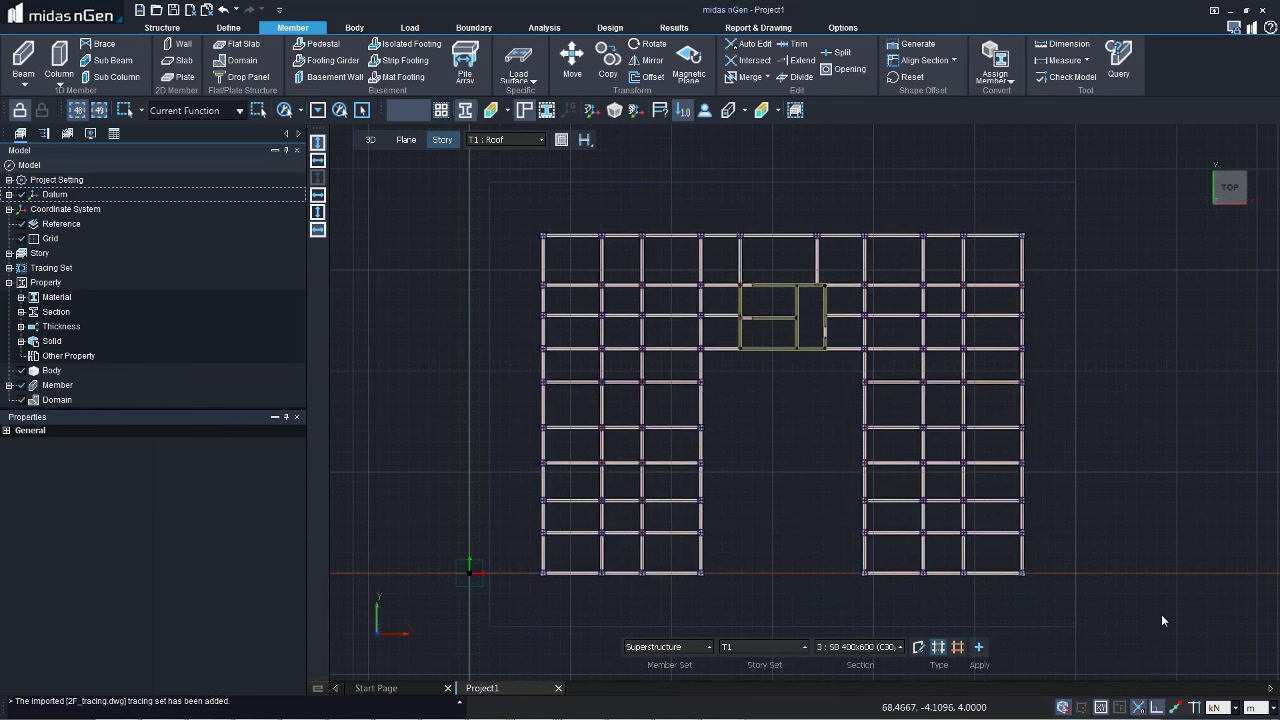
key(Escape)
Step: Create T150 (C30/37) Slab(Membrane) slabs in all Roof bays by selecting every beam and wall object
middle_drag(1062, 549, 1091, 252)
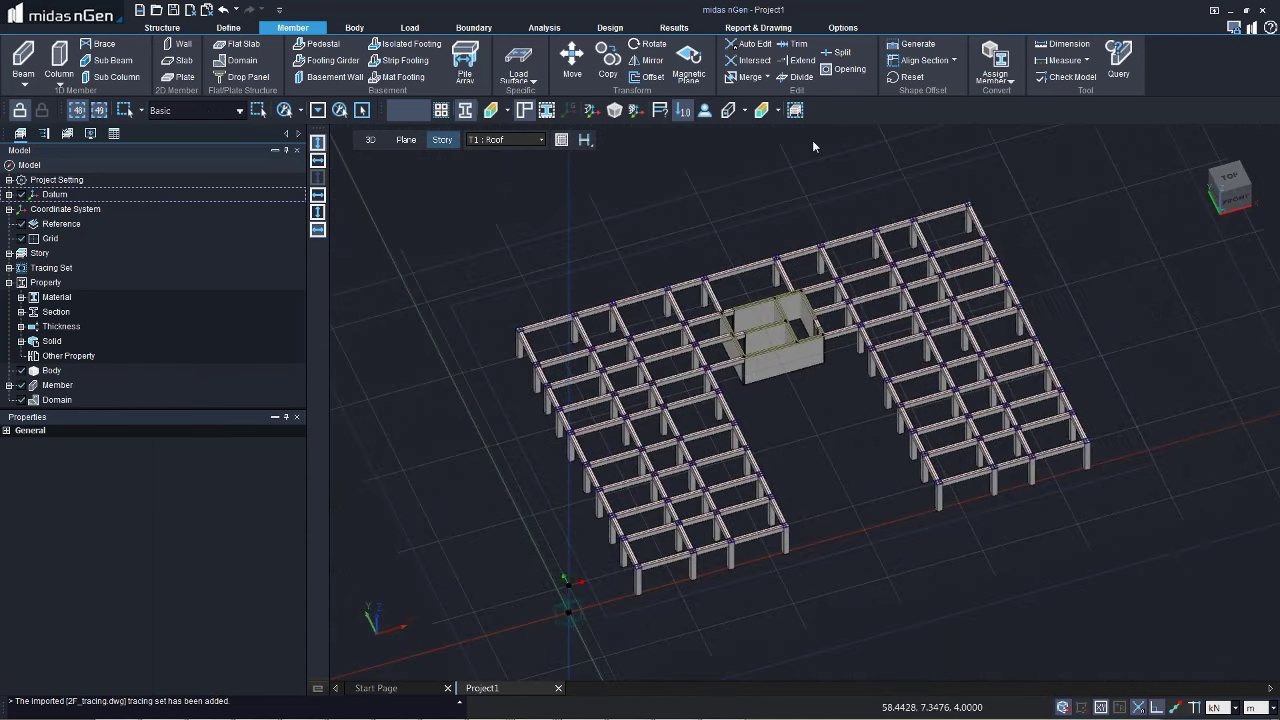
click(184, 62)
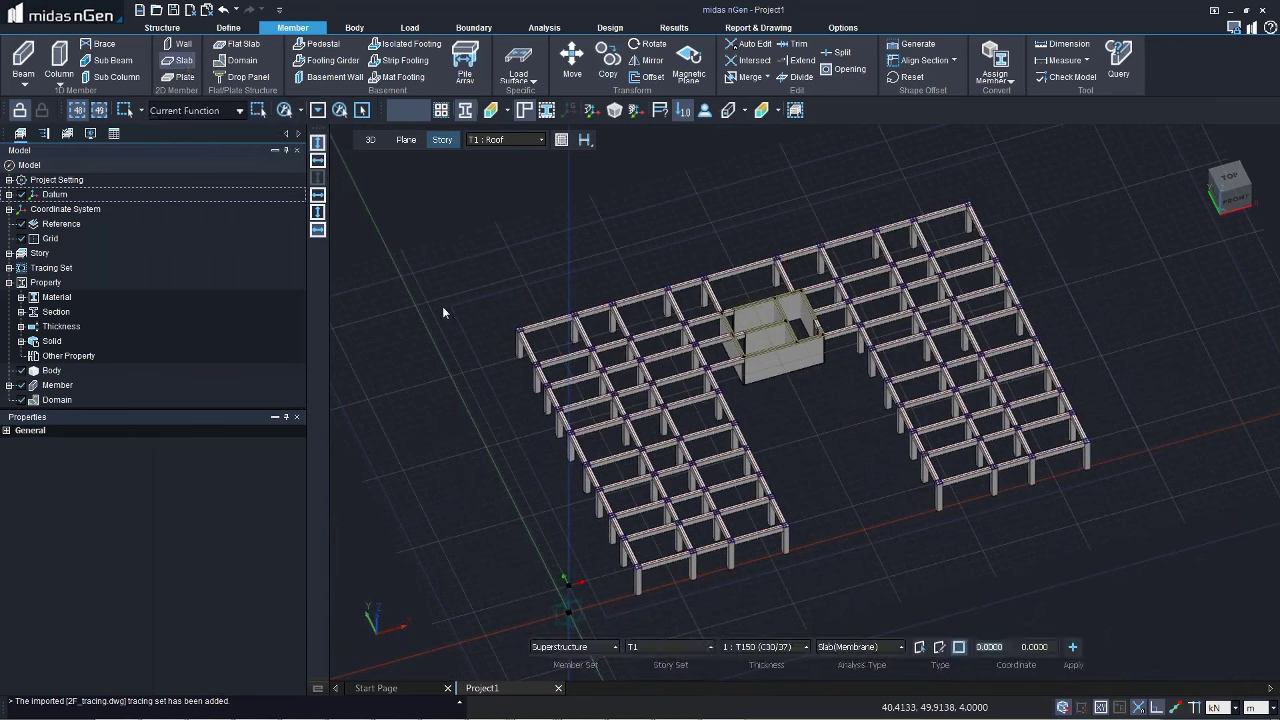
click(845, 647)
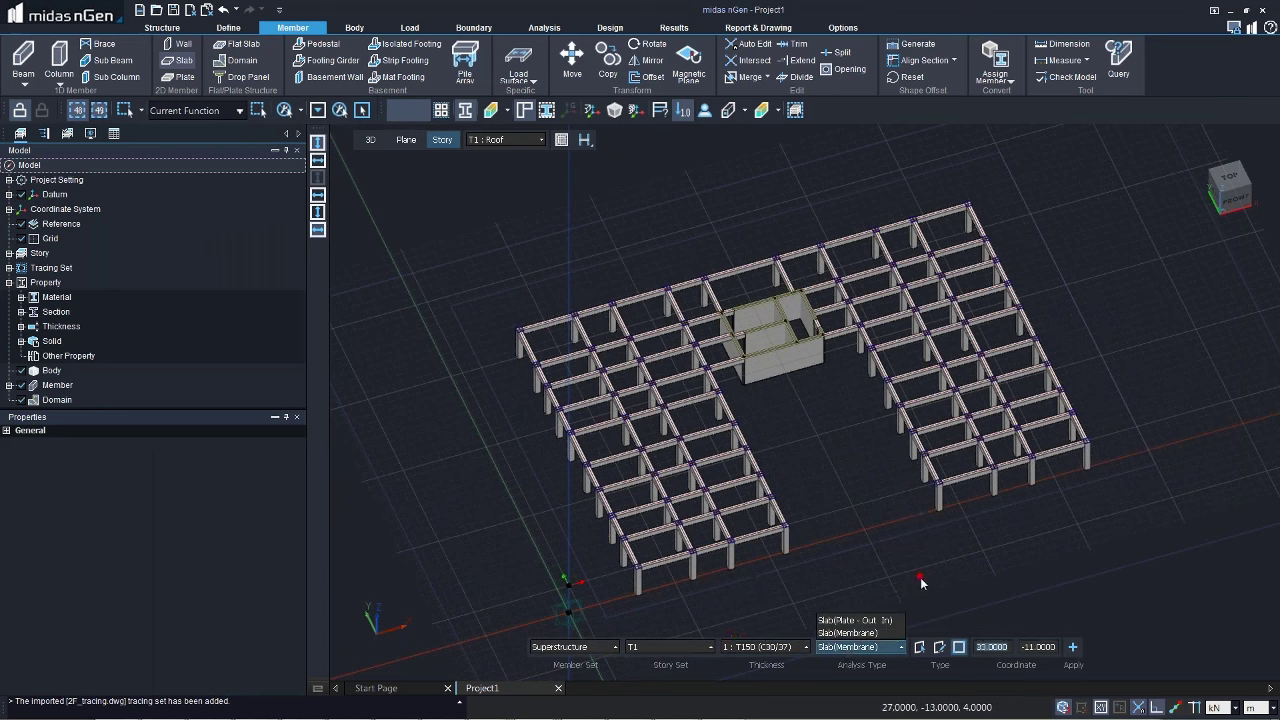
click(850, 633)
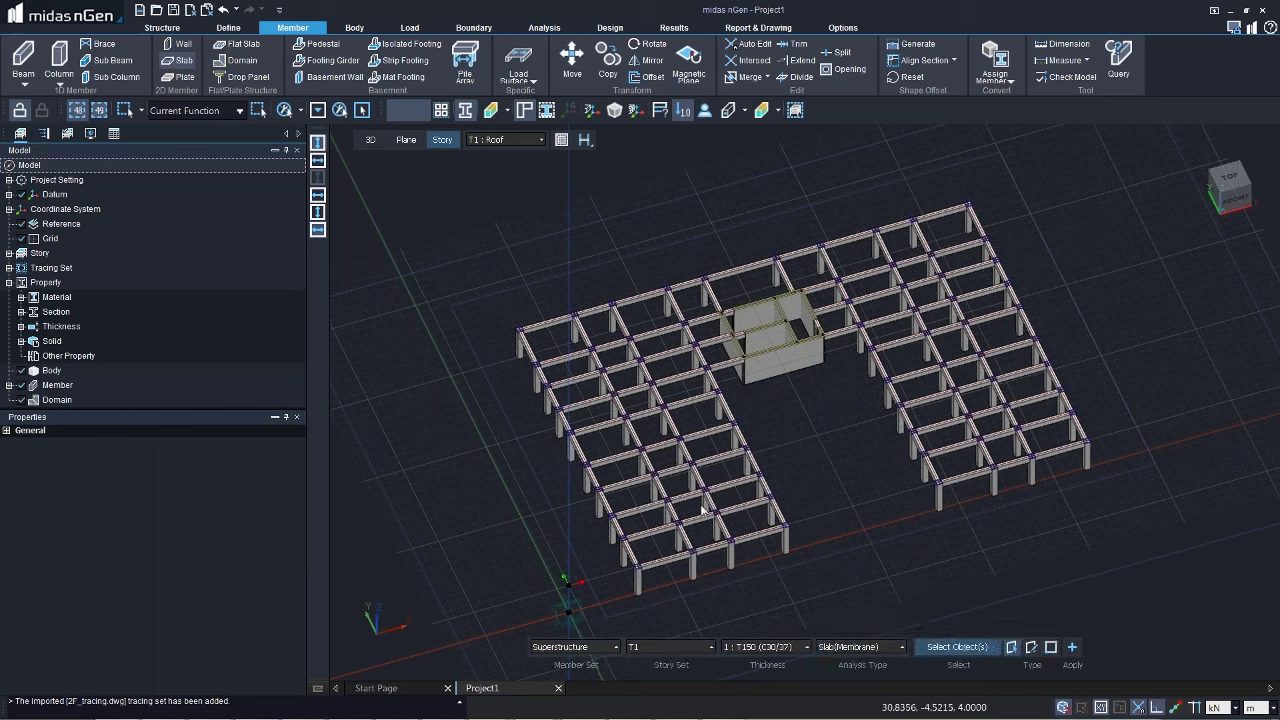
drag(481, 171, 1127, 587)
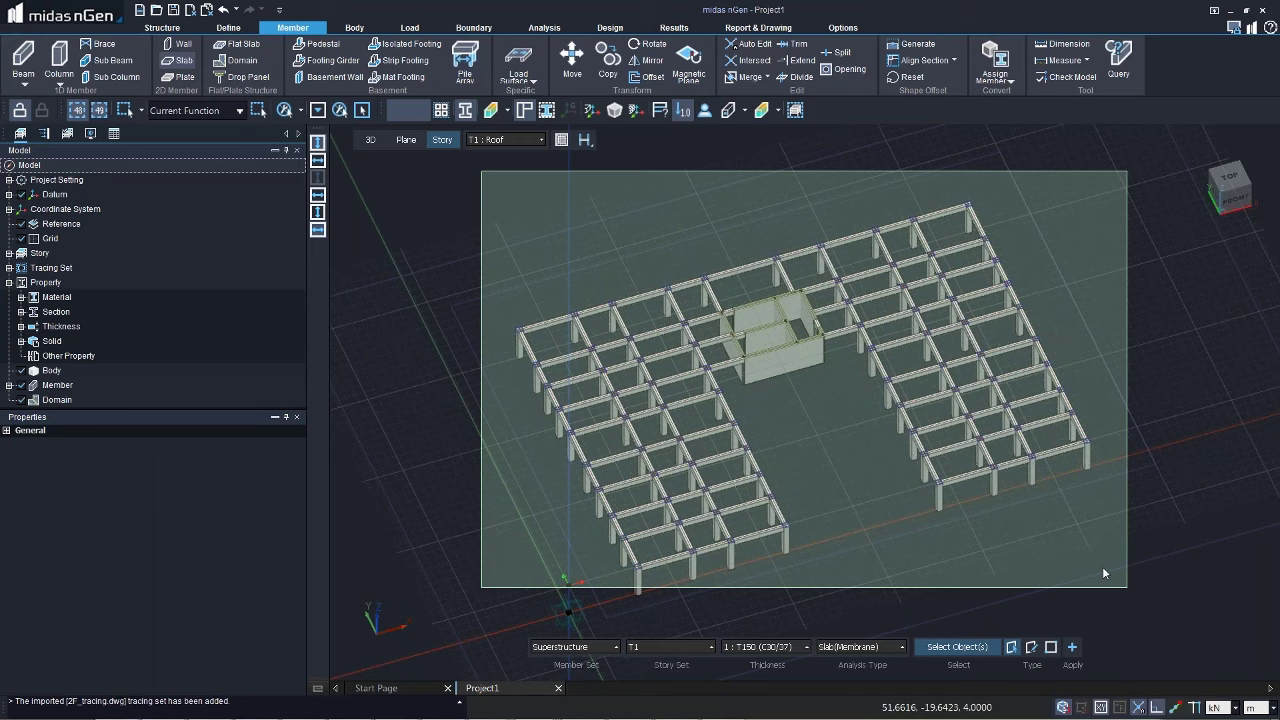
click(1103, 569)
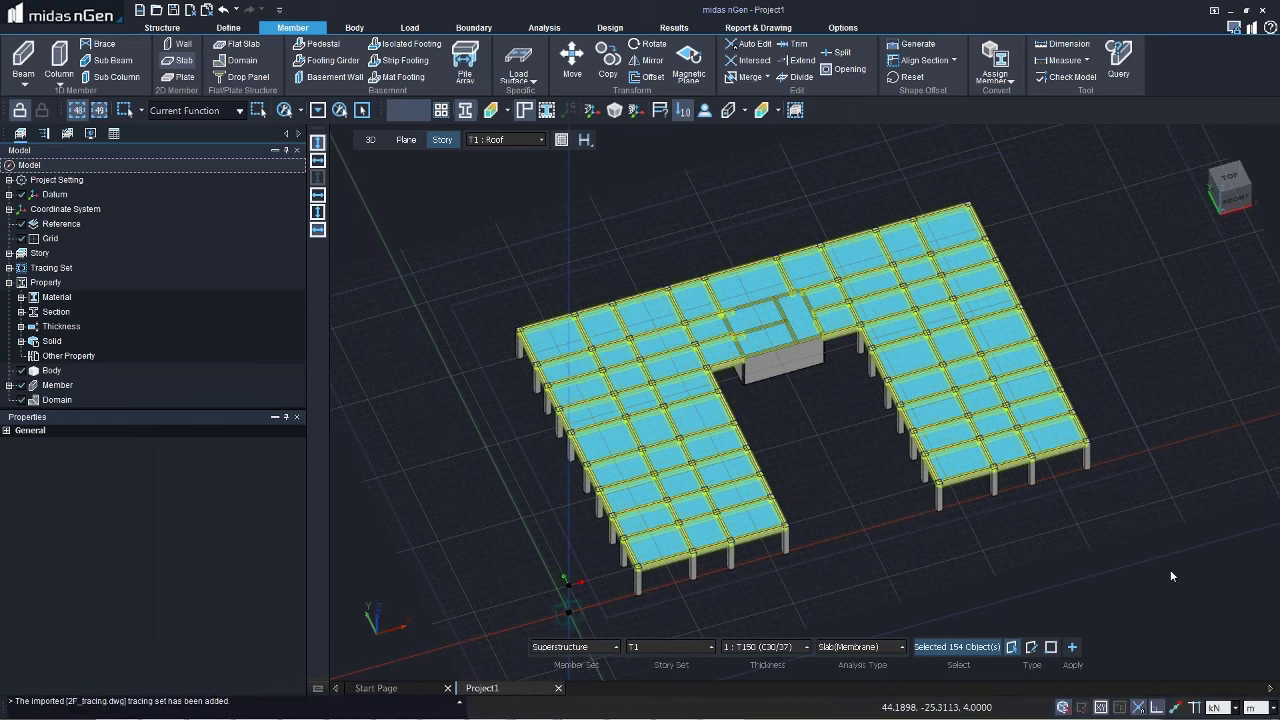
key(Escape)
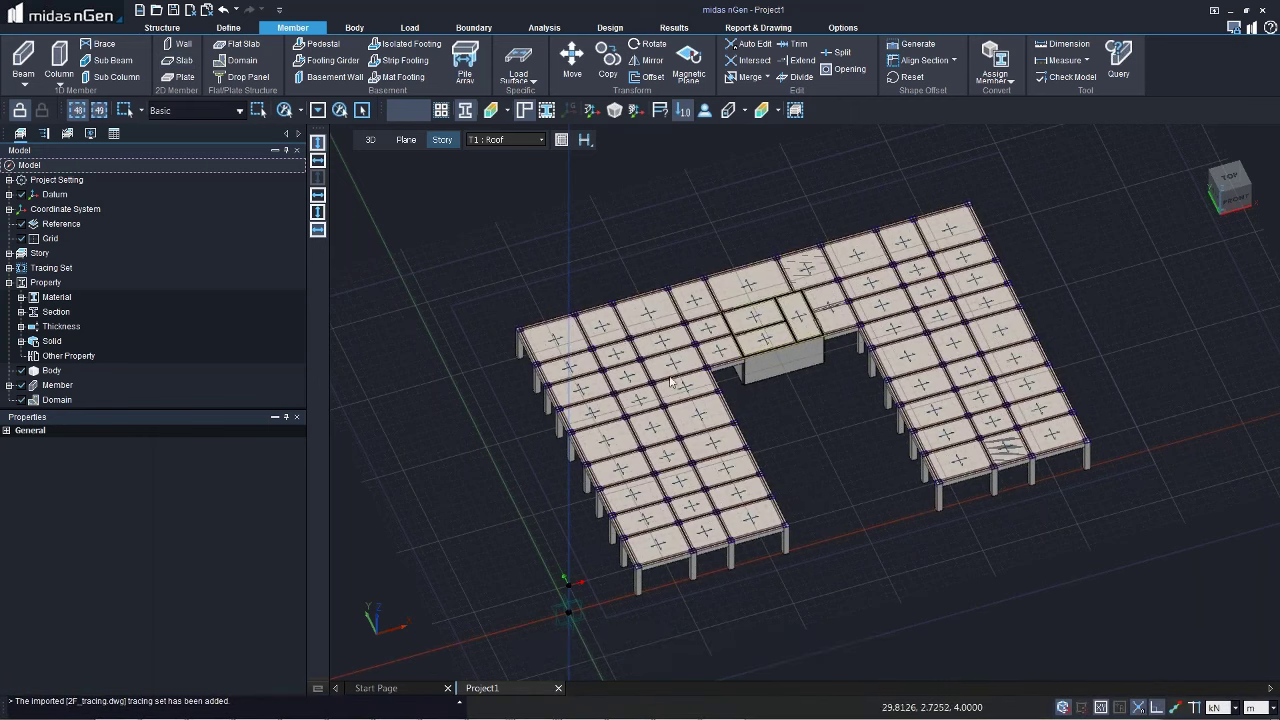
Step: Try to delete the double-bay Roof slab beside the core and the slab over the core's undivided shaft
scroll(796, 256, up, 2)
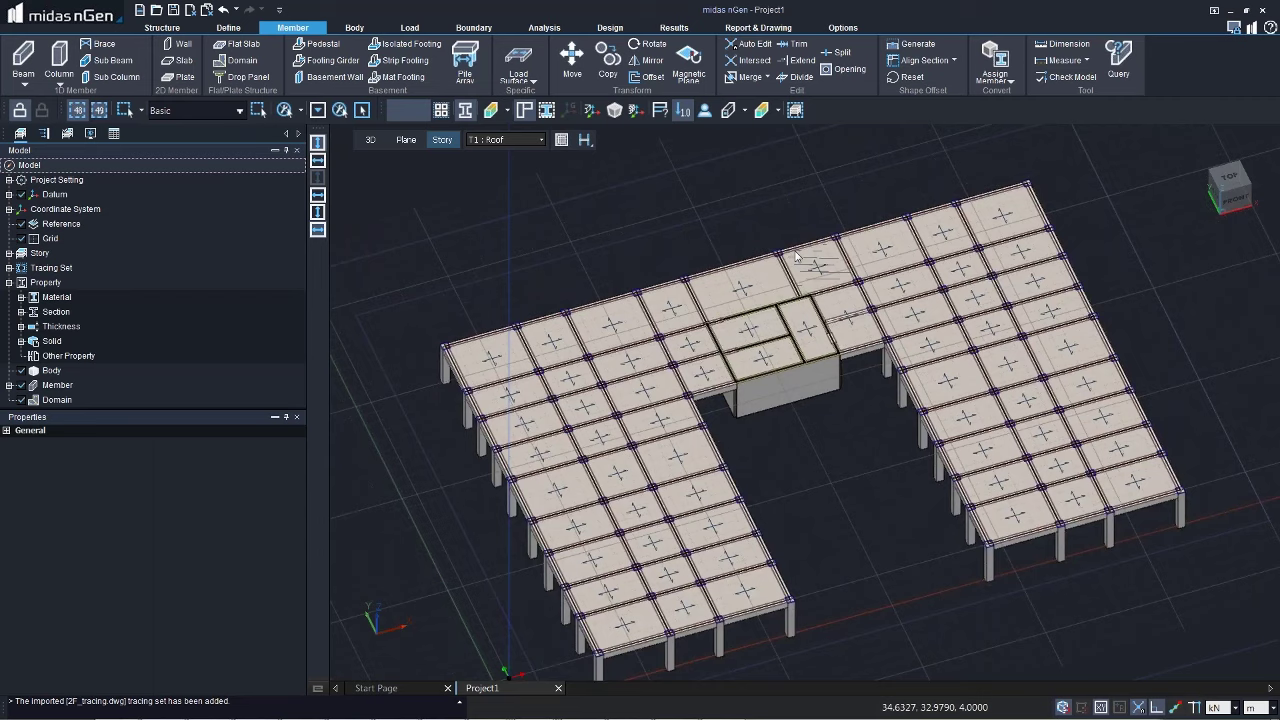
scroll(796, 256, up, 2)
scroll(812, 235, up, 1)
click(820, 252)
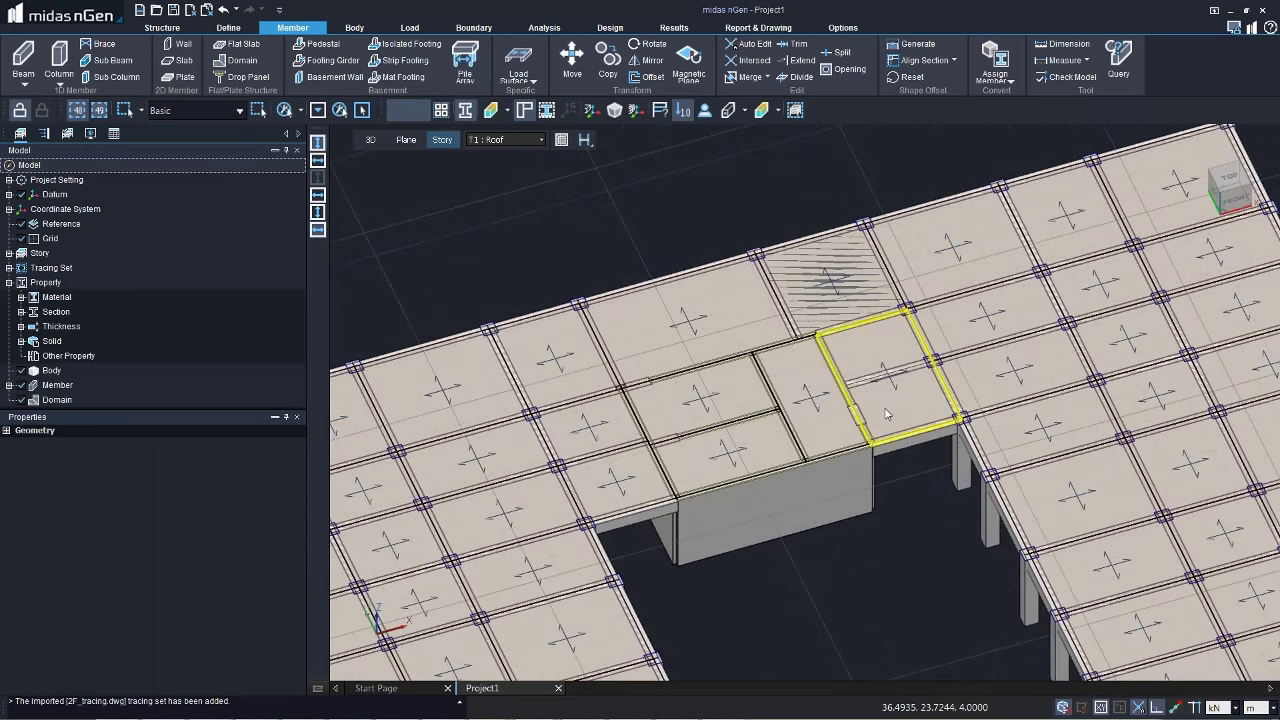
click(886, 414)
key(Delete)
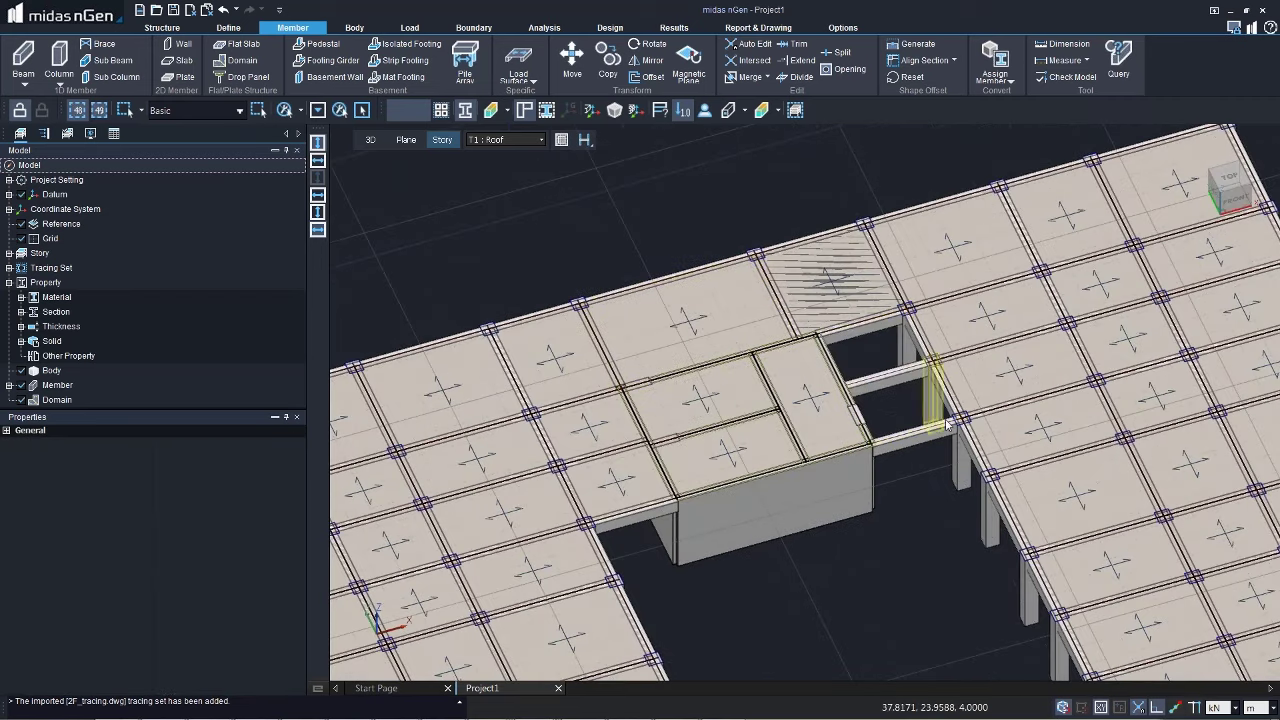
click(812, 387)
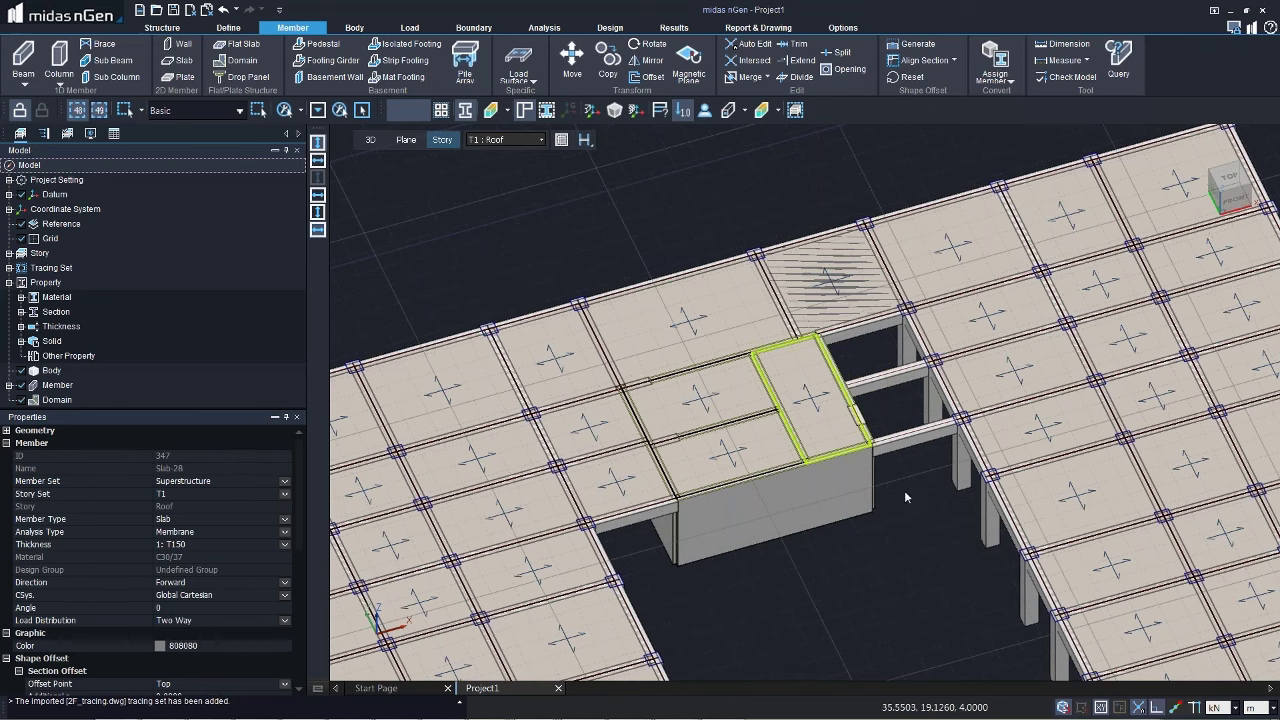
key(Delete)
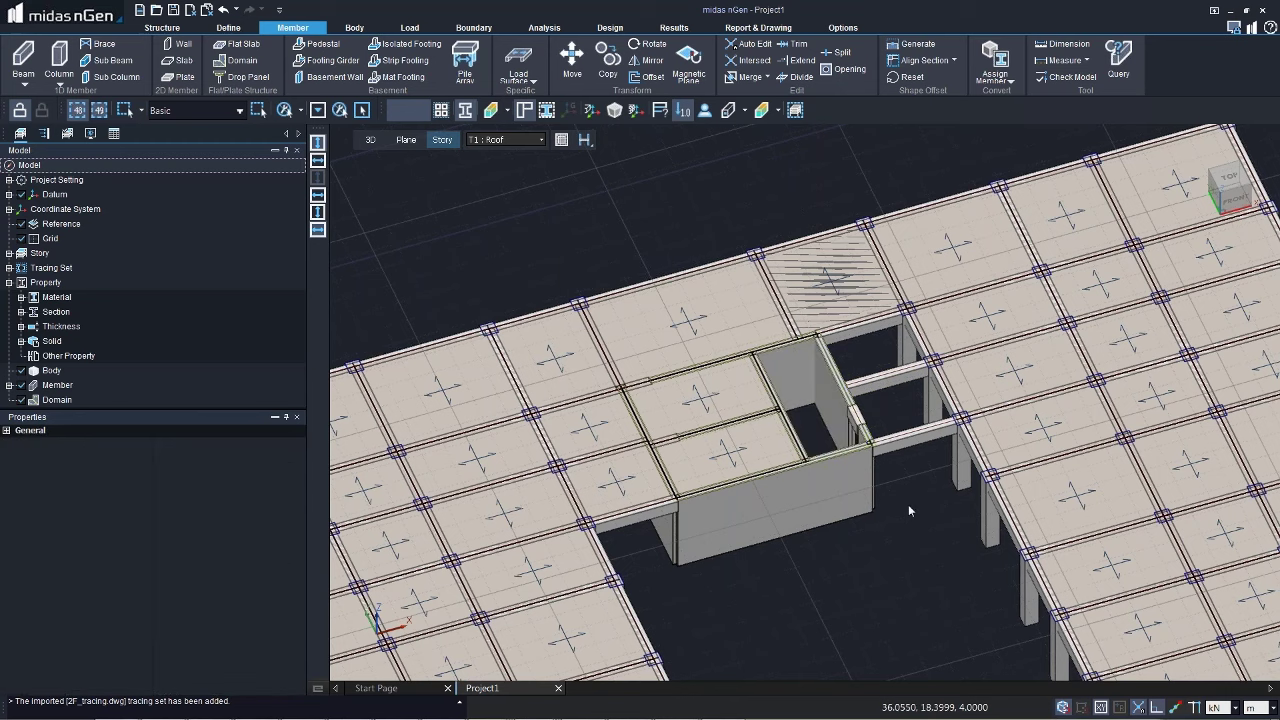
scroll(894, 464, down, 4)
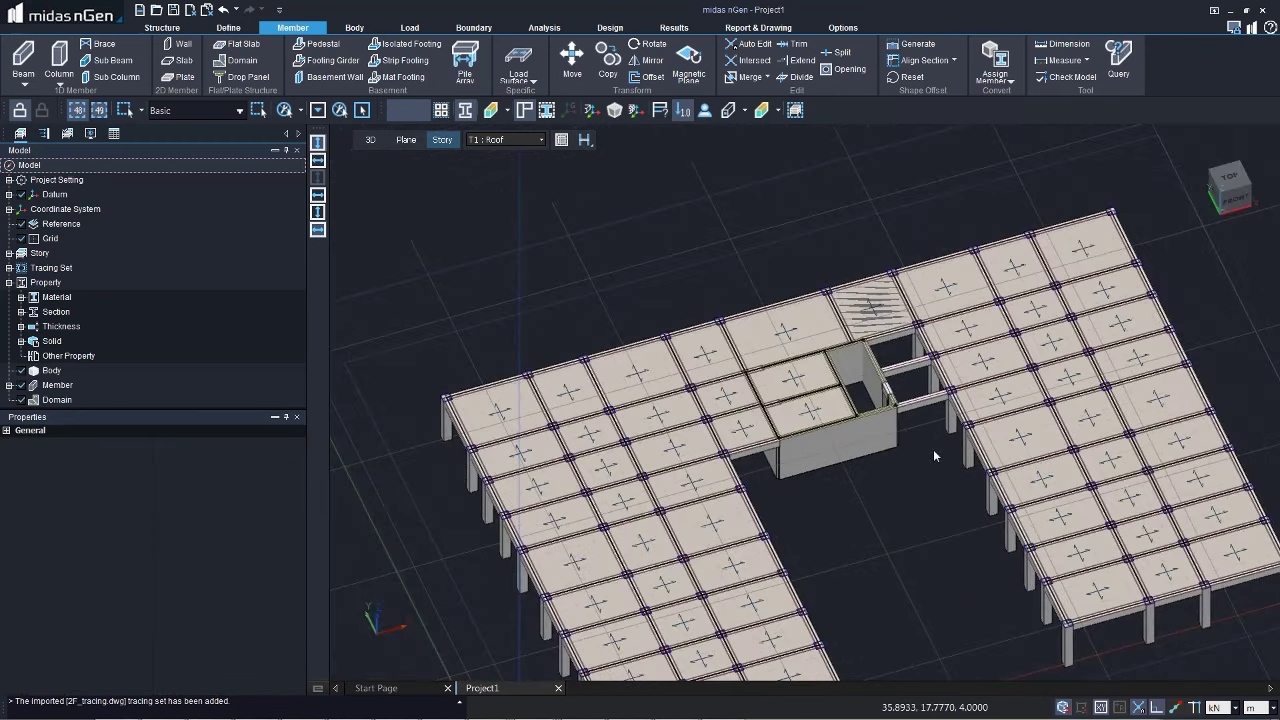
Step: Delete the Roof slab over the core's undivided shaft, next to the double-bay slab
scroll(921, 287, up, 2)
scroll(921, 287, up, 2)
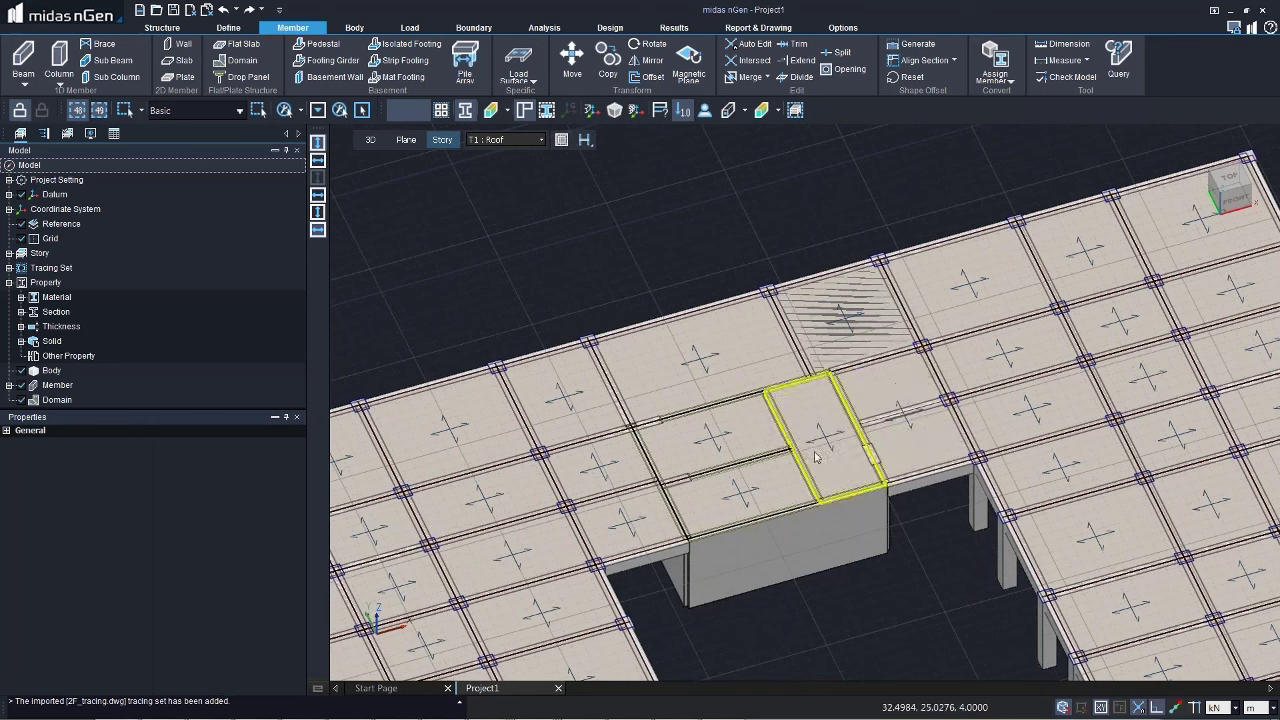
click(862, 450)
key(Delete)
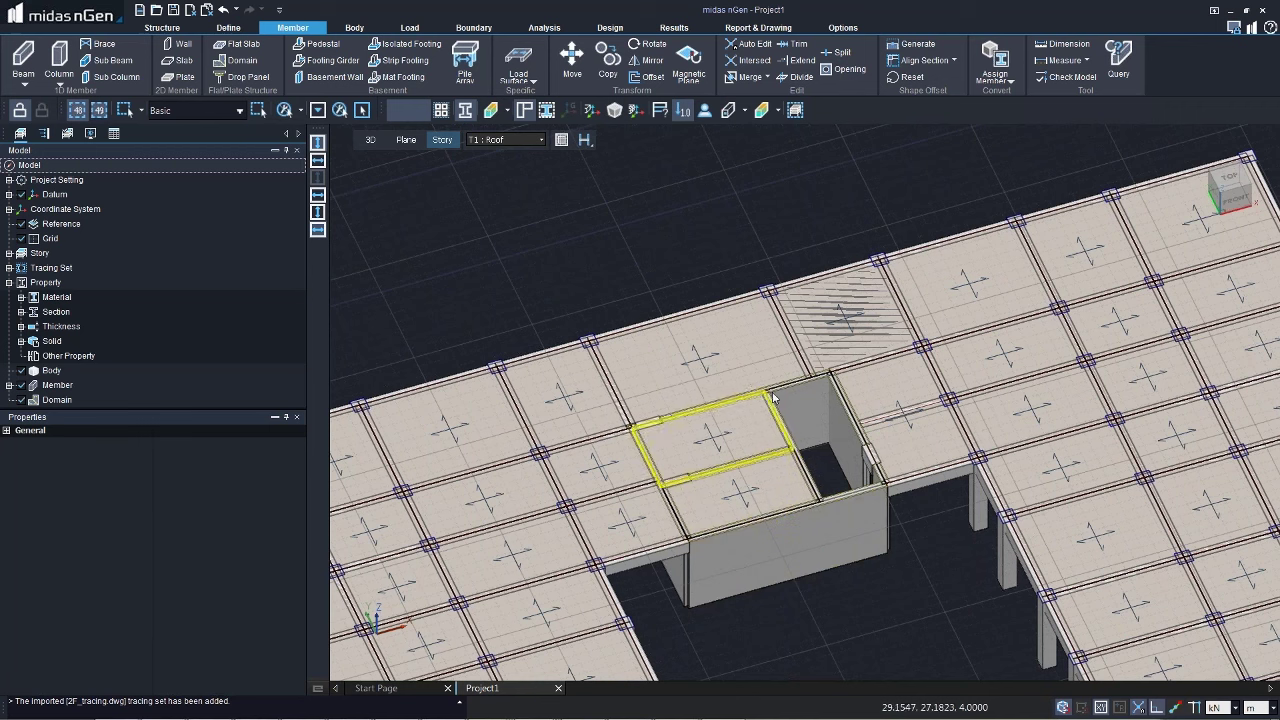
Step: Divide the double-bay Roof slab beside the core along the beam that crosses it
click(899, 456)
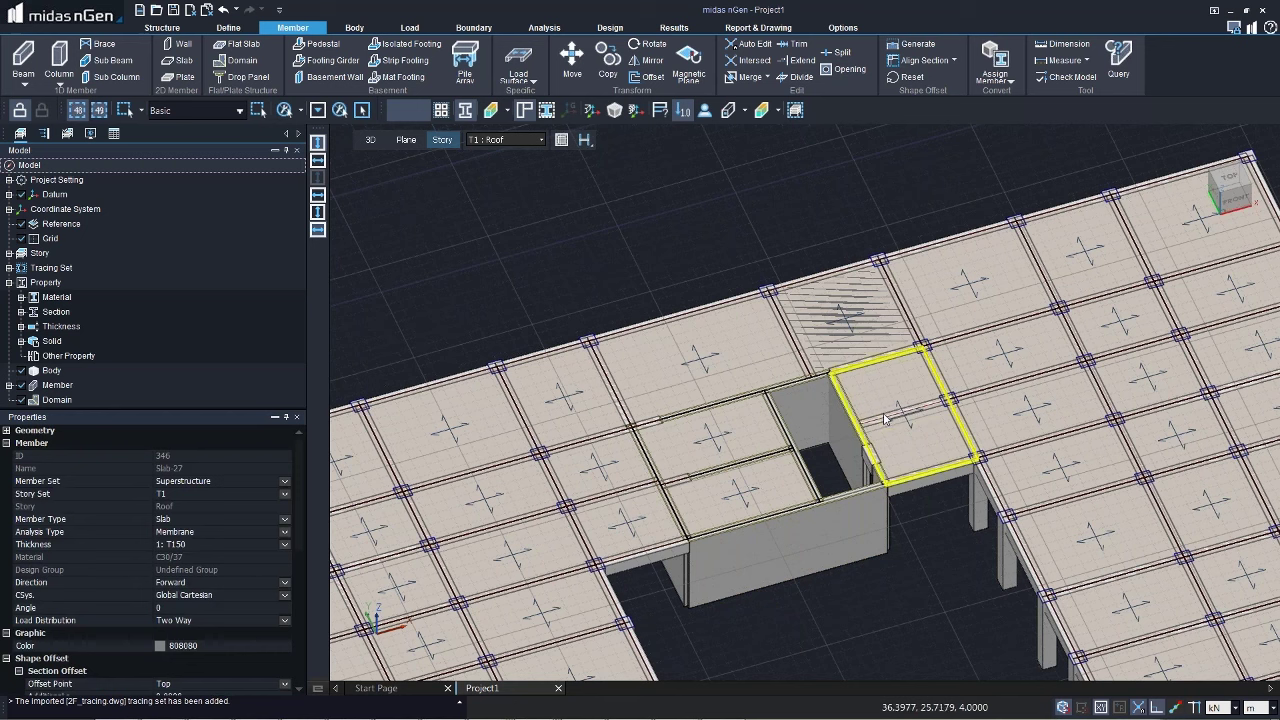
click(800, 77)
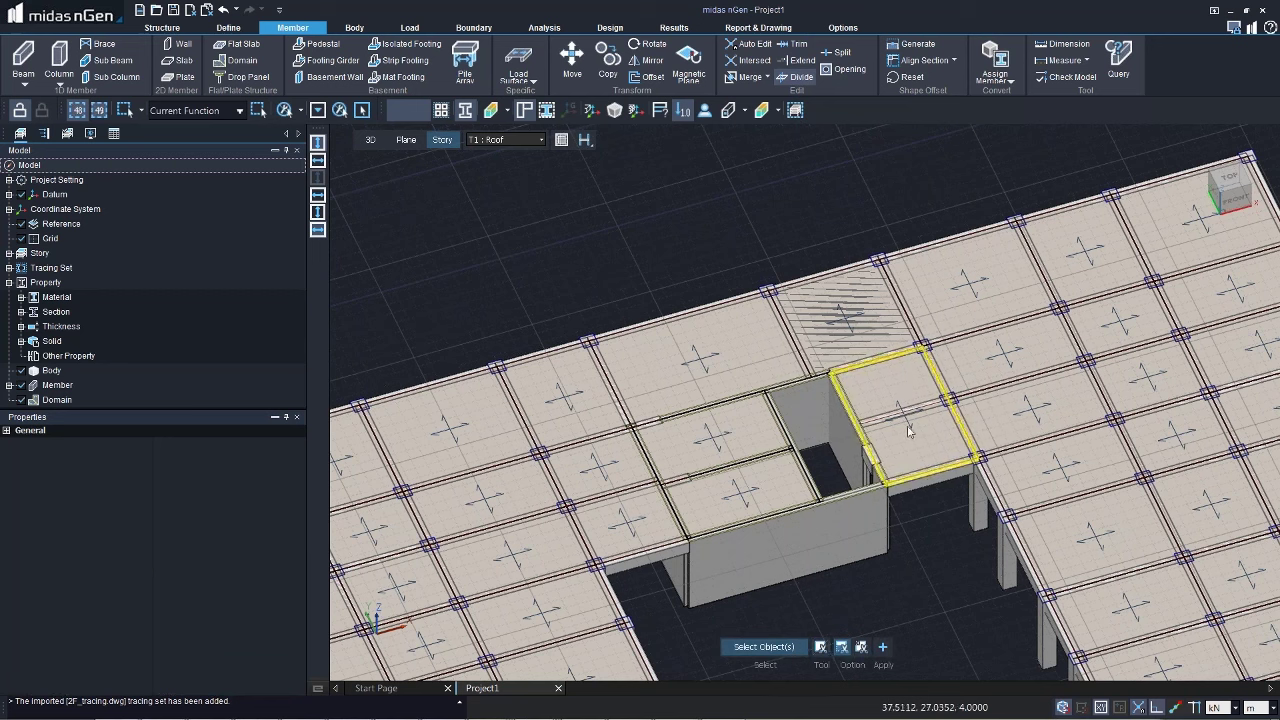
click(867, 475)
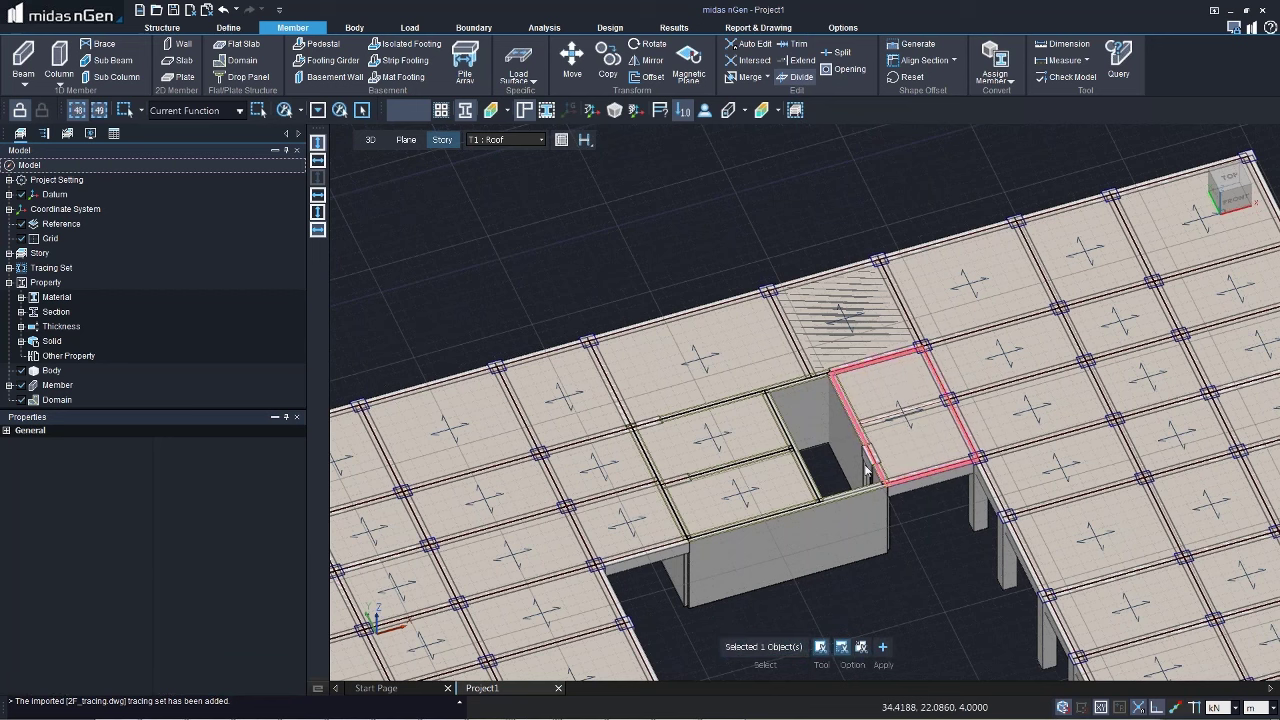
click(887, 422)
click(882, 648)
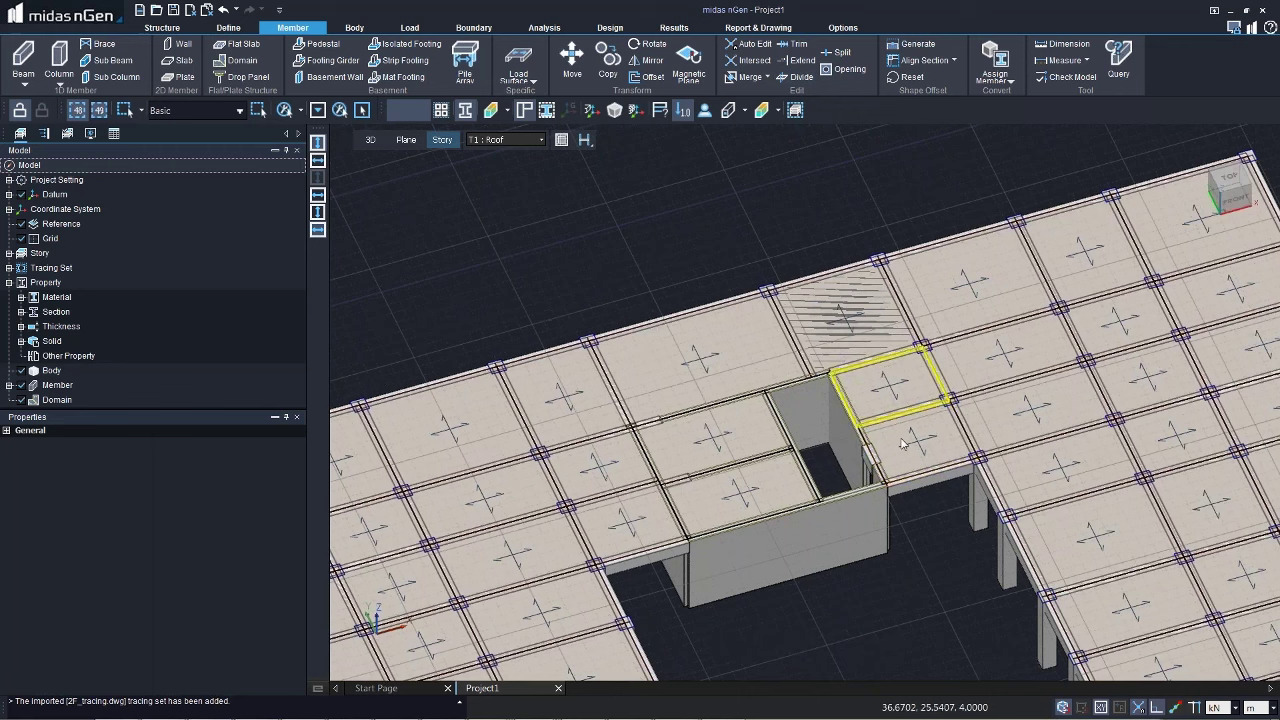
Step: Add three stories at the Roof level of story set T1, replicating the existing 1F story with its members
scroll(895, 230, down, 1)
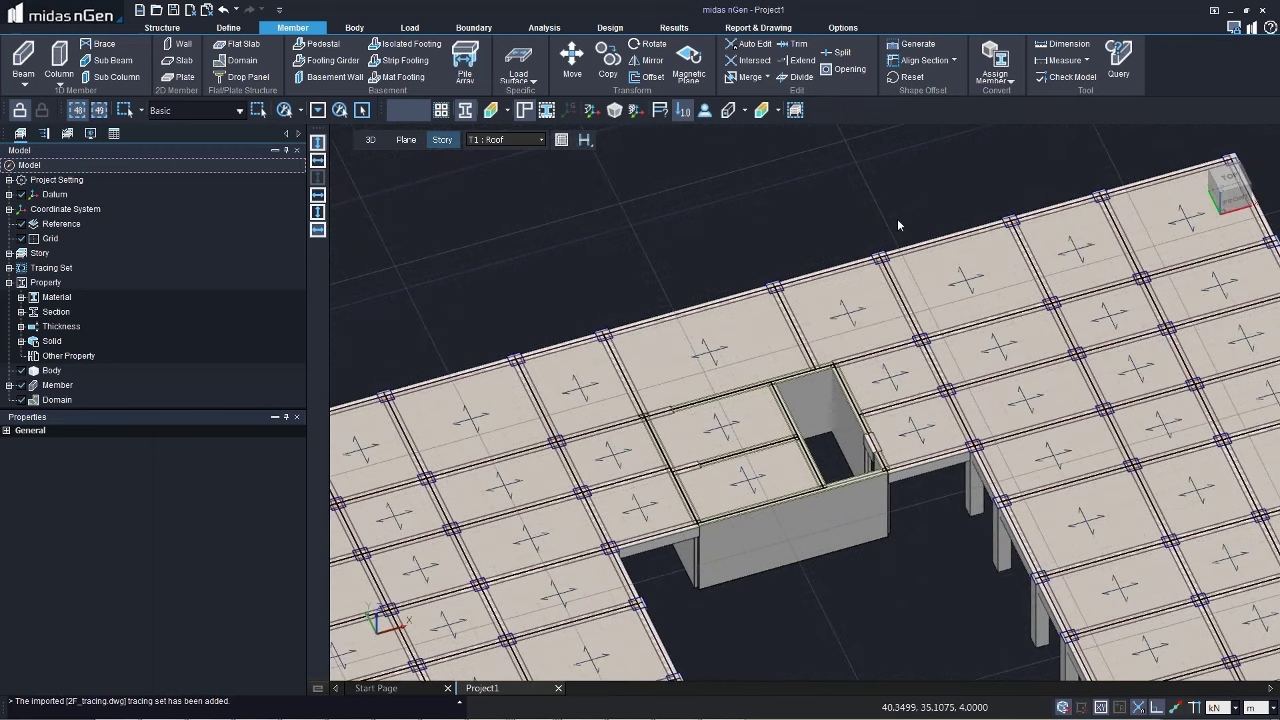
scroll(898, 226, down, 3)
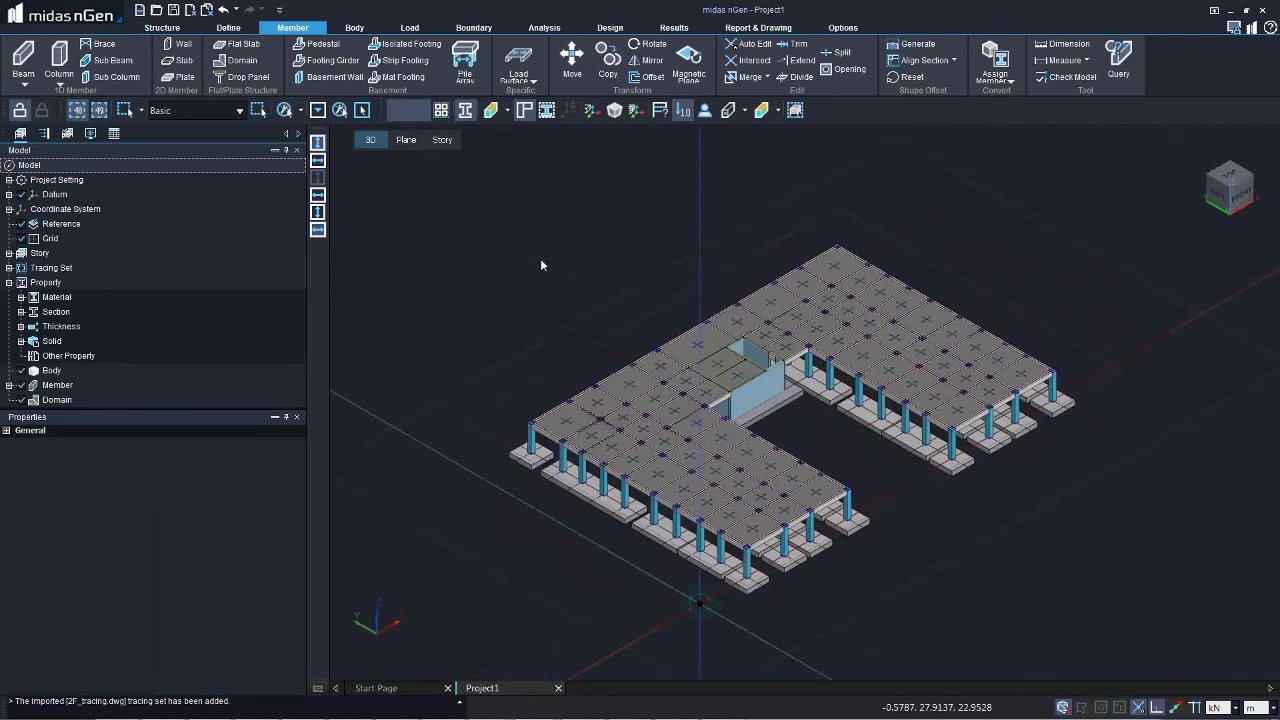
click(162, 28)
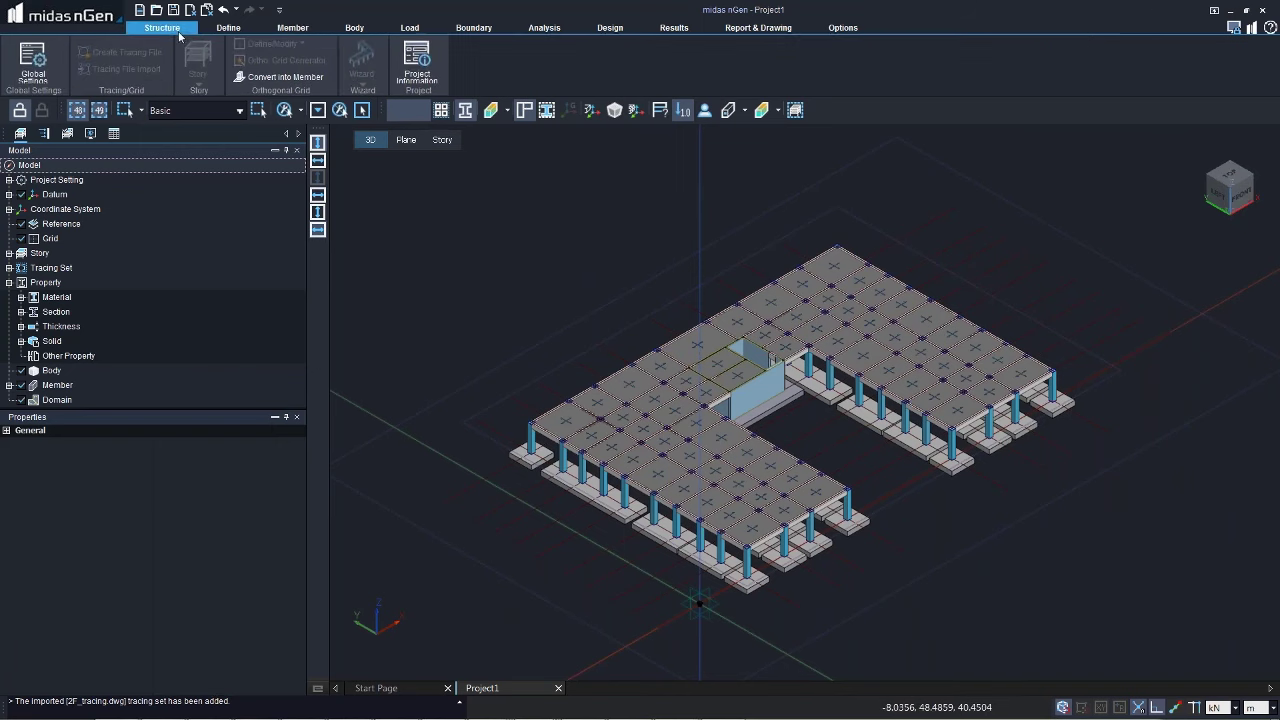
click(198, 62)
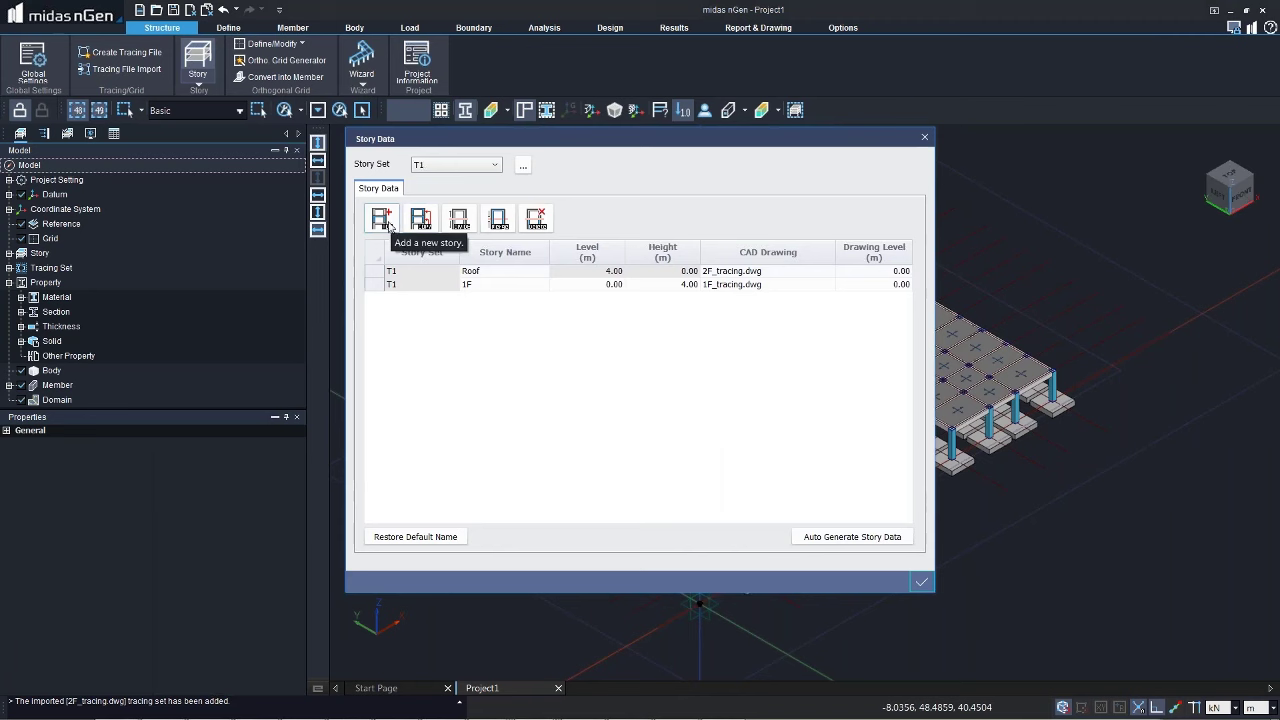
click(389, 226)
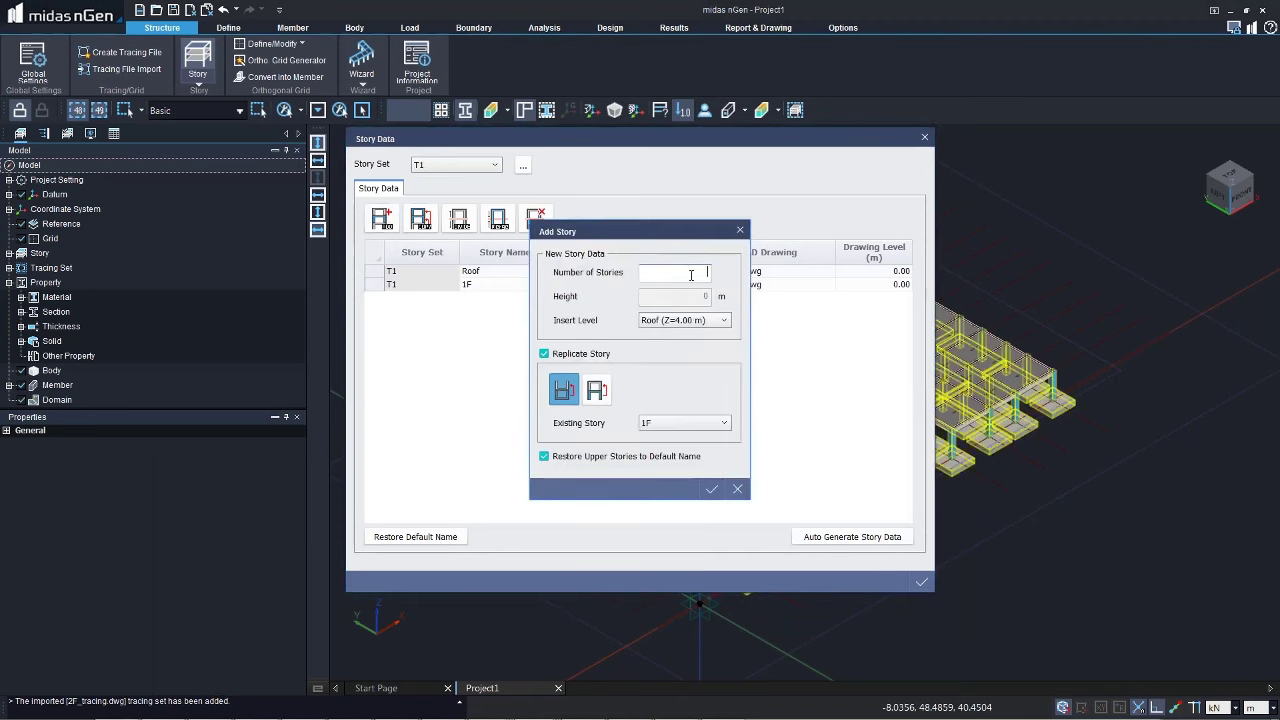
click(596, 389)
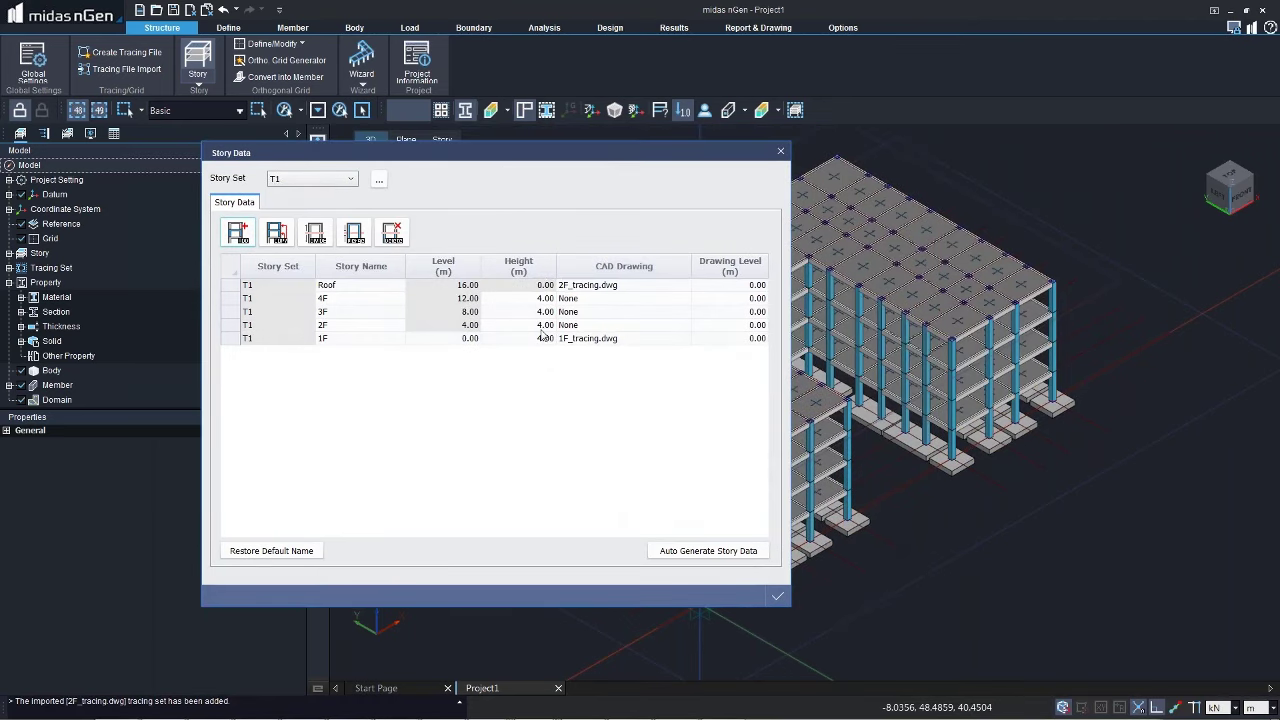
Step: Set the heights of stories 2F and 3F to 3 m and check the building in front view
click(540, 325)
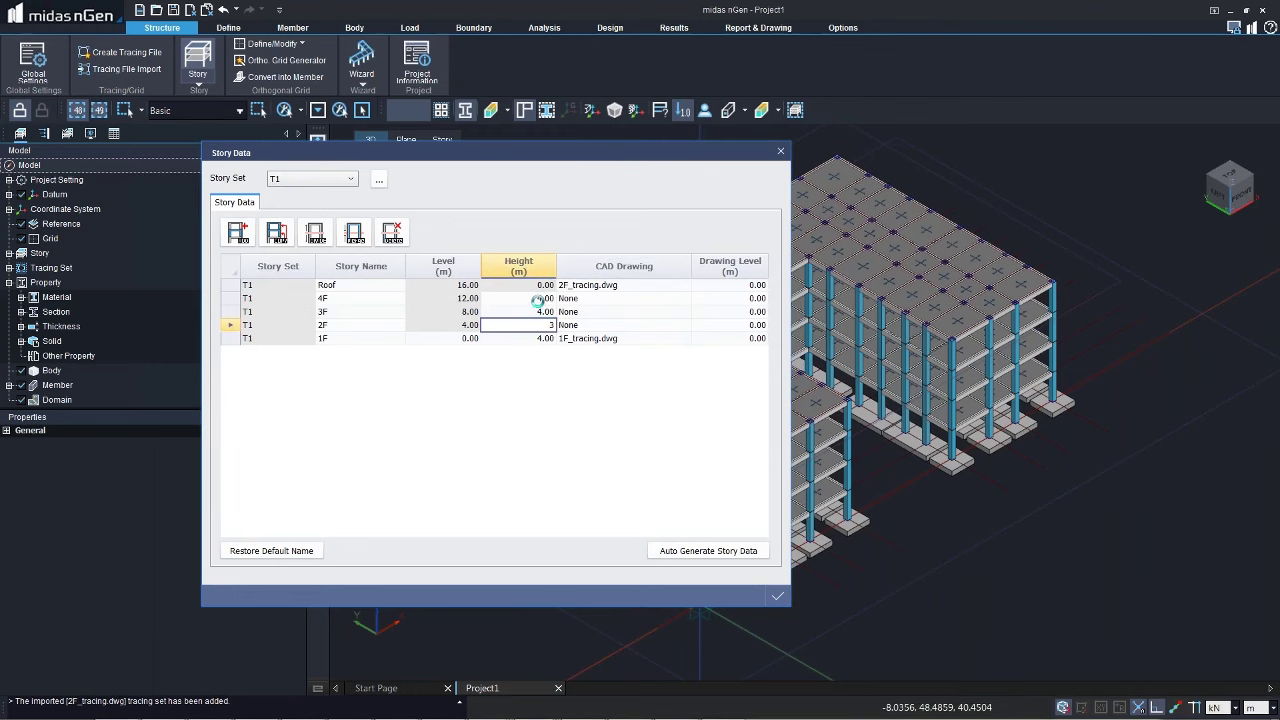
key(Return)
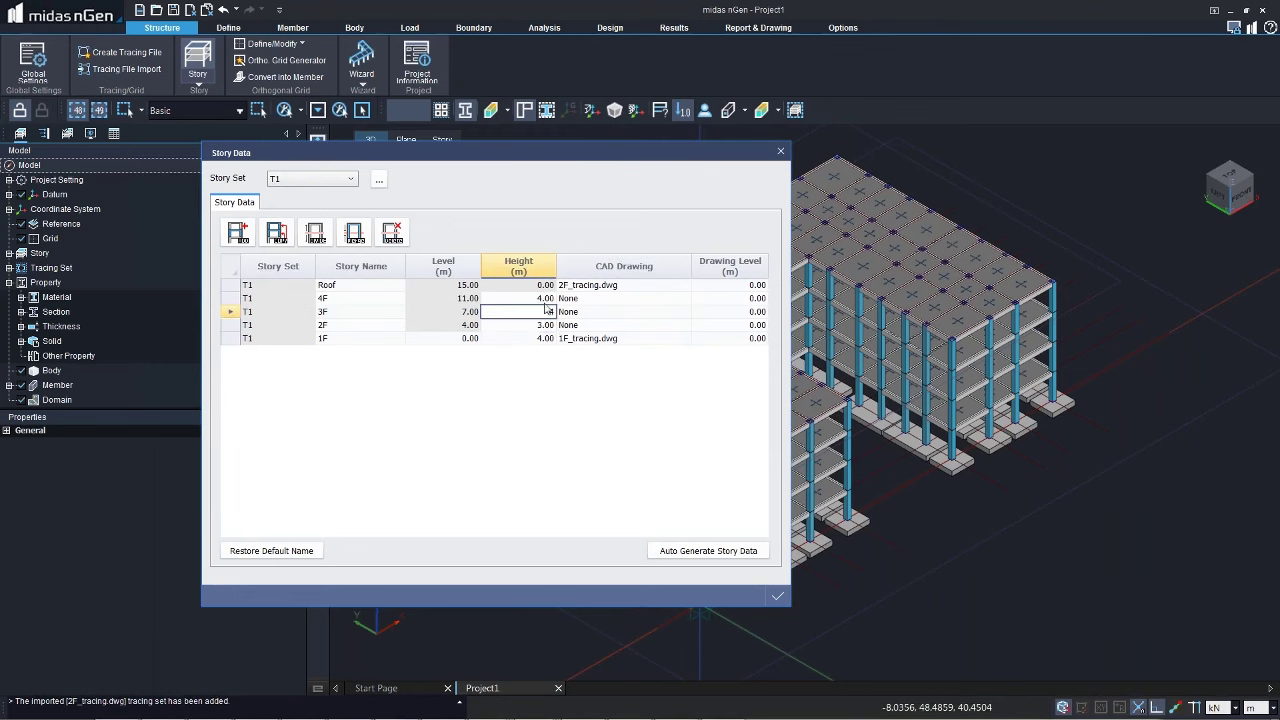
text(3)
key(Return)
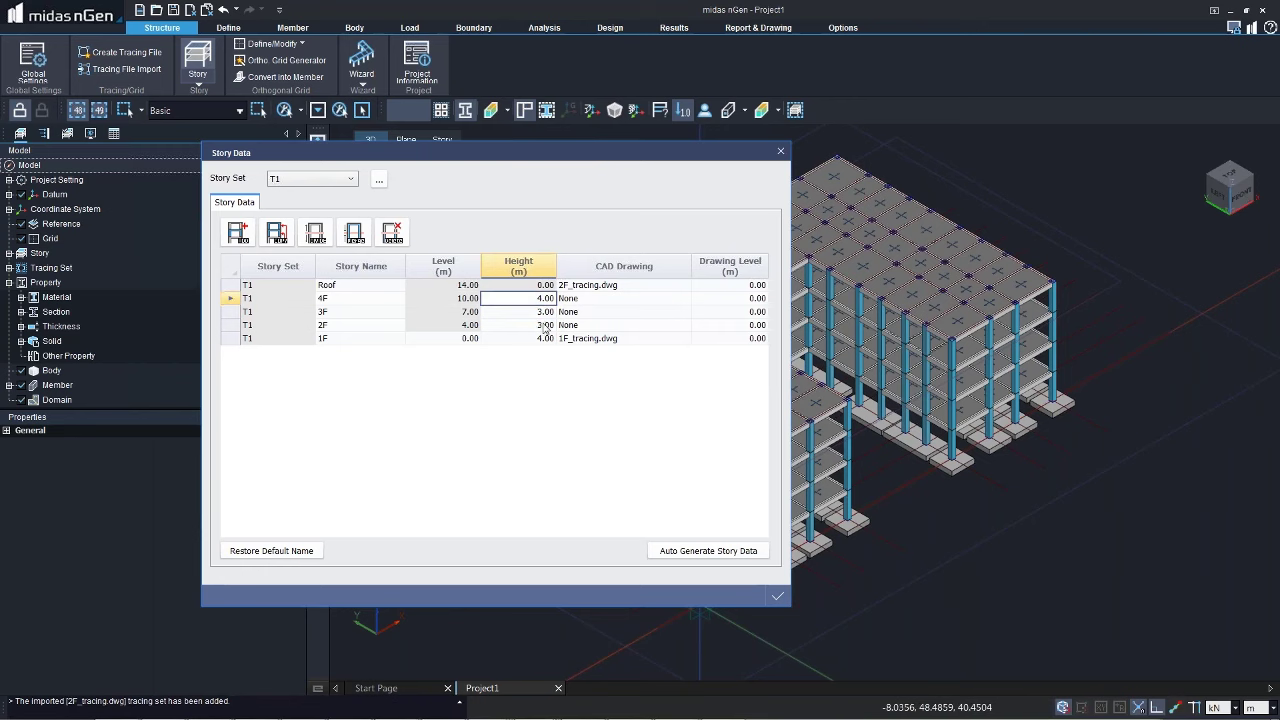
click(777, 595)
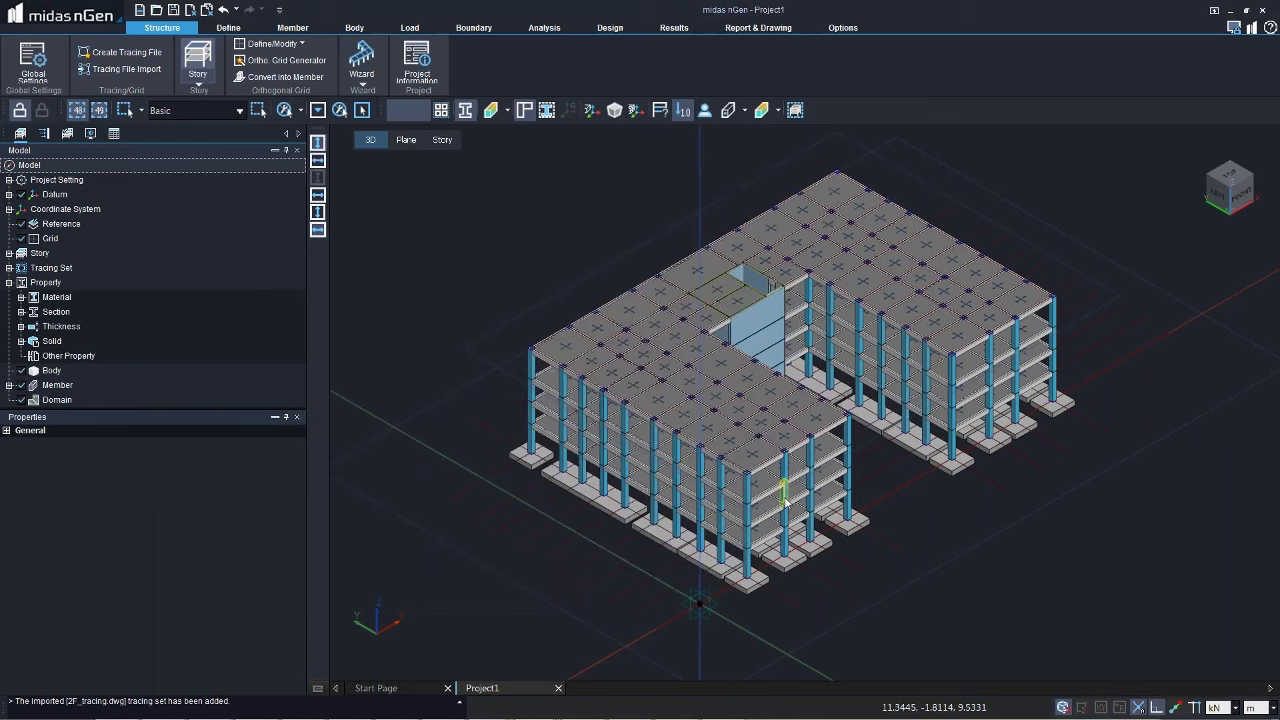
right_click(785, 500)
click(781, 511)
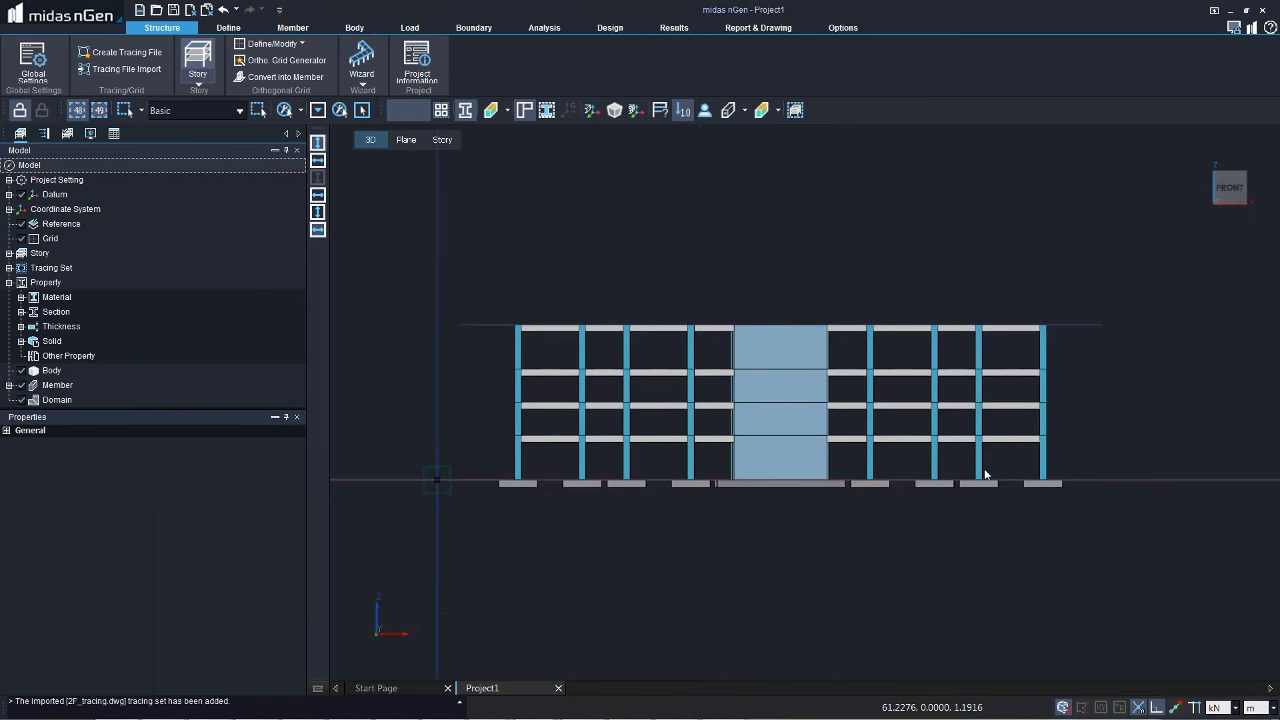
Step: Start the Column command on the Roof story of T1 and select the column positions along the building's outer and courtyard edges
mouse_move(894, 434)
middle_down()
mouse_move(917, 458)
mouse_move(916, 430)
middle_up()
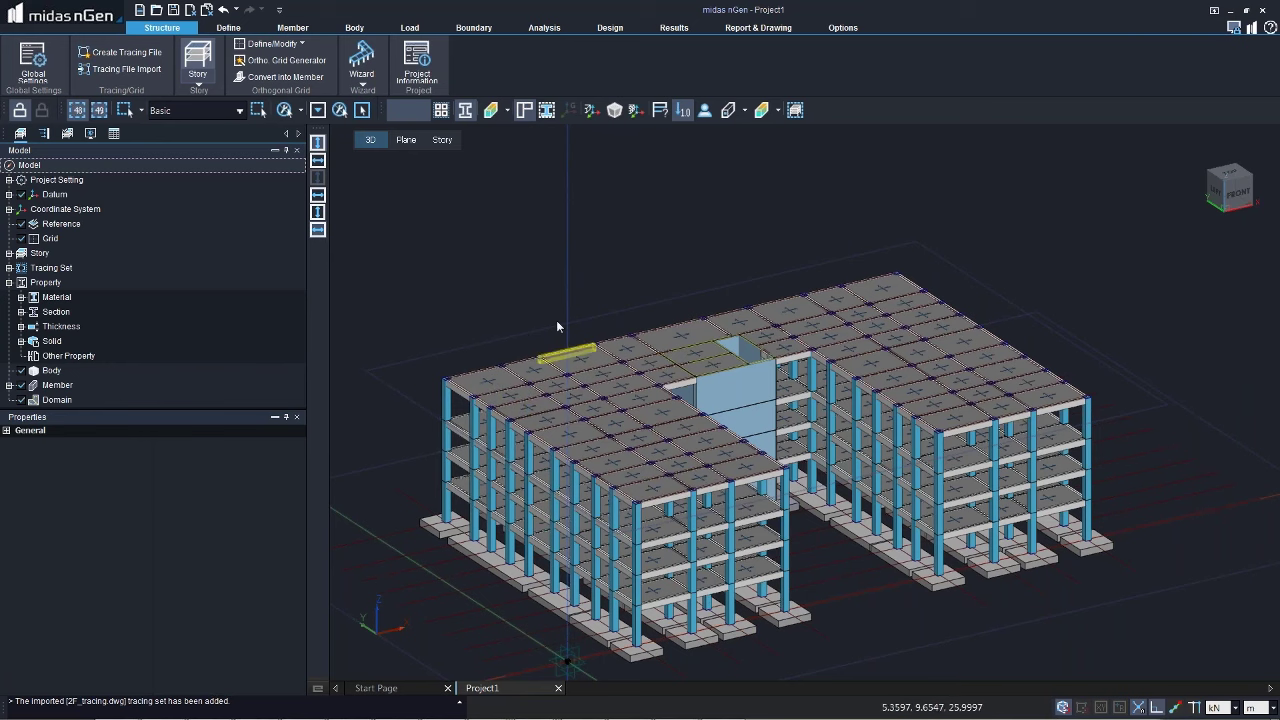
click(442, 139)
click(311, 33)
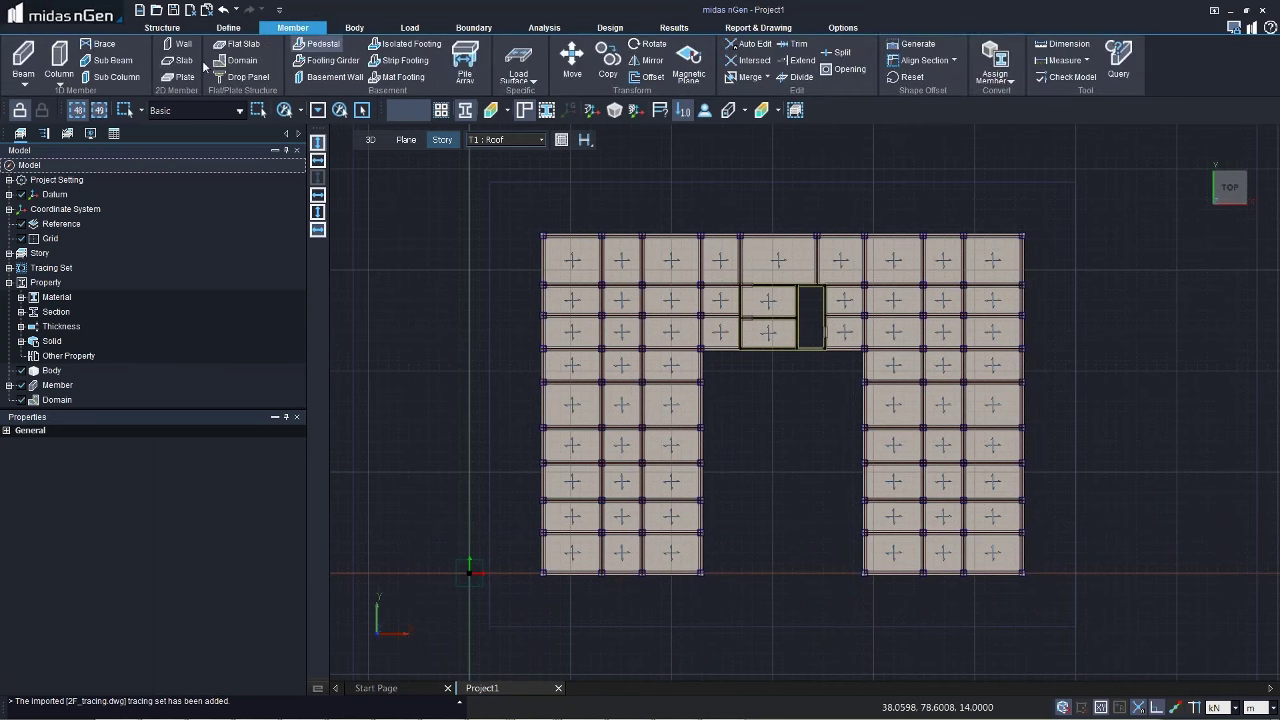
click(60, 62)
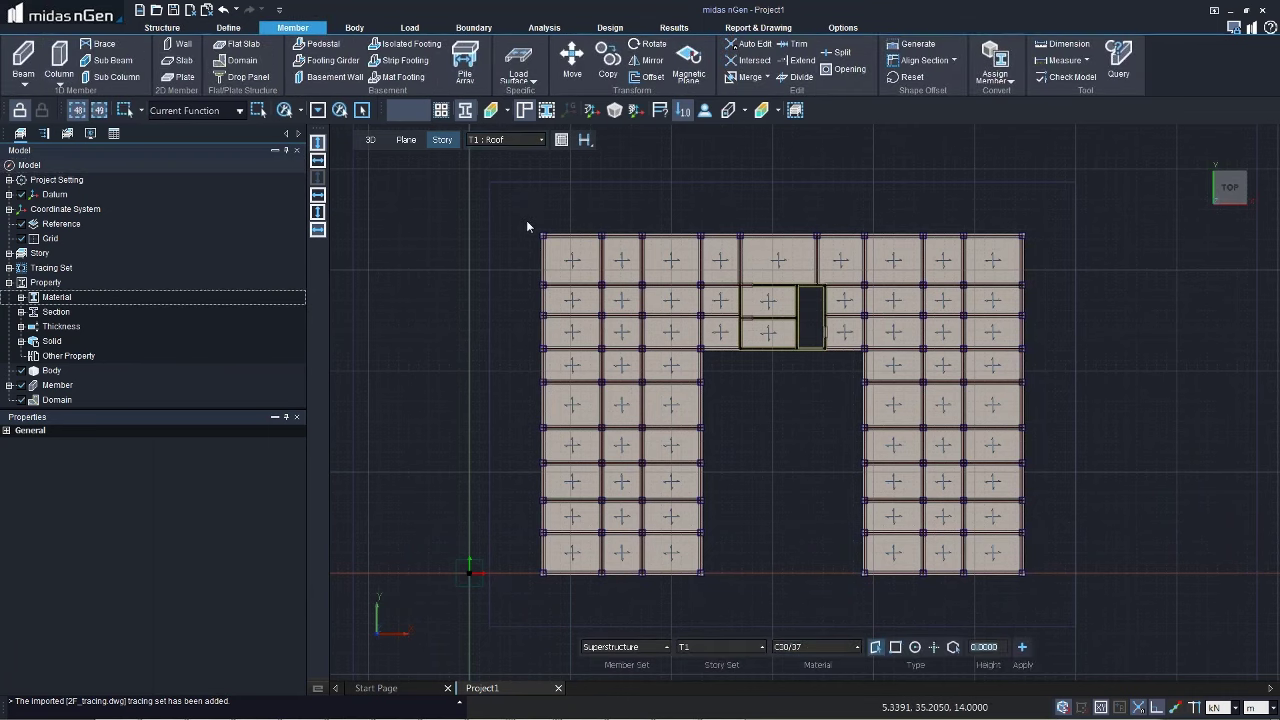
drag(526, 220, 551, 600)
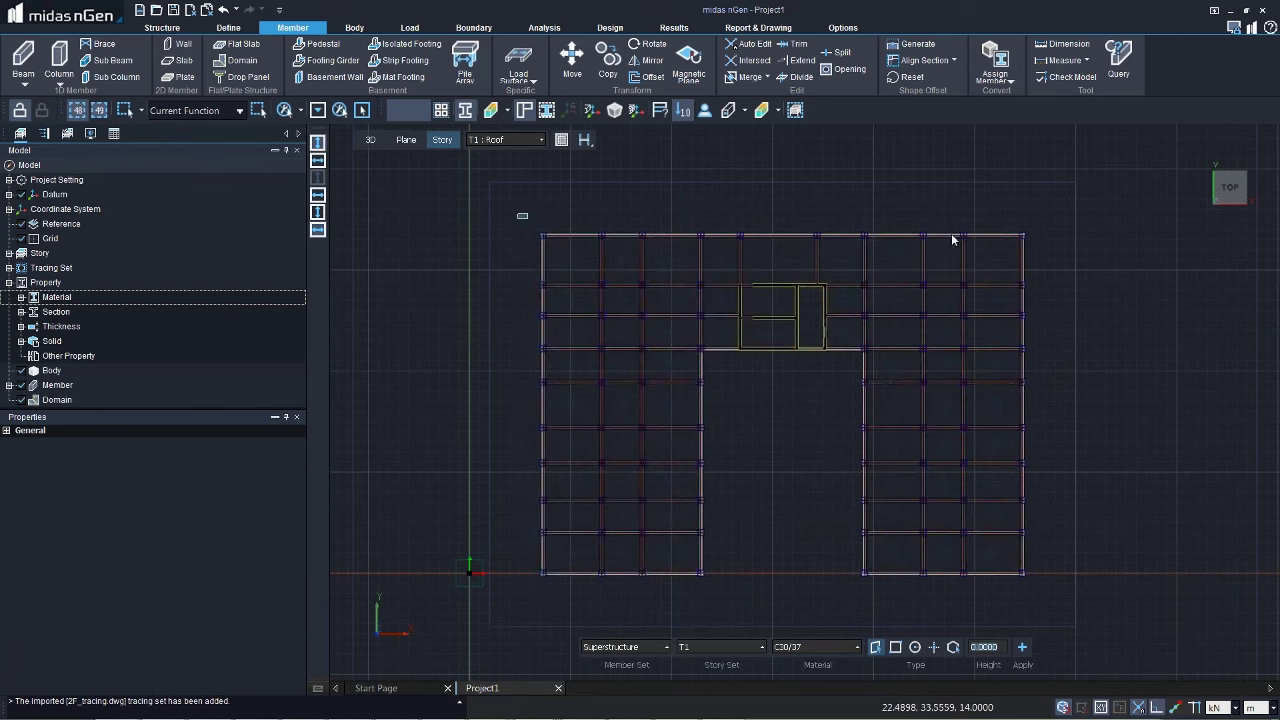
drag(1051, 571, 1050, 595)
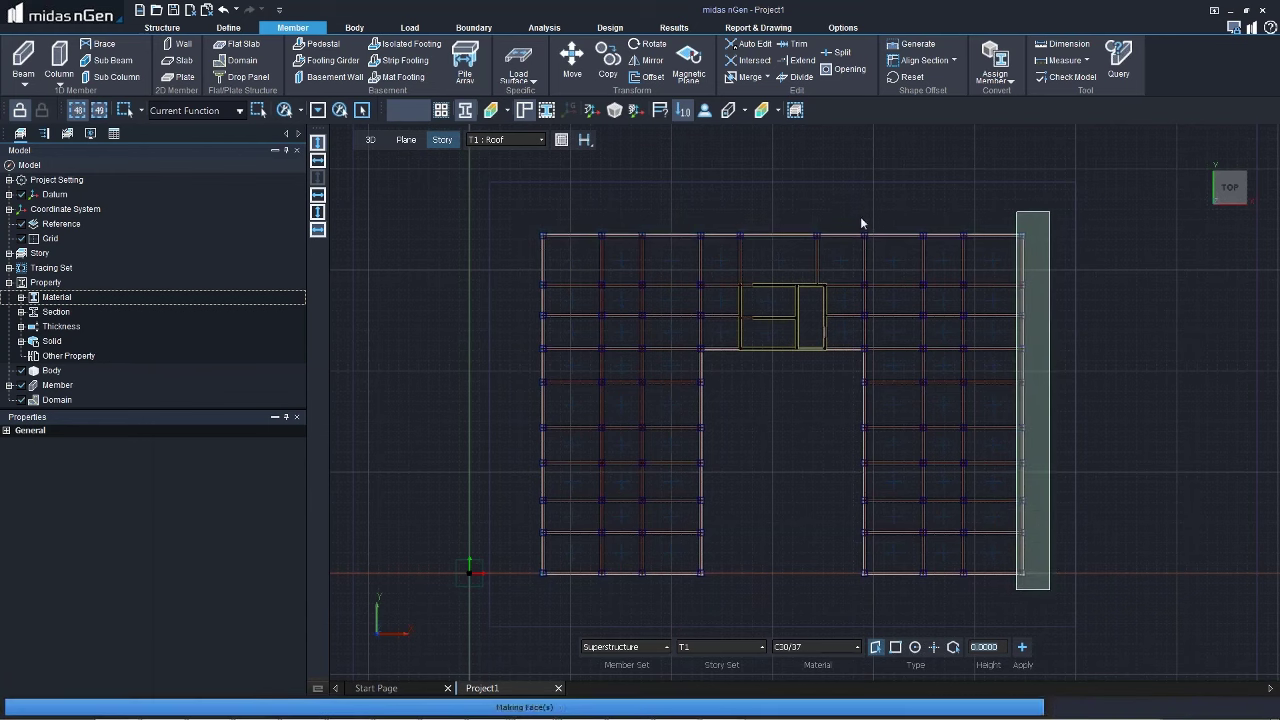
drag(860, 216, 866, 590)
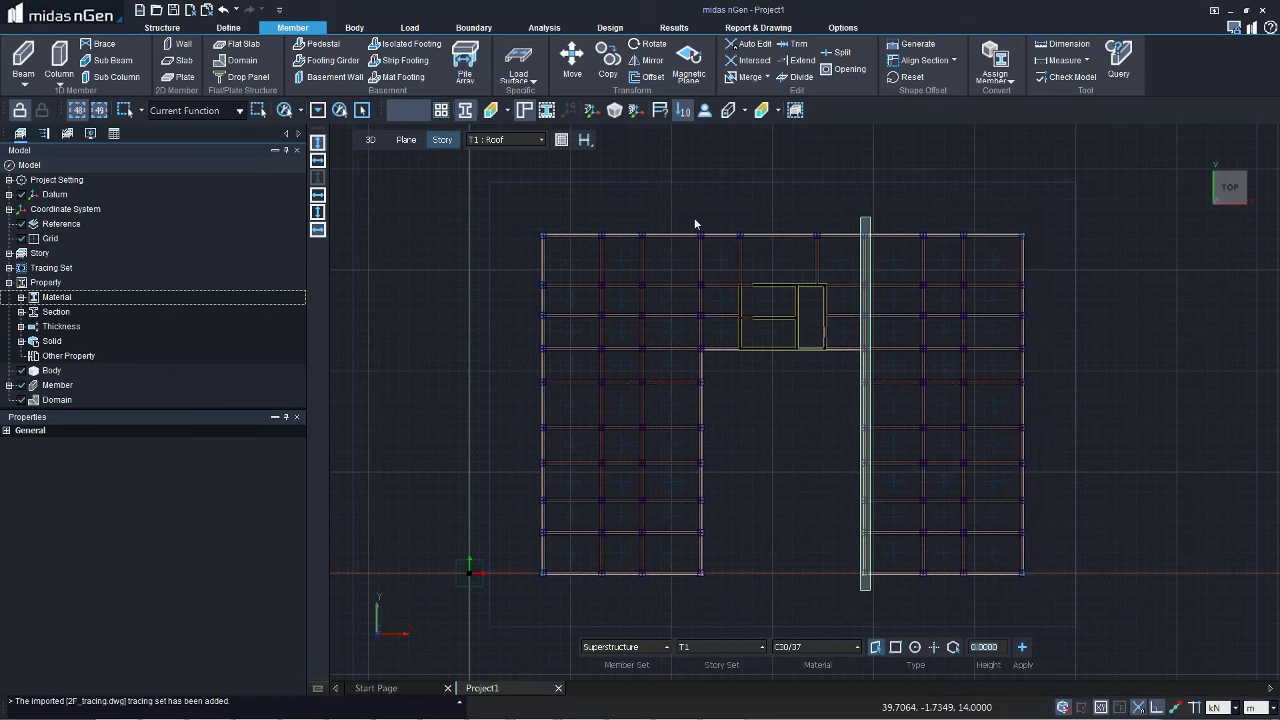
drag(694, 217, 709, 602)
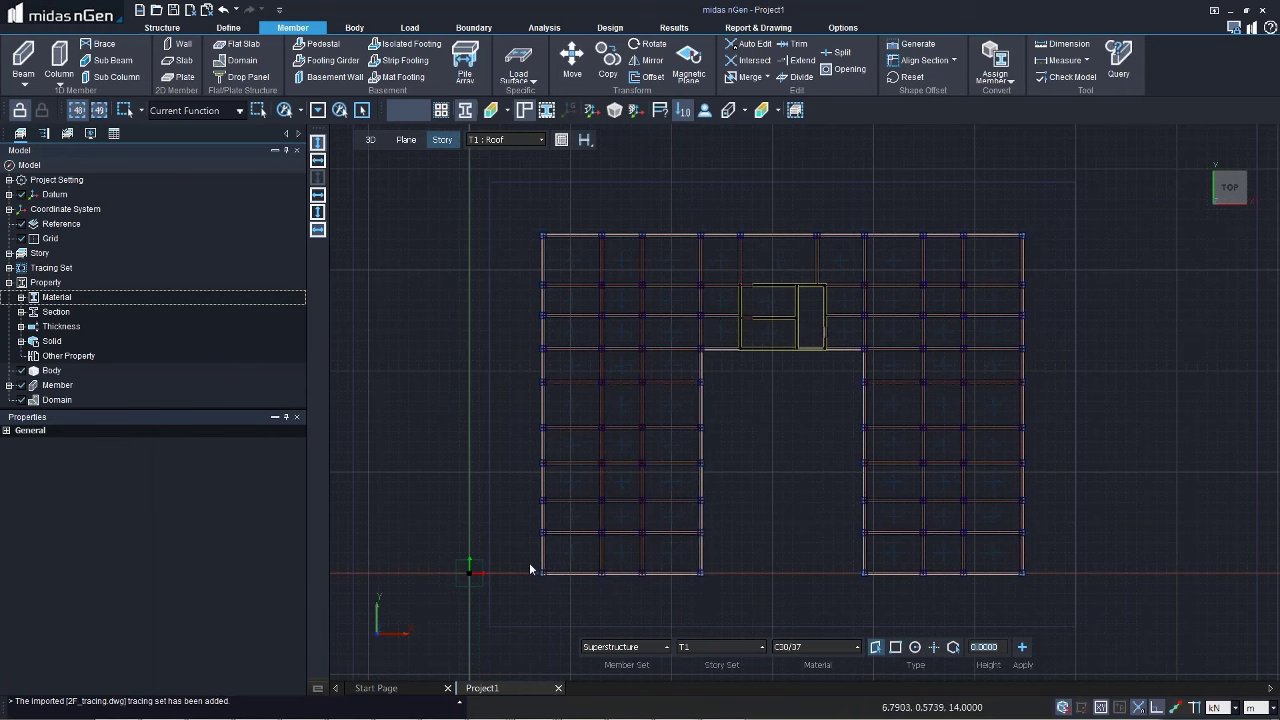
drag(528, 564, 1028, 584)
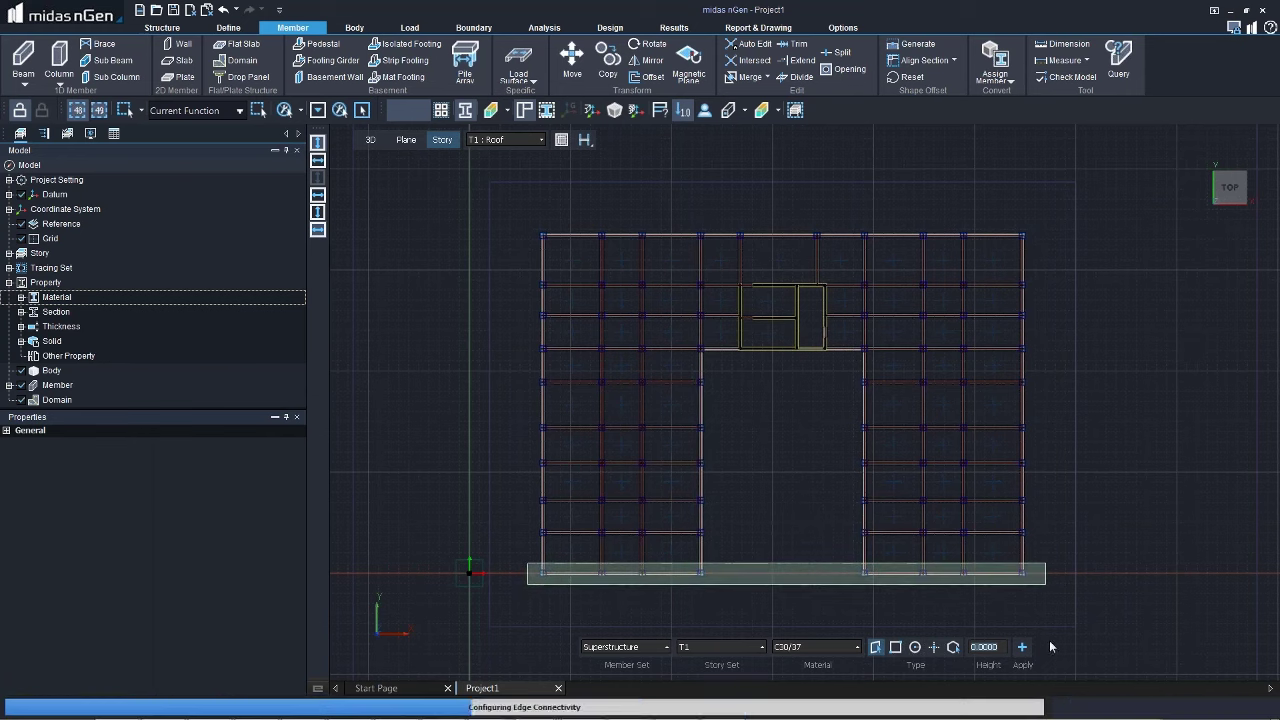
Step: Set the column height to 2 m and create the stub columns at the selected Roof positions
click(986, 648)
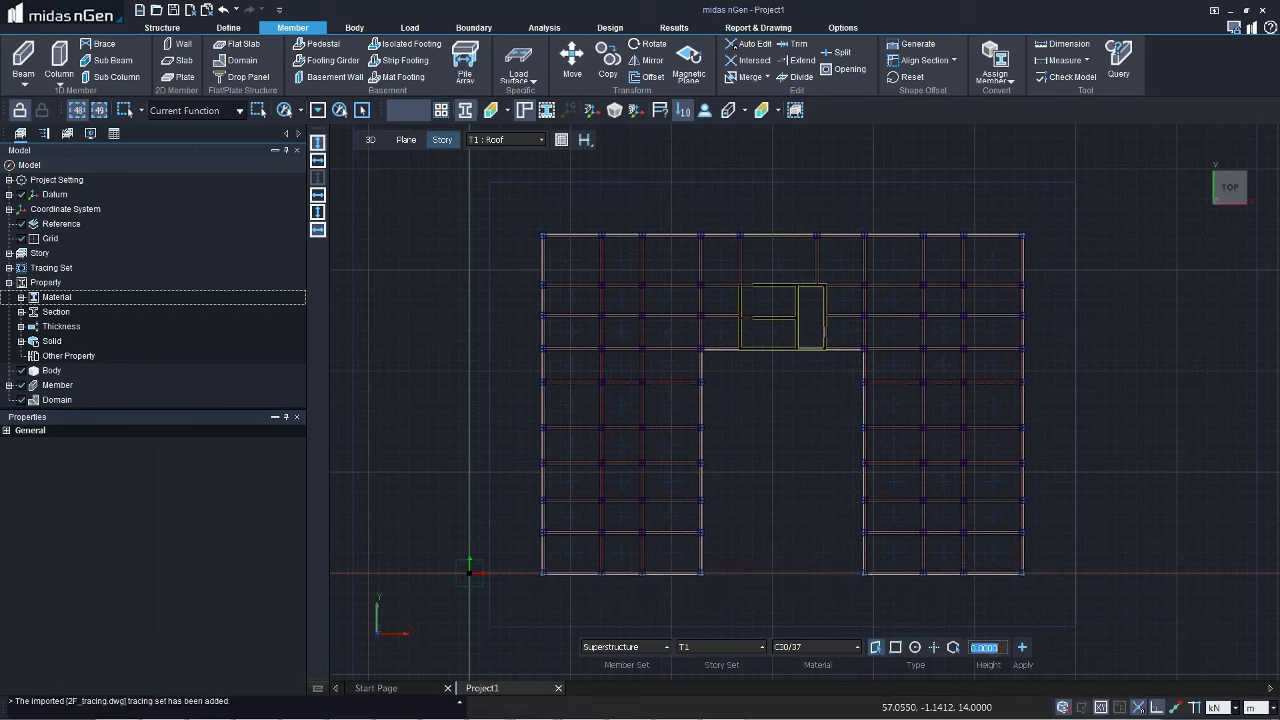
text(2)
key(Return)
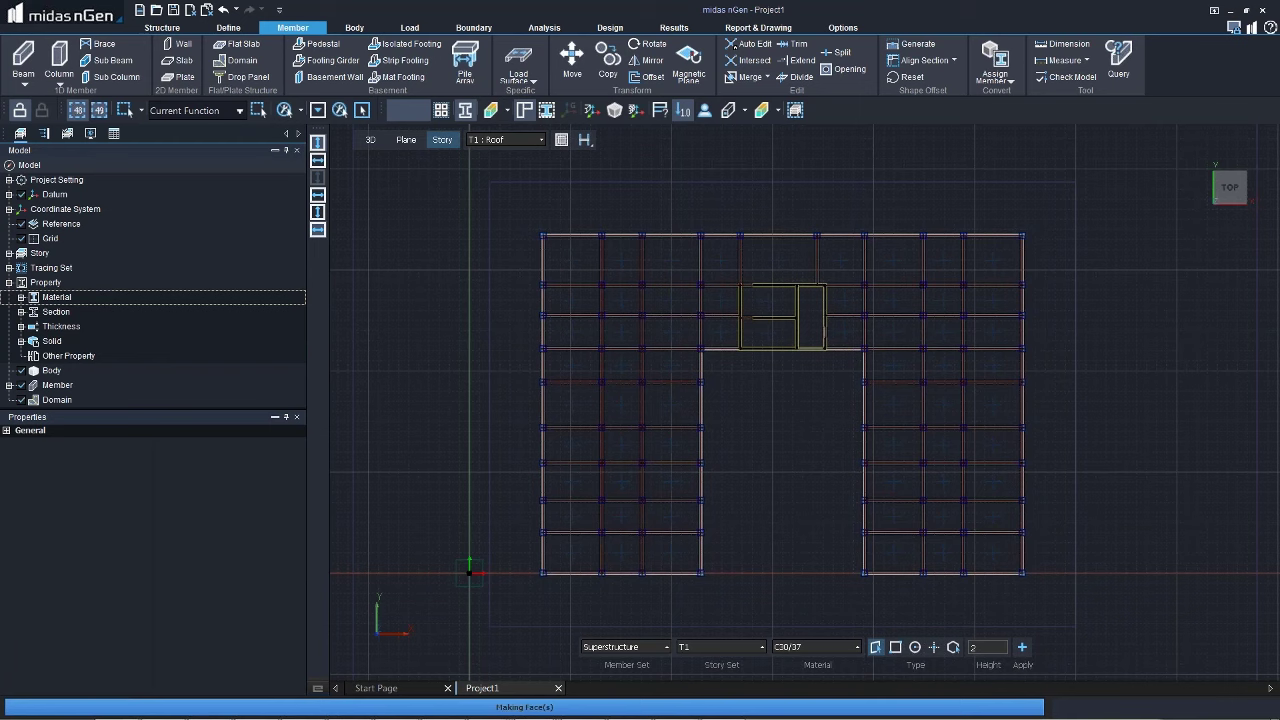
click(1022, 648)
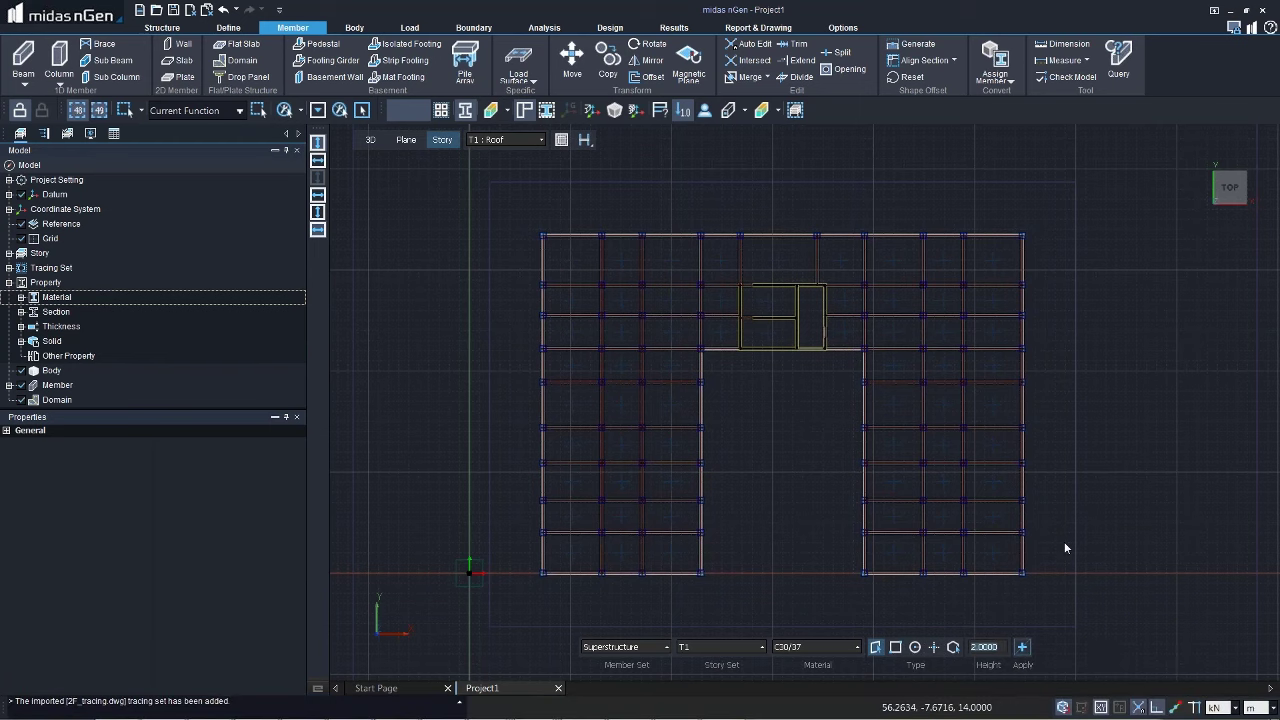
key(Escape)
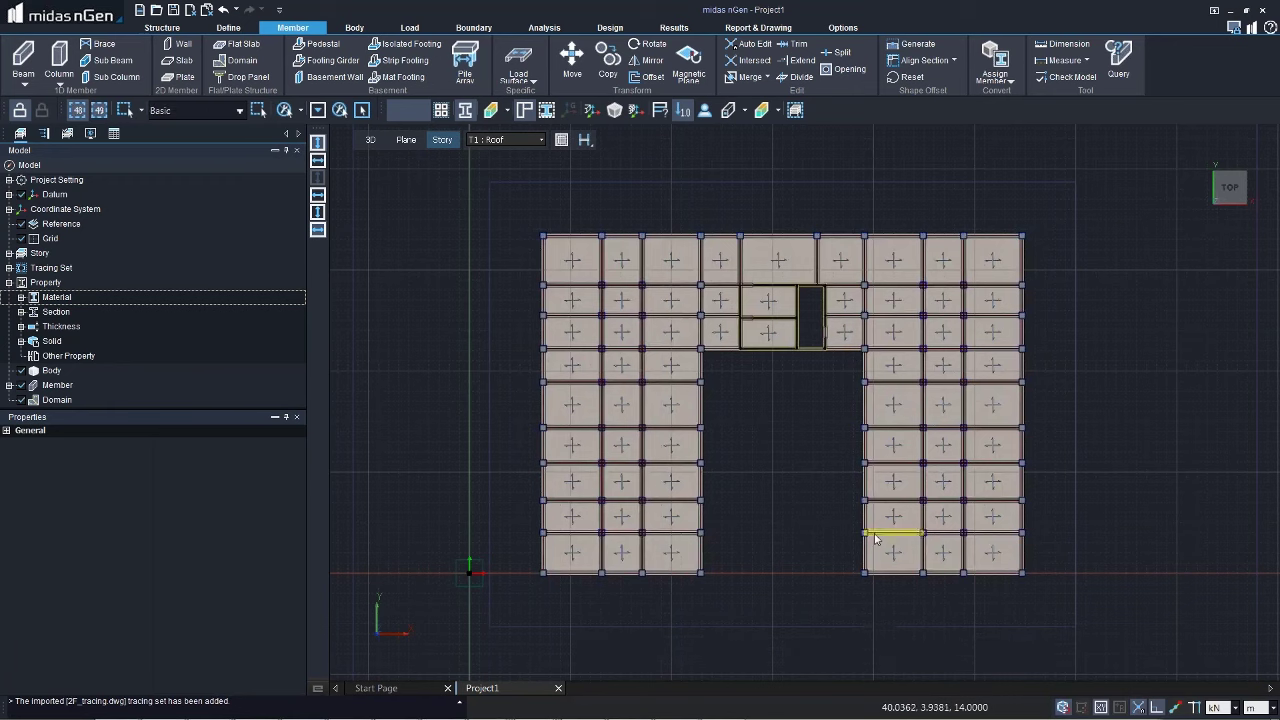
Step: Change the section of all stub columns above the Roof level to UC 305x305x118
right_click(870, 538)
click(870, 546)
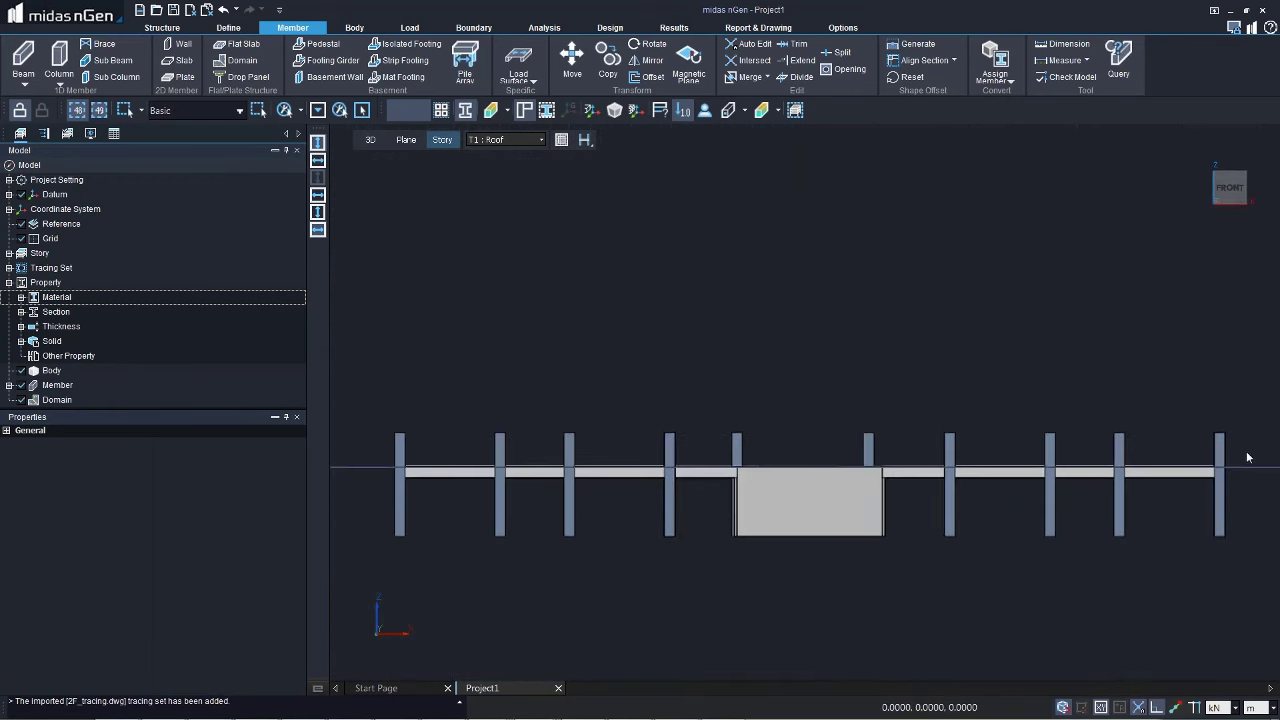
drag(1247, 452, 372, 452)
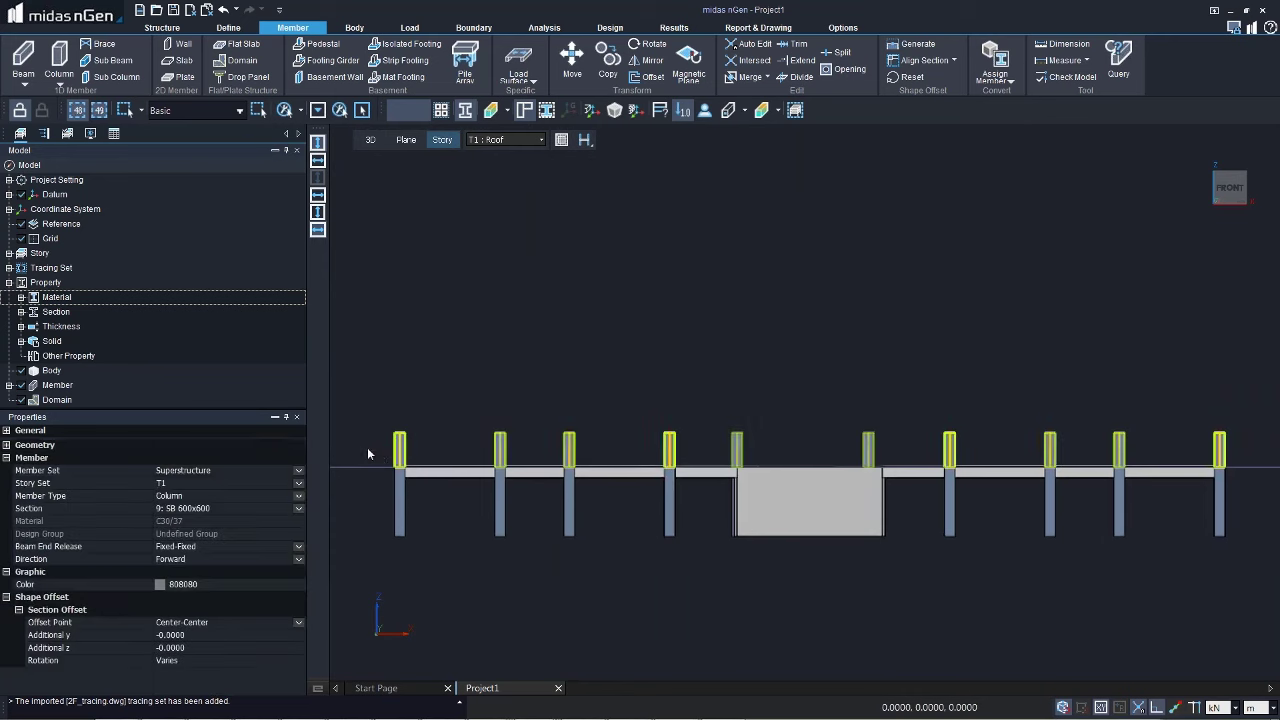
click(185, 510)
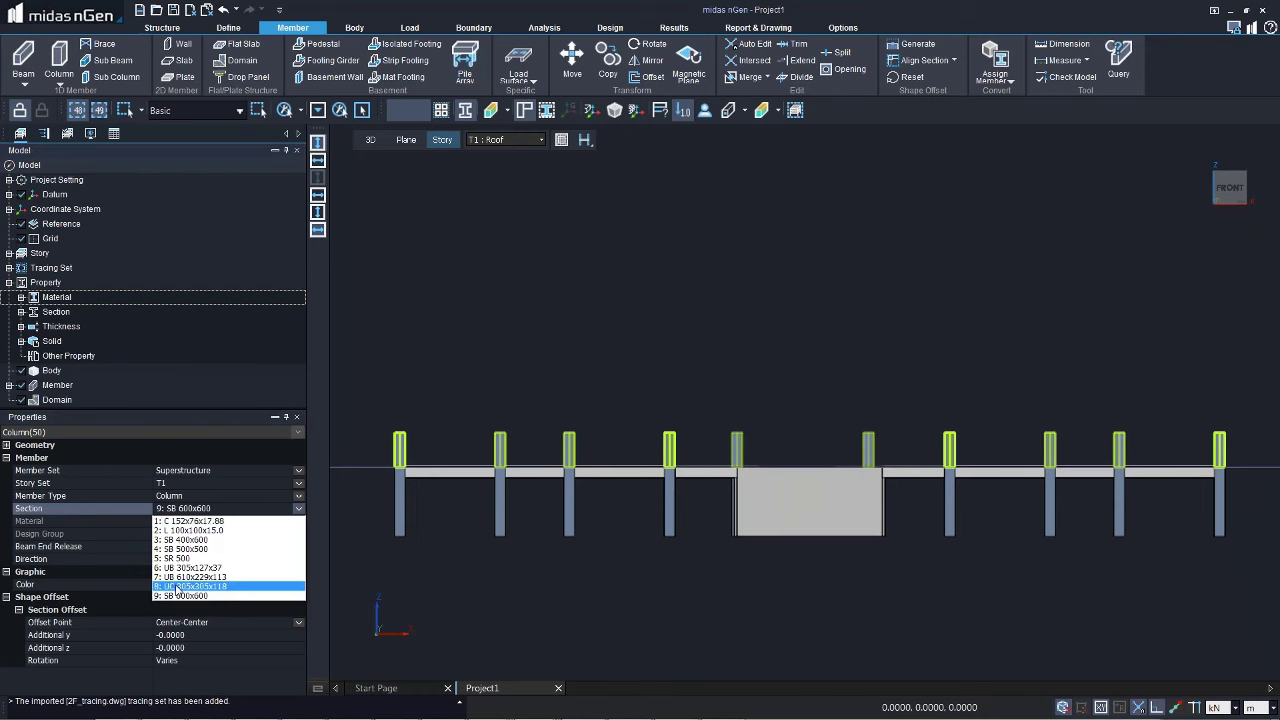
click(176, 587)
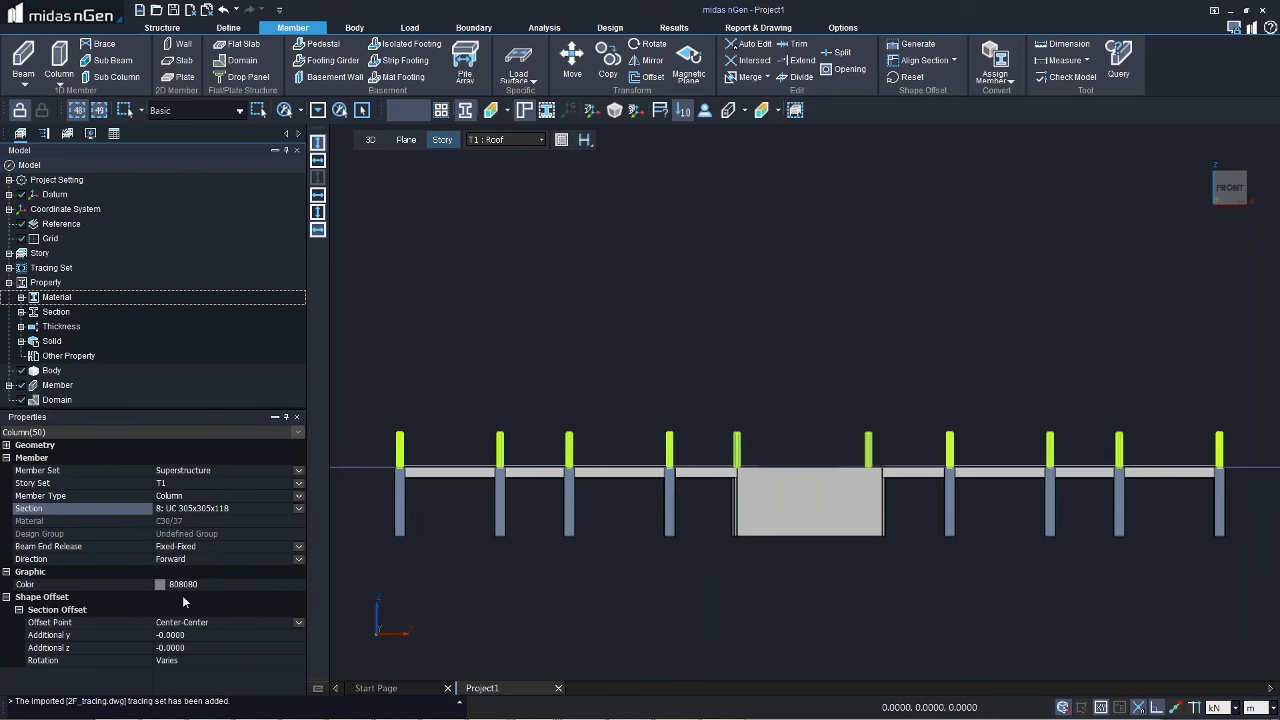
click(462, 595)
middle_drag(593, 469, 617, 614)
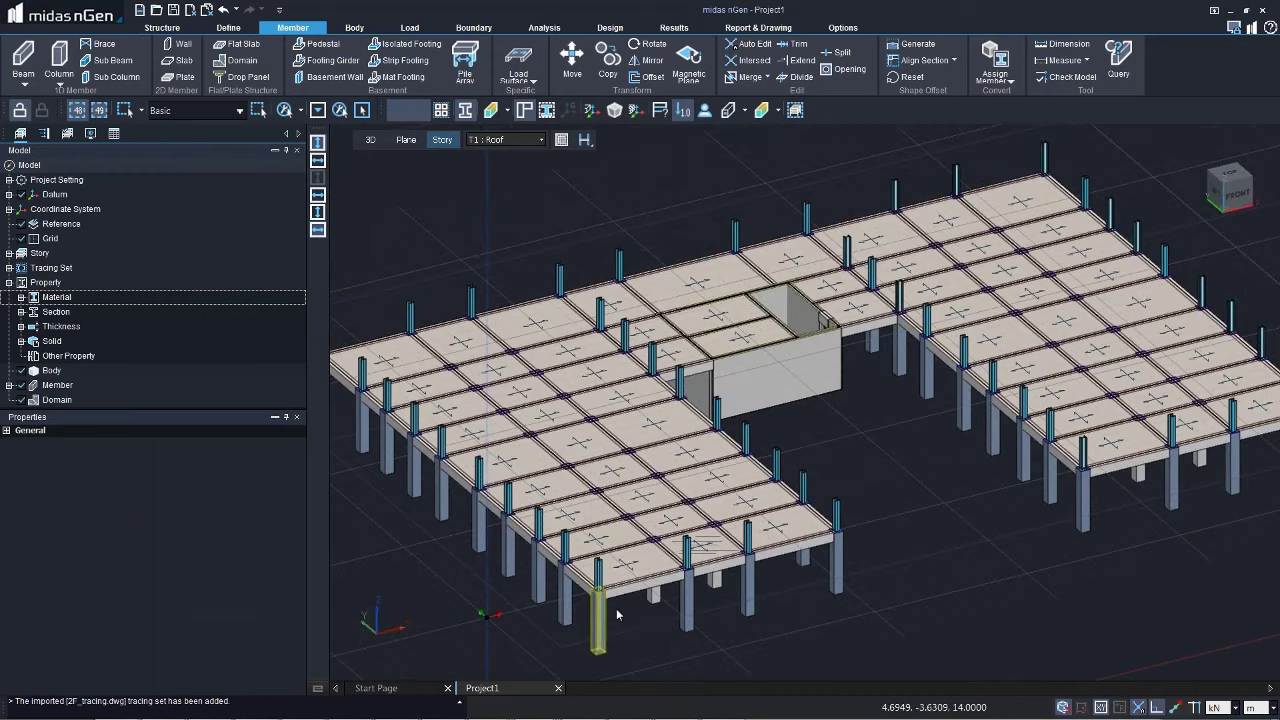
scroll(617, 614, down, 2)
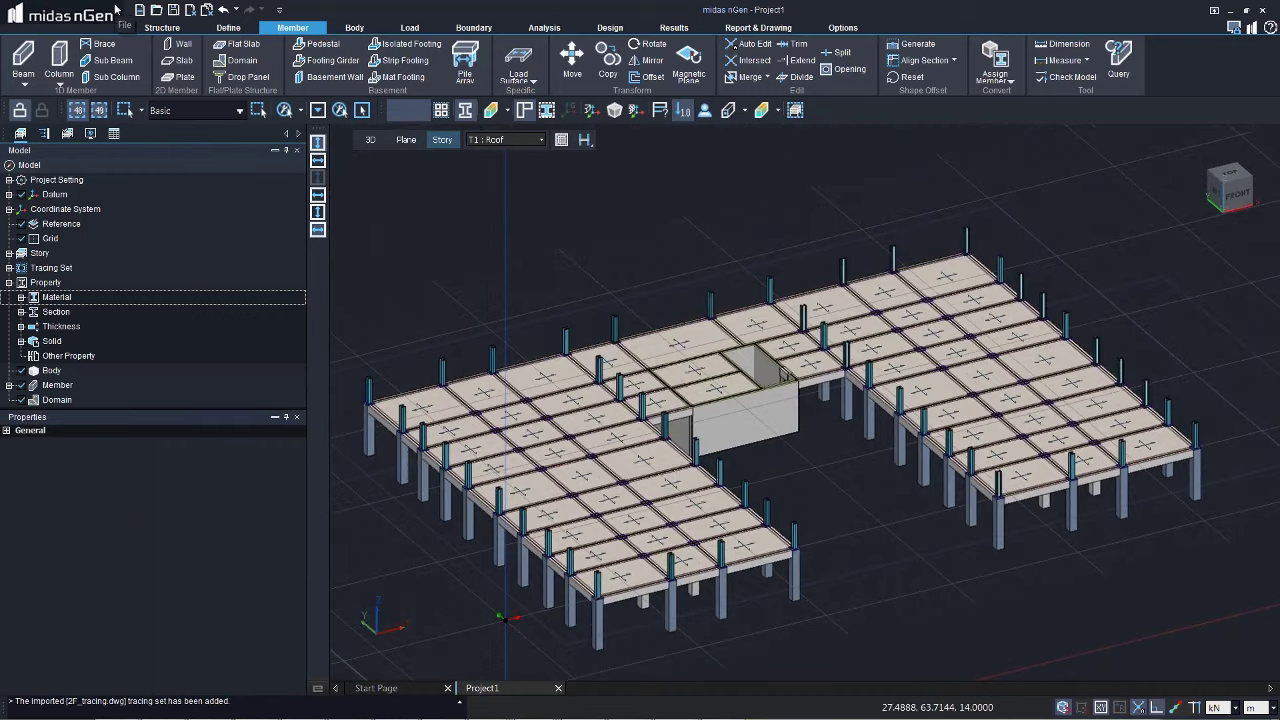
click(115, 9)
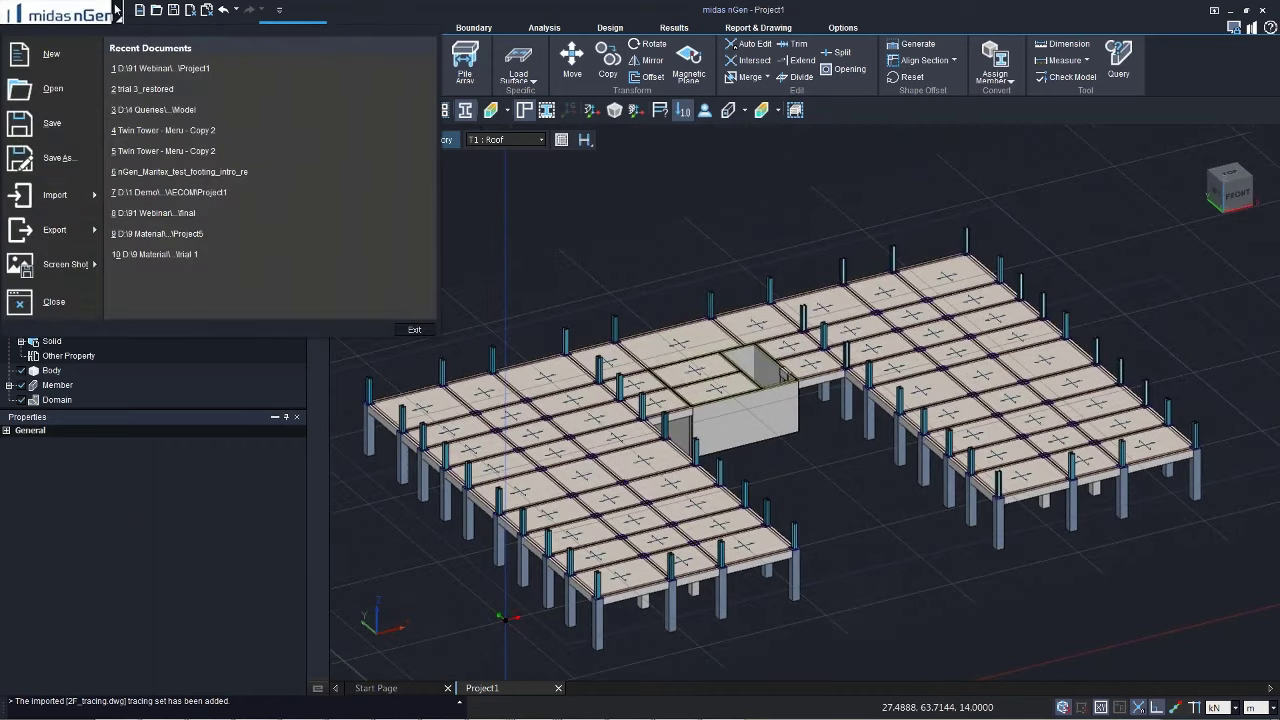
click(87, 204)
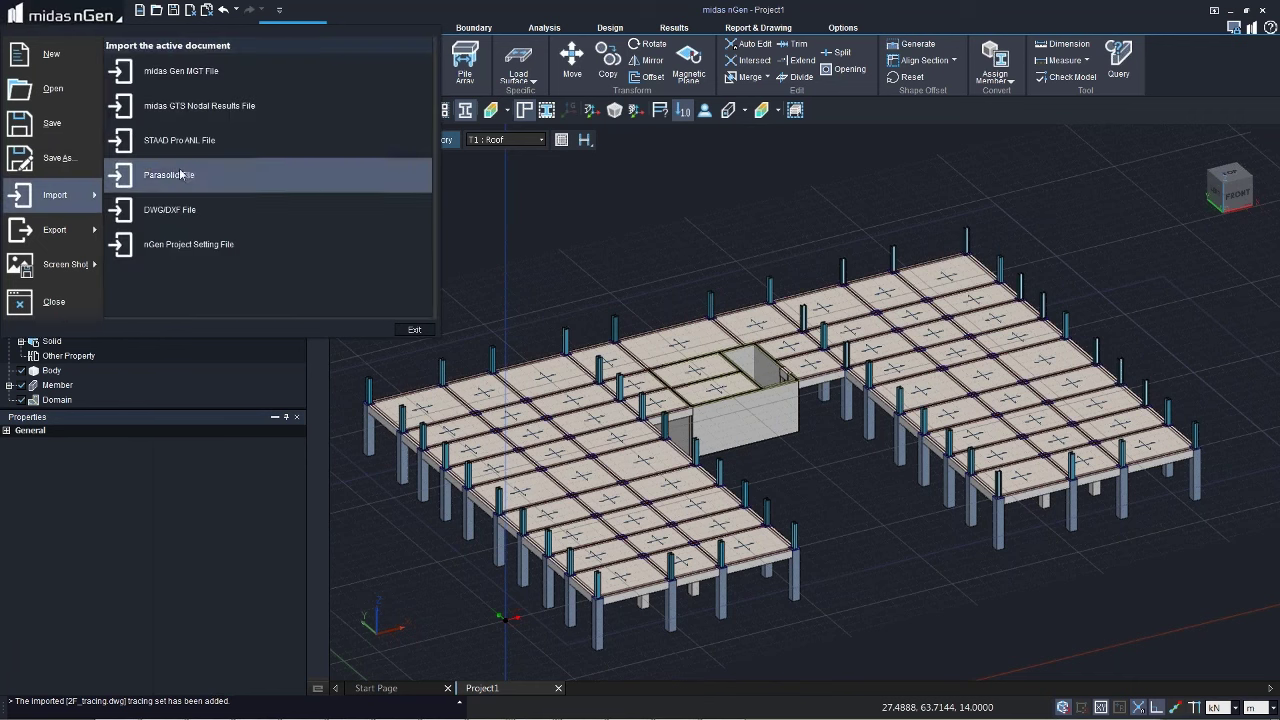
click(181, 221)
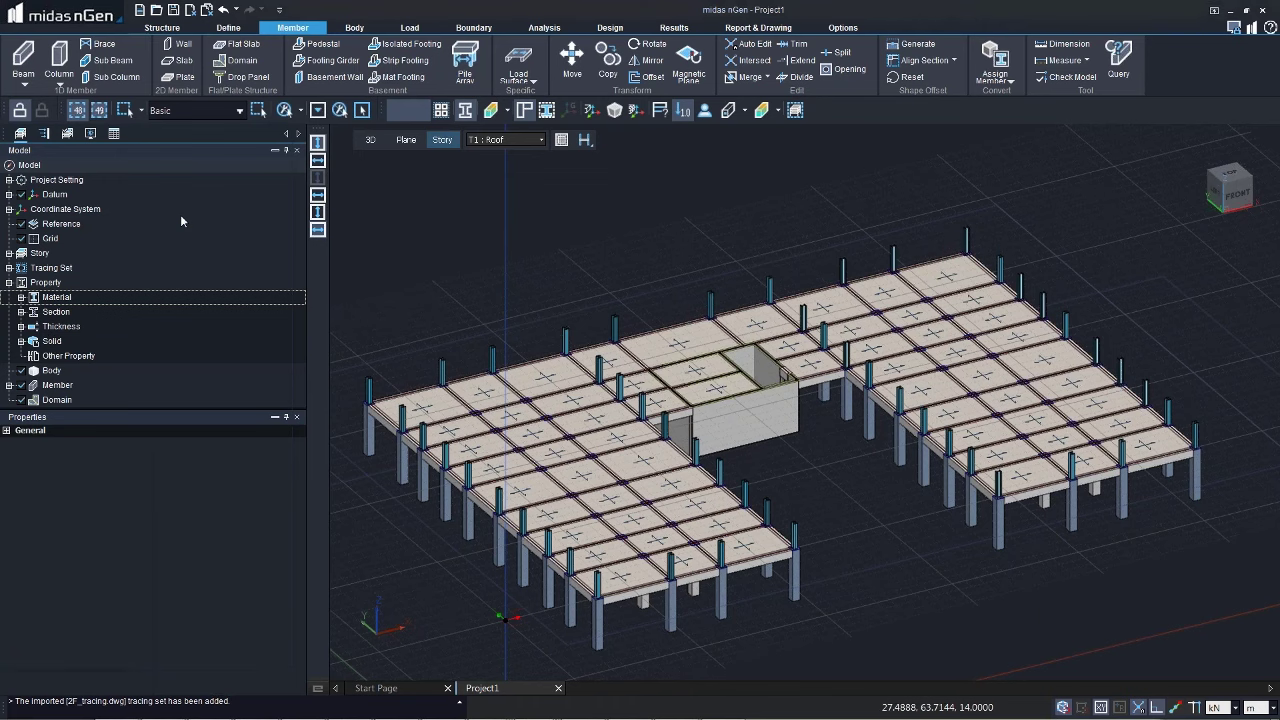
click(253, 177)
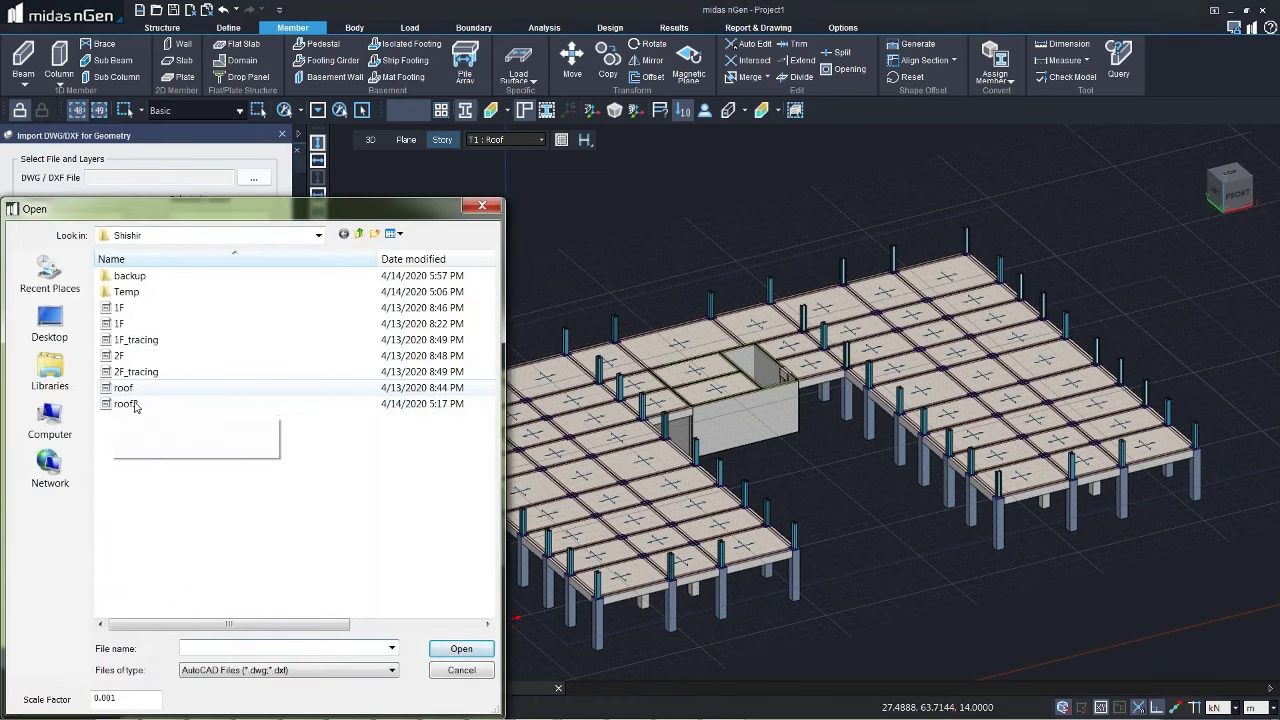
click(134, 393)
double_click(134, 392)
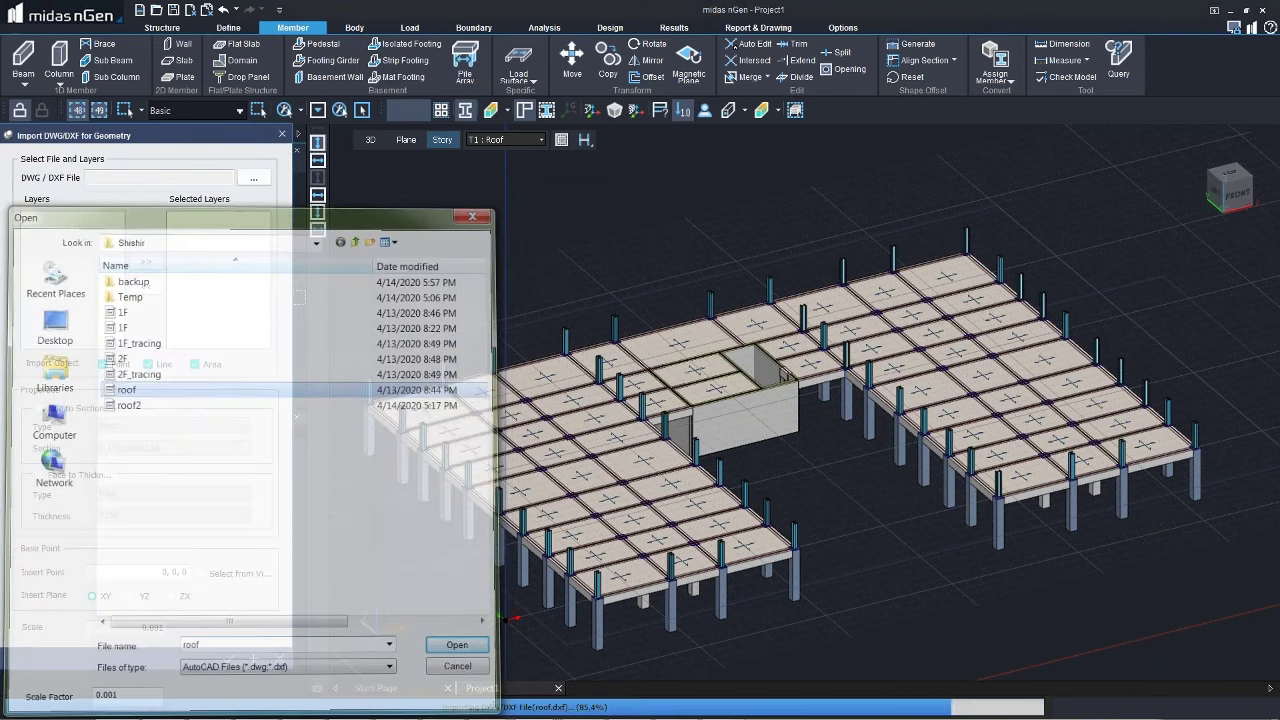
click(145, 261)
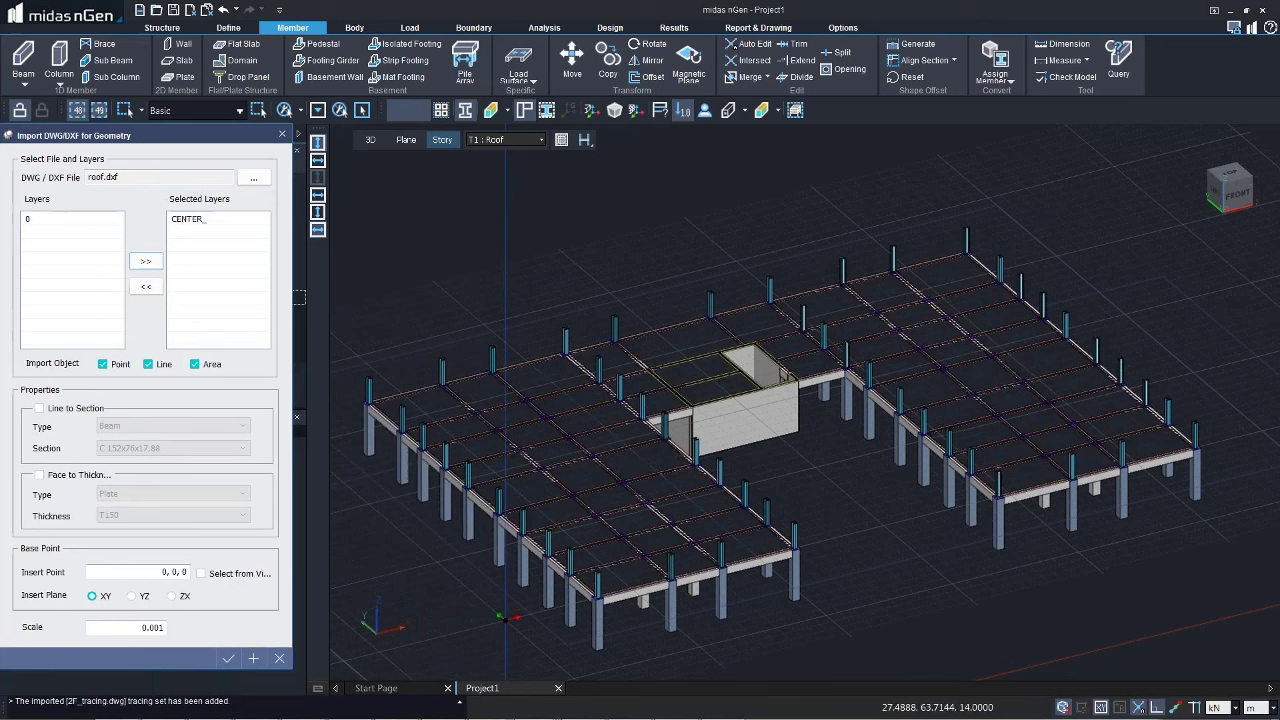
double_click(135, 623)
text(1)
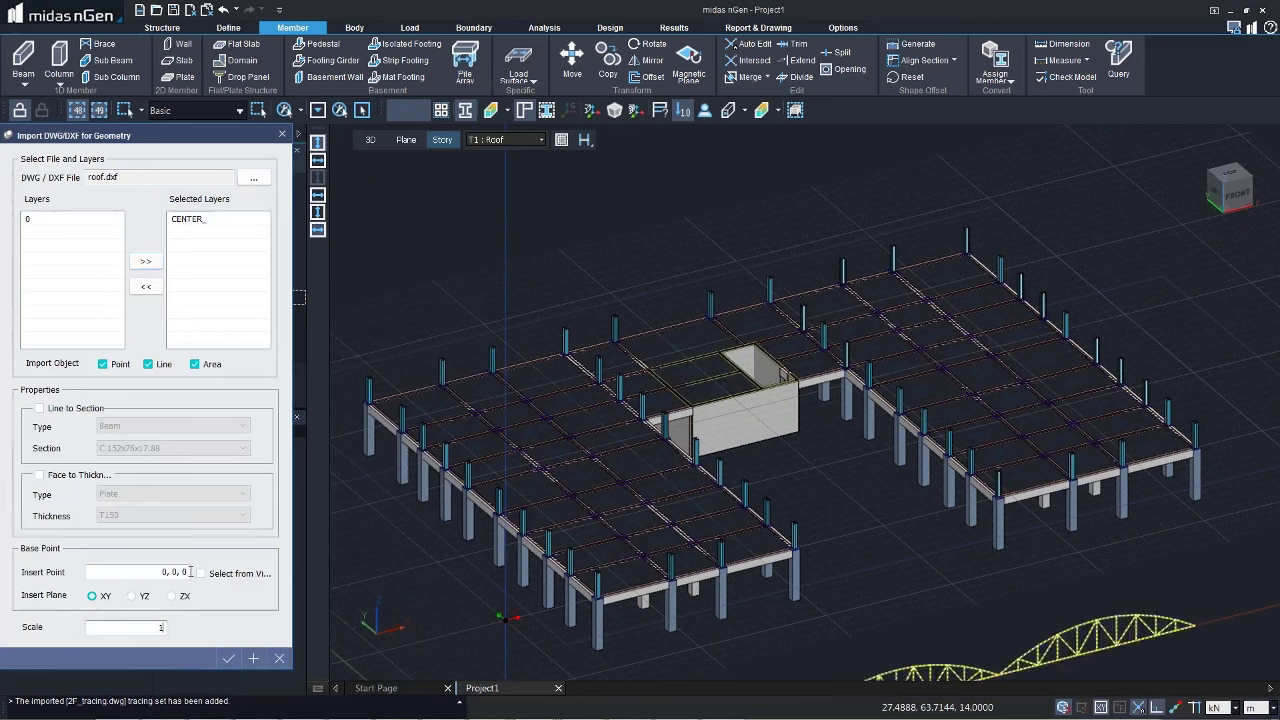
double_click(189, 572)
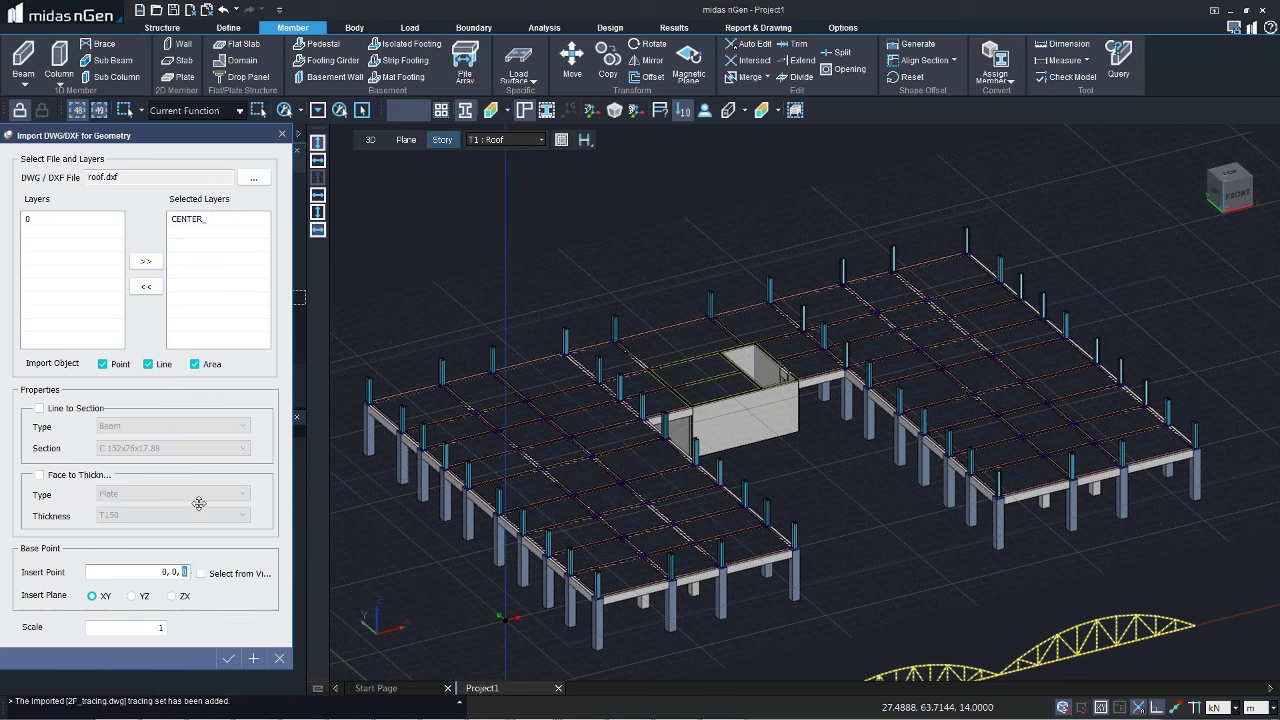
key(Escape)
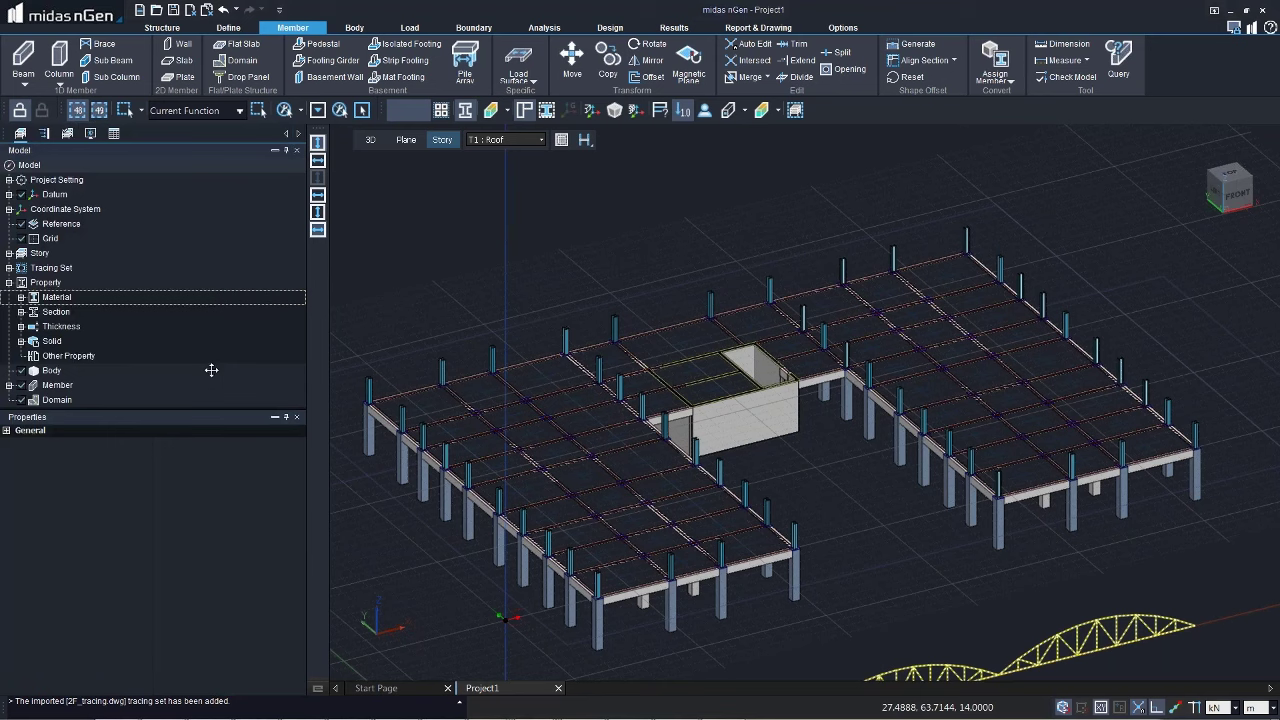
Step: Check the T1 story levels and load the CENTER_ layer of roof.dxf for a DWG/DXF geometry import
click(199, 75)
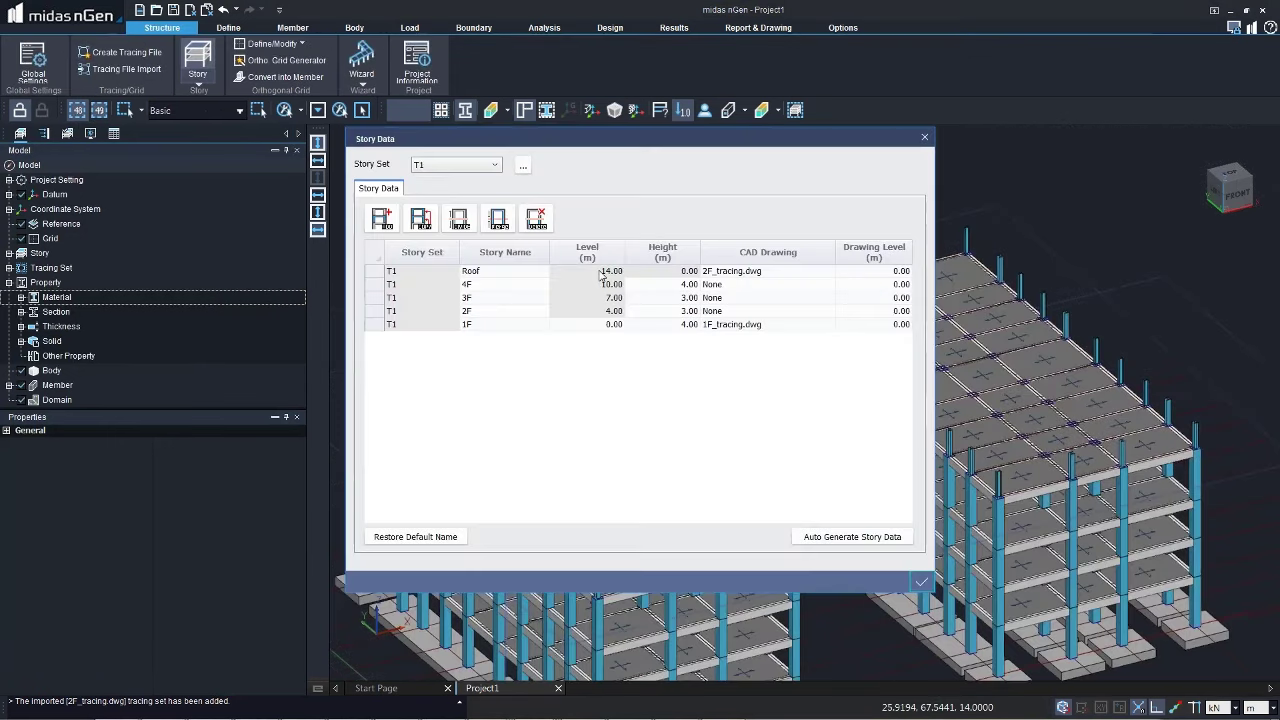
click(925, 136)
click(62, 13)
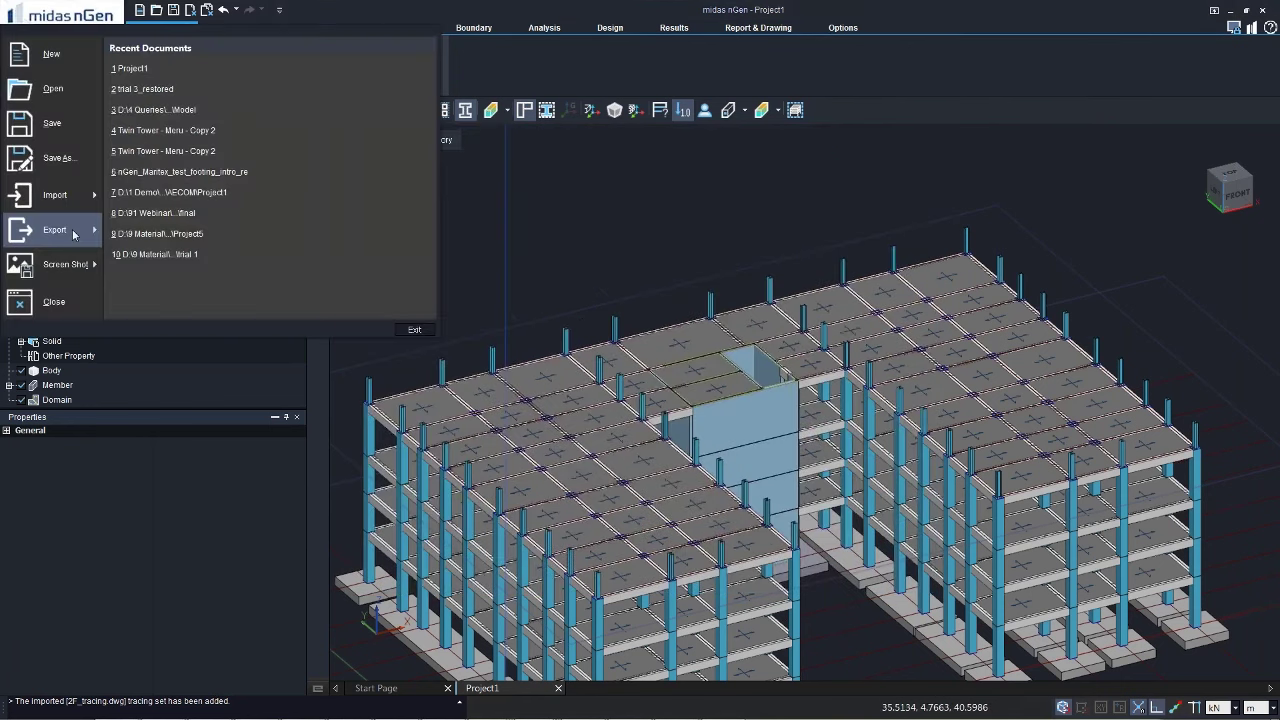
mouse_move(72, 221)
mouse_move(60, 197)
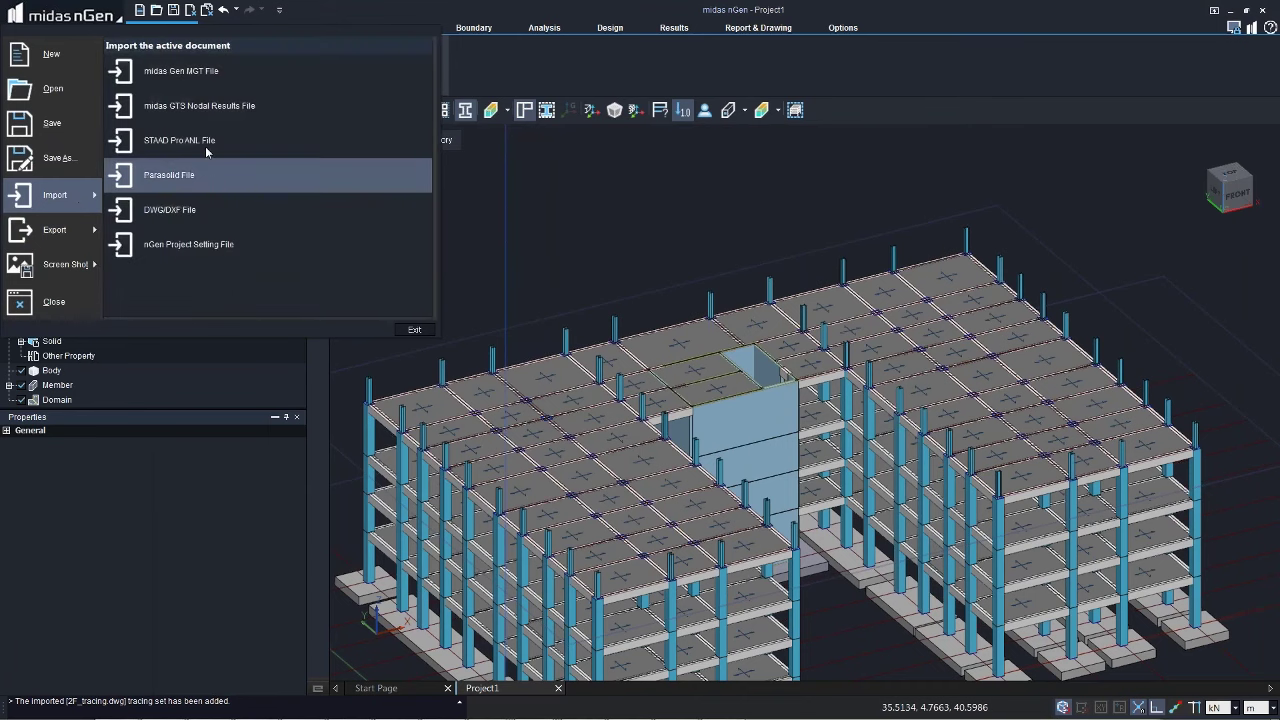
click(189, 210)
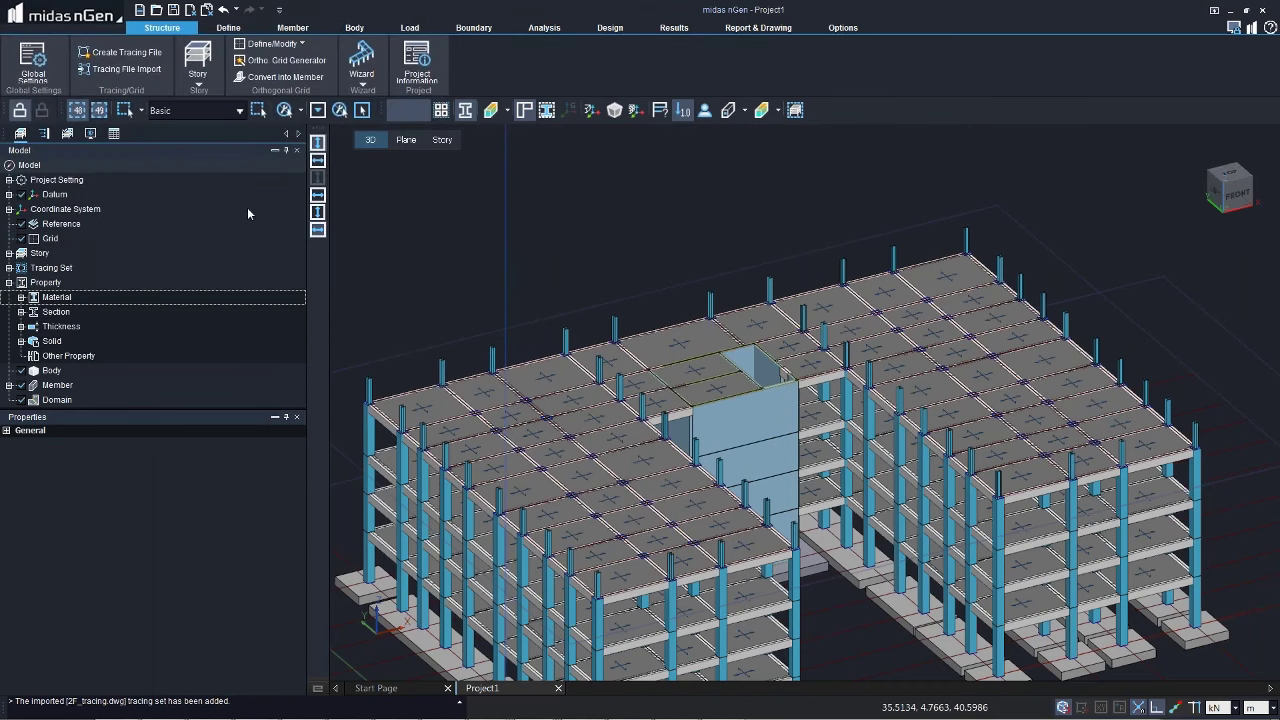
click(253, 177)
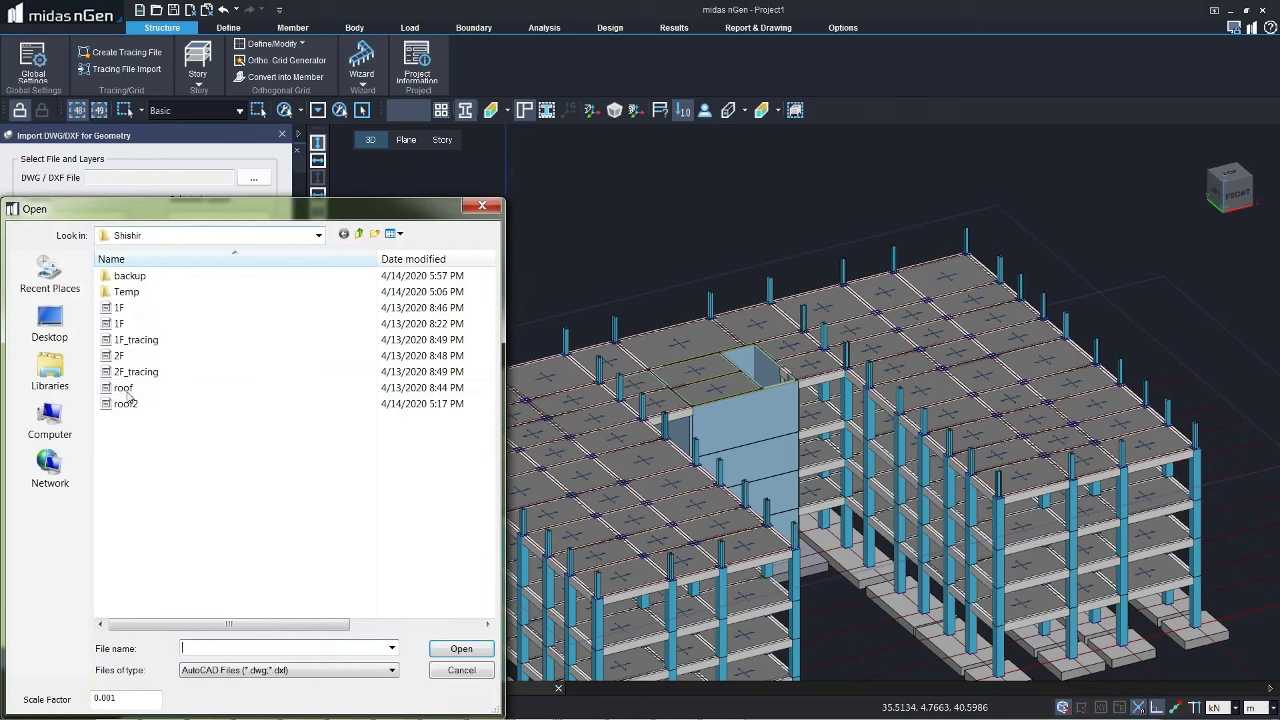
click(135, 388)
double_click(135, 388)
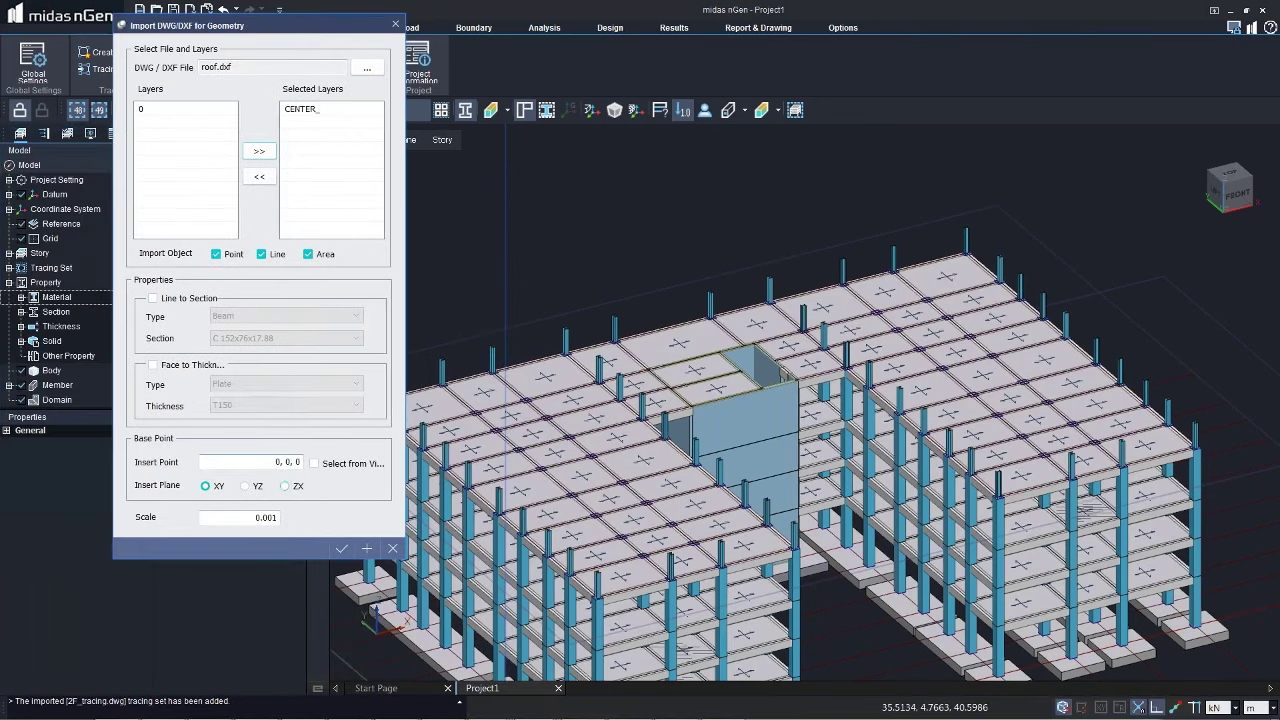
Step: Import the roof.dxf geometry at scale 1 with insert point 0, 0, 16, and view the model from the front
drag(208, 517, 320, 516)
text(1)
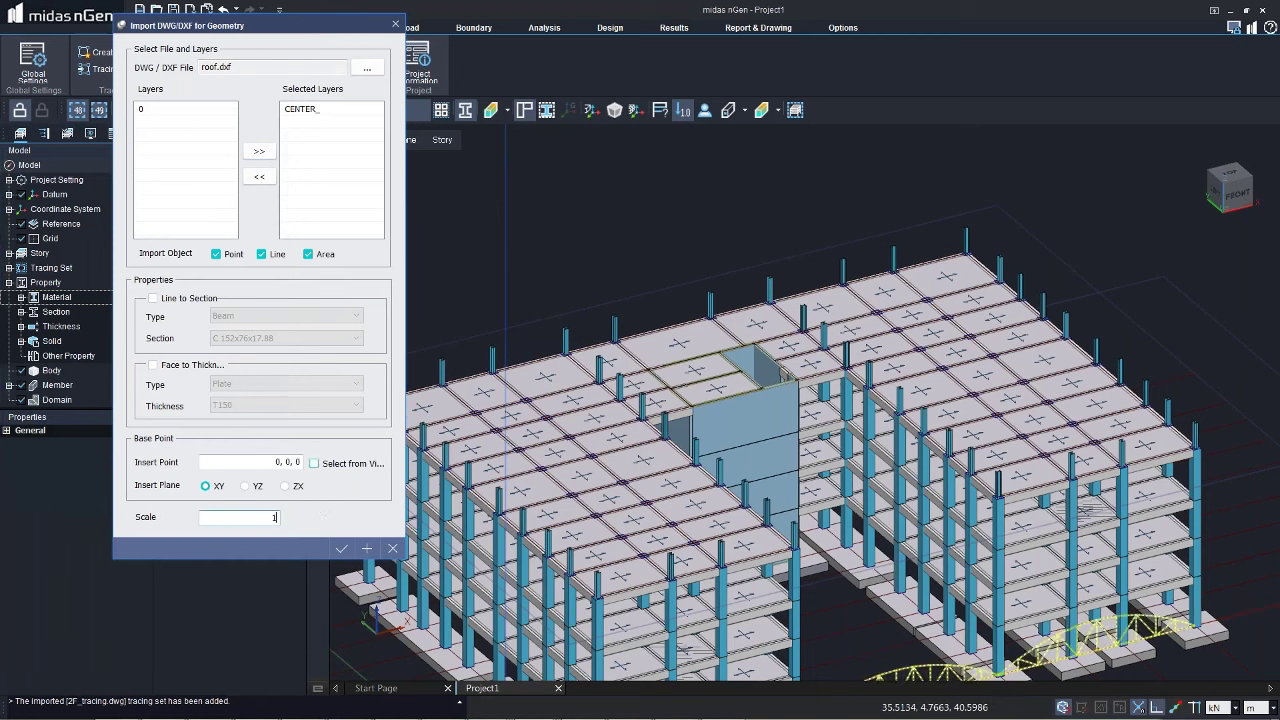
double_click(296, 462)
text(10)
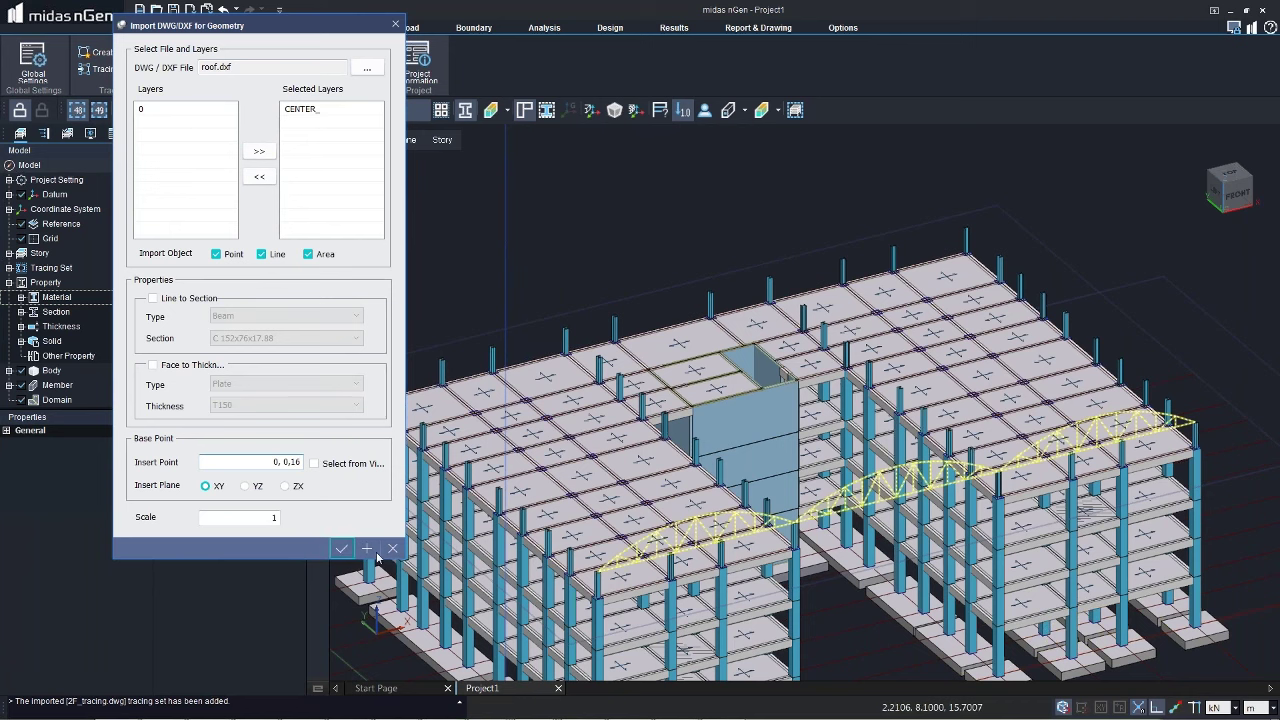
click(341, 548)
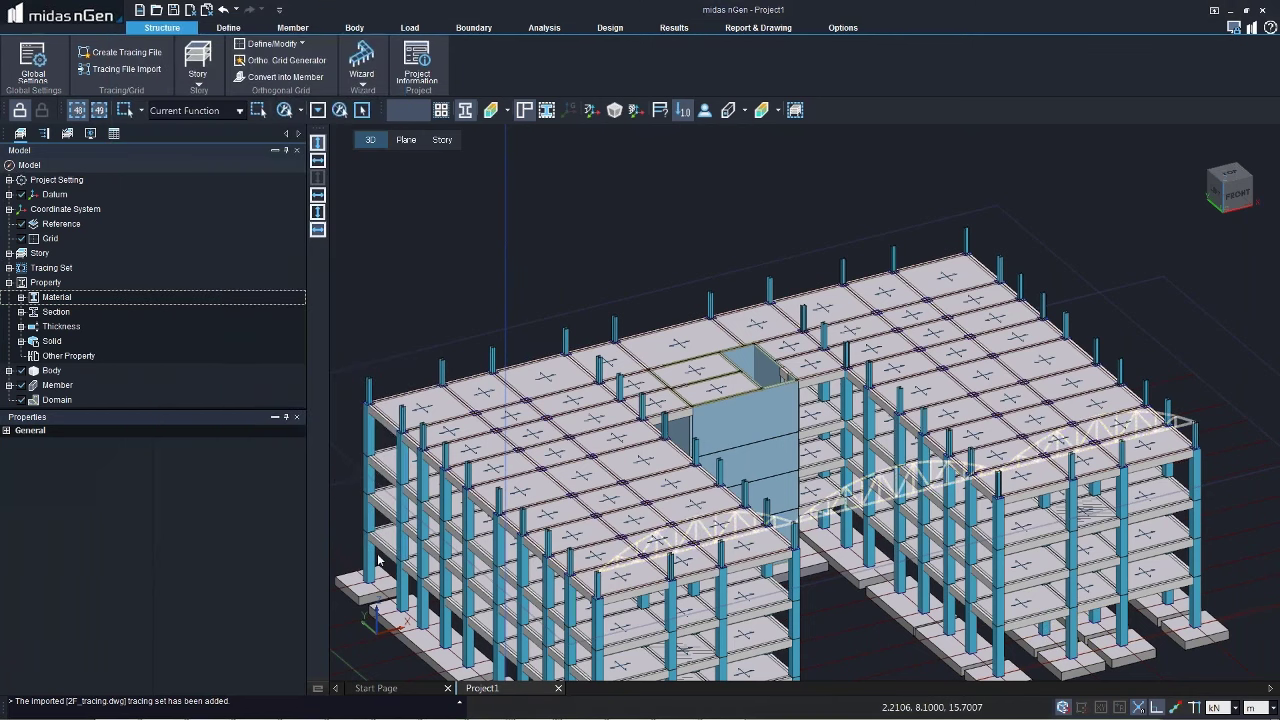
right_click(635, 285)
click(635, 284)
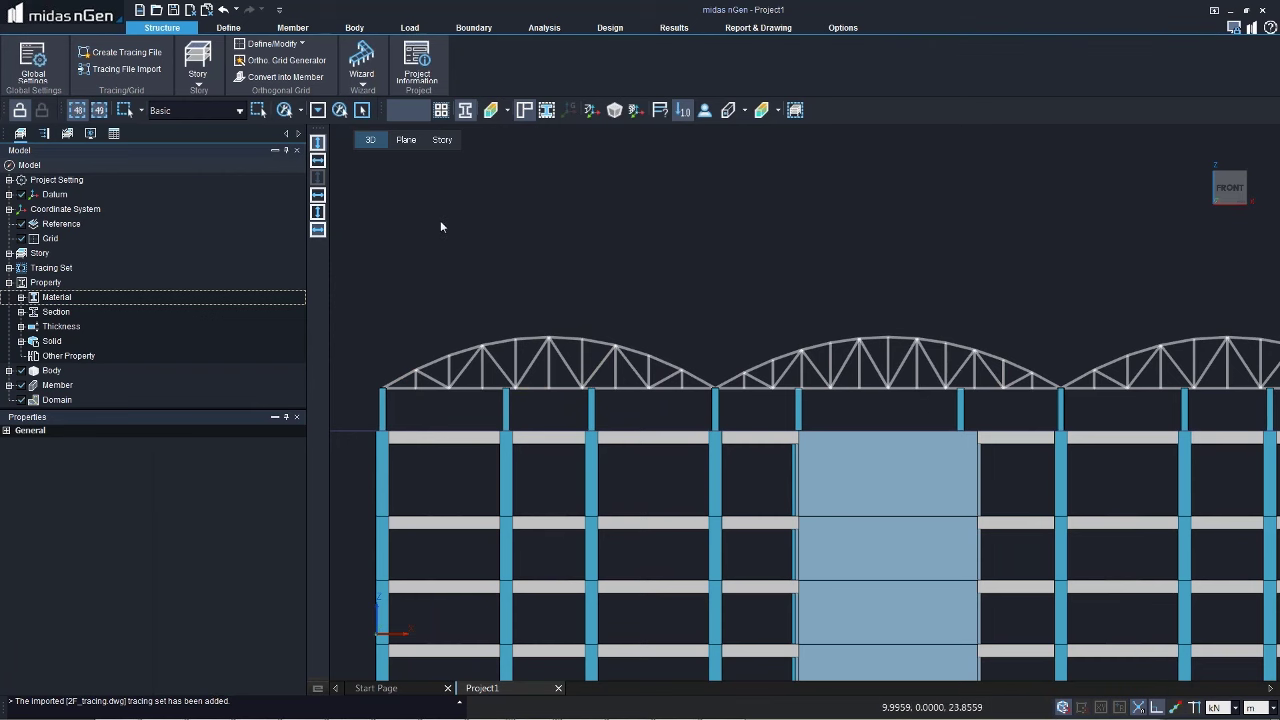
click(294, 26)
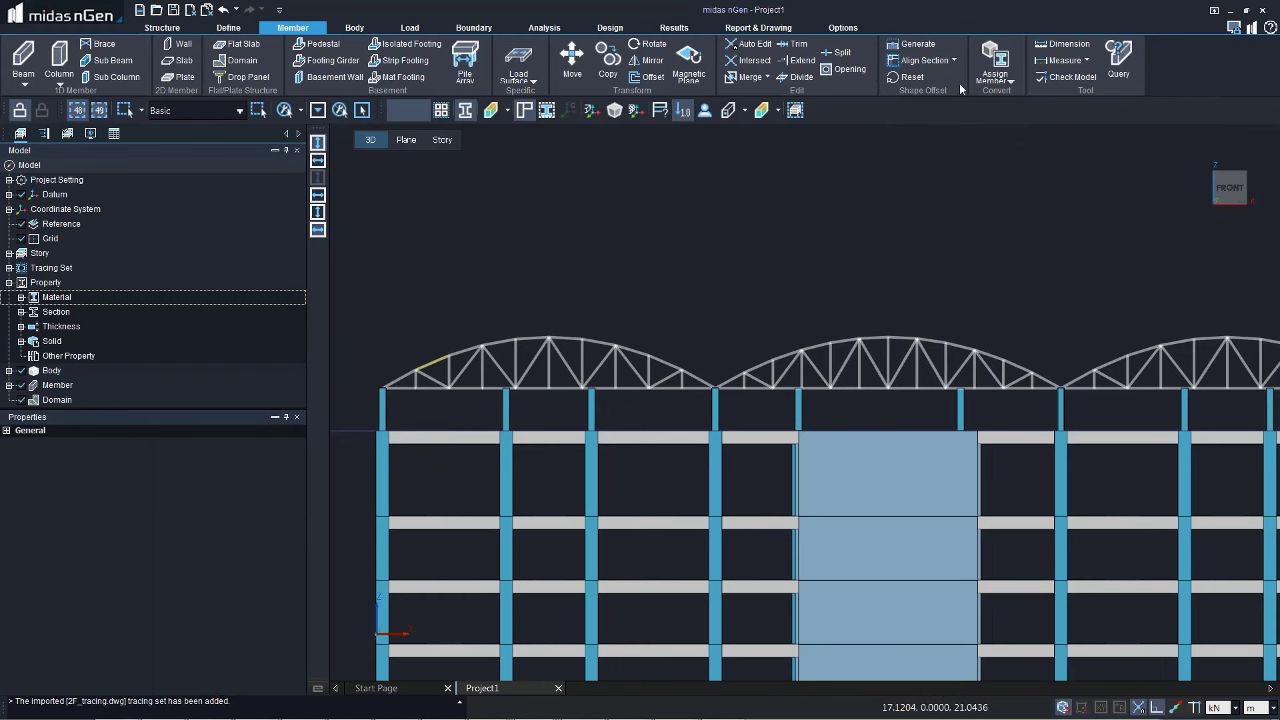
click(354, 27)
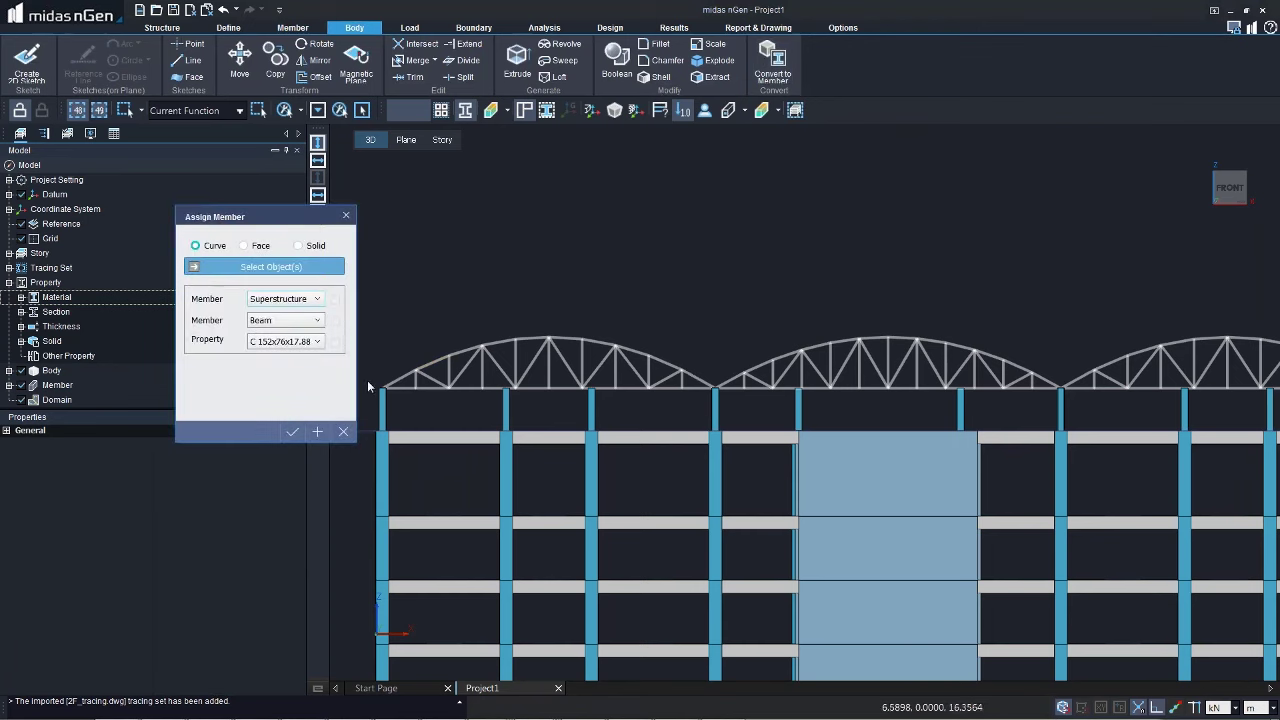
mouse_move(367, 380)
mouse_down()
mouse_move(898, 384)
mouse_move(457, 310)
mouse_move(370, 378)
mouse_up()
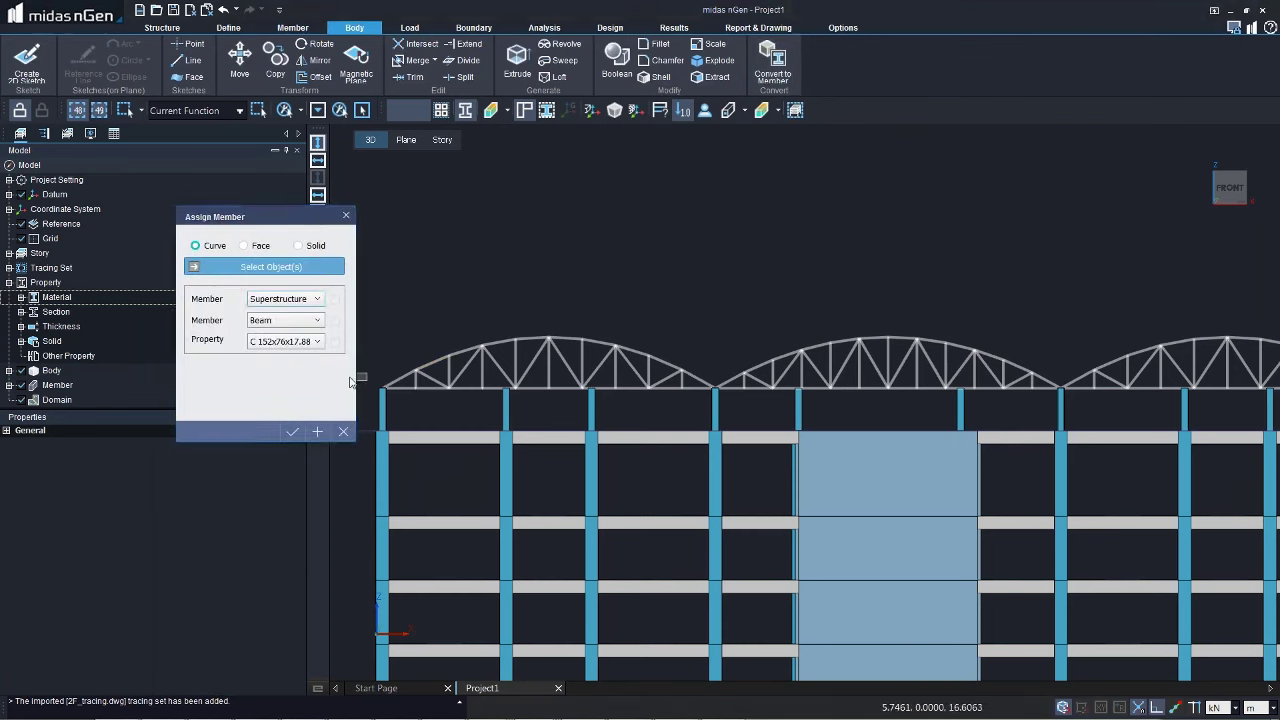
scroll(455, 350, down, 2)
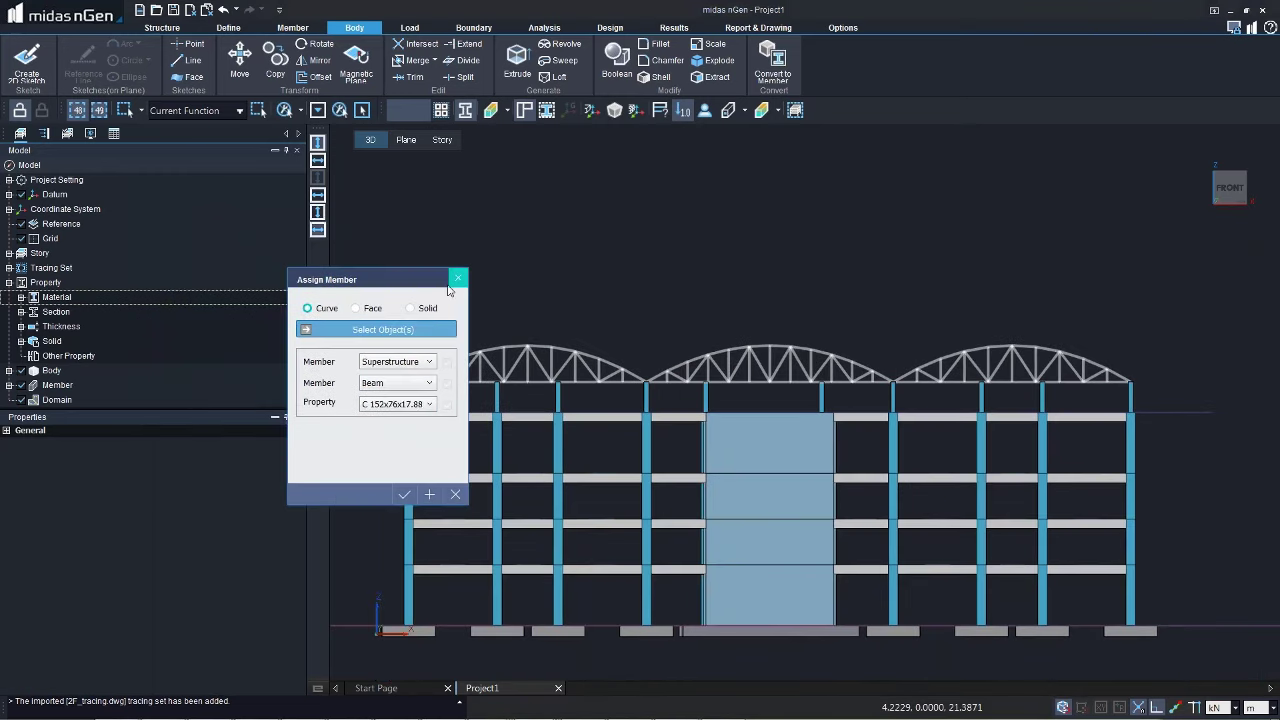
click(460, 280)
Step: Isolate the imported roof trusses and the steel stub columns by hiding the concrete stories below
drag(389, 307, 1193, 396)
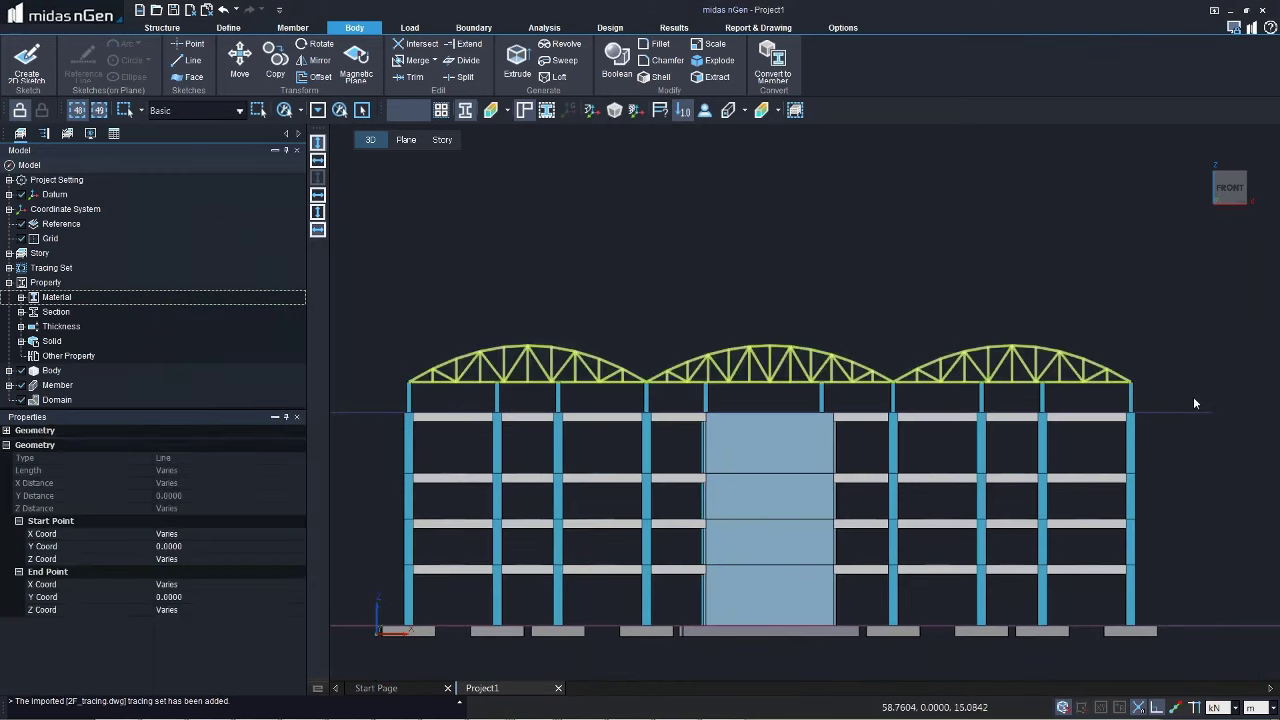
drag(841, 394, 410, 288)
right_drag(431, 310, 535, 446)
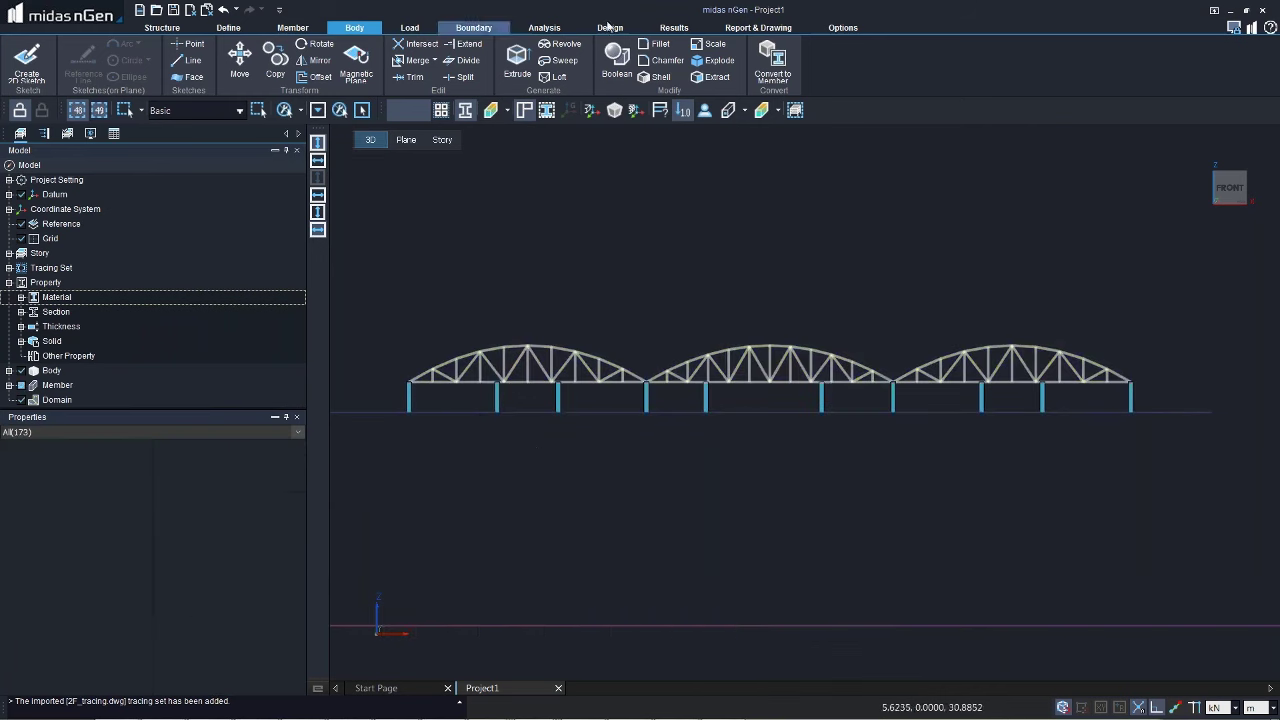
Step: Start the Convert to Member command for curves and select the bottom chord lines of all three trusses
click(773, 62)
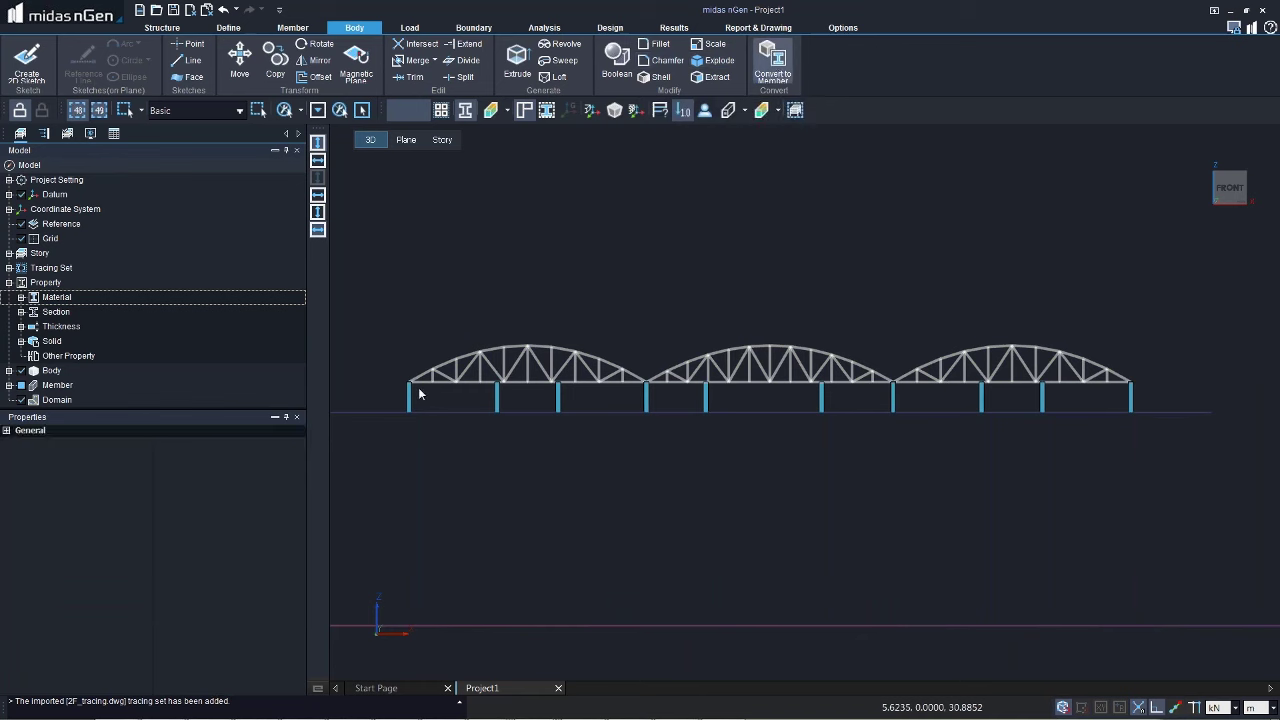
drag(324, 273, 161, 257)
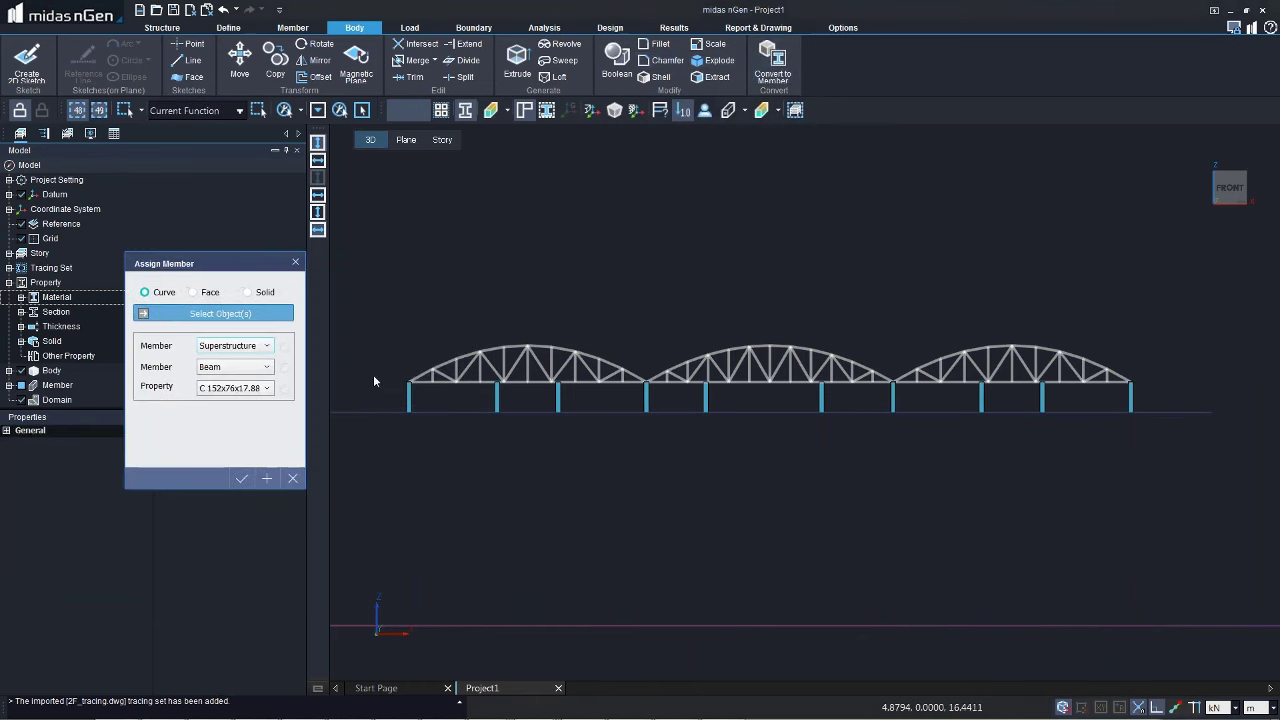
click(1130, 385)
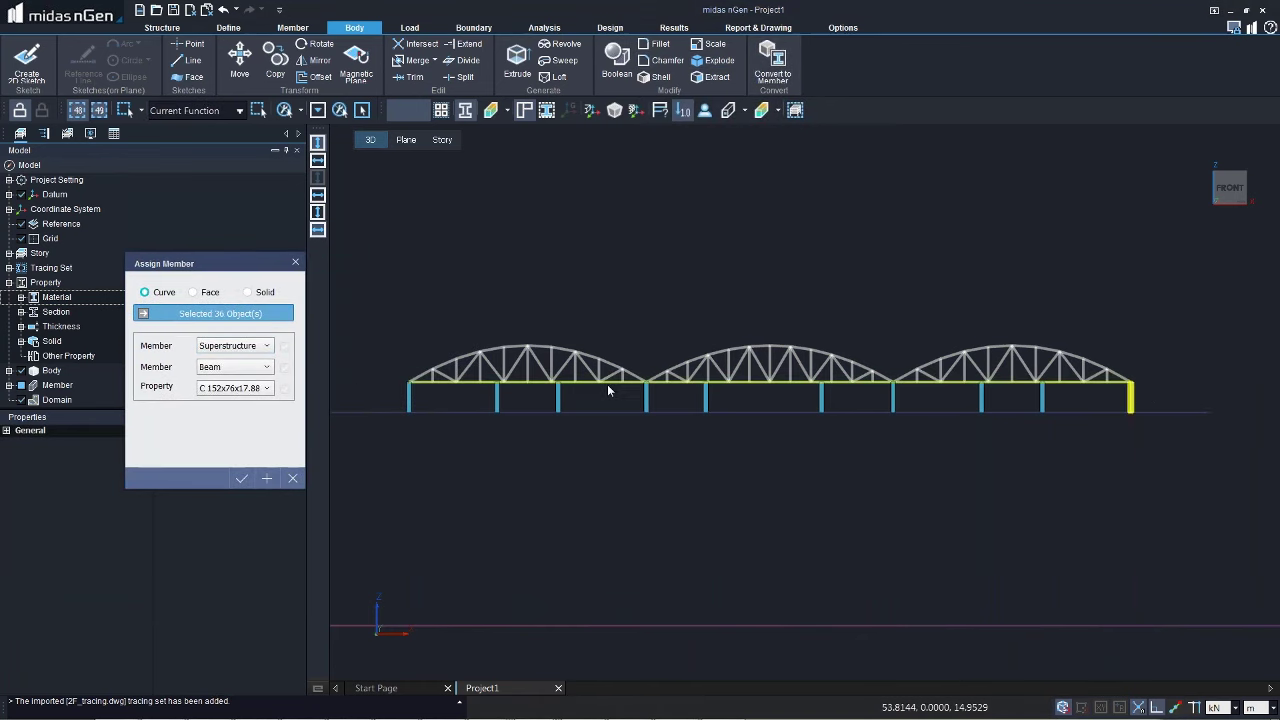
Step: Add the arched top chord lines of all three trusses to the selection using Polygon Selection
click(141, 110)
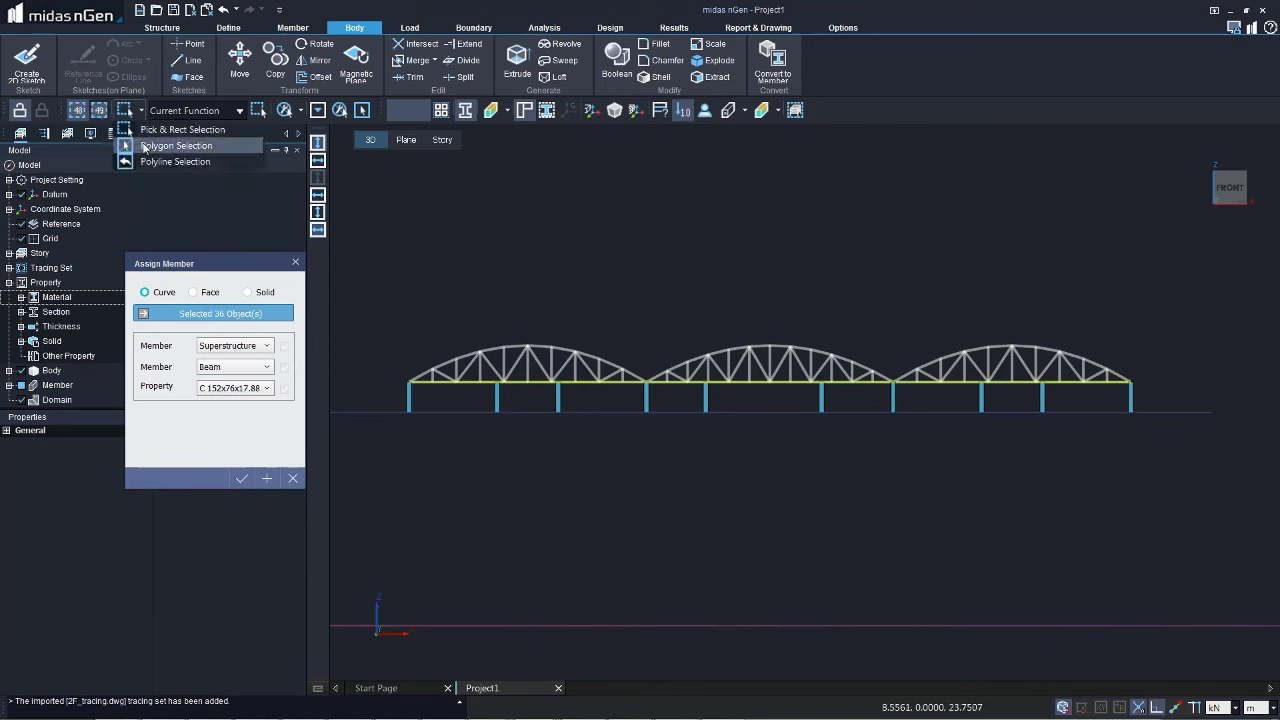
click(143, 147)
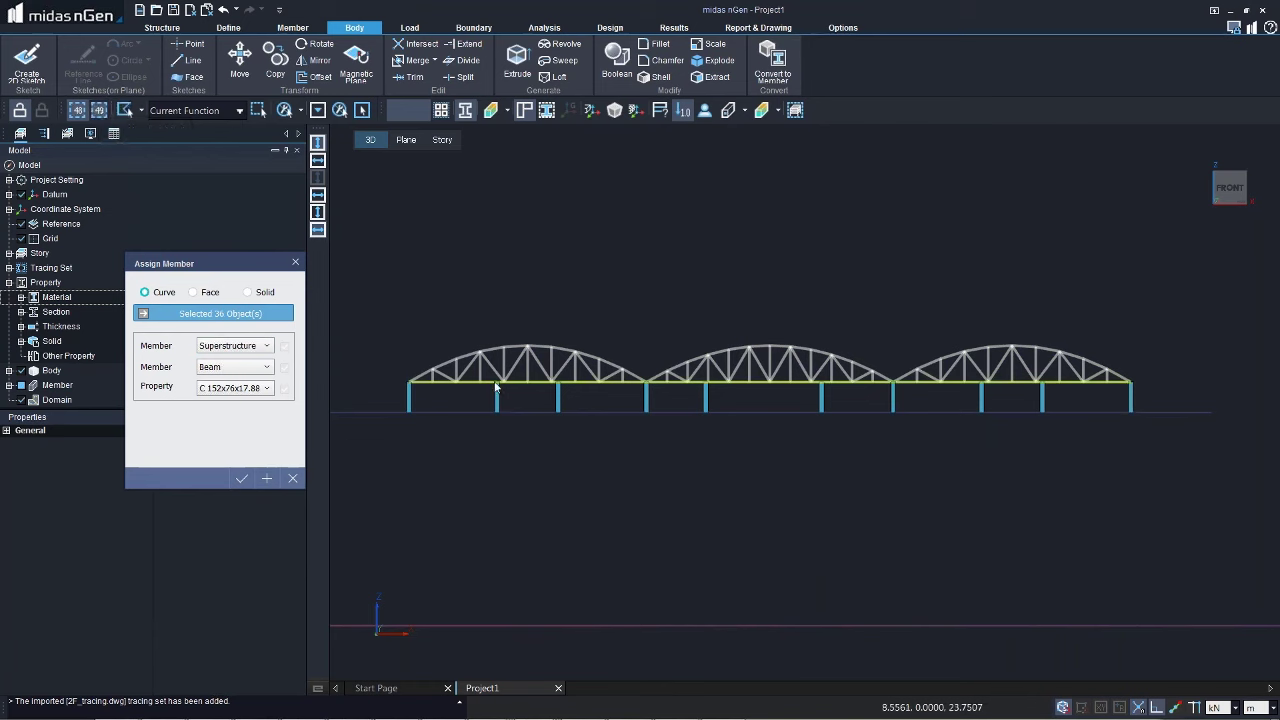
click(408, 385)
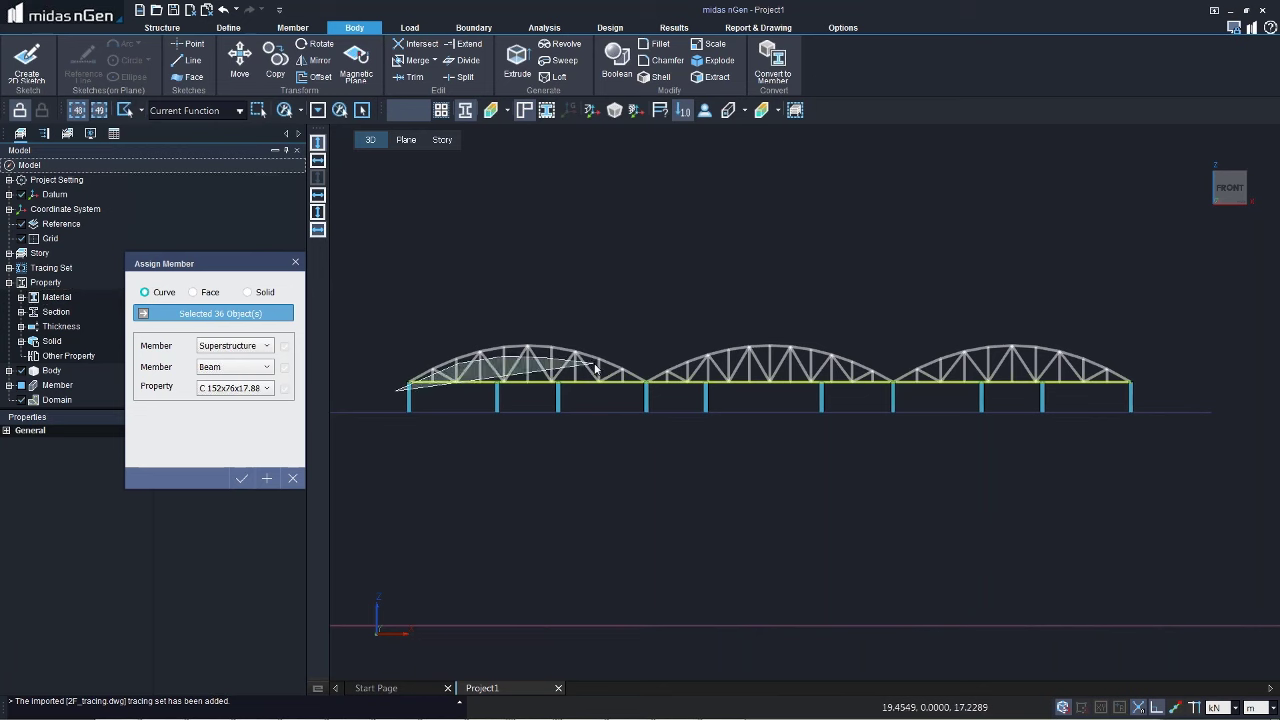
click(656, 392)
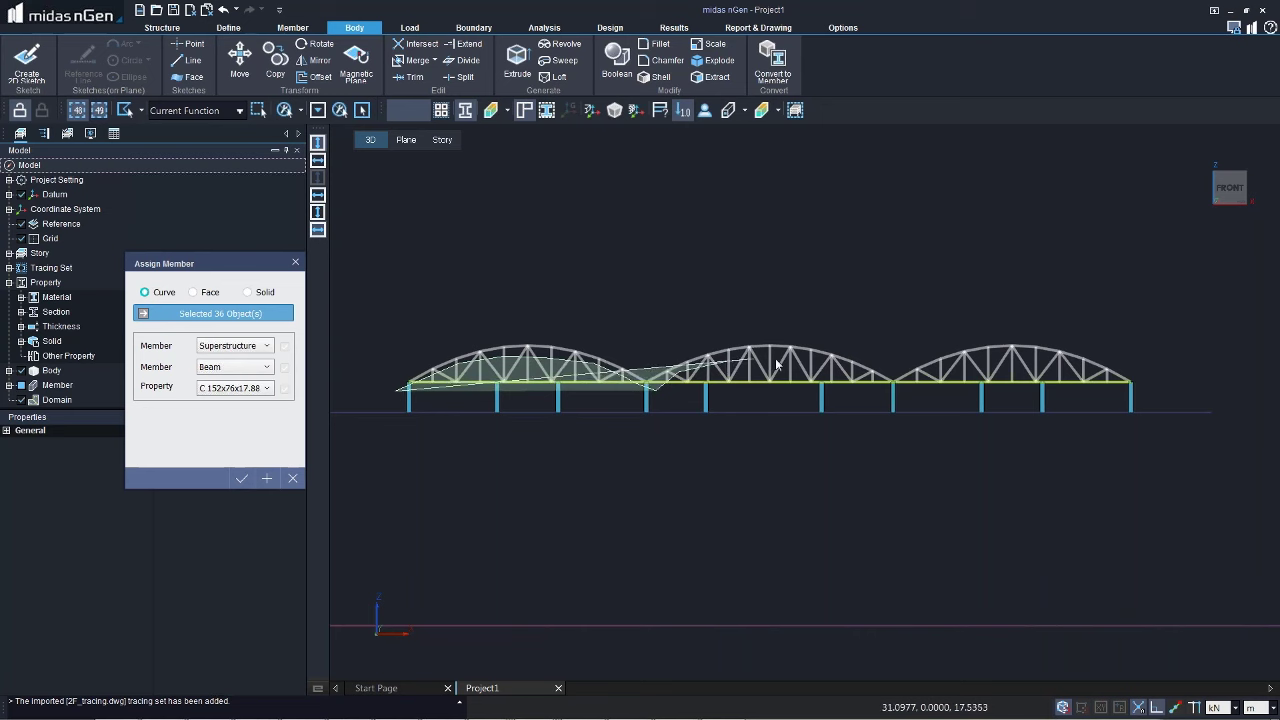
click(903, 393)
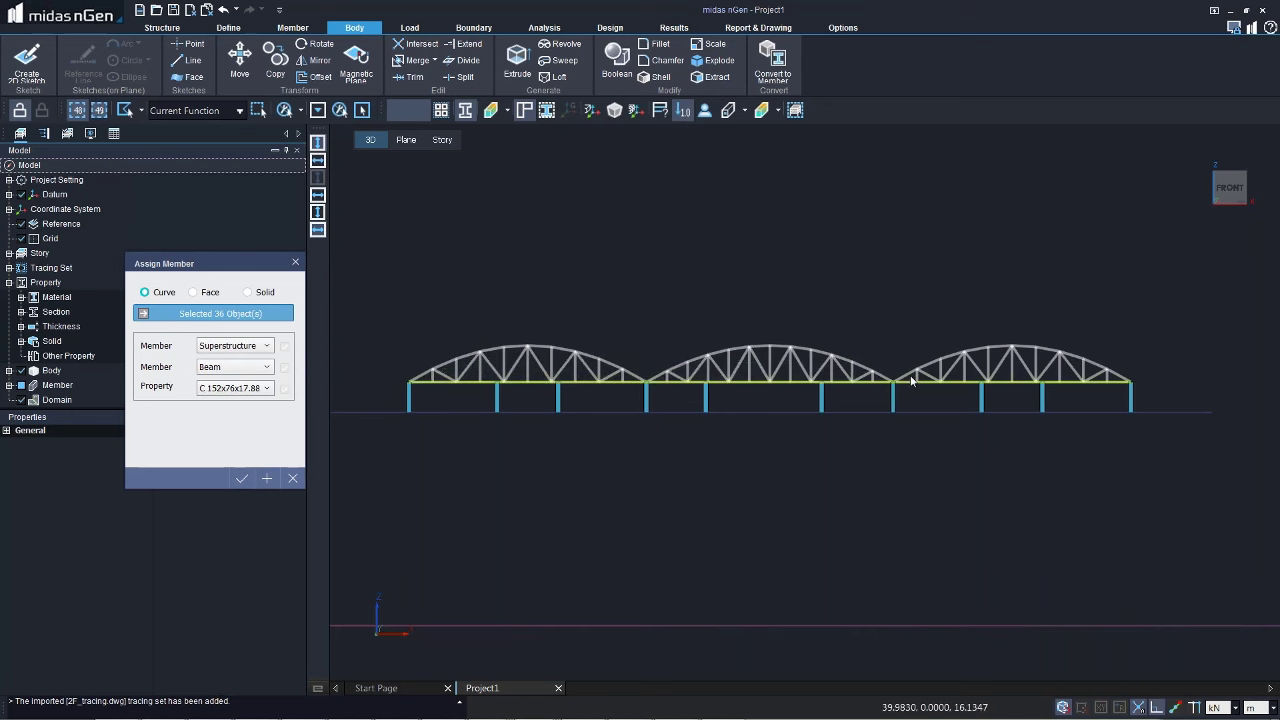
click(1001, 366)
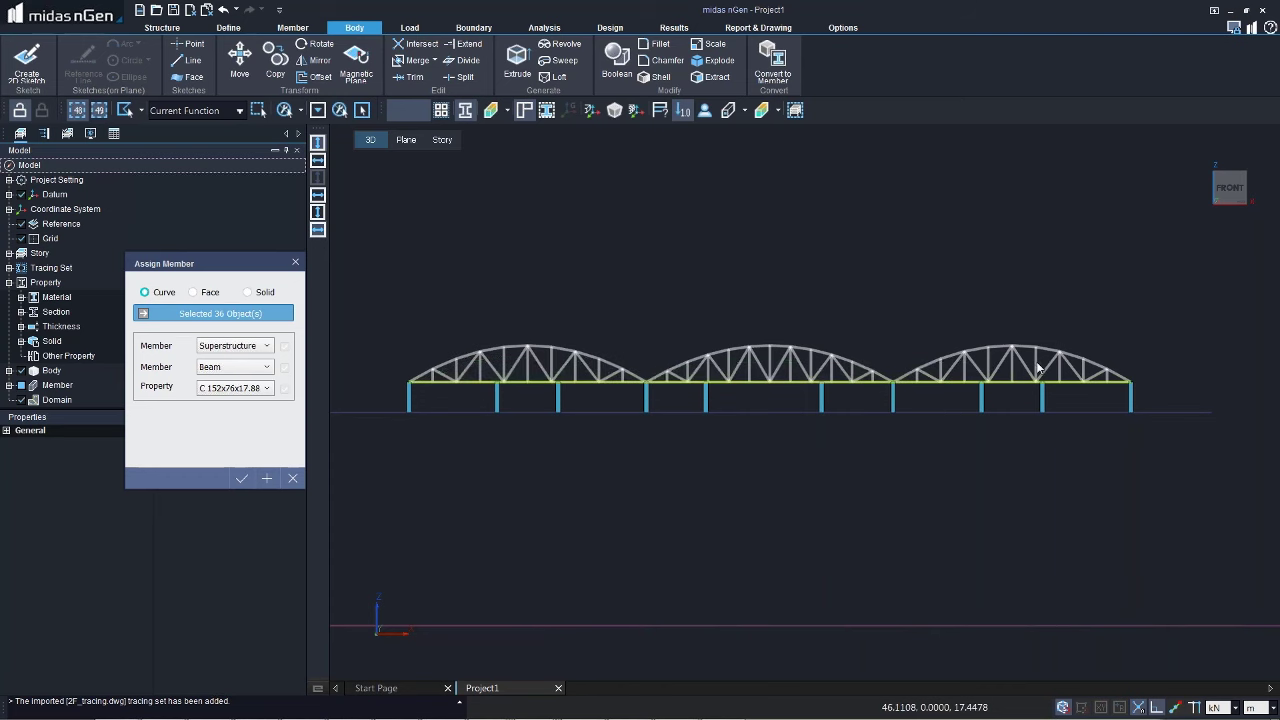
click(1143, 386)
click(1120, 348)
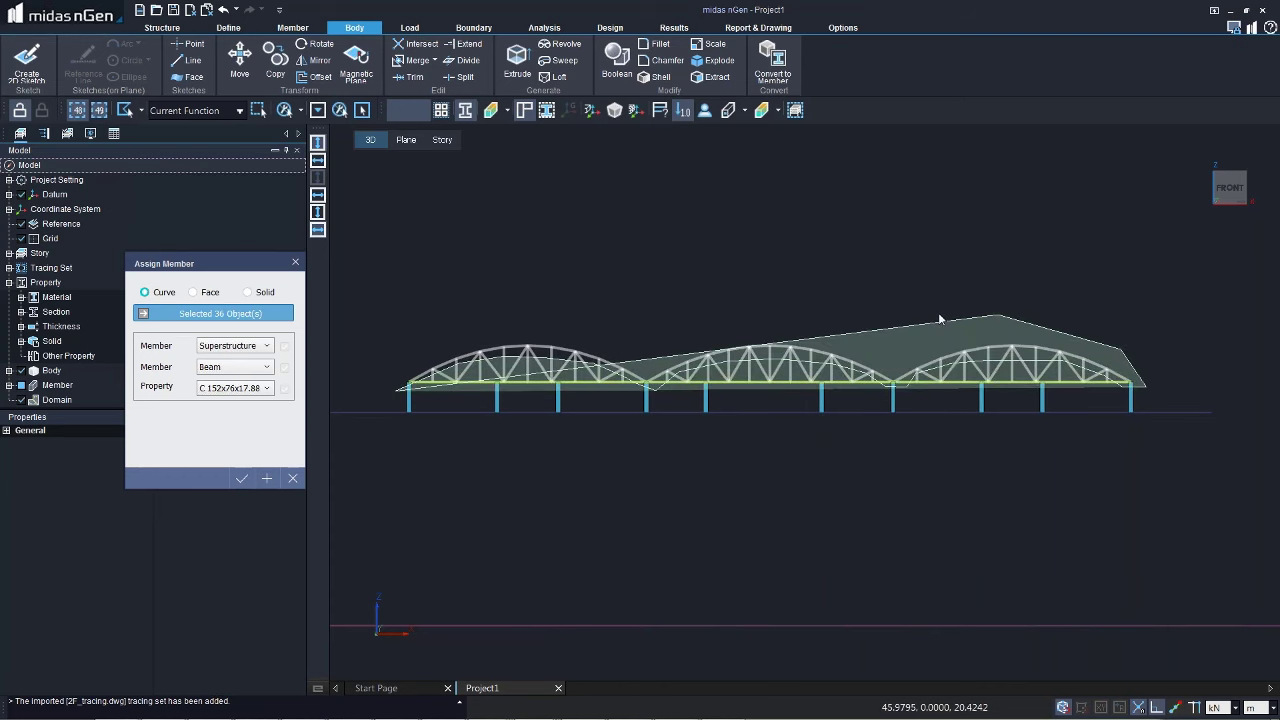
click(756, 314)
click(394, 338)
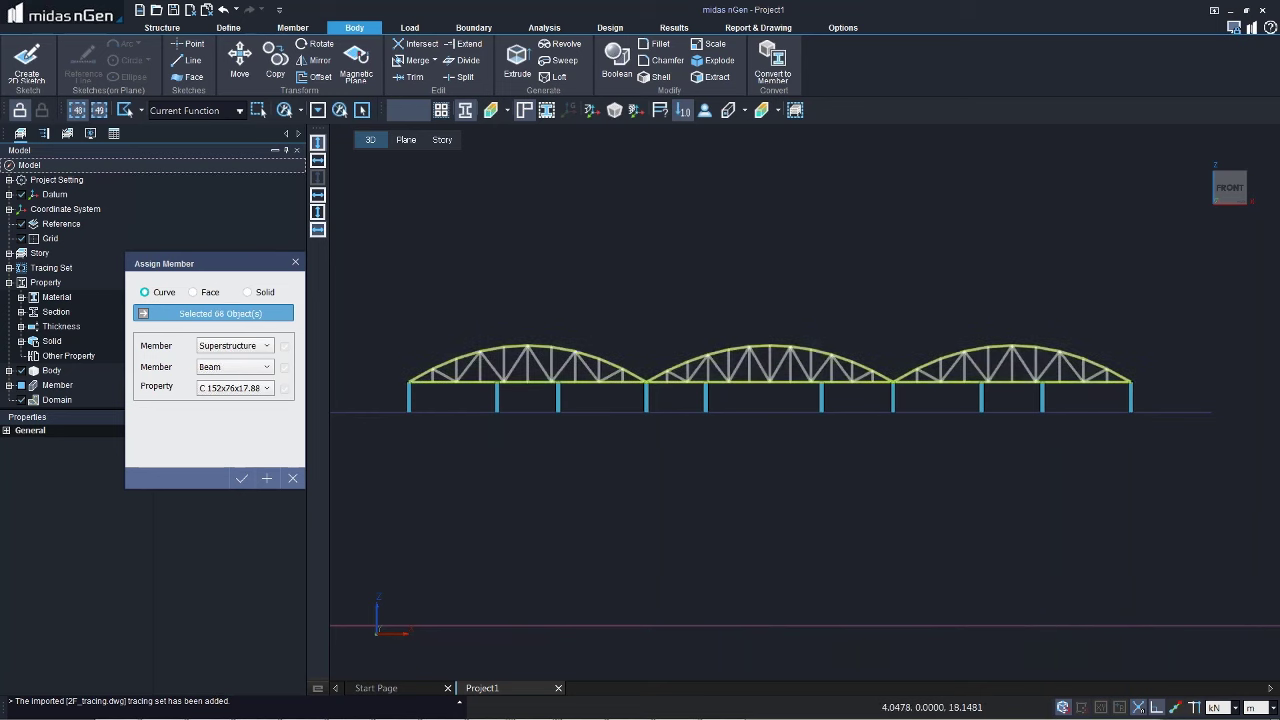
Step: Convert the selected truss chords to superstructure beams with section C 152x76x17.88, keeping the command active
click(239, 389)
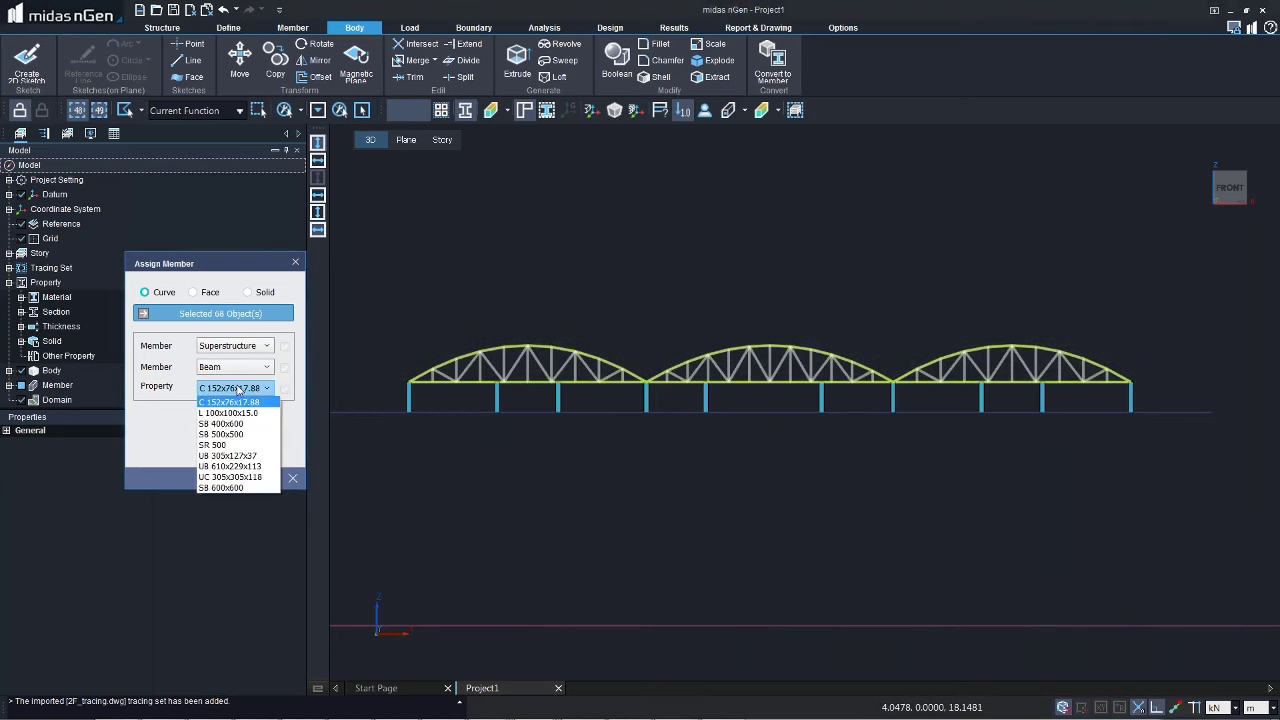
click(228, 402)
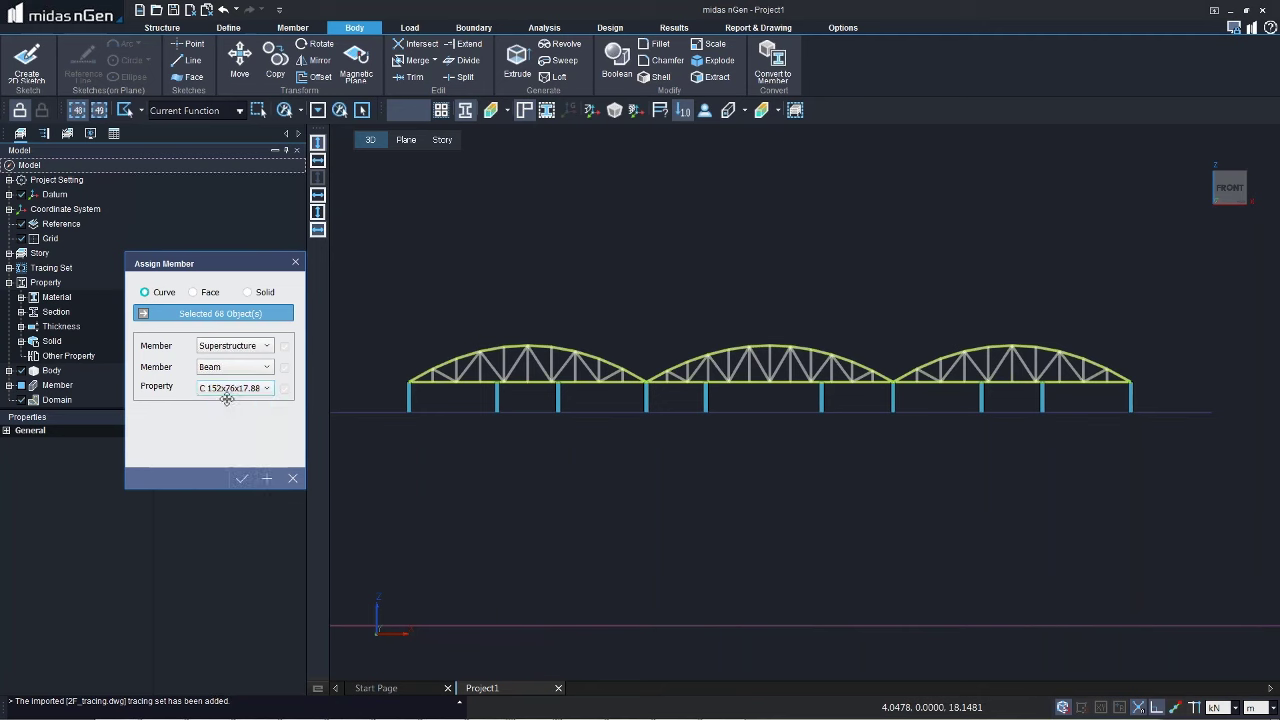
click(266, 478)
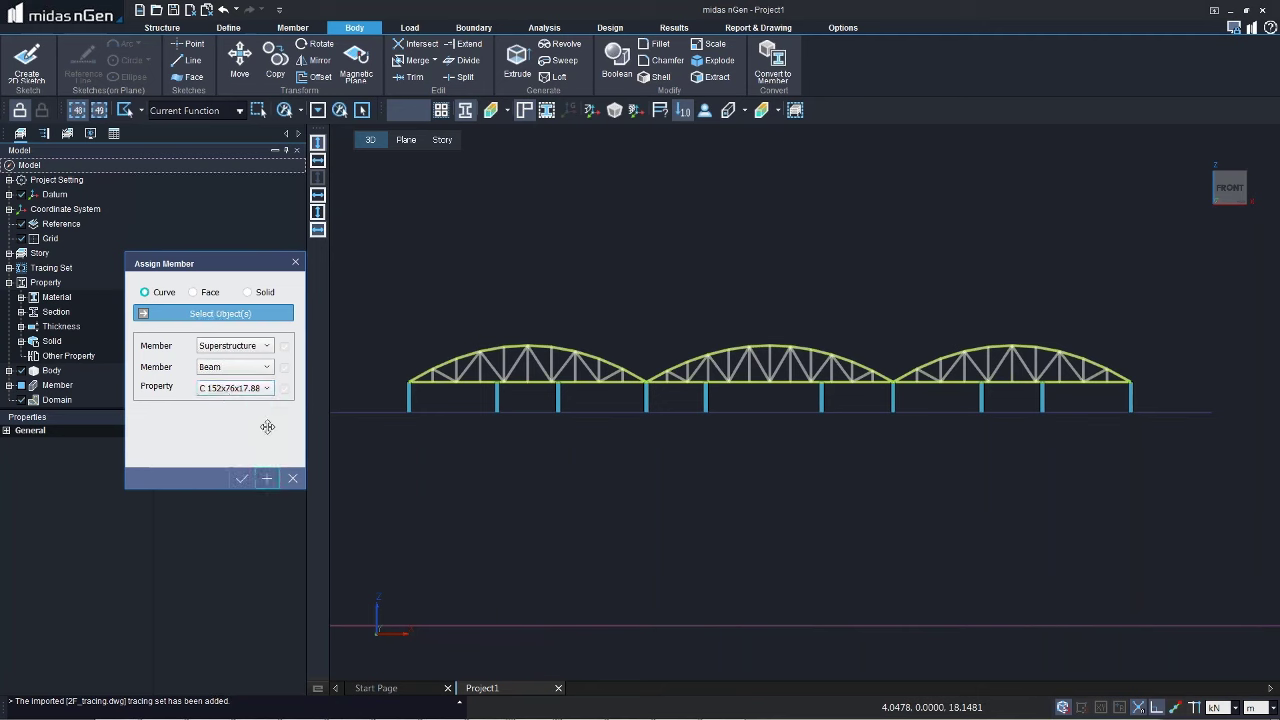
click(337, 444)
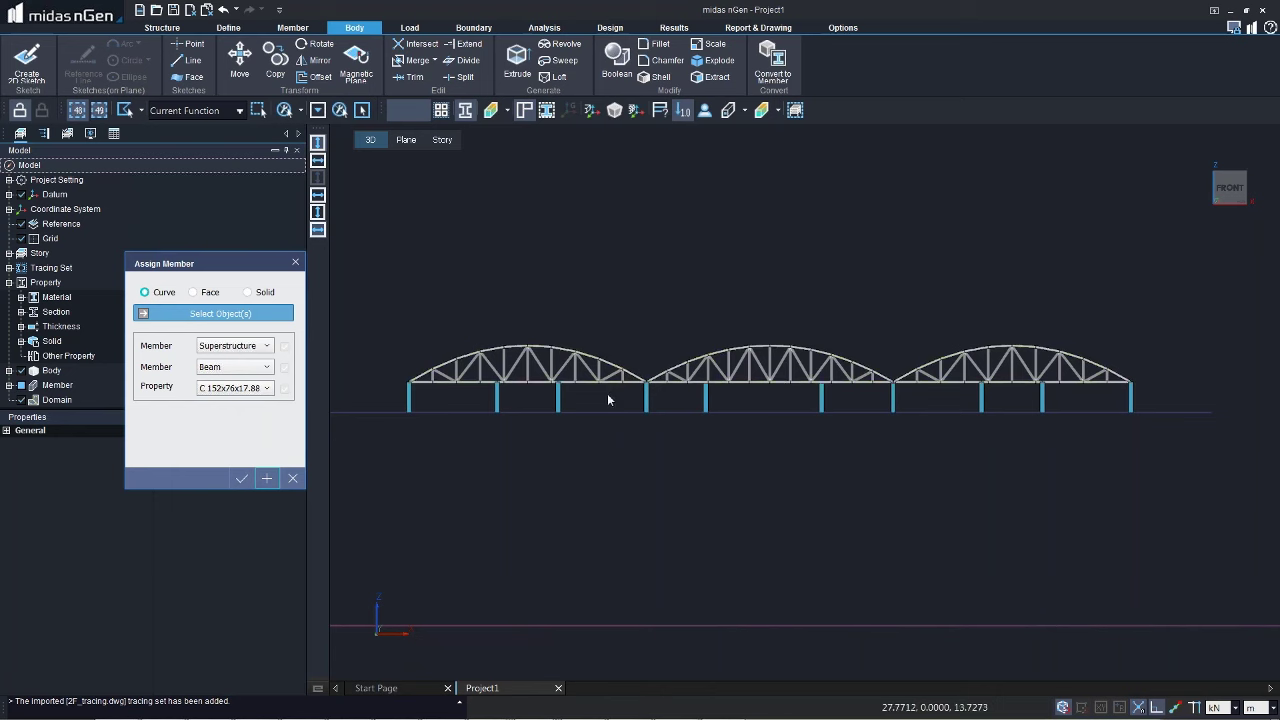
Step: Set the member assignment to Sub Column with section L 100x100x15.0
middle_drag(666, 428, 694, 460)
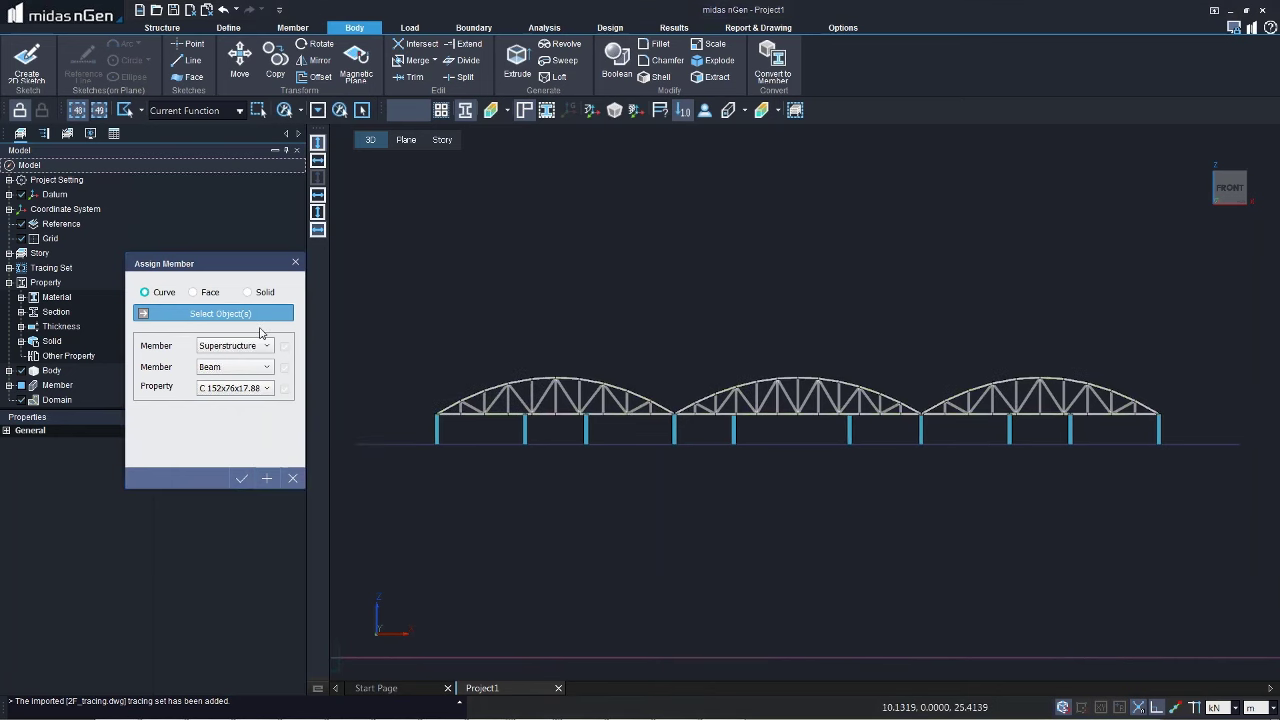
click(217, 367)
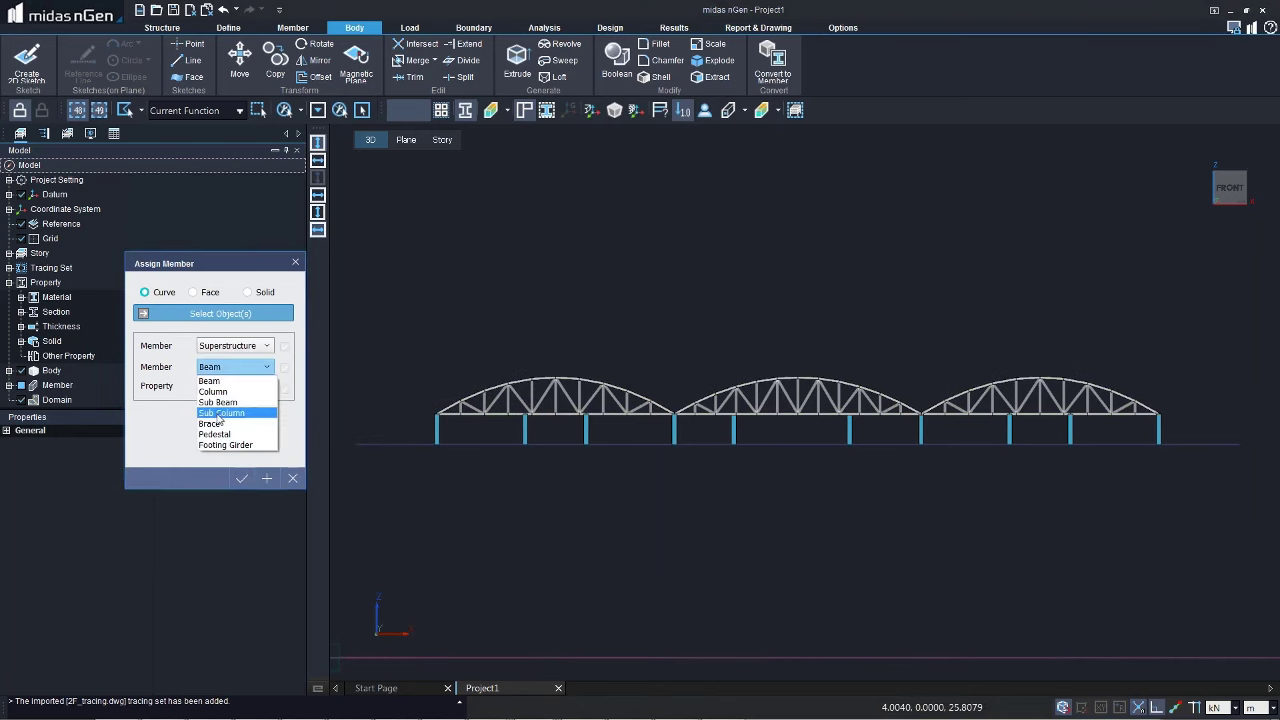
click(222, 412)
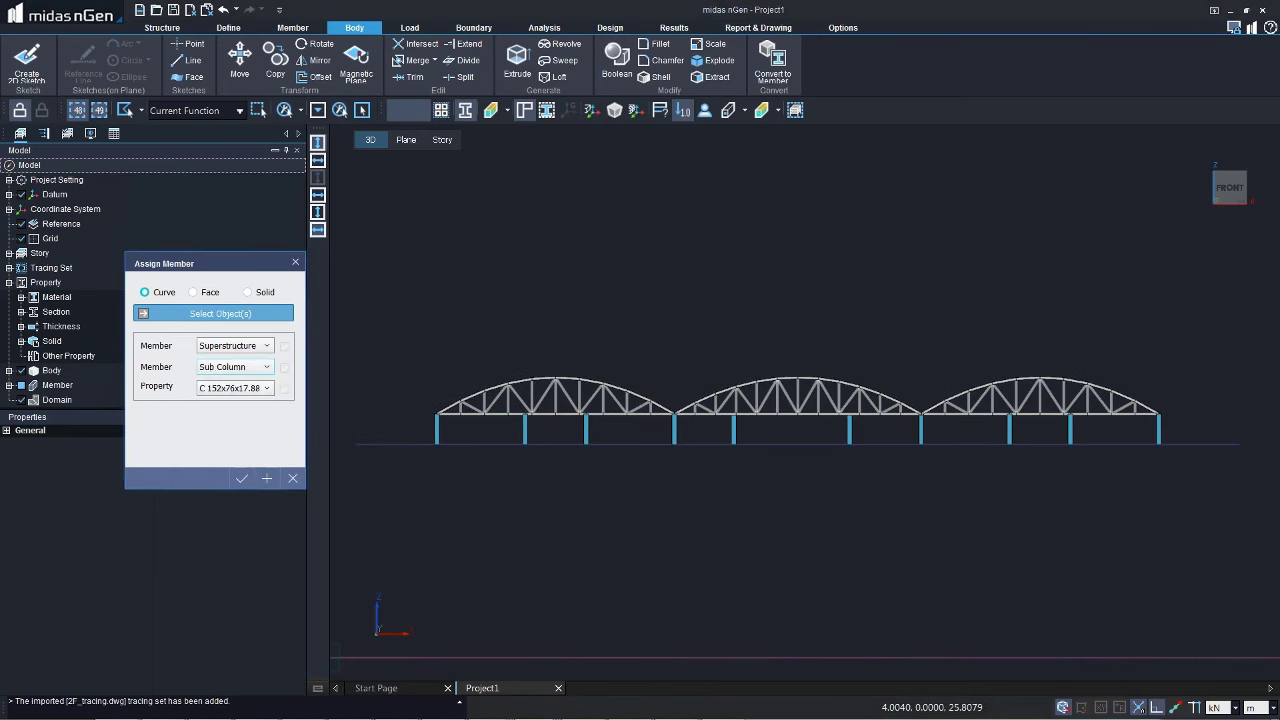
click(234, 388)
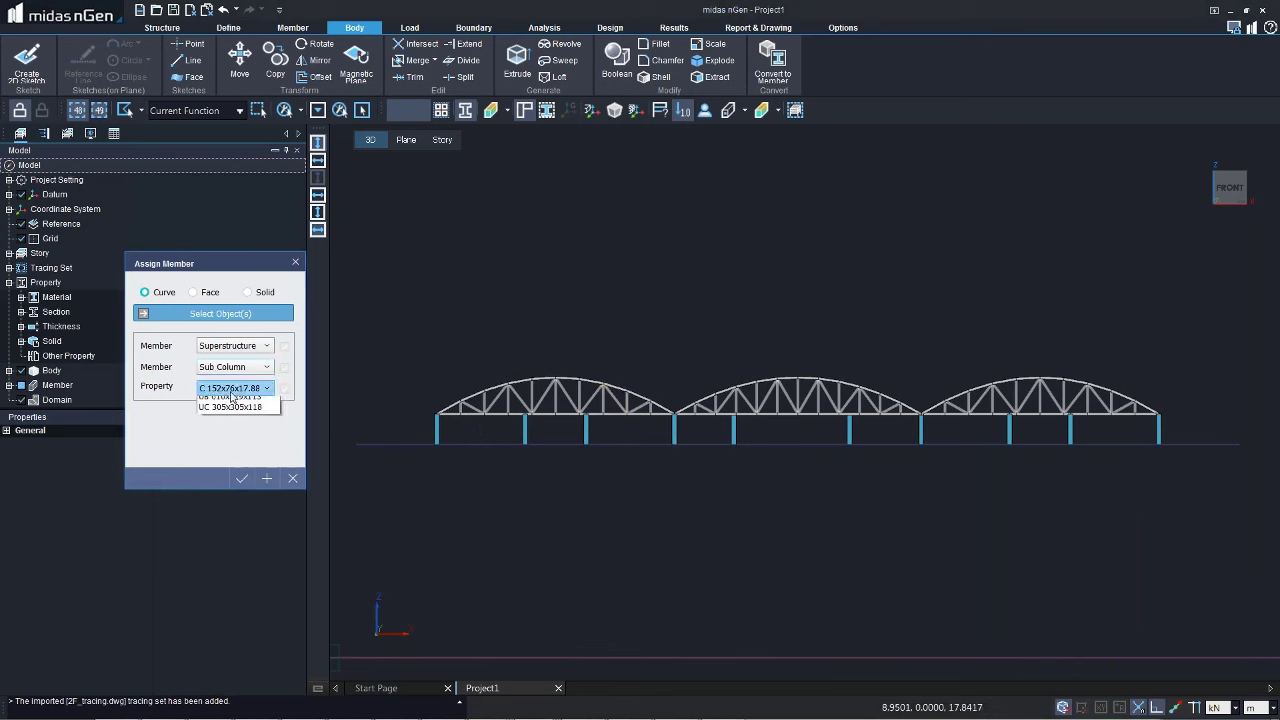
click(230, 400)
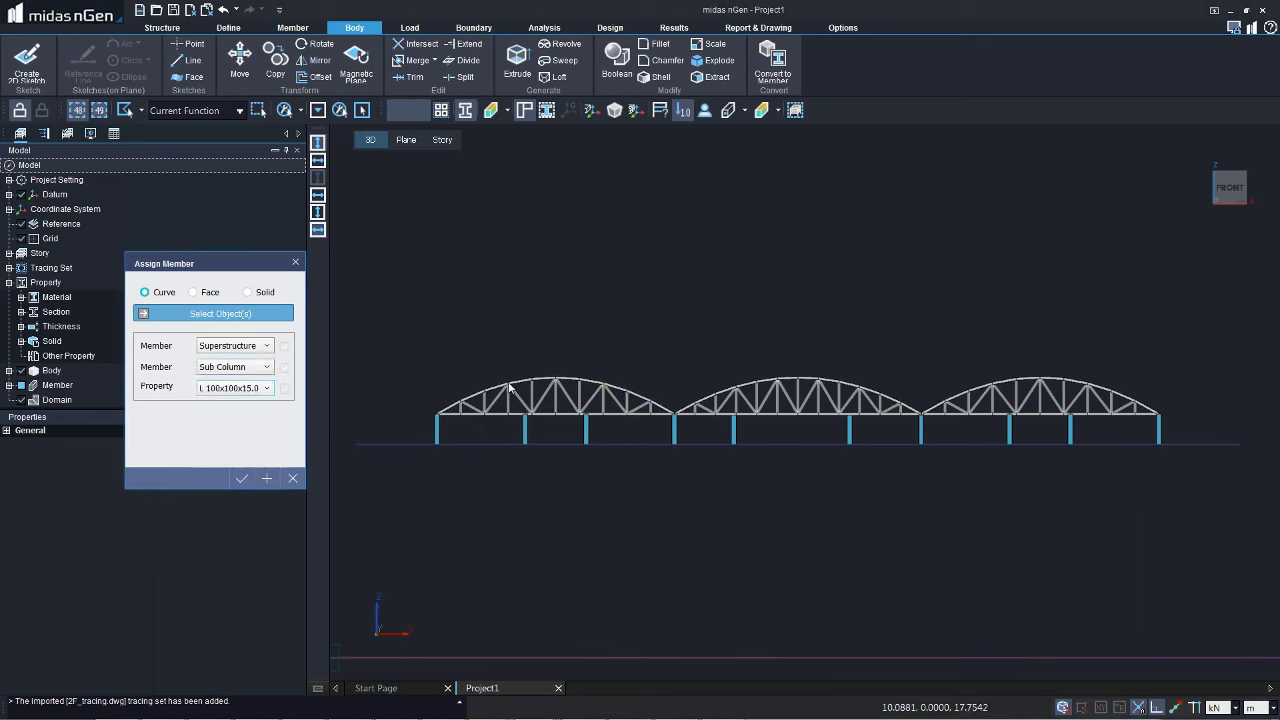
Step: Select the vertical web lines of the first truss and convert them to the configured sub columns, keeping the command active
scroll(500, 392, up, 3)
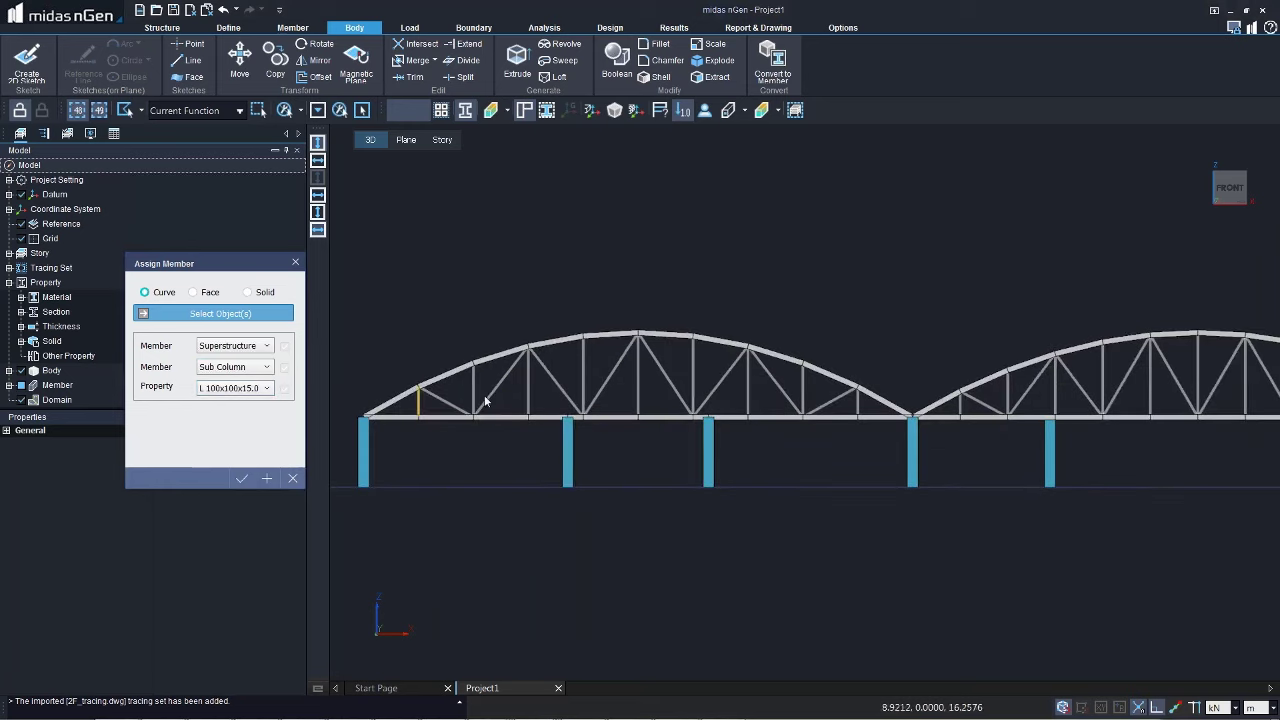
click(125, 110)
click(143, 132)
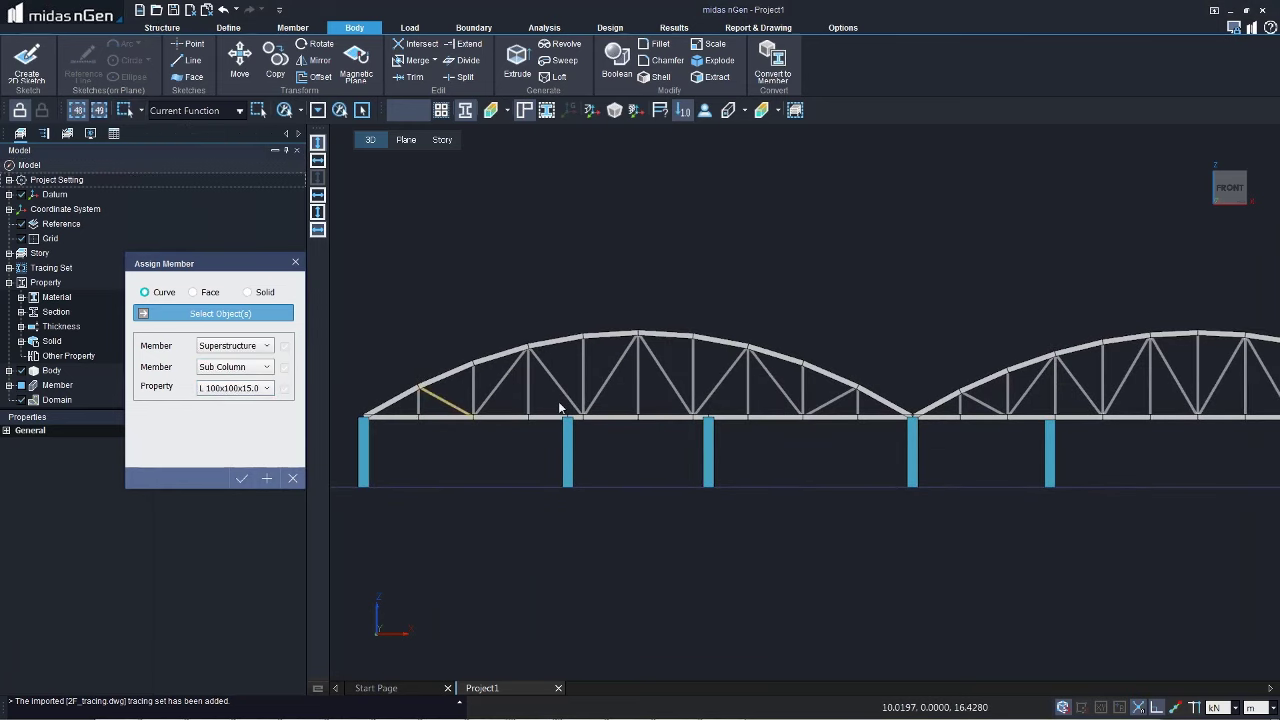
click(857, 400)
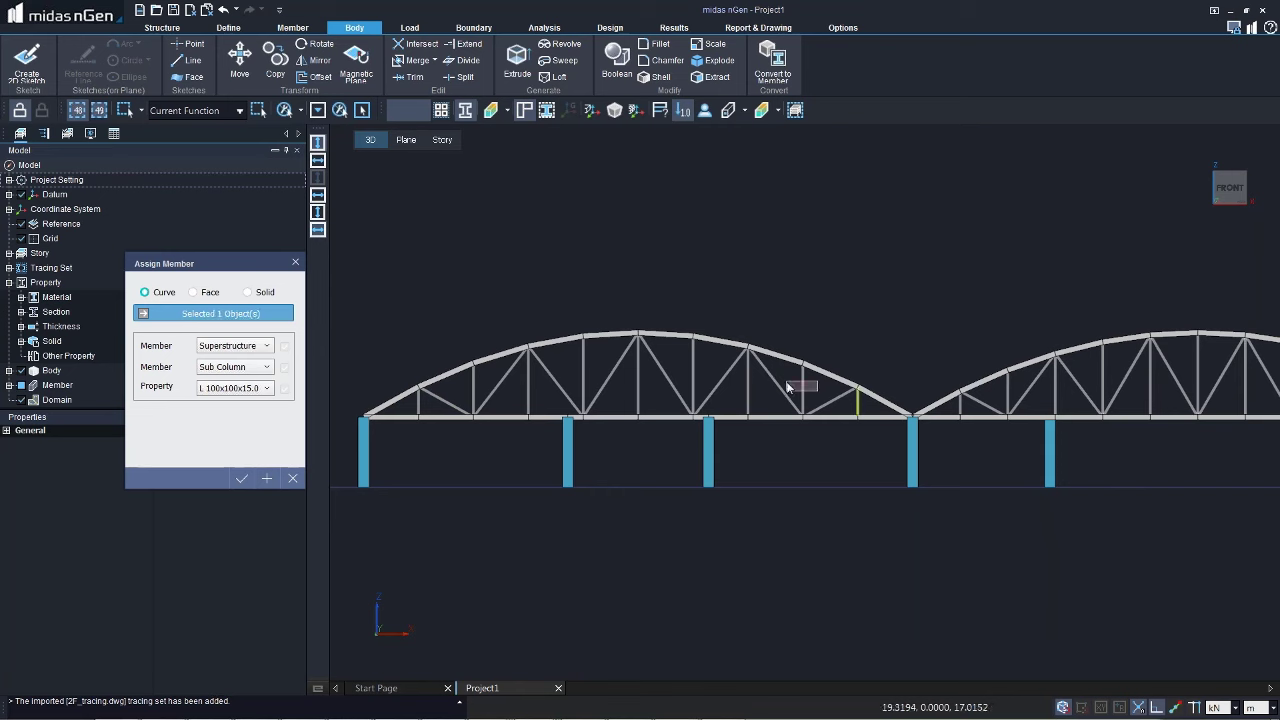
click(802, 390)
click(748, 380)
click(692, 385)
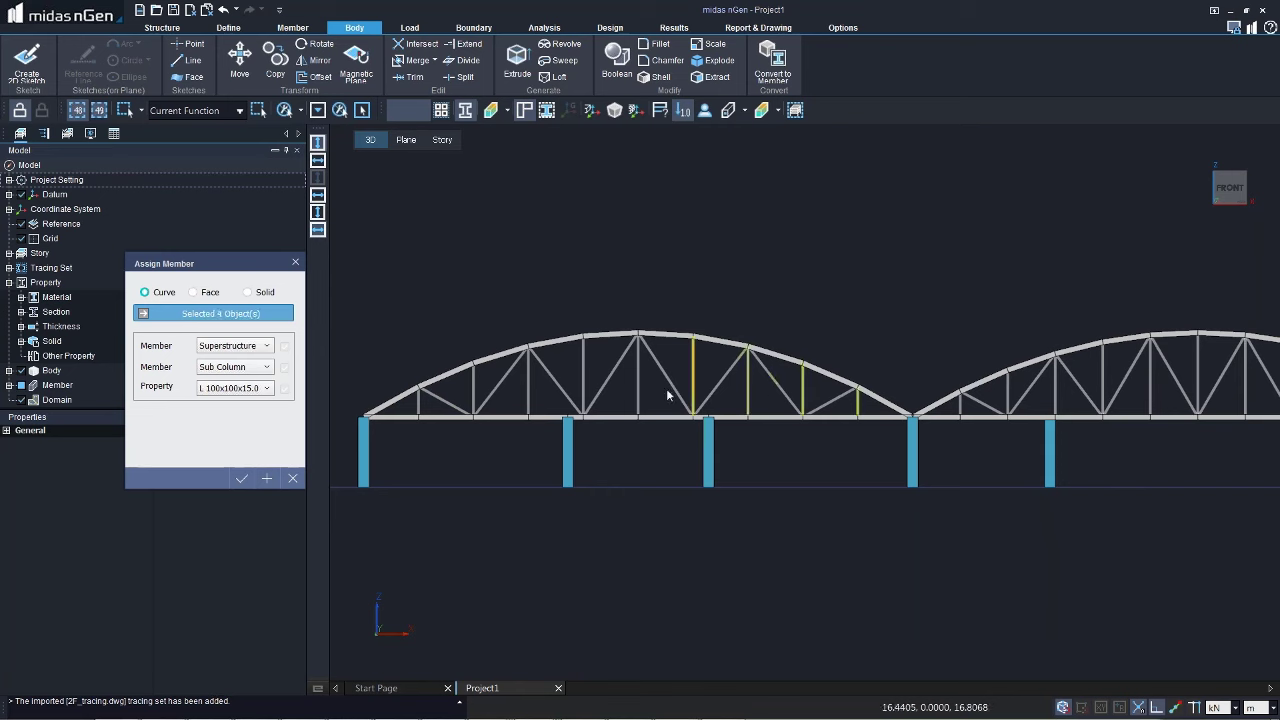
click(638, 380)
click(583, 388)
click(522, 390)
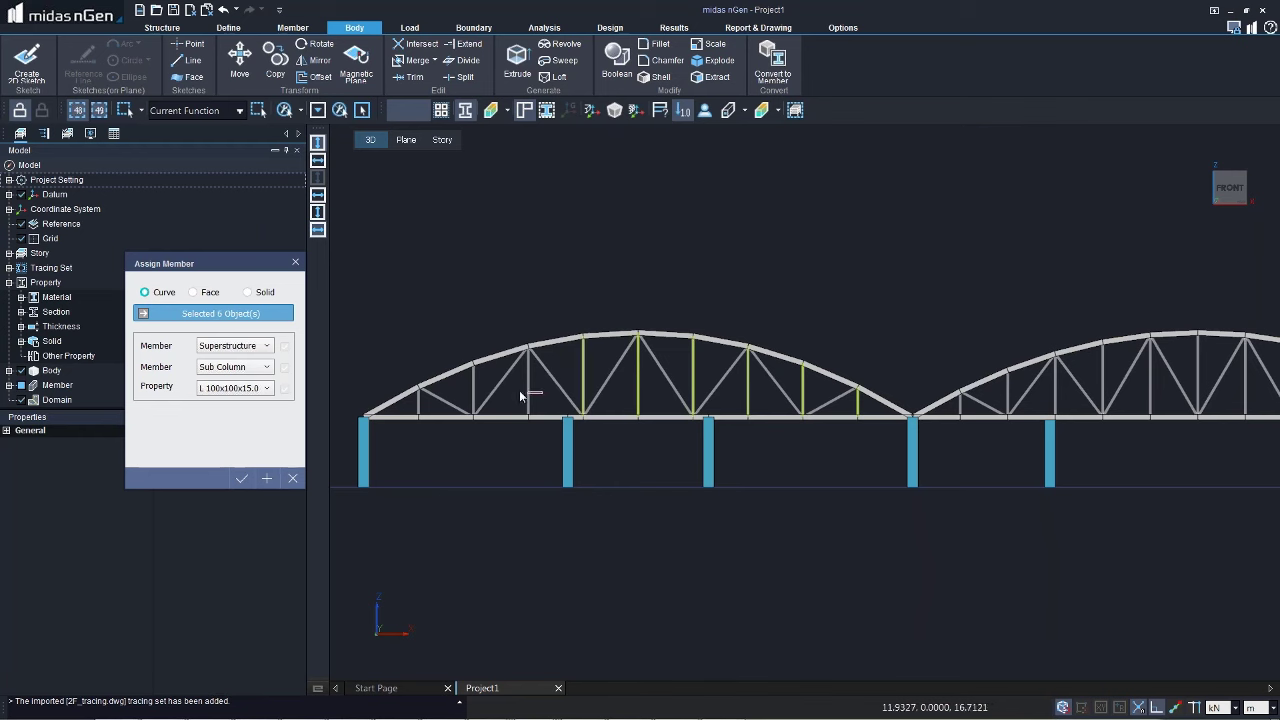
click(472, 390)
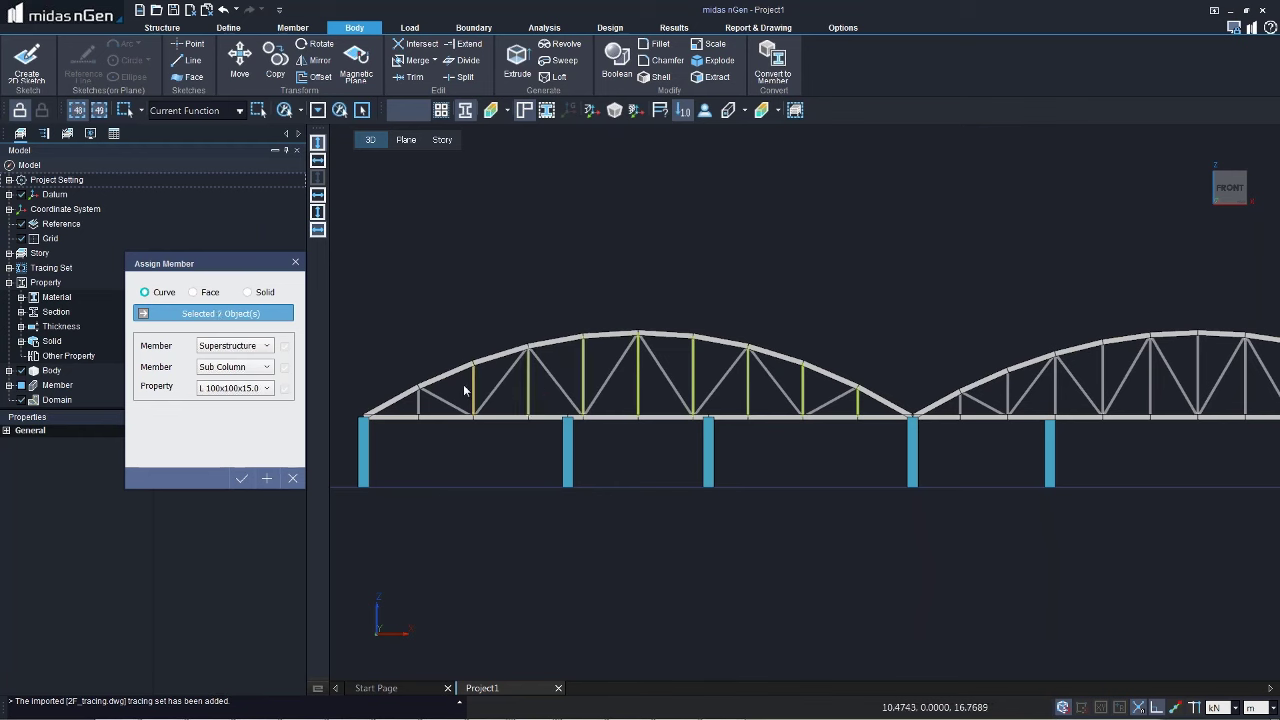
click(417, 402)
click(416, 402)
click(268, 477)
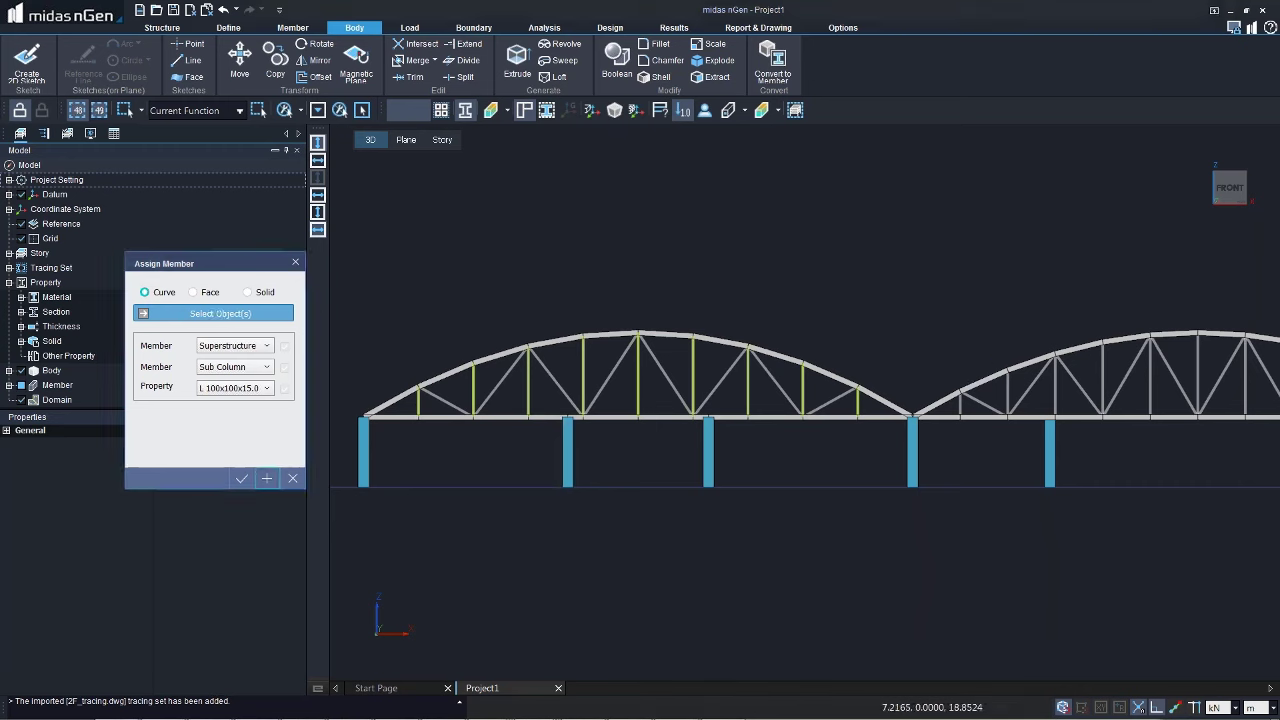
Step: Set the member assignment to Brace with Truss analysis type and section L 100x100x15.0
click(605, 373)
click(232, 388)
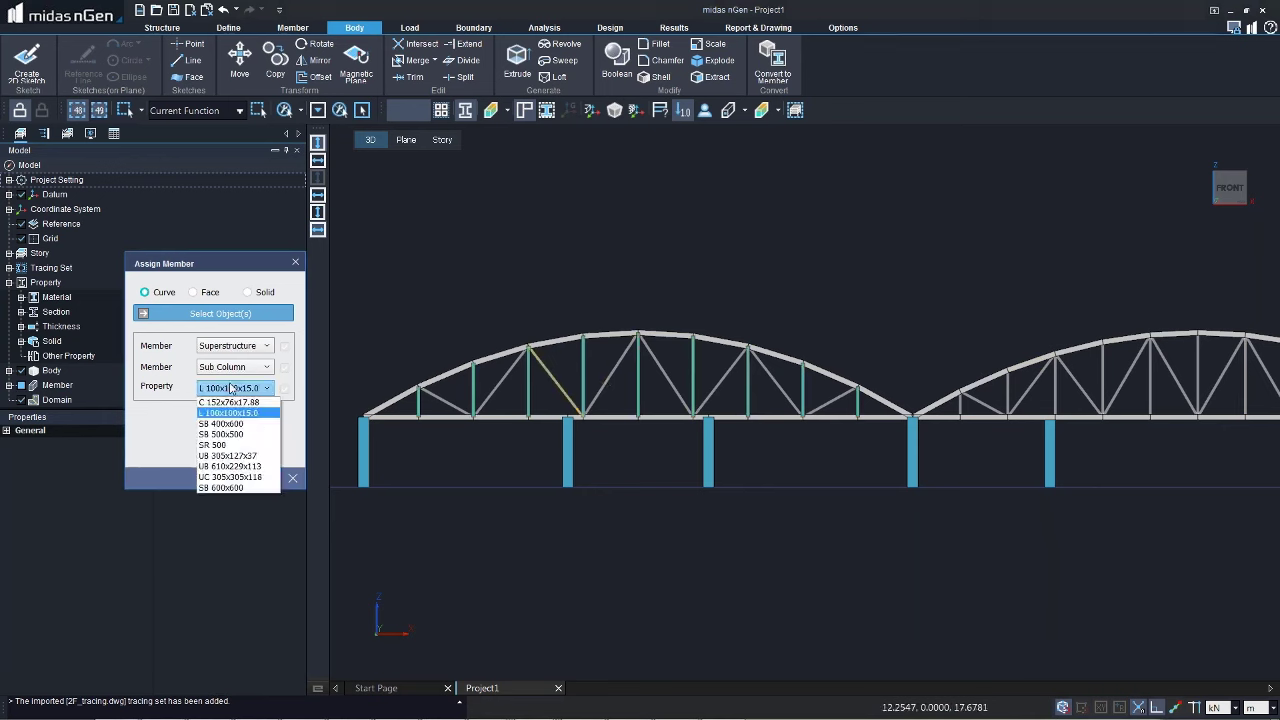
click(221, 368)
click(221, 367)
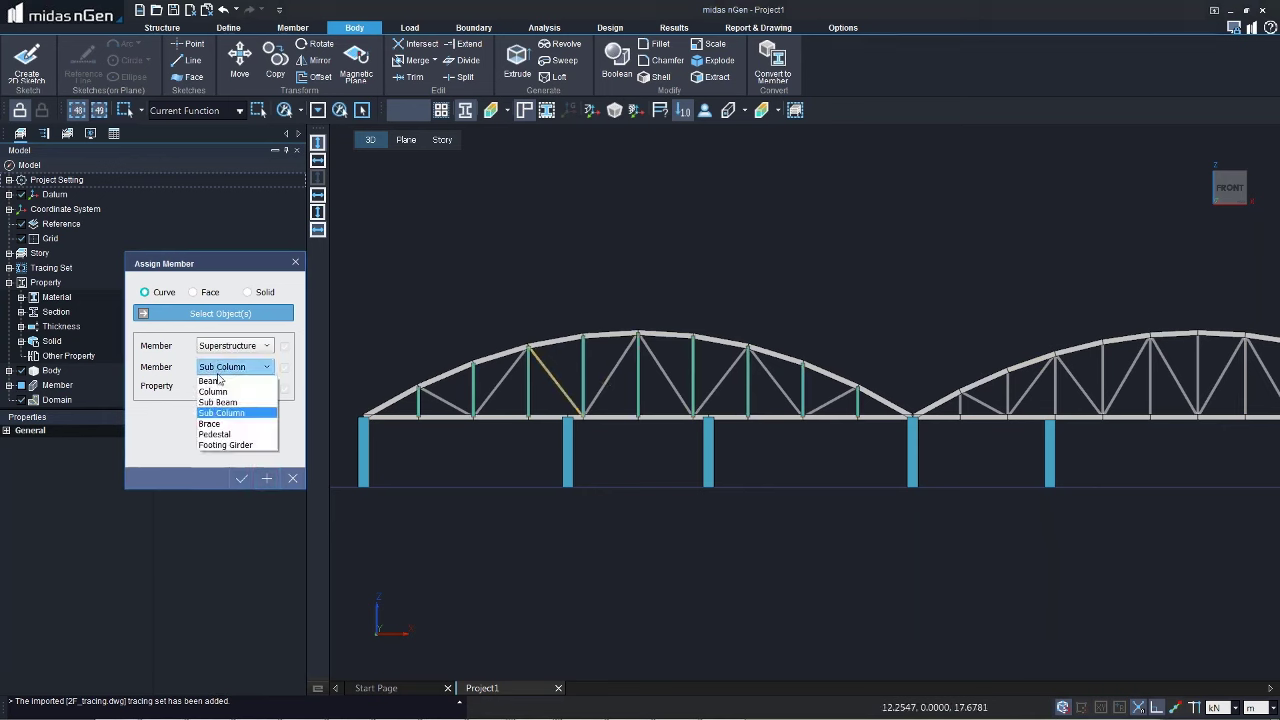
click(215, 425)
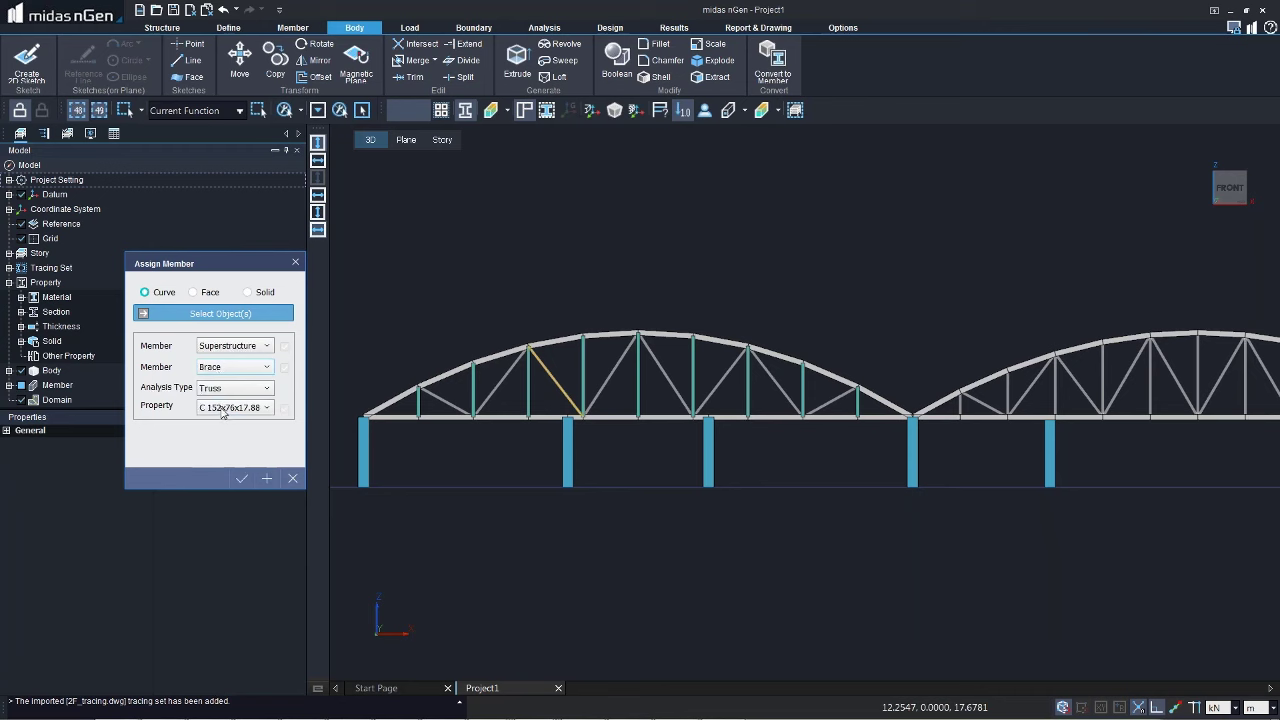
click(222, 408)
click(220, 428)
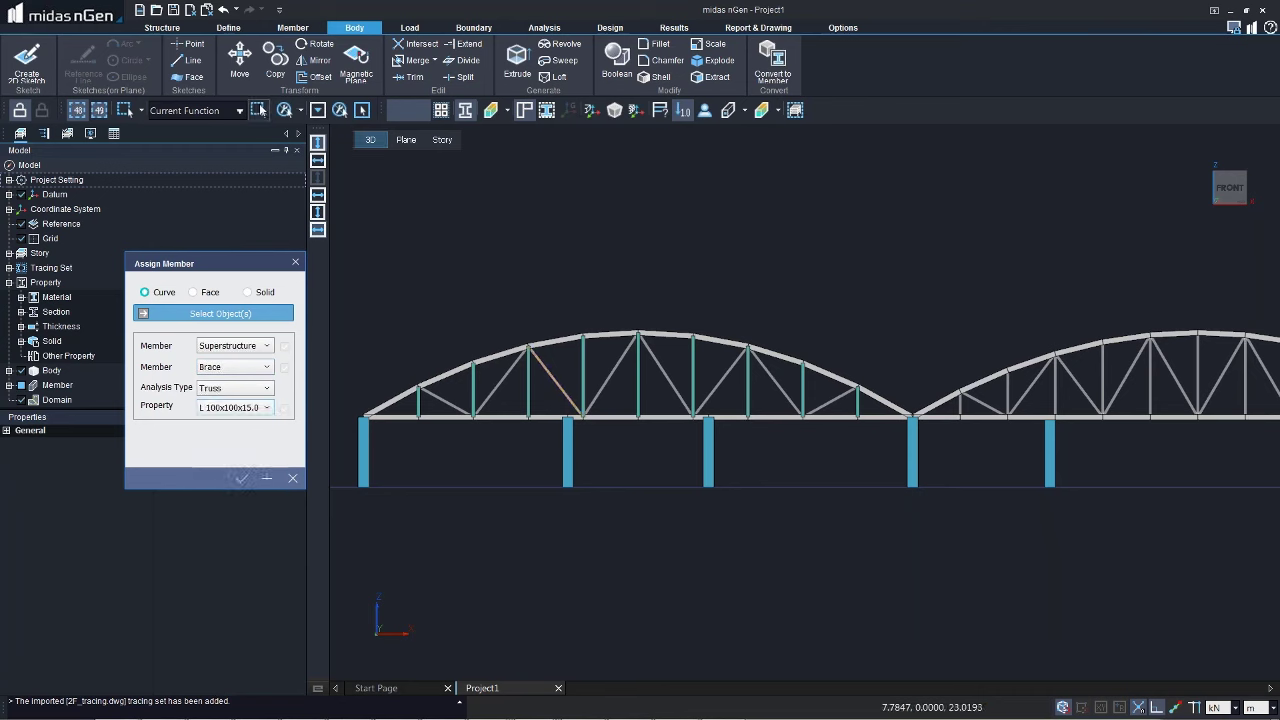
Step: Limit the selection to Body - Curve, select the first truss's diagonal lines, and convert them to braces, finishing the member assignment
click(258, 110)
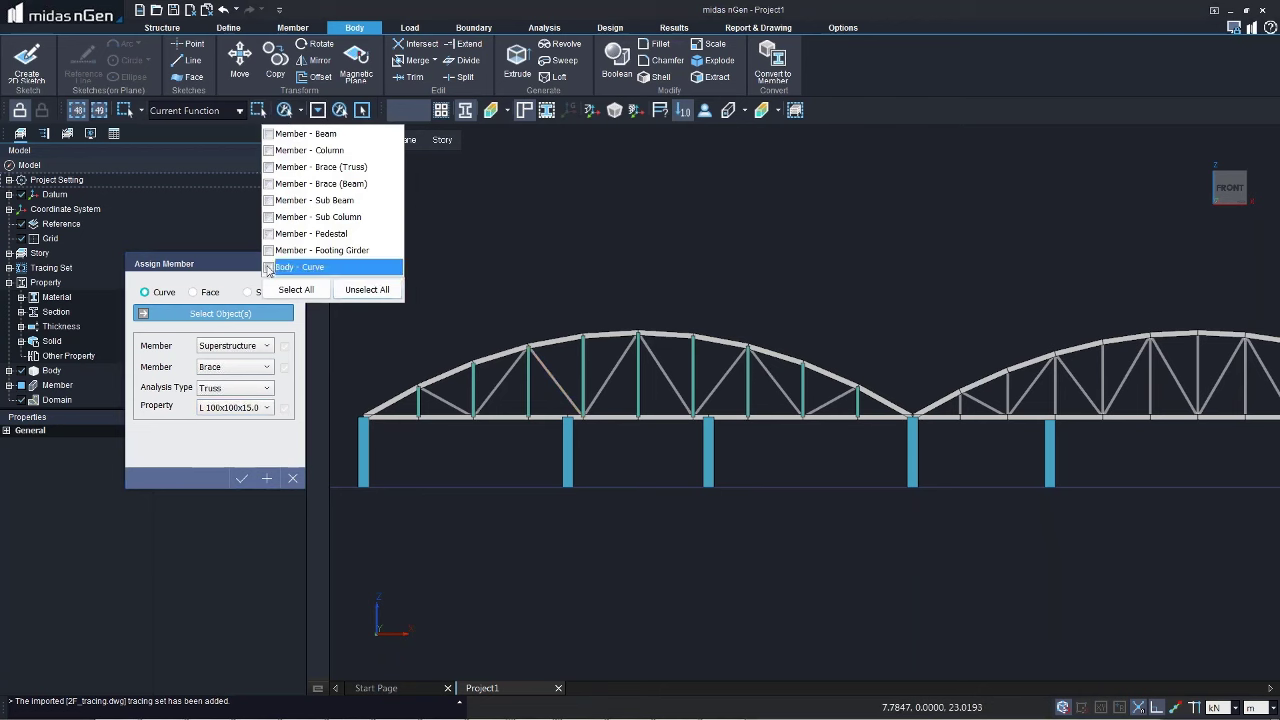
click(422, 299)
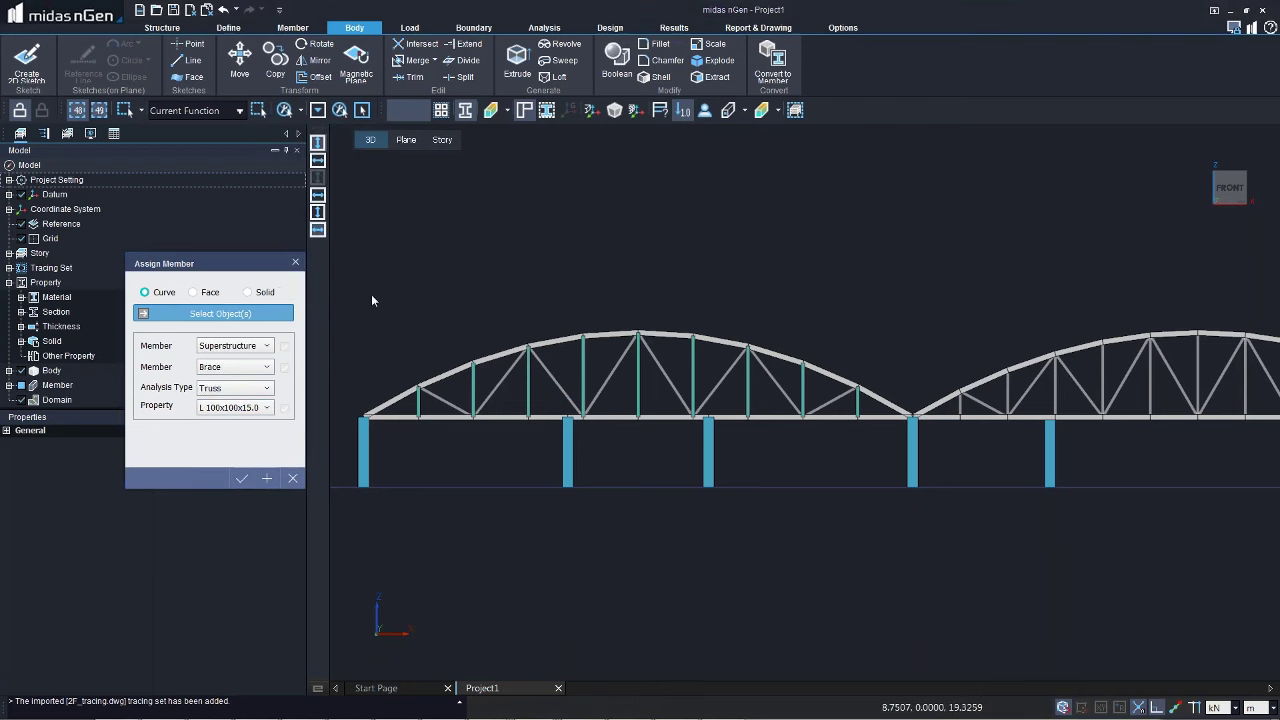
drag(371, 294, 866, 446)
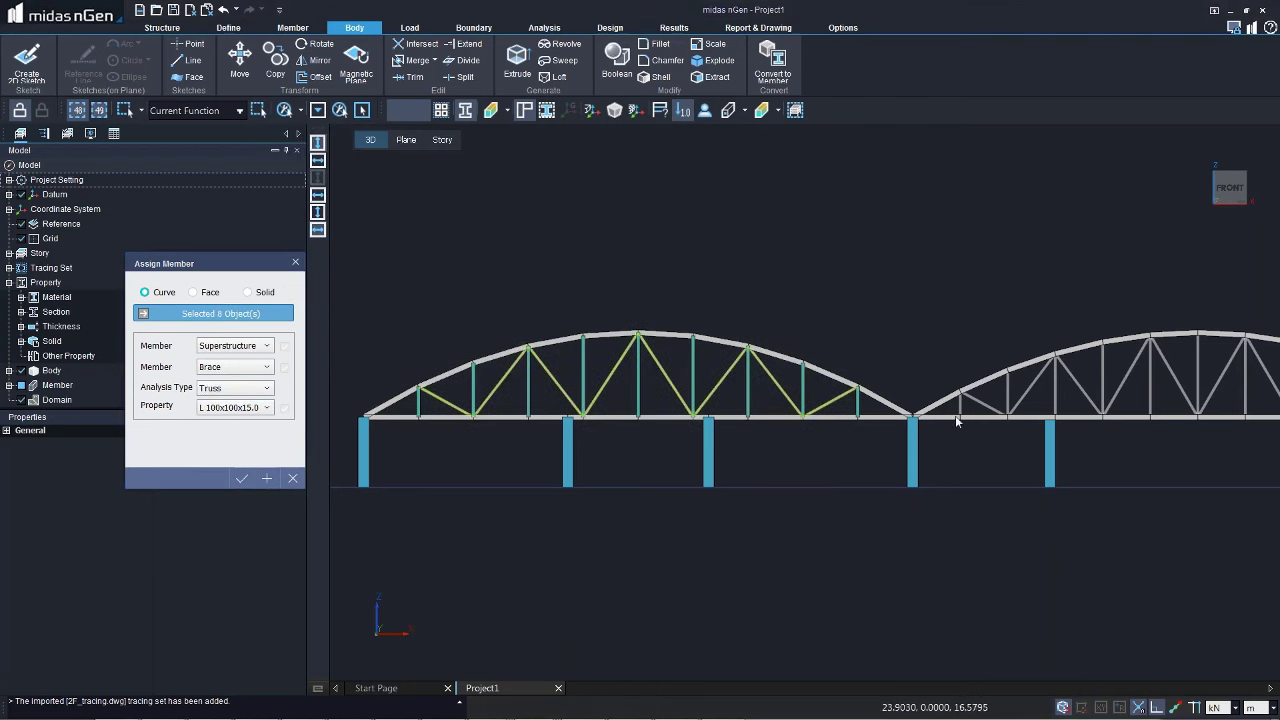
click(243, 479)
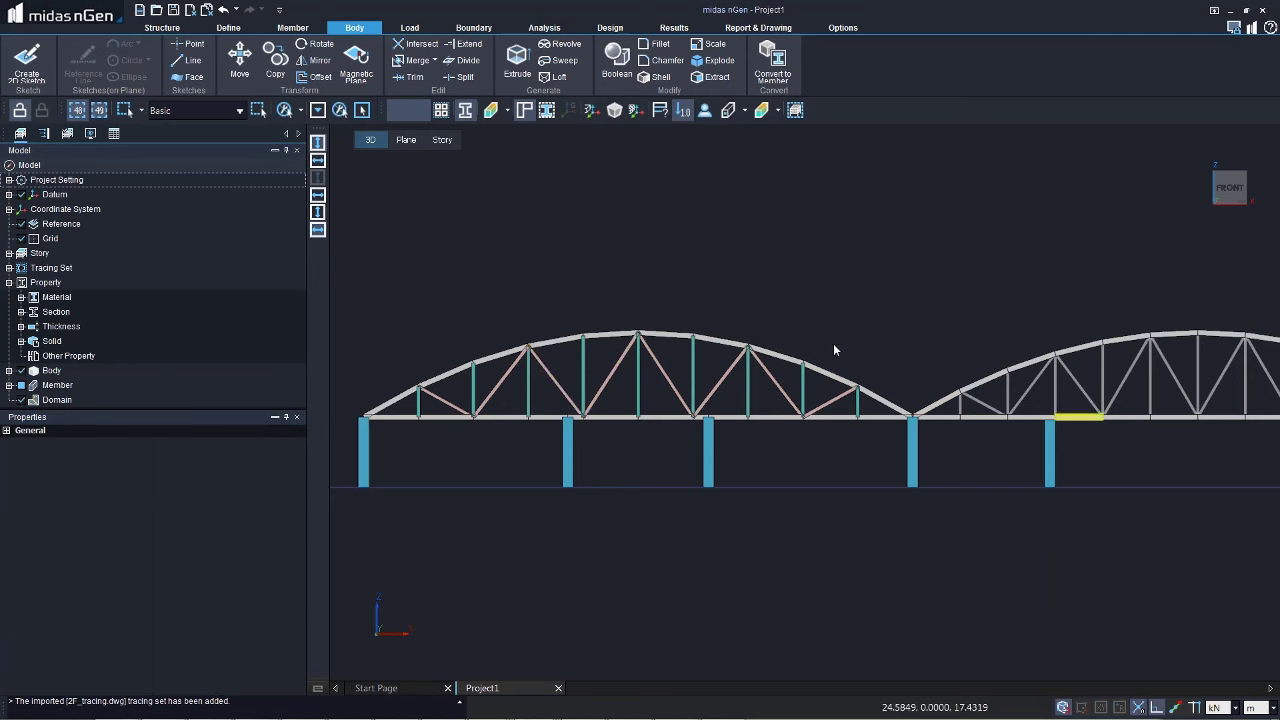
Step: Start the Copy command and select all three trusses together with a window selection in the left view
middle_drag(807, 343, 841, 375)
scroll(956, 496, down, 5)
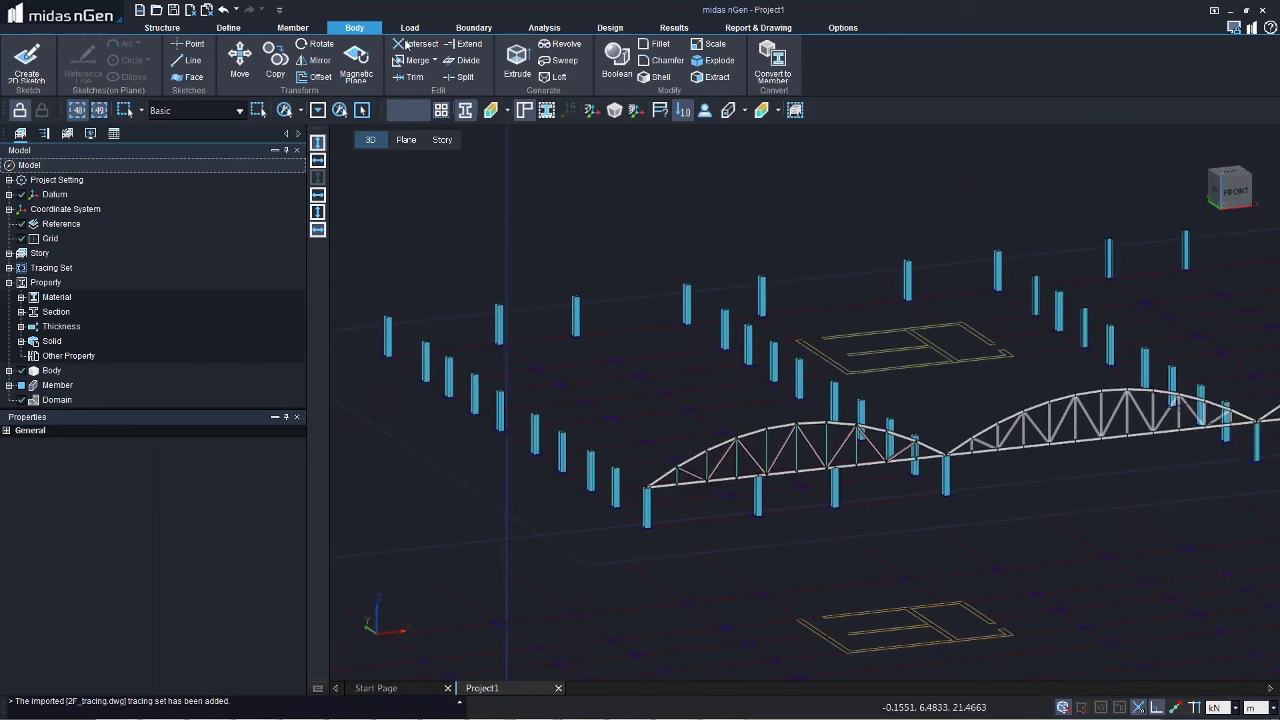
click(275, 60)
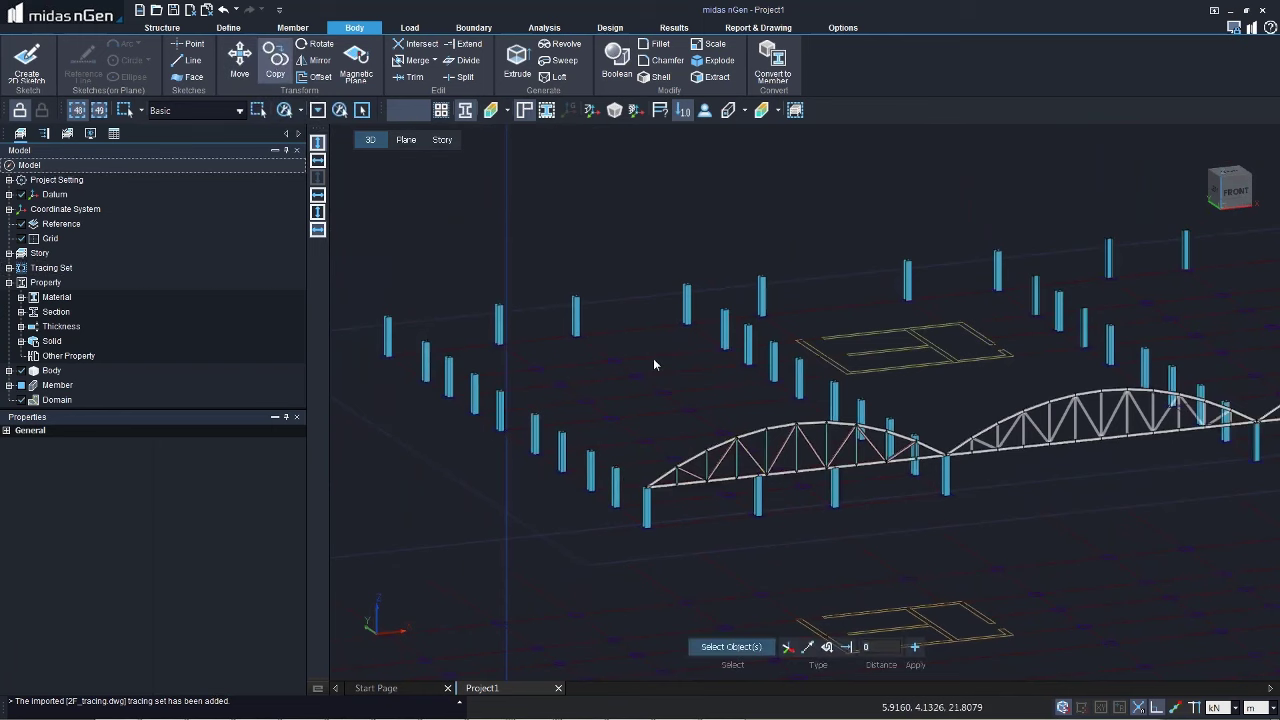
middle_click(634, 405)
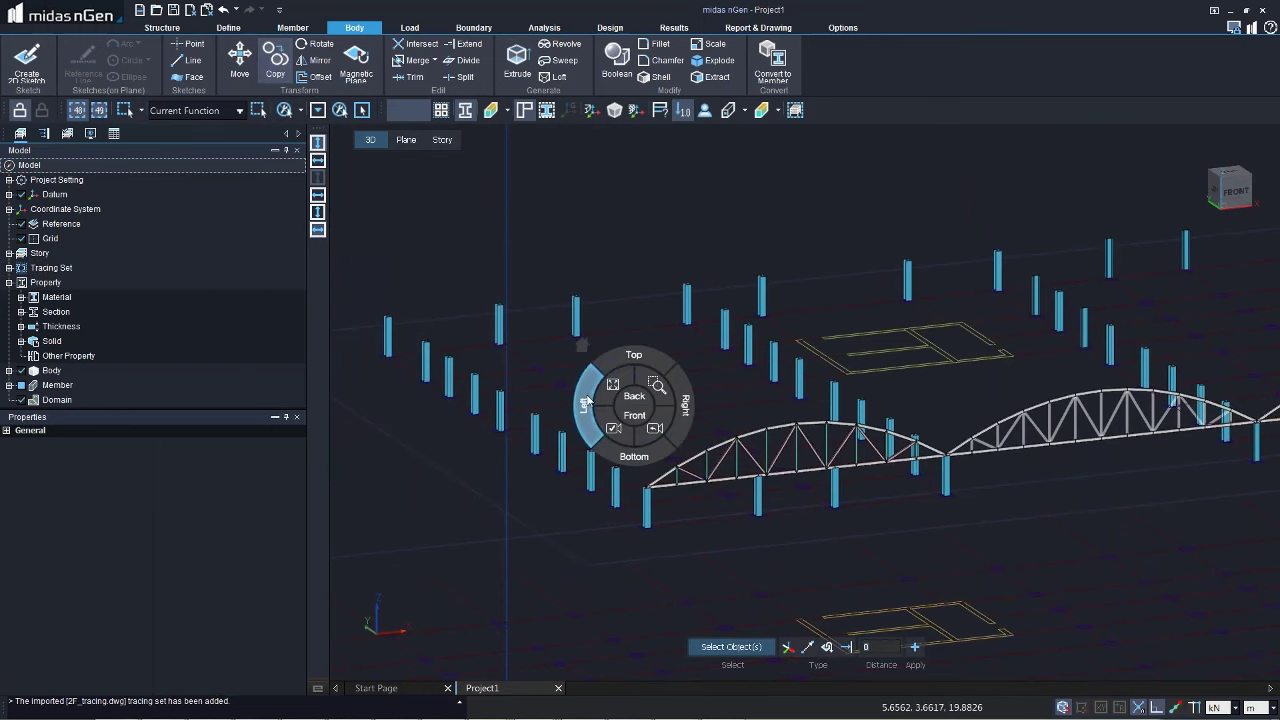
click(587, 401)
scroll(787, 407, up, 2)
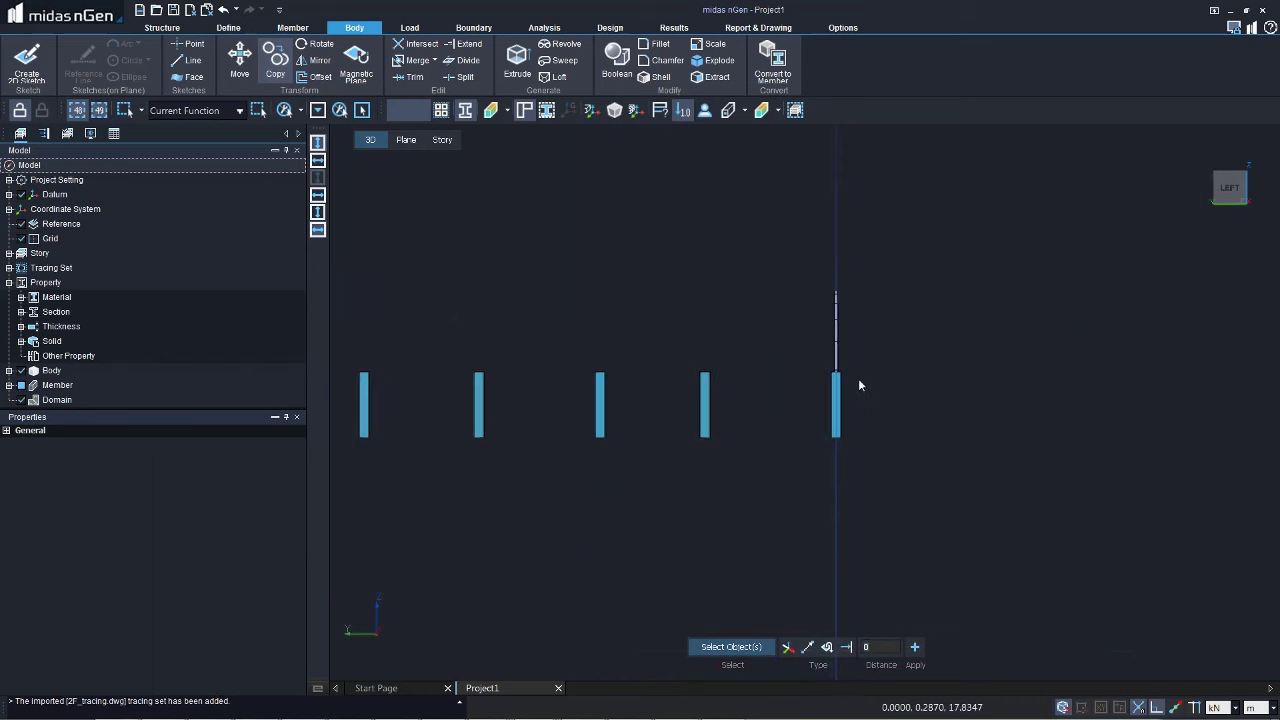
drag(798, 284, 862, 390)
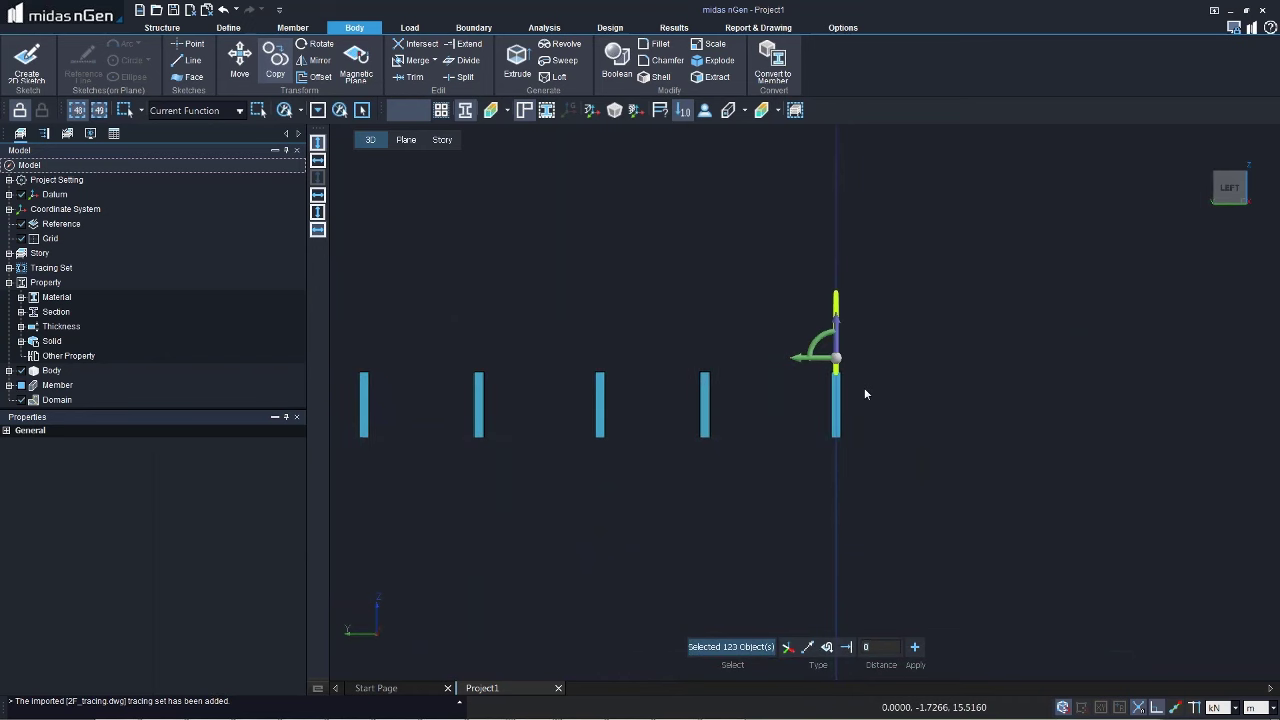
Step: Copy the selected trusses onto the next three column rows, using the first truss's end at the column top as the base point
scroll(864, 387, down, 3)
middle_drag(860, 392, 825, 530)
scroll(843, 404, up, 3)
click(824, 581)
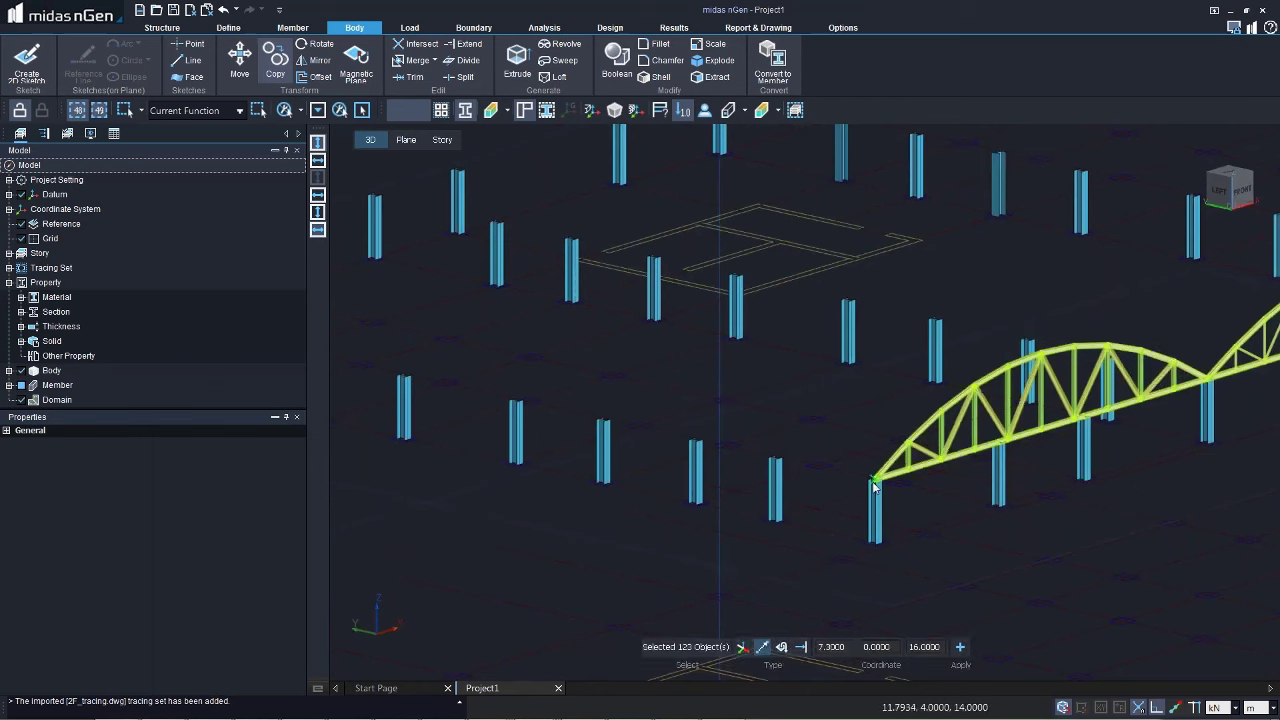
click(776, 459)
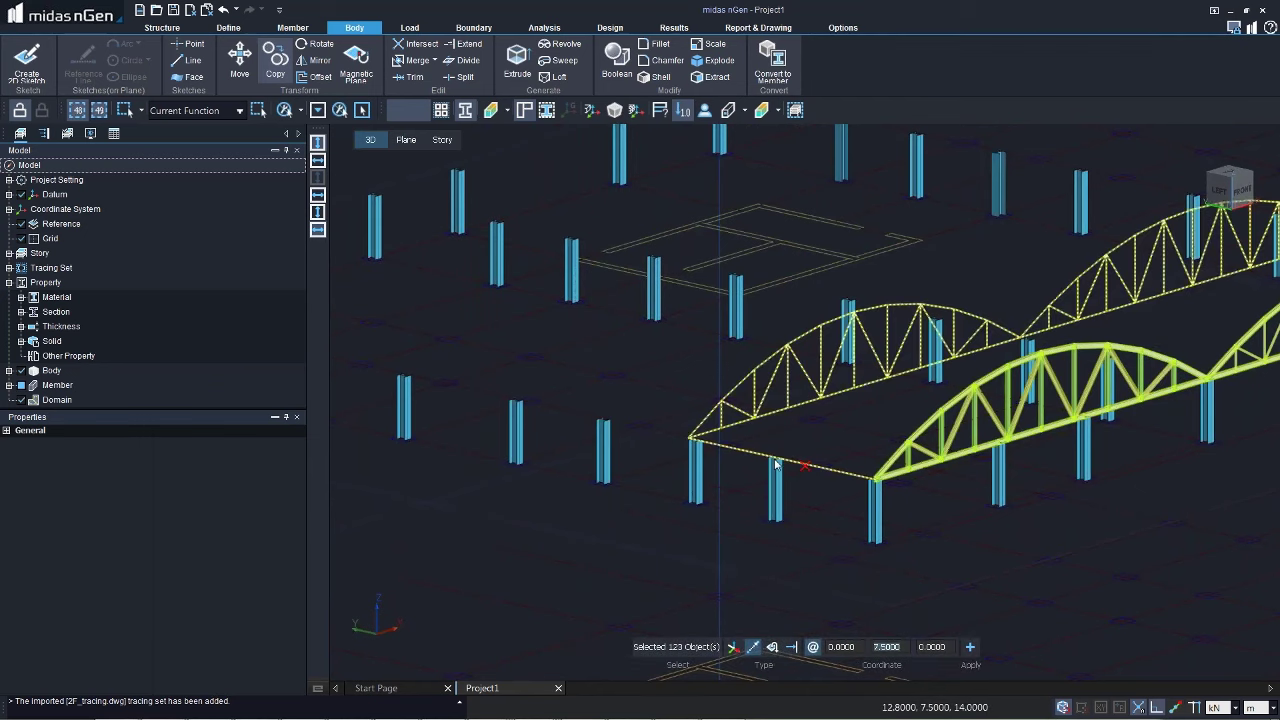
click(697, 447)
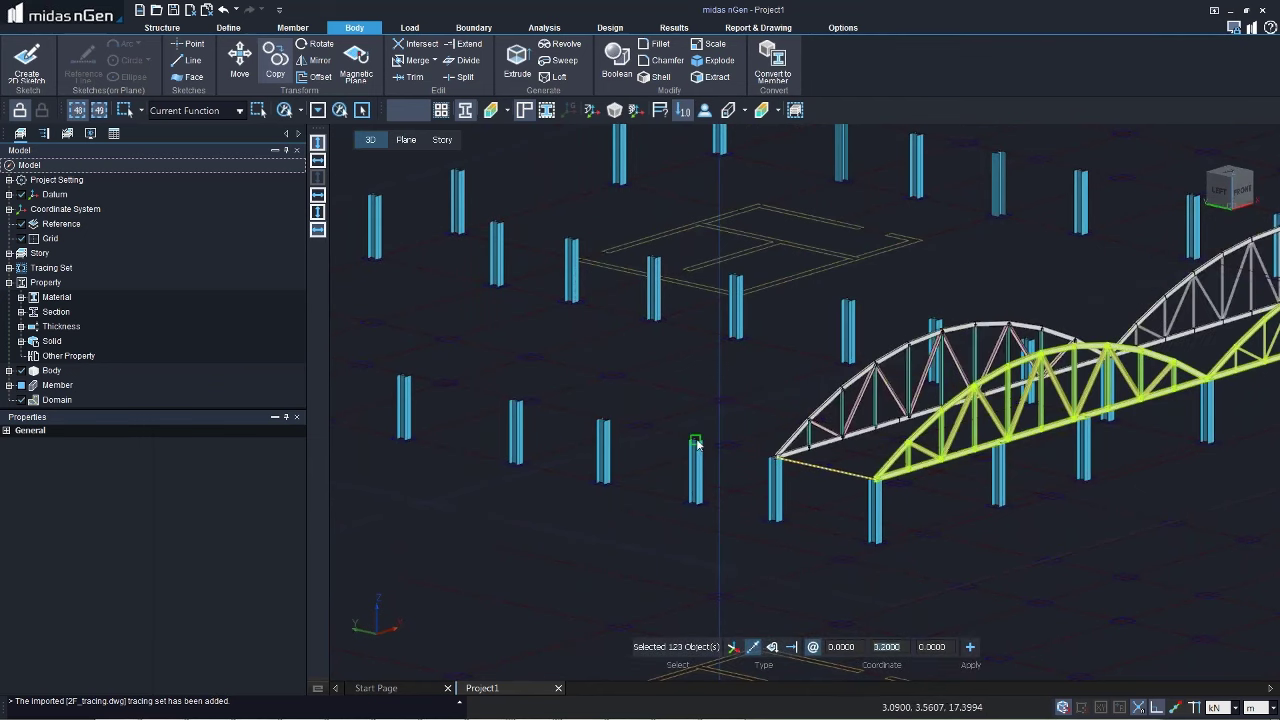
click(603, 428)
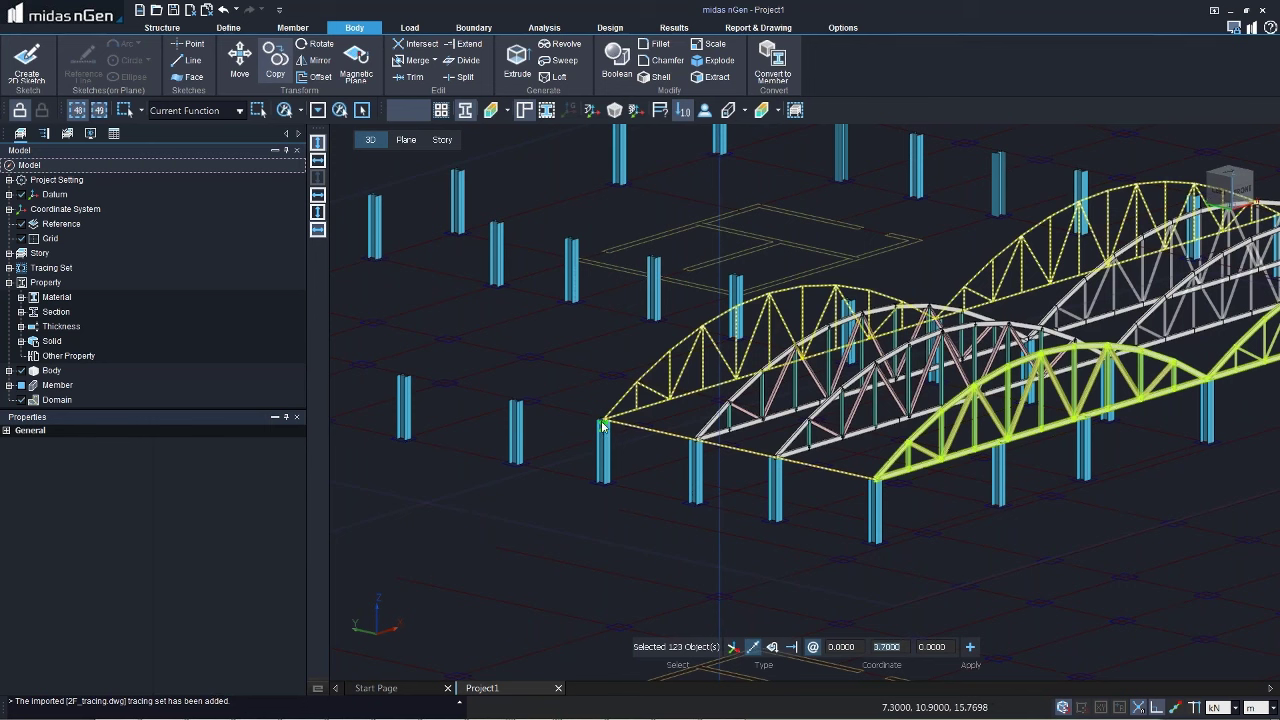
Step: Continue copying the trusses onto the column tops of the remaining rows, and end the Copy command
click(519, 406)
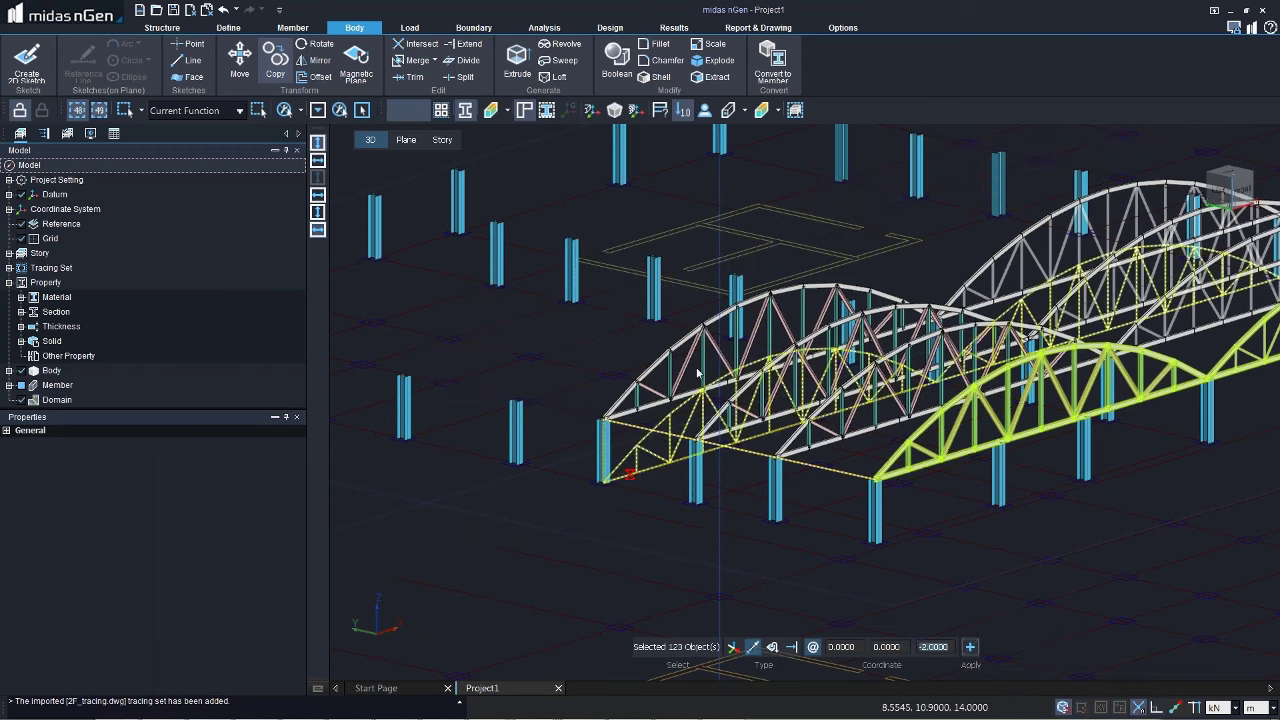
middle_drag(518, 403, 525, 410)
click(522, 402)
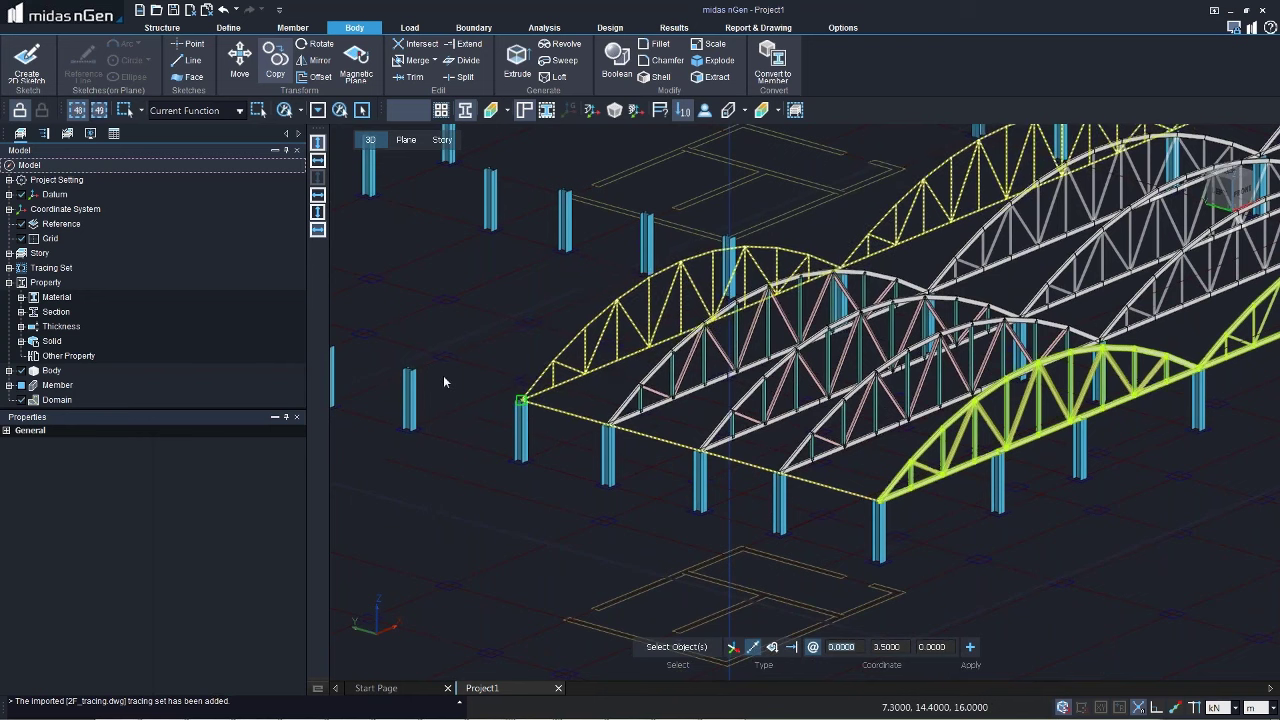
scroll(443, 381, down, 3)
scroll(750, 470, up, 3)
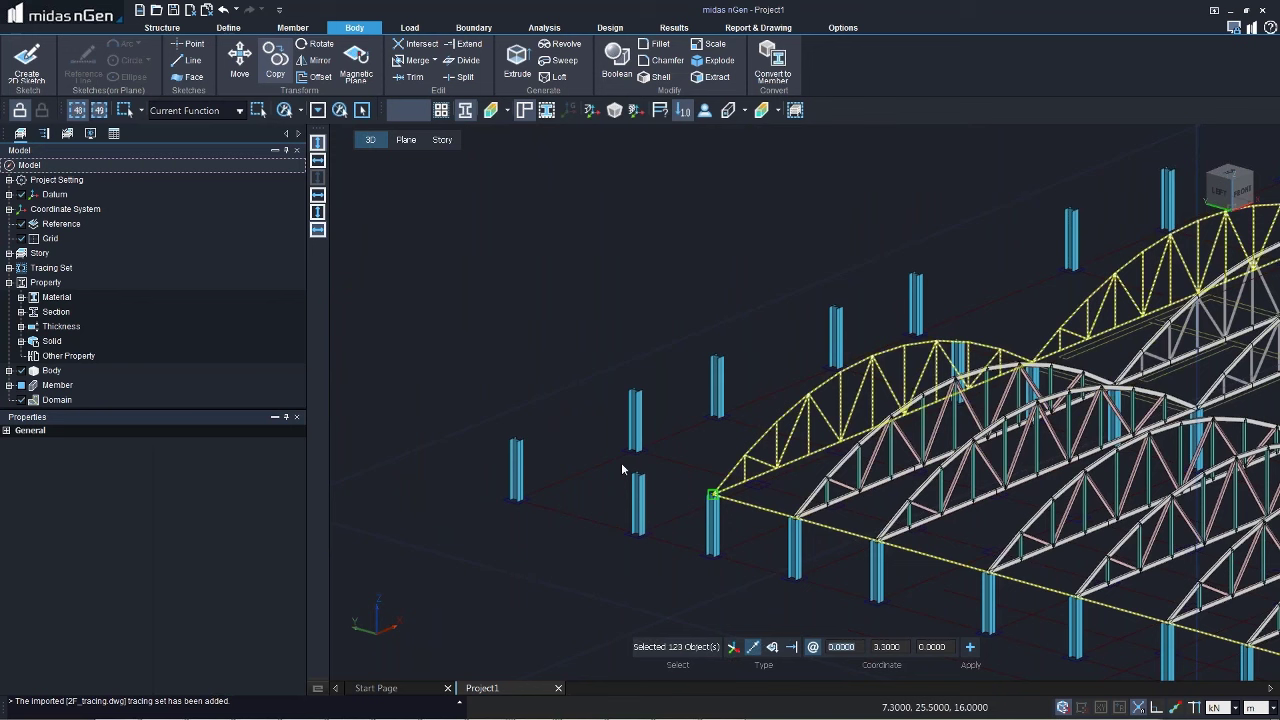
click(522, 412)
middle_drag(536, 367, 1050, 517)
key(Escape)
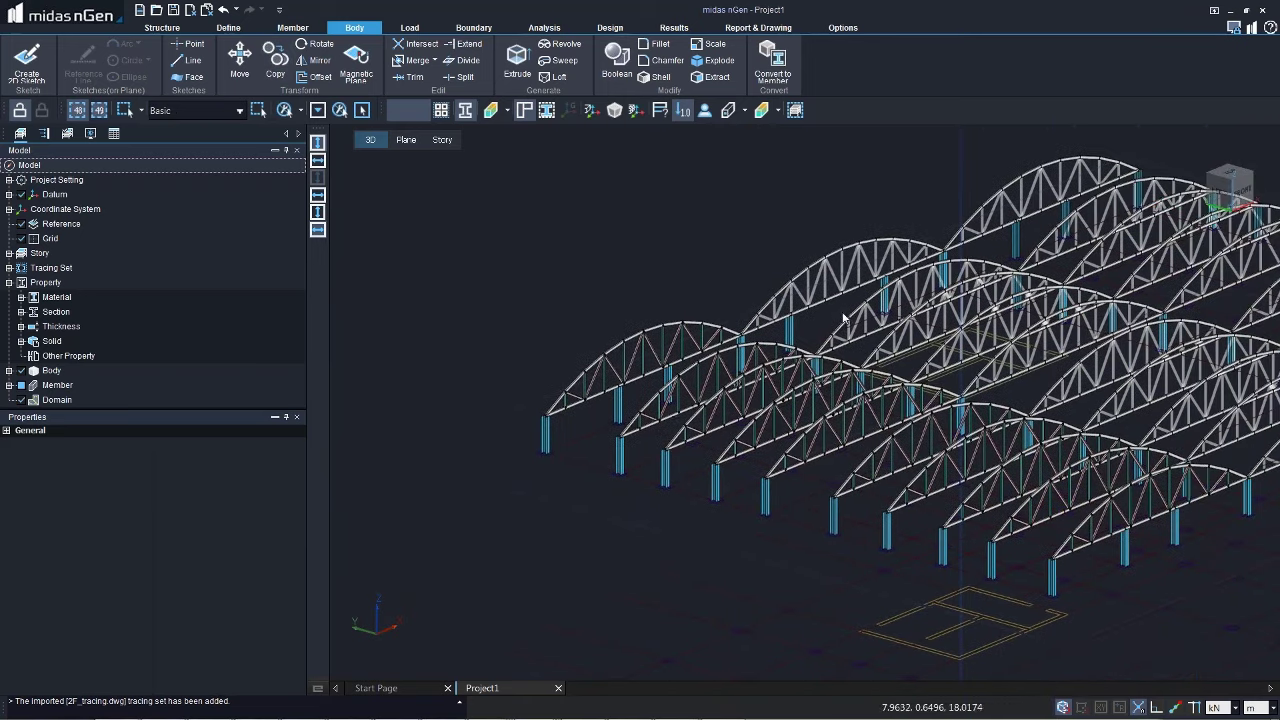
Step: Add a superstructure beam with section UB 305x127x37 (S275) along the column tops at the outer truss ends, from the first to the last row
click(292, 28)
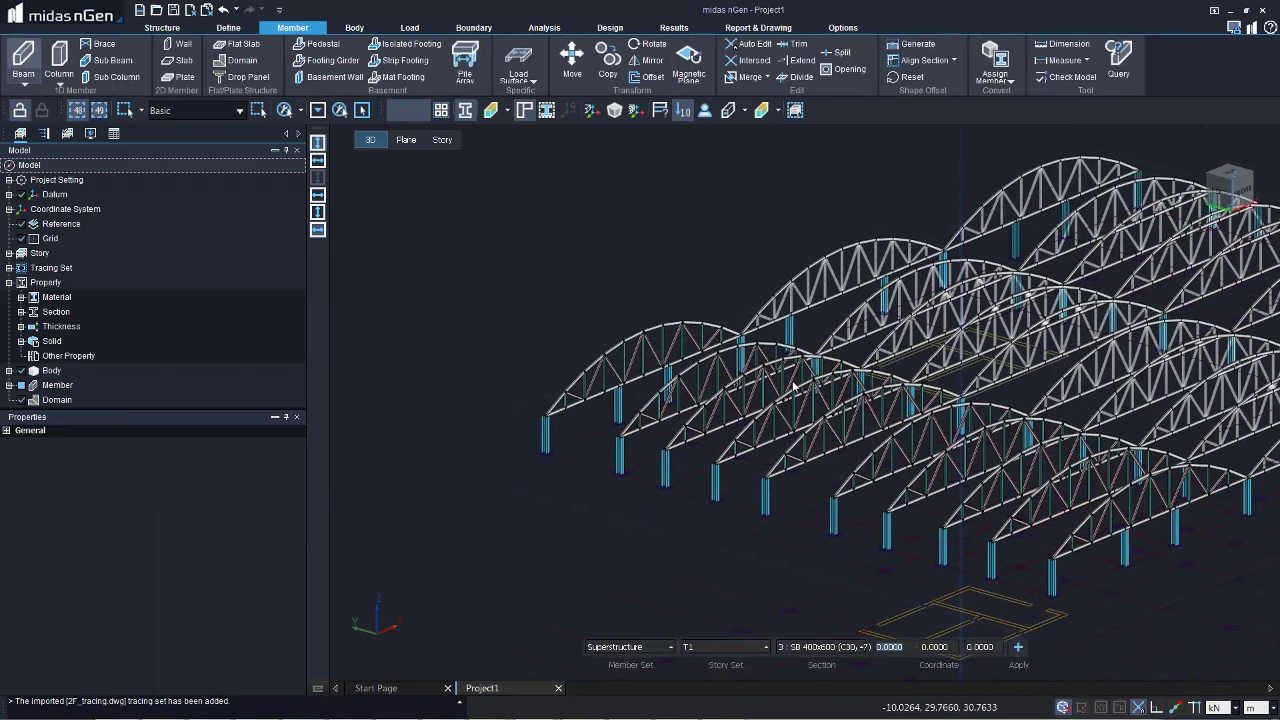
click(788, 648)
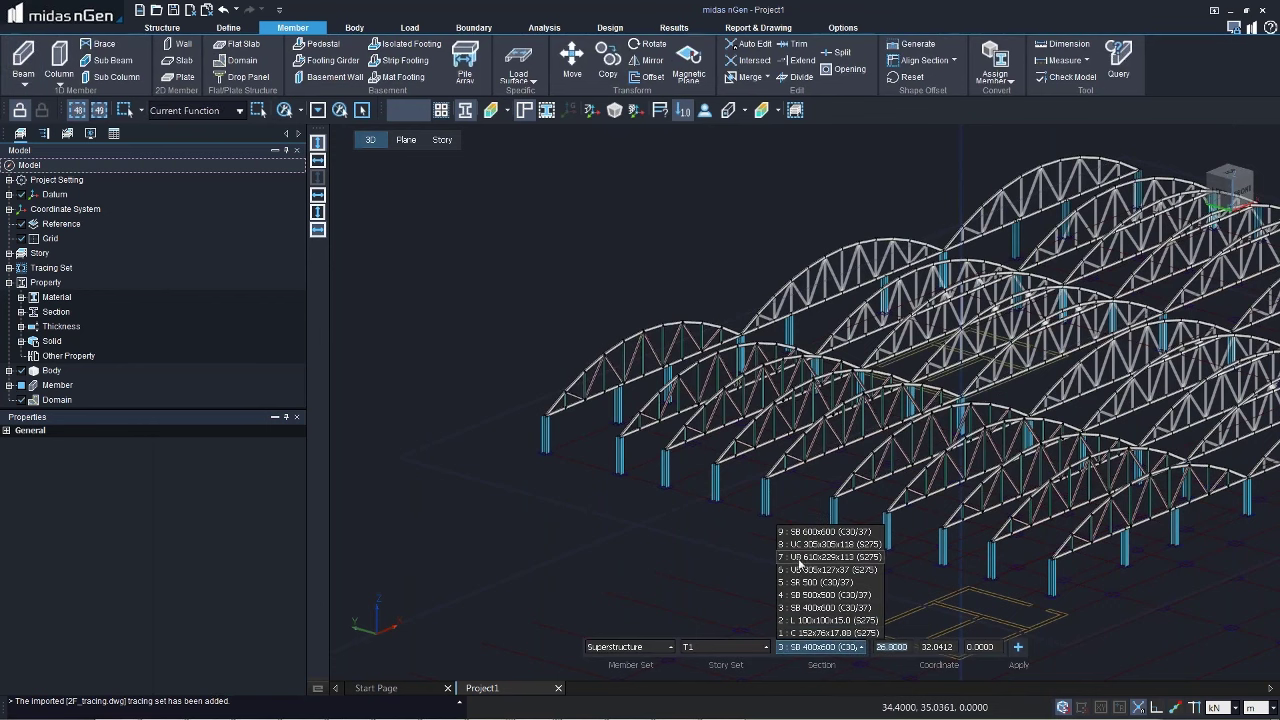
click(805, 570)
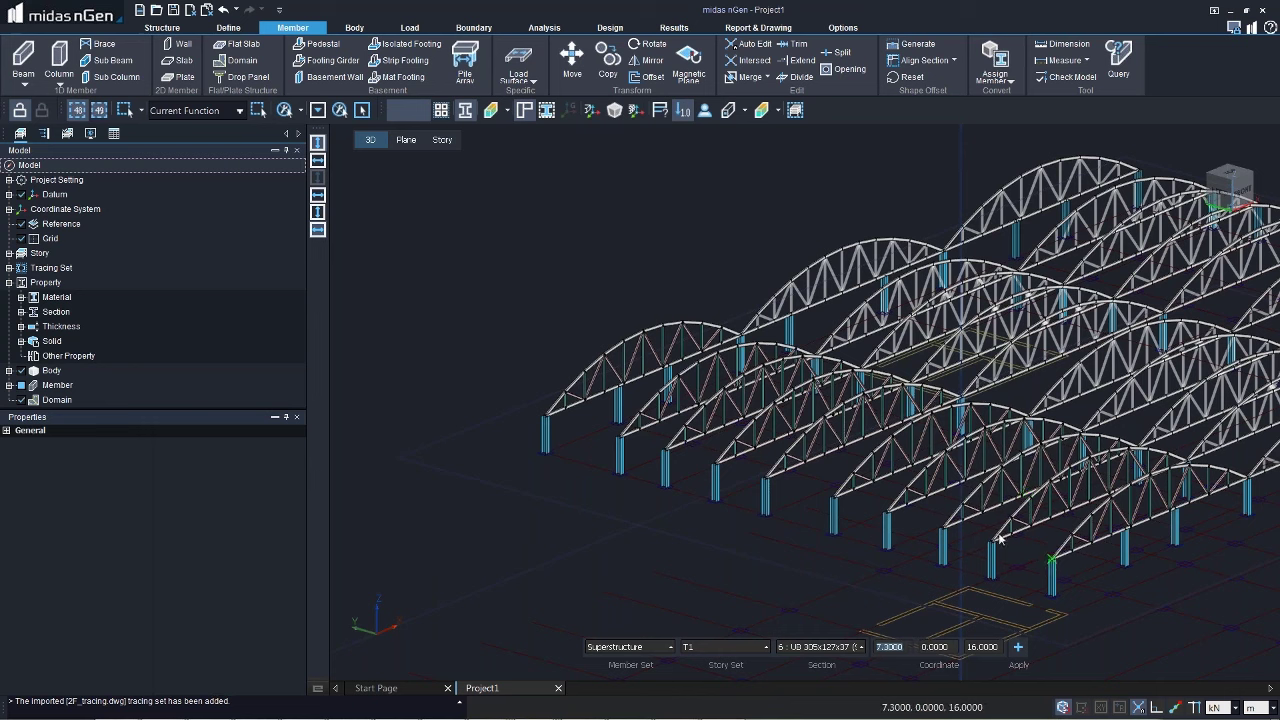
click(1048, 557)
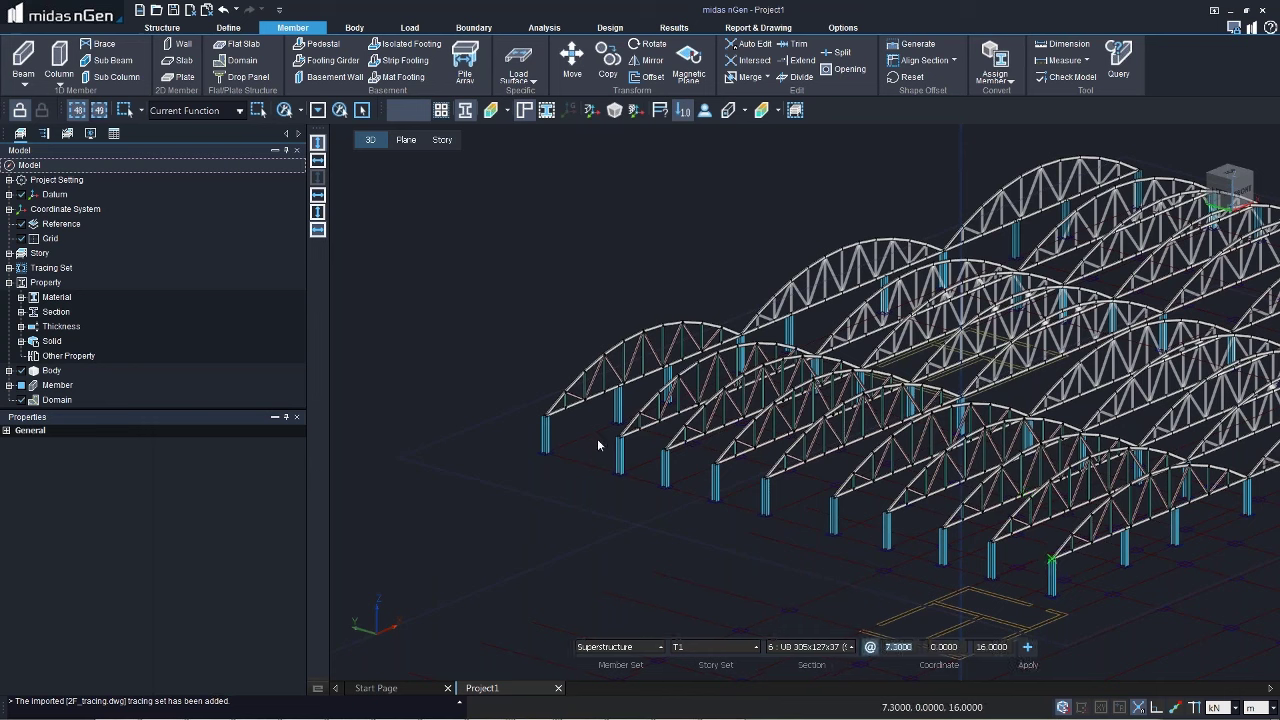
click(545, 418)
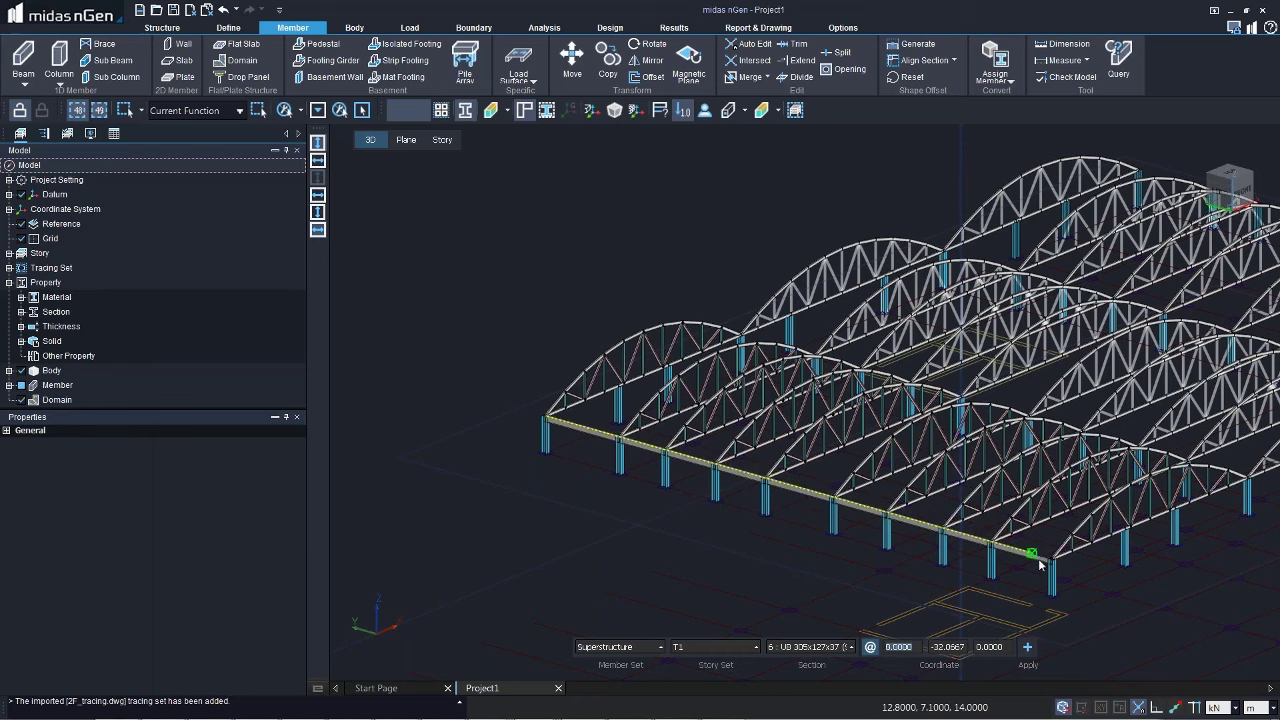
key(Escape)
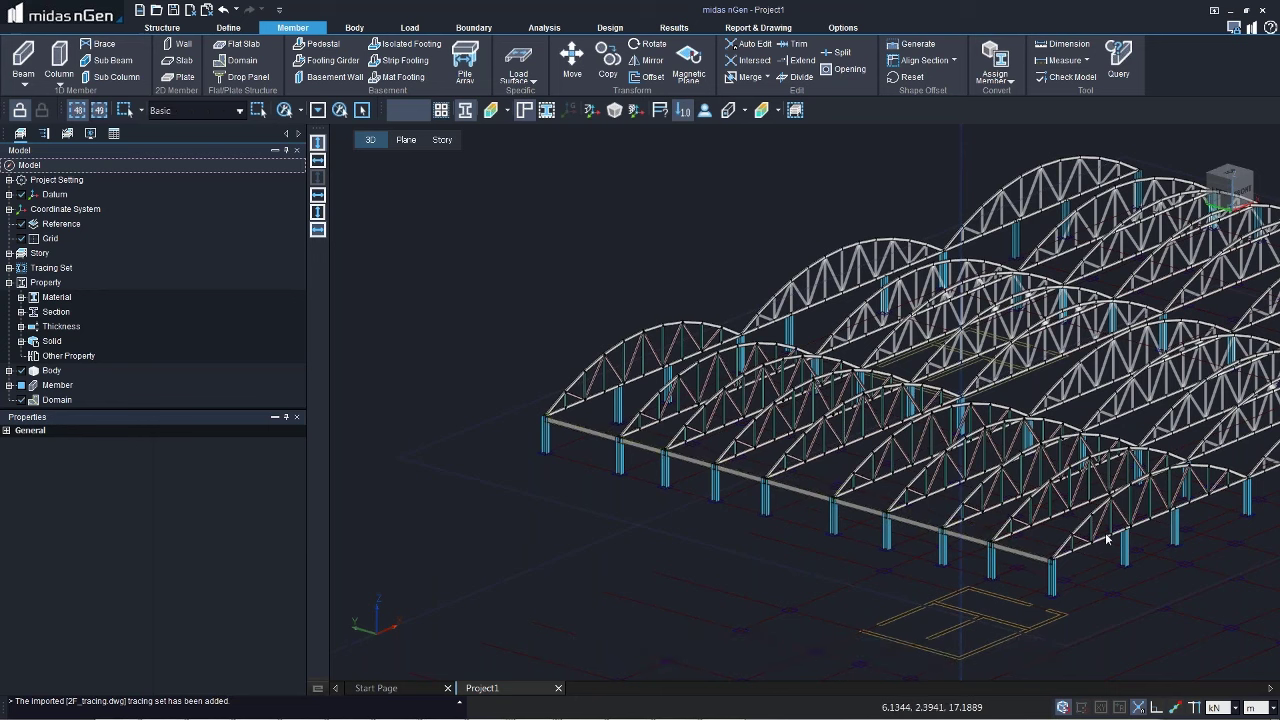
Step: Add a superstructure beam with section UB 305x127x37 along the second line of column tops, spanning all truss rows
mouse_move(915, 558)
middle_down()
mouse_move(893, 566)
mouse_move(1097, 491)
middle_up()
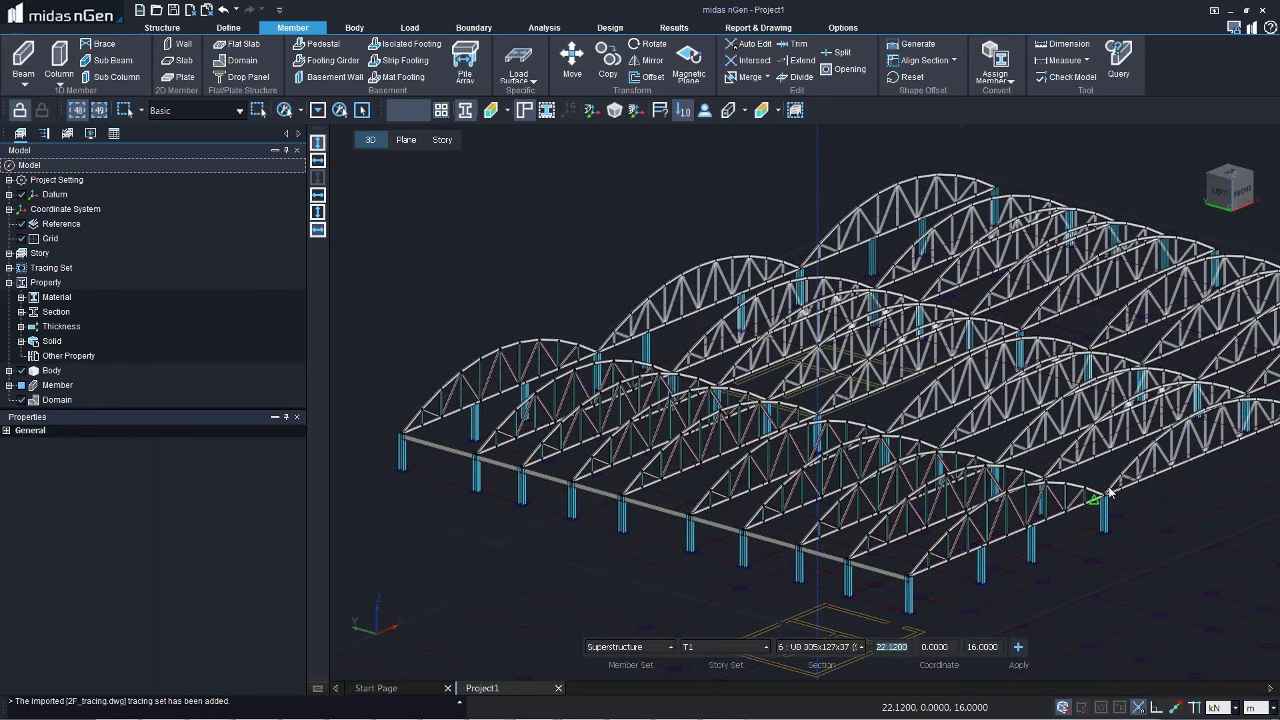
click(1108, 491)
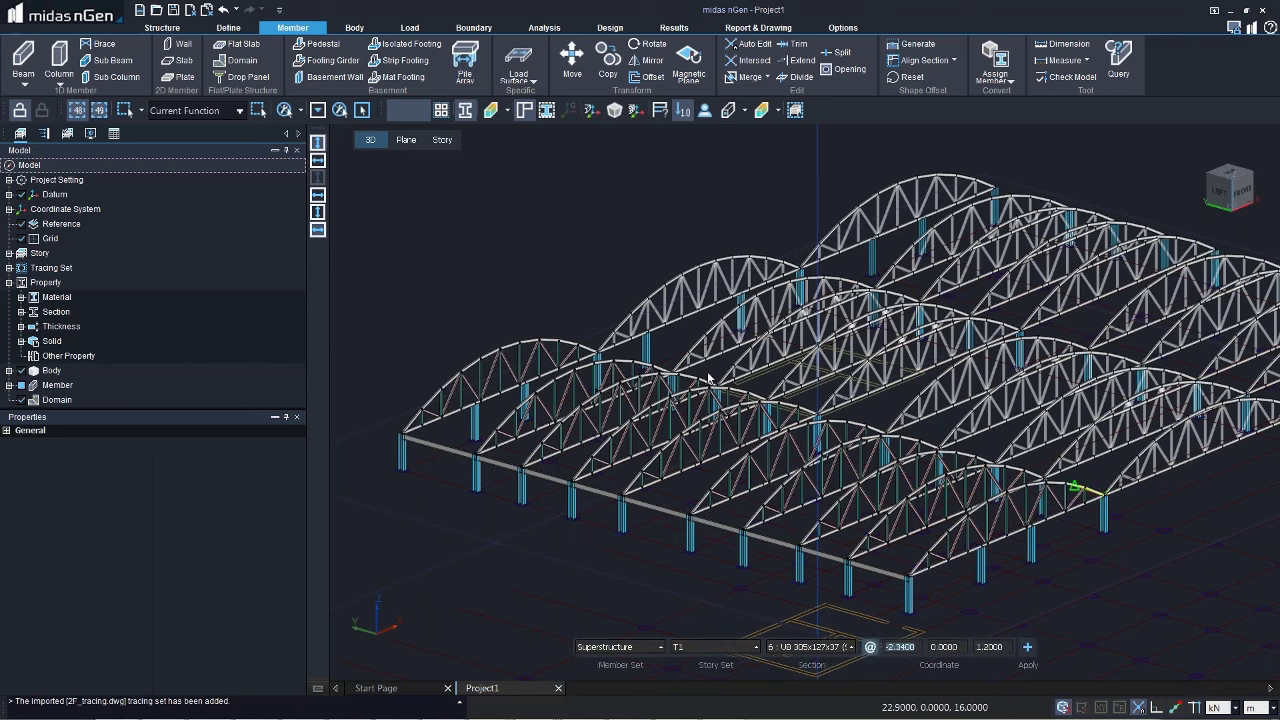
click(625, 330)
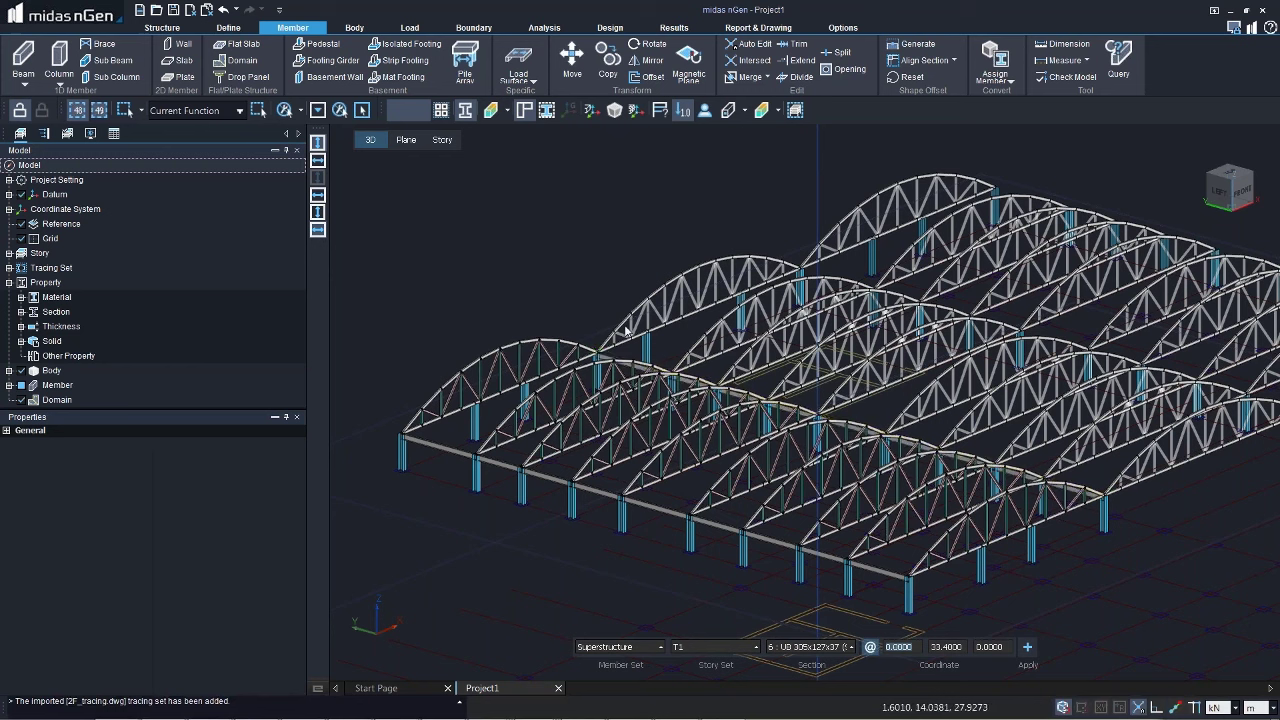
key(Escape)
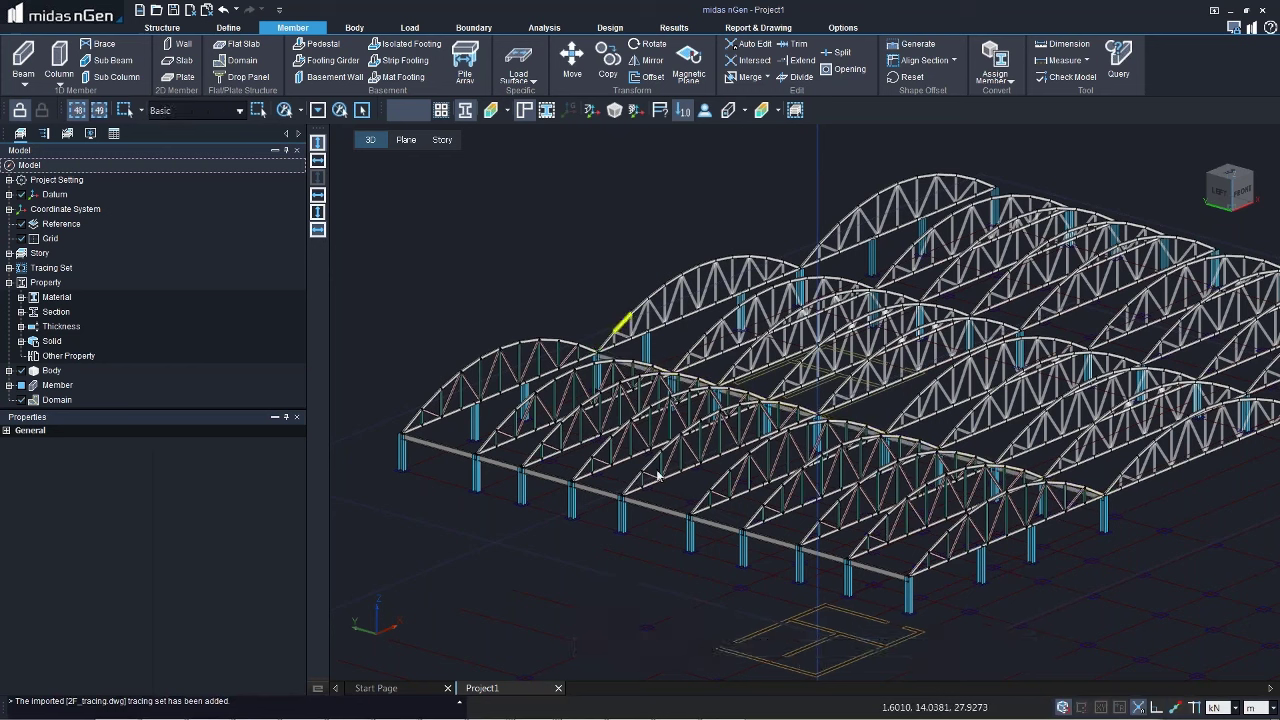
key(Return)
click(818, 647)
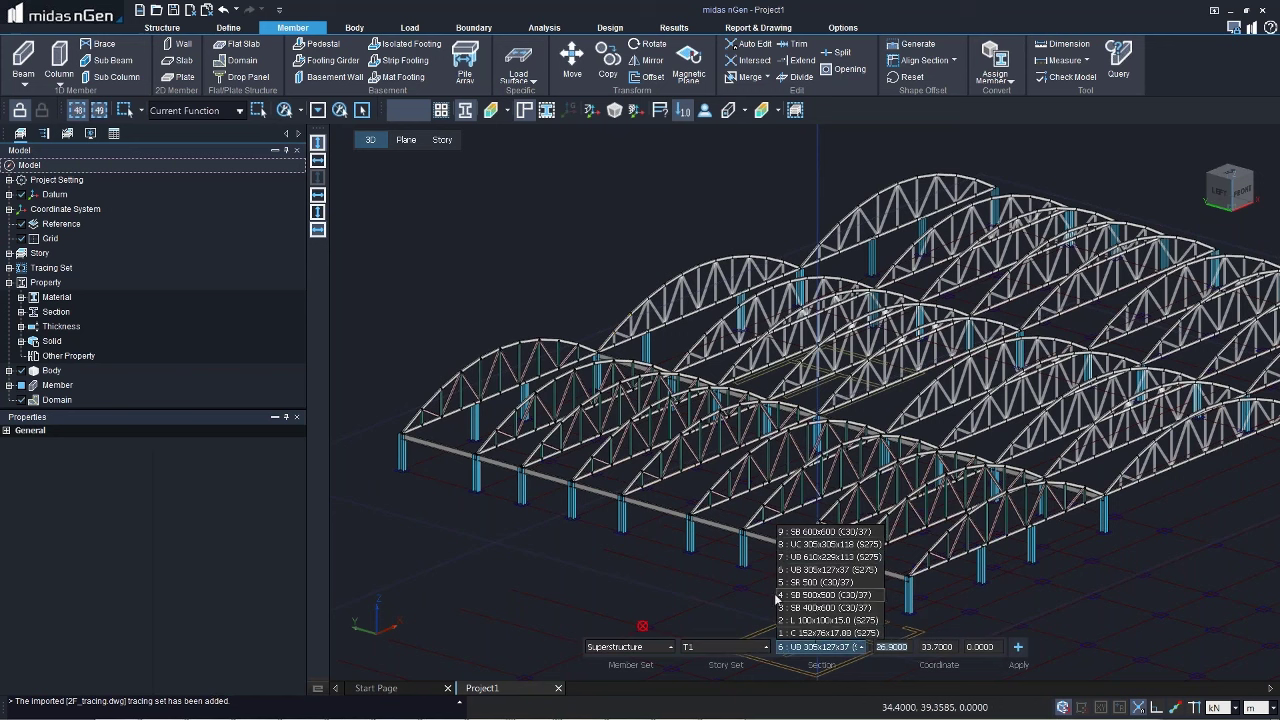
key(Escape)
Step: Begin a new section definition from the steel section templates and set its code to BS4-93
right_click(50, 312)
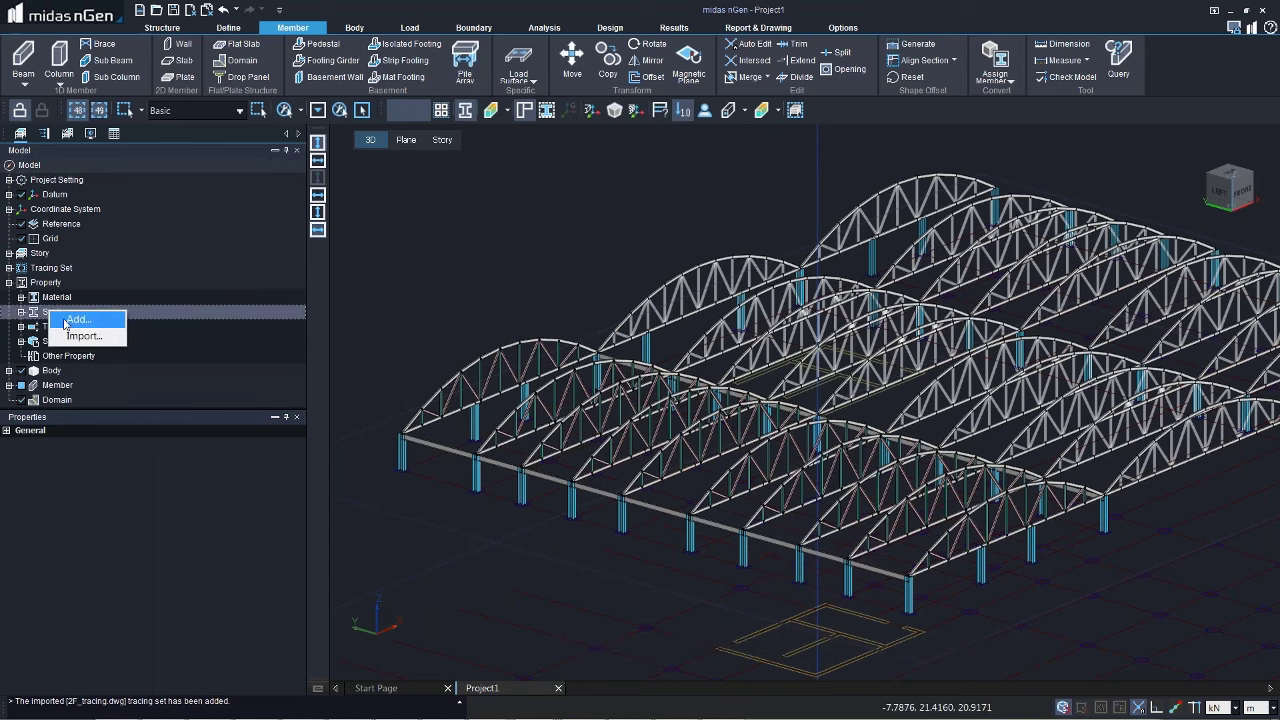
click(66, 321)
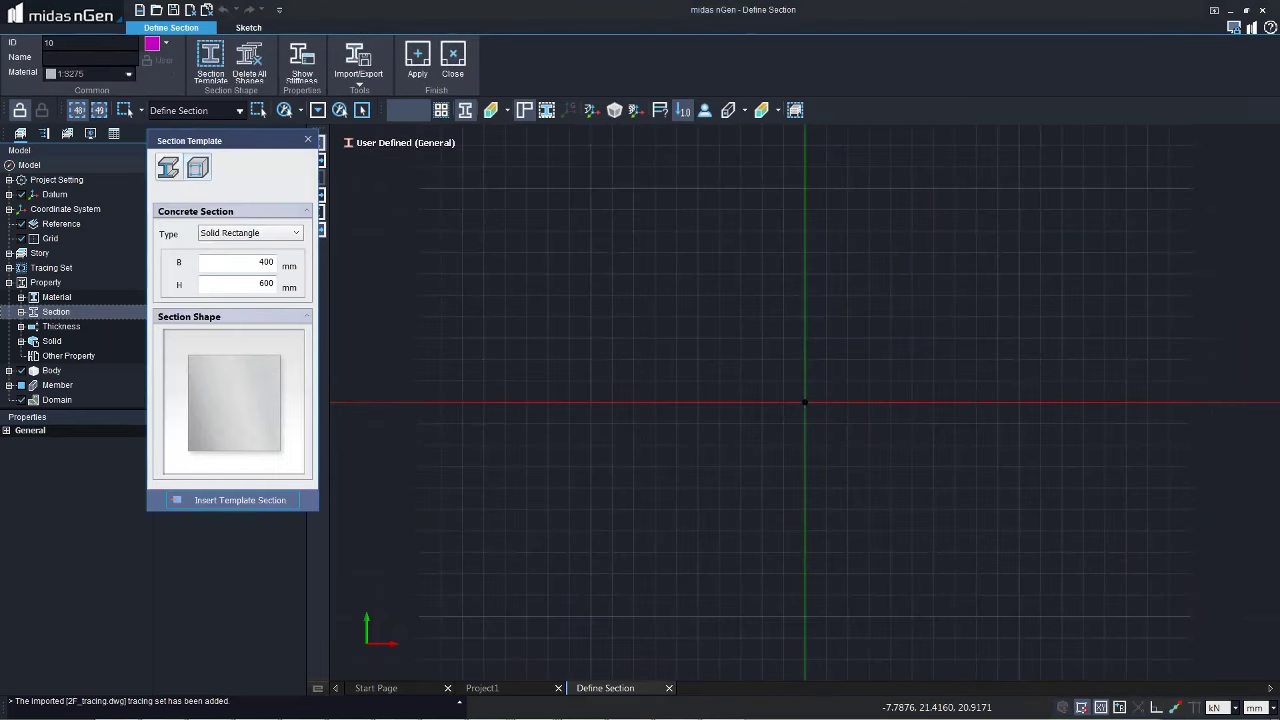
click(170, 169)
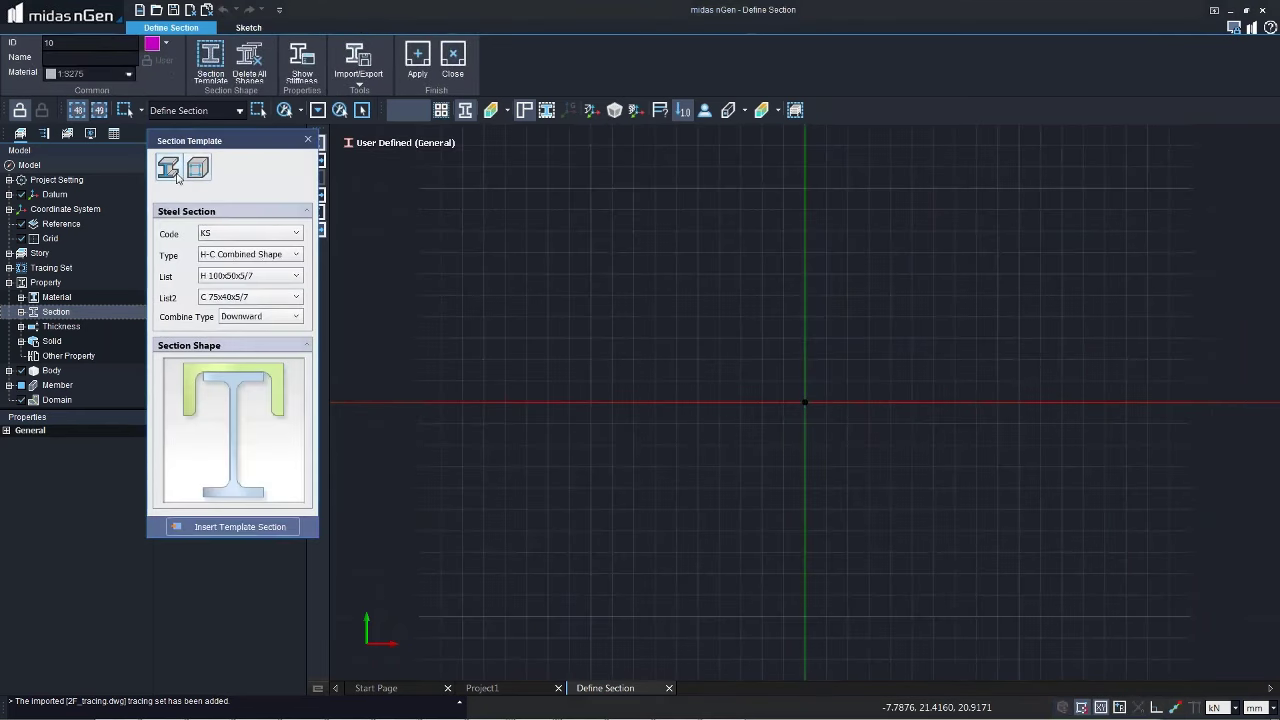
click(224, 241)
click(224, 241)
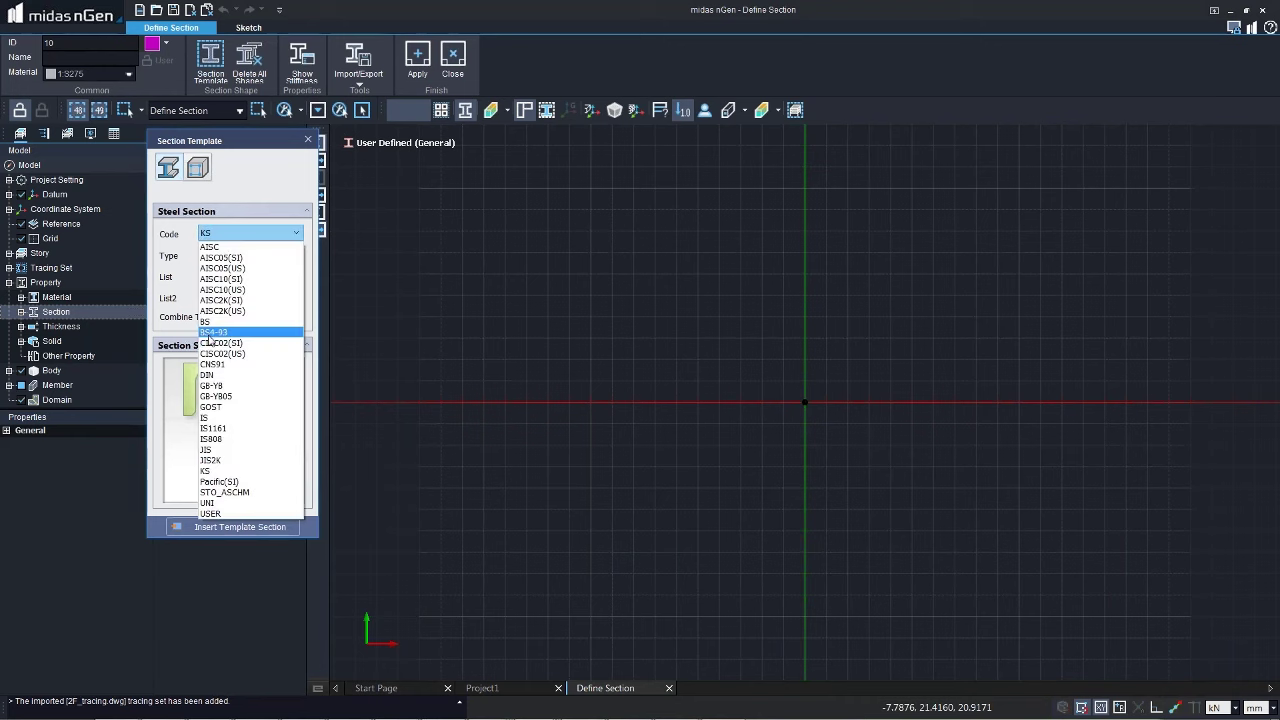
click(210, 333)
click(222, 237)
click(222, 237)
Step: Choose the Channel type with size PFC 100x50x10, insert the template section, and apply it to the project
click(226, 255)
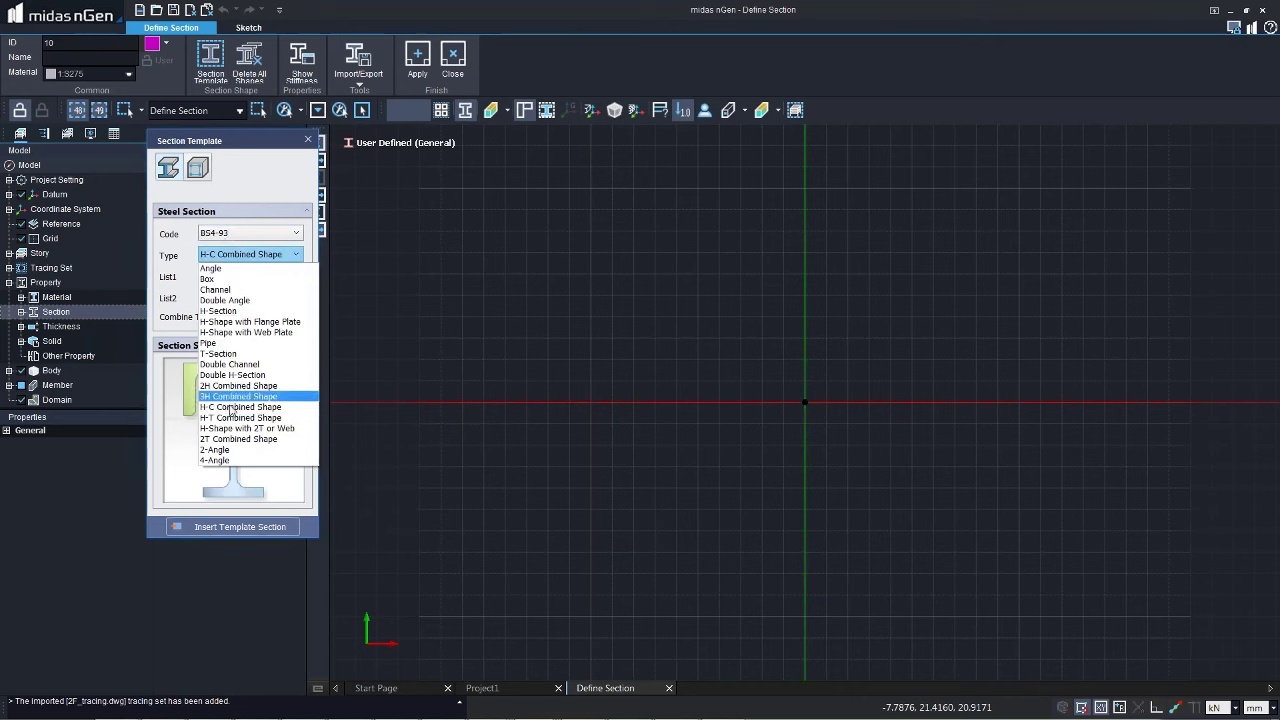
click(243, 290)
click(241, 275)
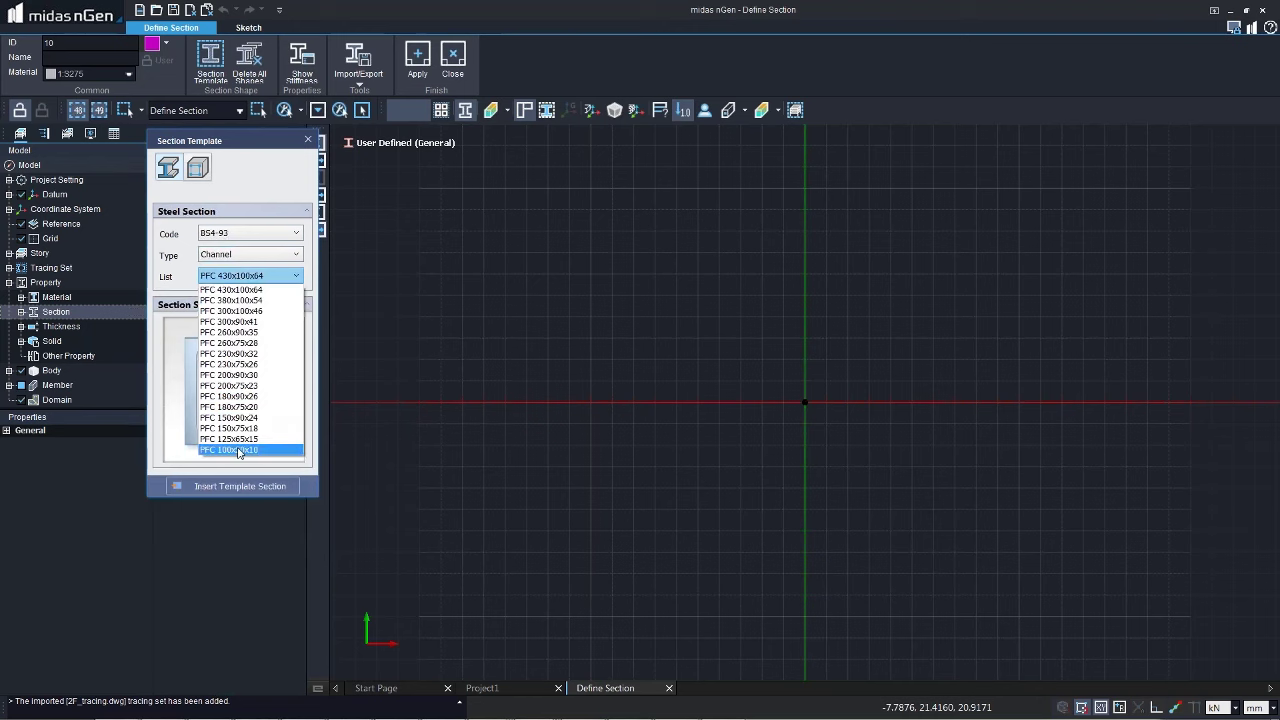
click(240, 451)
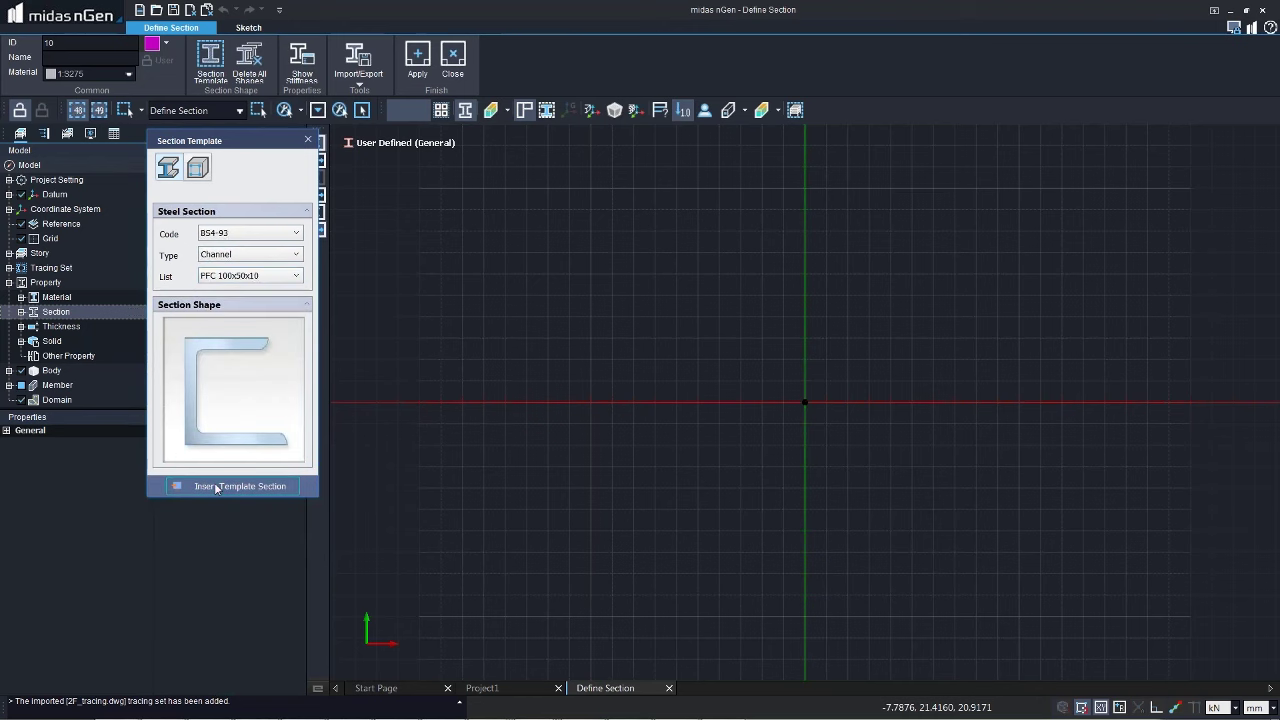
click(216, 487)
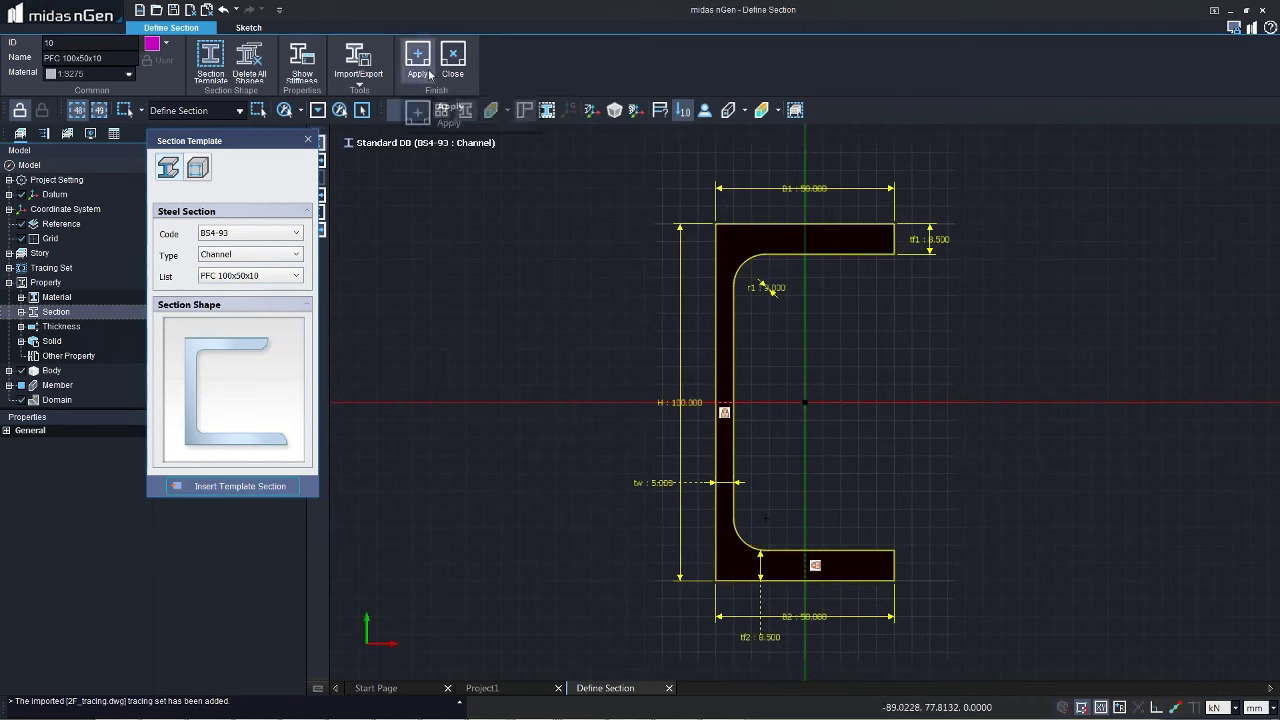
click(418, 62)
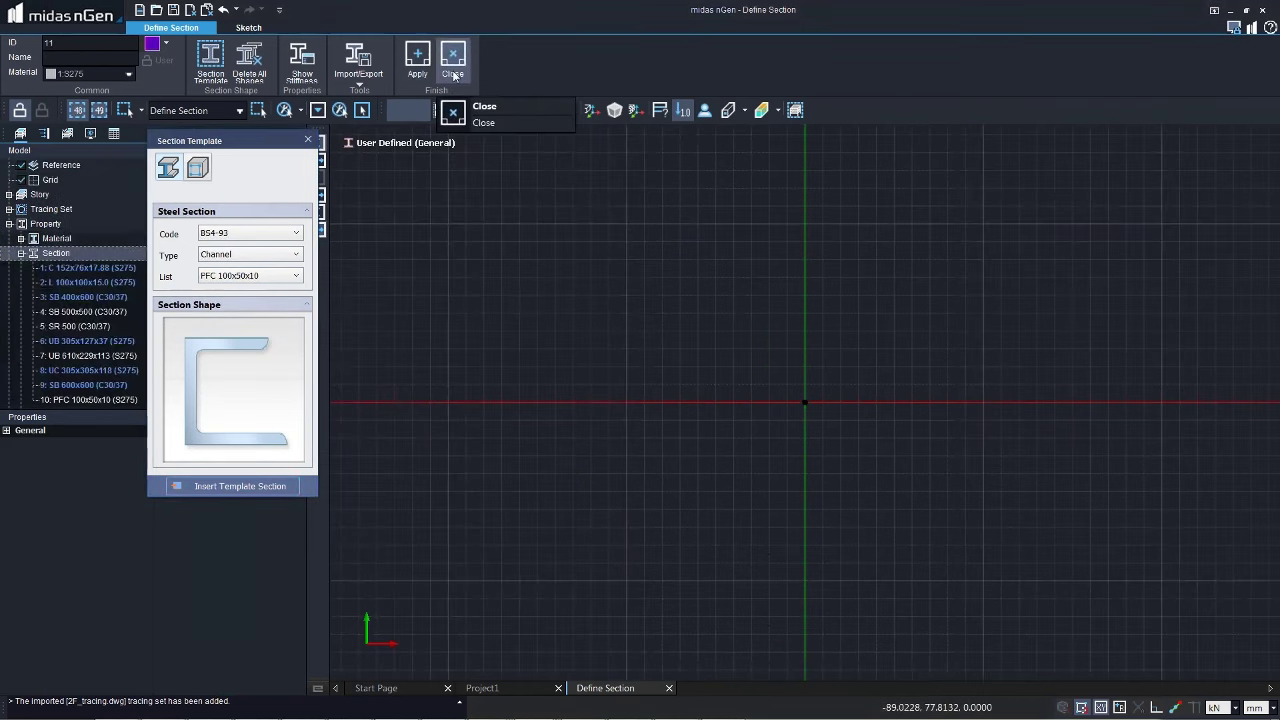
Step: Sketch a closed irregular six-sided outline around the origin with the Line tool as a user-defined section
click(240, 28)
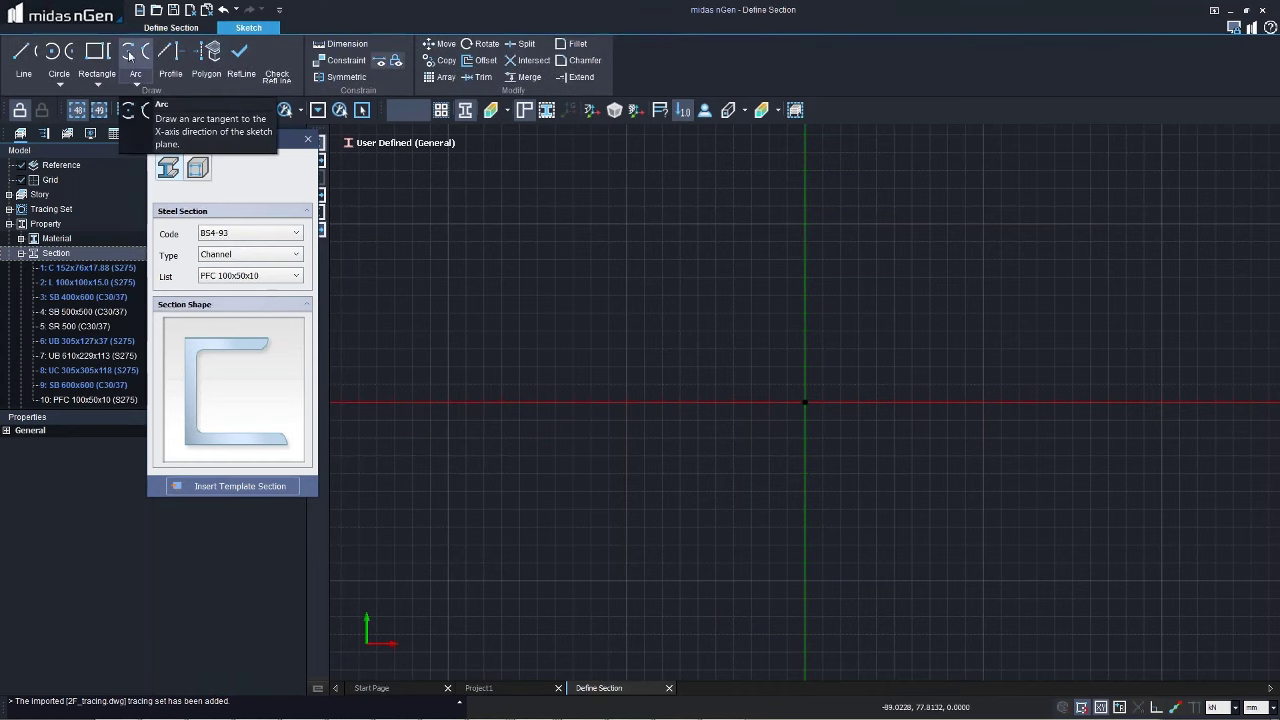
click(22, 55)
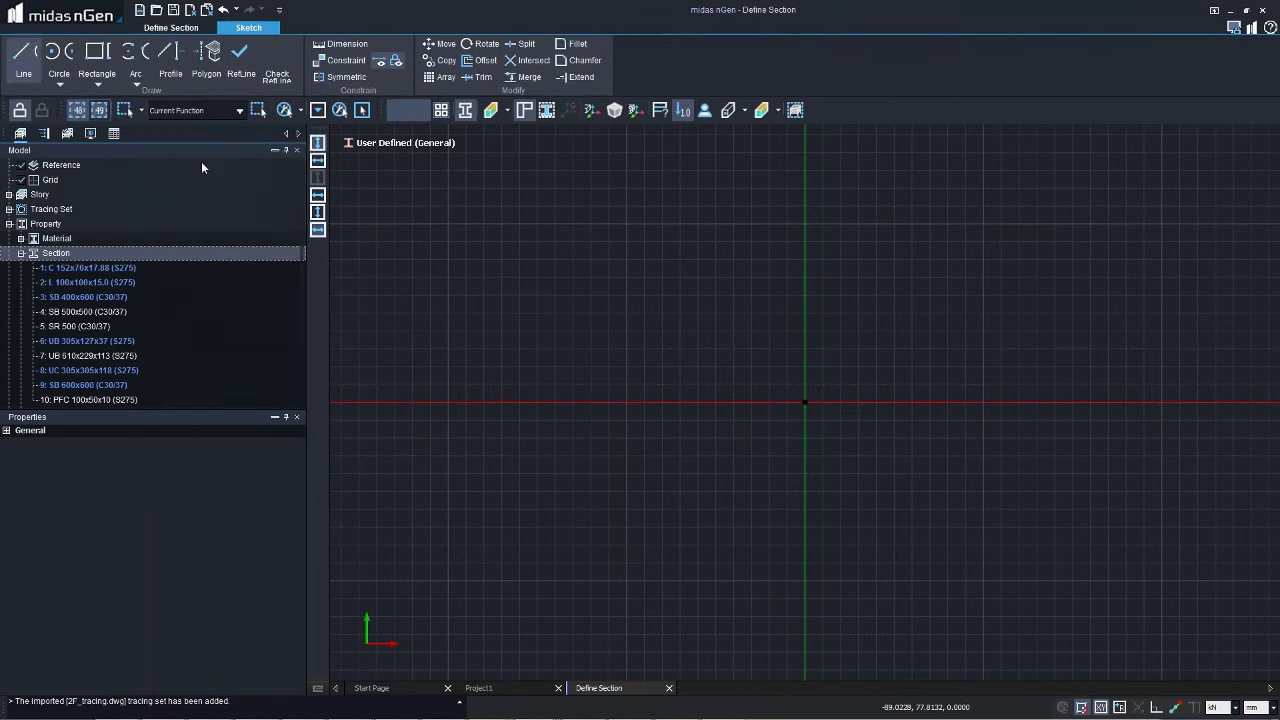
click(752, 402)
click(786, 350)
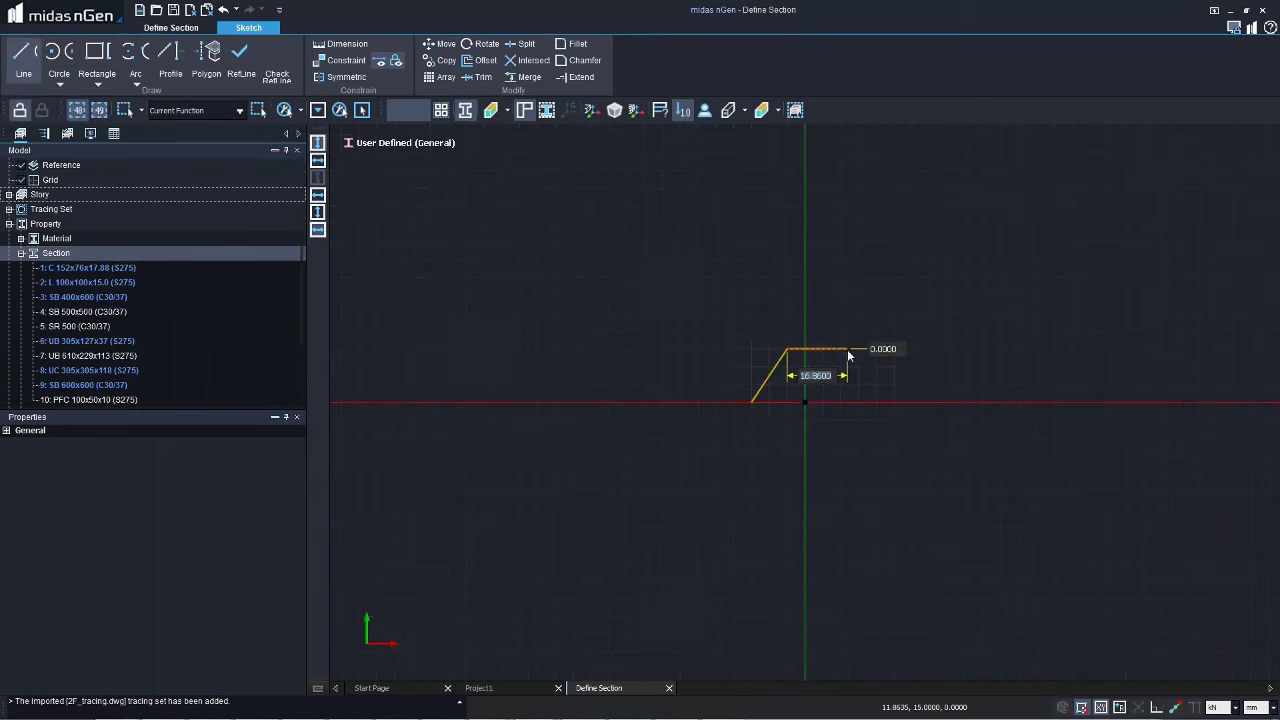
click(848, 349)
click(946, 437)
click(843, 591)
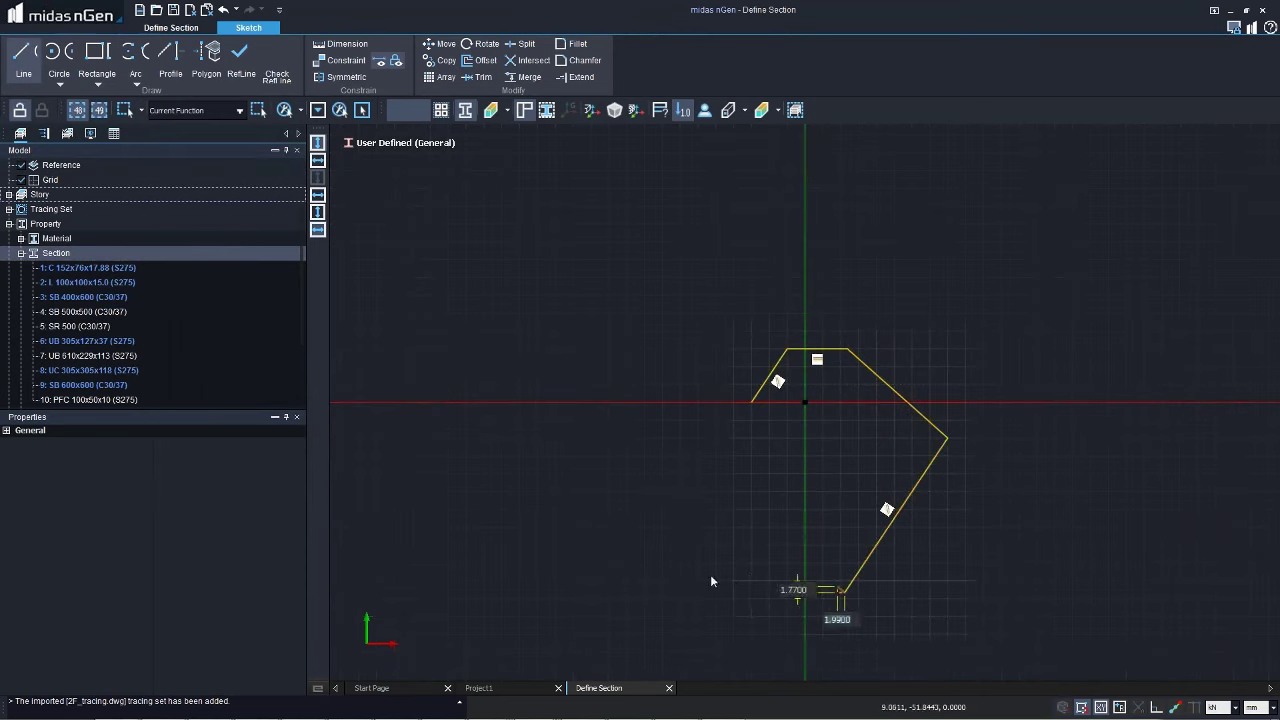
click(752, 403)
key(Escape)
Step: Turn the sketched outline into a filled section shape, and return to the Project1 model without applying it
drag(602, 252, 1017, 647)
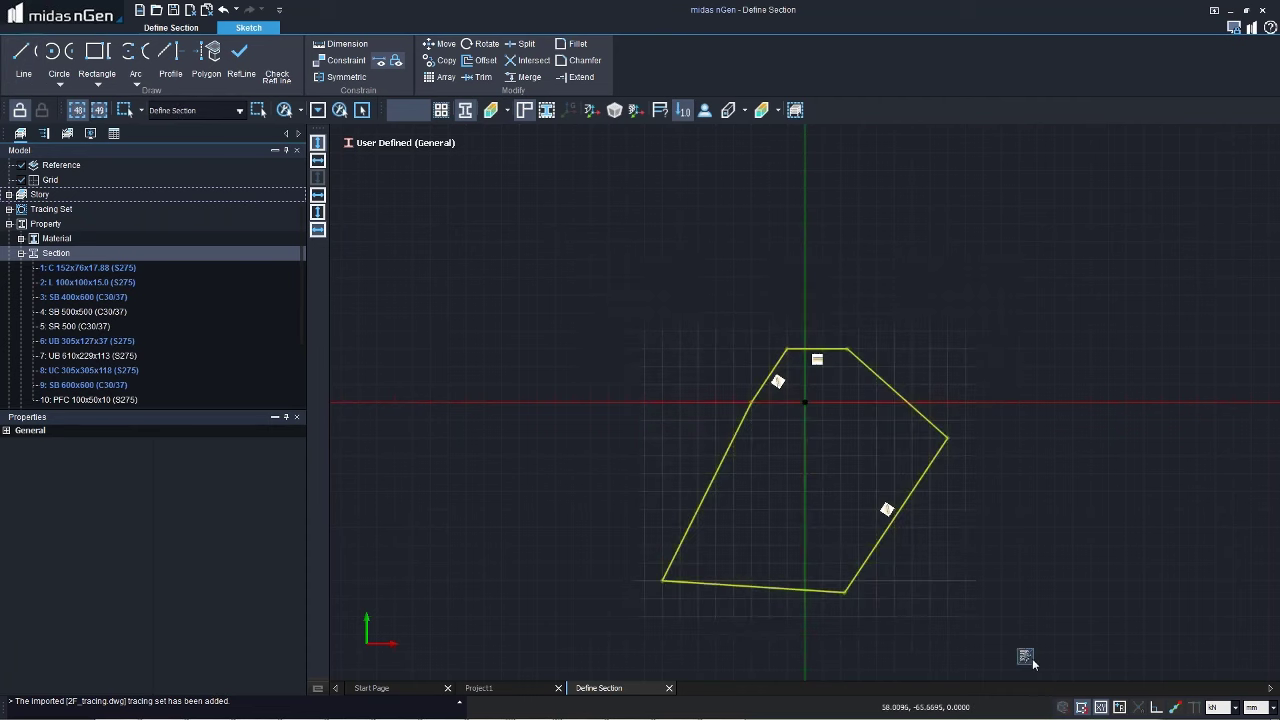
click(1027, 657)
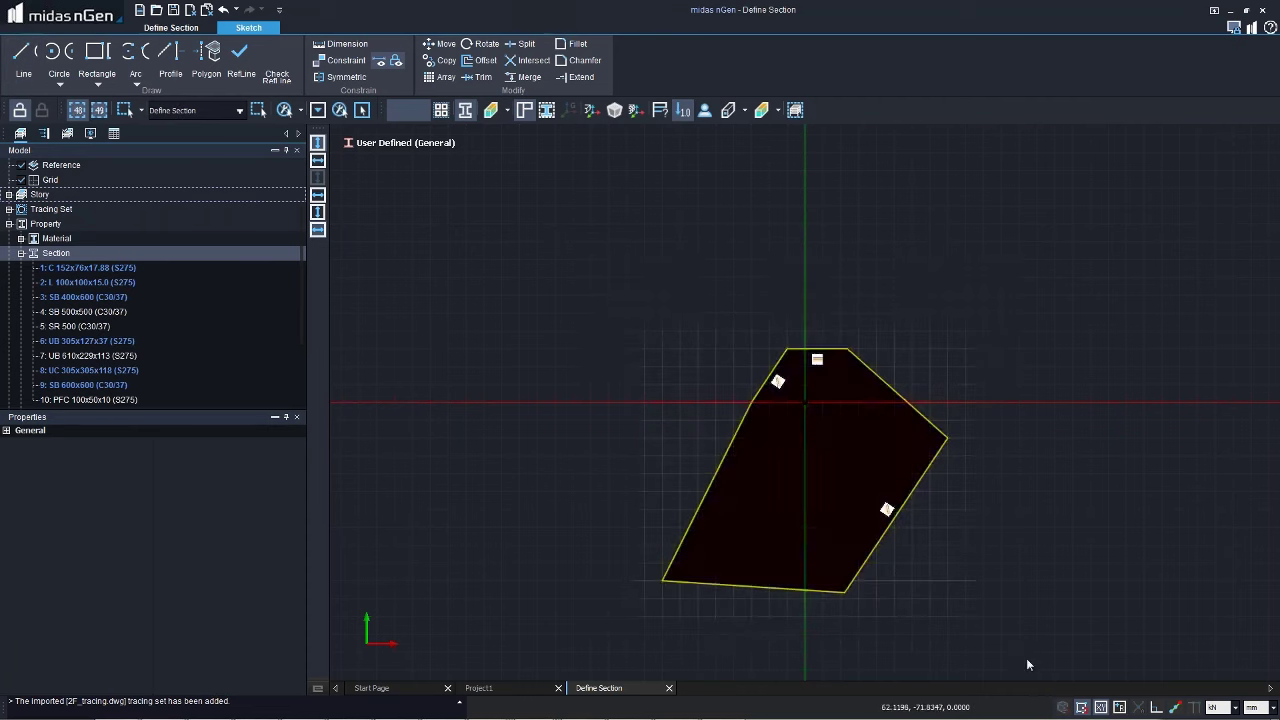
click(940, 522)
click(171, 27)
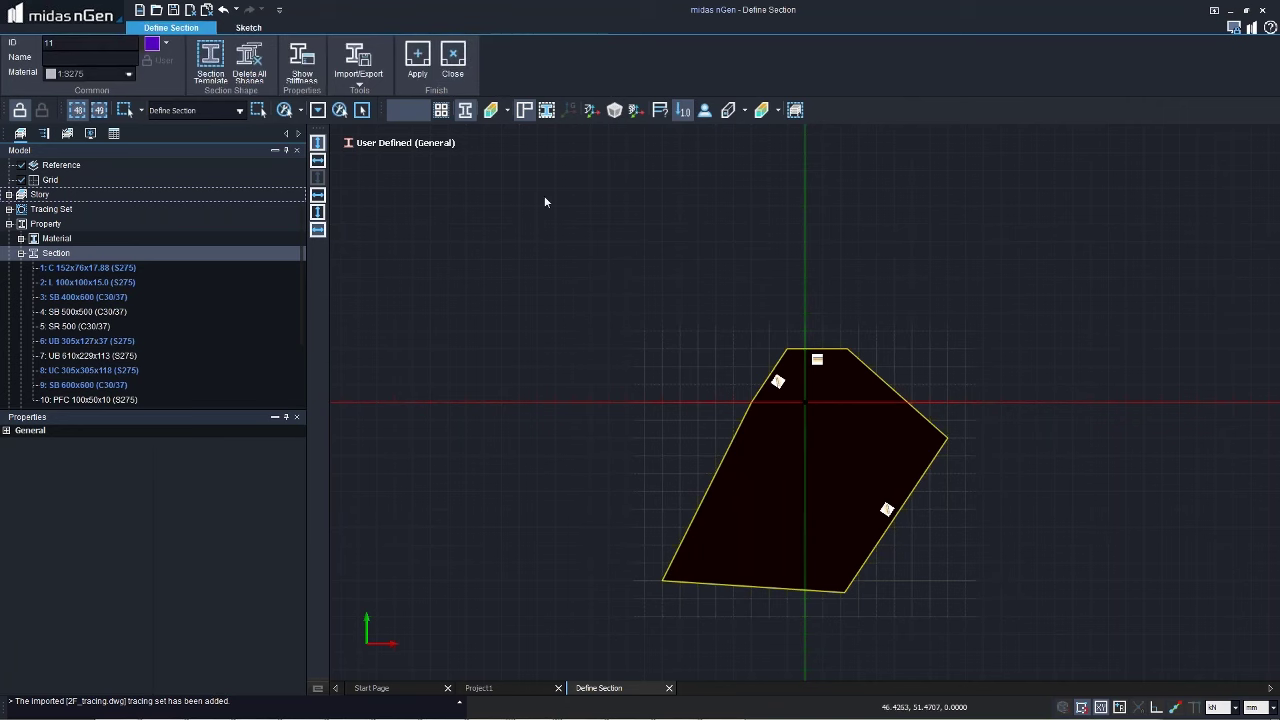
key(ctrl+Tab)
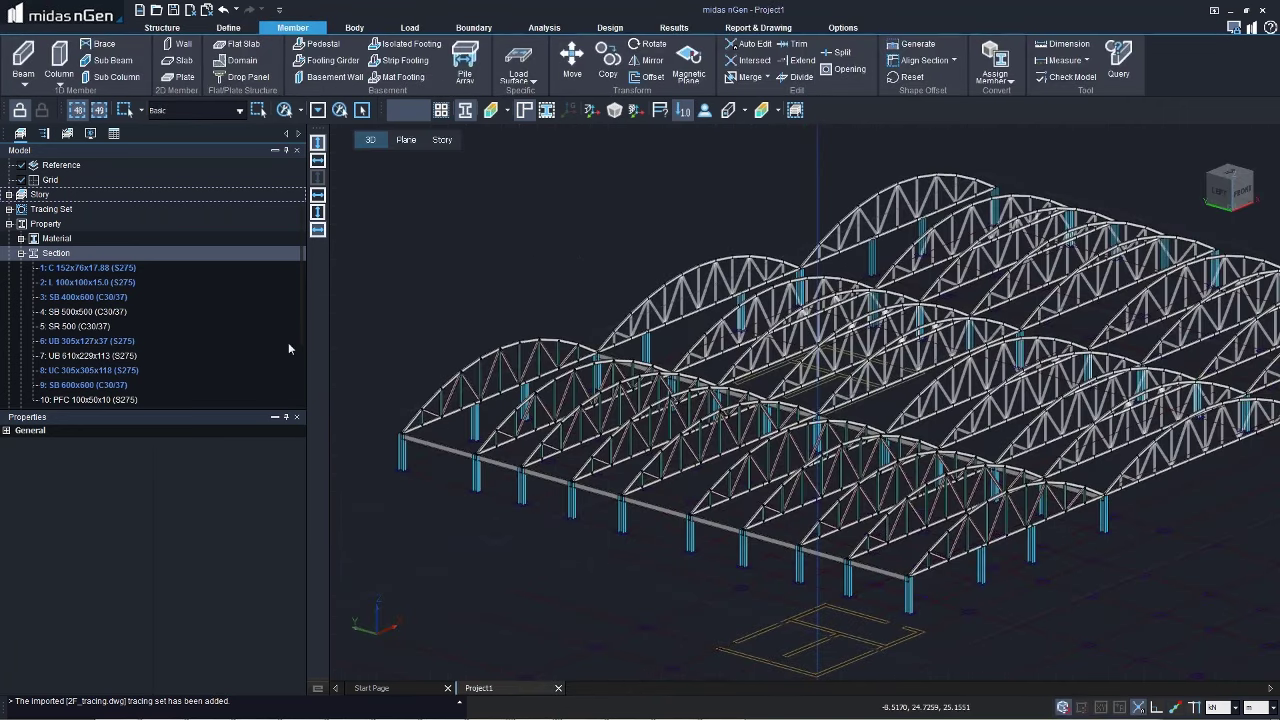
Step: Add a sub beam with section PFC 100x50x10 across the first top-chord nodes of the outer trusses, from the first to the last row
click(23, 58)
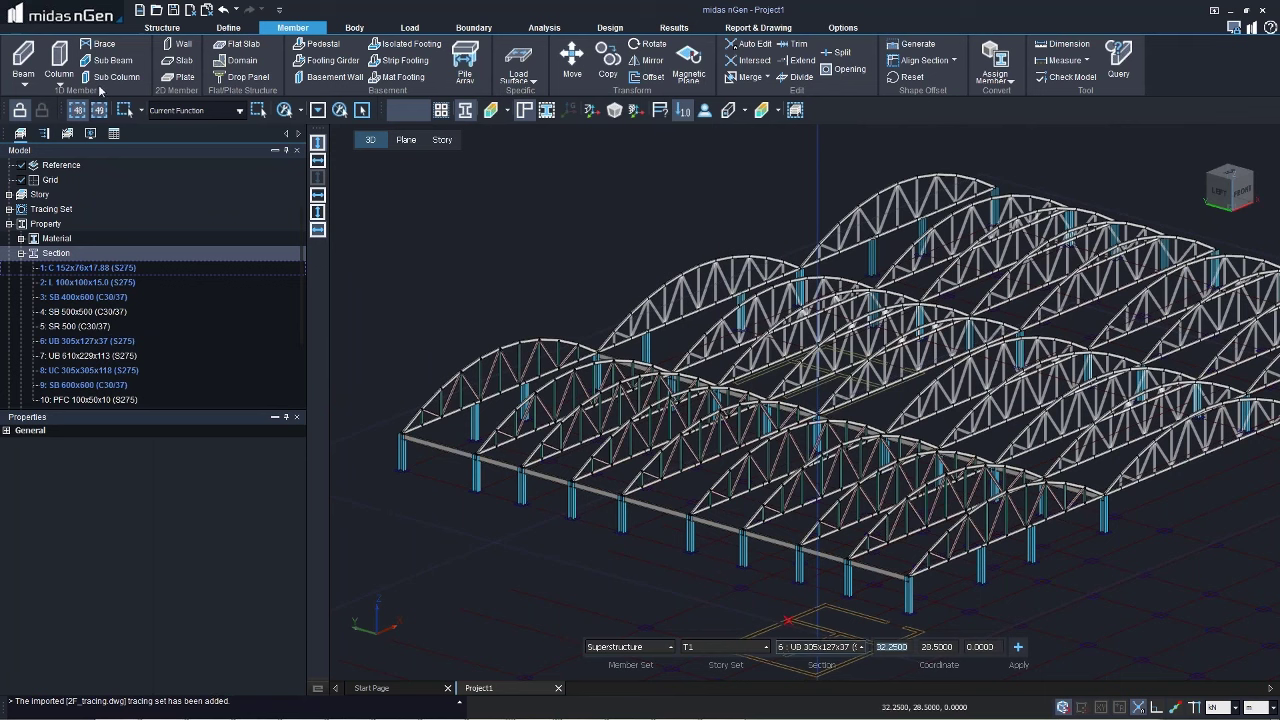
click(110, 60)
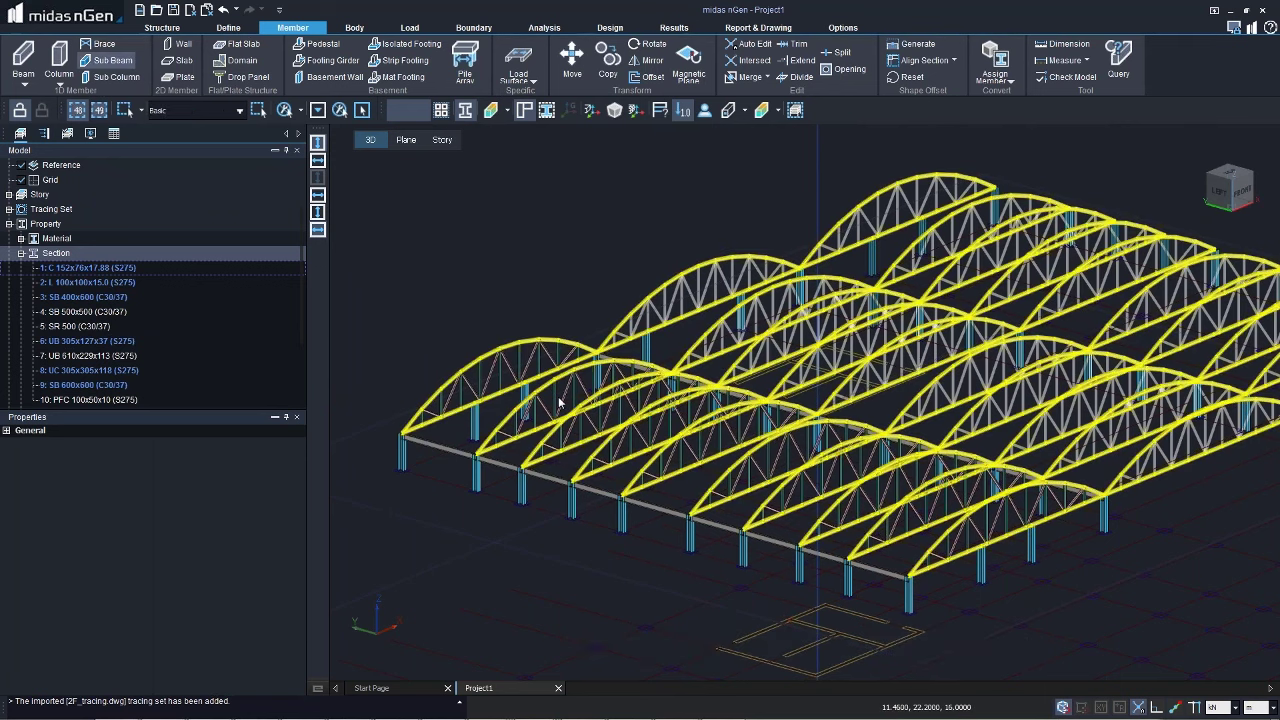
click(820, 647)
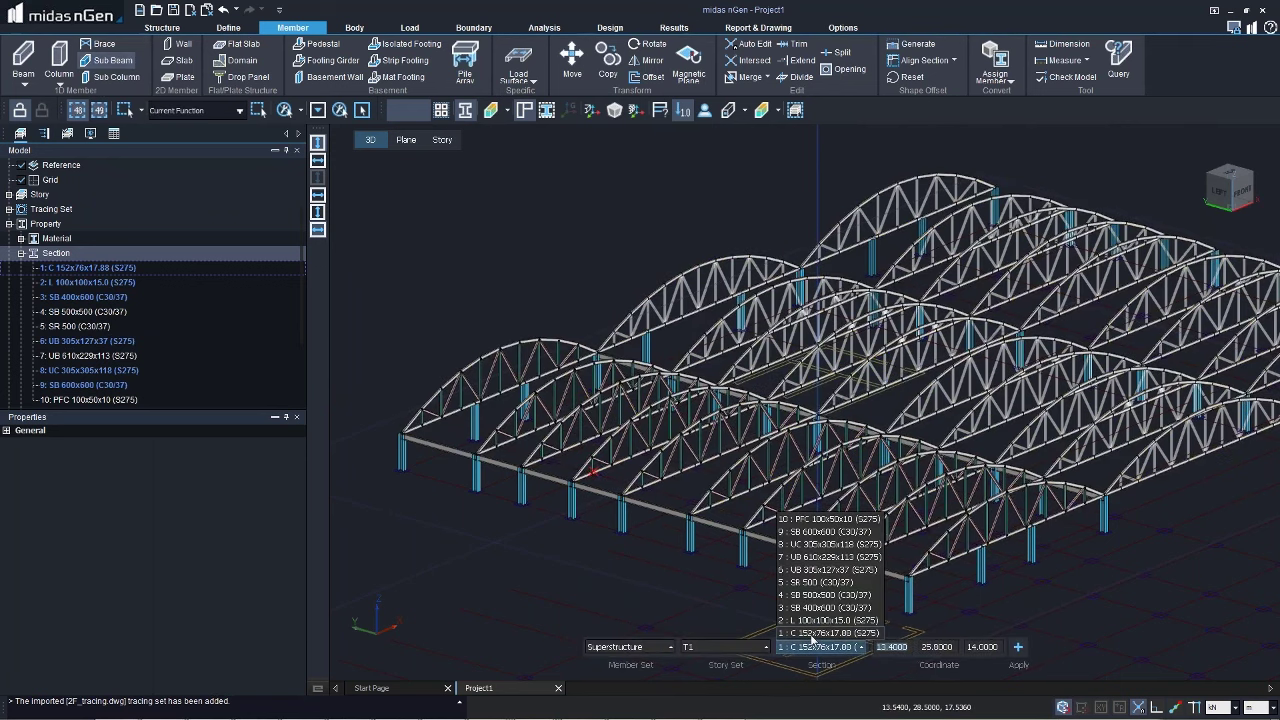
click(806, 519)
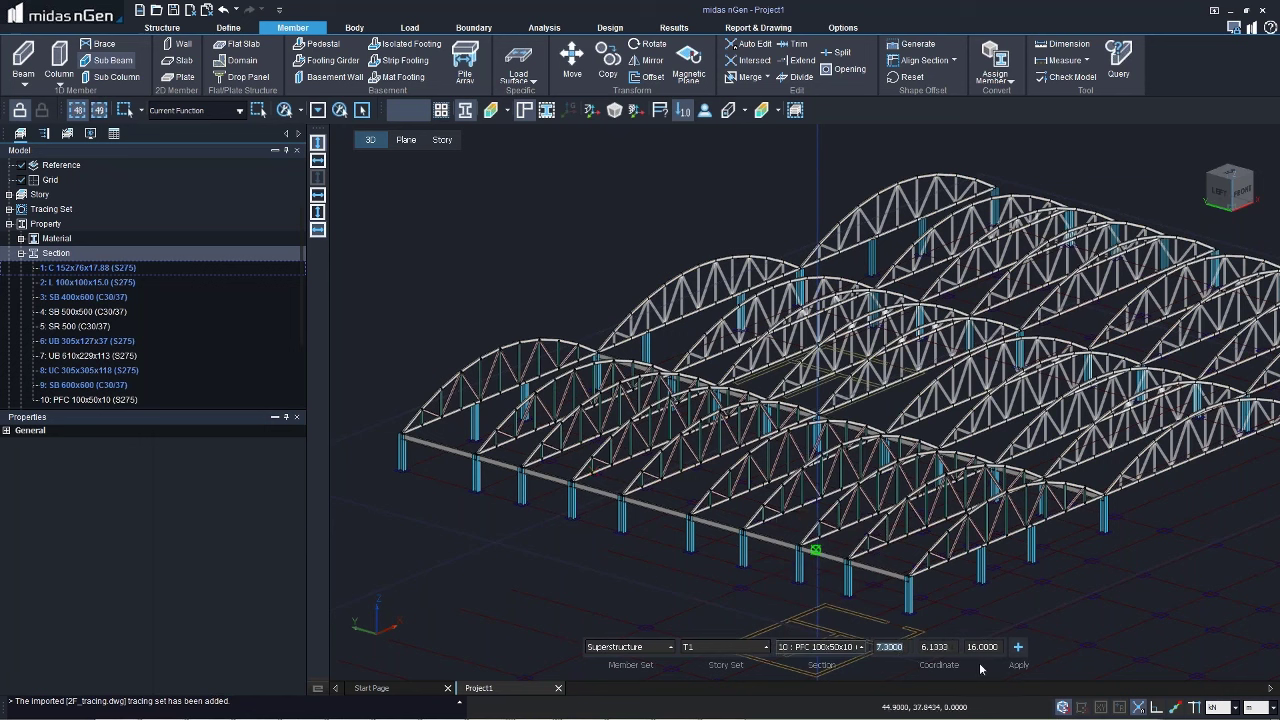
click(930, 550)
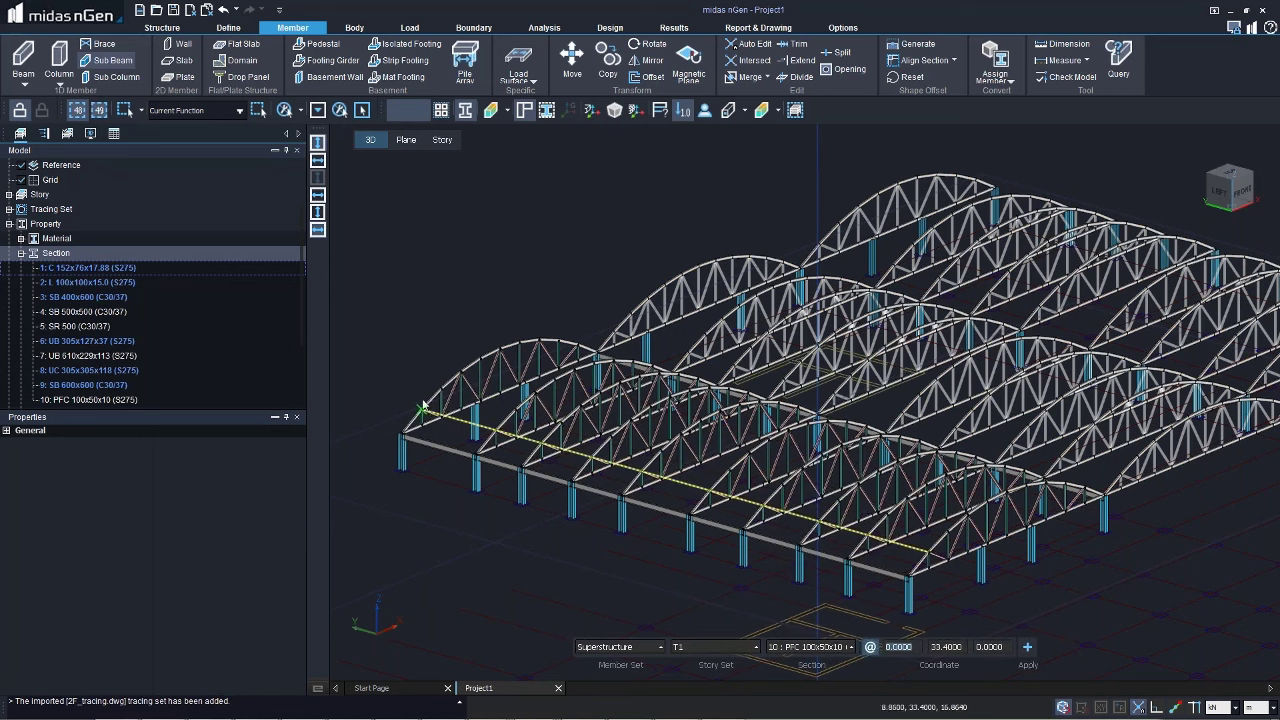
click(423, 396)
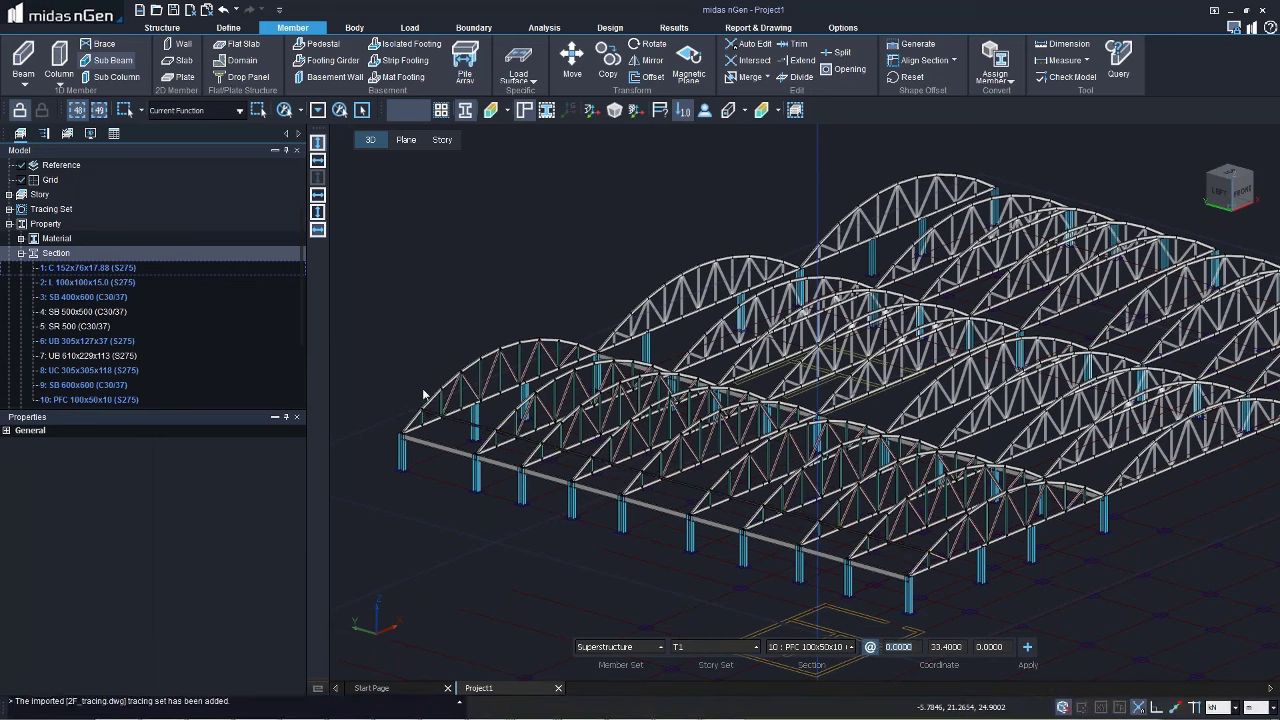
key(Escape)
Step: Select all segments of the new PFC sub beam in the front view and set their section offset point to Center-Bottom
right_drag(547, 470, 484, 265)
scroll(484, 265, up, 5)
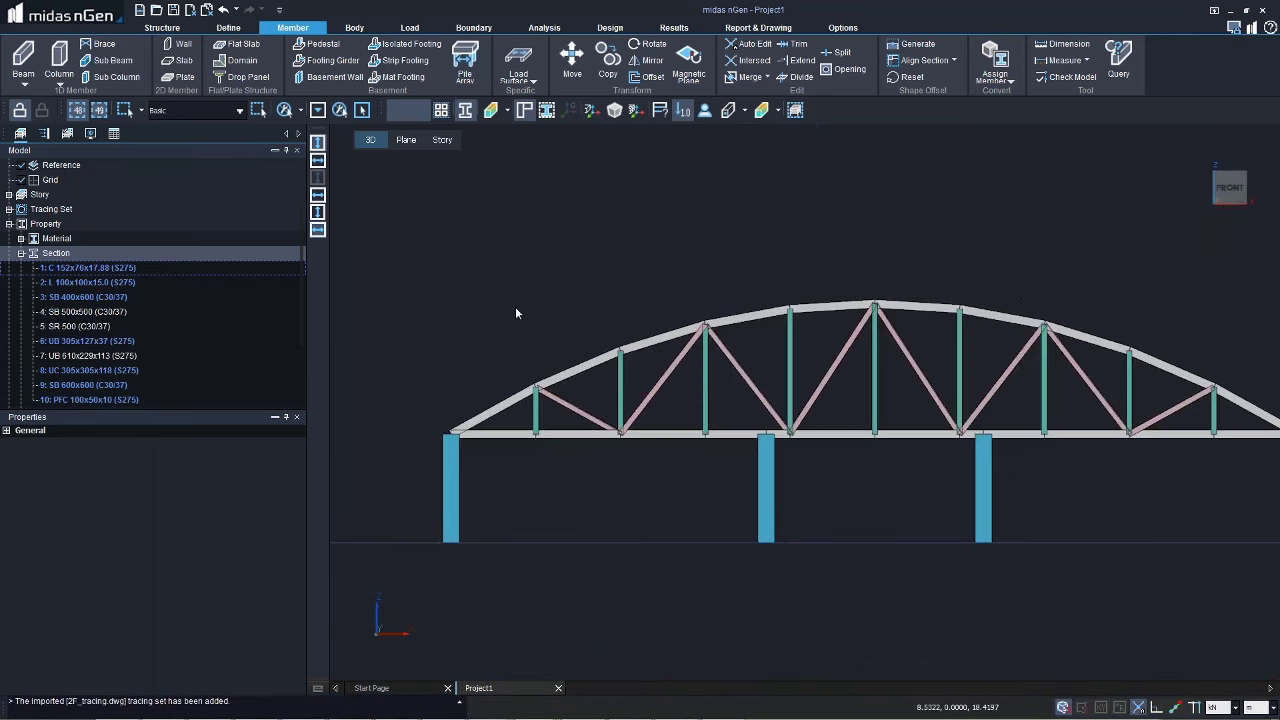
drag(497, 399, 556, 444)
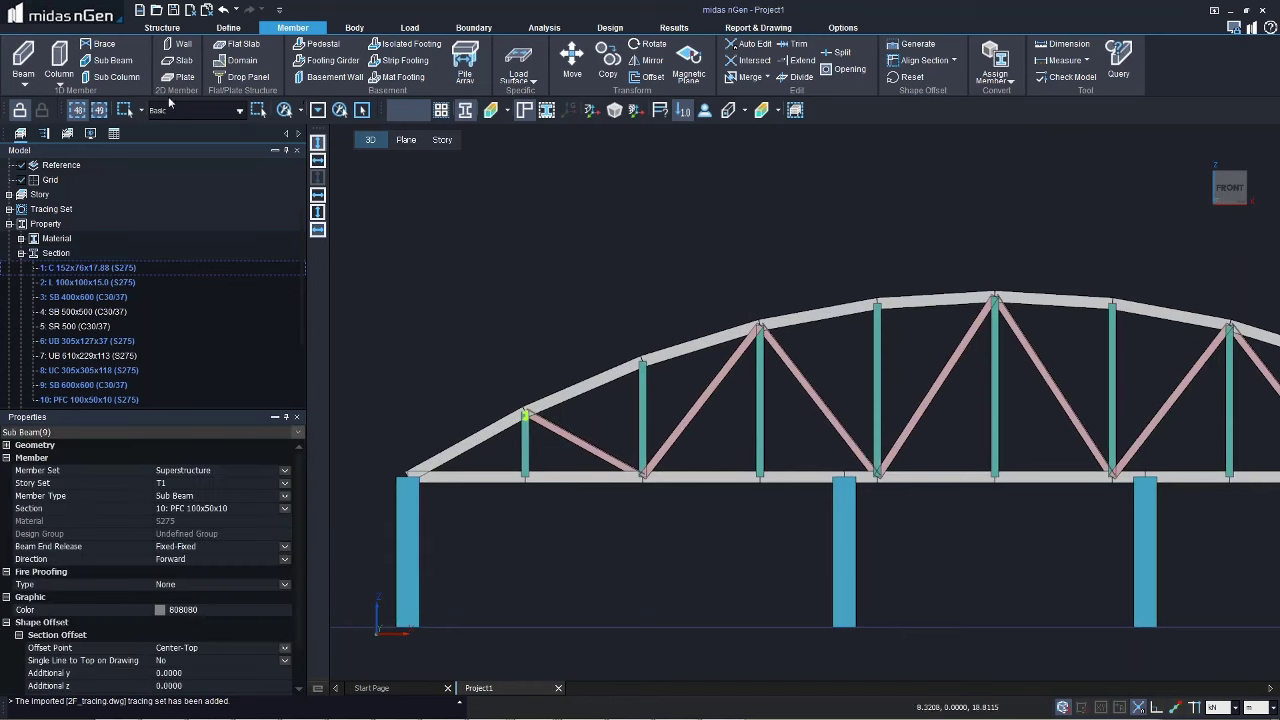
click(173, 651)
click(173, 652)
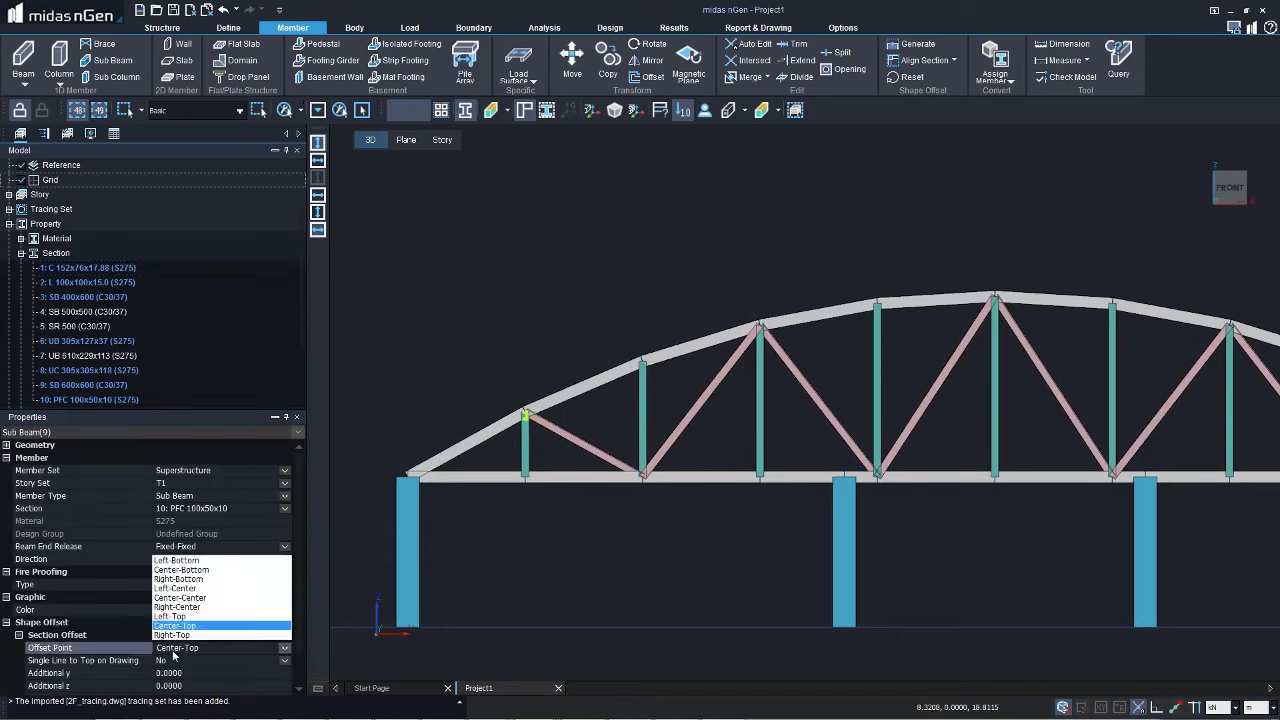
click(186, 570)
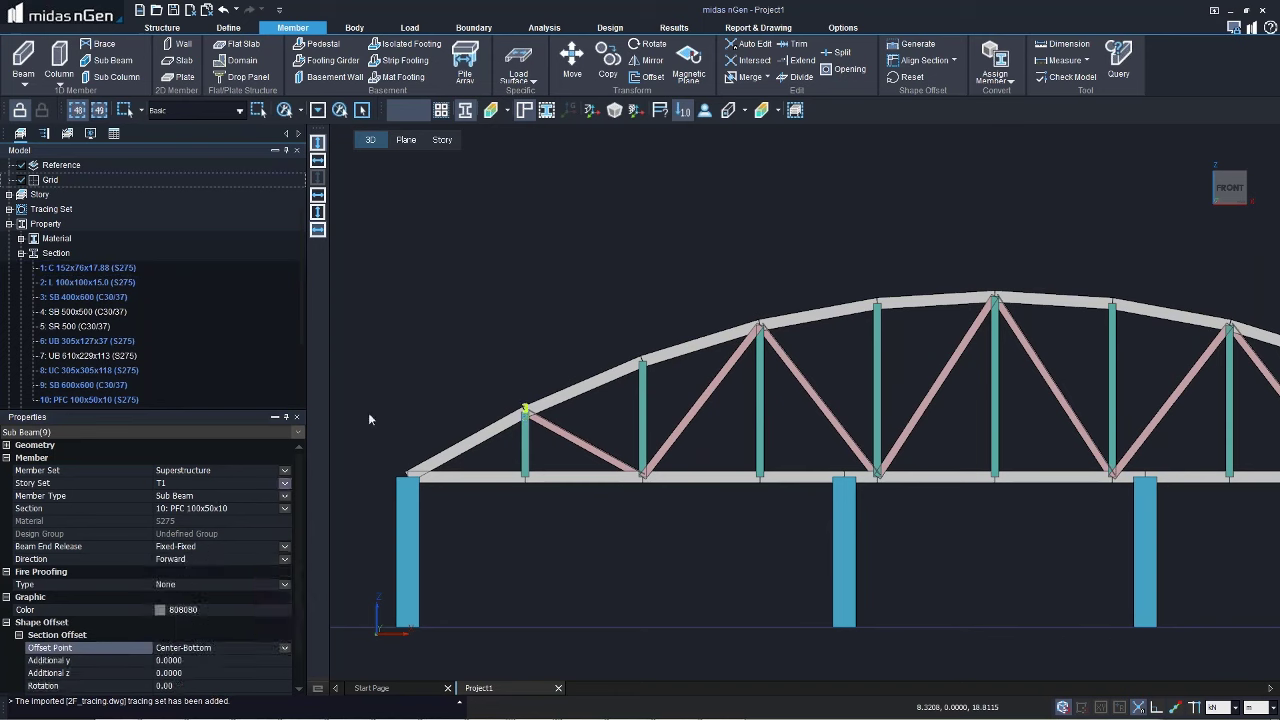
click(489, 317)
click(549, 439)
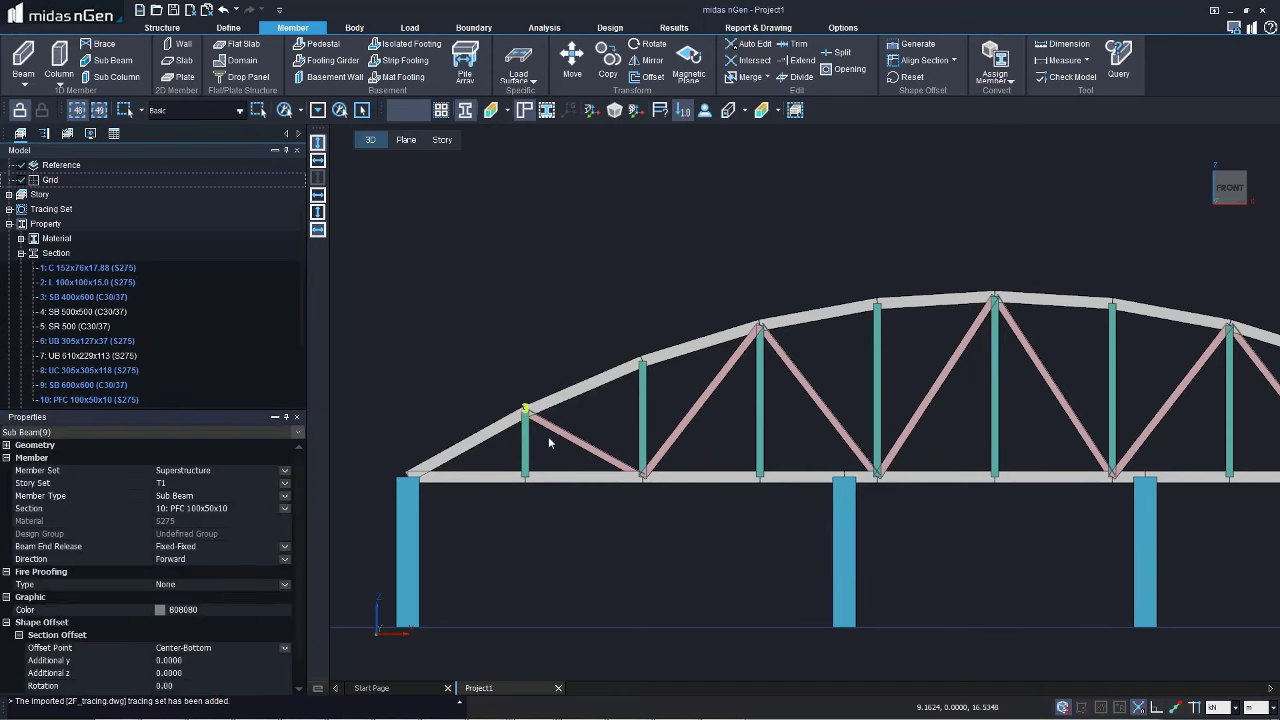
Step: Copy the selected PFC sub beam from the first top-chord node to each remaining inner top-chord node of the first truss span
middle_drag(643, 400, 603, 531)
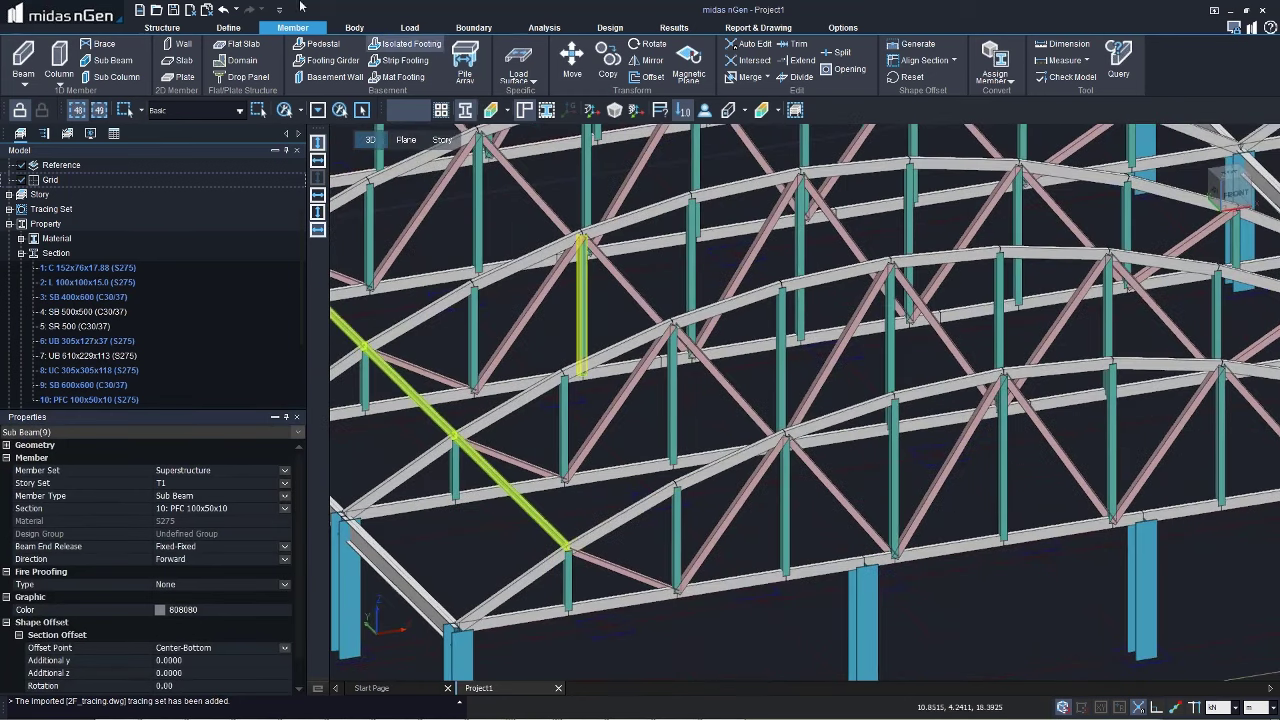
click(607, 60)
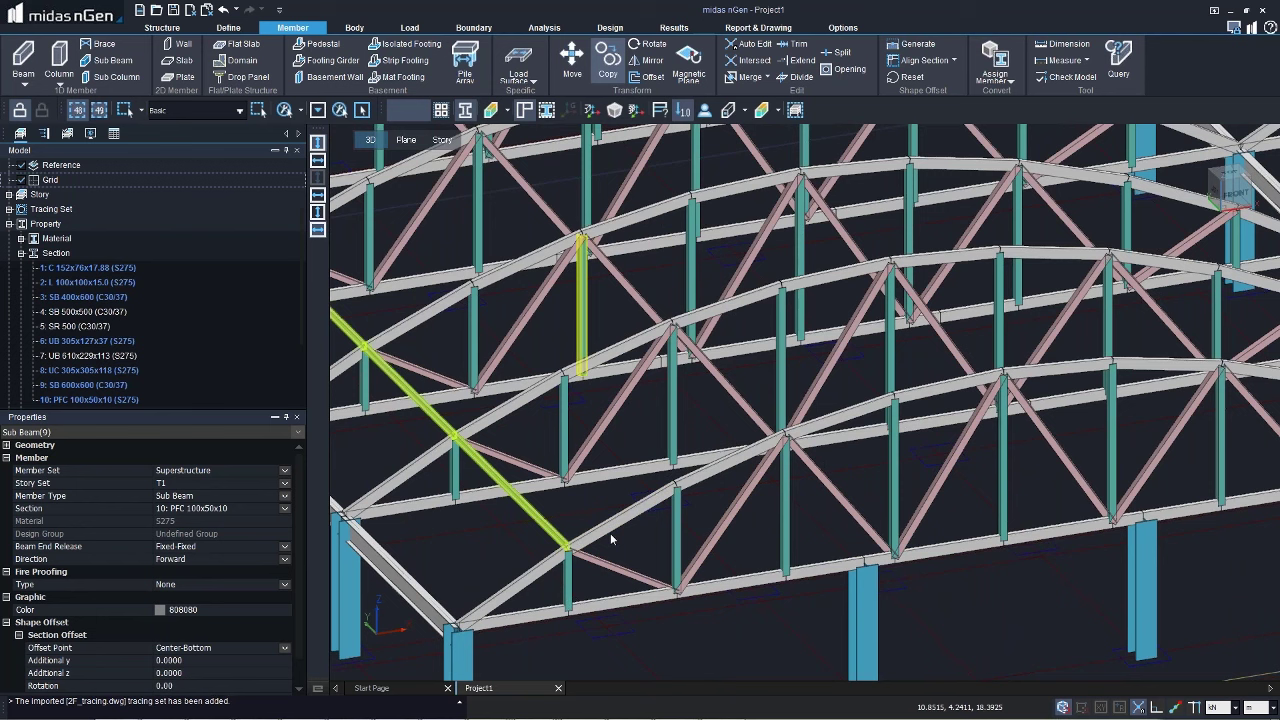
click(566, 549)
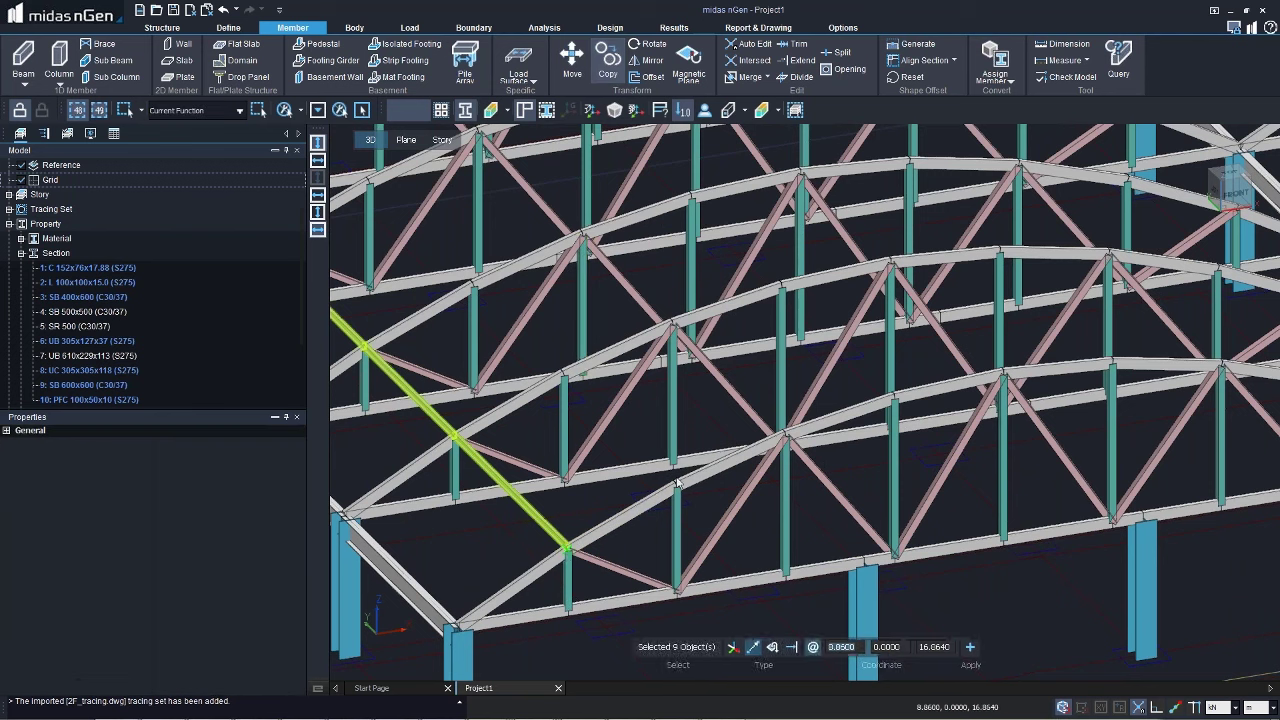
click(786, 428)
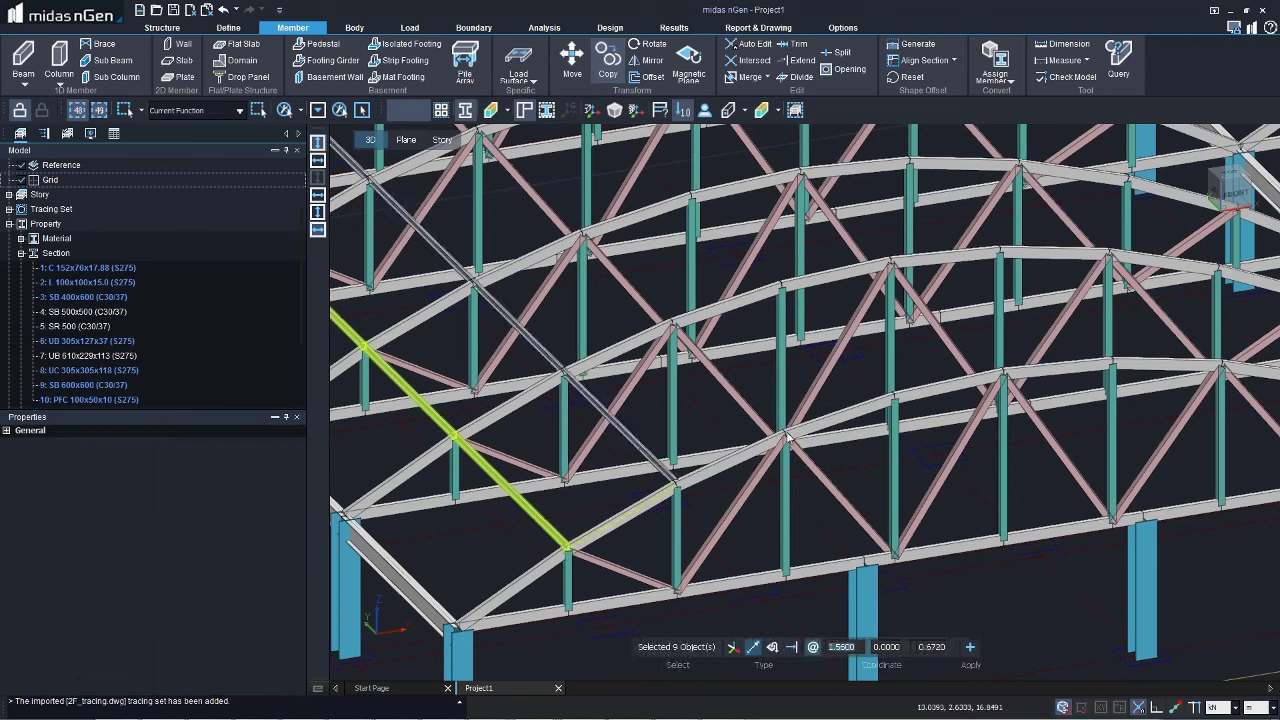
click(895, 399)
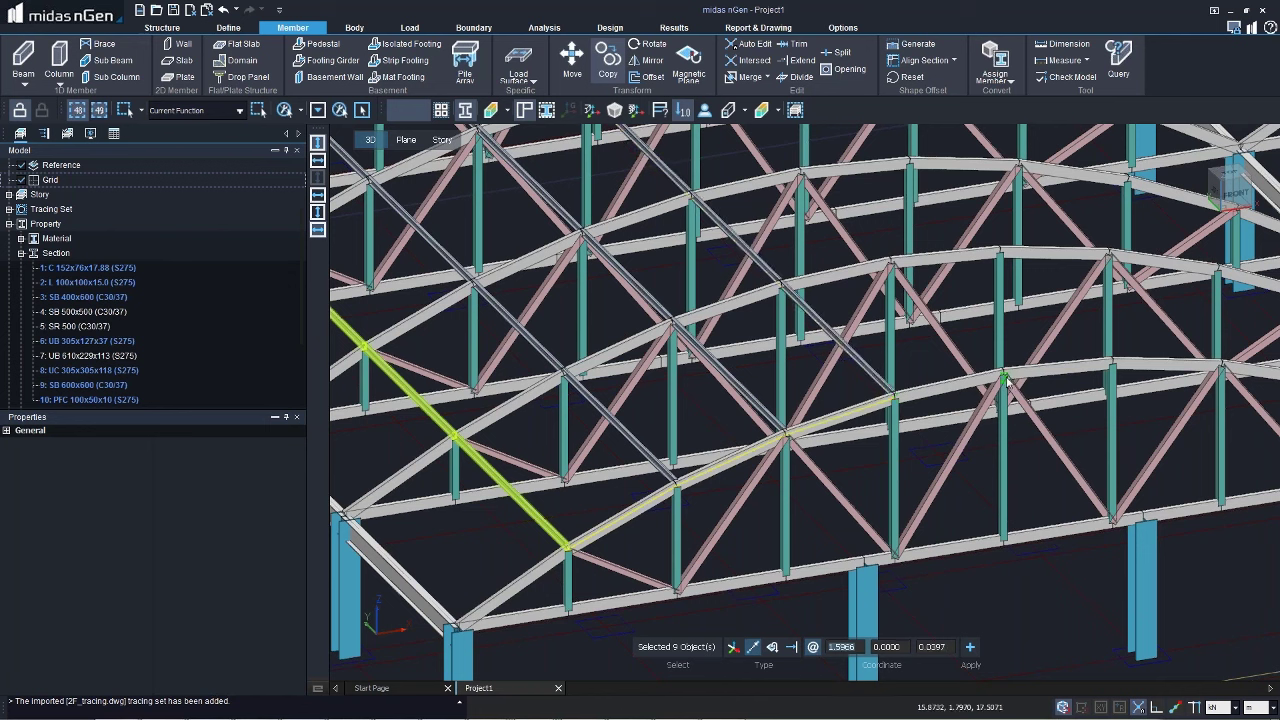
click(1004, 376)
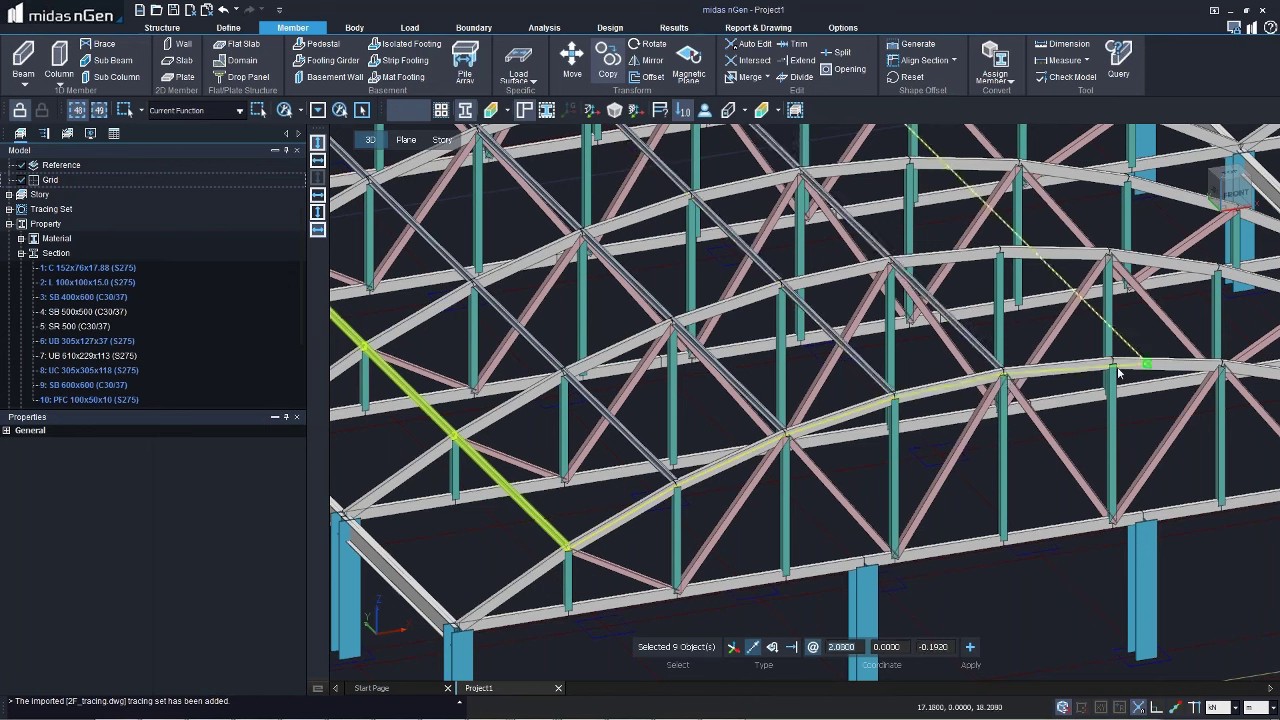
click(1223, 367)
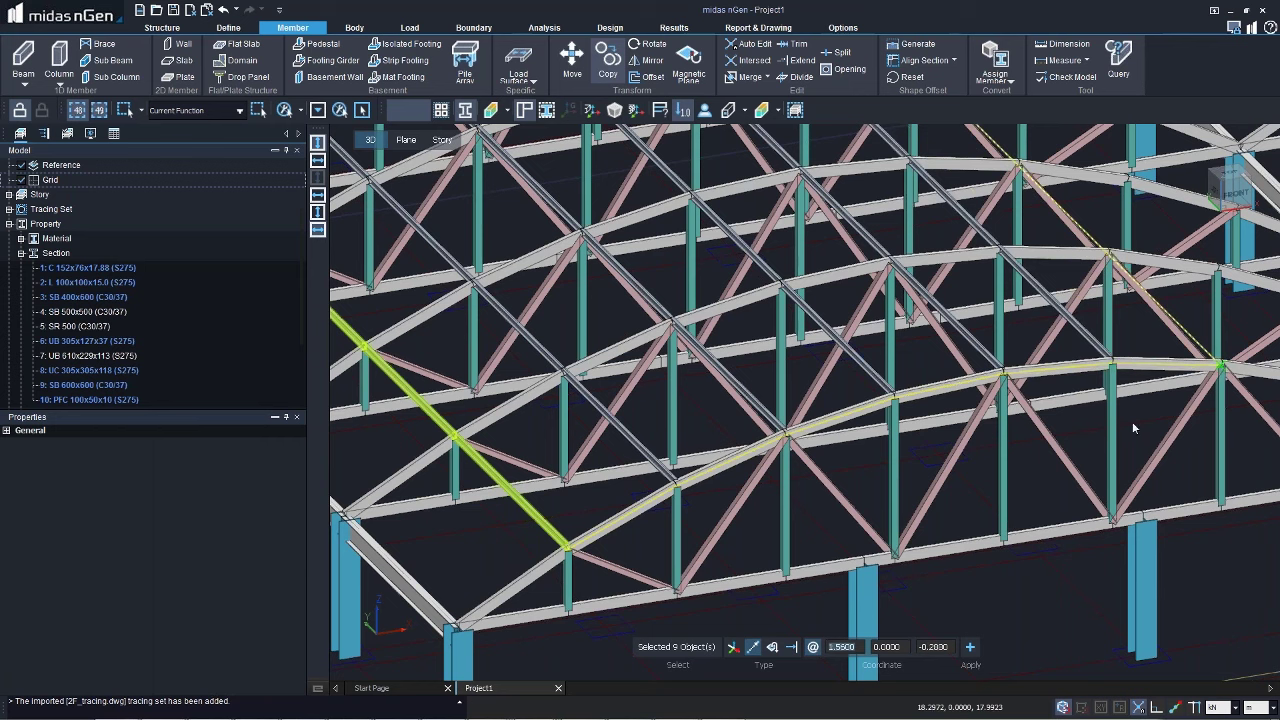
middle_drag(723, 484, 718, 470)
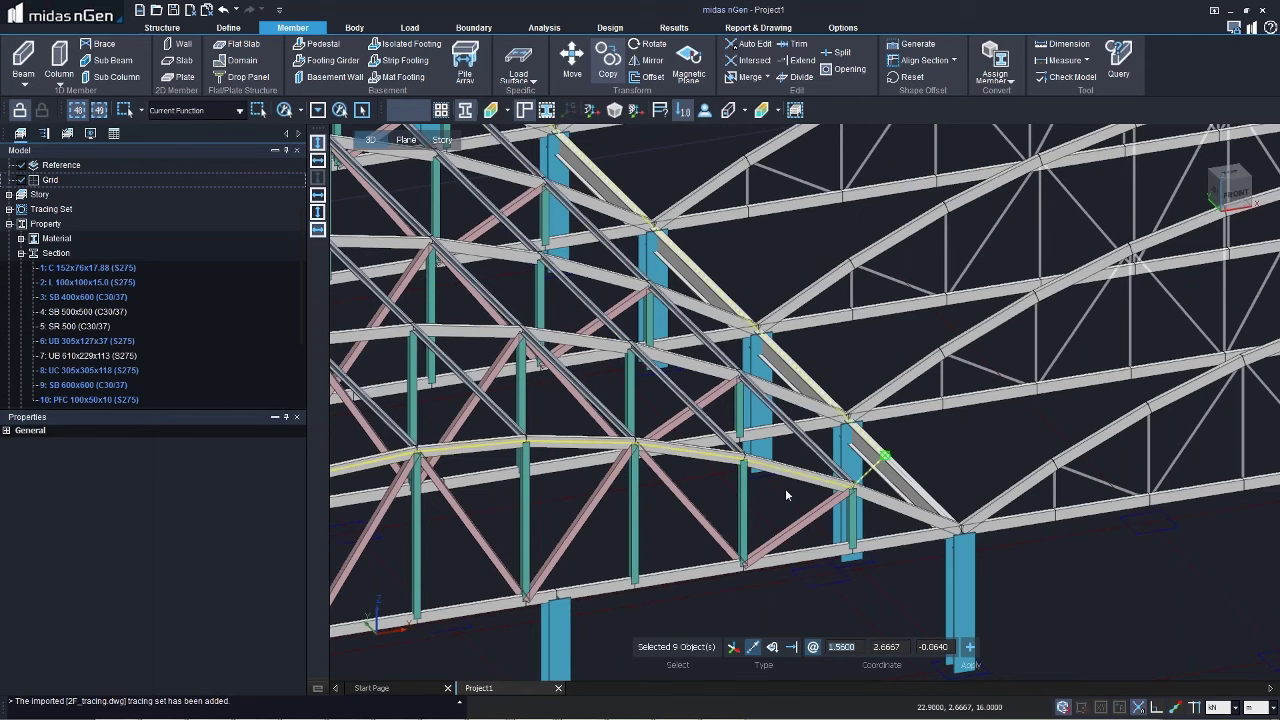
click(922, 457)
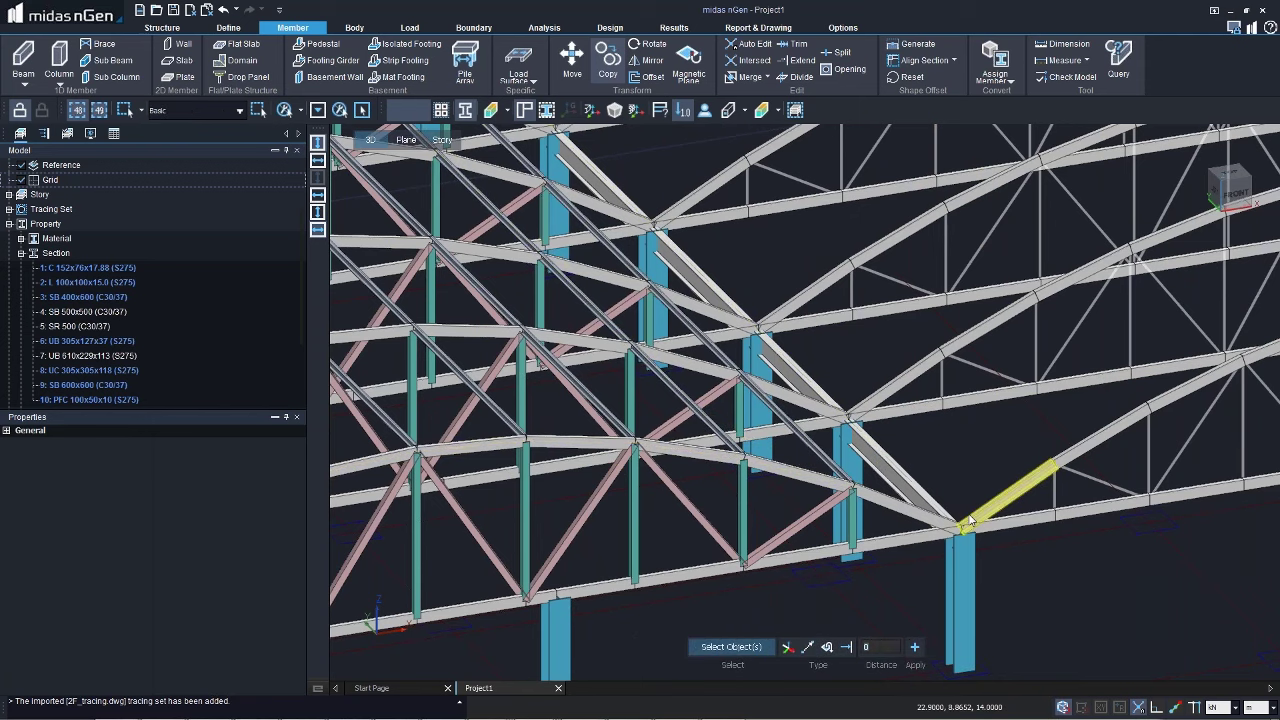
scroll(955, 530, down, 2)
scroll(944, 541, down, 5)
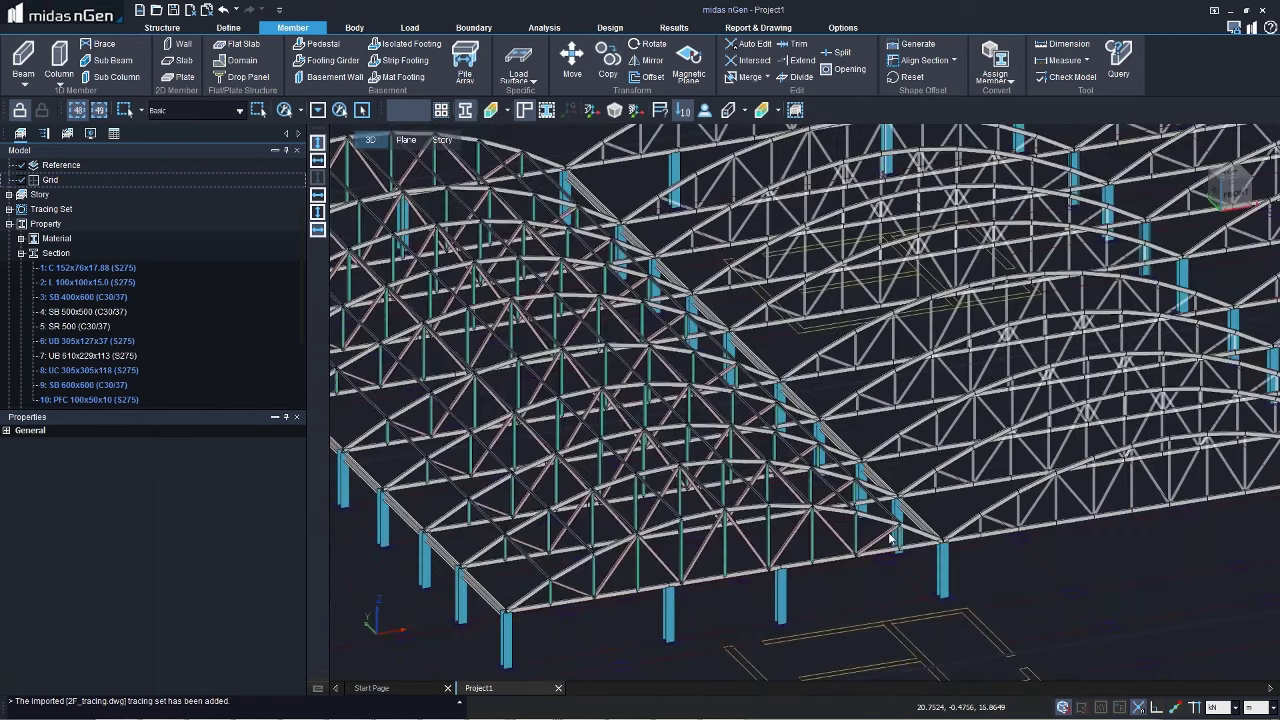
Step: Switch to the front view of the first truss span and start a new material without a design code
right_click(606, 440)
click(620, 452)
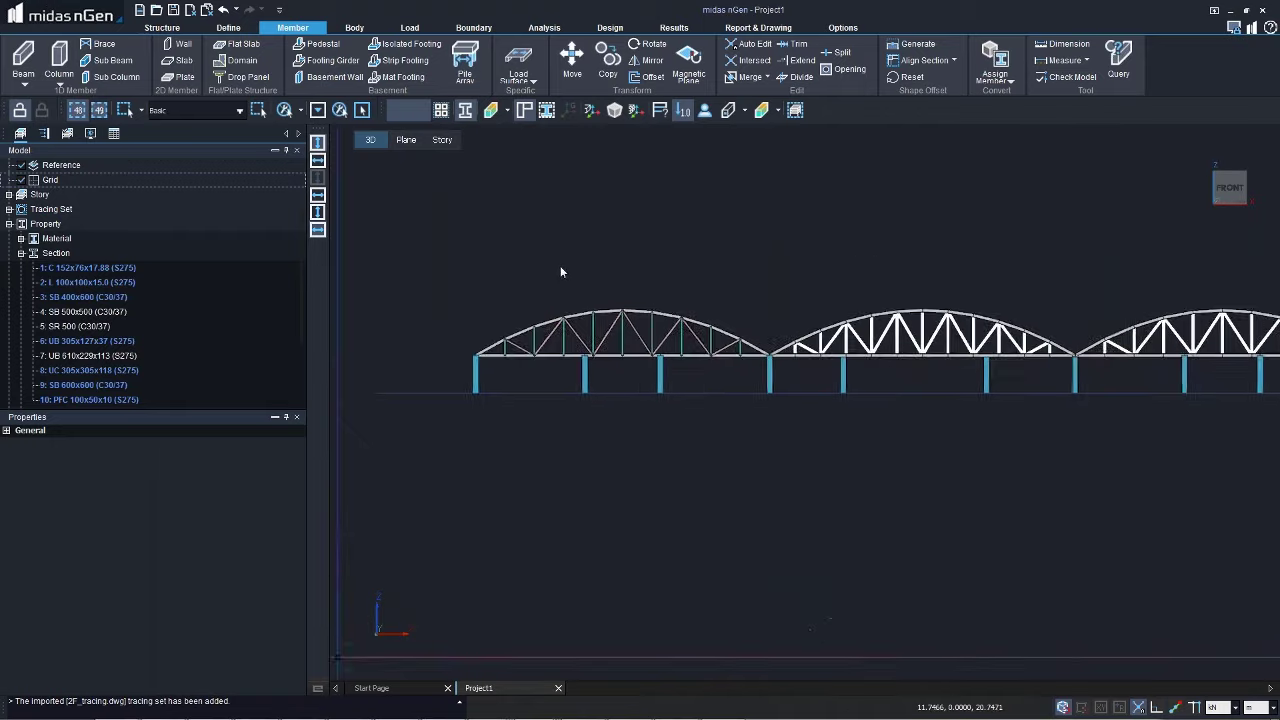
middle_drag(577, 305, 676, 321)
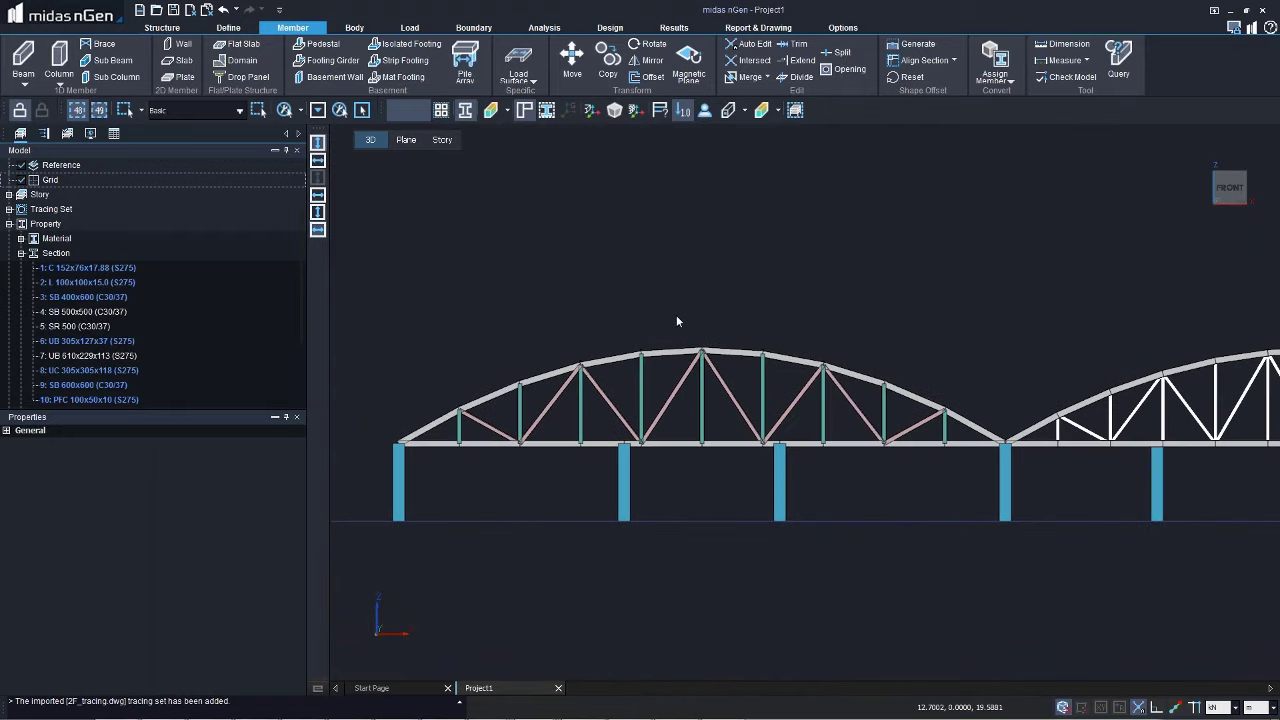
click(181, 64)
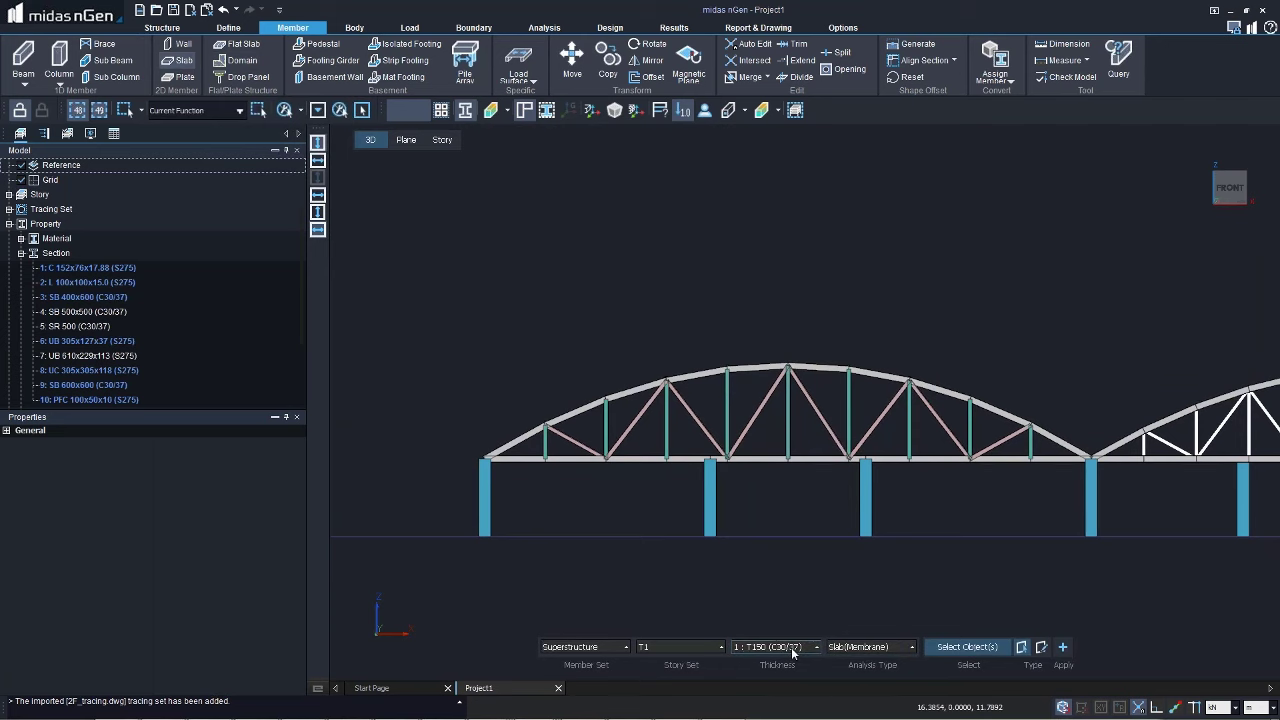
click(21, 239)
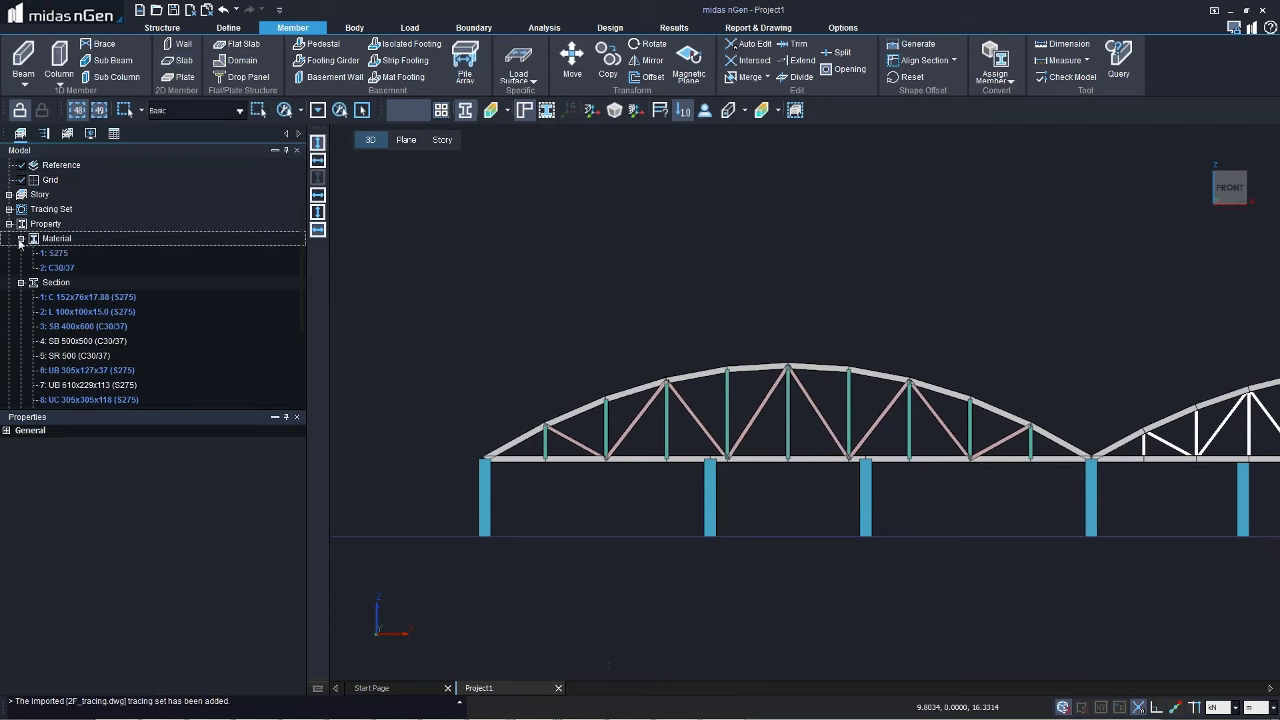
right_click(50, 240)
key(Escape)
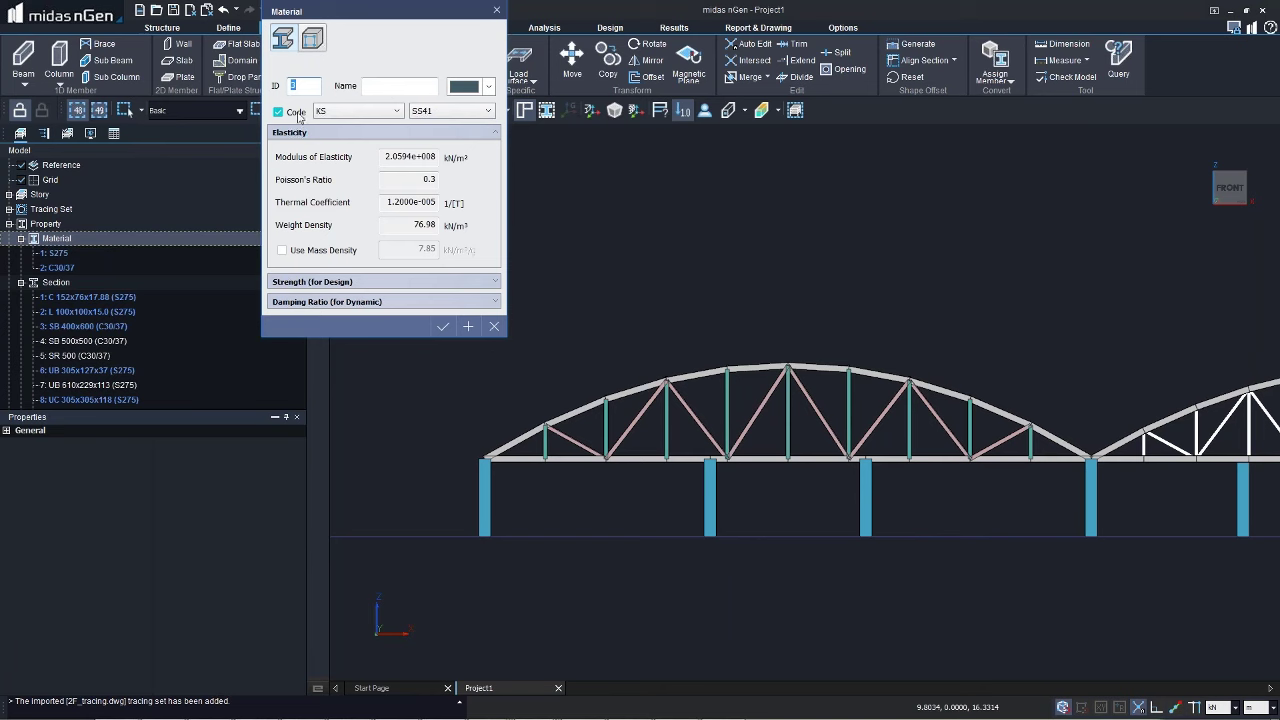
click(297, 116)
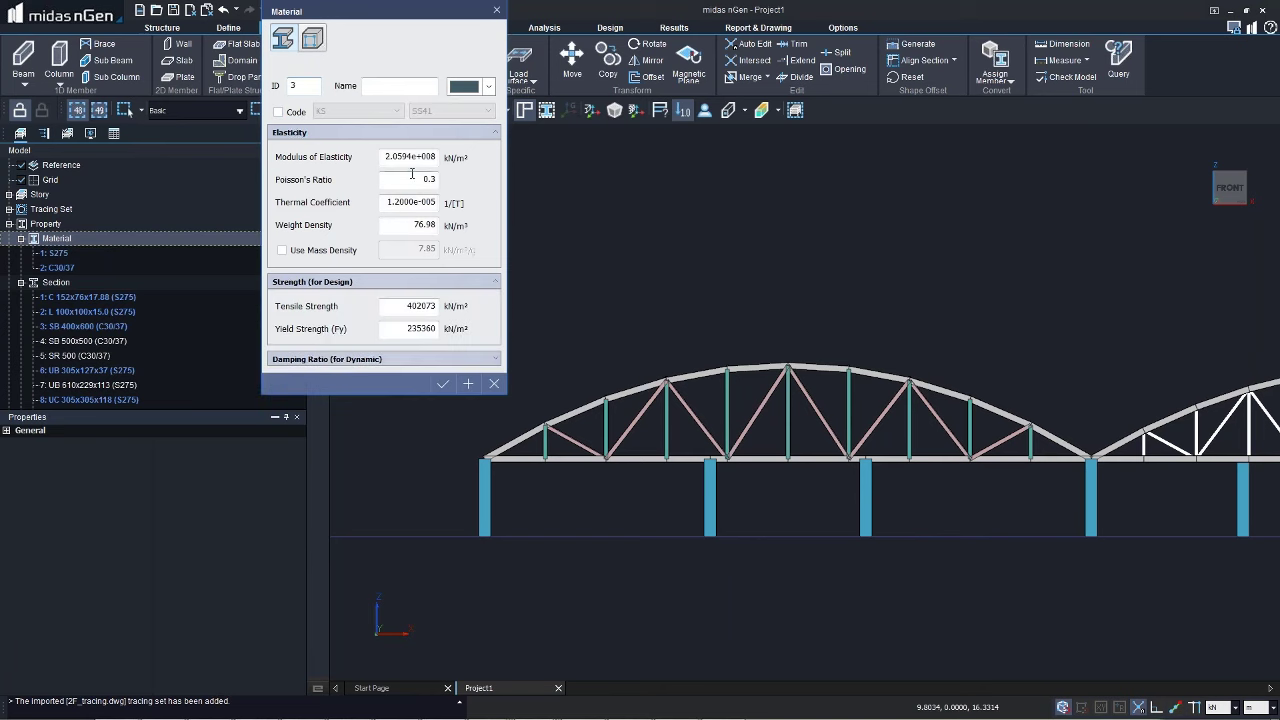
Step: Give the material a modulus of elasticity of 2.0594e+003 kN/m² and weight density 15 kN/m³, name it roof, and create it
drag(431, 156, 450, 157)
text(3)
drag(412, 224, 465, 229)
text(15)
click(443, 384)
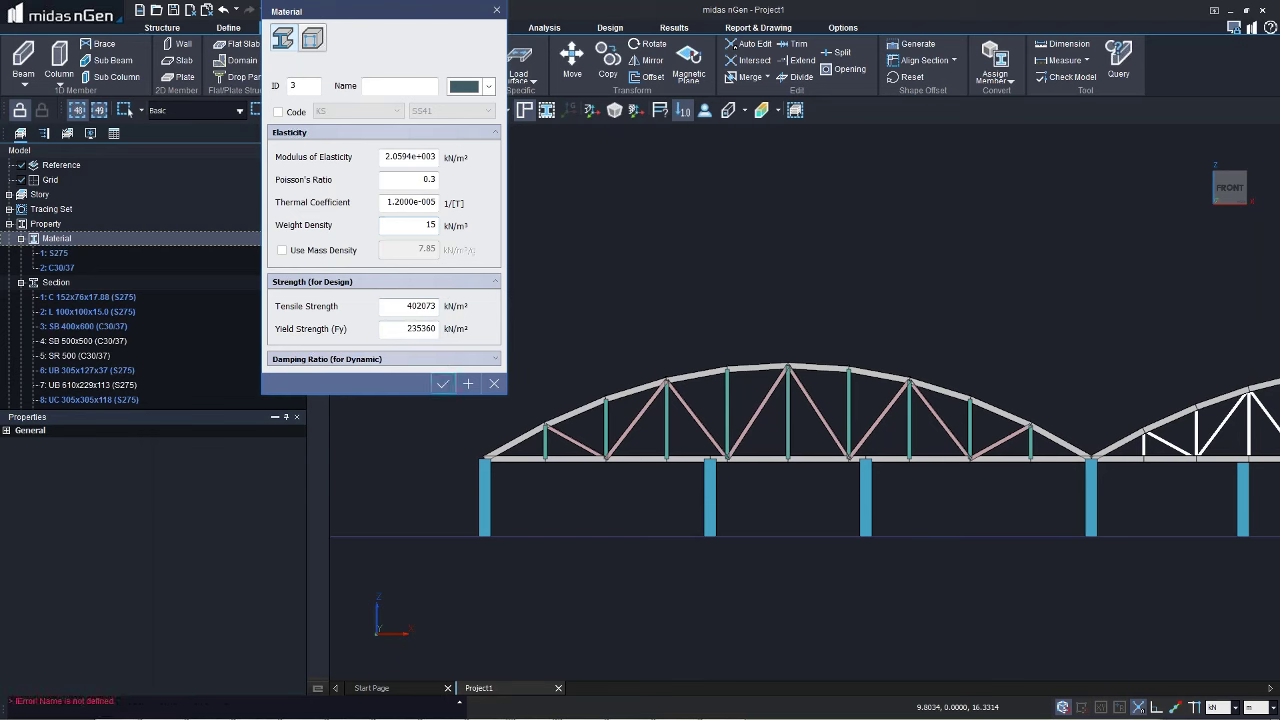
click(409, 88)
text(roof)
click(443, 384)
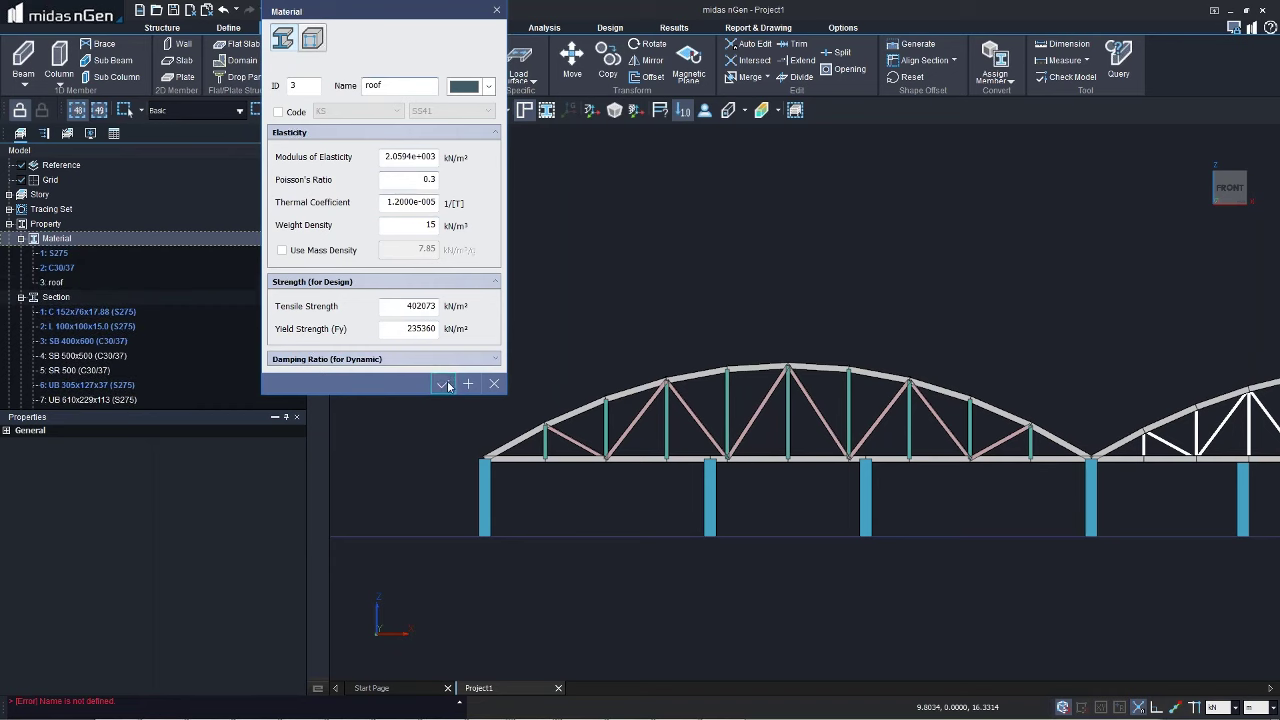
Step: Create a new thickness property of 0.003 m using the roof material
click(21, 297)
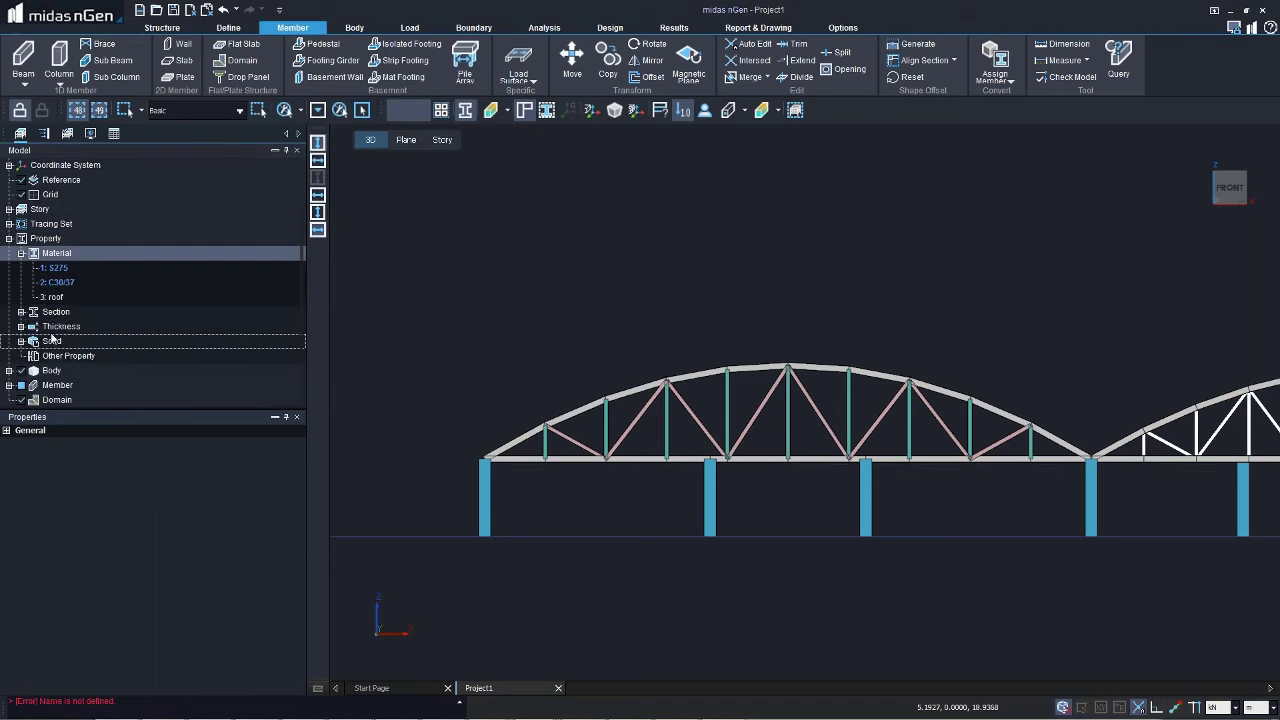
double_click(60, 326)
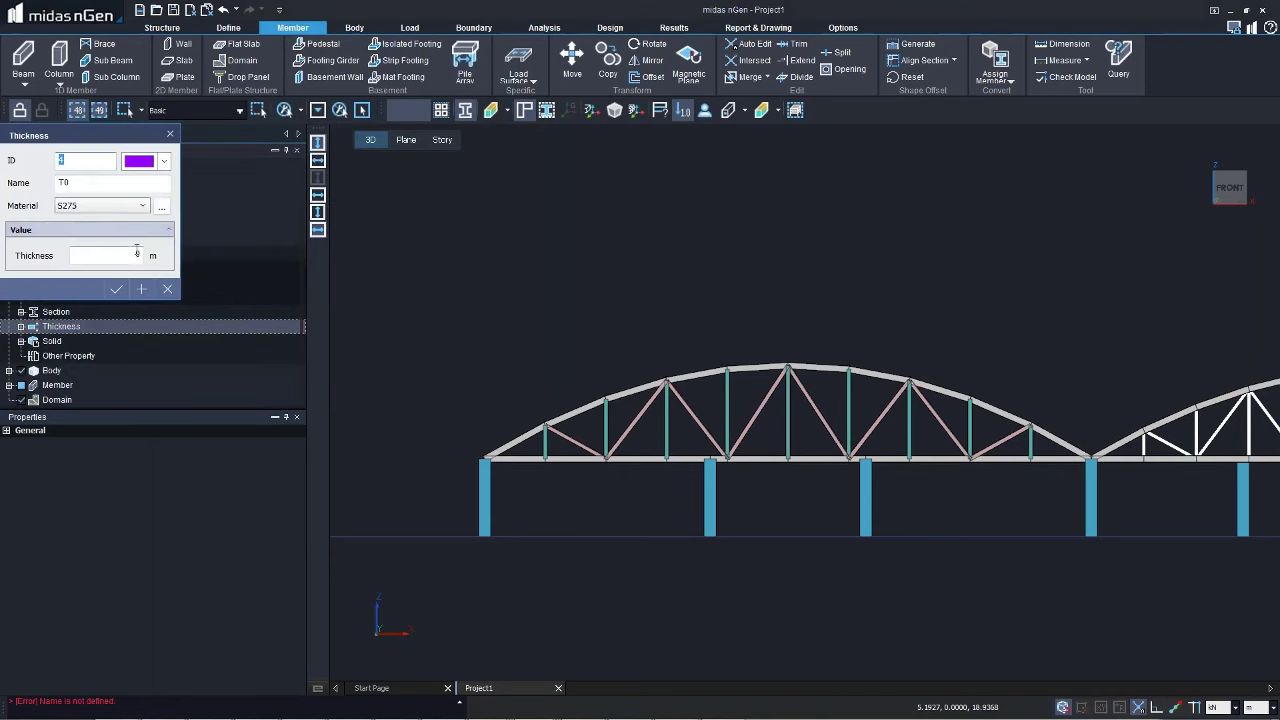
click(137, 254)
text(0.003)
click(97, 205)
click(88, 219)
click(117, 289)
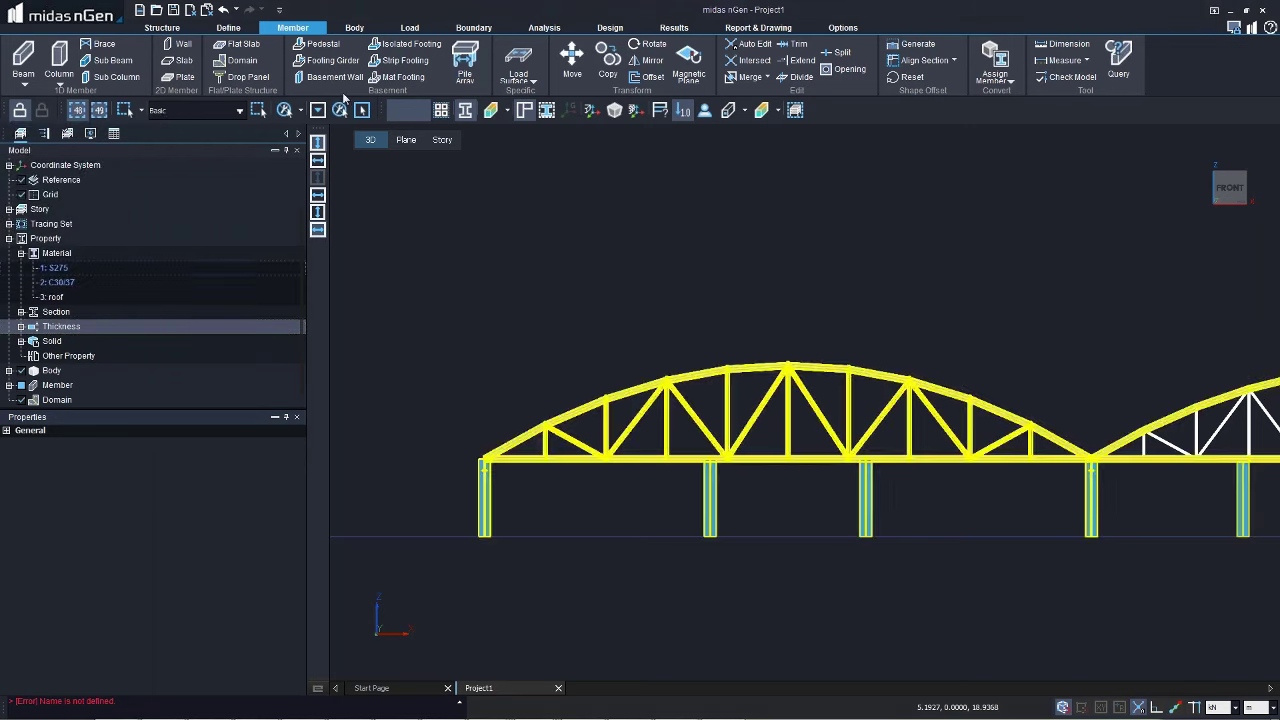
Step: Start a slab in story set T1 with the T3 (roof) thickness
click(178, 60)
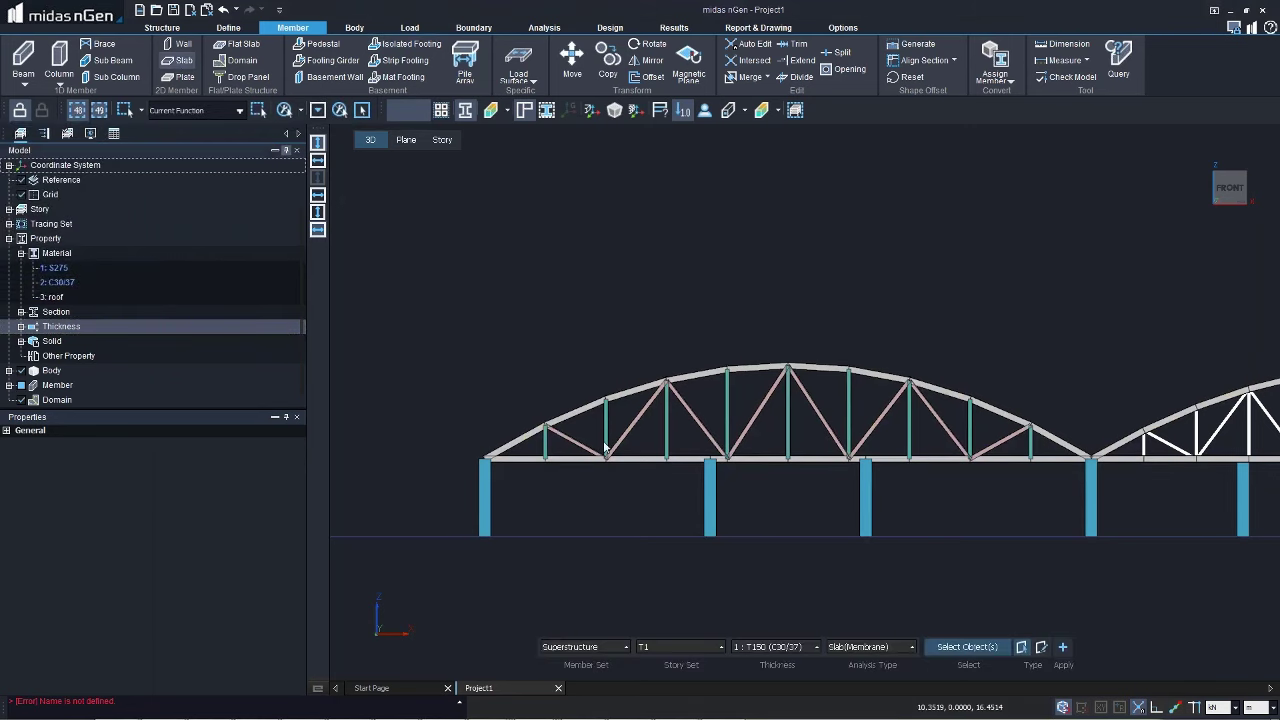
click(775, 647)
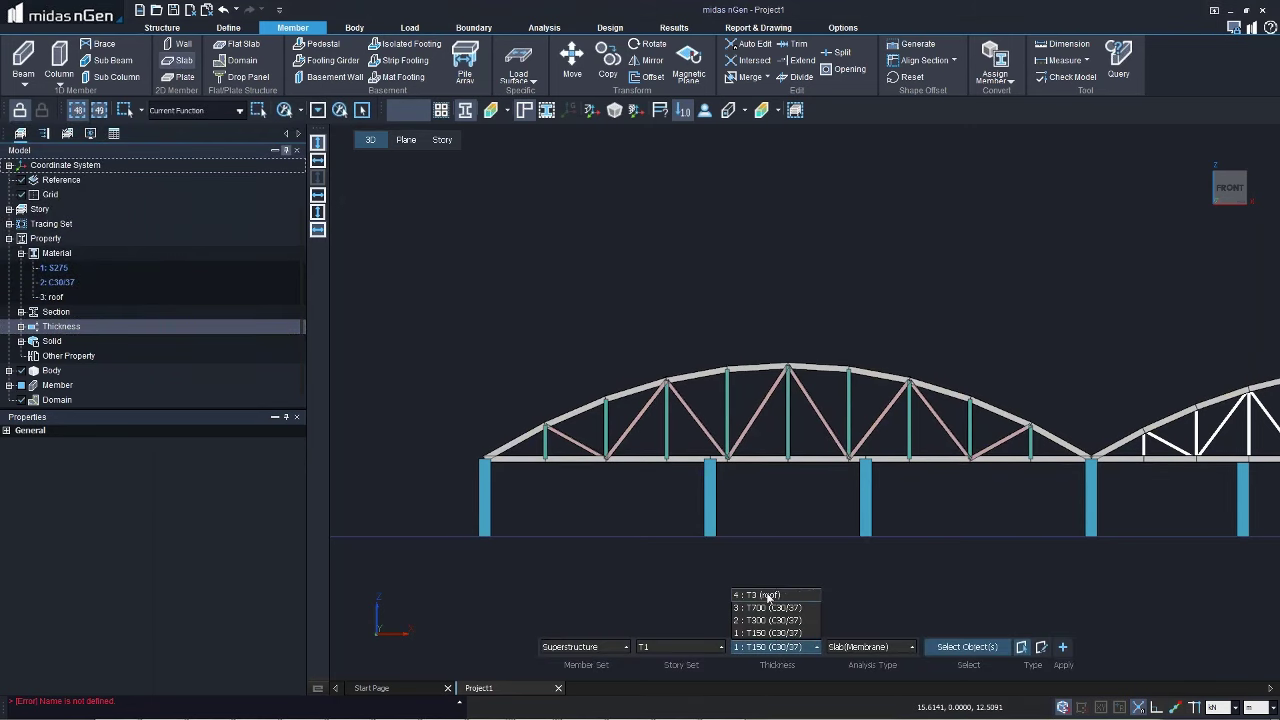
click(768, 596)
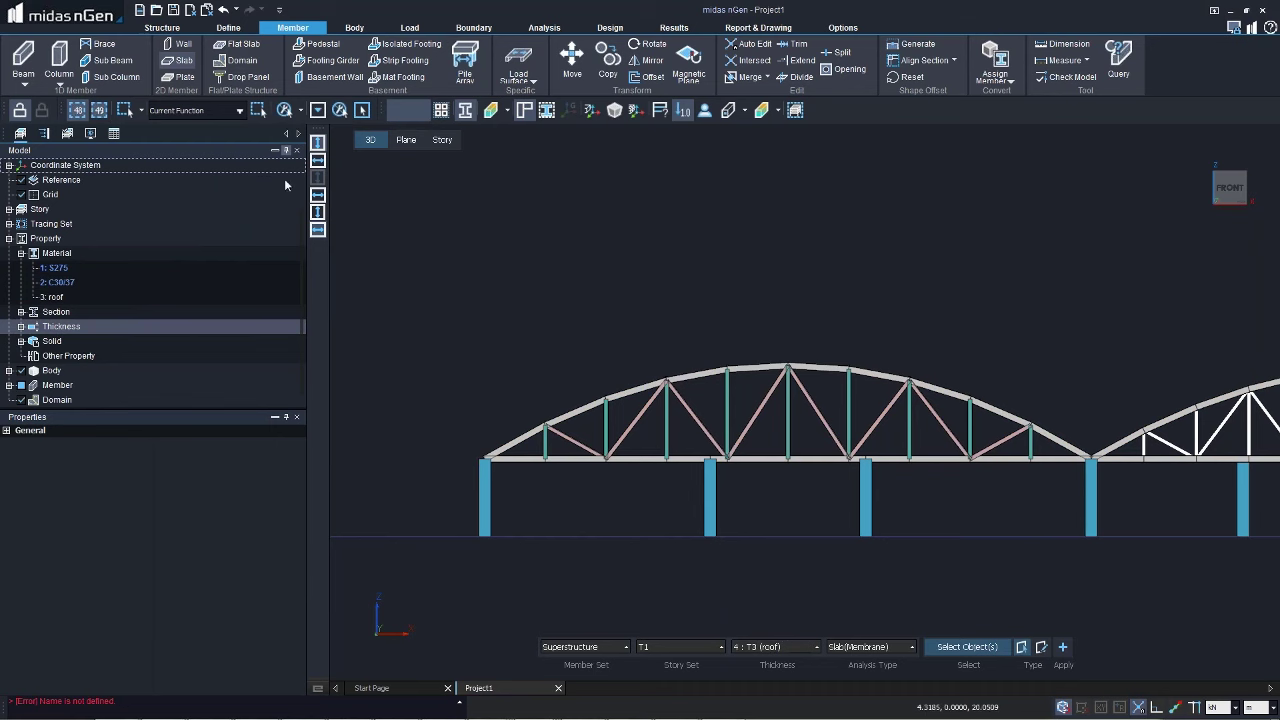
click(57, 385)
Step: Try to create membrane slabs over the first truss span from all its top-chord members, sub beams and edge beams
drag(486, 331, 1010, 405)
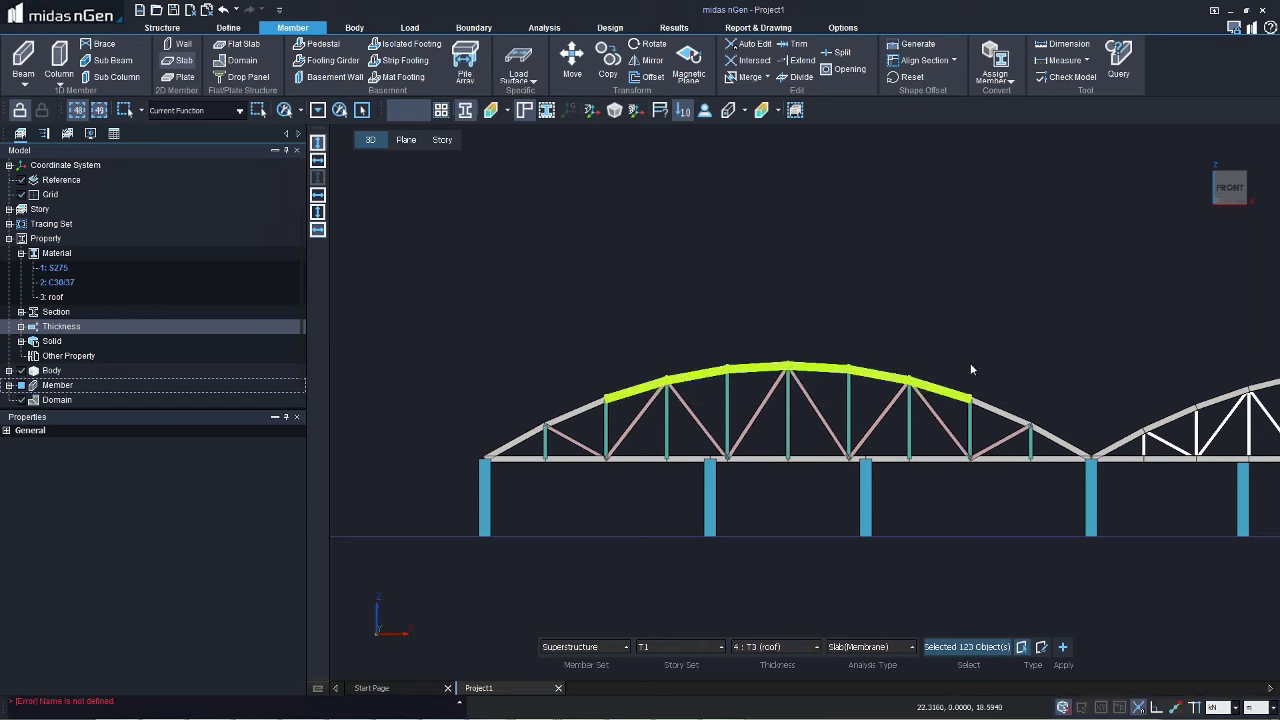
mouse_move(1074, 449)
mouse_down()
mouse_move(1102, 456)
mouse_move(1095, 442)
mouse_up()
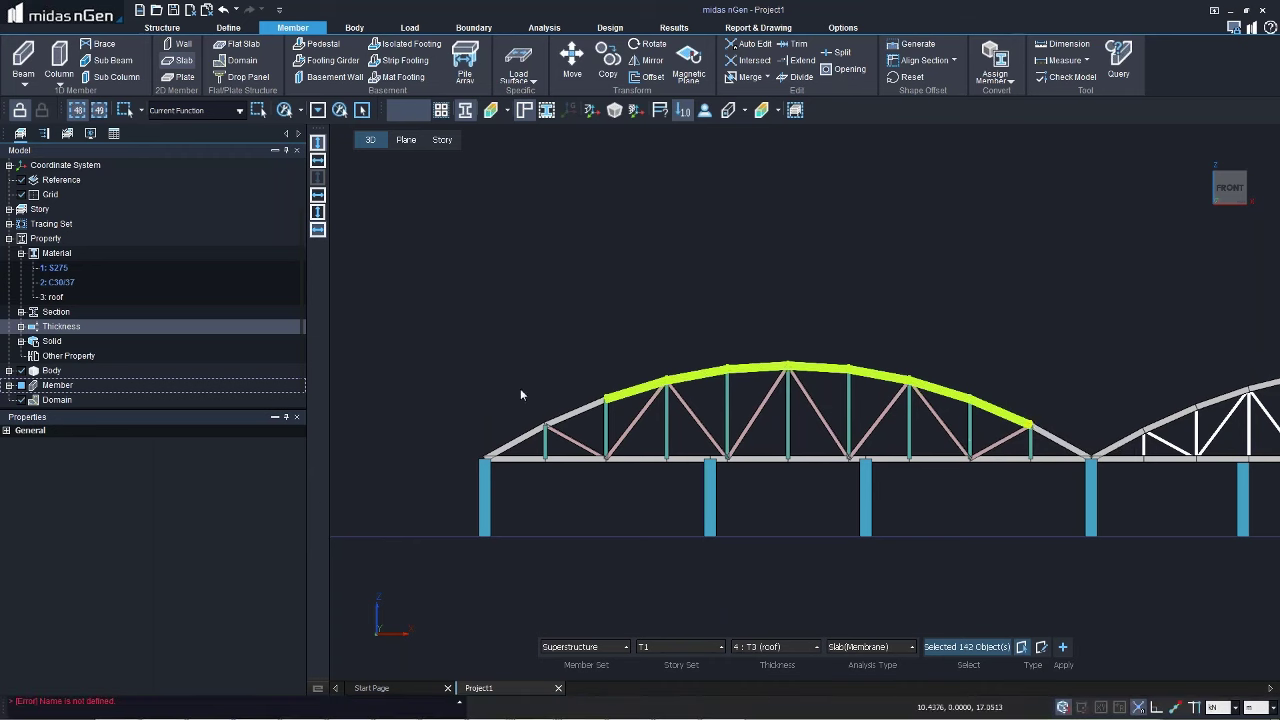
drag(512, 361, 651, 443)
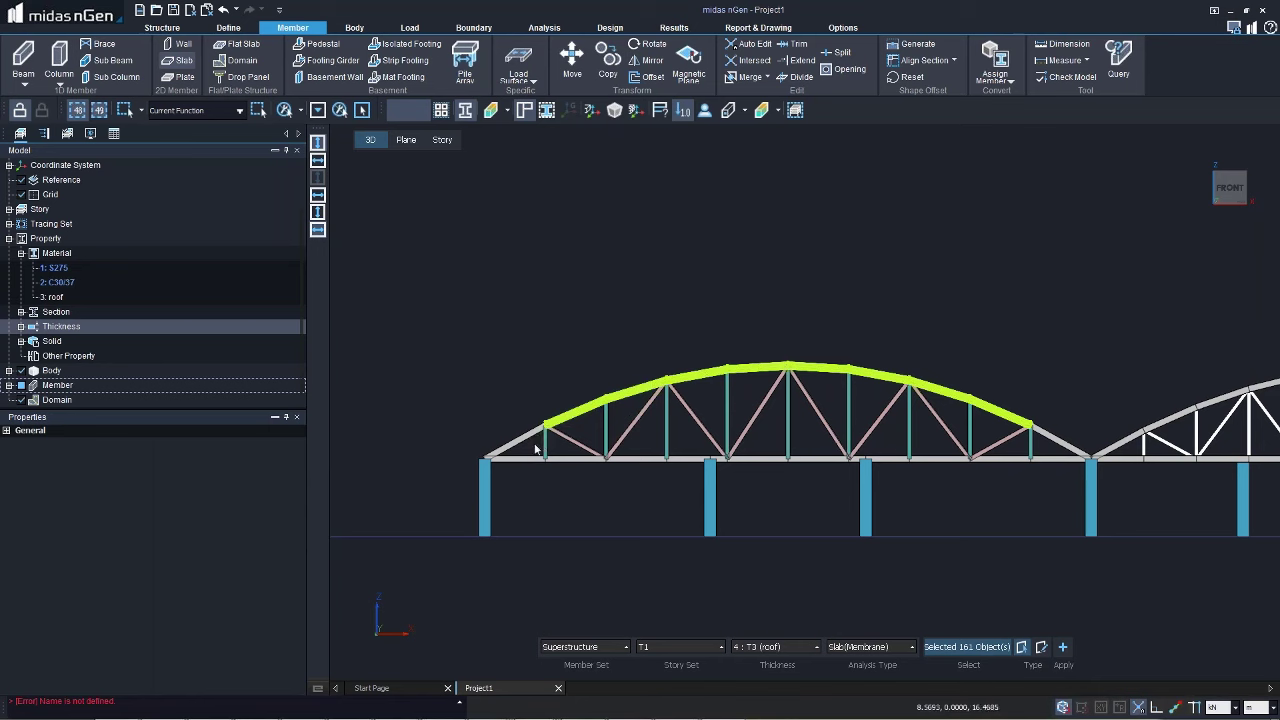
drag(496, 413, 1052, 450)
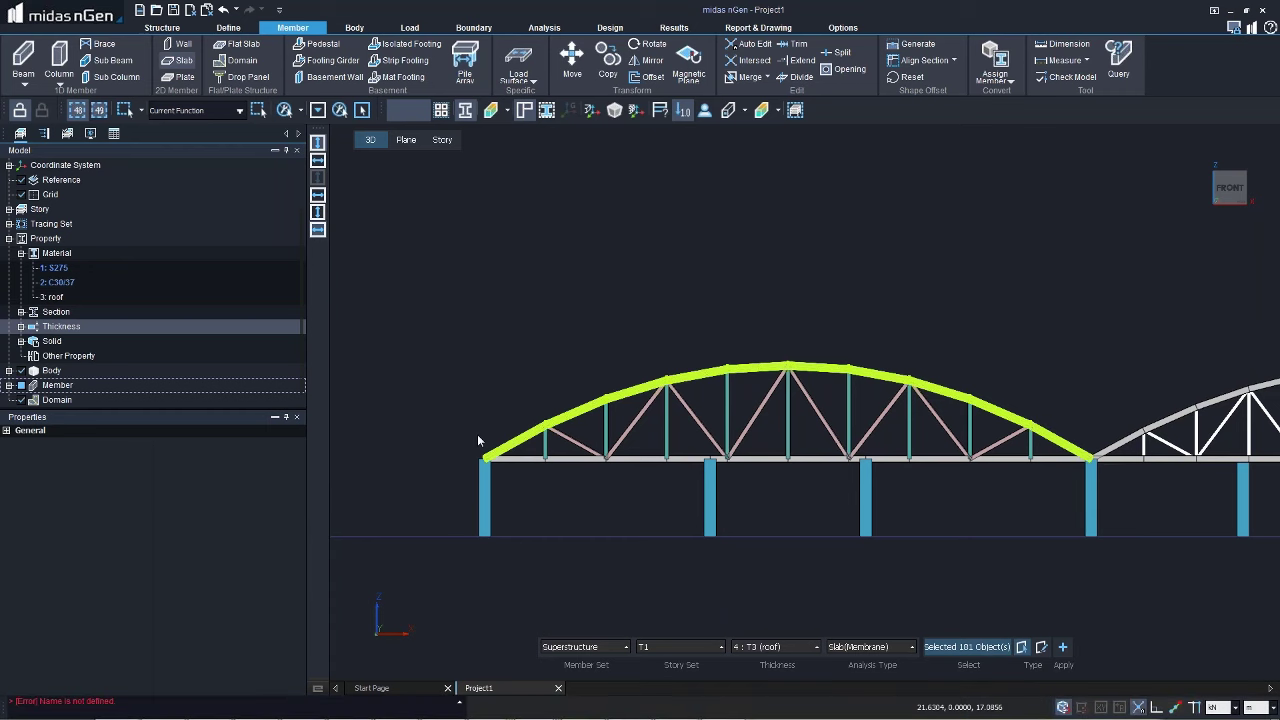
drag(477, 435, 517, 490)
middle_drag(743, 356, 975, 505)
scroll(974, 498, down, 2)
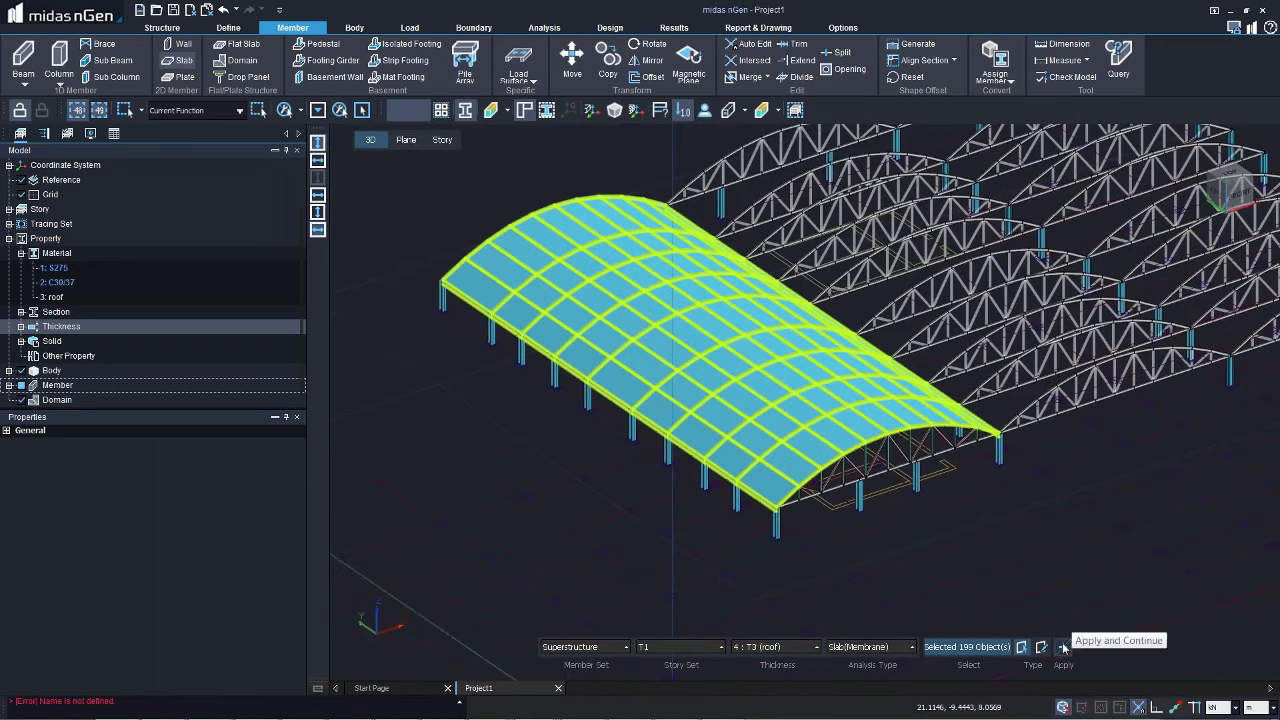
click(1063, 646)
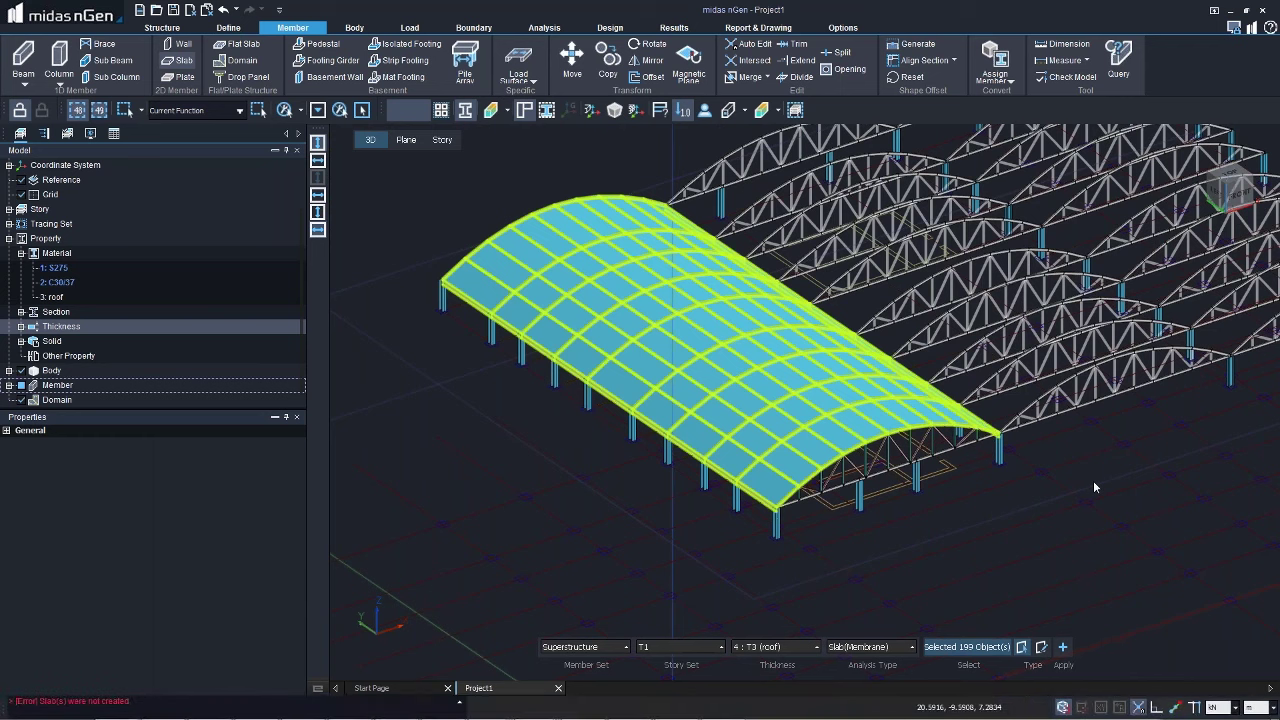
key(Escape)
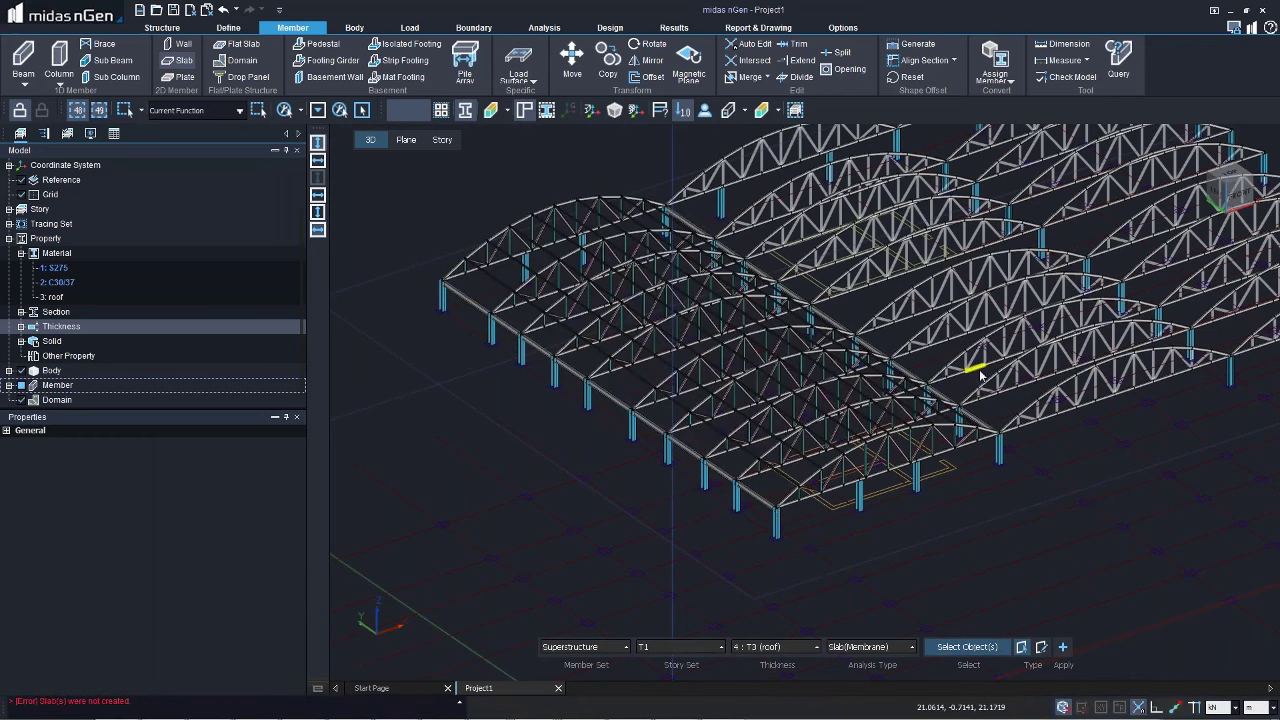
Step: Set the slab analysis type to Slab(Plate - Out In) and return to the front view of the trusses
middle_drag(980, 375, 975, 445)
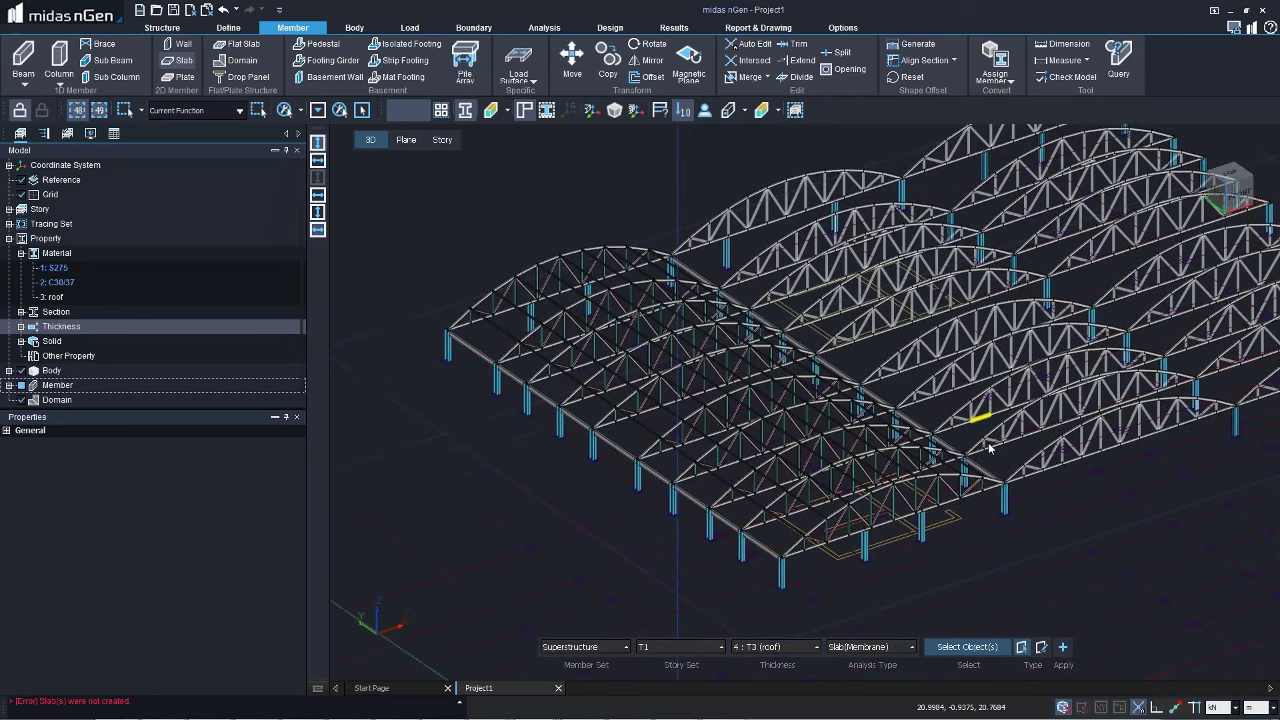
click(870, 647)
click(862, 621)
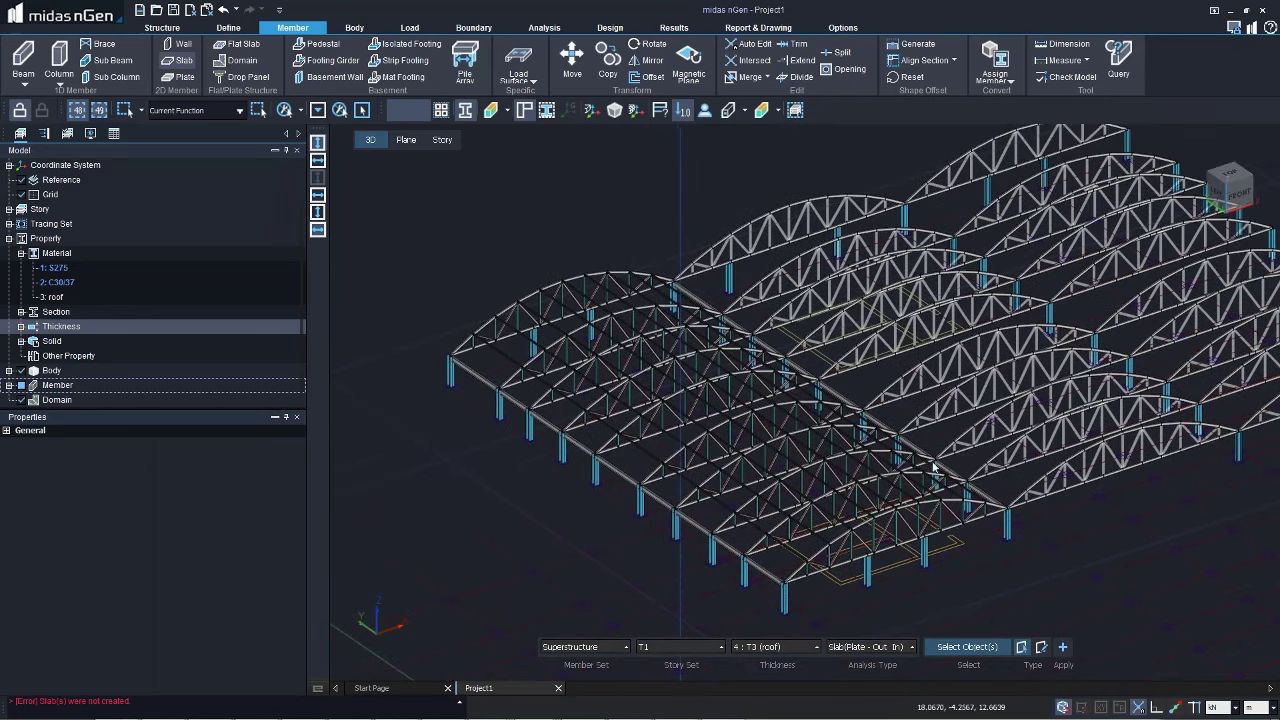
right_click(792, 433)
click(791, 432)
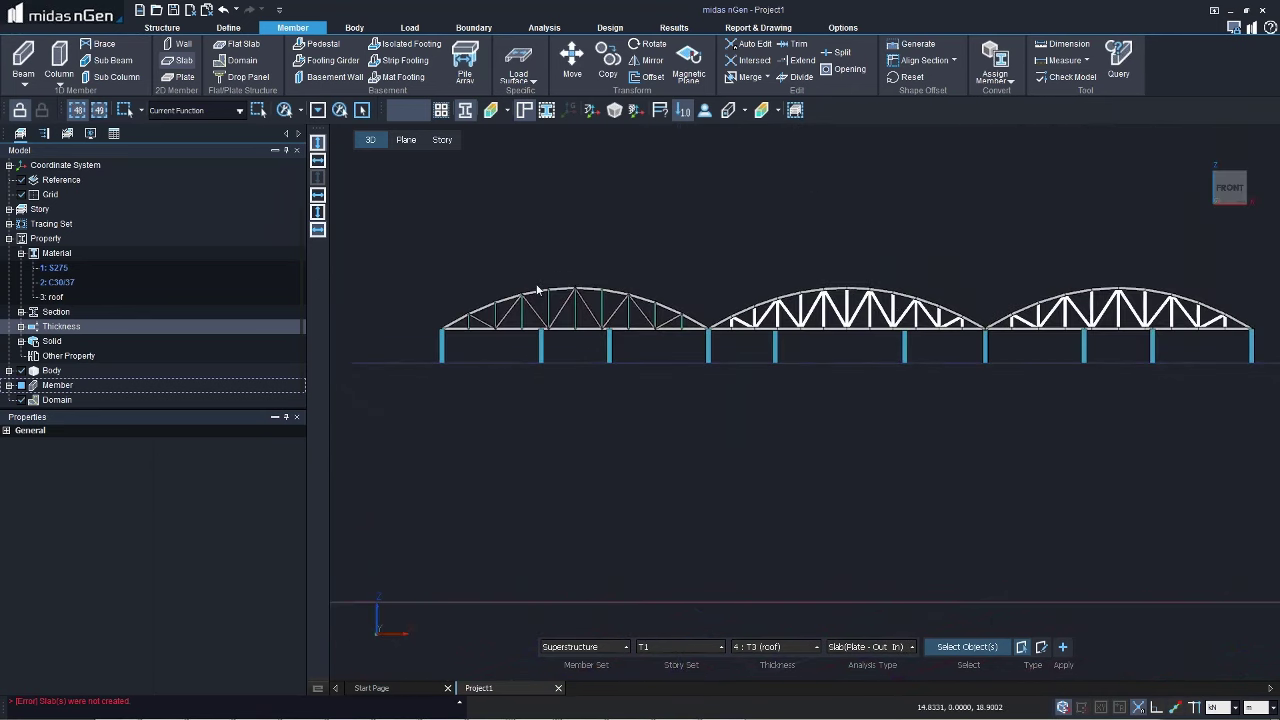
scroll(530, 289, up, 1)
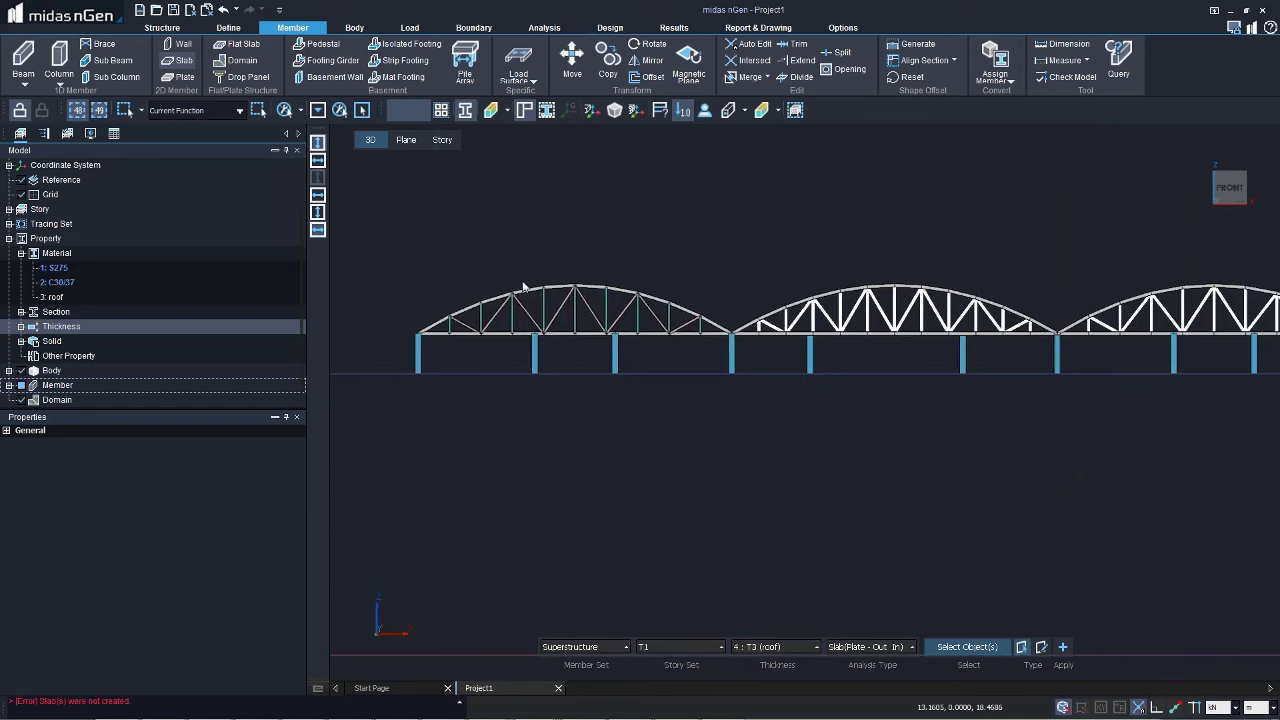
Step: Create the plate-type T3 (roof) slabs over the first truss span from its upper truss members and sub beams, and end the slab command
click(522, 288)
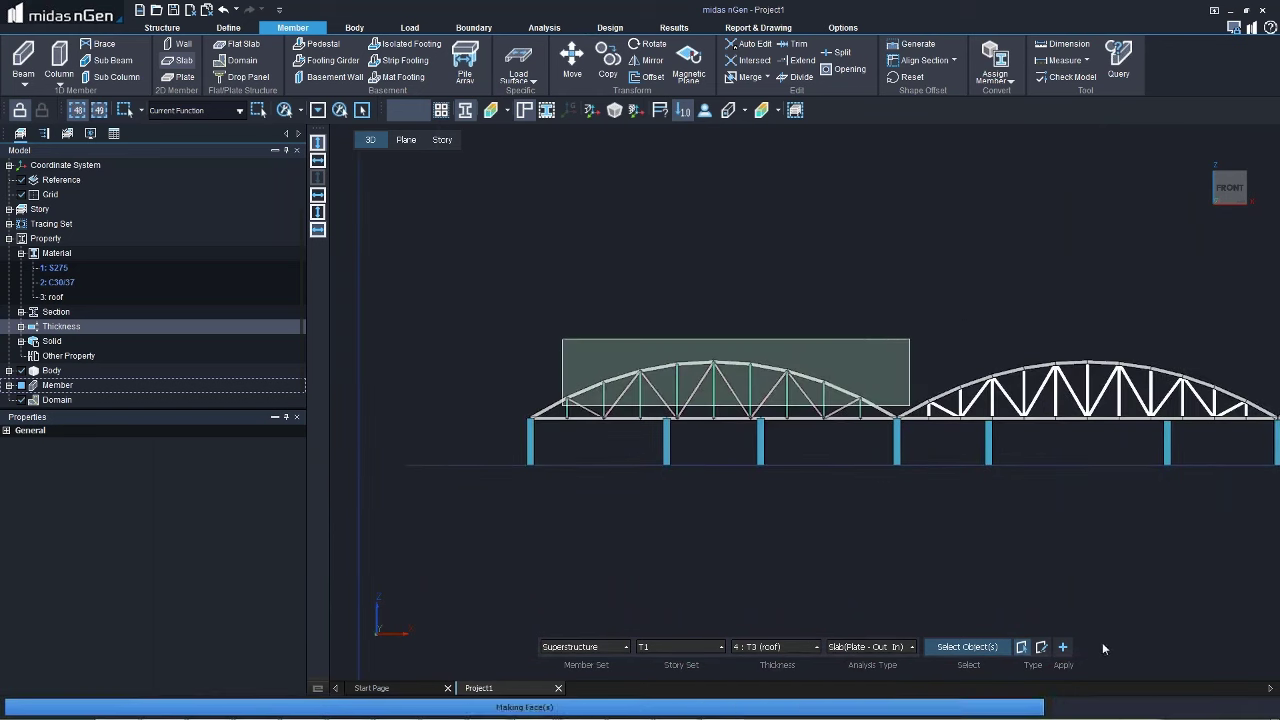
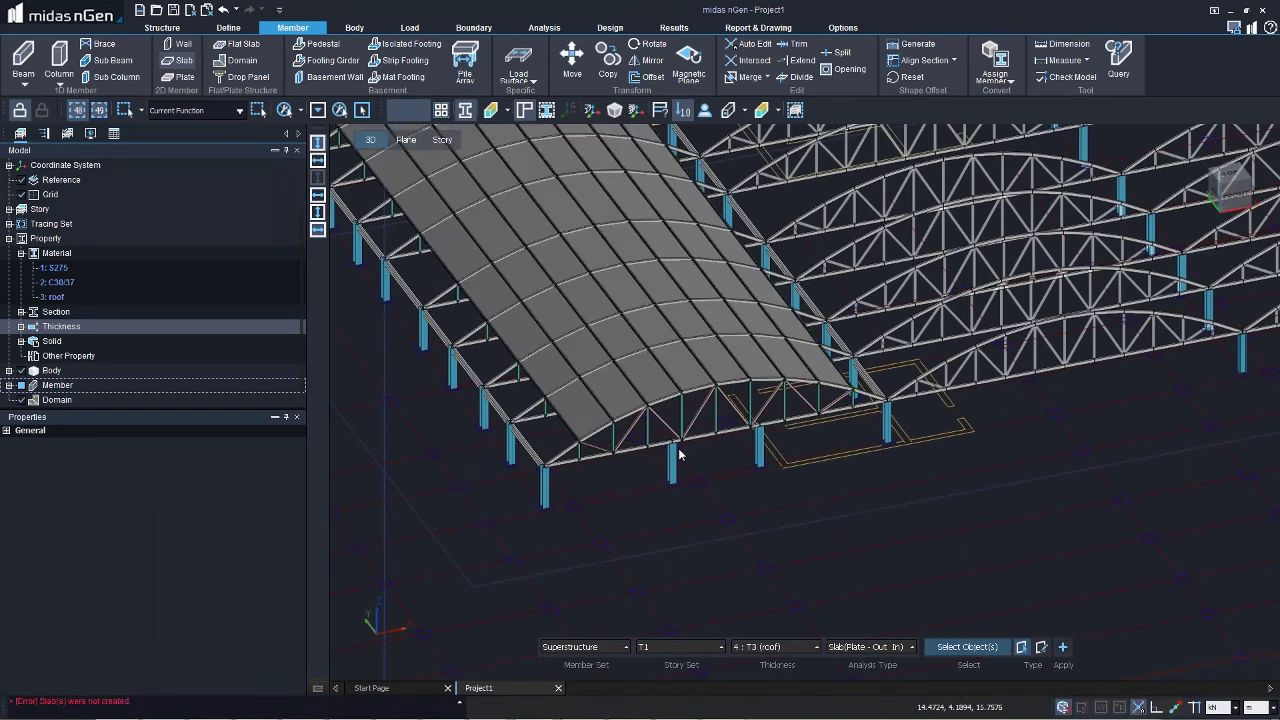
mouse_move(677, 451)
middle_down()
mouse_move(681, 515)
mouse_move(691, 449)
middle_up()
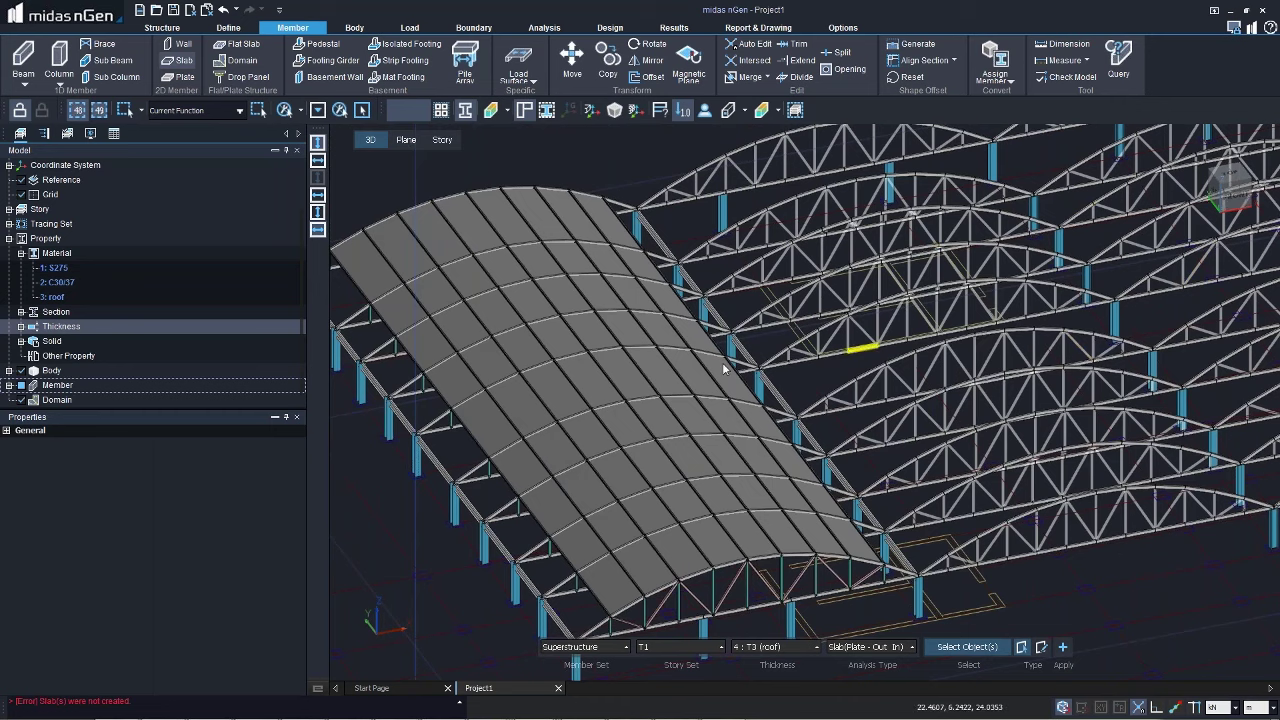
scroll(724, 369, down, 3)
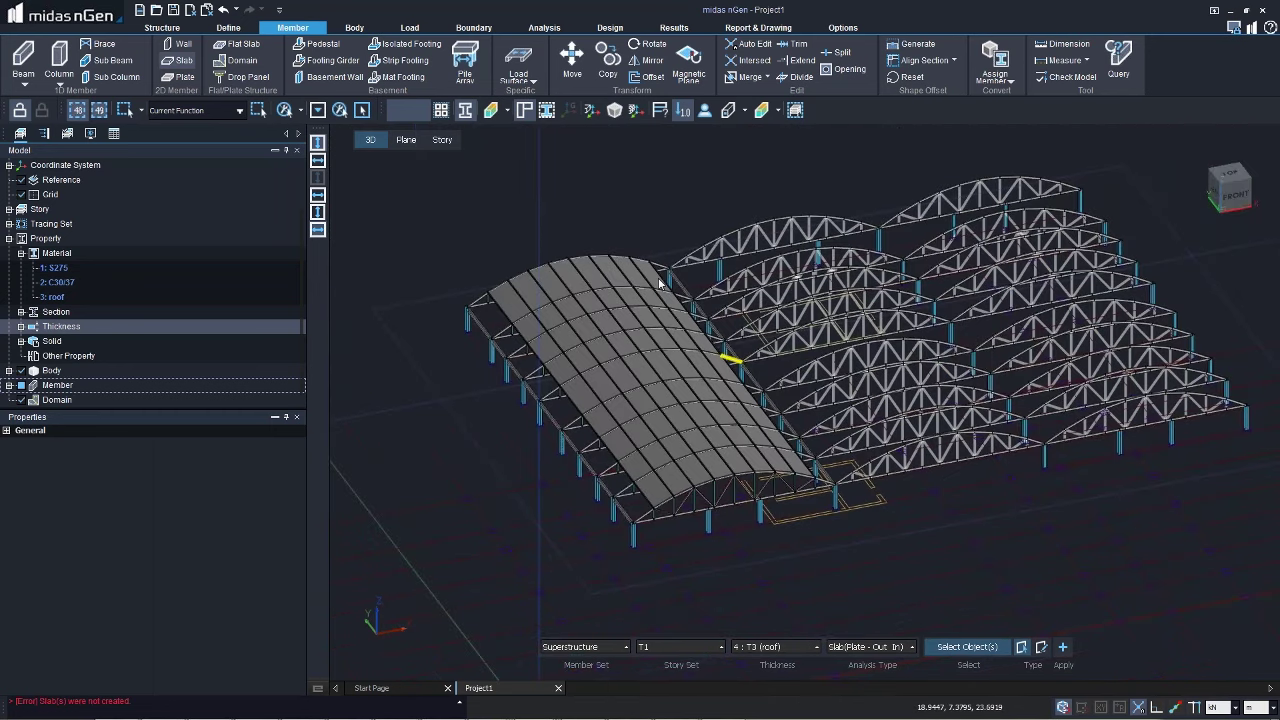
key(Escape)
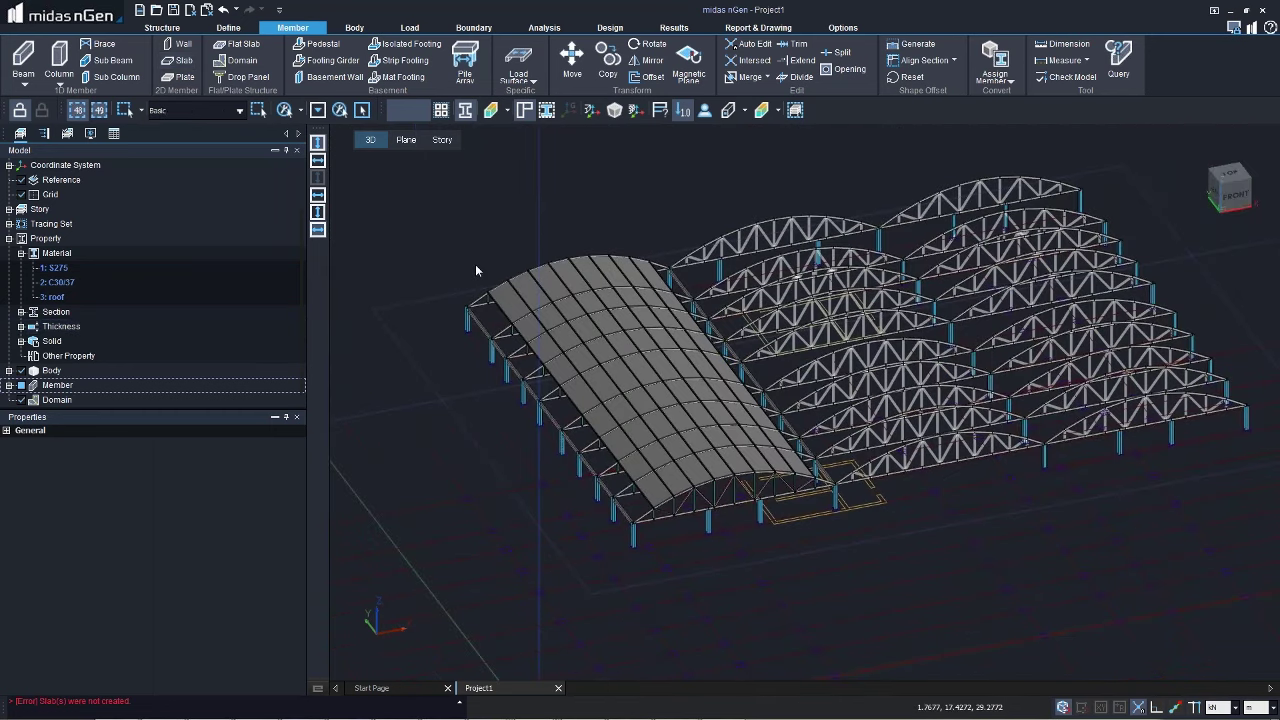
Step: Set the model to an isometric view and toggle the display of all members
right_click(475, 264)
click(419, 212)
right_click(419, 212)
click(477, 257)
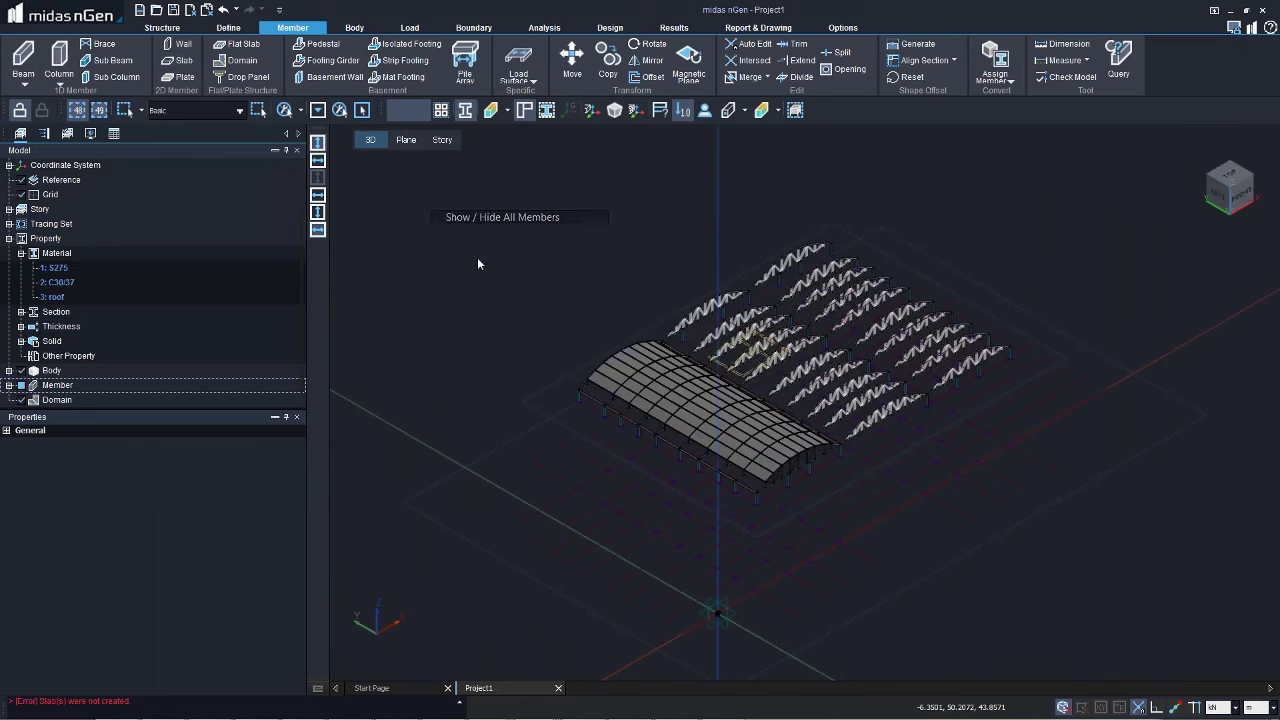
Step: Add a self-weight load in Static Load Set-1 with scale factors X 0, Y 0 and Z -1
middle_drag(477, 257, 690, 345)
scroll(706, 313, up, 3)
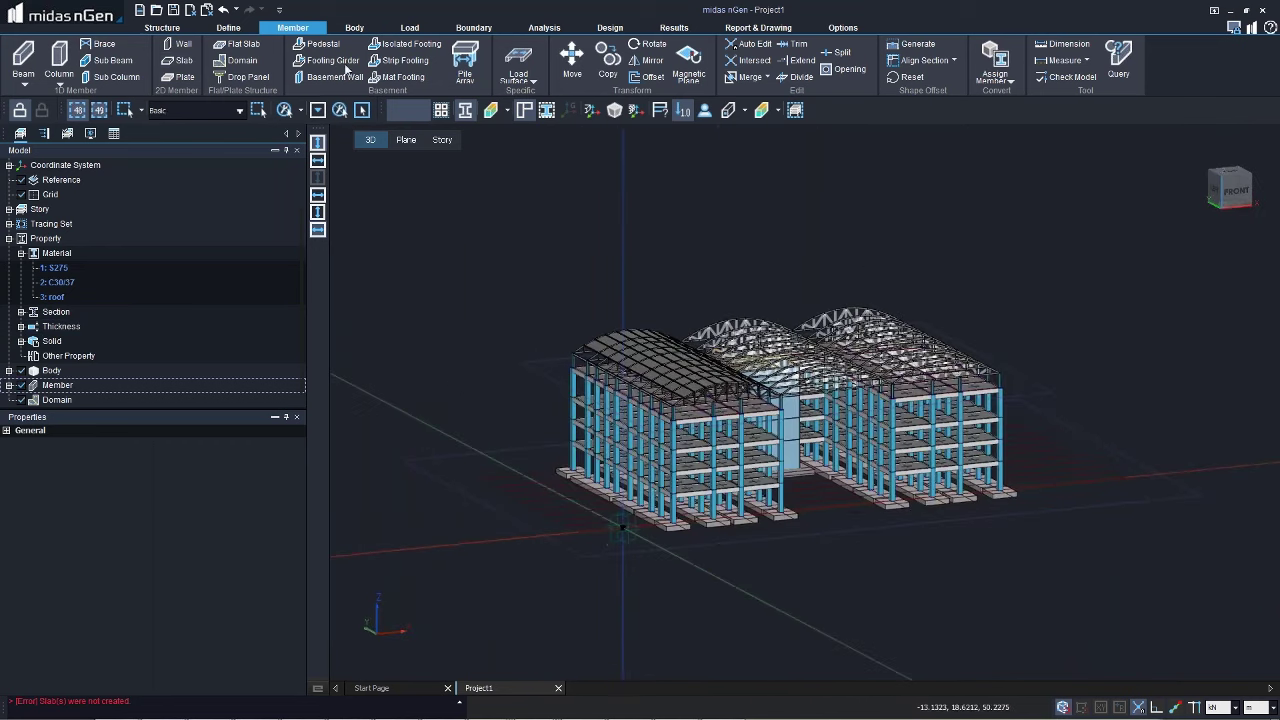
click(404, 28)
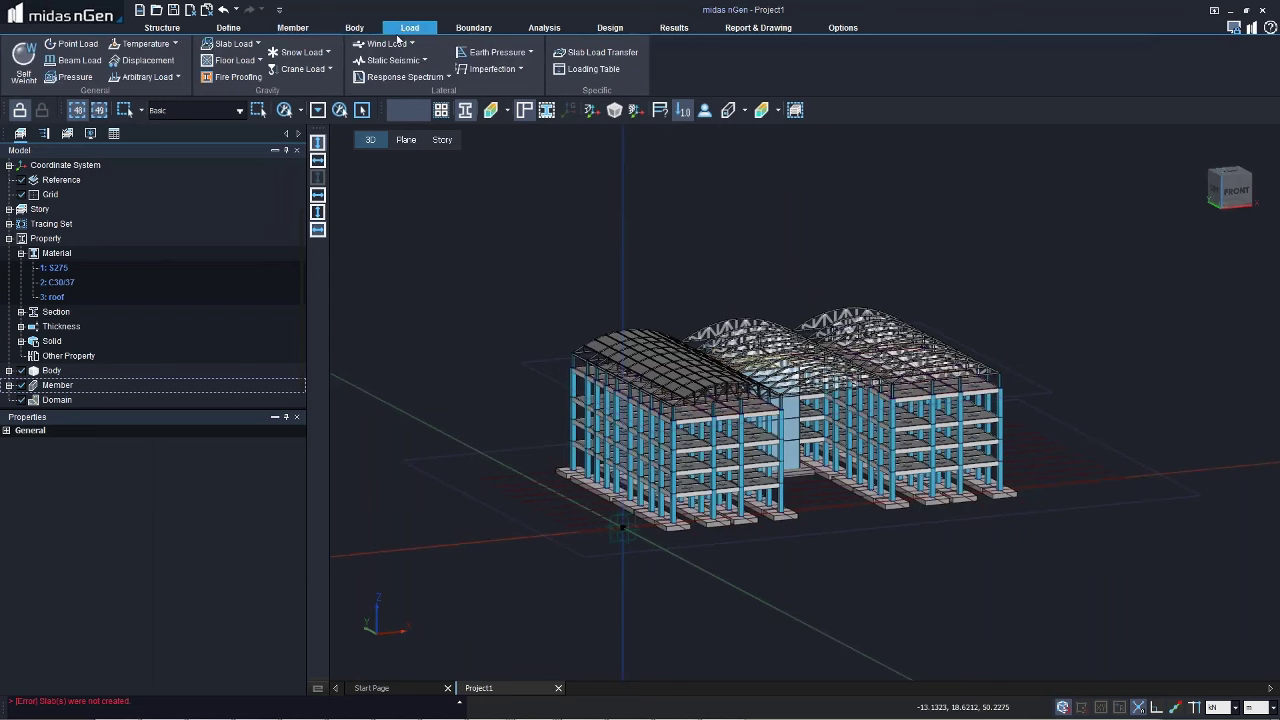
click(24, 64)
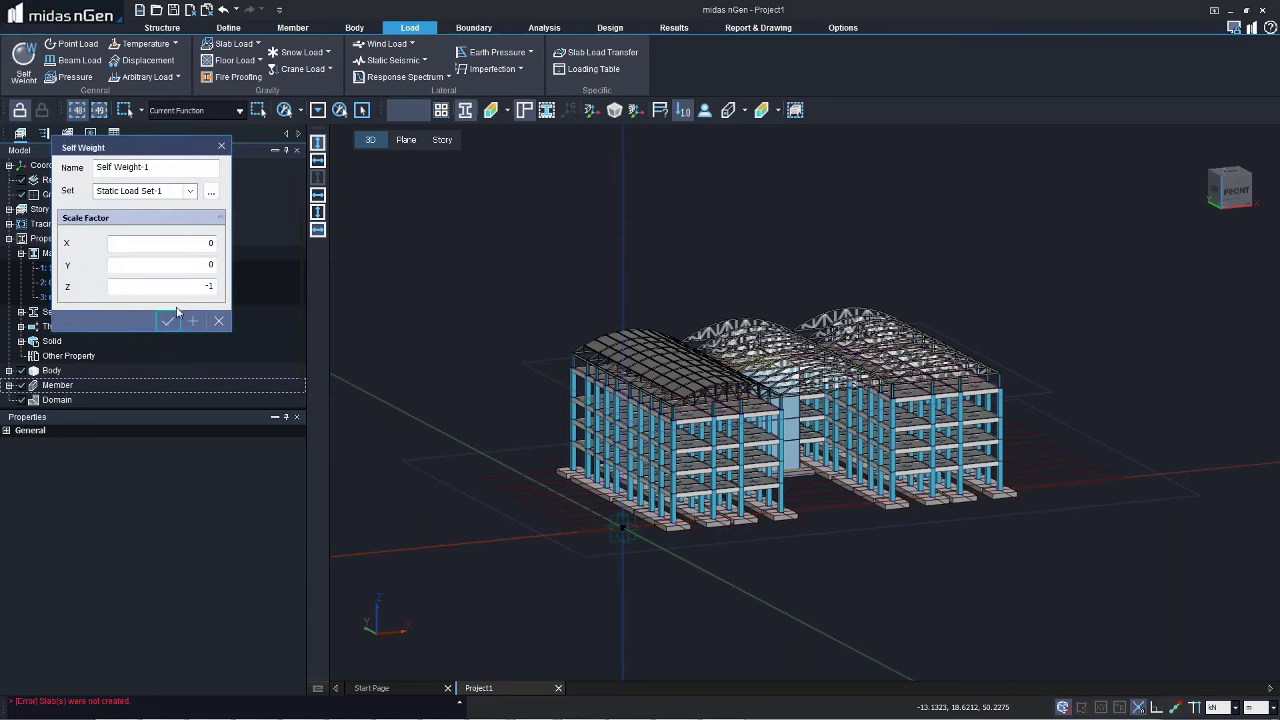
click(166, 321)
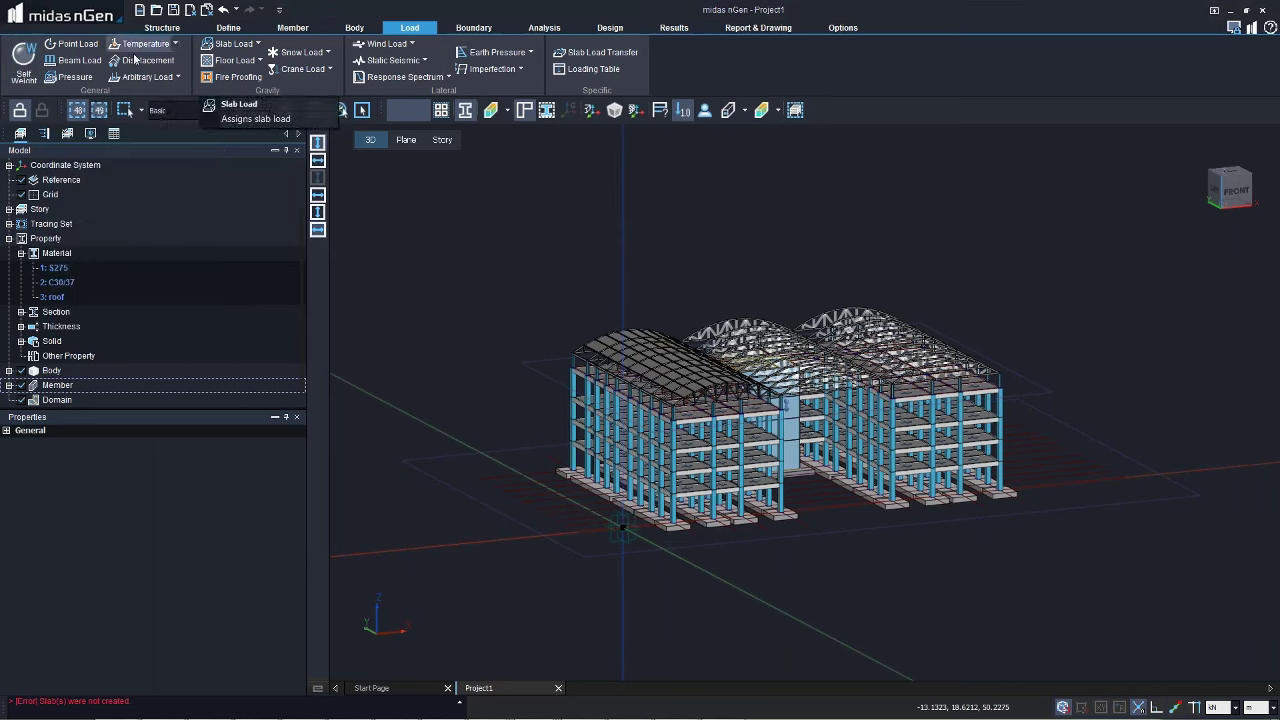
Step: From the slab load type definition, add Static Load Set-2 with load type Live Load (L)
click(240, 44)
click(243, 62)
click(112, 214)
click(270, 314)
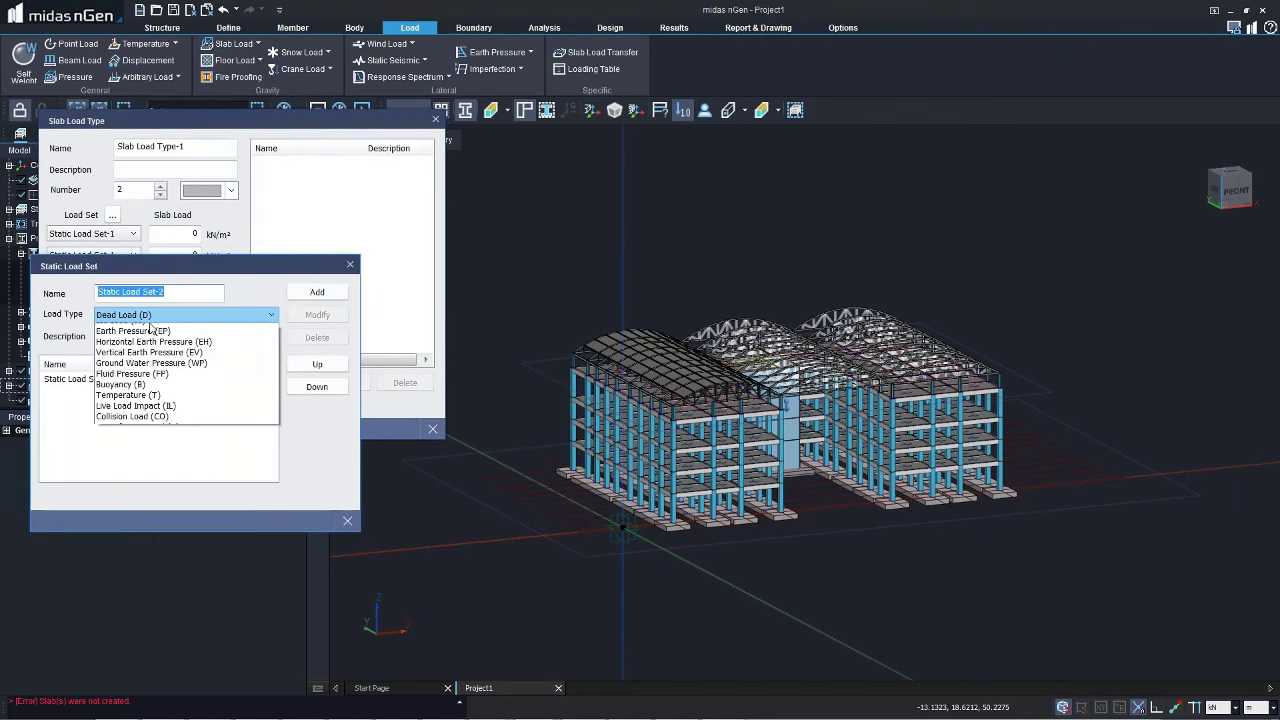
click(150, 331)
click(316, 291)
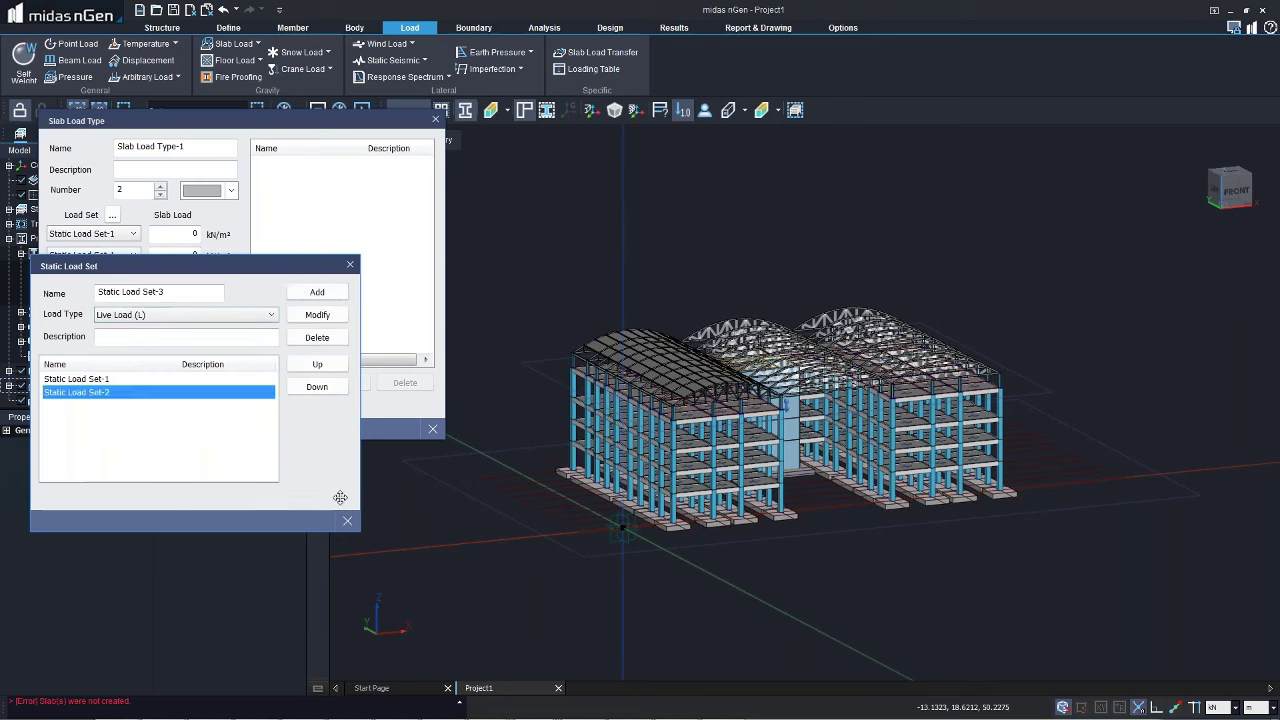
click(347, 520)
Step: Add Slab Load Type-1 with -2.5 kN/m² in Static Load Set-1 and -4 kN/m² in Static Load Set-2
click(105, 255)
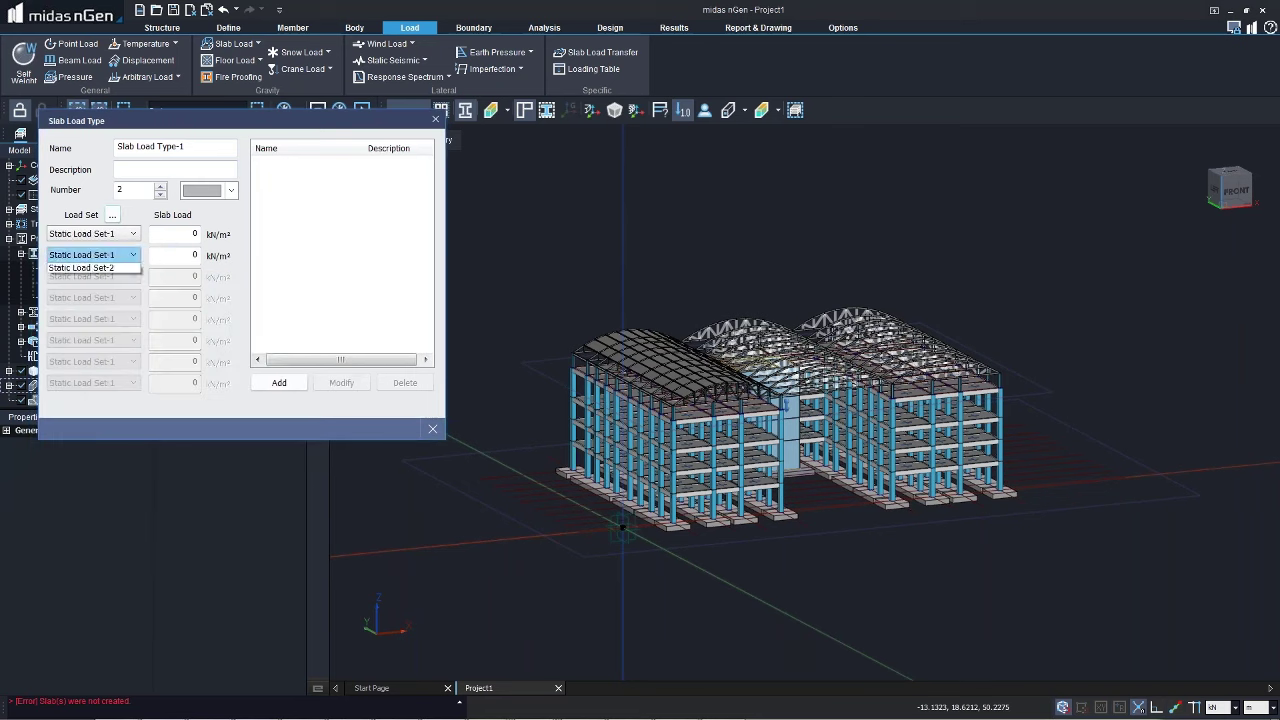
click(110, 280)
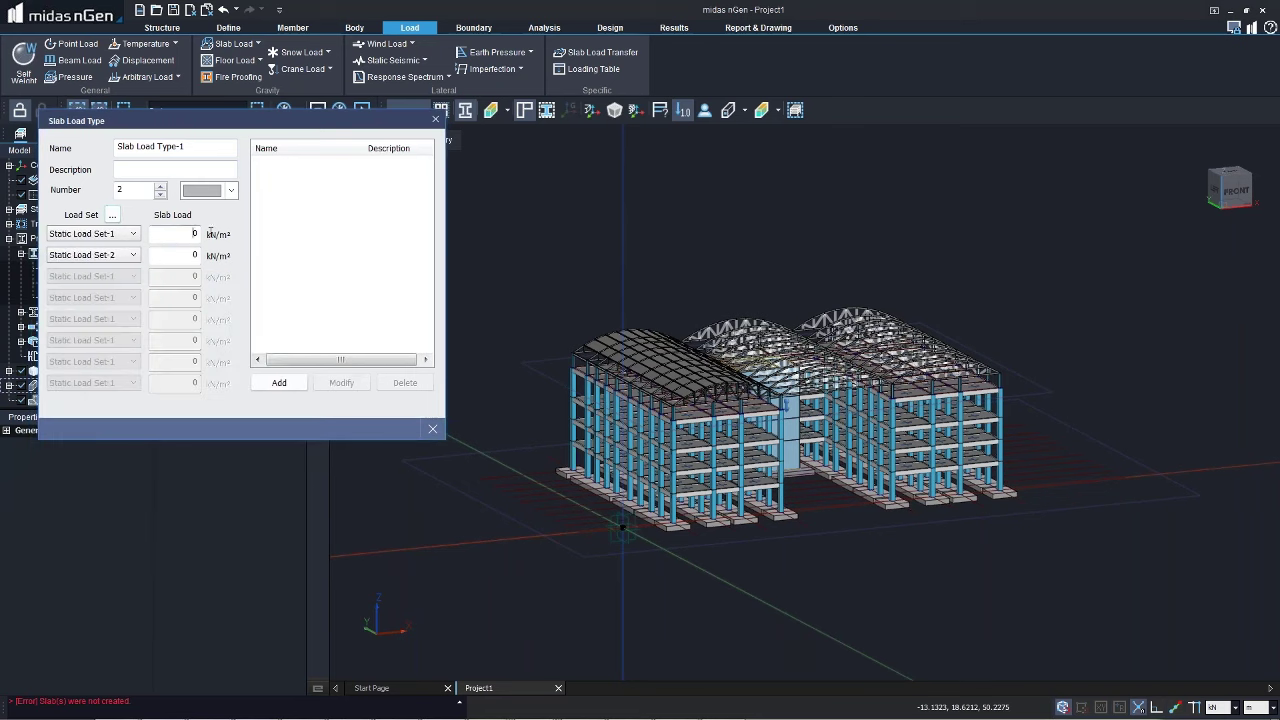
click(198, 233)
key(BackSpace)
text(-2.5)
click(197, 254)
text(-4)
click(280, 384)
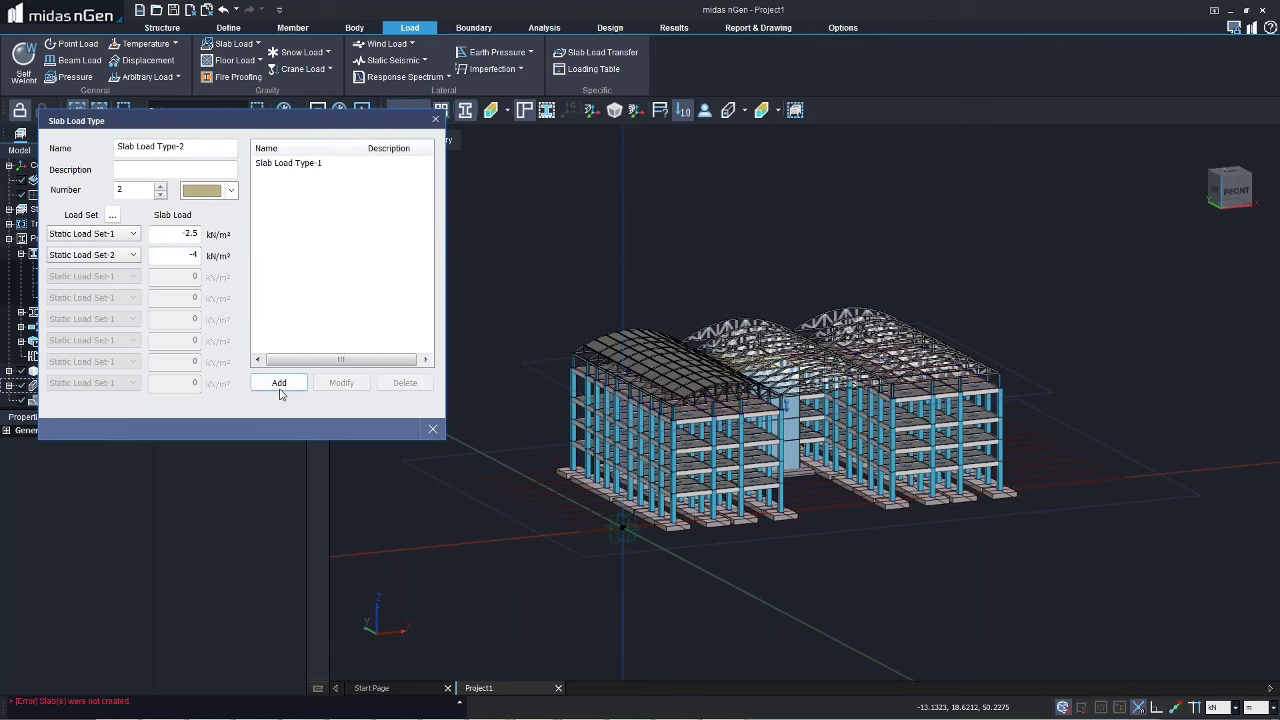
click(430, 428)
Step: Apply Slab Load Type-1 to the floor slabs of the whole building and return to the isometric view
click(256, 45)
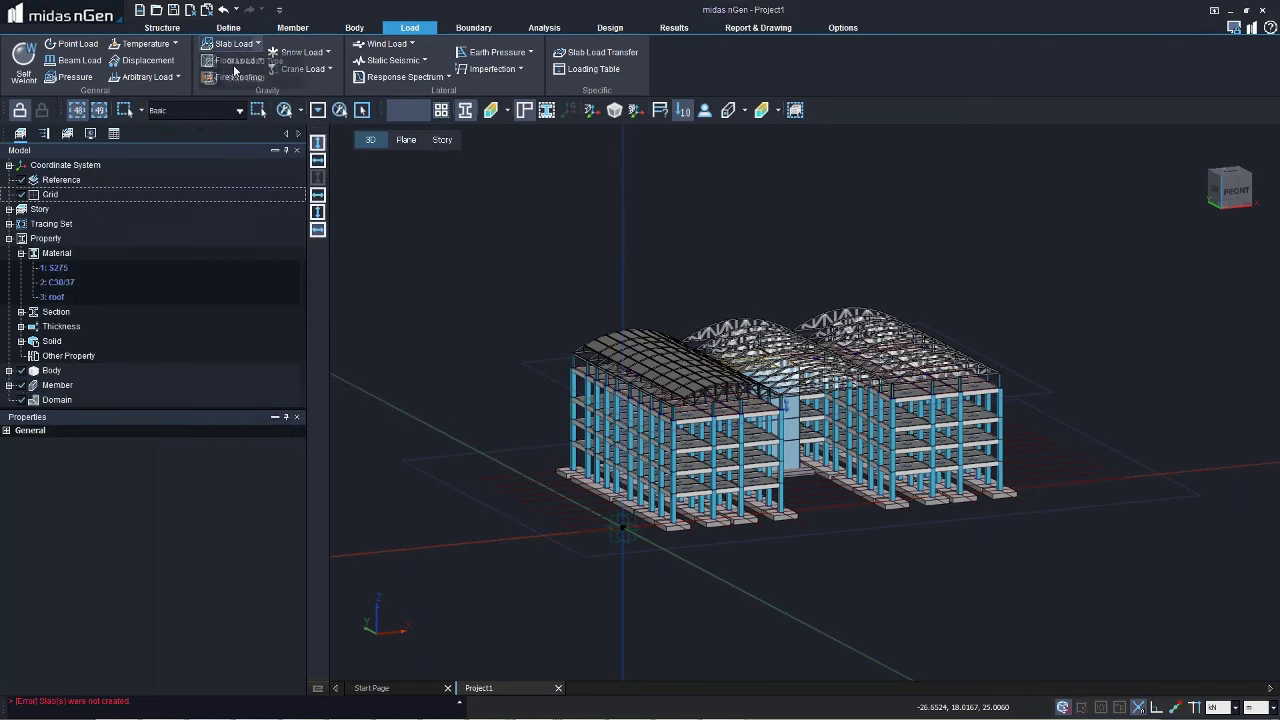
click(235, 79)
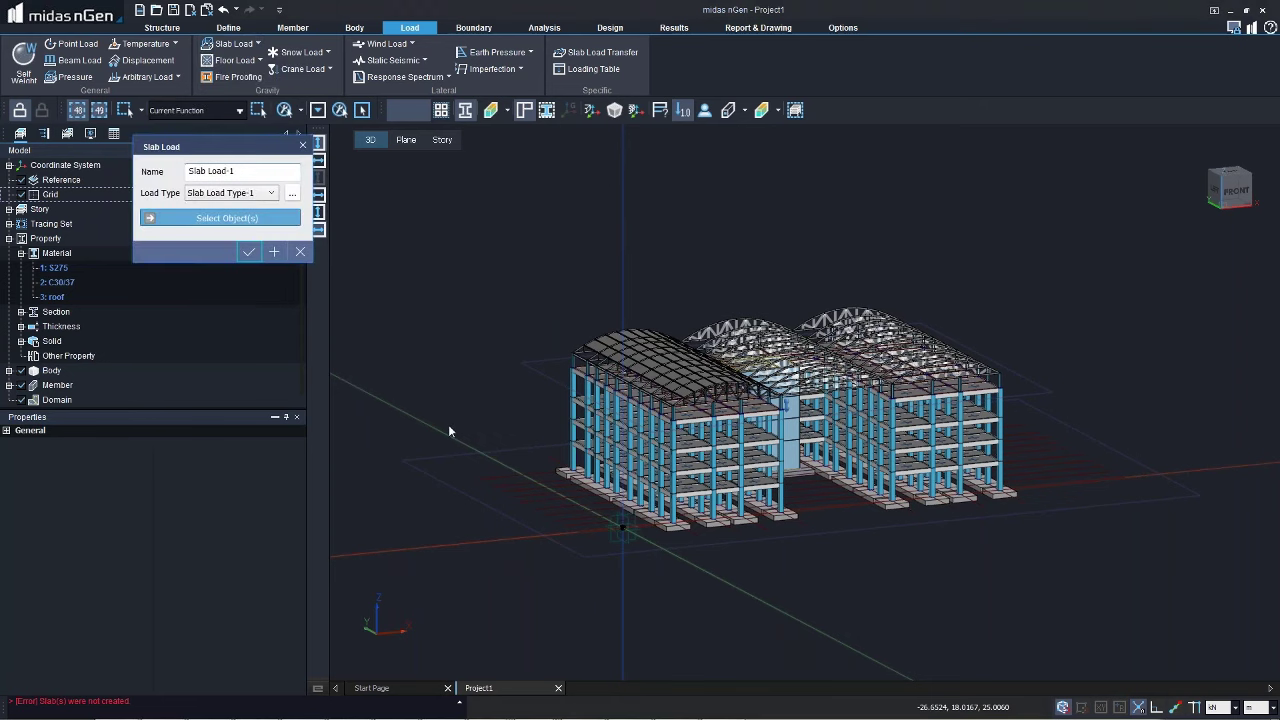
right_click(548, 405)
click(545, 419)
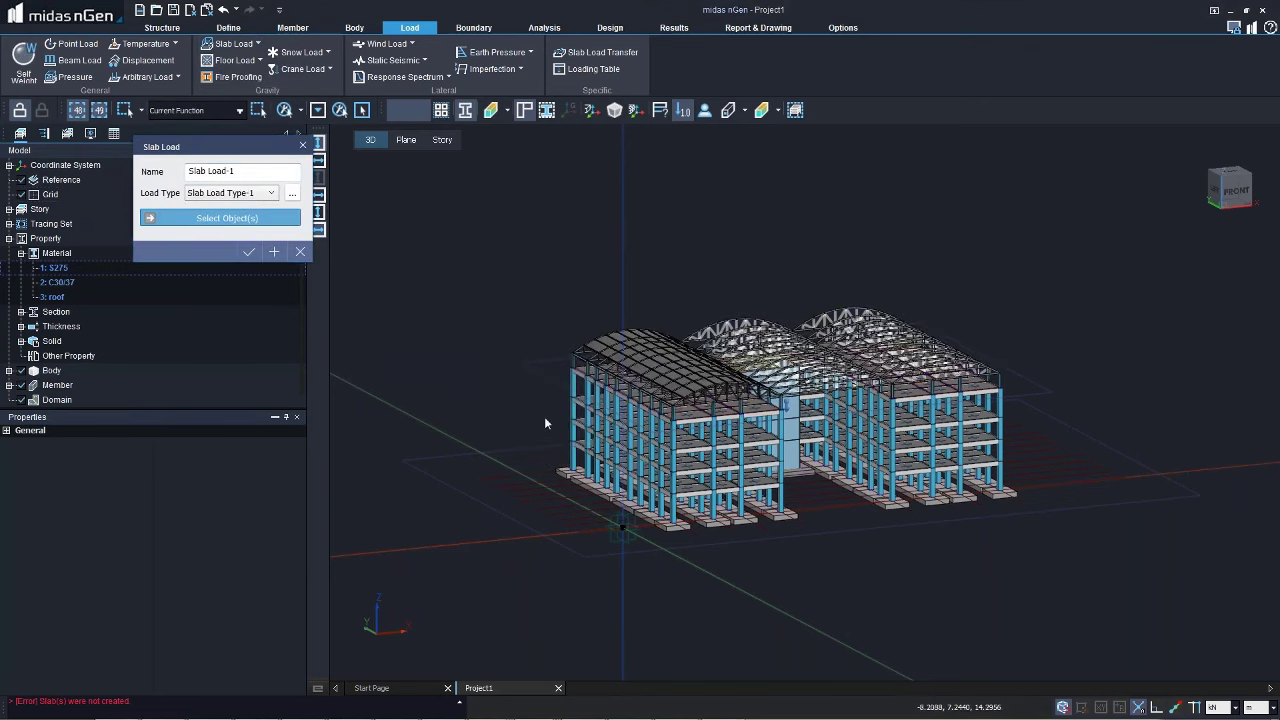
drag(1100, 487, 1100, 482)
click(250, 252)
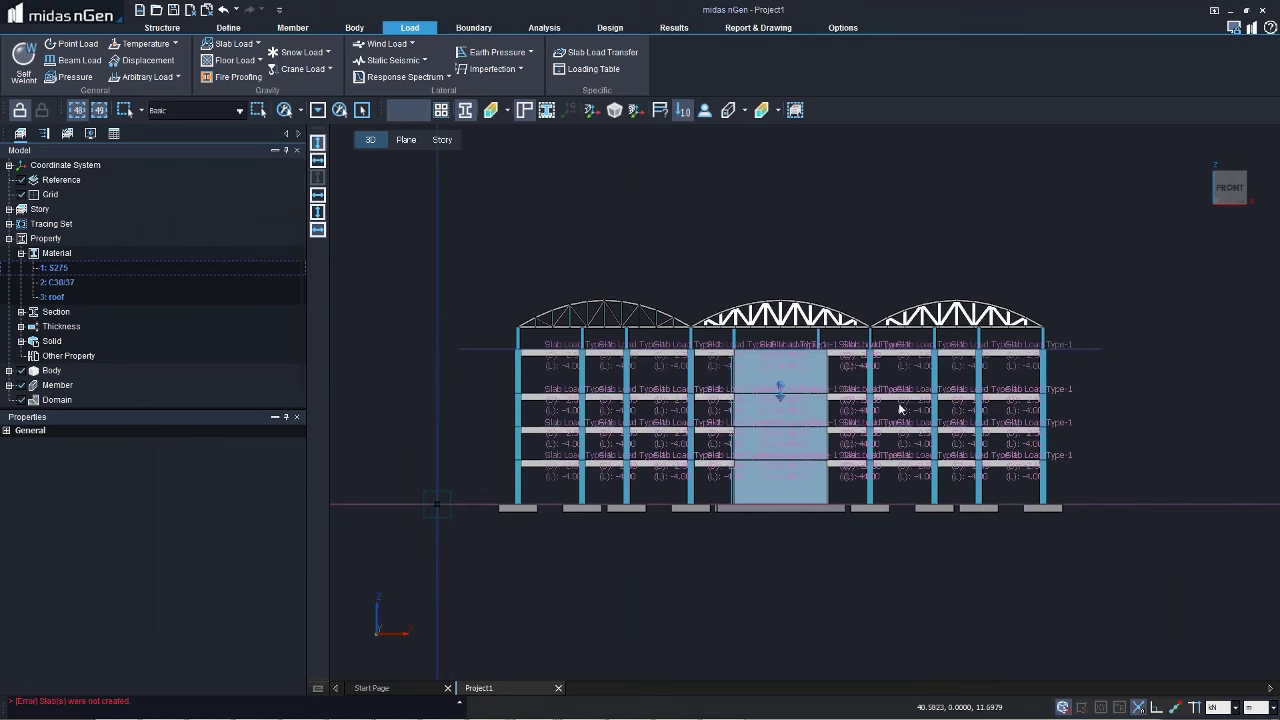
key(ctrl+i)
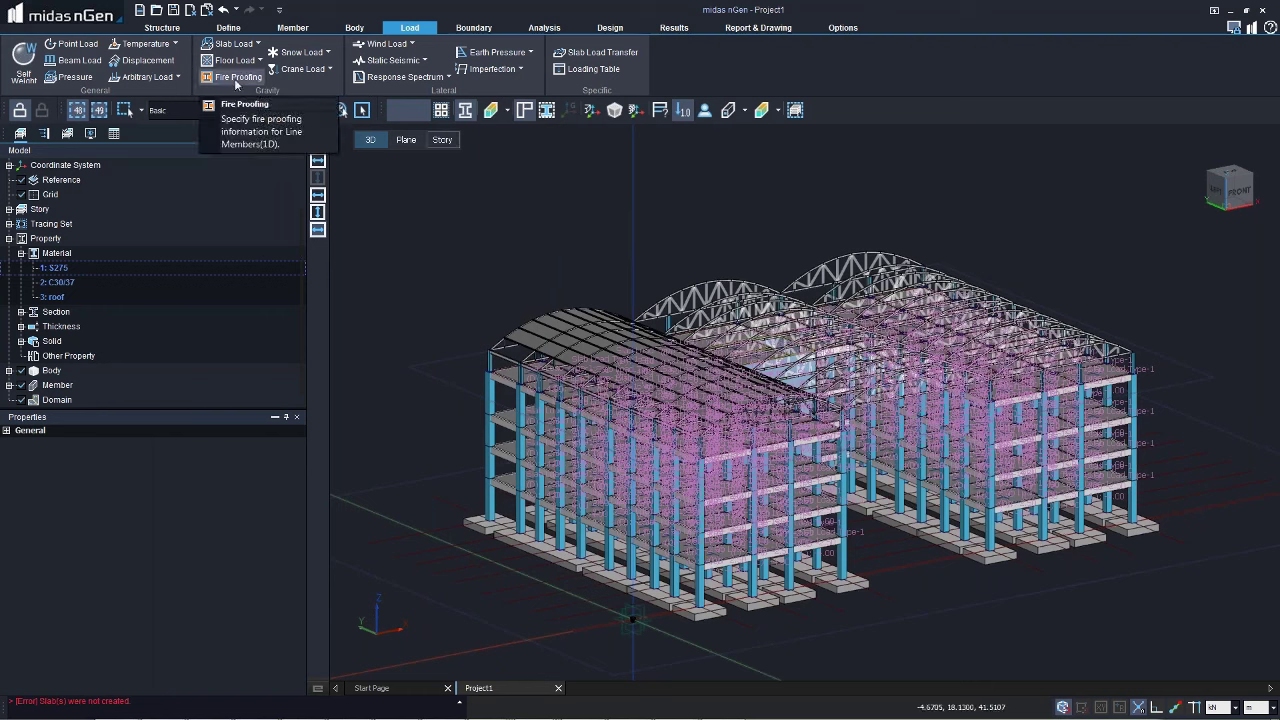
Step: Start a new wind load and set its type to Enclosed Area
click(385, 44)
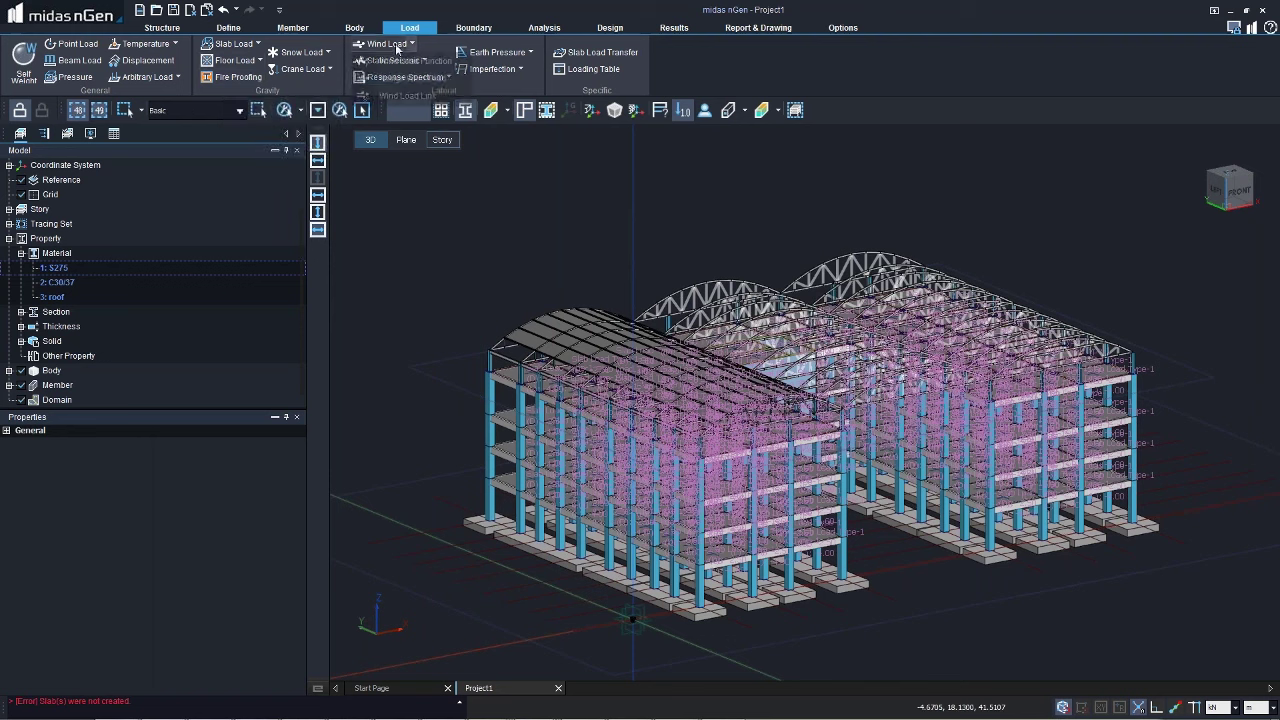
click(397, 79)
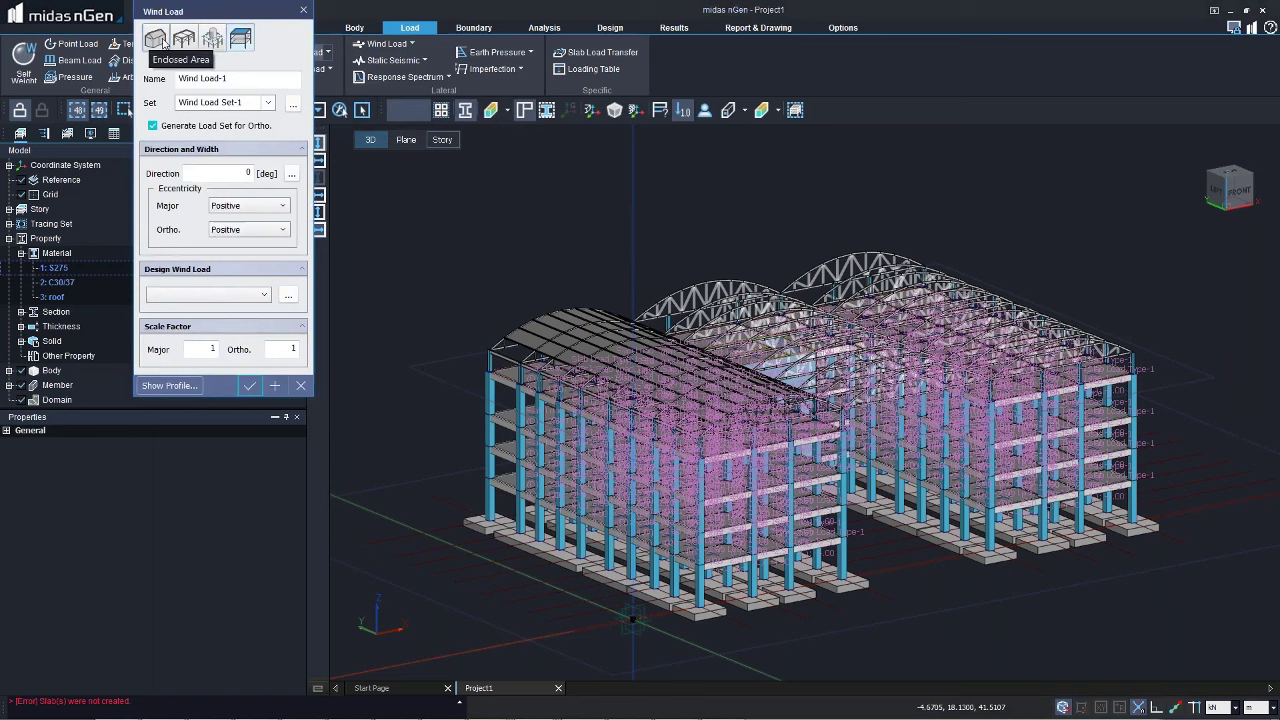
click(232, 46)
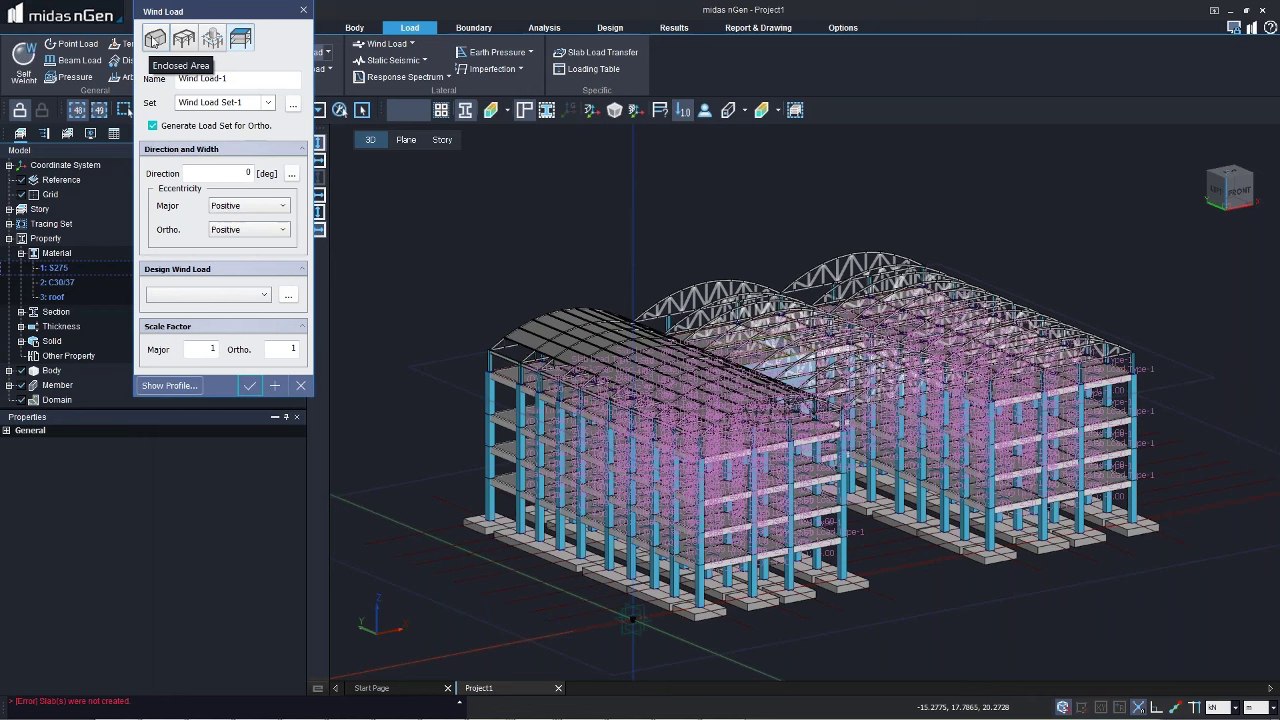
click(155, 38)
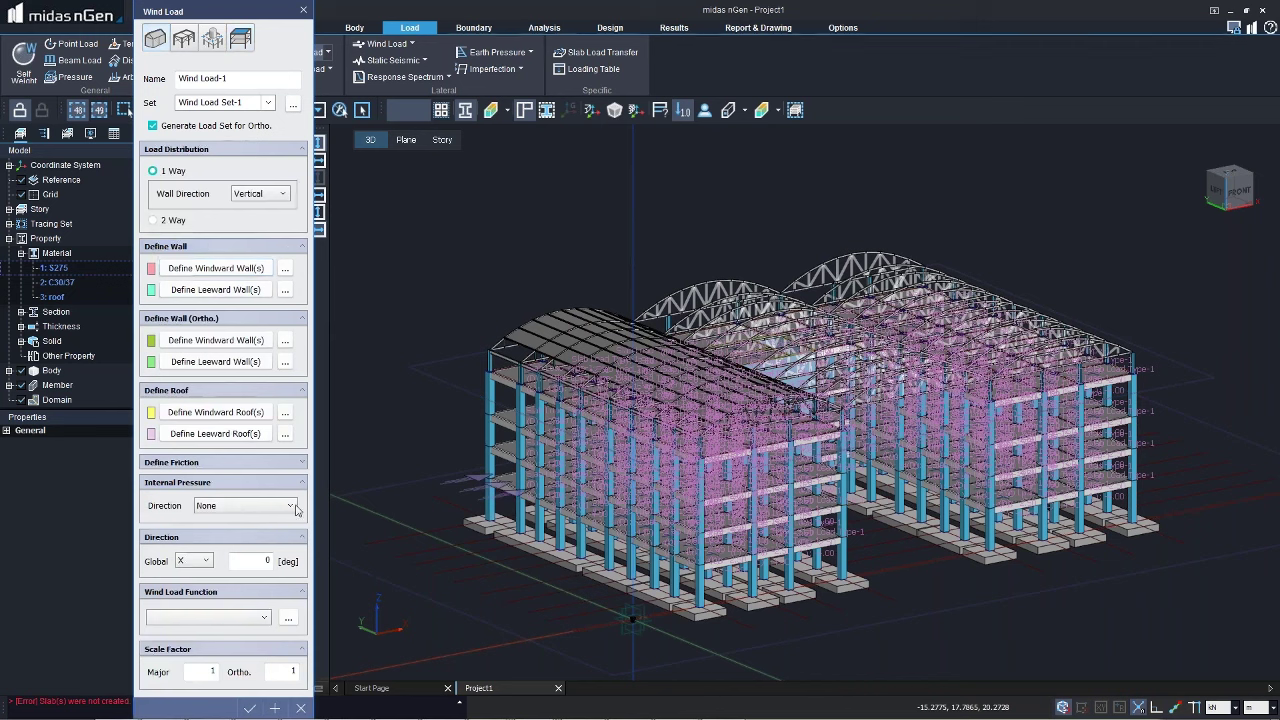
Step: Start a code-based wind load function and add a general design wind load to it using code EN1991:2005
click(287, 620)
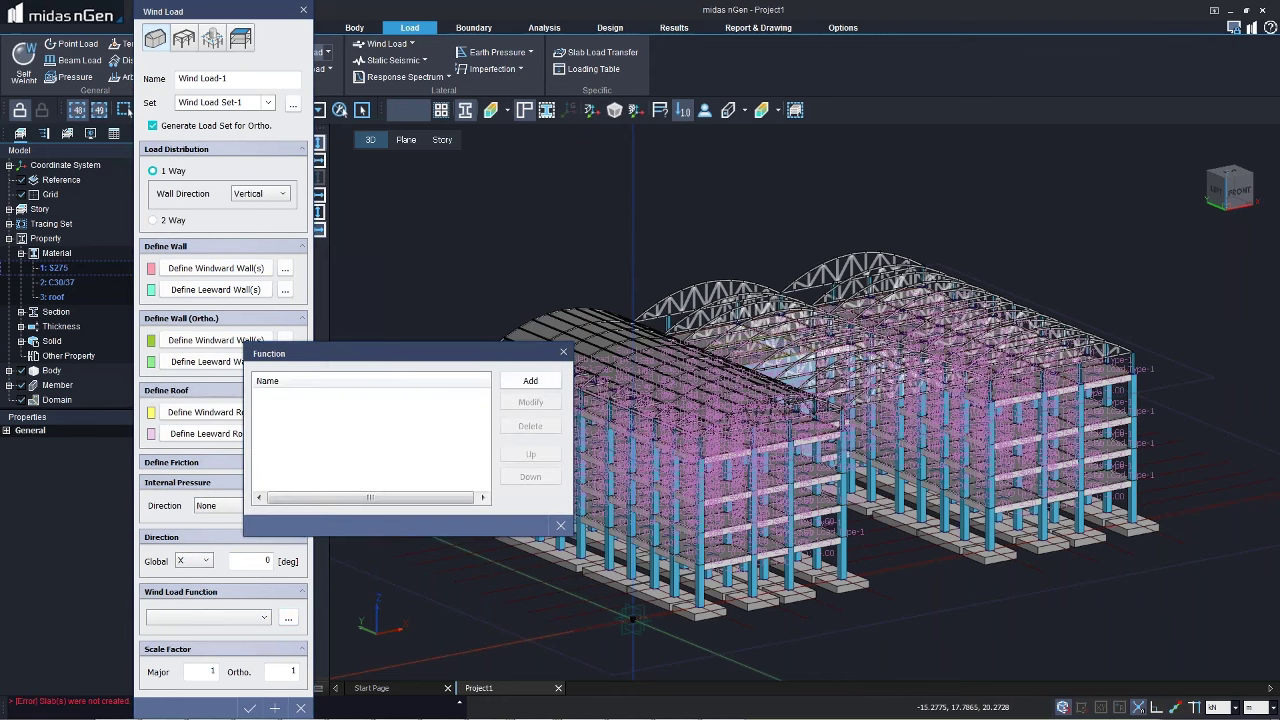
click(534, 374)
click(624, 58)
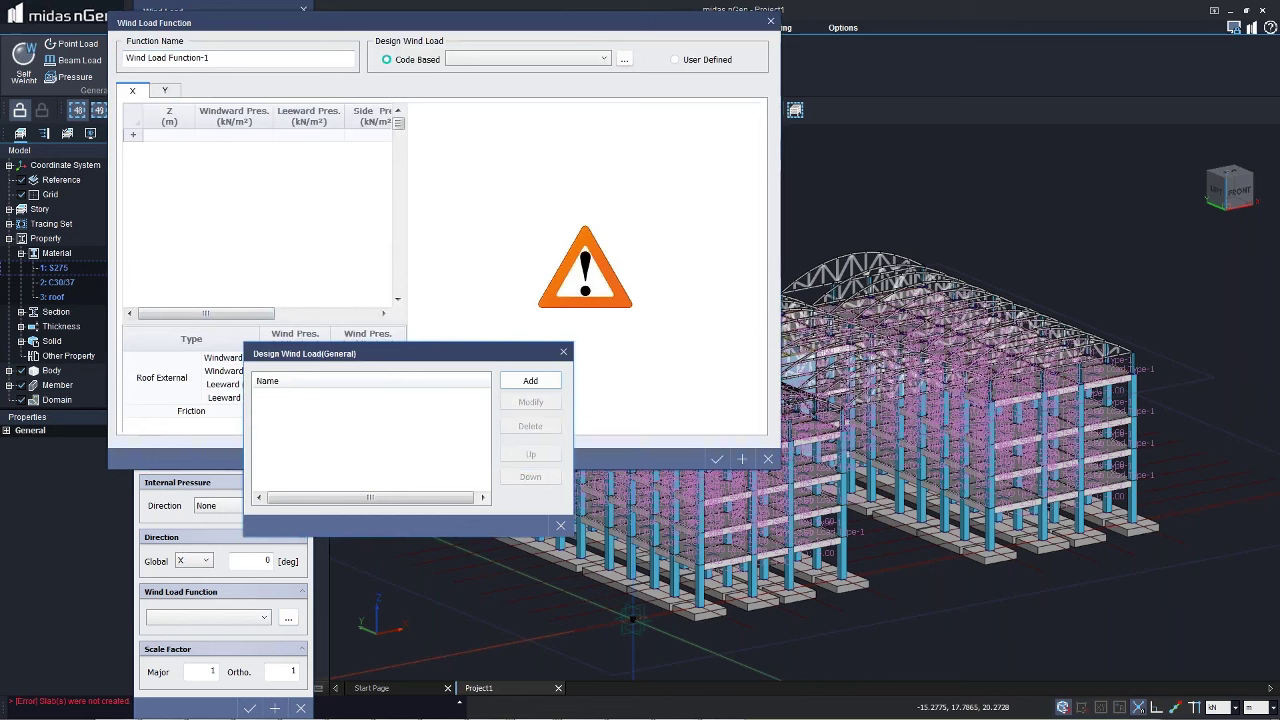
click(530, 380)
click(686, 73)
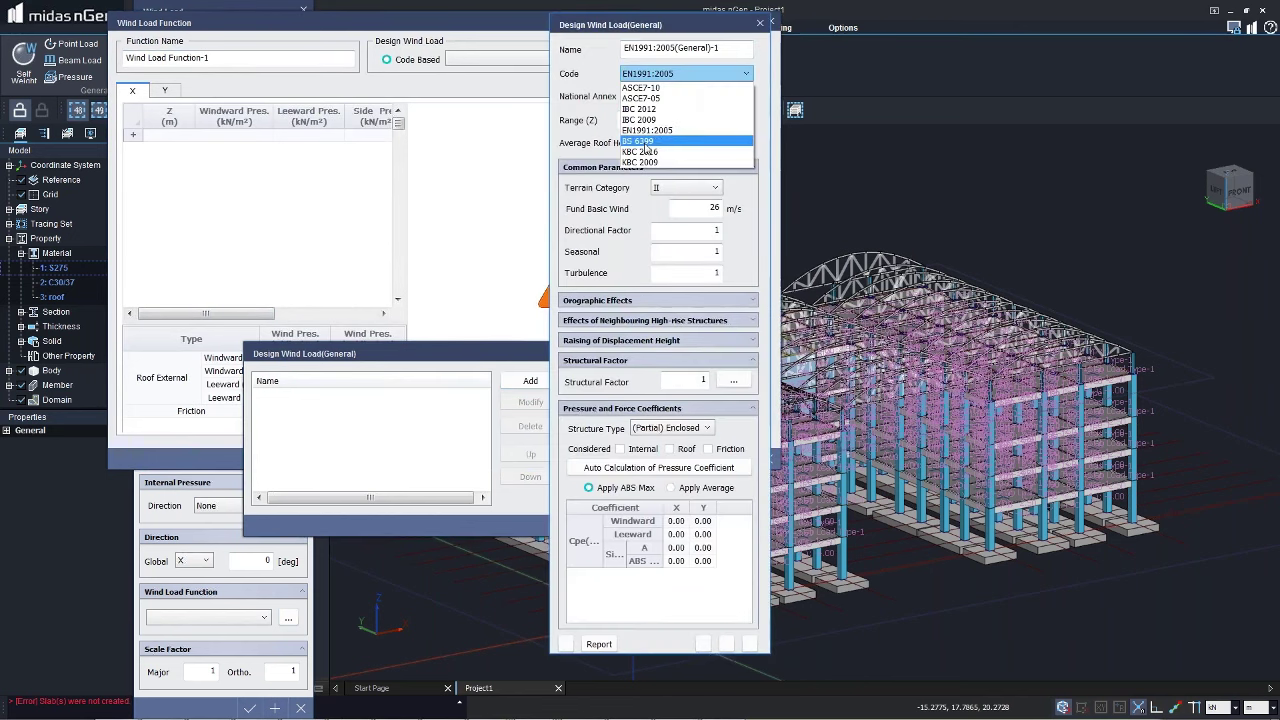
click(647, 130)
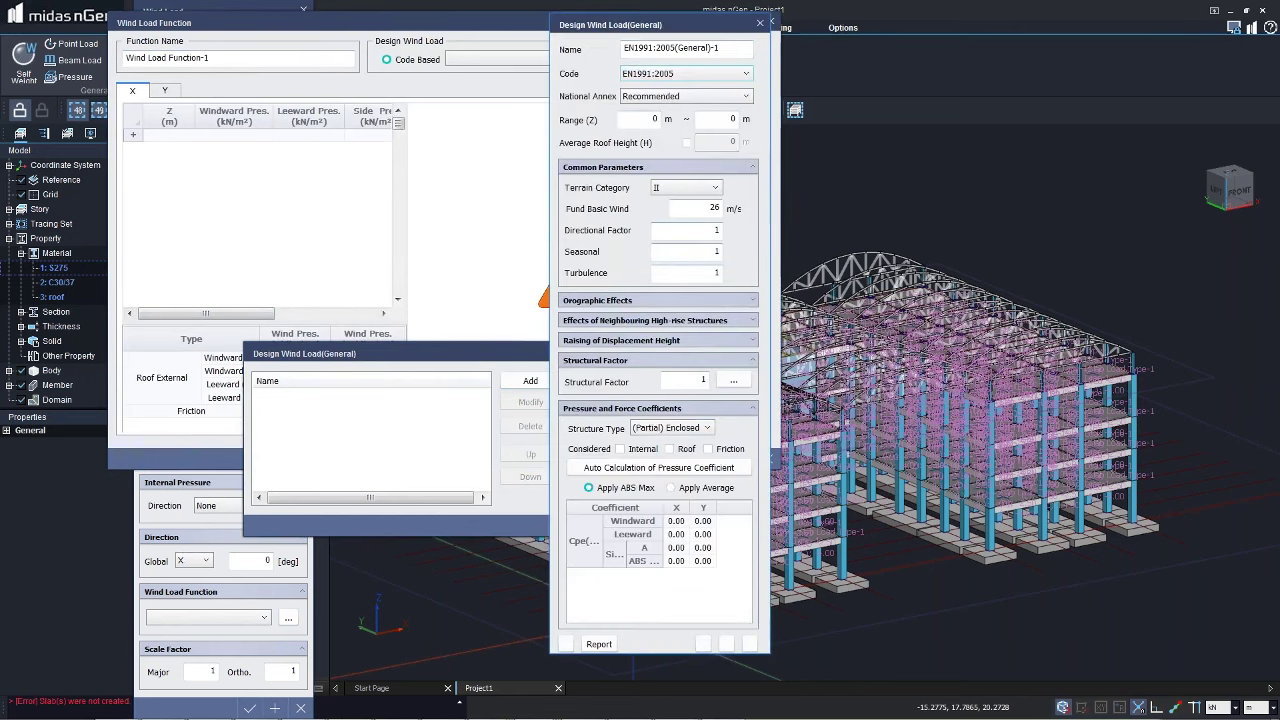
Step: Include internal, roof and friction coefficients in the design wind load and set the upper limit of its Z range to 16 m
click(645, 450)
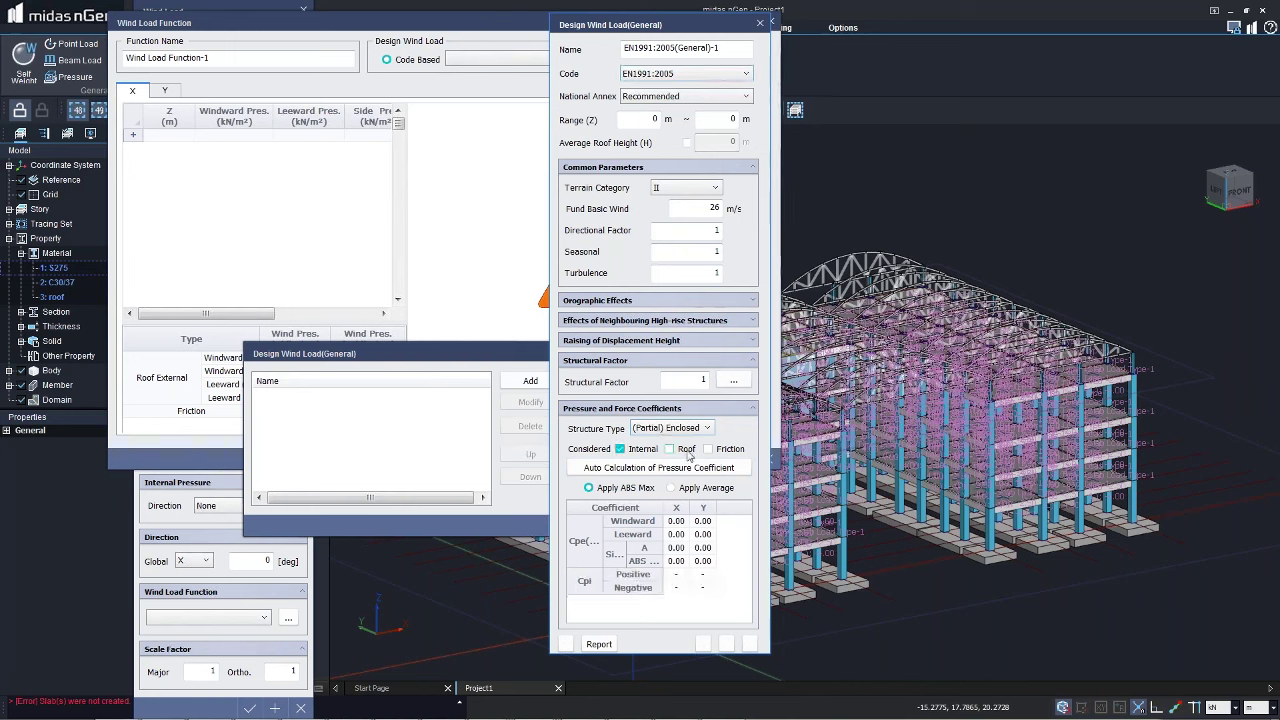
click(687, 449)
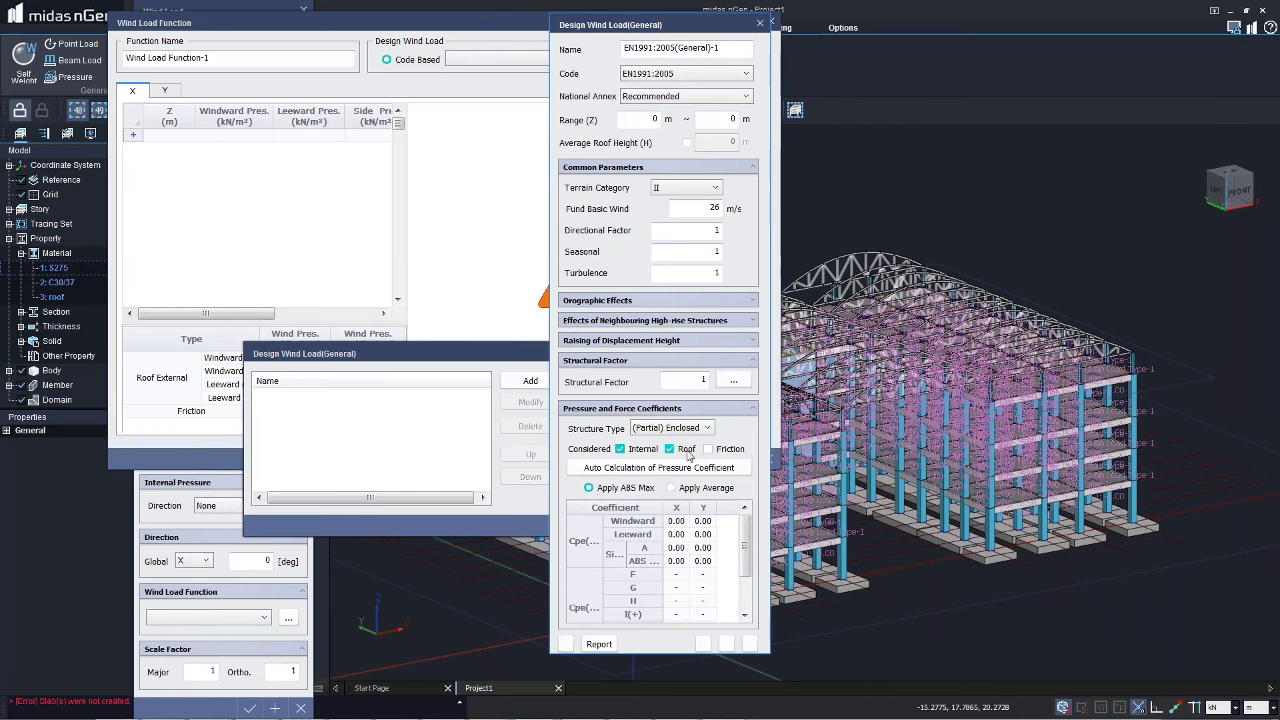
click(708, 449)
click(677, 466)
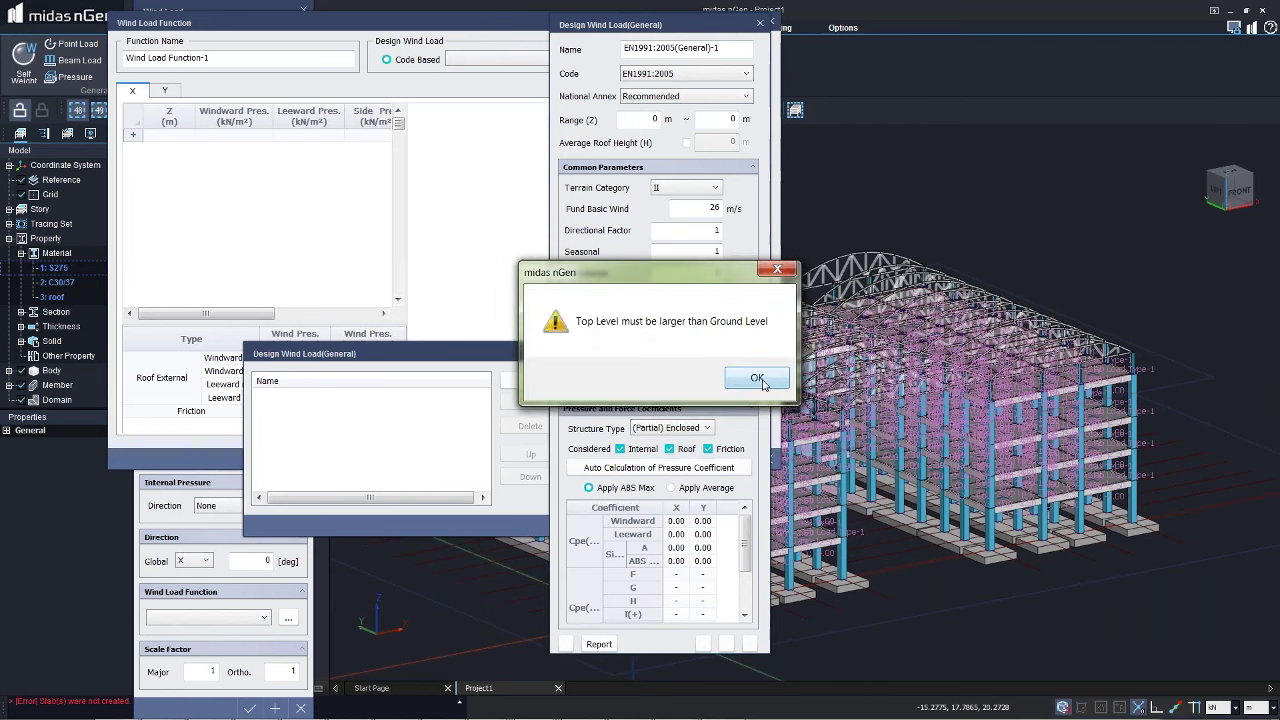
click(749, 375)
text(16)
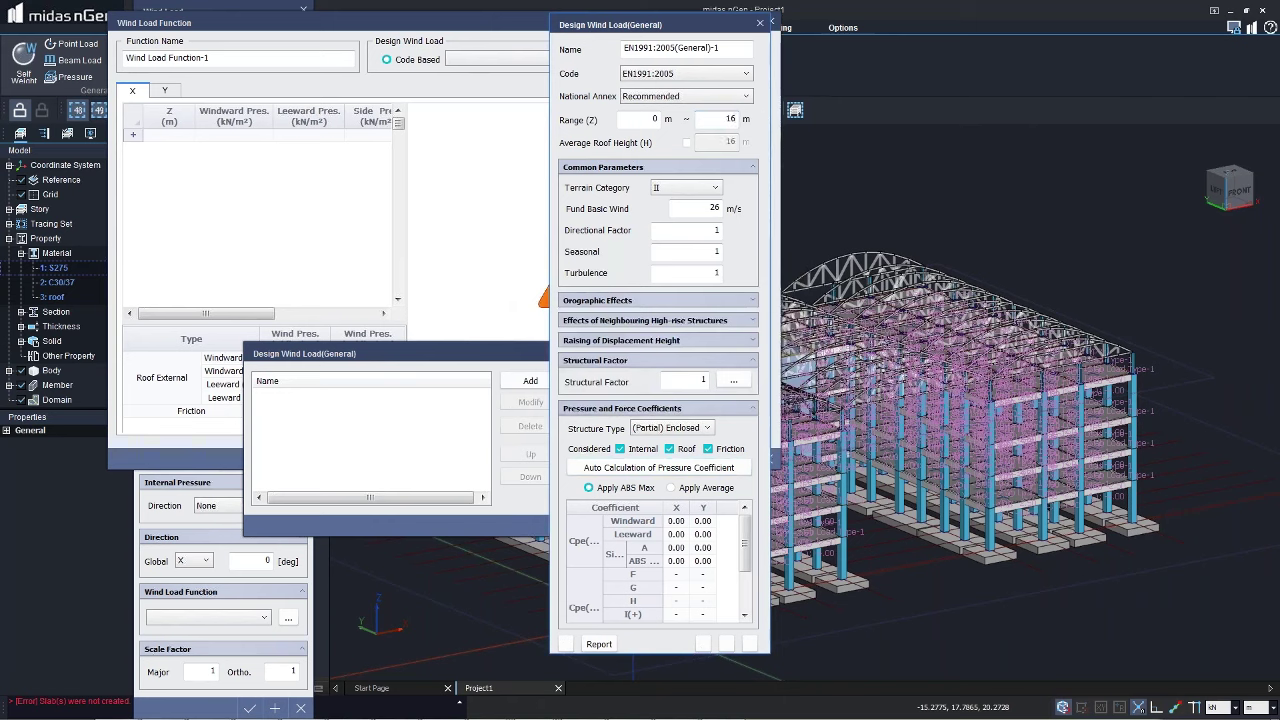
Step: For the automatic pressure coefficients, set the breadth to 60 m major and 30 m ortho, with a Duopitch Roof
click(703, 468)
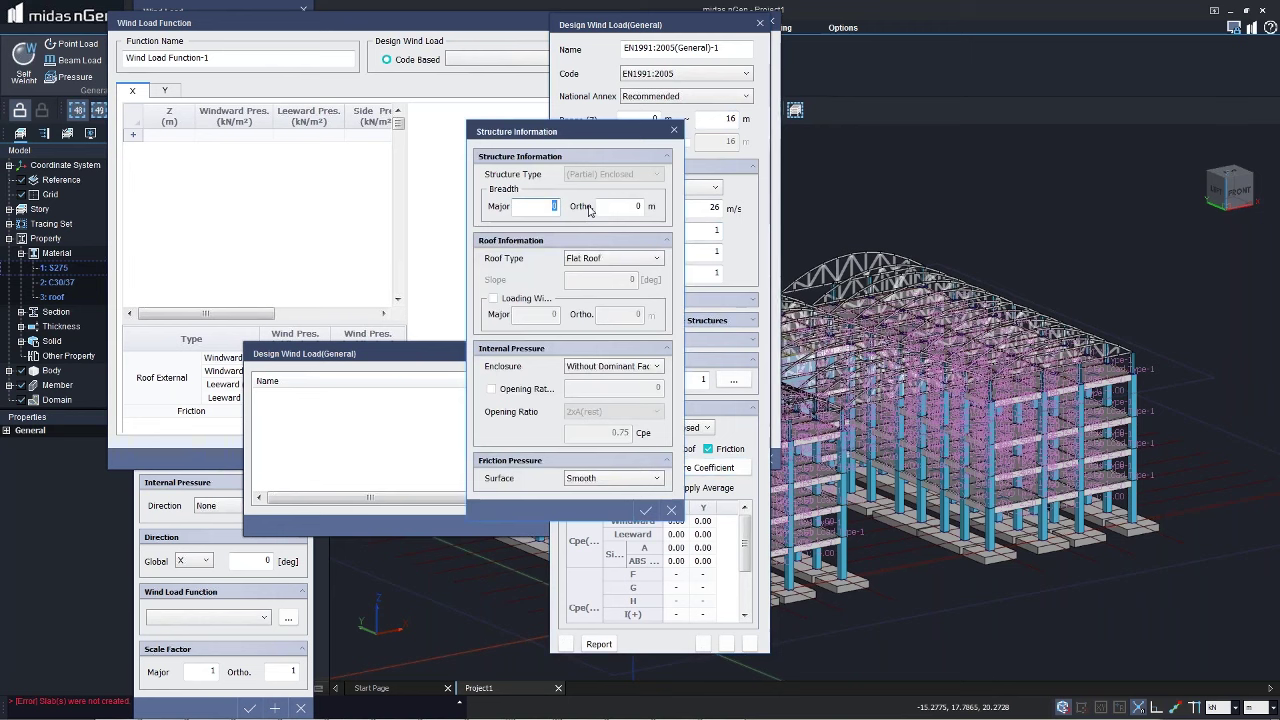
text(60)
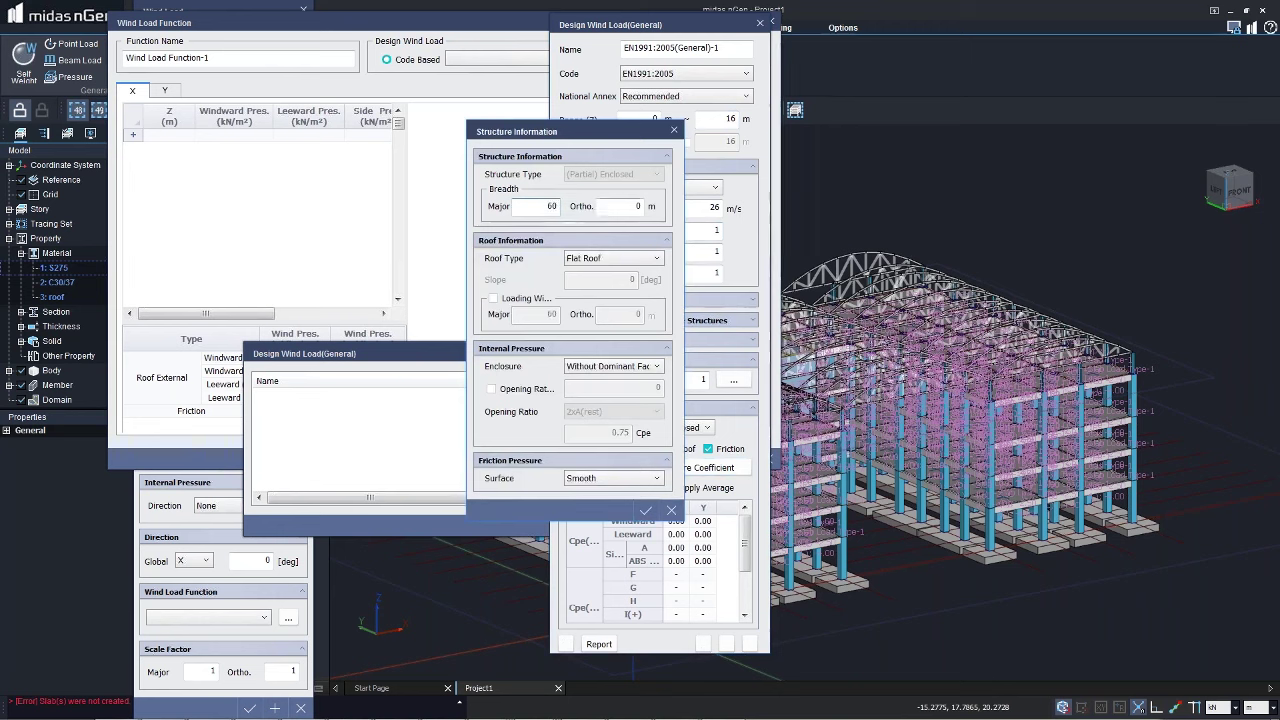
key(Tab)
text(30)
click(613, 259)
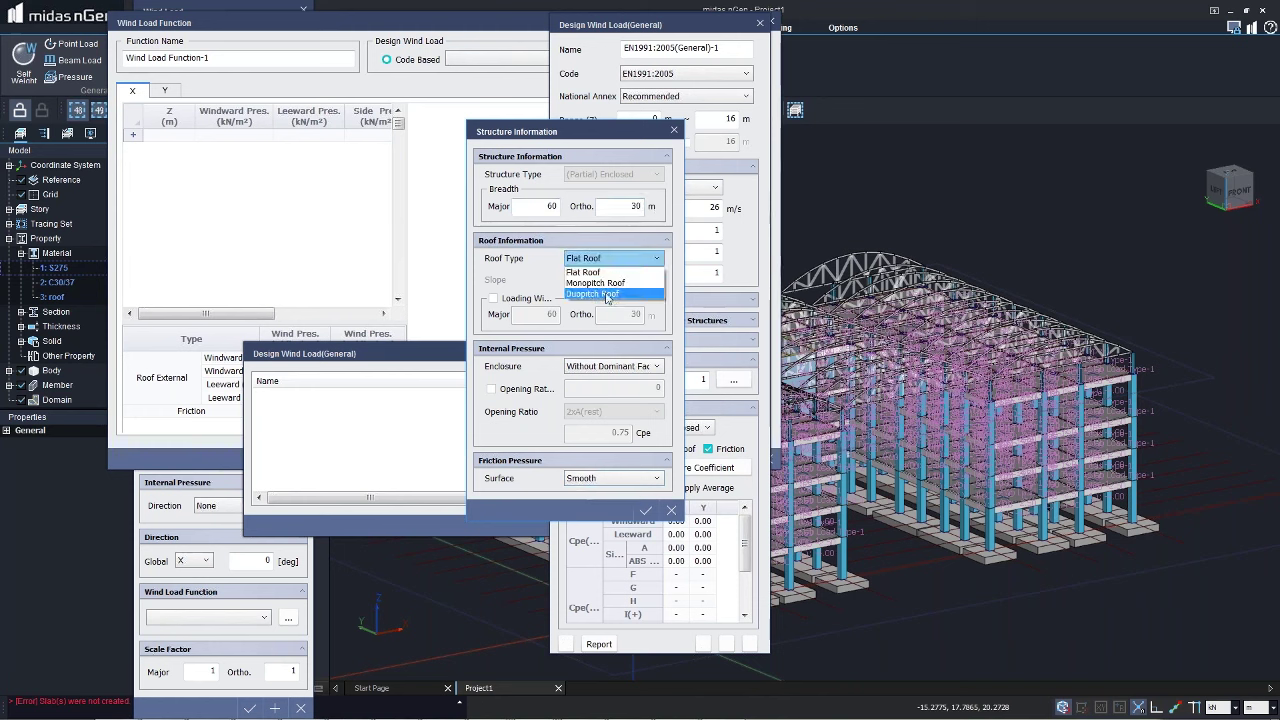
click(607, 295)
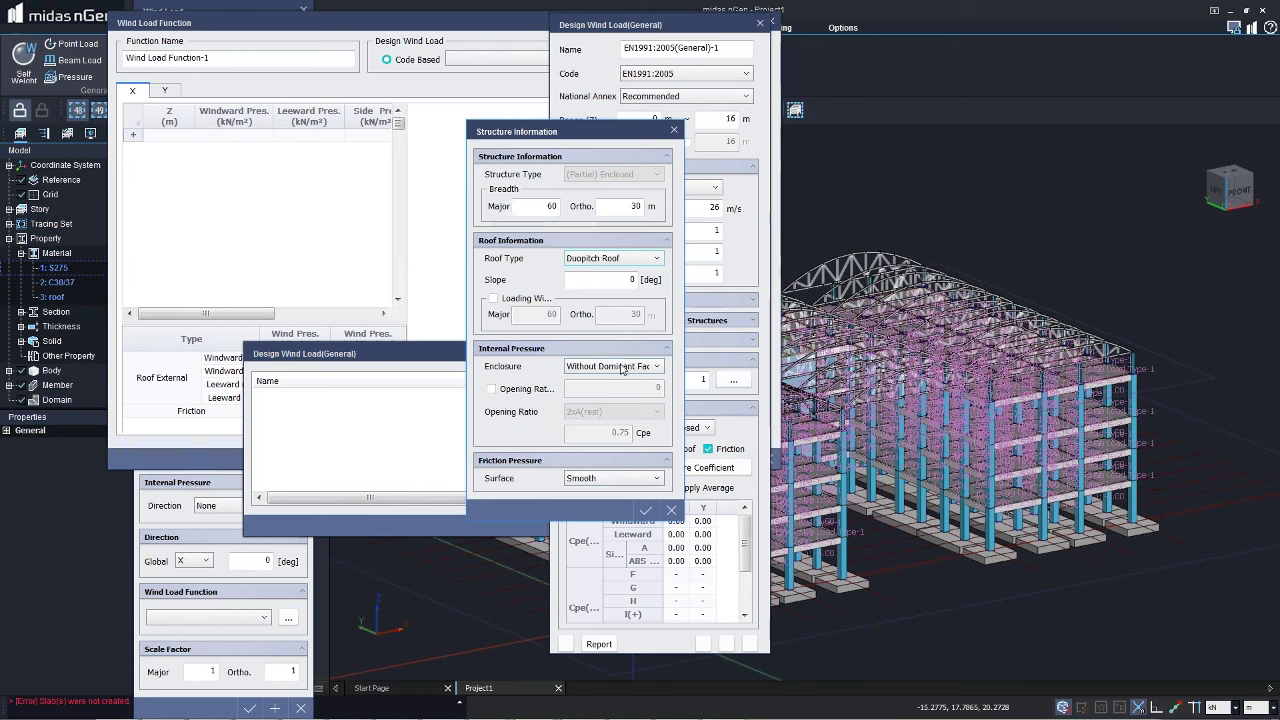
Step: Keep the enclosure without a dominant face and the friction surface Smooth, and calculate the pressure coefficients
click(618, 366)
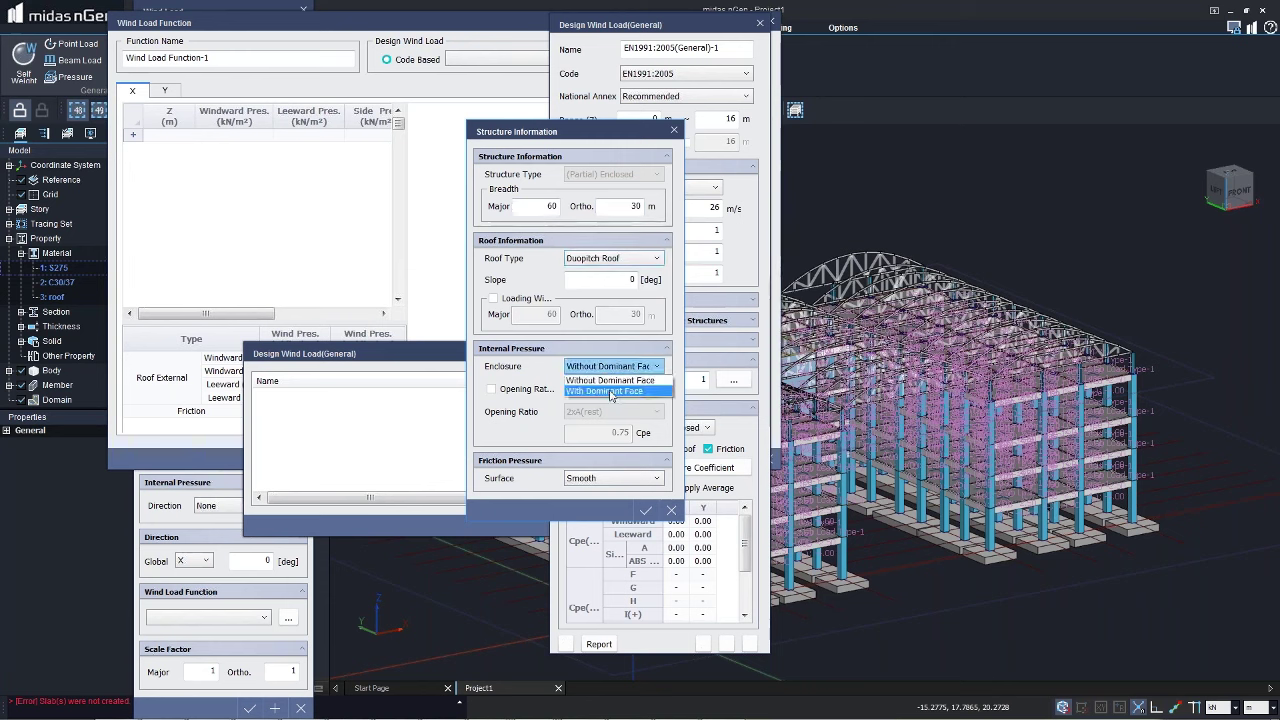
click(610, 380)
click(604, 479)
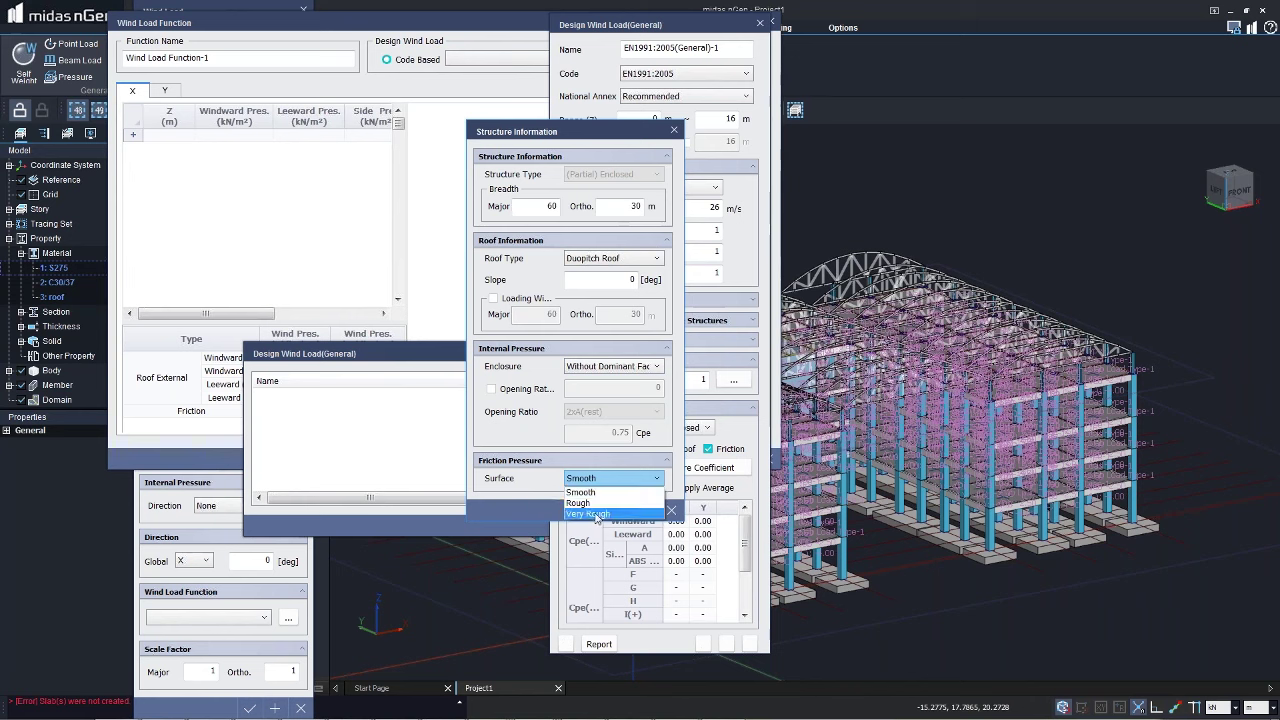
click(599, 491)
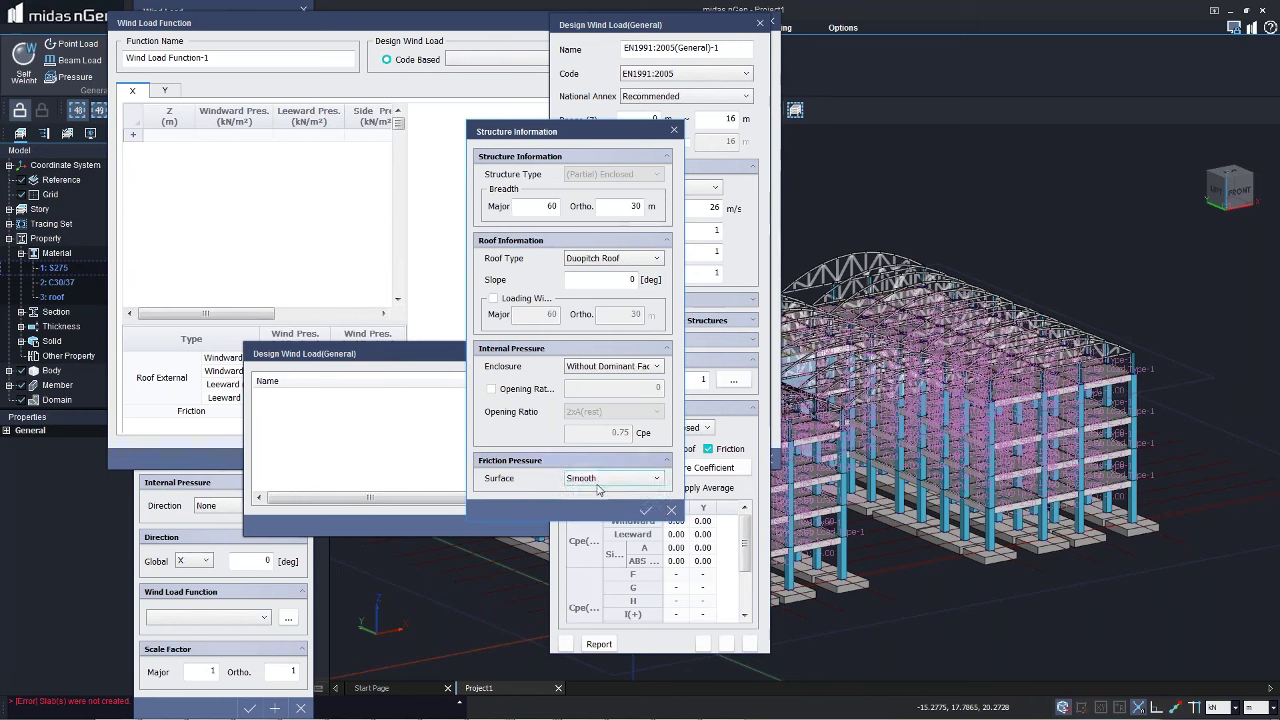
click(649, 511)
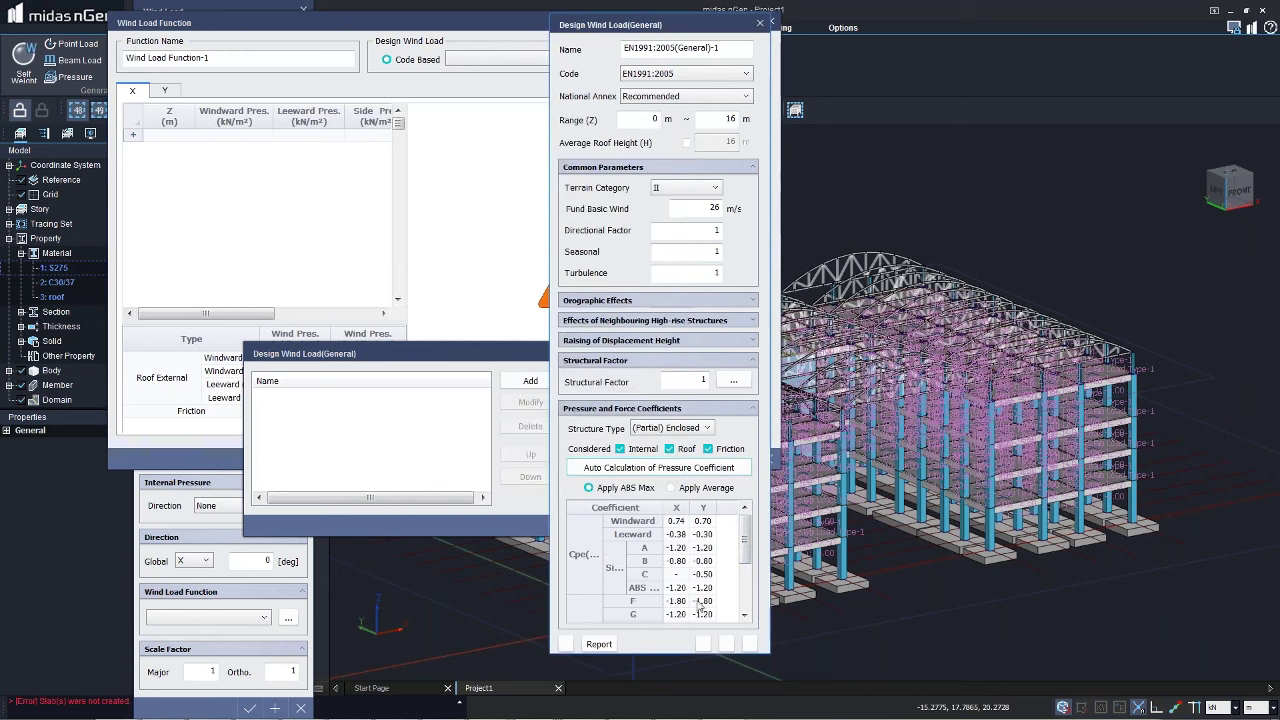
Step: Examine the structural factor's input parameters, and discard the general design wind load together with its wind load function
mouse_move(744, 545)
mouse_down()
mouse_move(743, 580)
mouse_move(744, 540)
mouse_up()
click(733, 382)
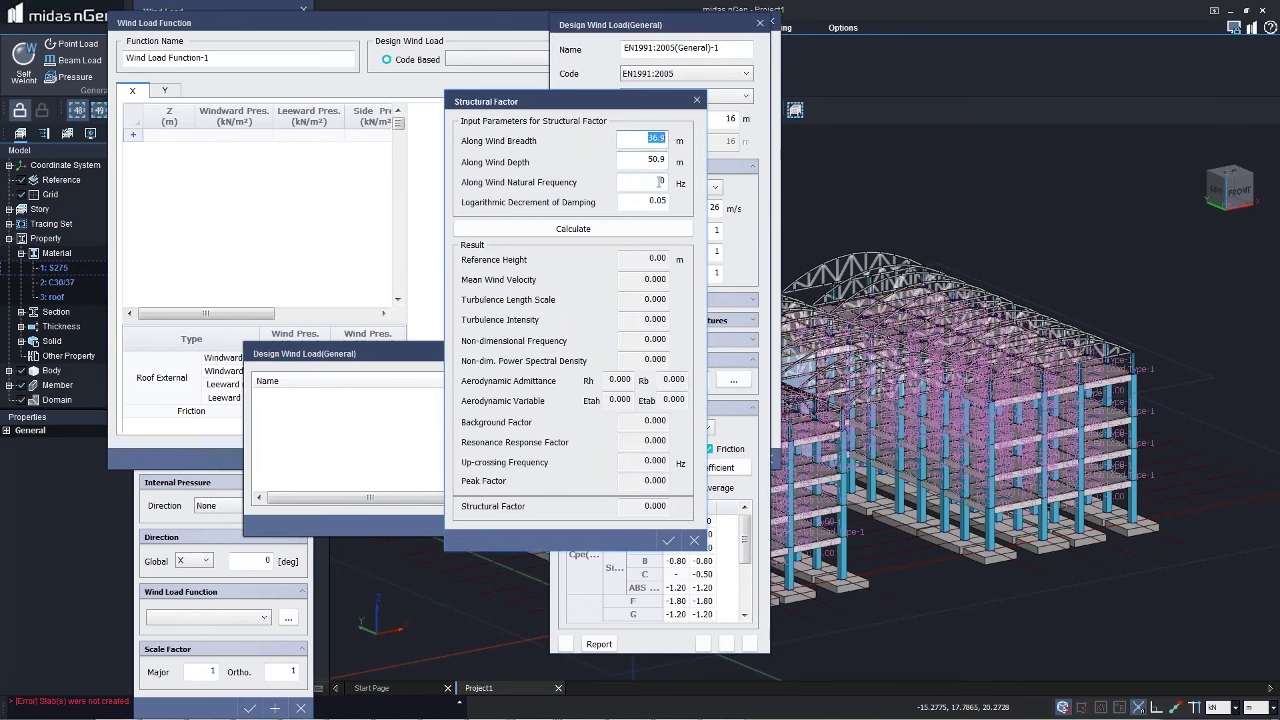
click(696, 100)
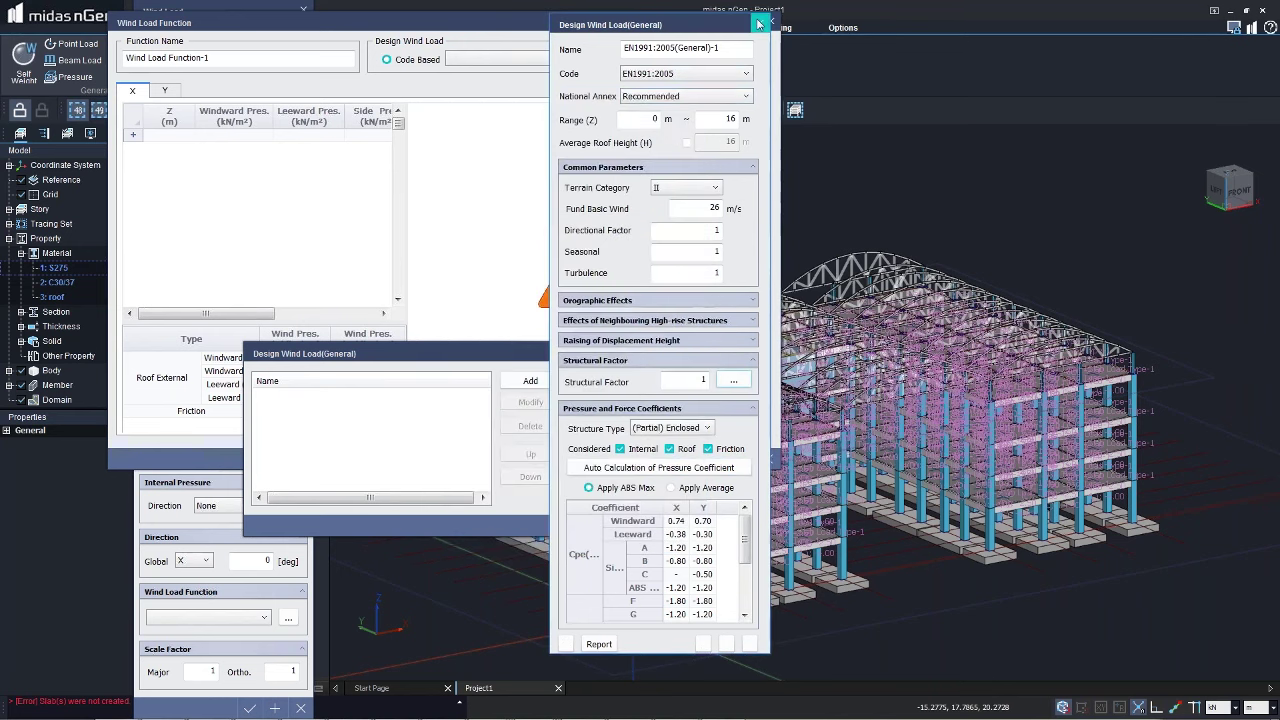
click(759, 23)
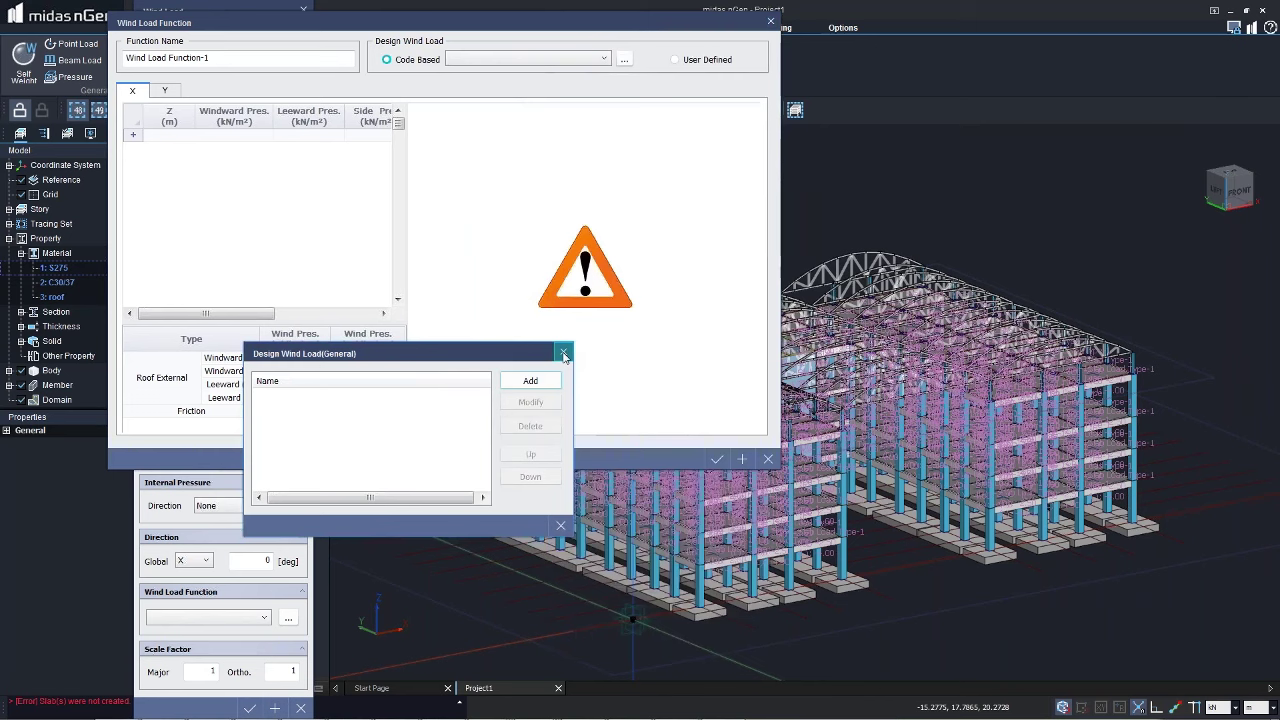
click(564, 354)
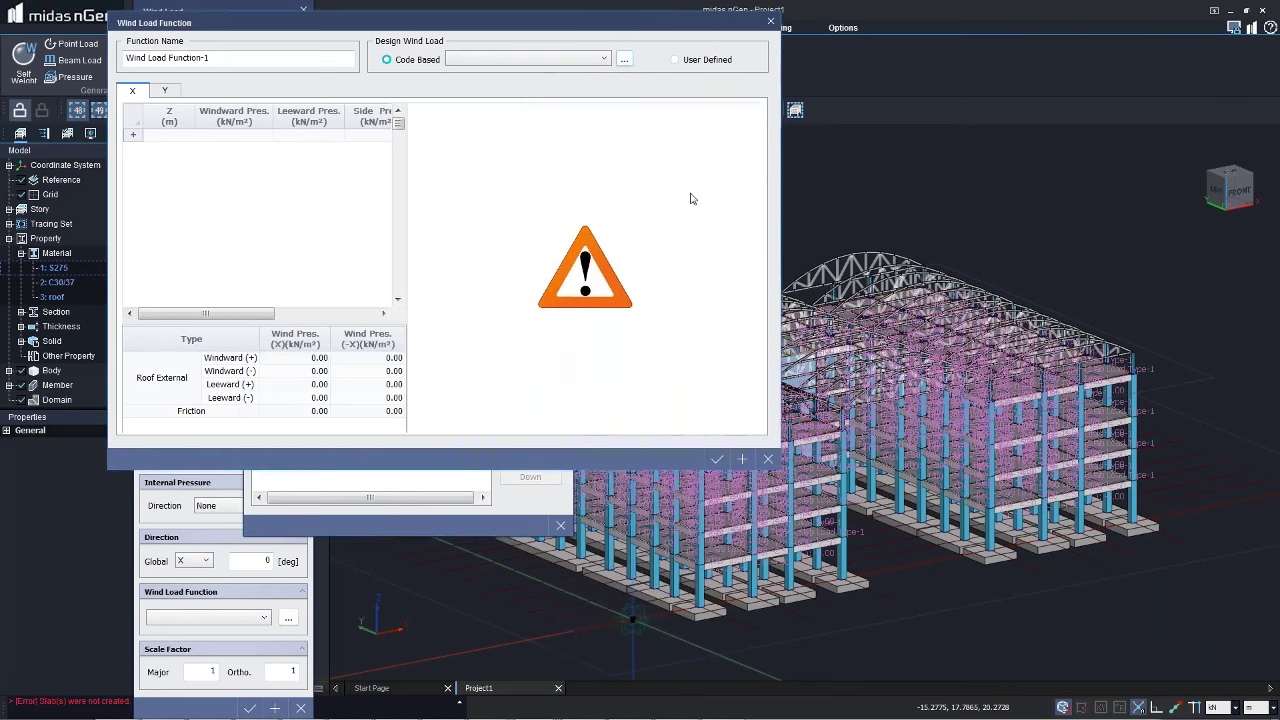
click(770, 21)
Step: Switch to the story-based building wind load and add a design wind load to it using code EN1991:2005
click(560, 560)
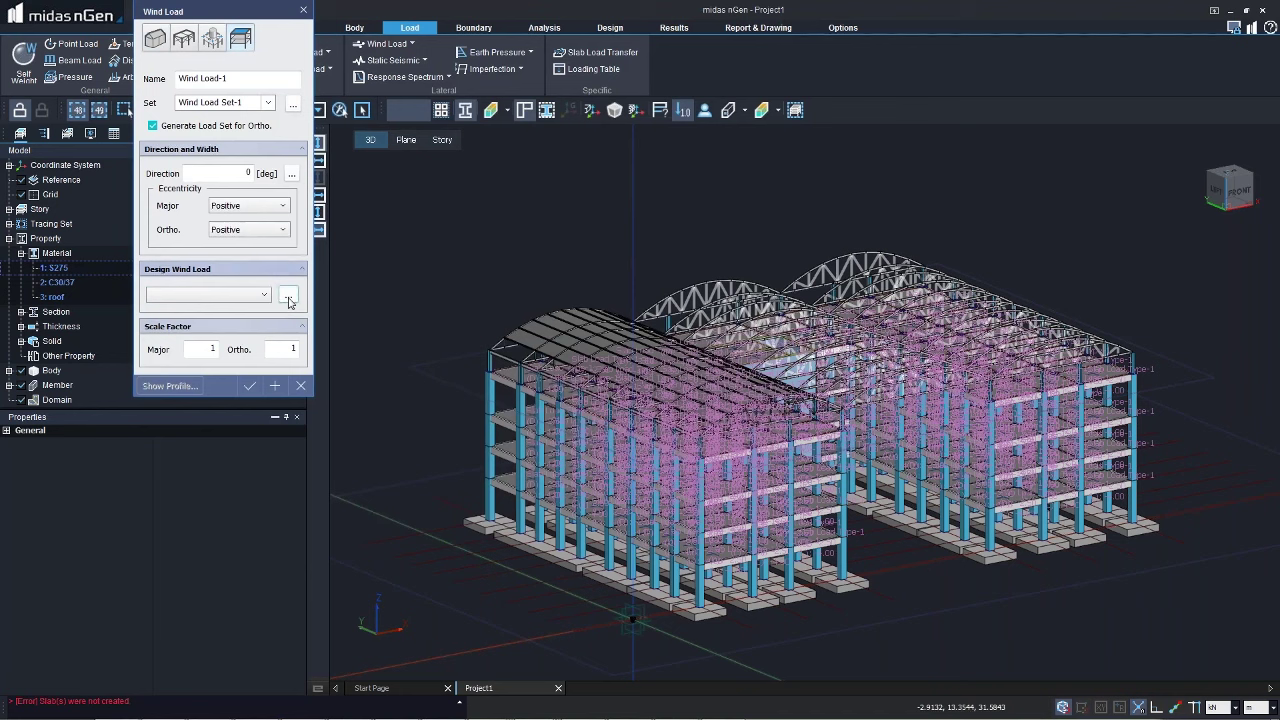
click(289, 300)
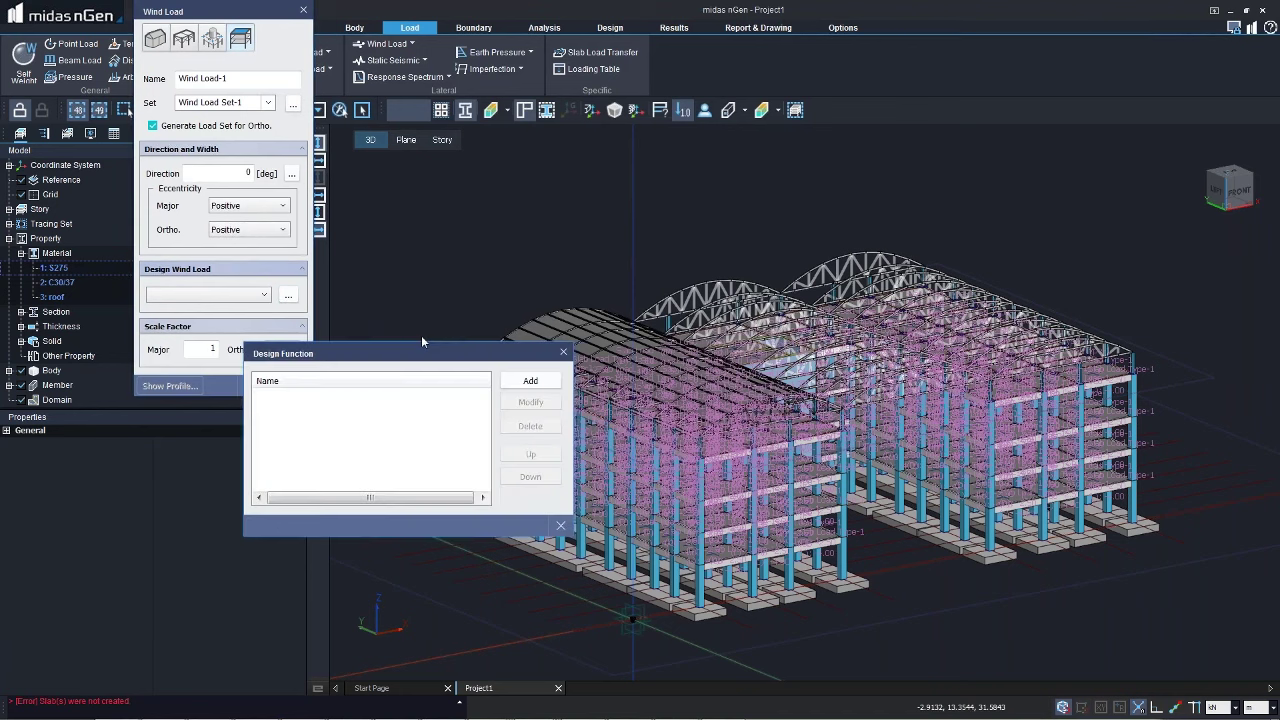
click(531, 381)
click(704, 72)
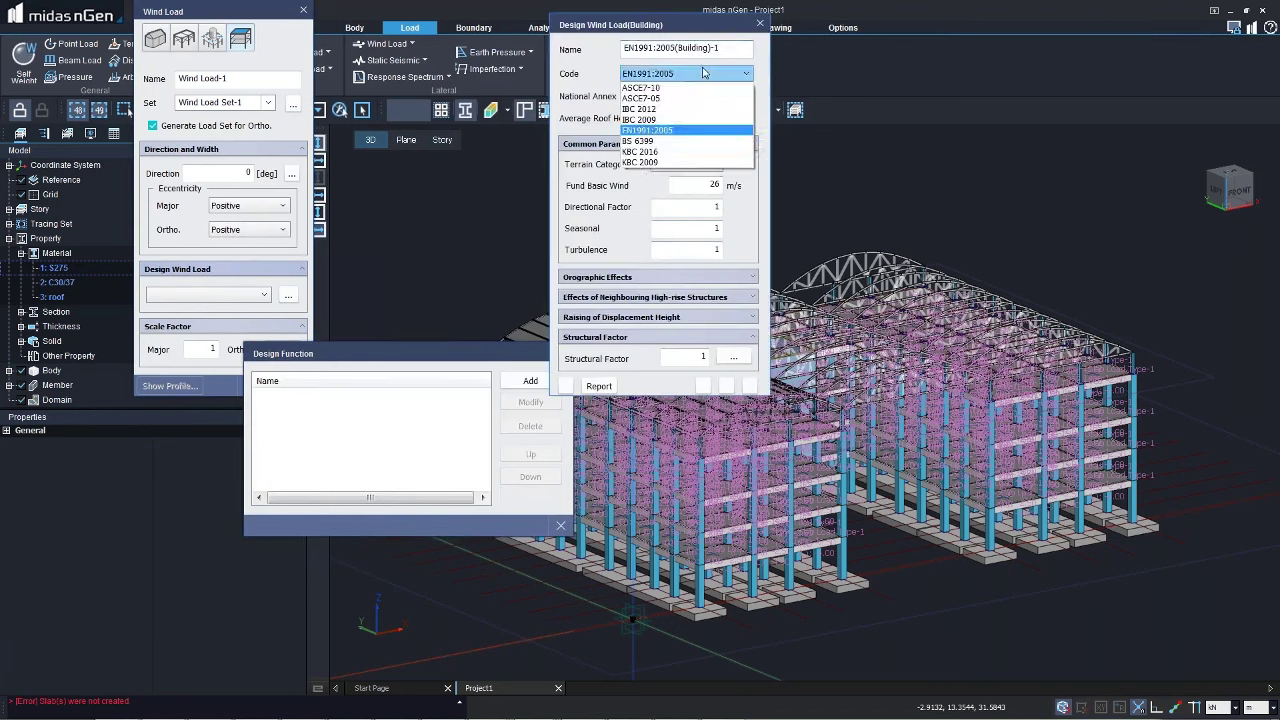
click(660, 141)
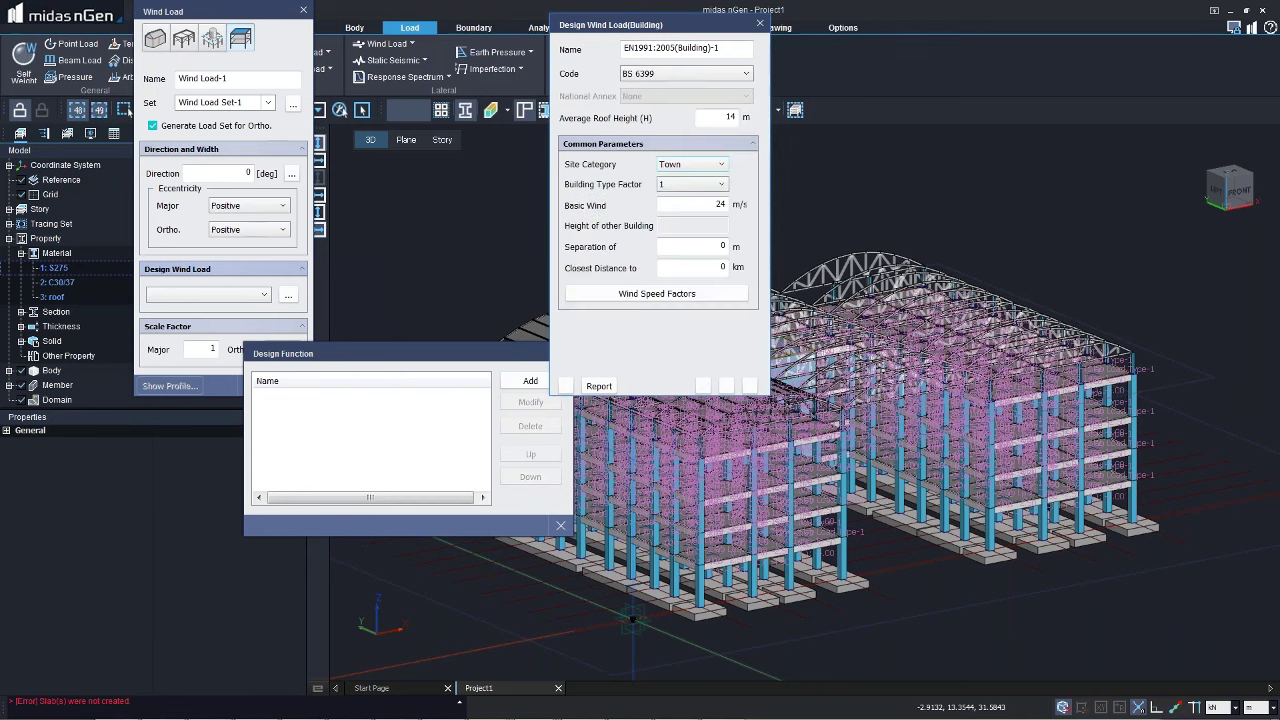
click(704, 73)
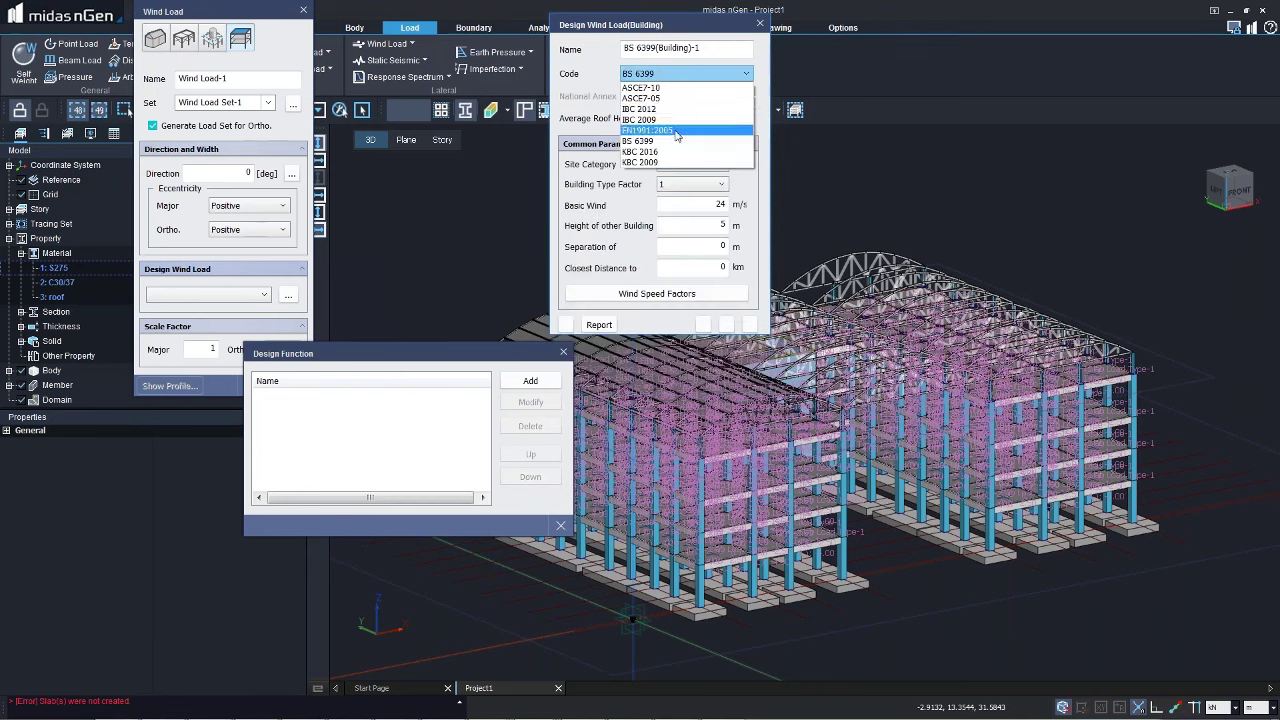
click(660, 129)
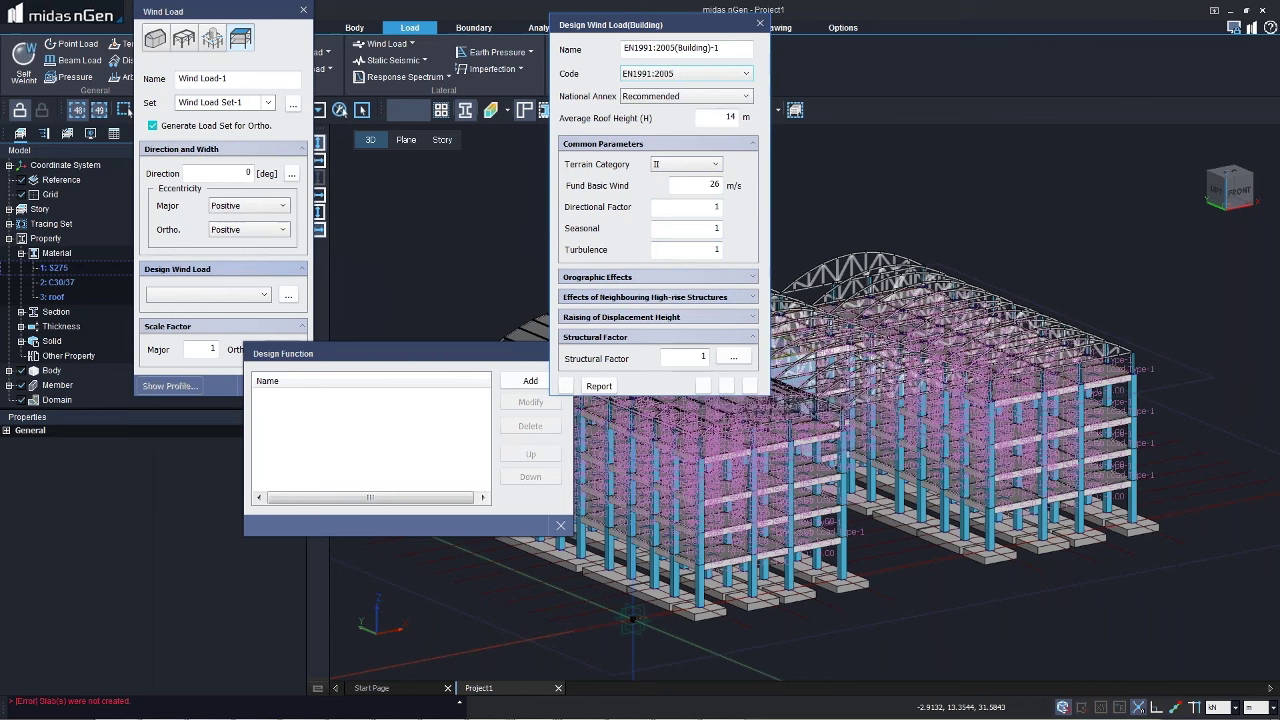
Step: Generate the Word report for the building design wind load and examine its wind load equations and story-related windward and leeward parameters
click(698, 388)
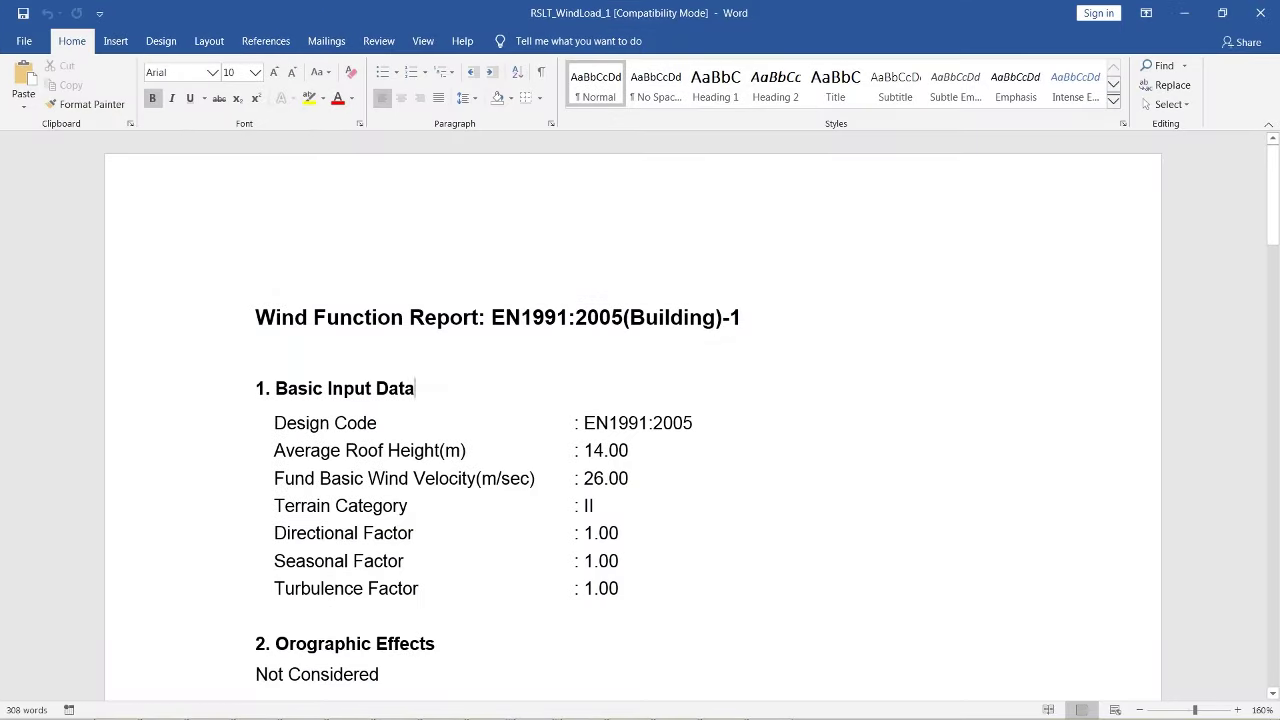
scroll(727, 395, down, 15)
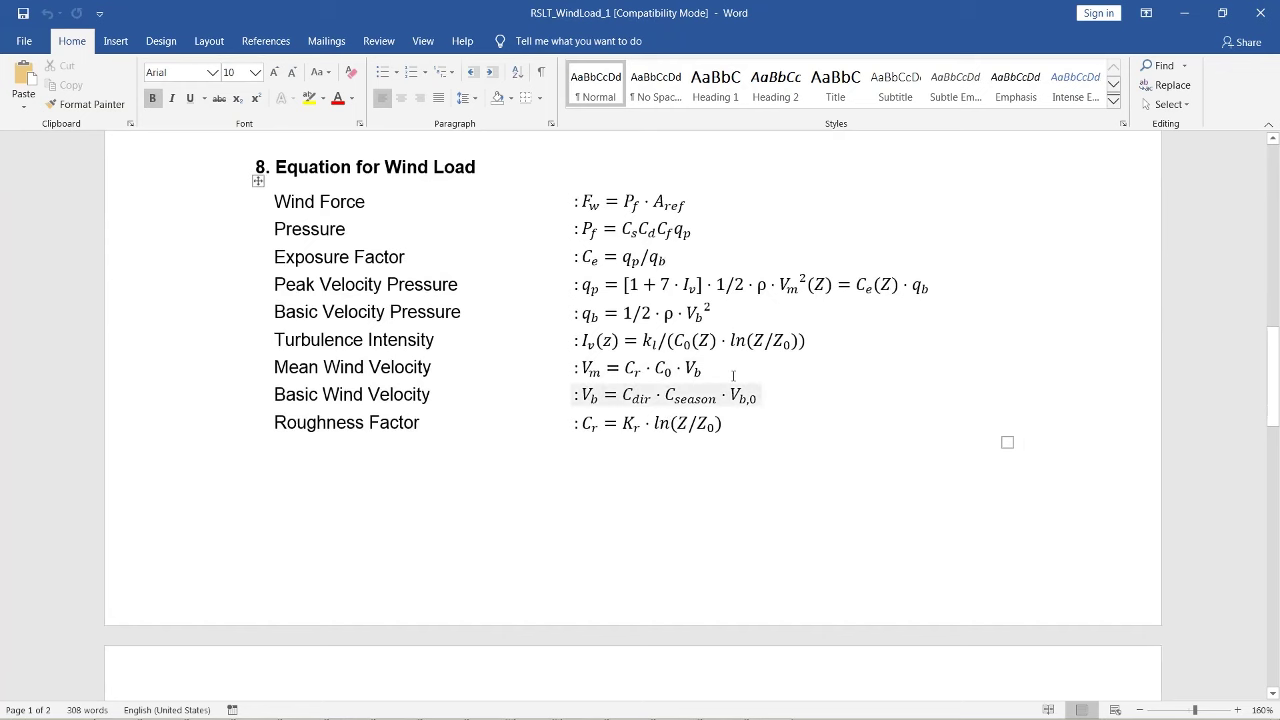
scroll(690, 395, down, 5)
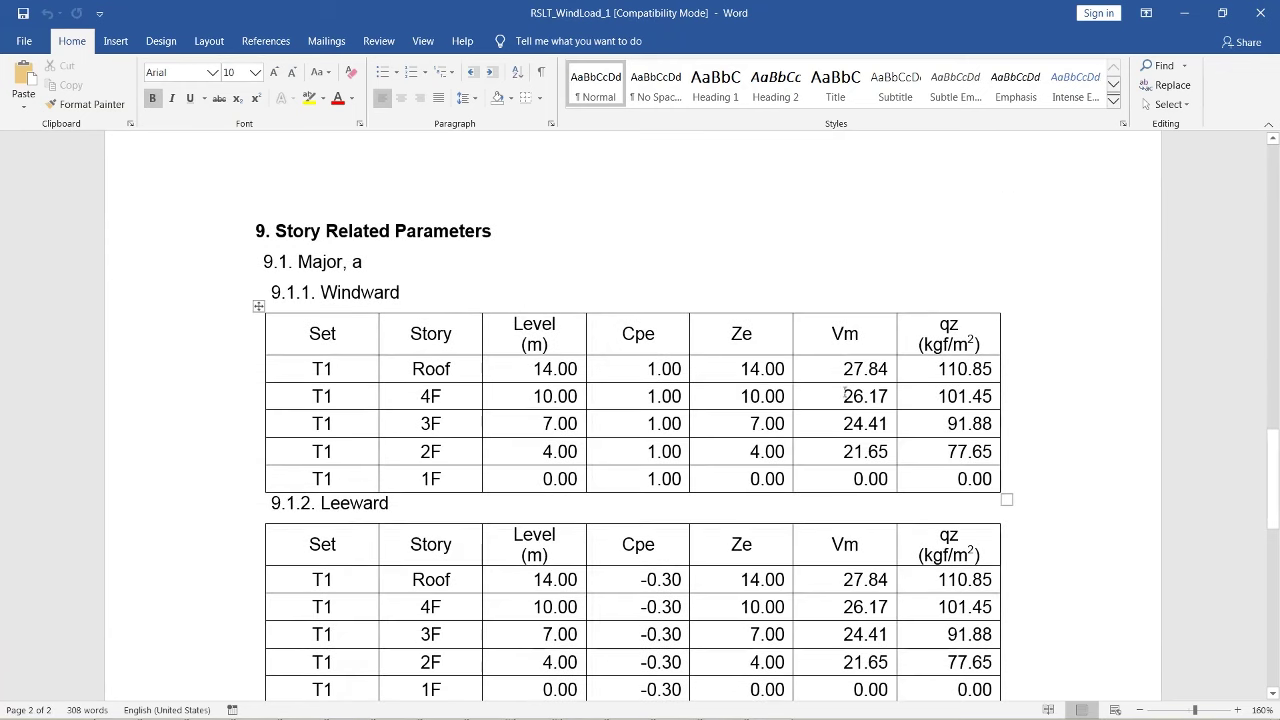
scroll(851, 399, down, 3)
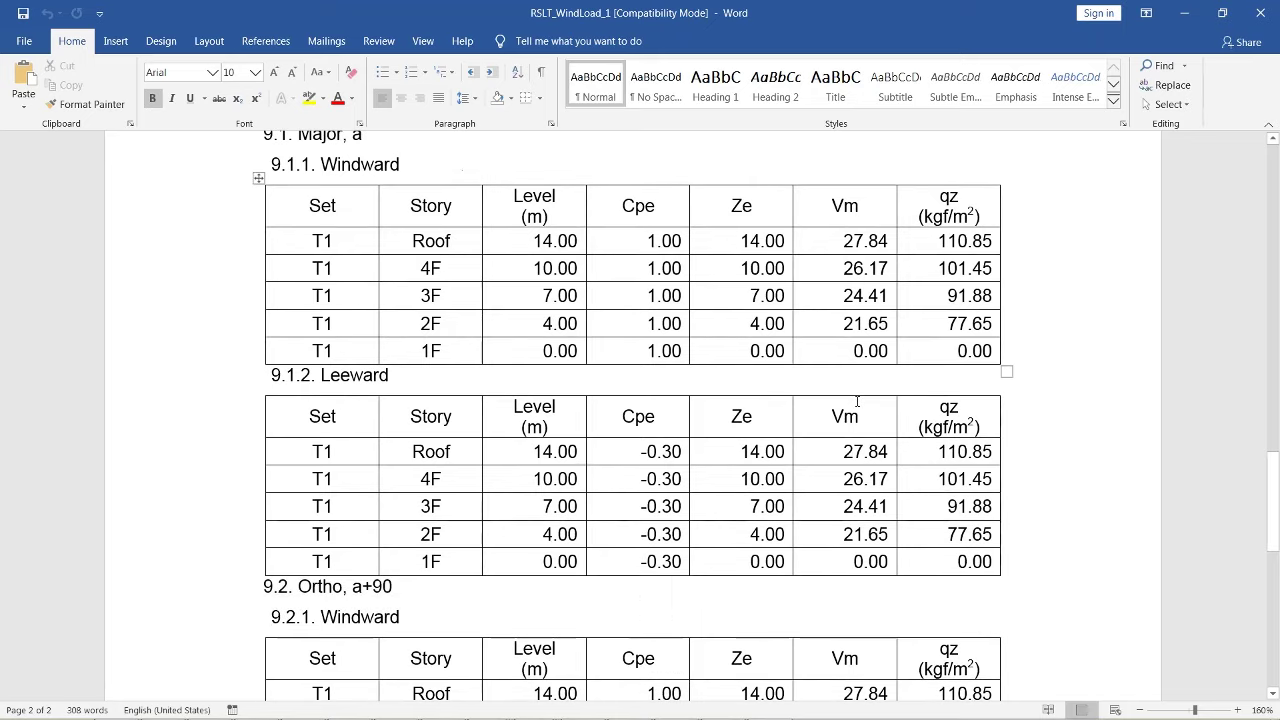
scroll(861, 419, down, 3)
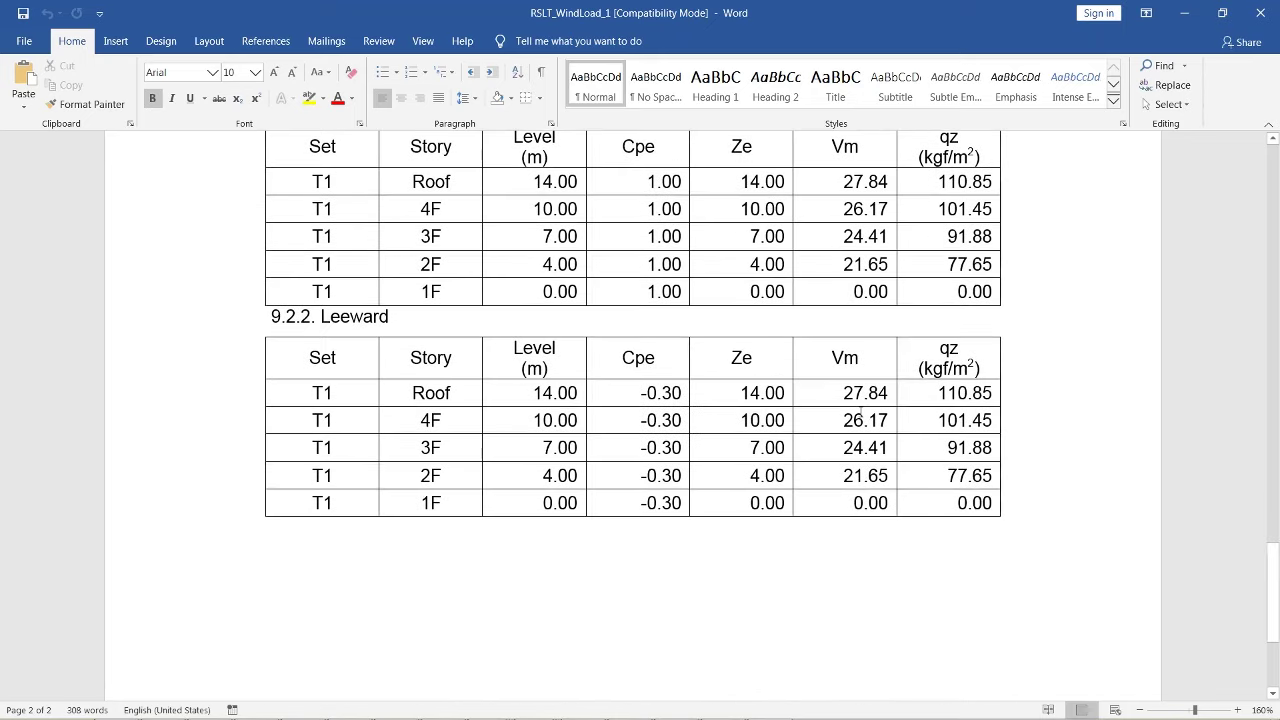
scroll(870, 416, up, 2)
scroll(872, 416, up, 3)
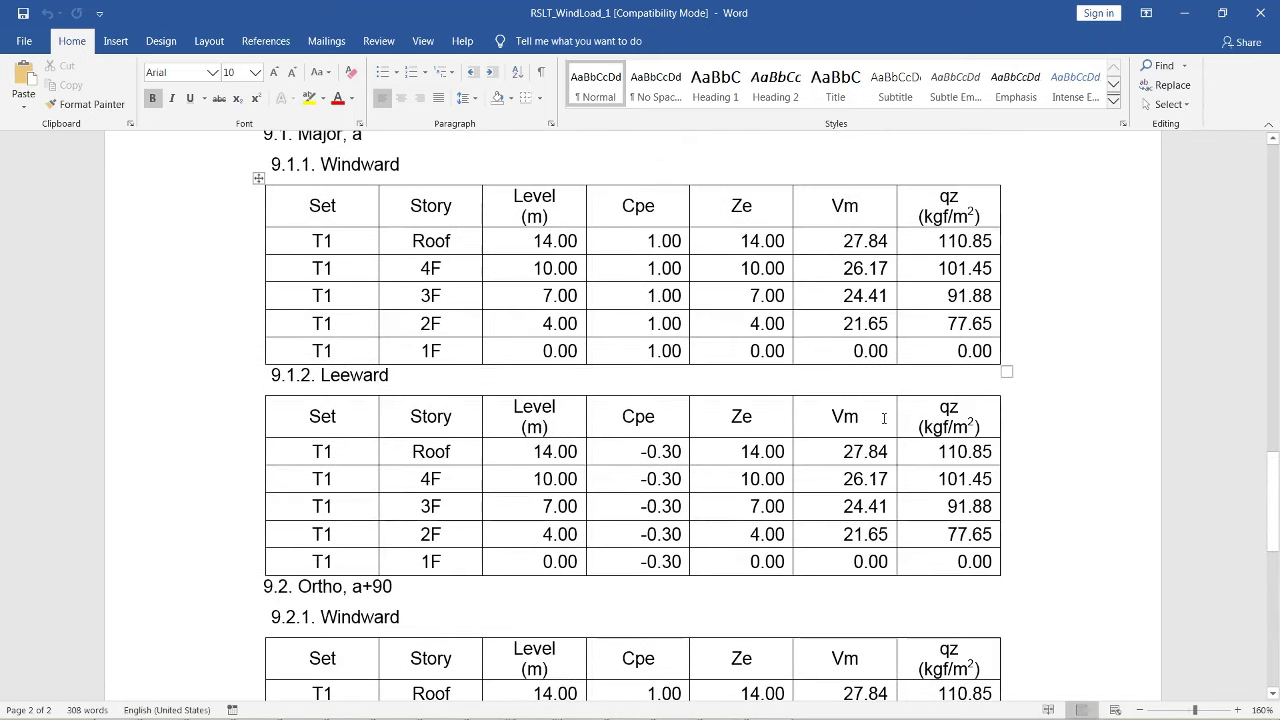
scroll(884, 418, up, 2)
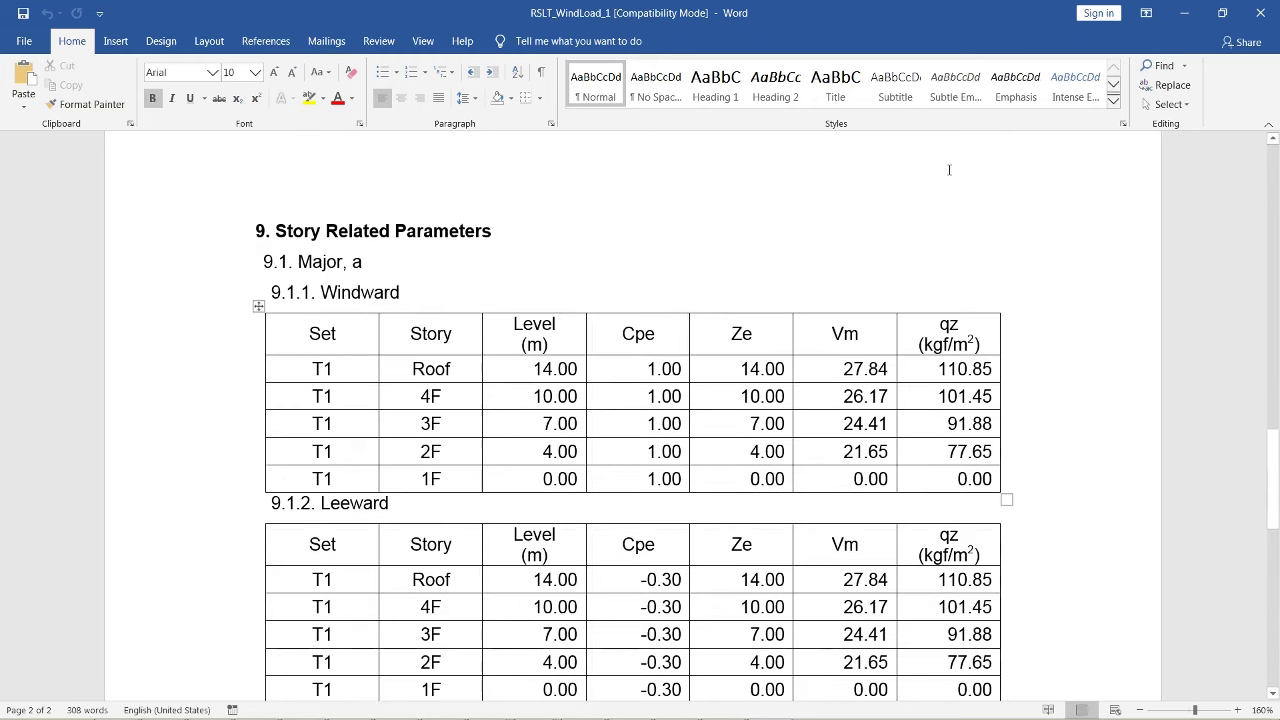
click(1259, 13)
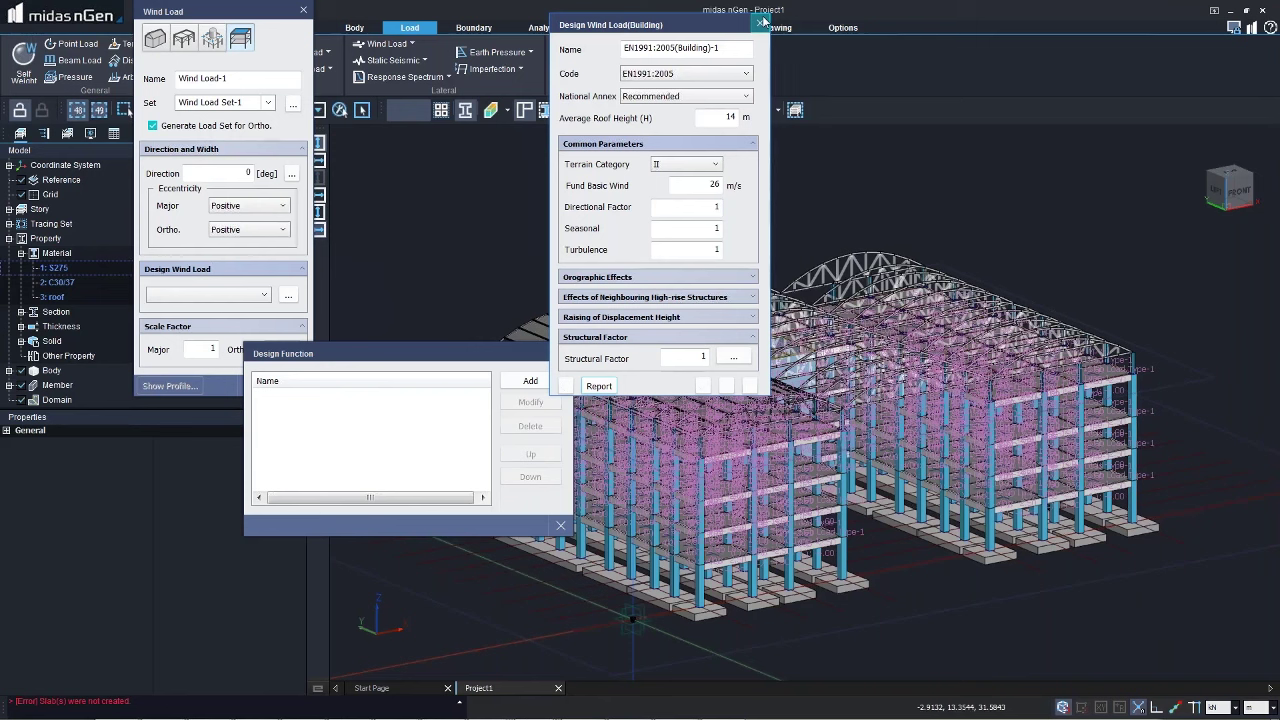
Step: Save the EN1991:2005 building design wind load and create Wind Load-1 with it
click(763, 21)
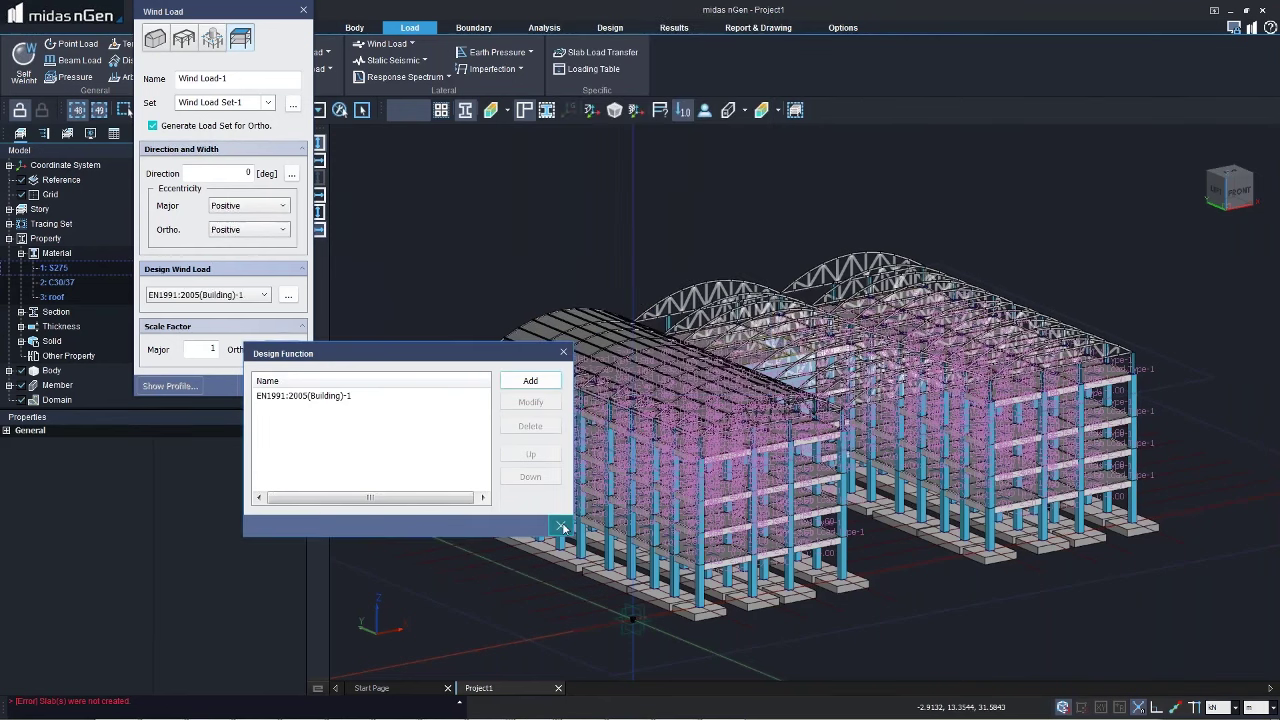
click(560, 525)
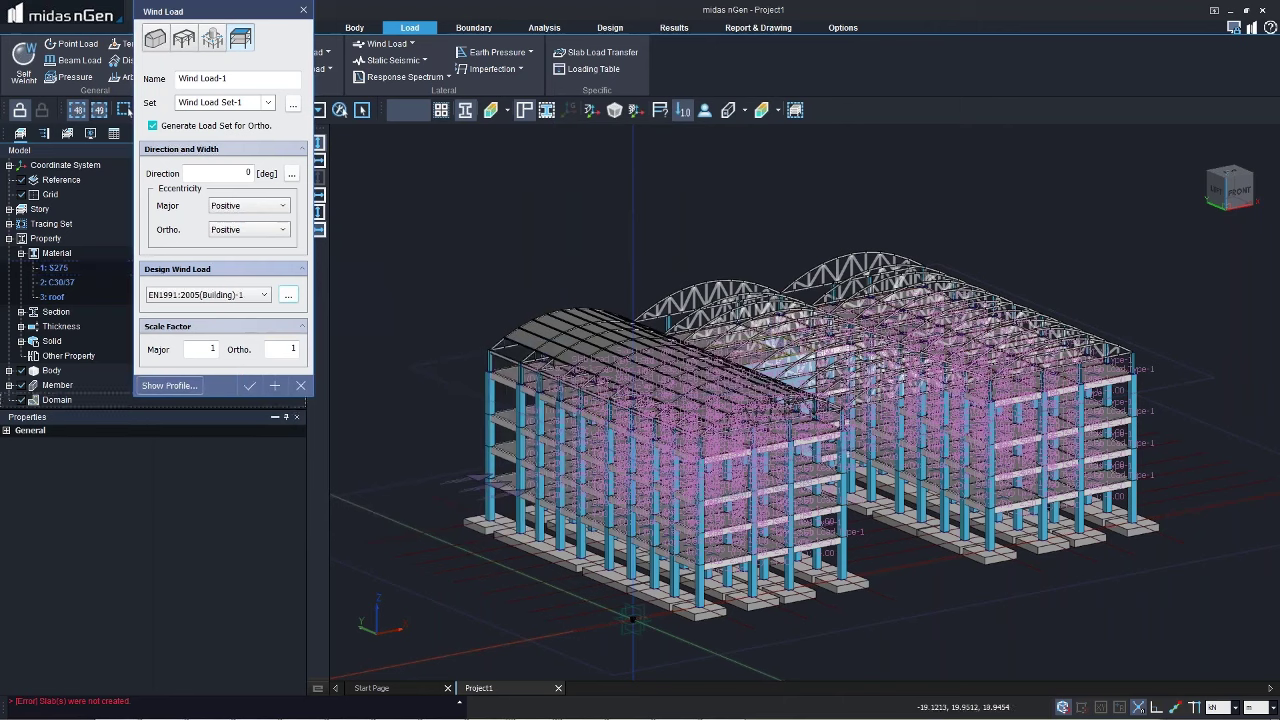
click(247, 387)
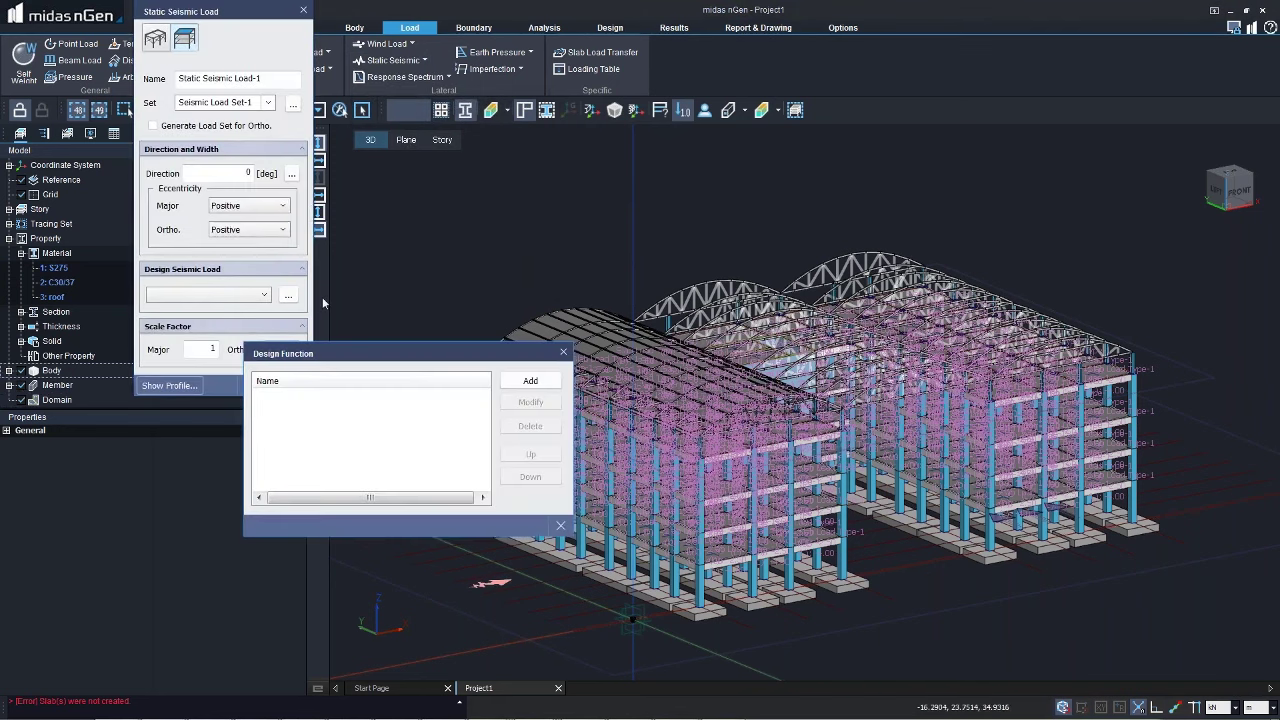
Step: Add a design seismic load for Static Seismic Load-1, keeping EN1998:2004 as the design code
click(530, 380)
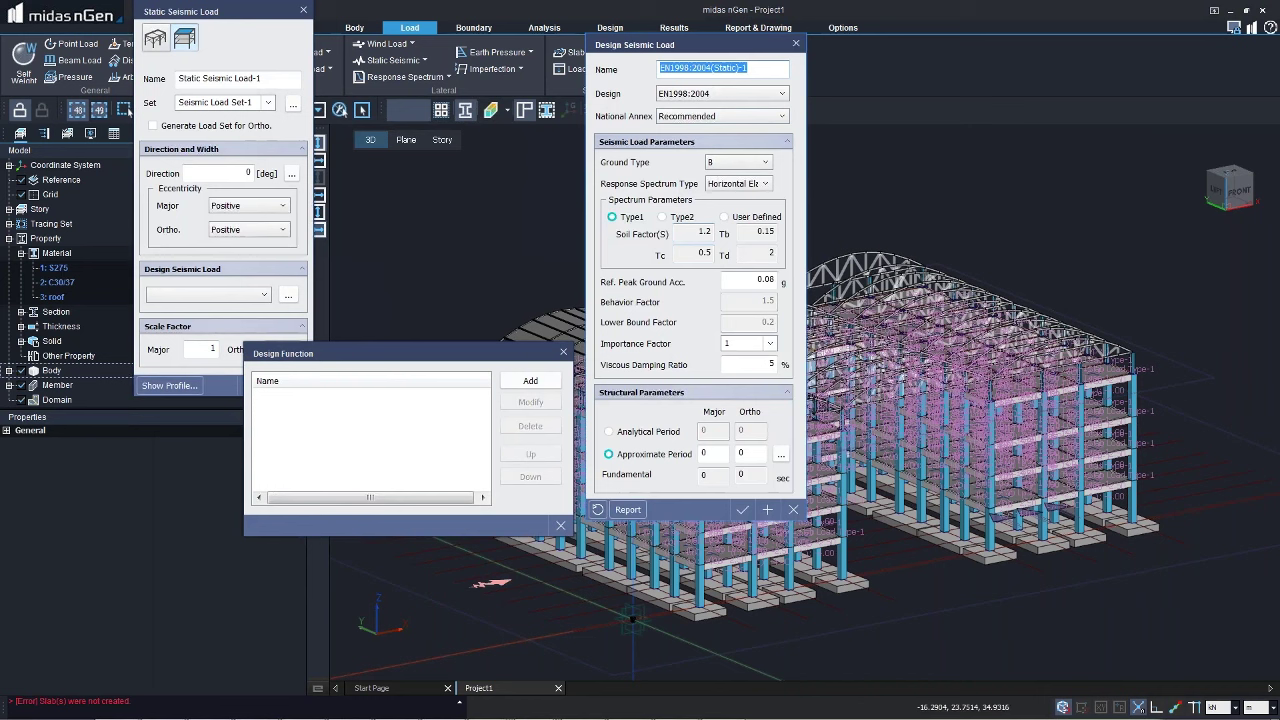
click(705, 93)
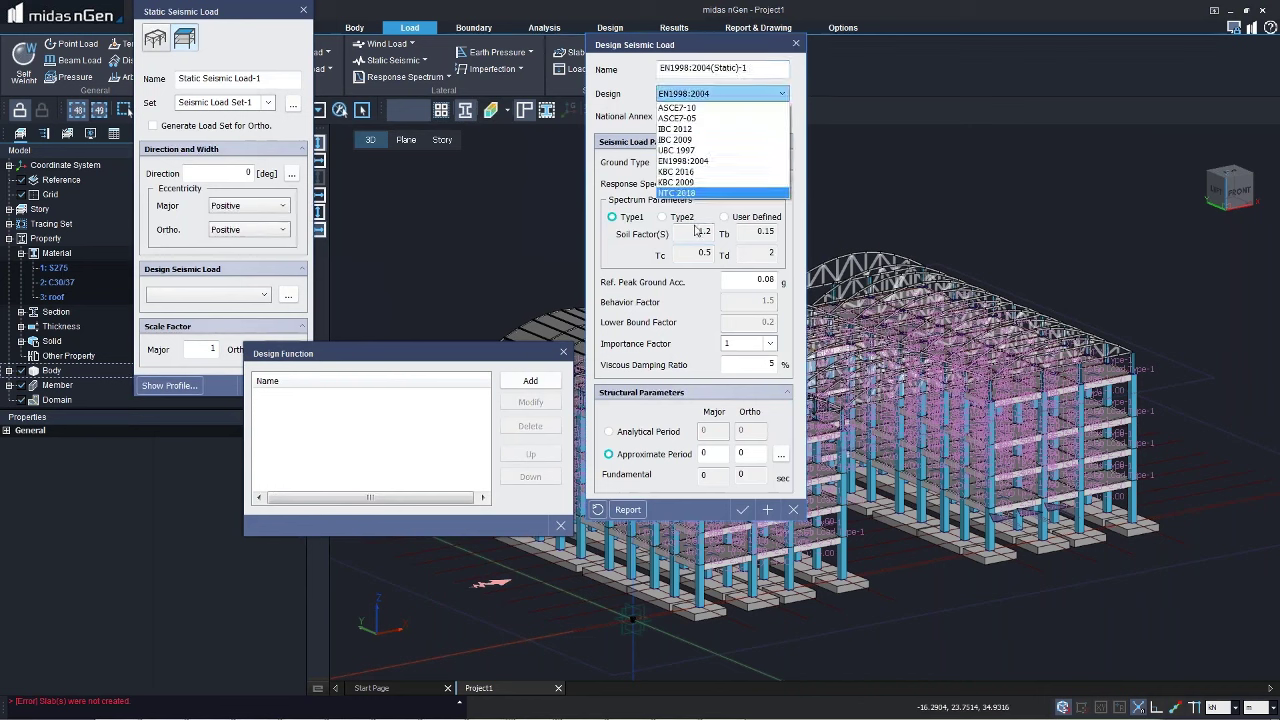
click(612, 137)
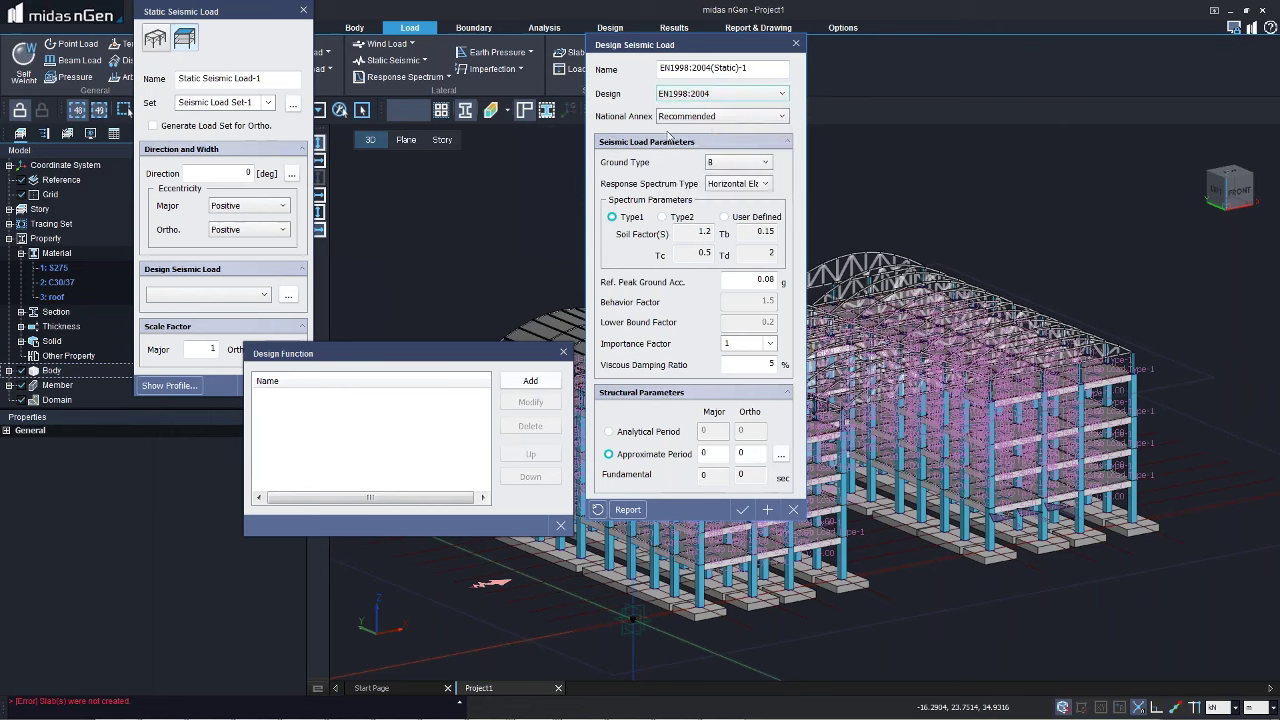
Step: Calculate the approximate major and ortho periods with T = 0.085H^(3/4), and save the design seismic load
click(781, 454)
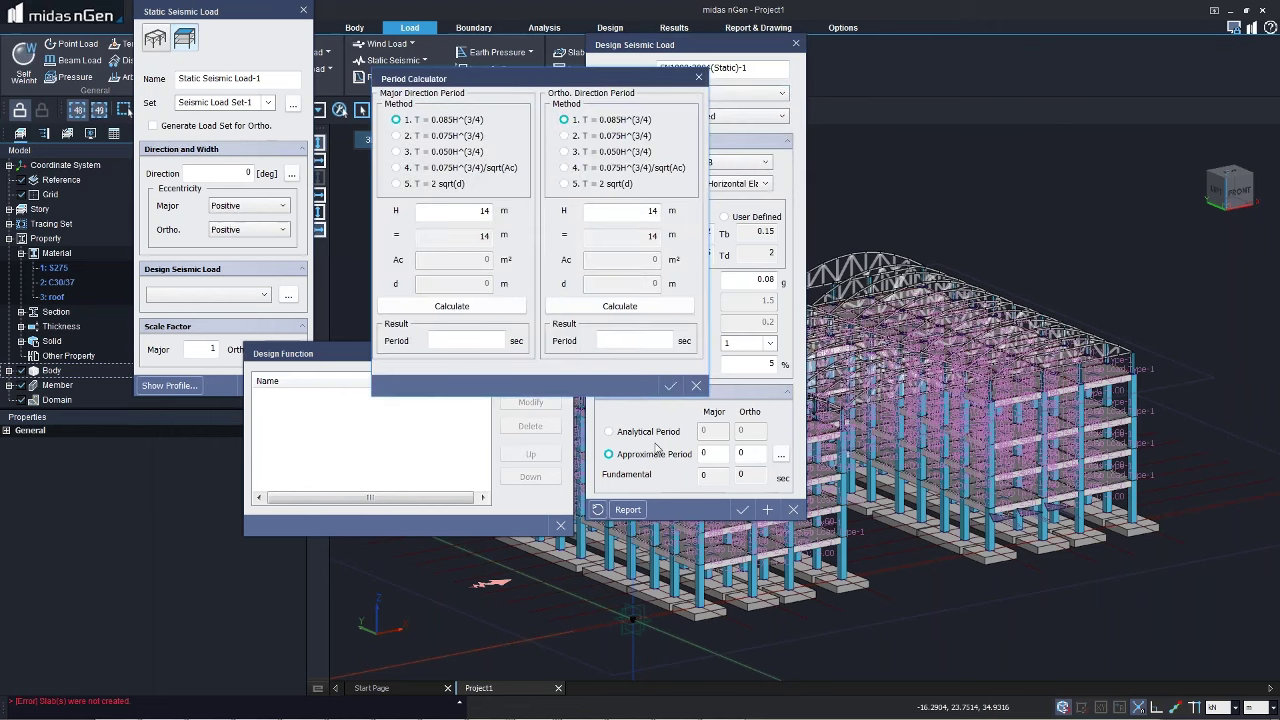
click(451, 306)
click(619, 306)
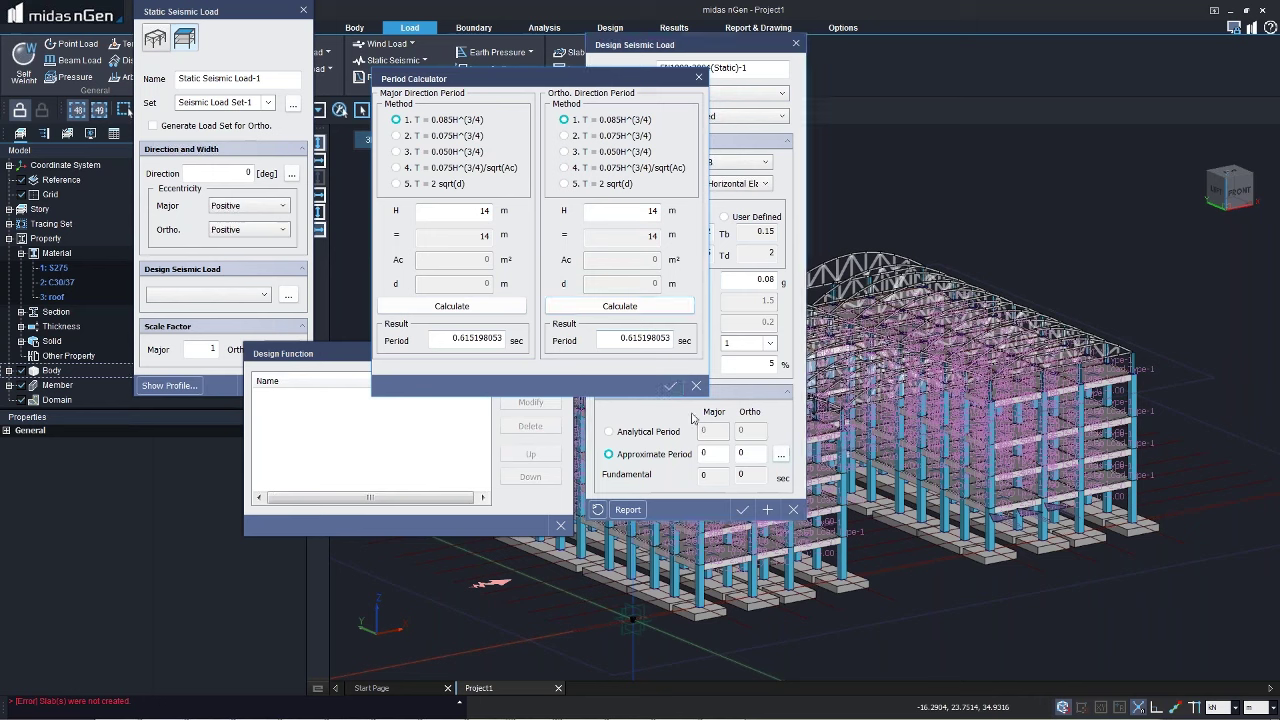
click(665, 387)
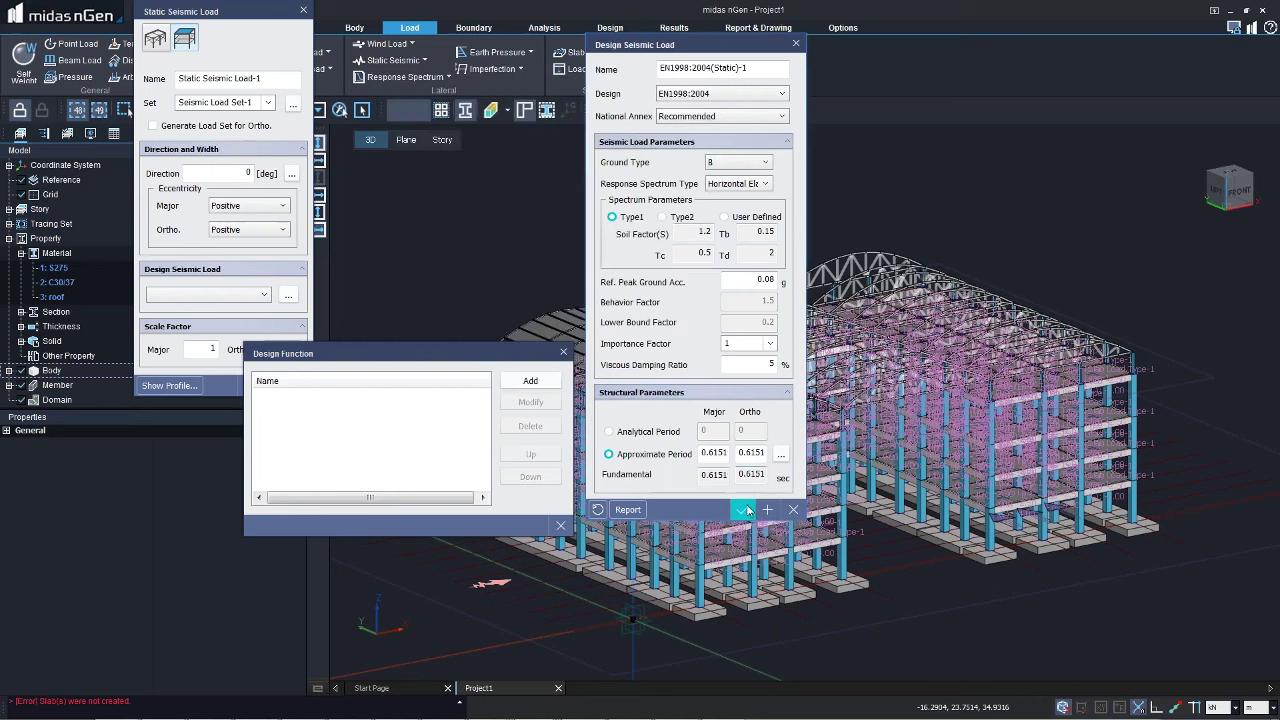
click(745, 510)
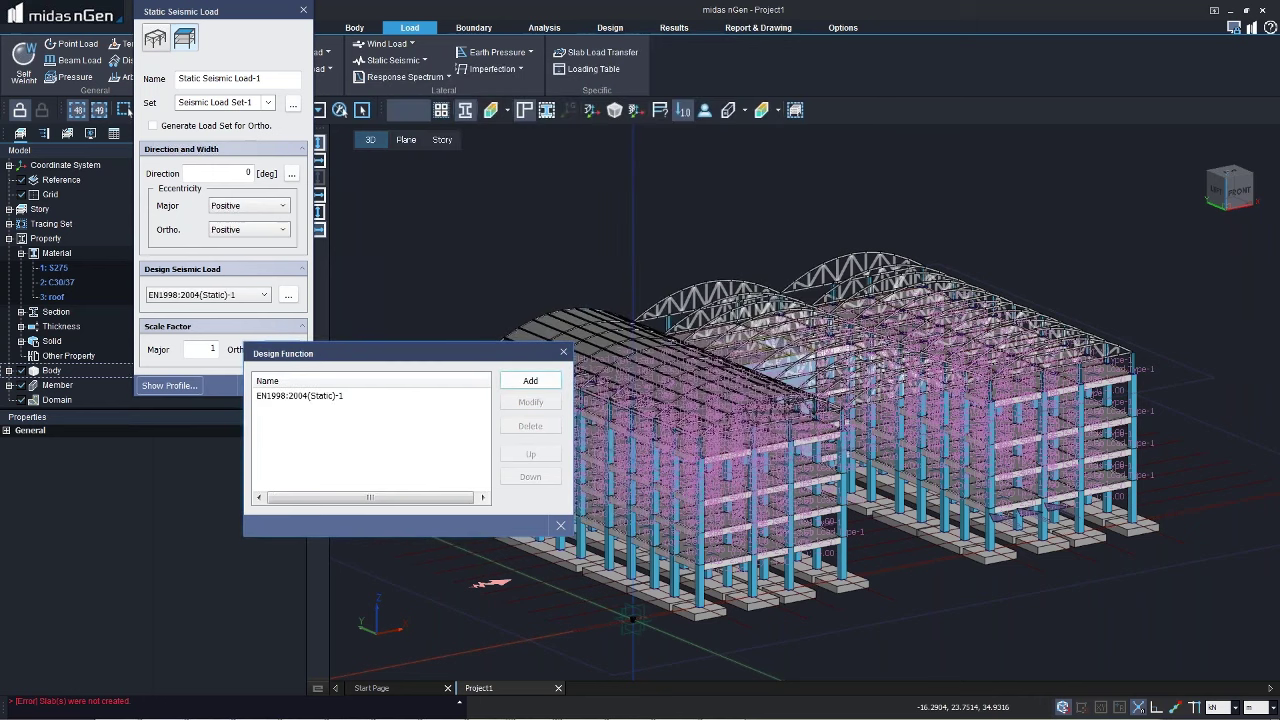
click(560, 525)
Step: Generate the orthogonal load set for the static seismic load and set its ortho scale factor to 1
click(152, 125)
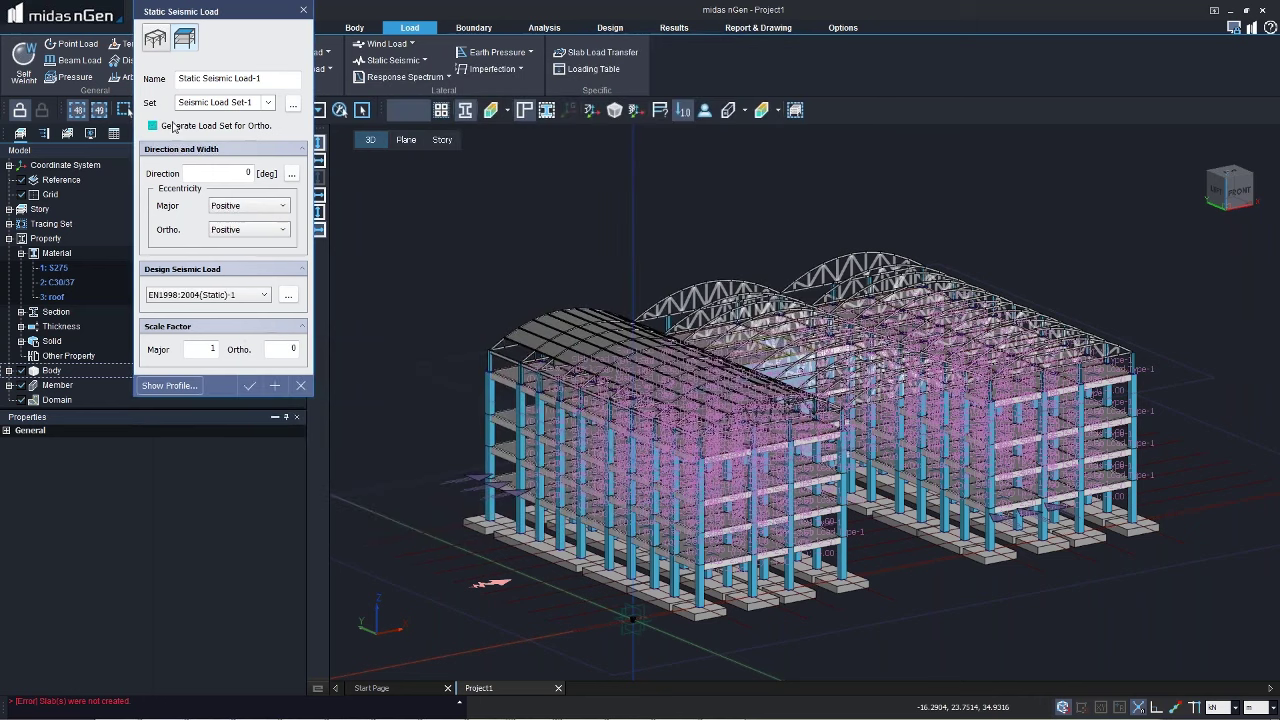
double_click(292, 348)
text(1)
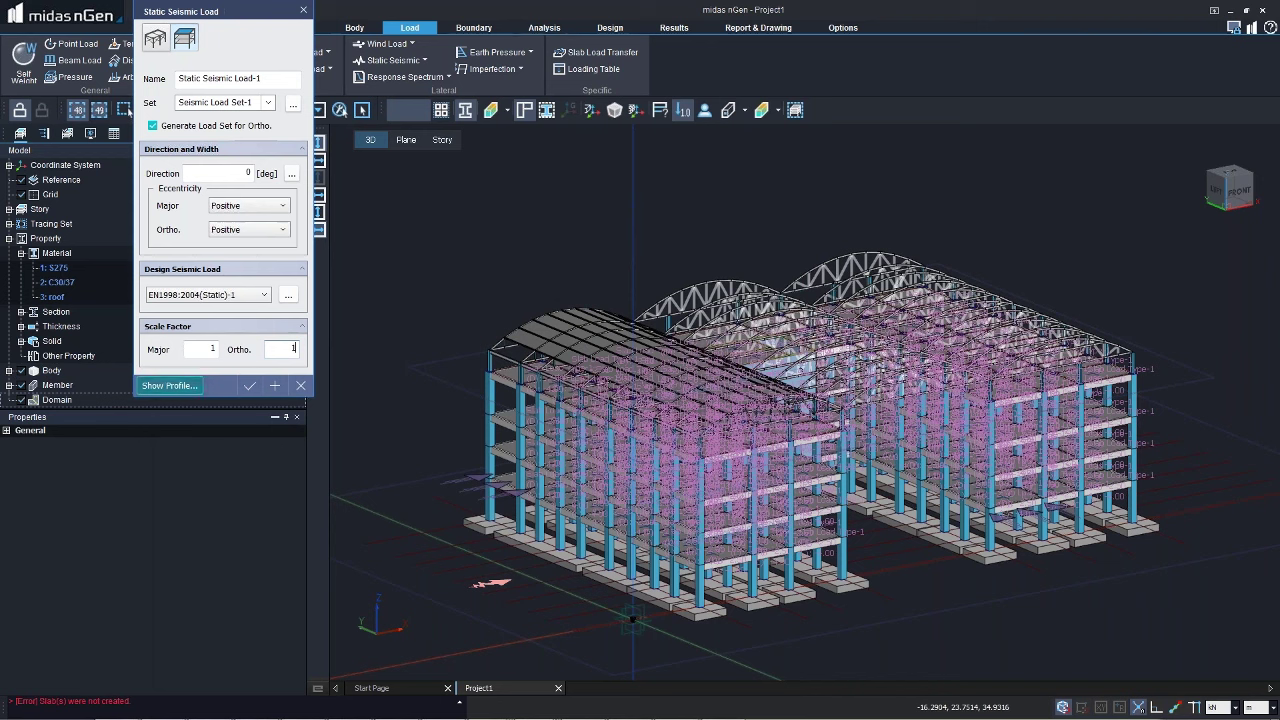
Step: Examine the seismic load profile's story force, story shear and overturning moment, and create the static seismic load
key(space)
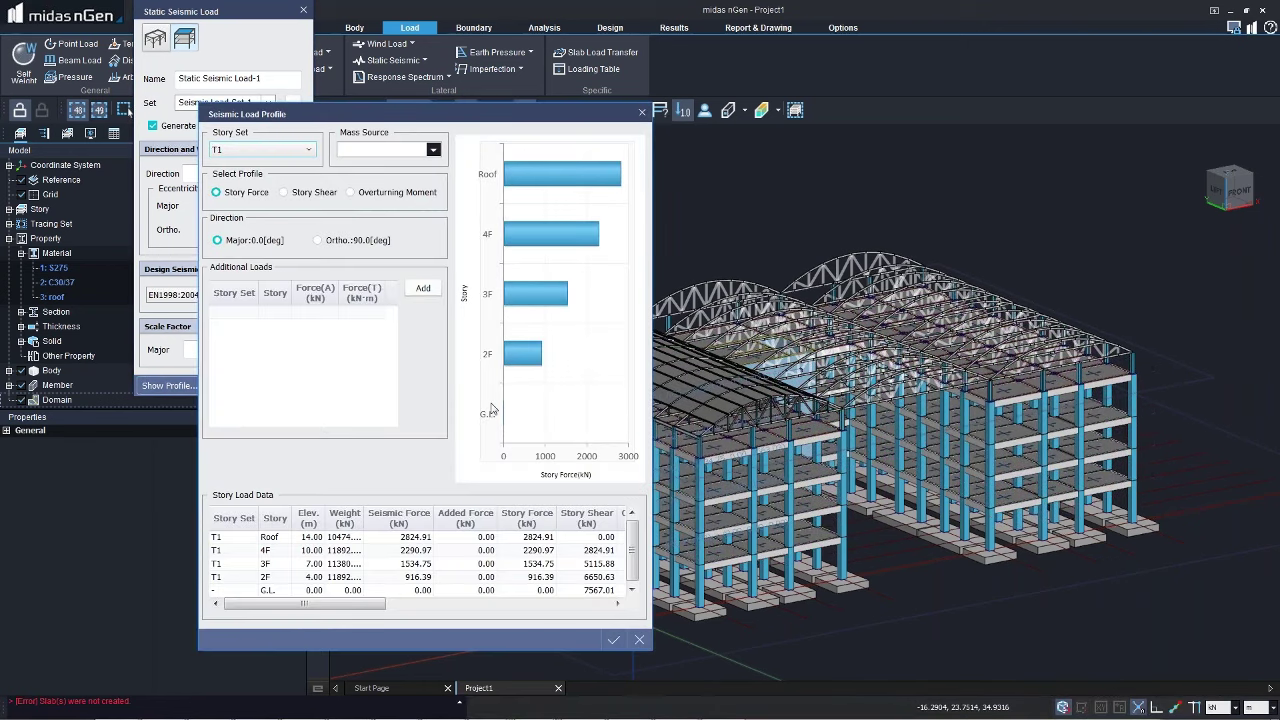
click(301, 195)
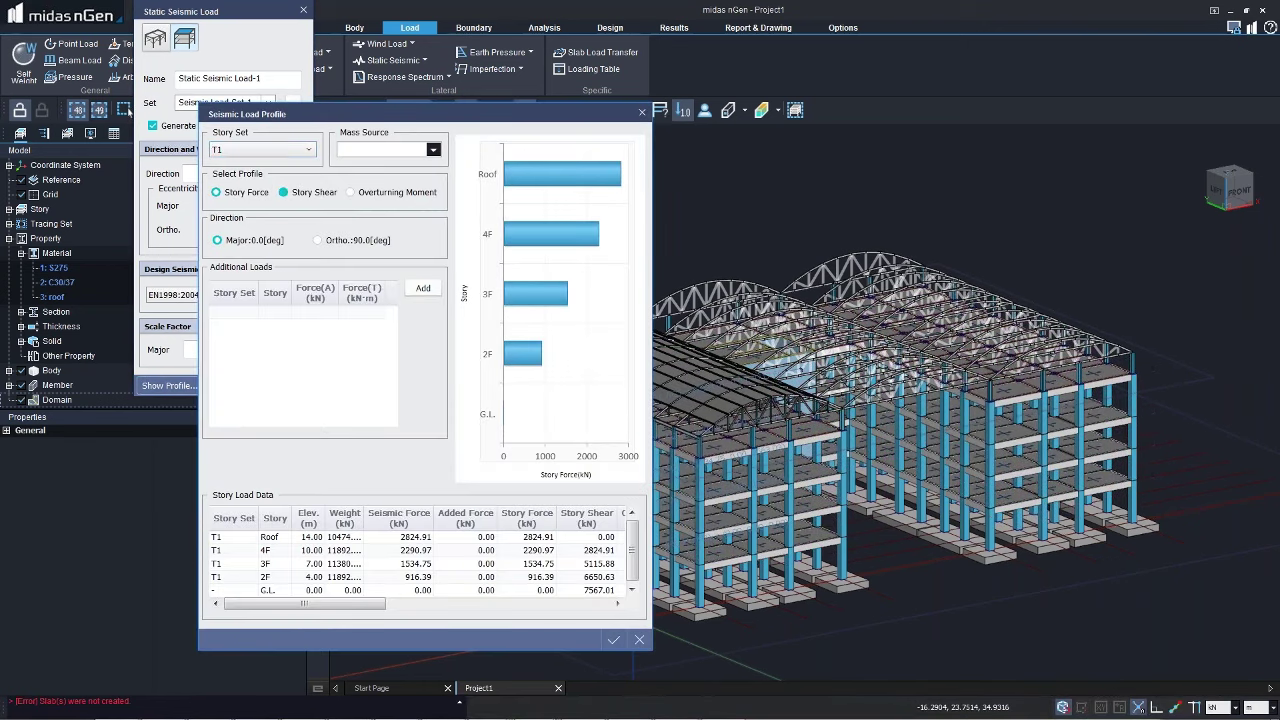
click(352, 192)
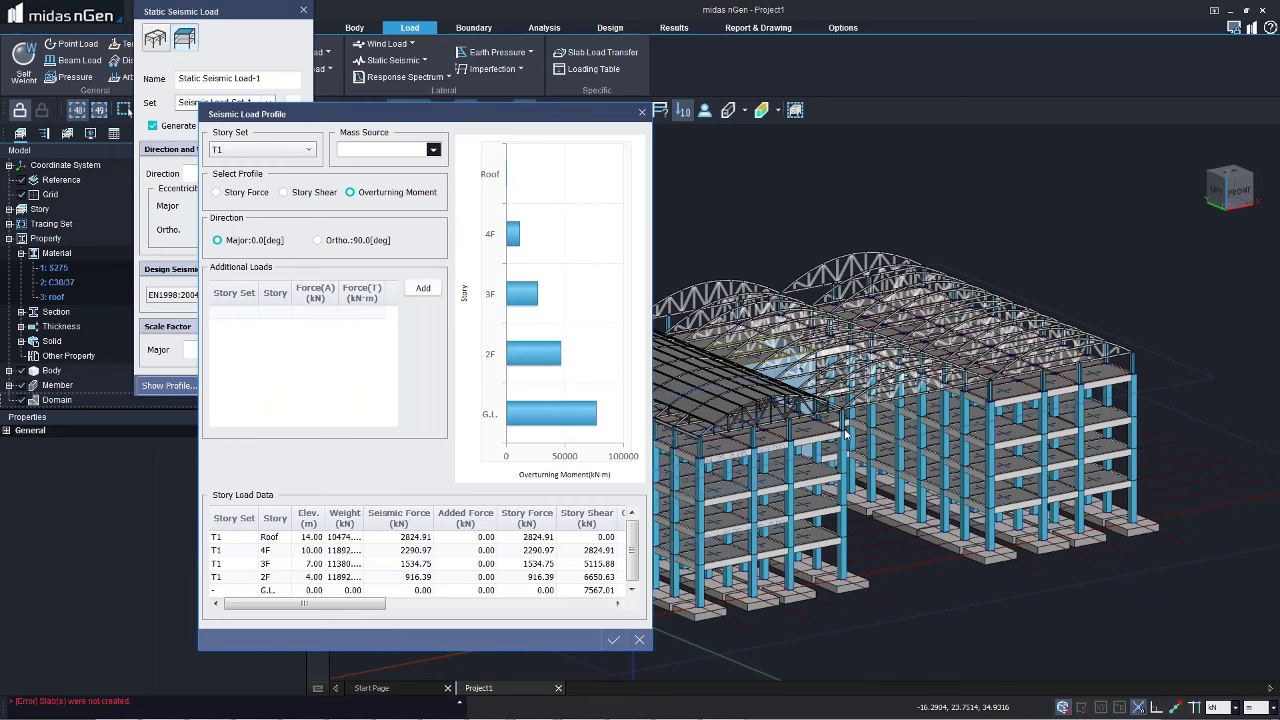
key(Escape)
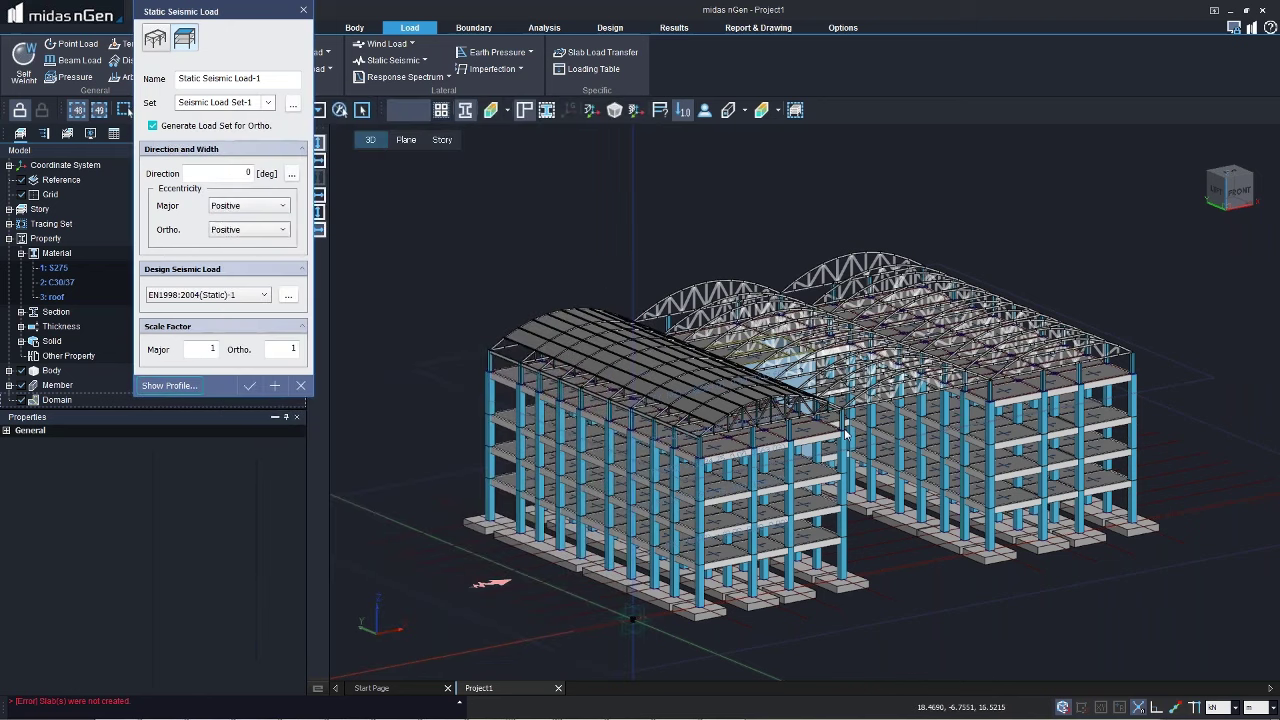
click(248, 387)
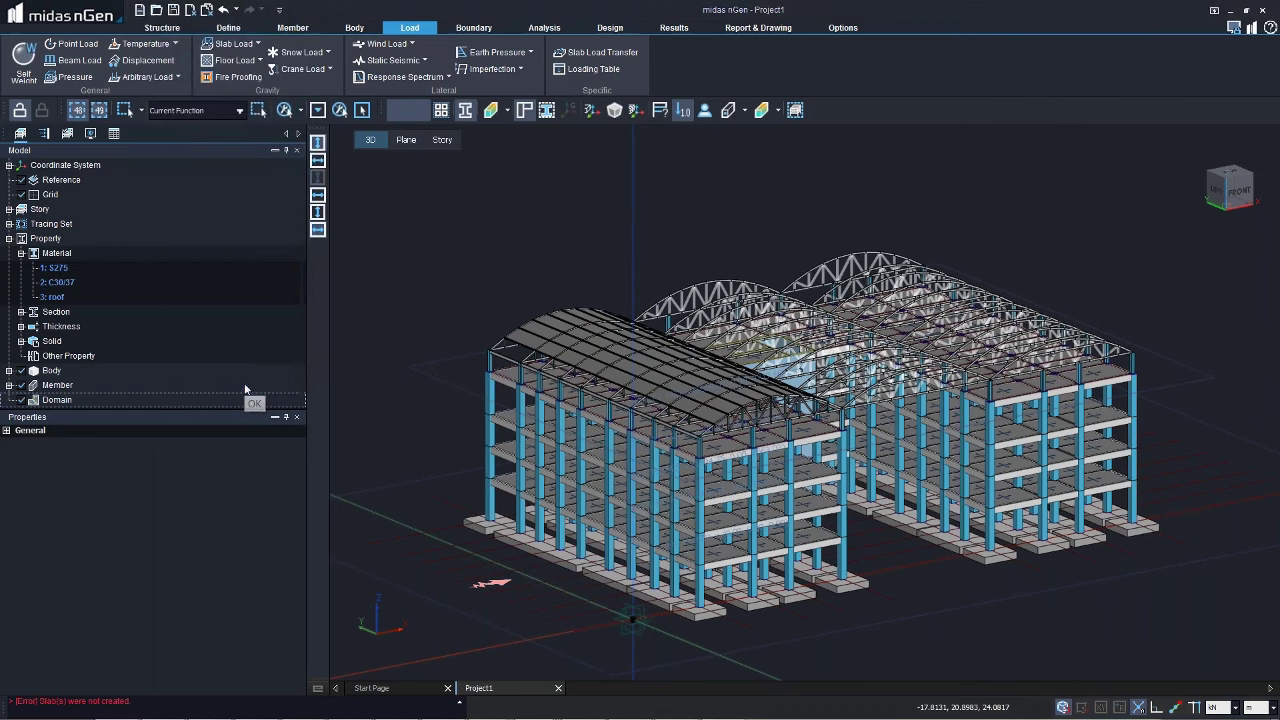
Step: Define a linear elastic face area spring with a modulus of subgrade reaction of 20000 kN/m³
click(403, 77)
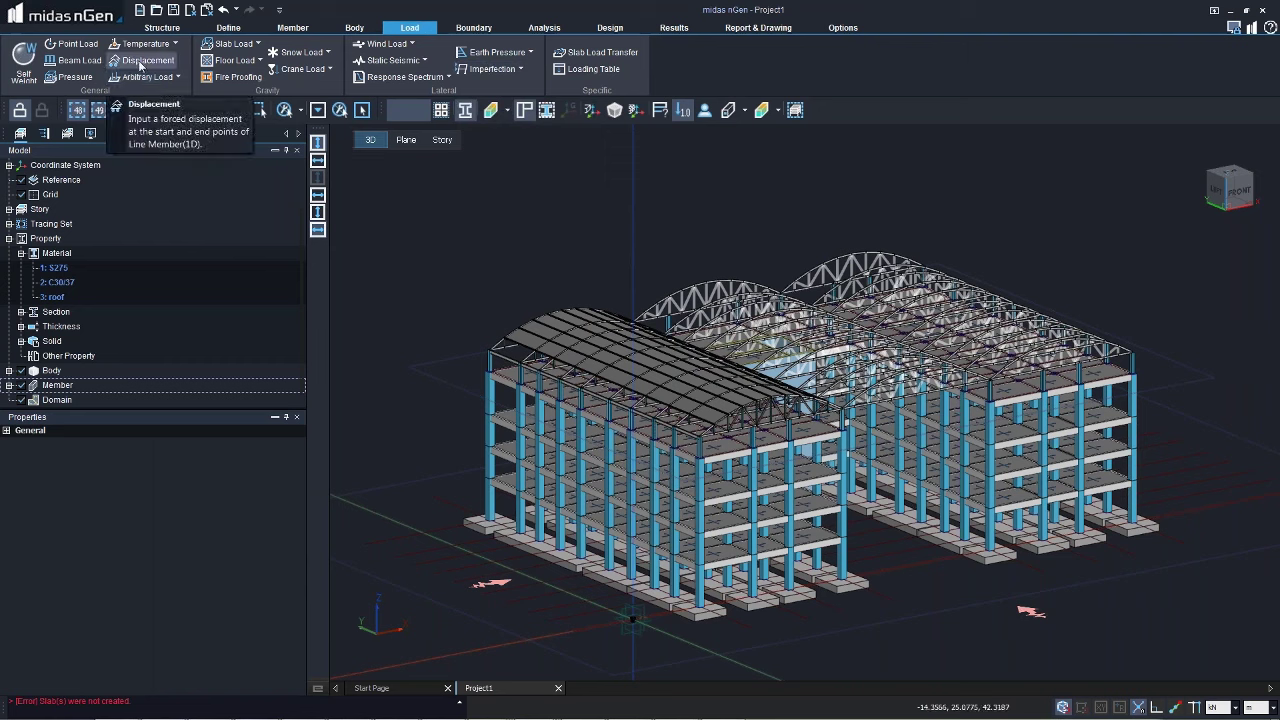
click(488, 30)
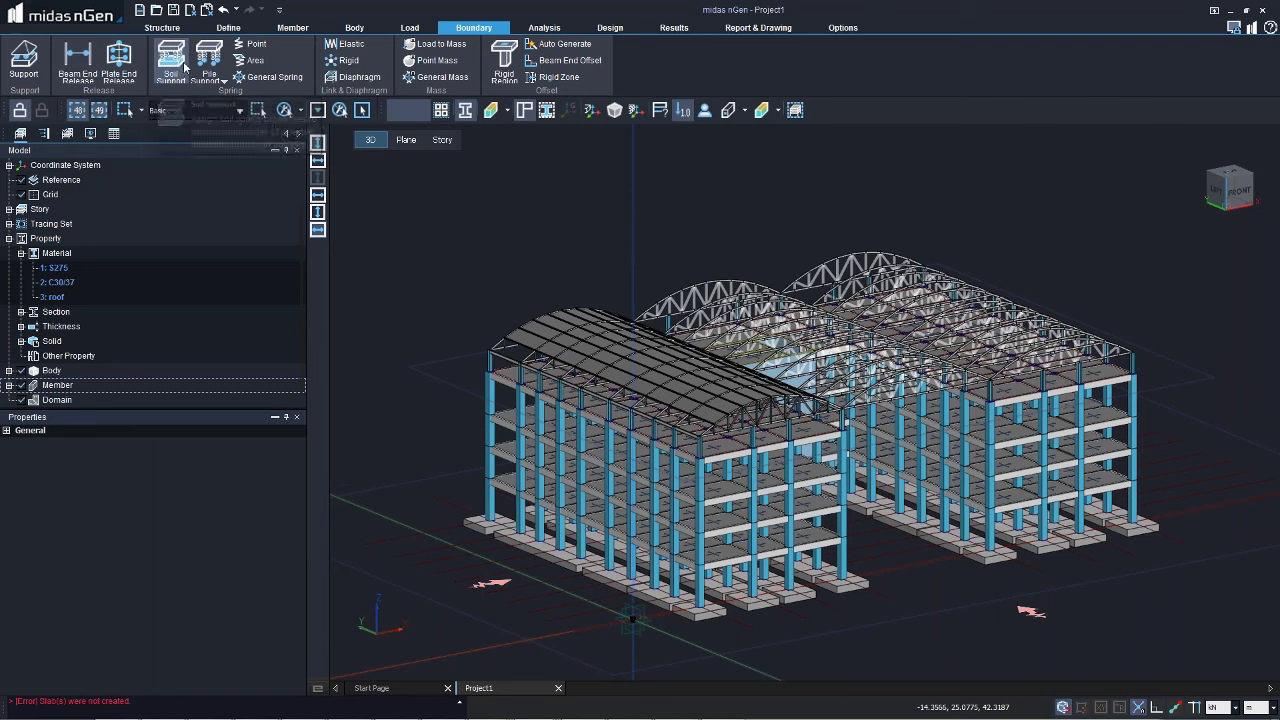
click(256, 63)
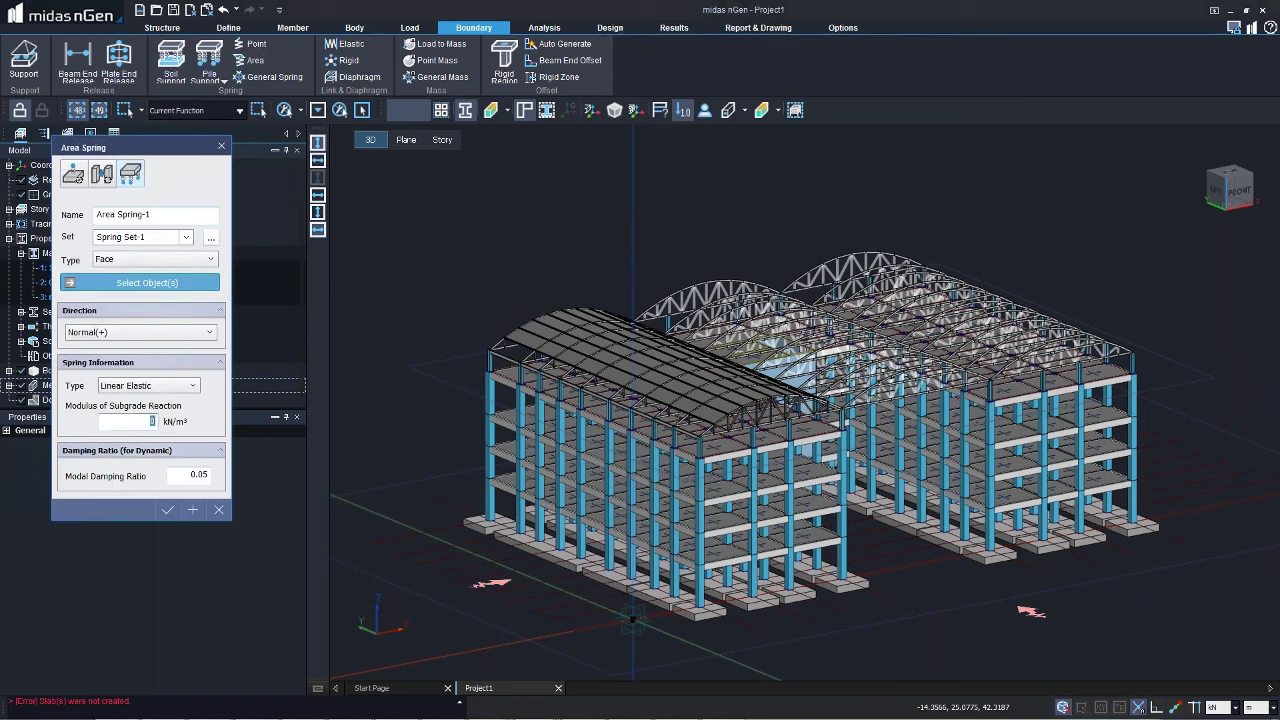
click(139, 386)
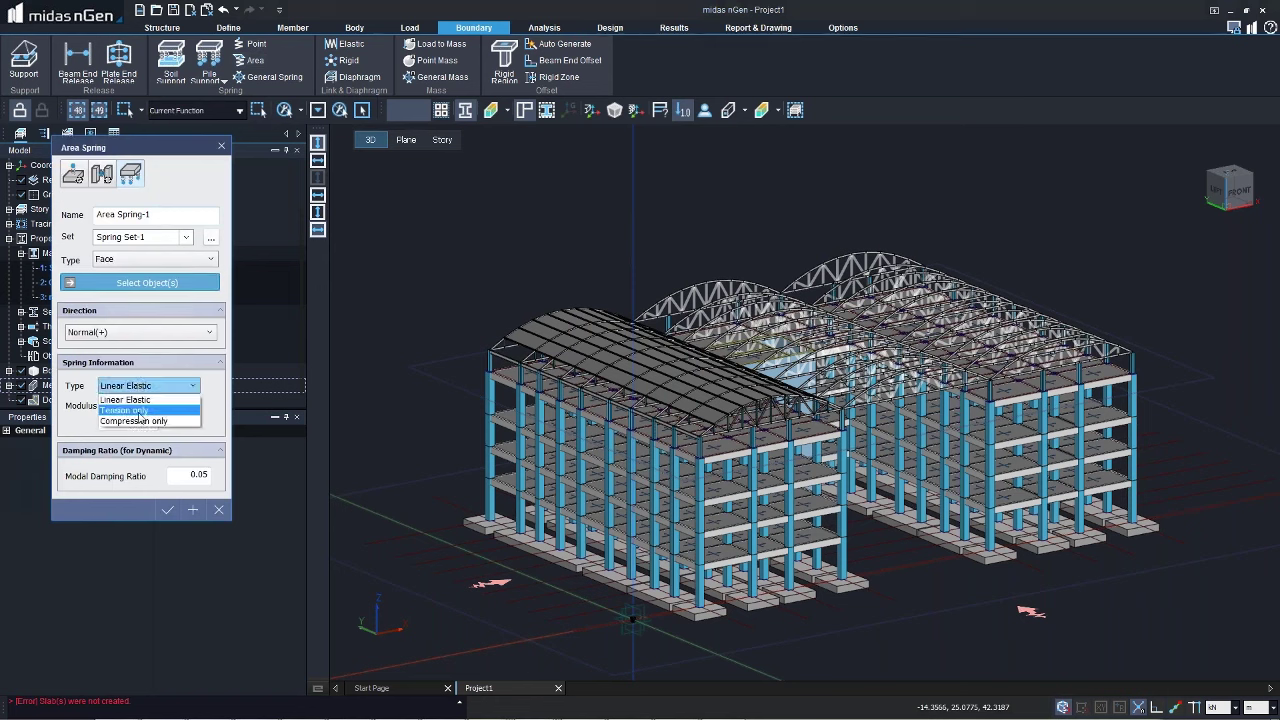
click(153, 389)
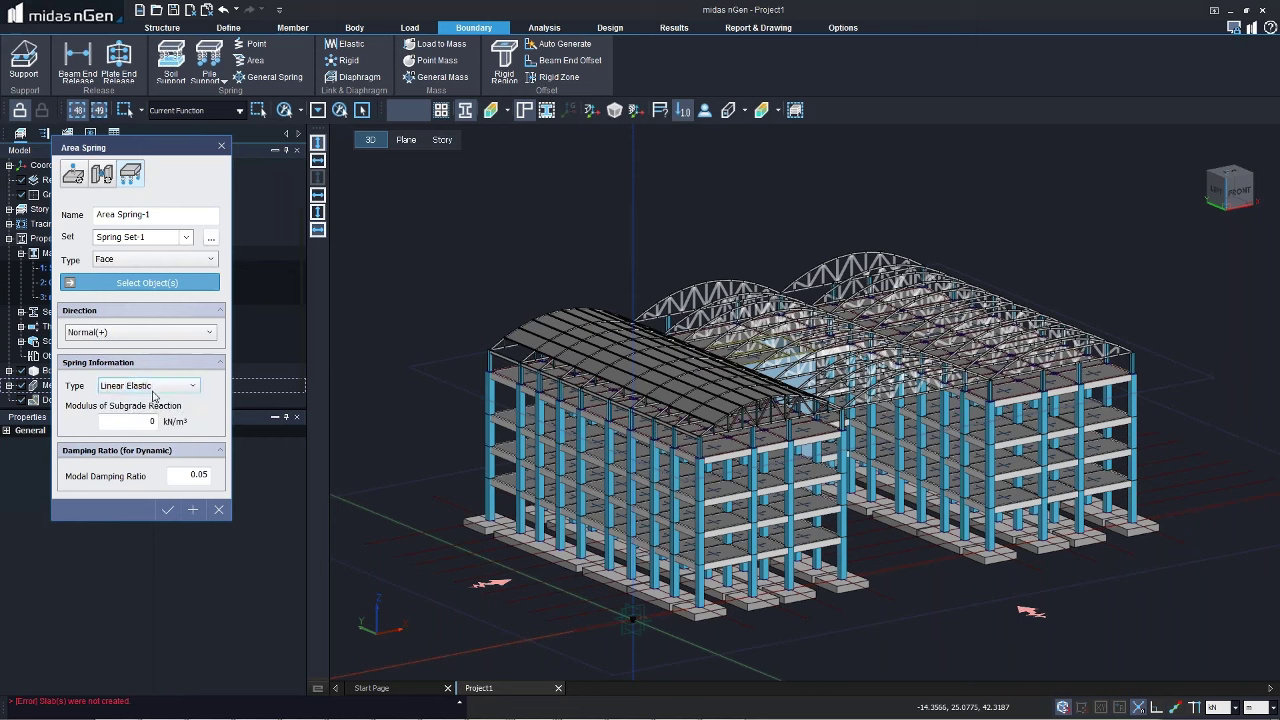
double_click(148, 420)
text(2)
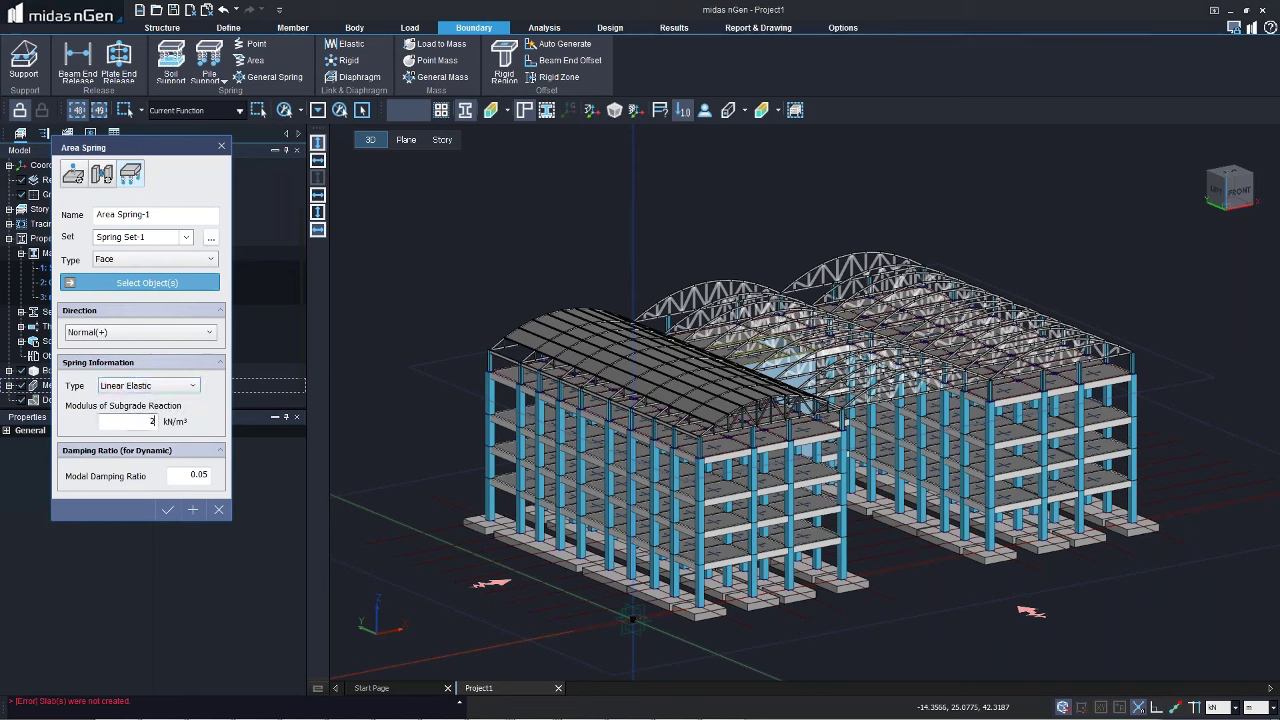
text(0000)
click(167, 510)
Step: Apply the area spring to all the footings, selecting them together in the front view
right_click(498, 507)
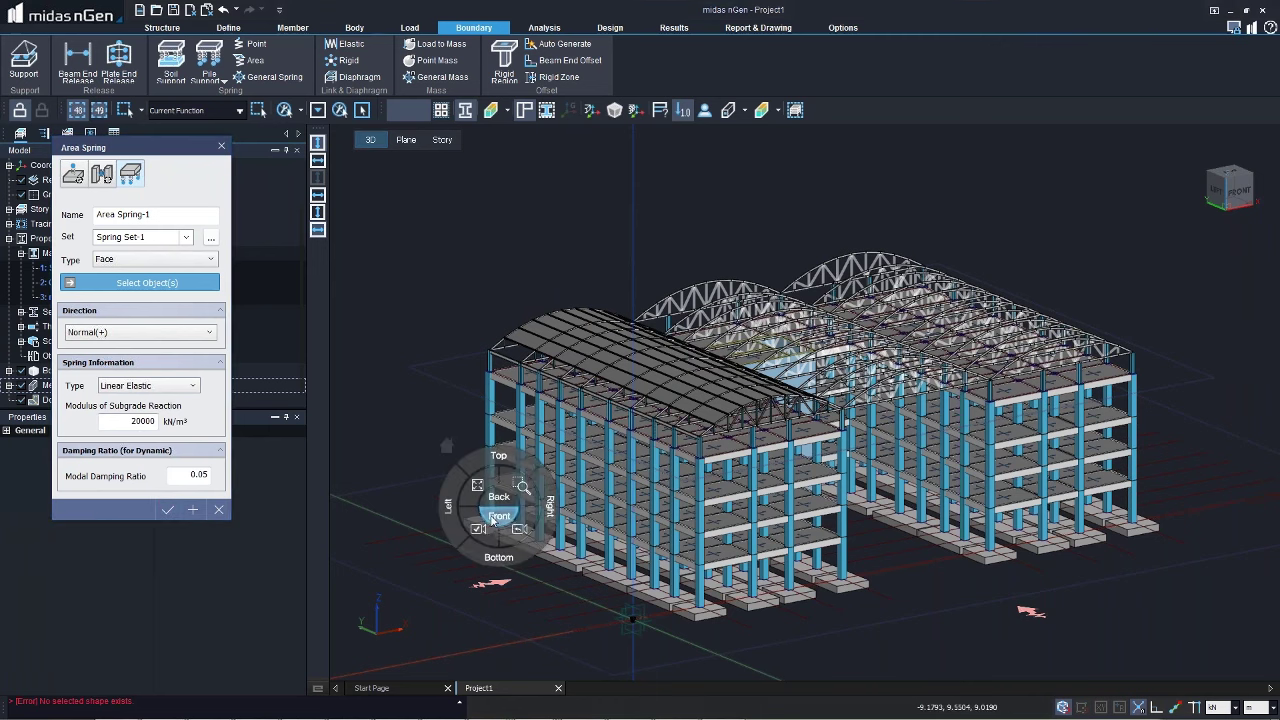
click(496, 516)
drag(472, 492, 1098, 559)
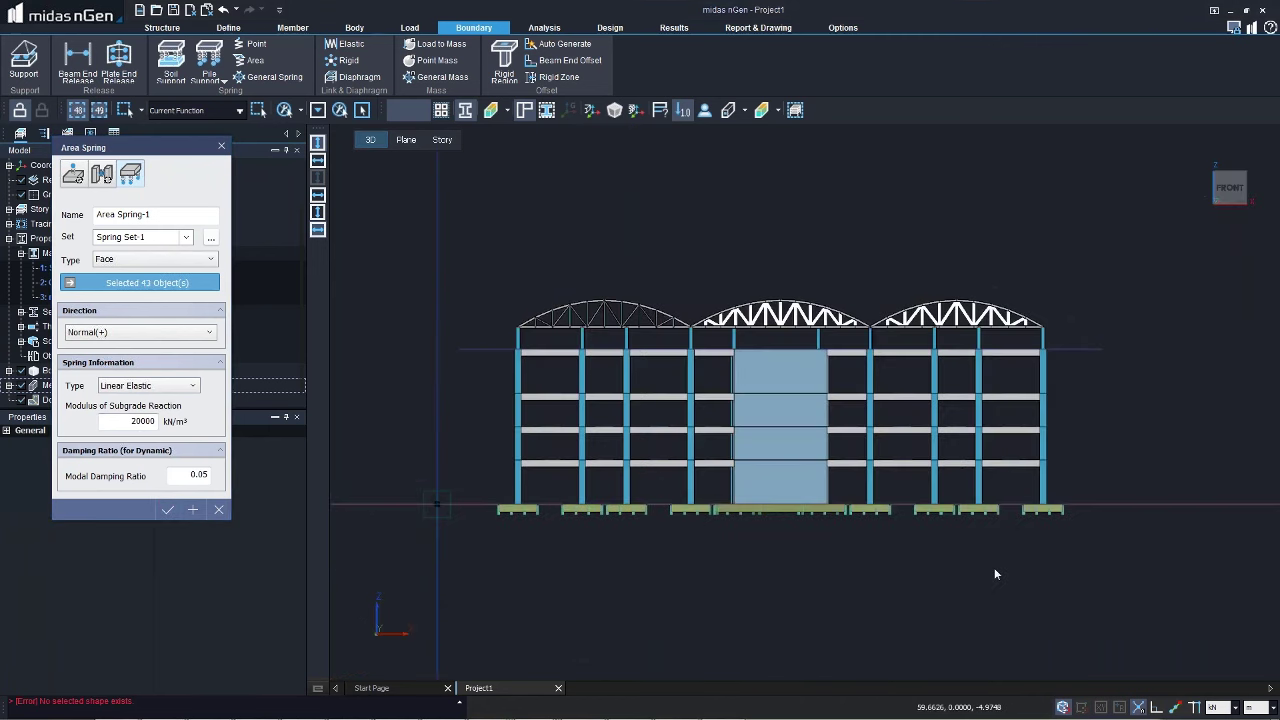
click(168, 511)
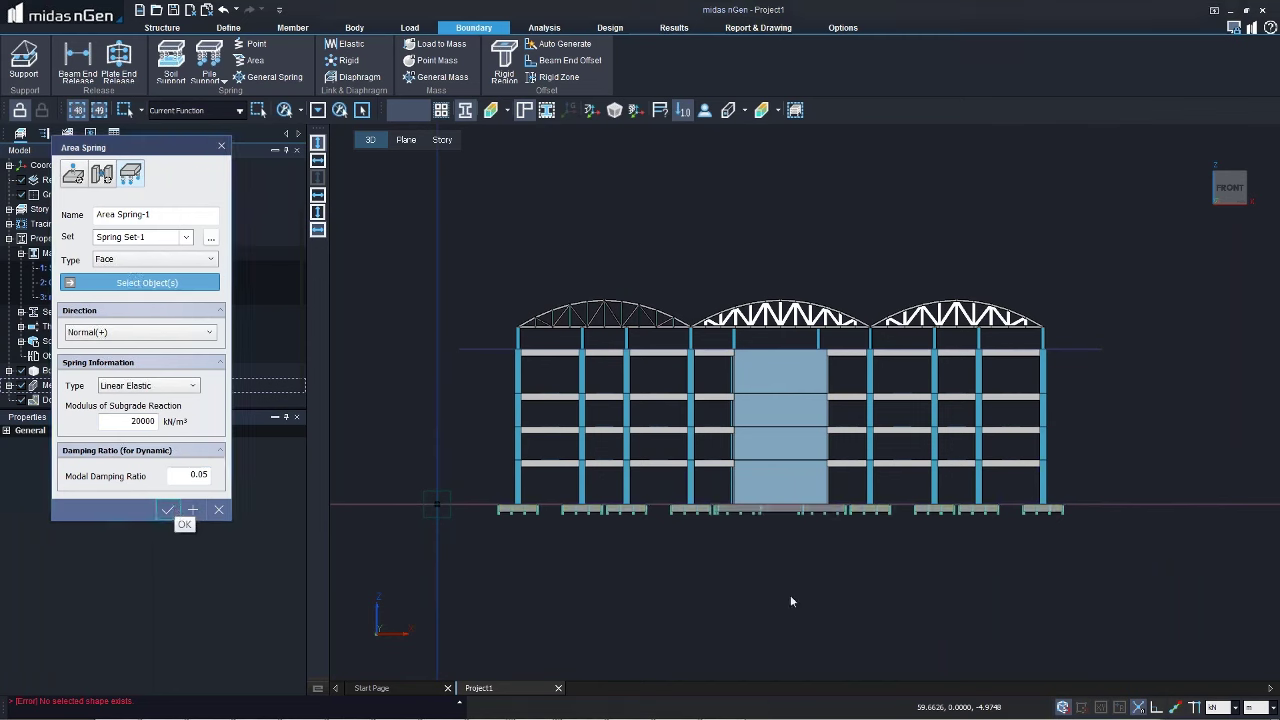
Step: Create a linear elastic spring property of 10000000 kN/m in X and Y and apply it as point springs at all footing points
click(253, 44)
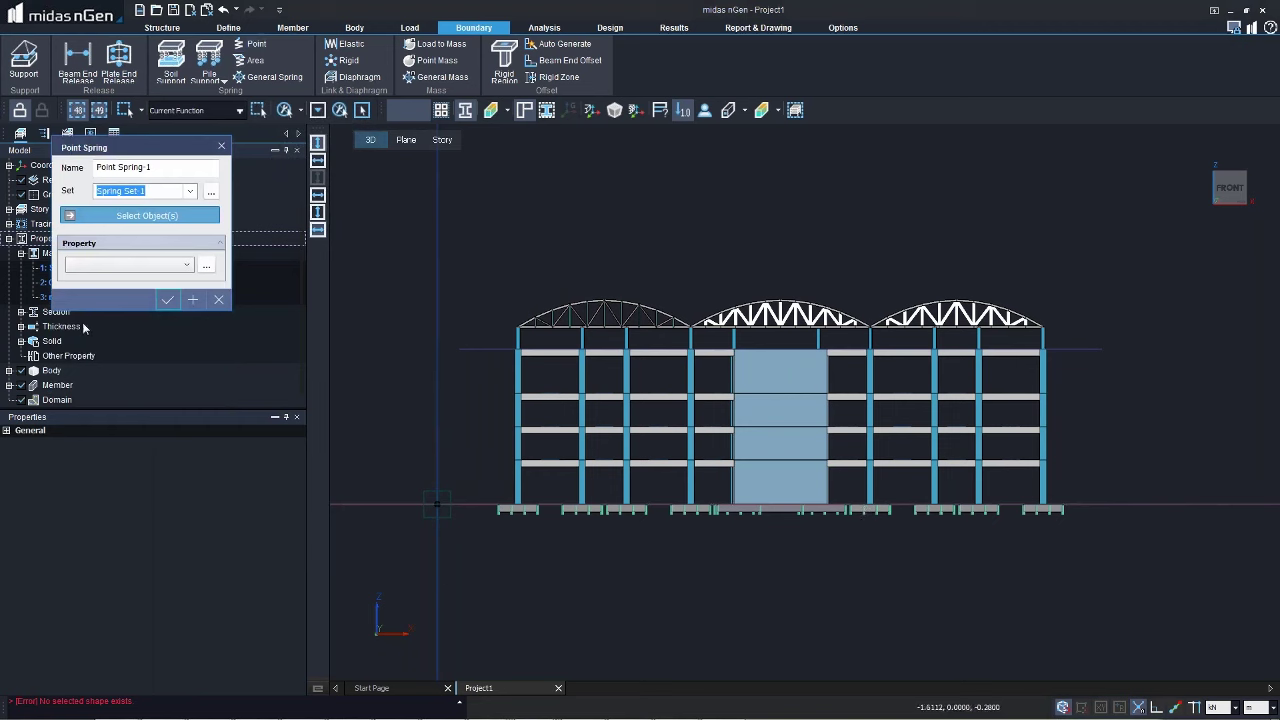
click(206, 264)
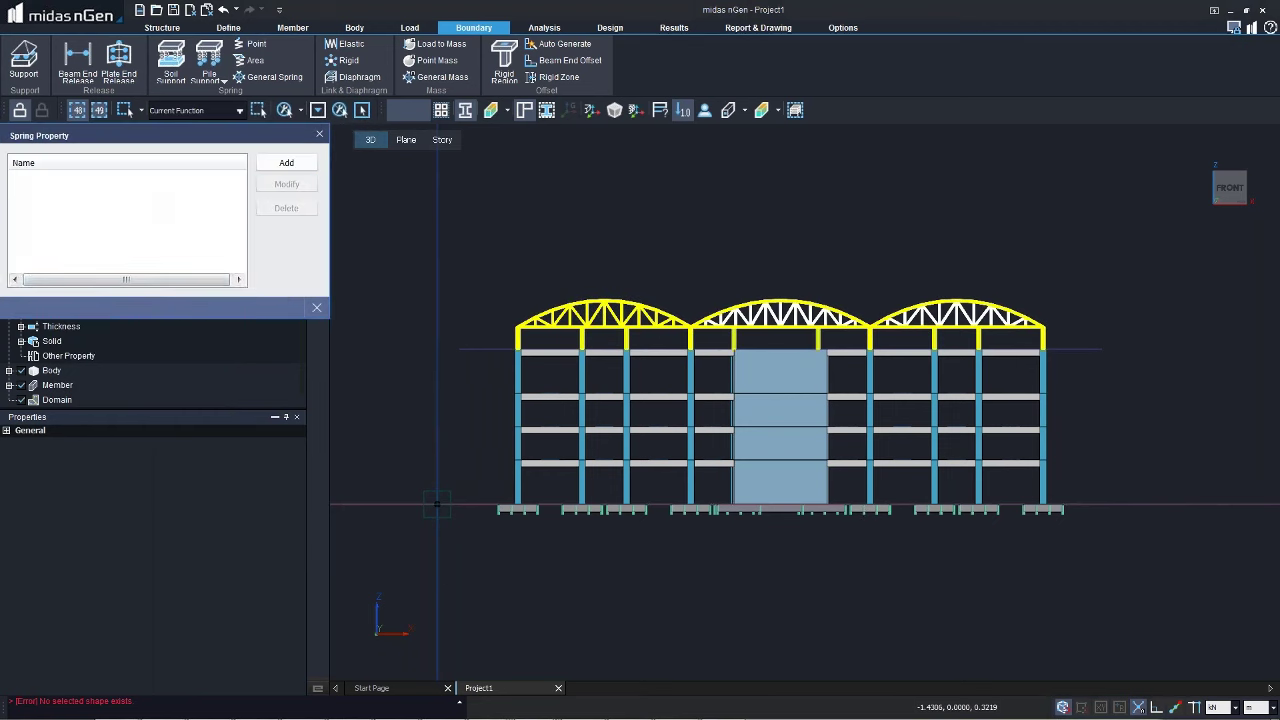
click(287, 164)
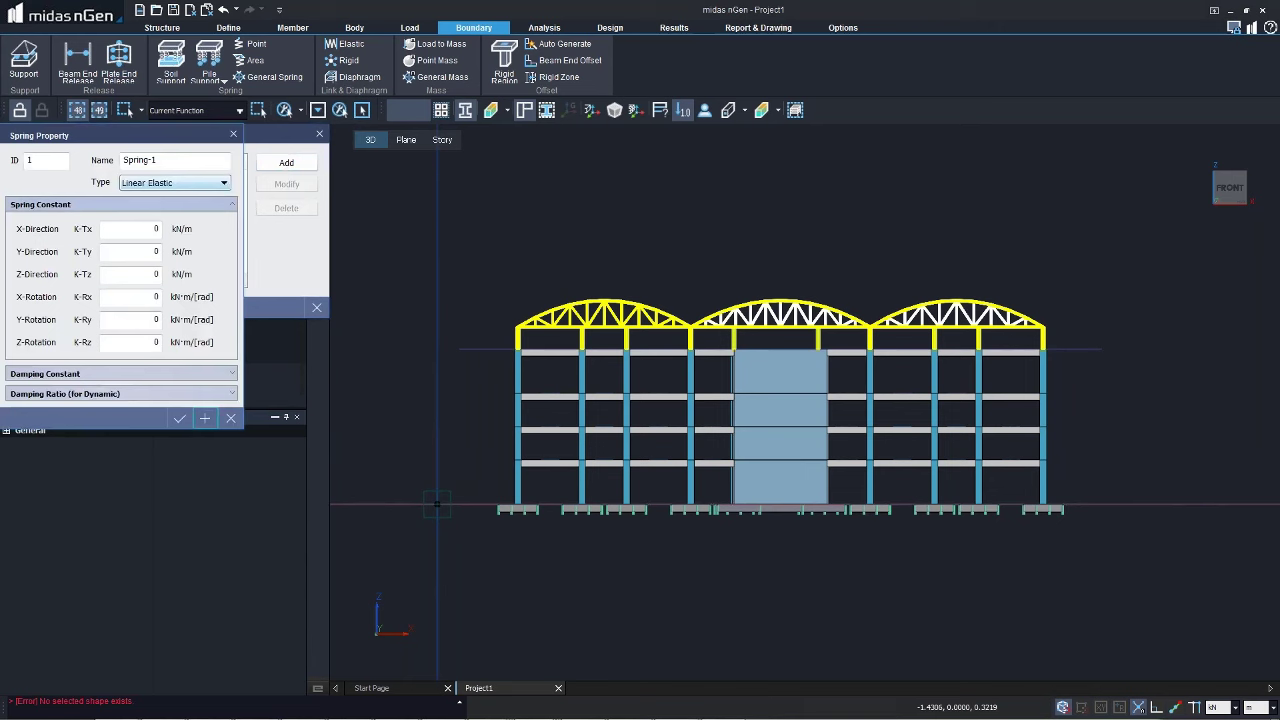
double_click(155, 229)
text(10000000)
key(Tab)
text(10000000)
key(Return)
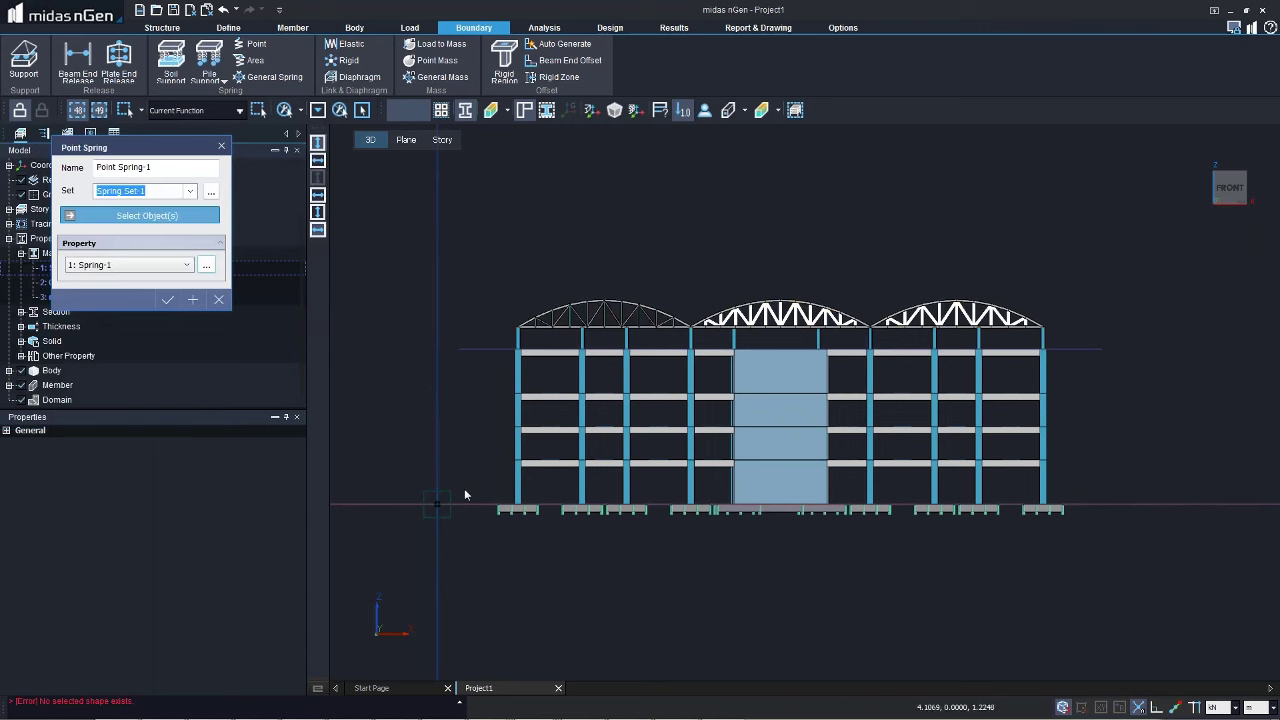
drag(464, 488, 1144, 550)
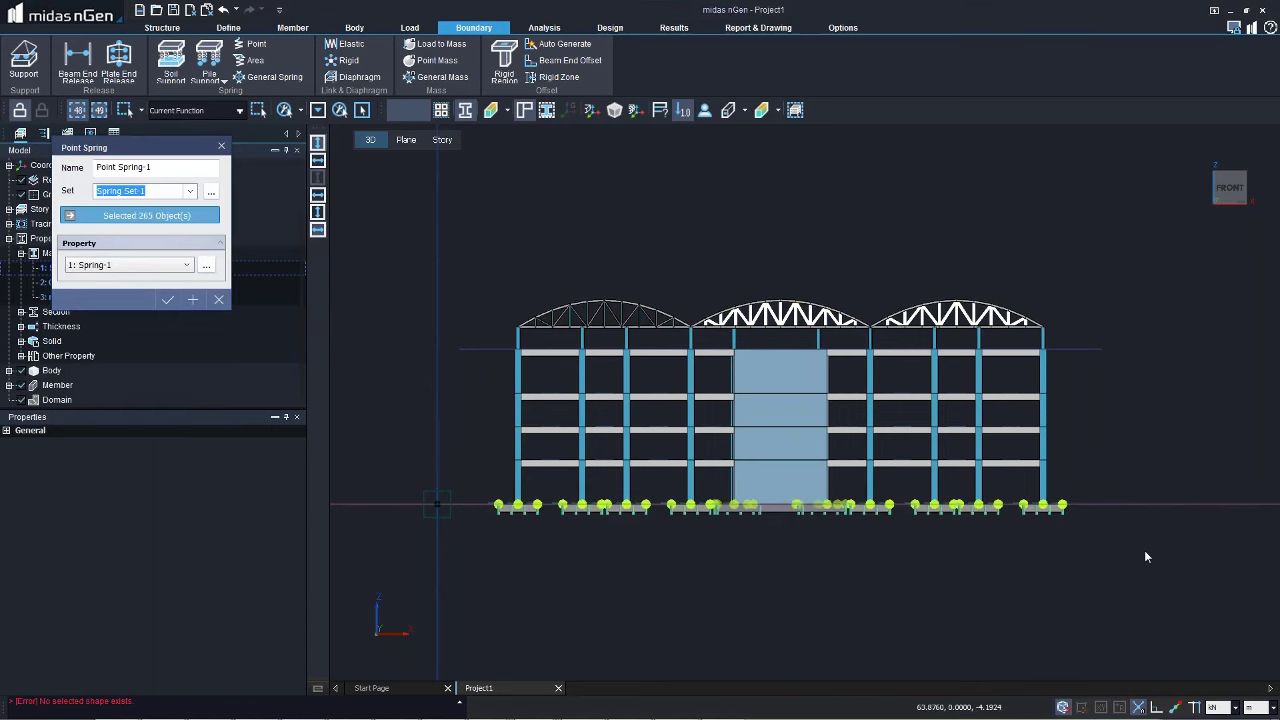
click(168, 300)
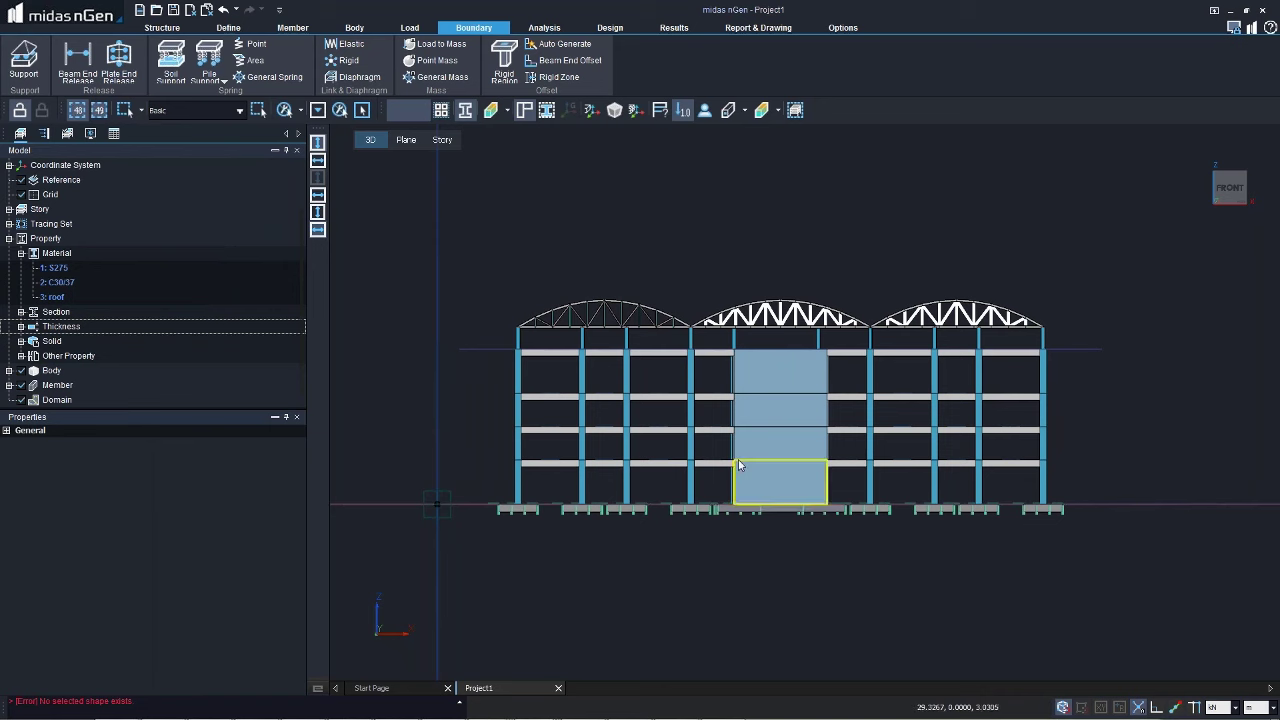
Step: Convert loads to mass in X and Y using Static Load Set-1 with factor 1 and Static Load Set-2 with factor 0.25
click(457, 51)
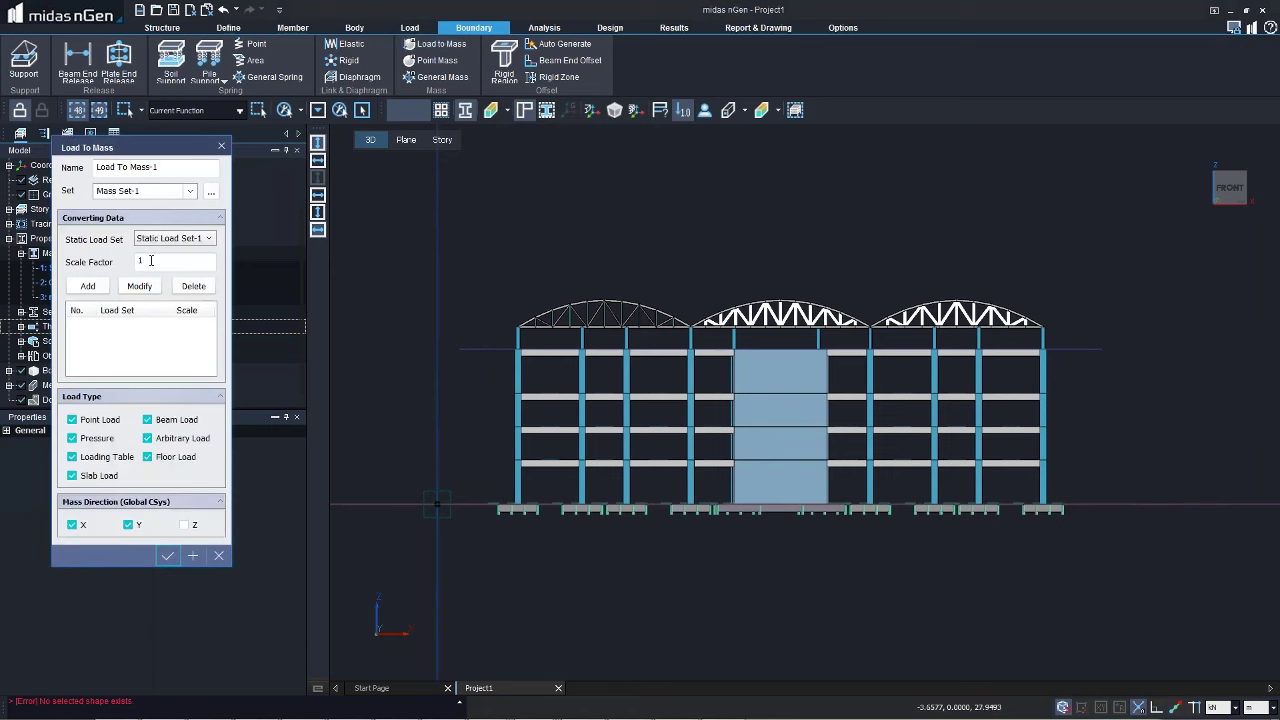
click(86, 287)
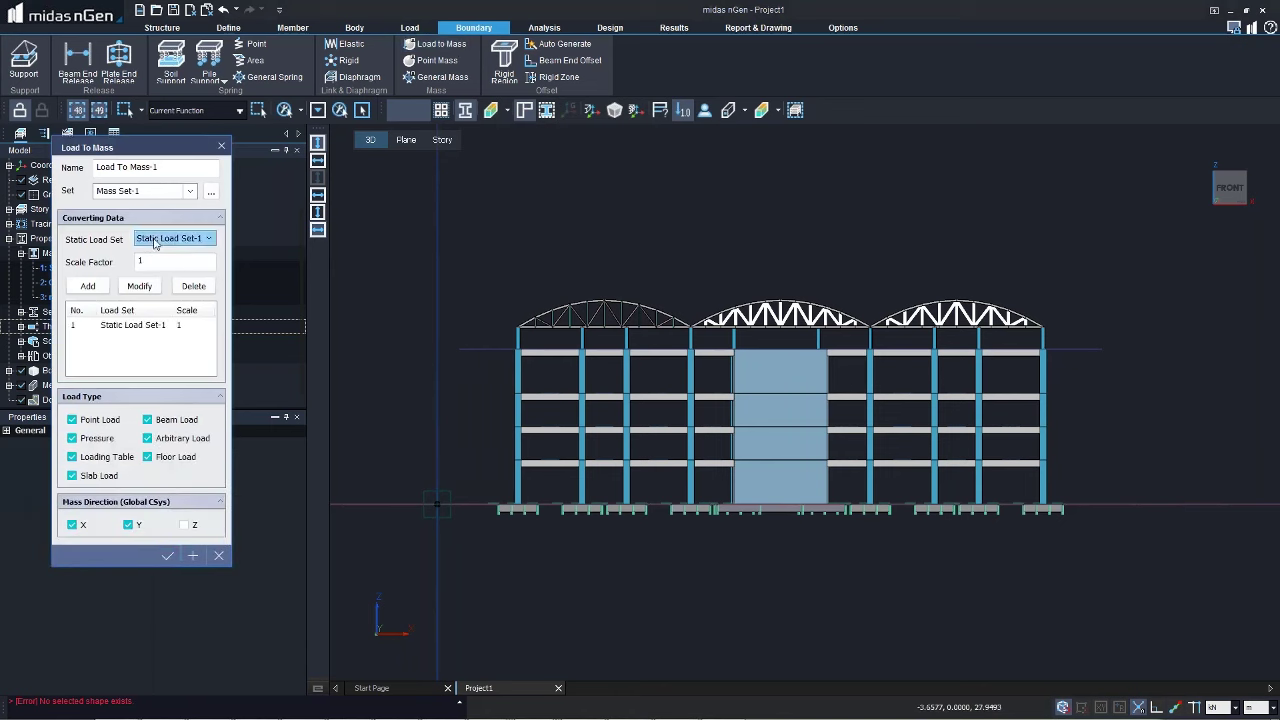
click(168, 238)
click(160, 263)
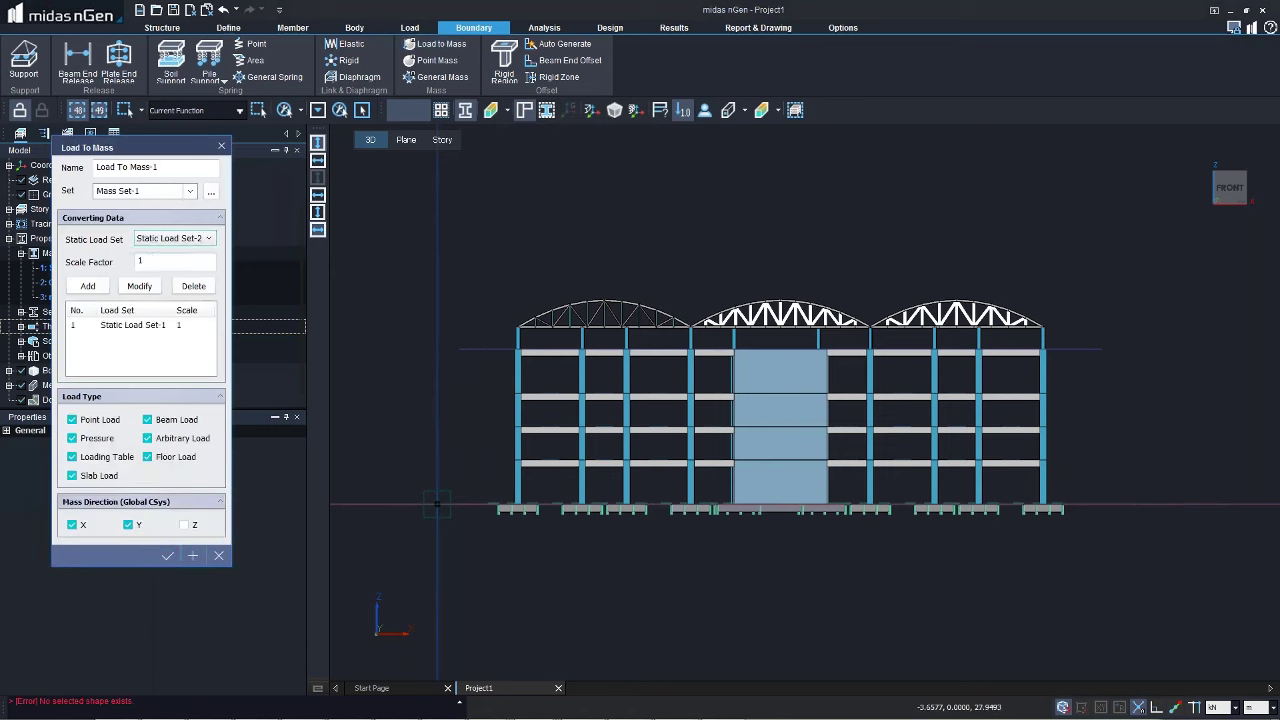
text(0.25)
click(88, 288)
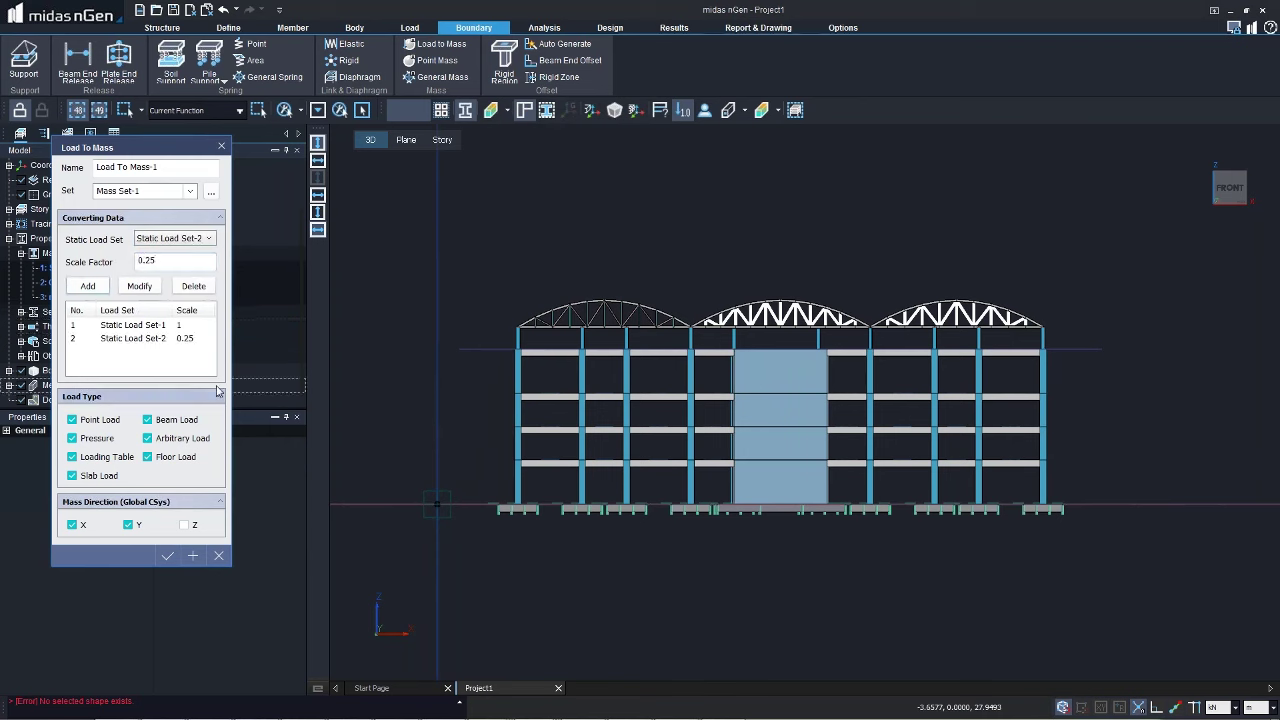
click(168, 556)
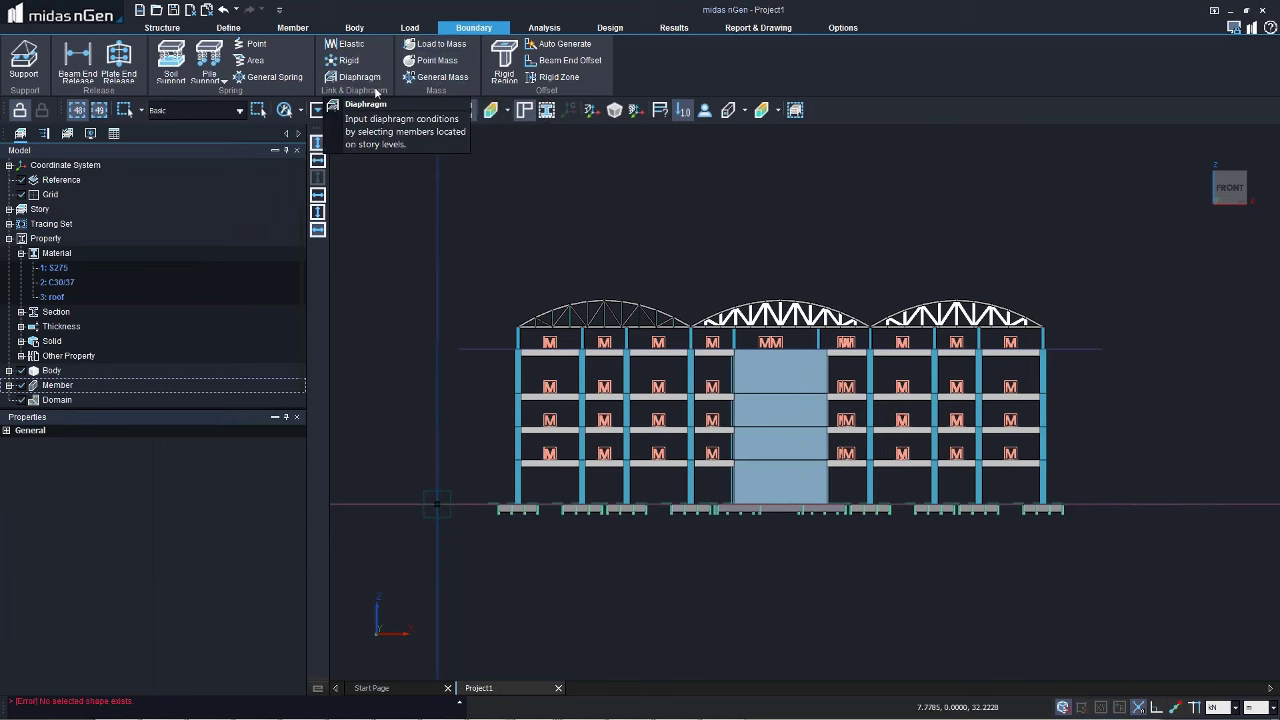
Step: Create column capital rigid regions at the bottom of all ground-storey columns, shaped by column section with automatic rigid links
click(467, 78)
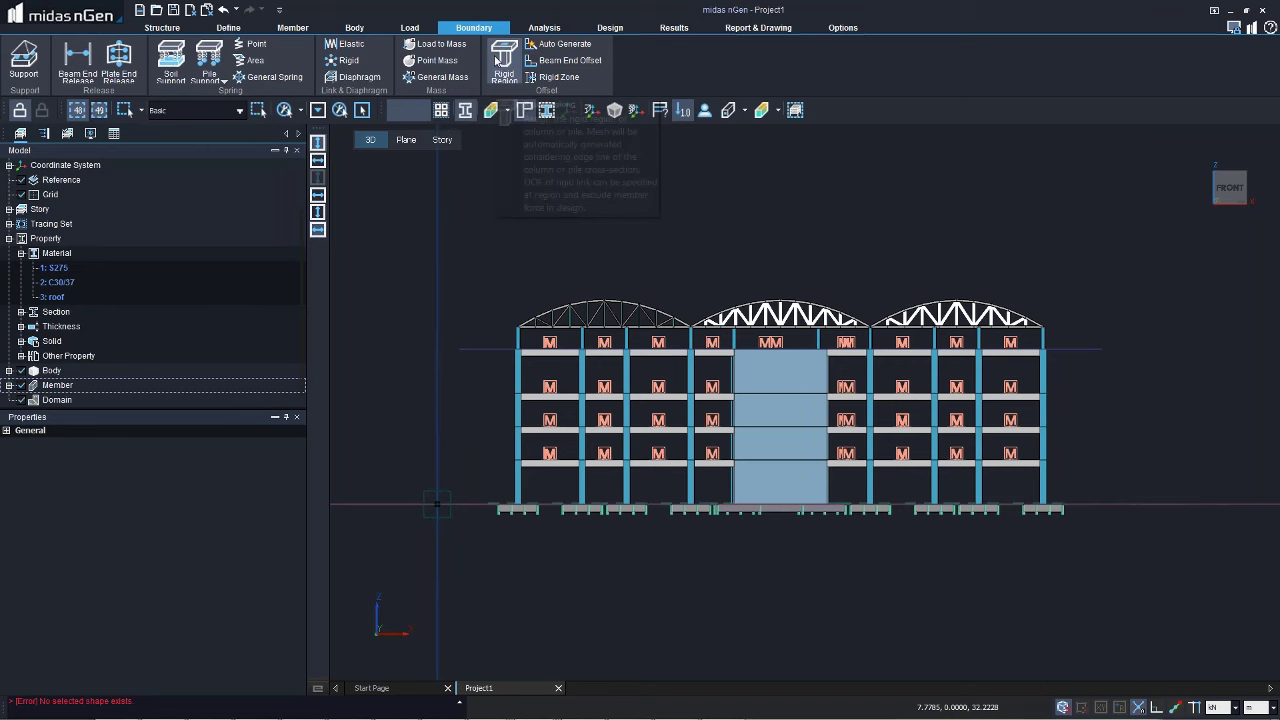
click(500, 62)
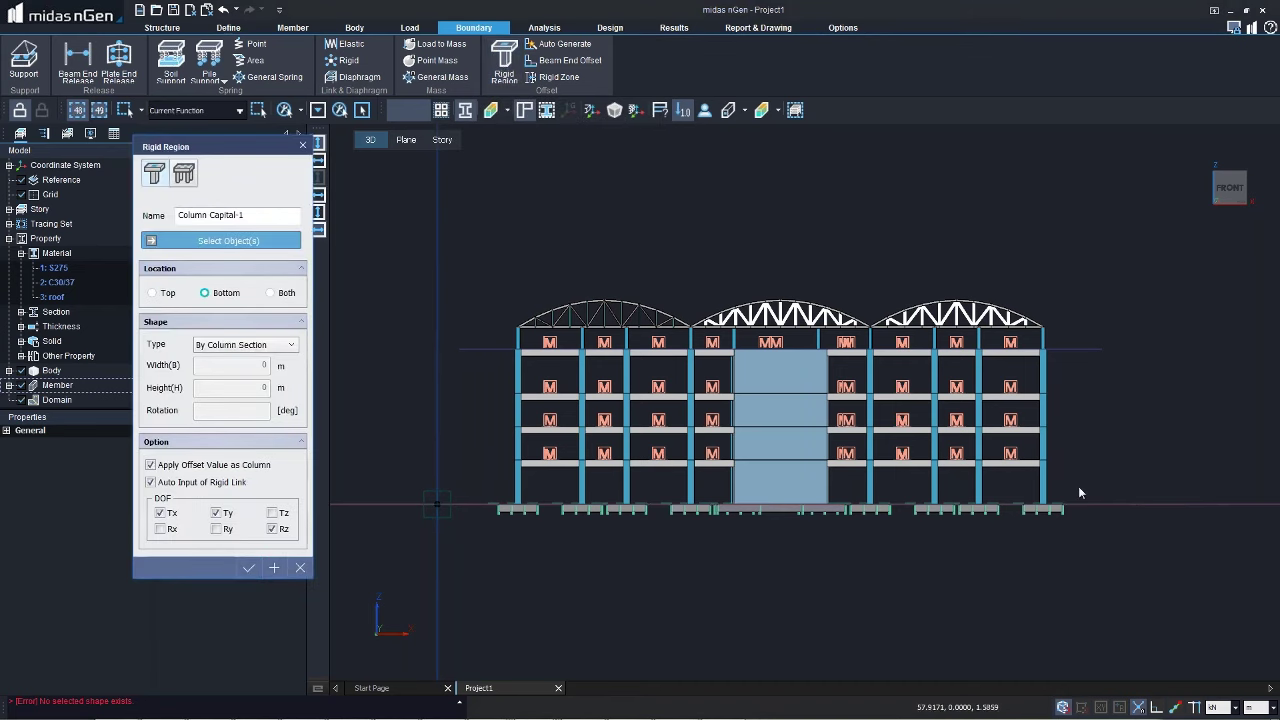
drag(1078, 487, 490, 479)
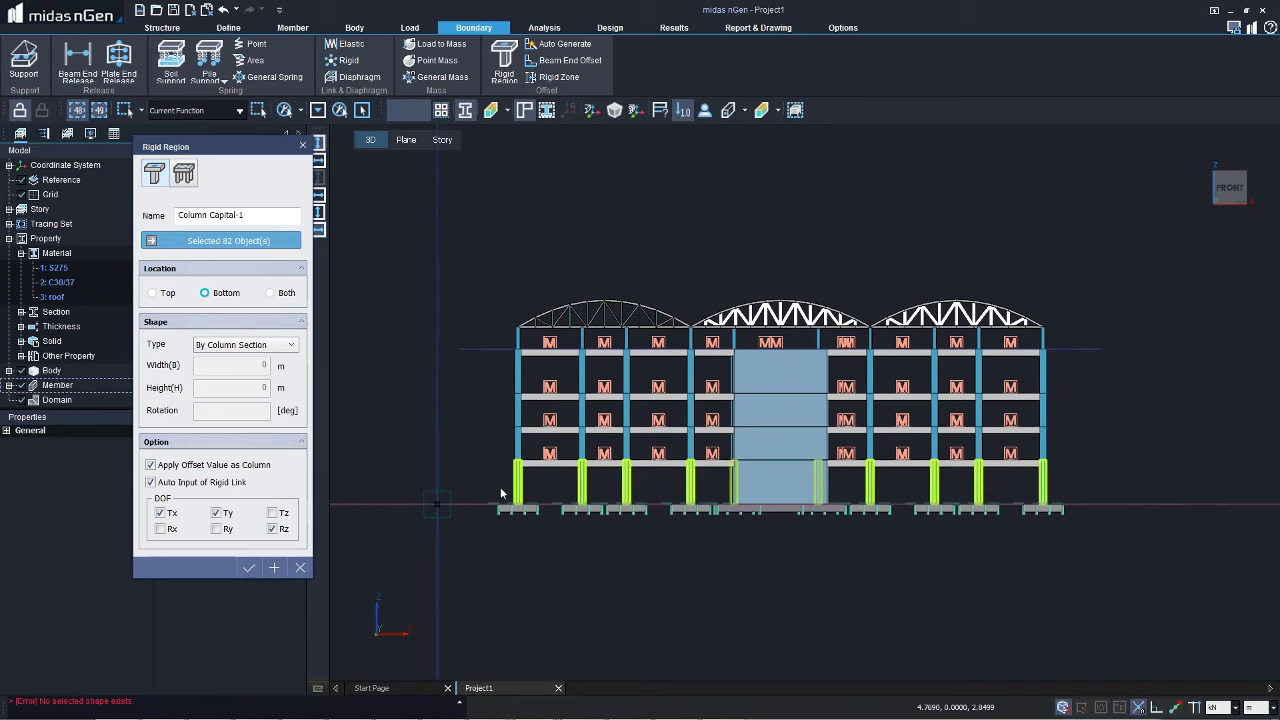
click(273, 513)
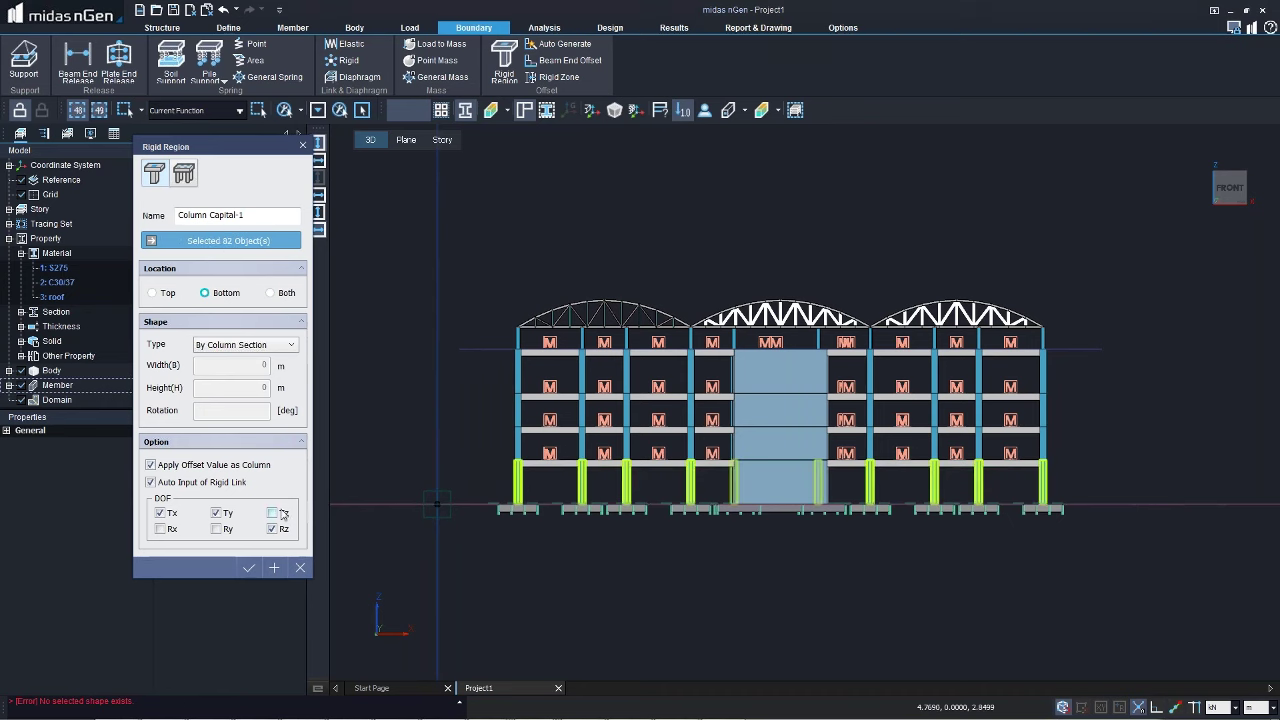
click(249, 567)
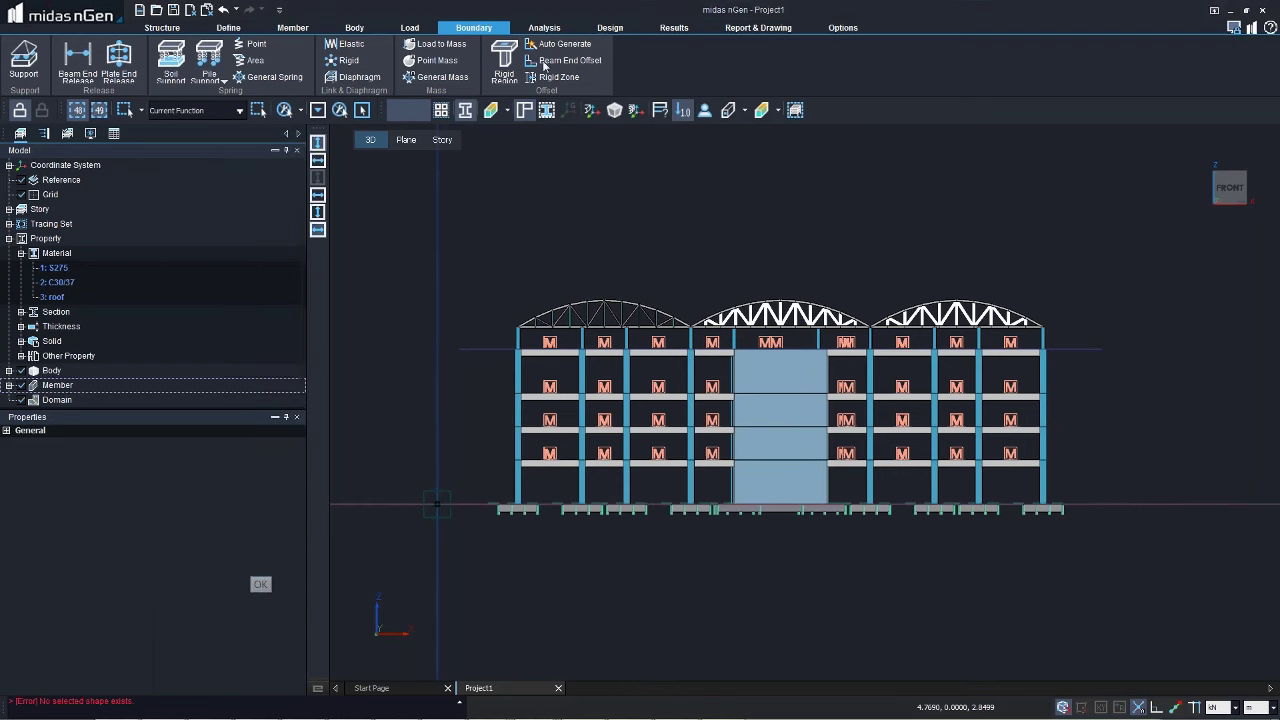
Step: Try to auto-generate beam offsets and rigid zones with a factor of 1 for all undefined members
click(556, 44)
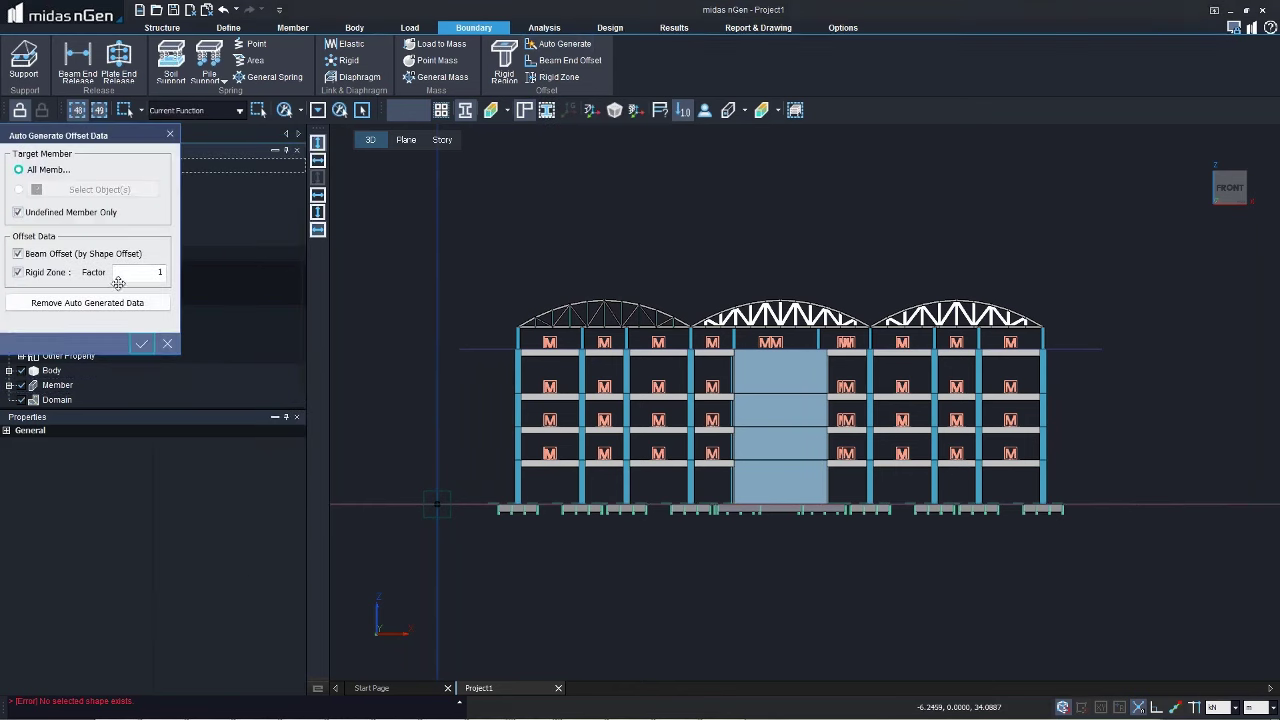
click(142, 343)
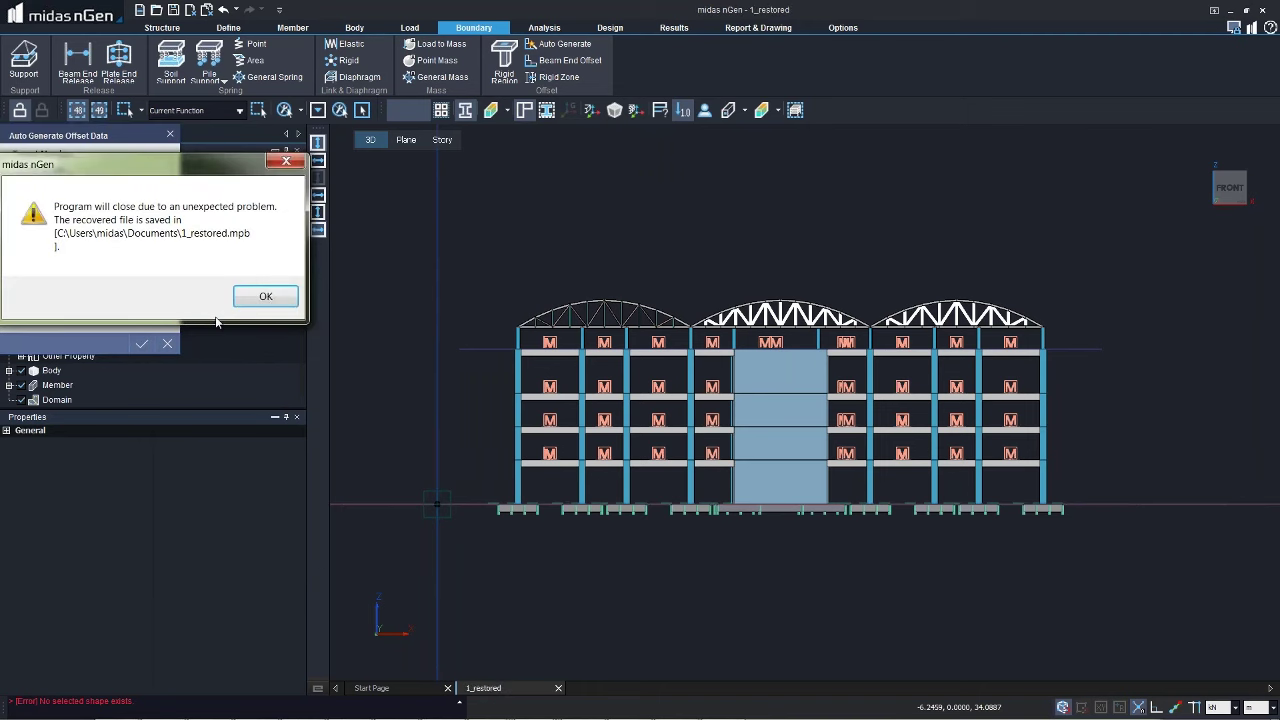
click(265, 296)
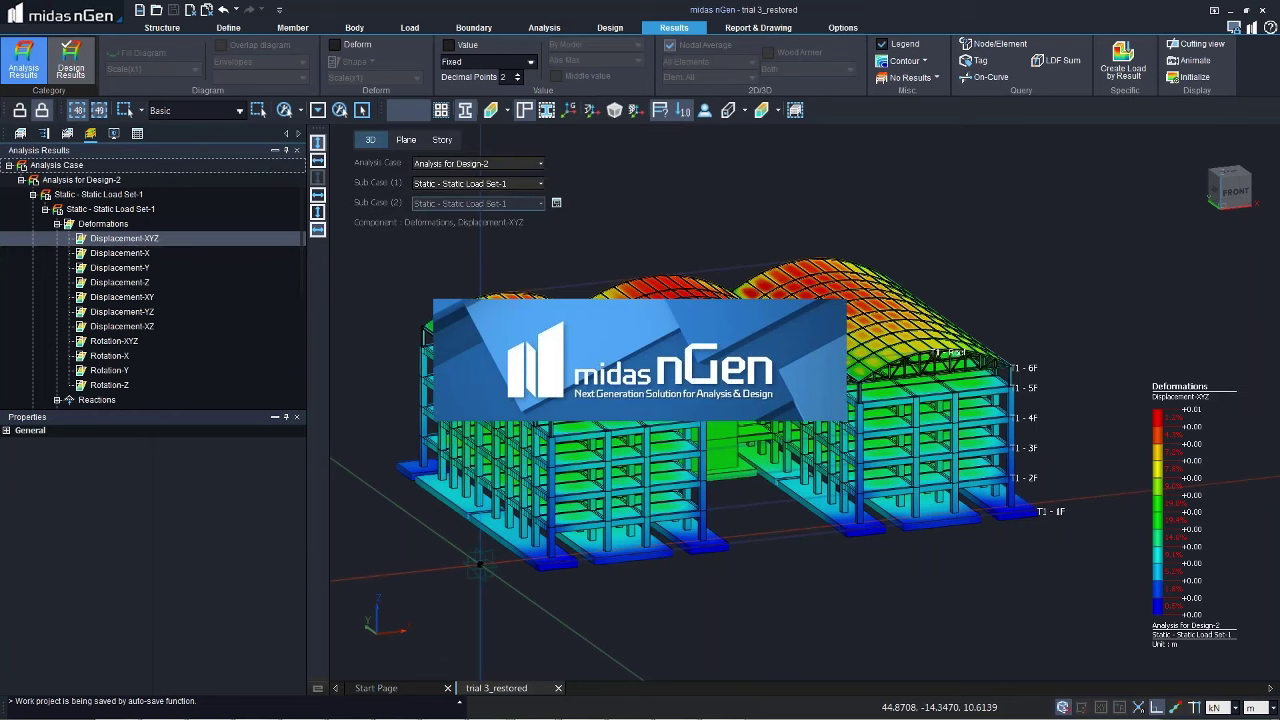
Step: Display the analysis tree of the trial 3_restored project and examine the mesh options in the analysis settings
click(20, 133)
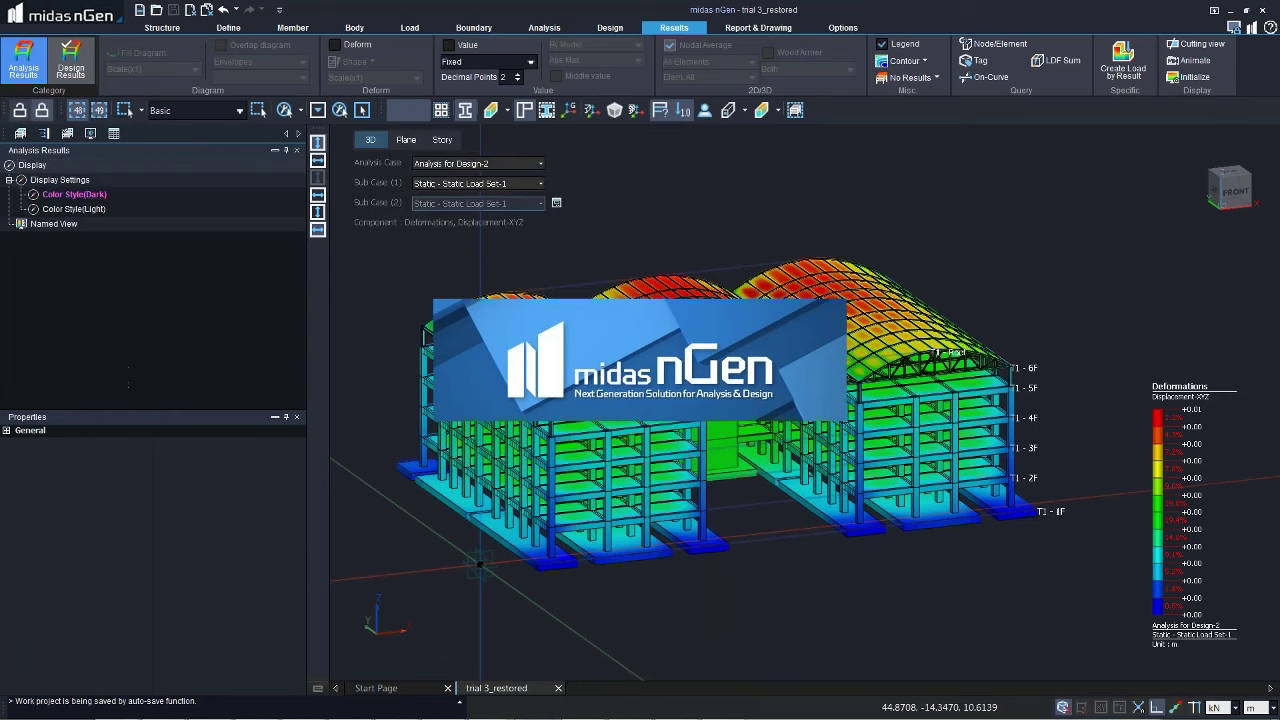
click(44, 133)
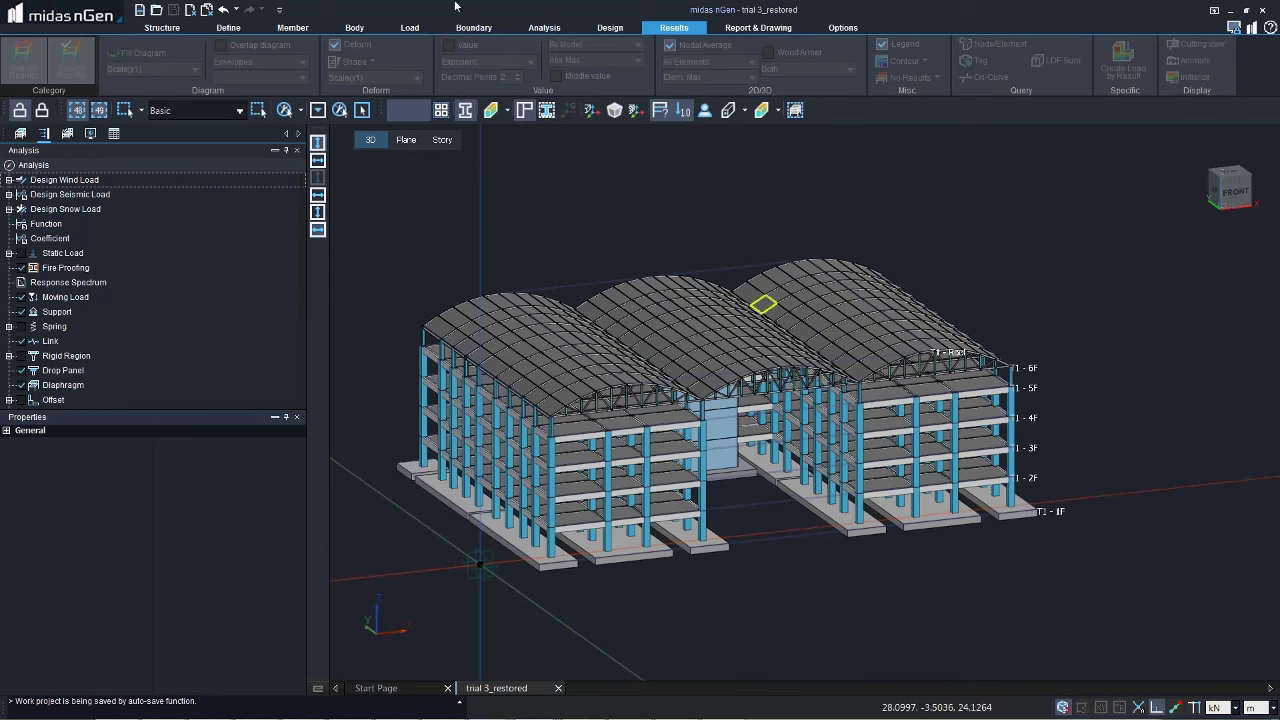
click(472, 28)
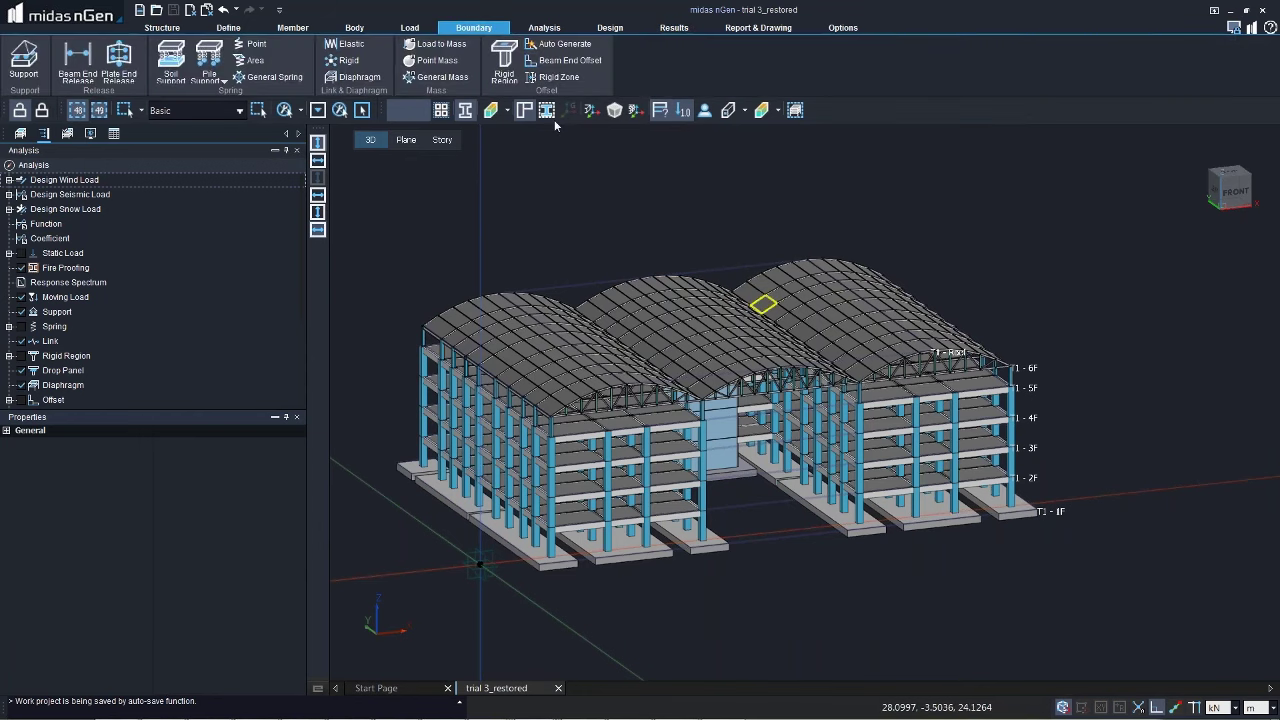
click(542, 29)
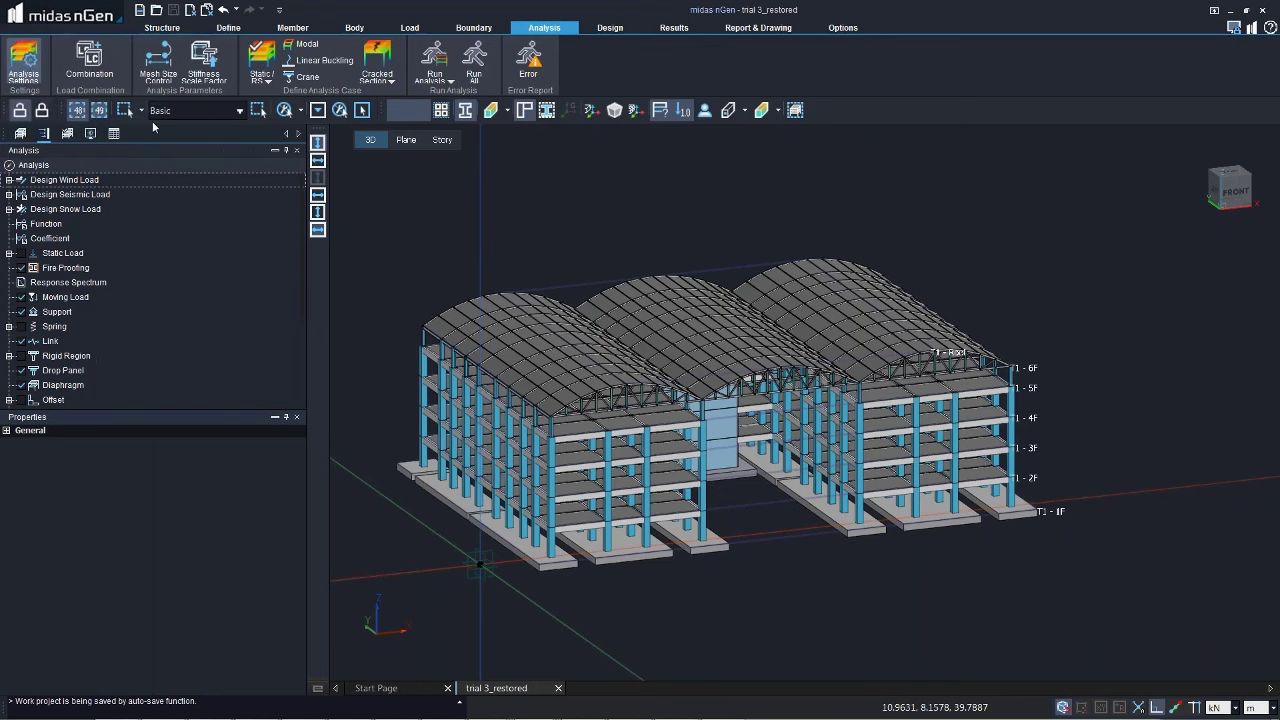
click(23, 62)
click(590, 177)
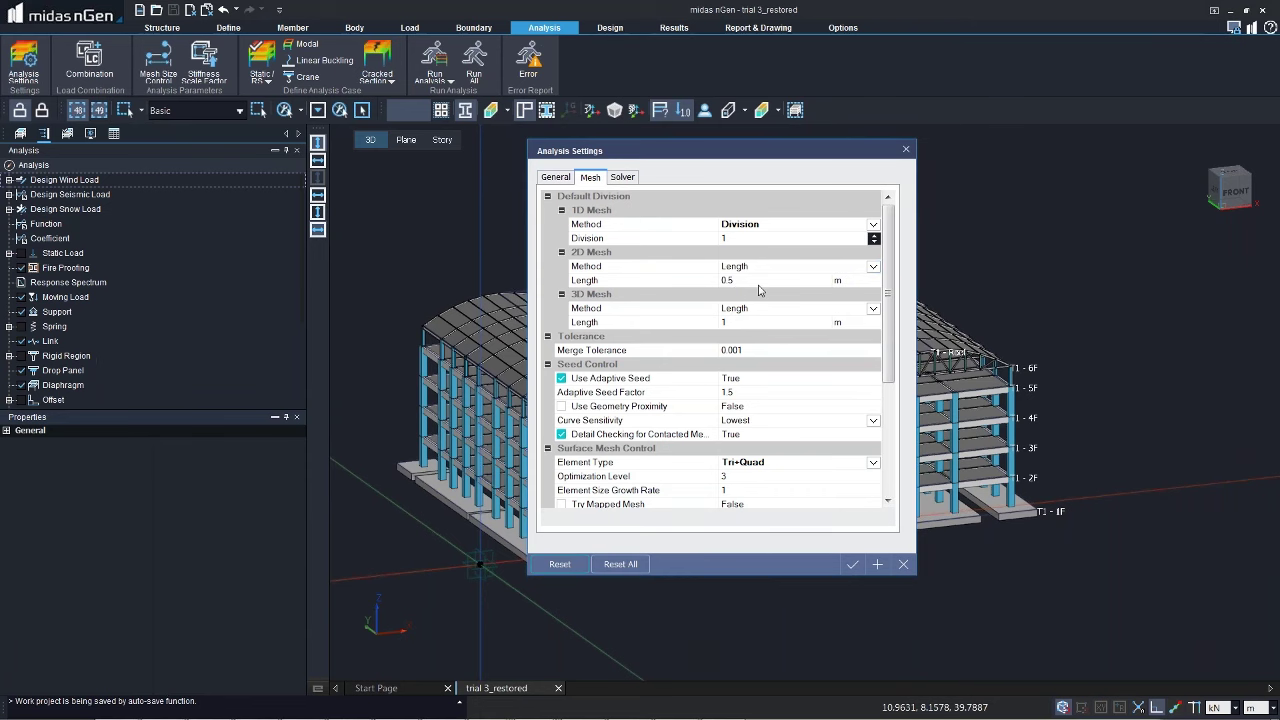
click(906, 151)
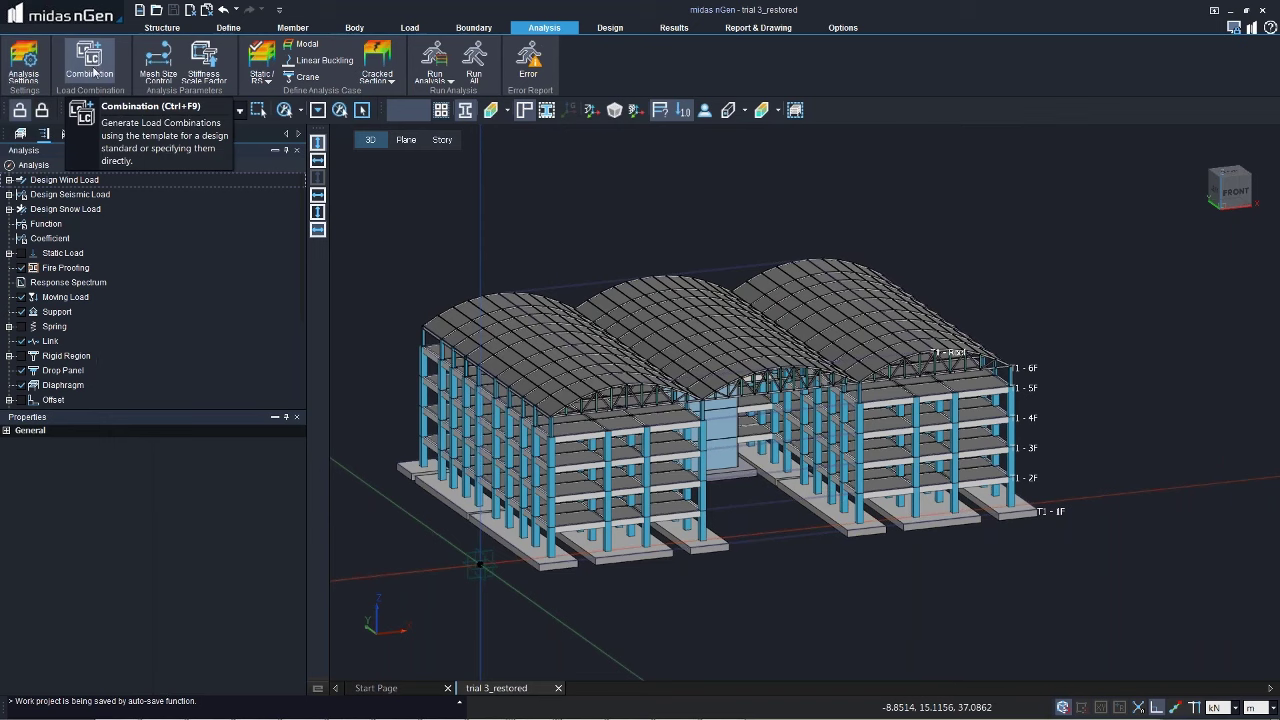
Step: Review the concrete and steel load combinations with their auto-generation template, and inspect the settings of the static analysis case for design
click(90, 68)
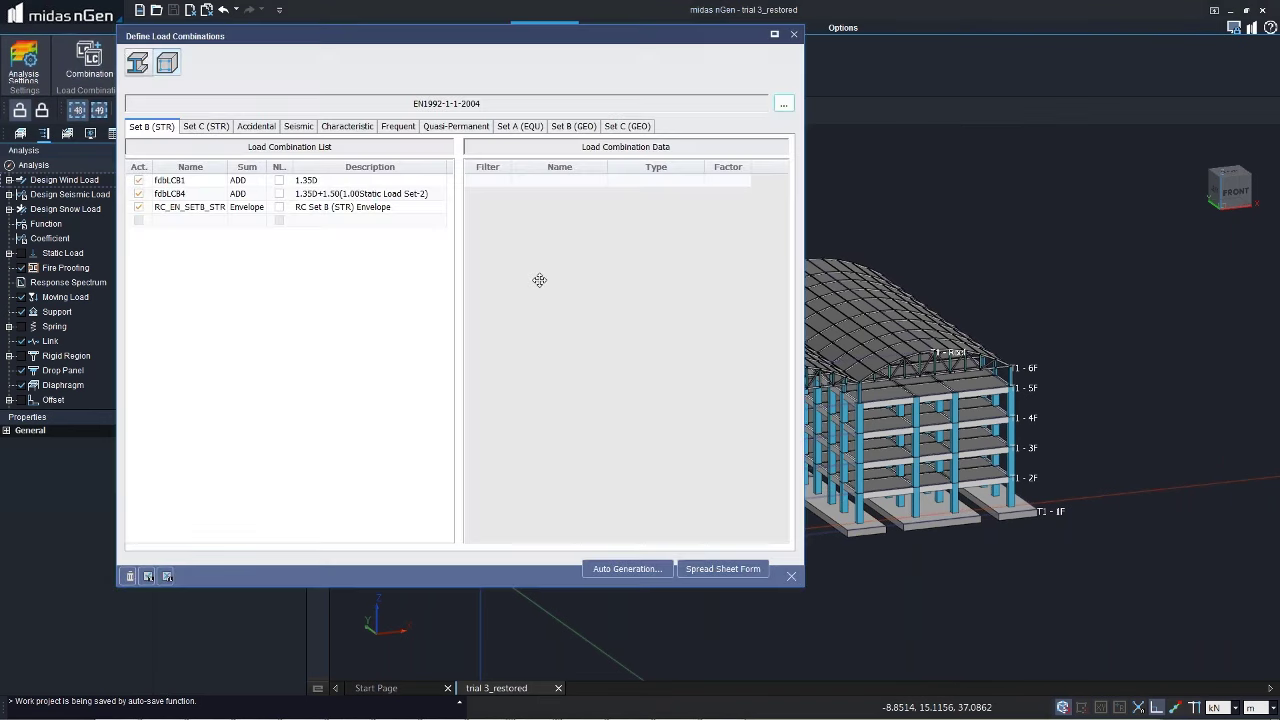
click(608, 572)
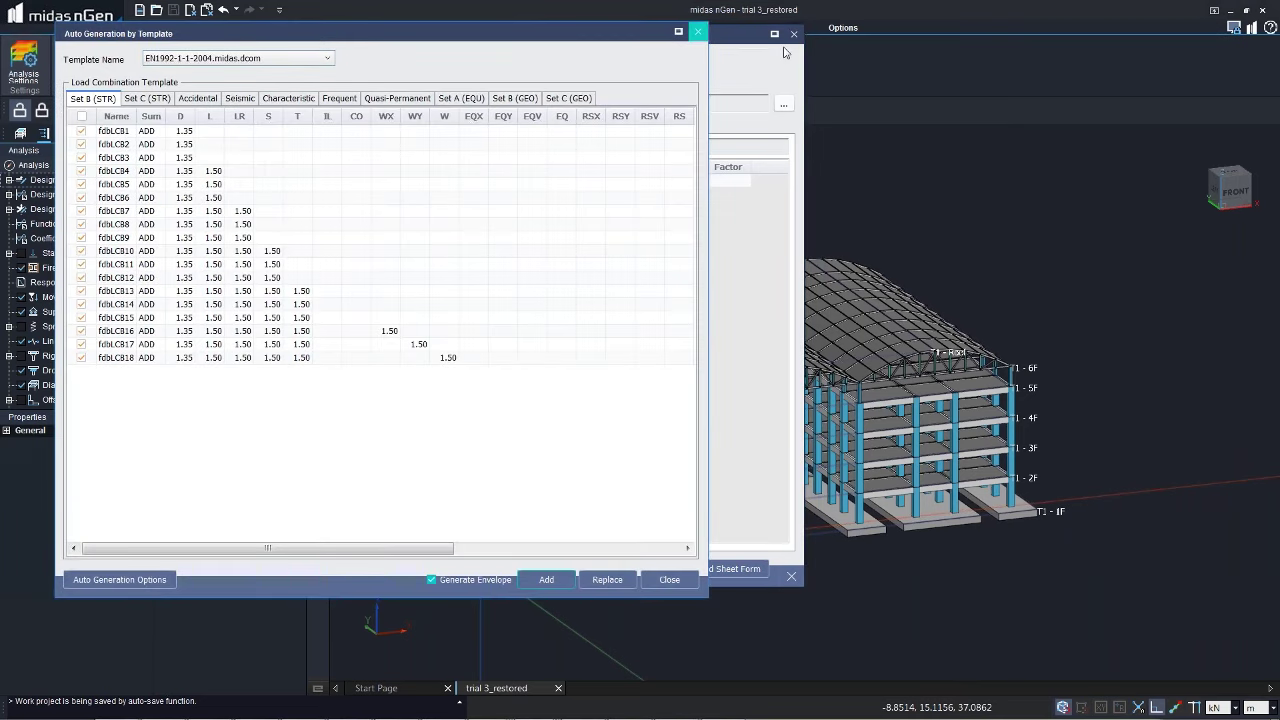
click(699, 32)
click(145, 66)
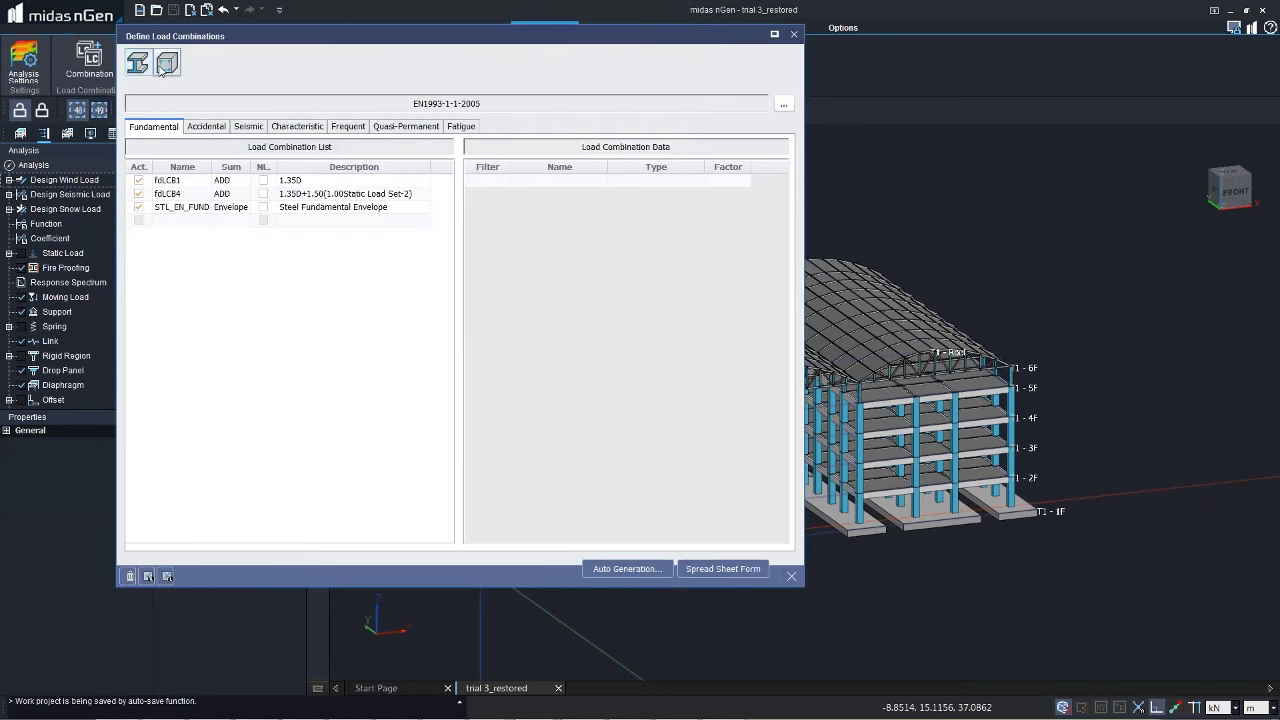
click(166, 66)
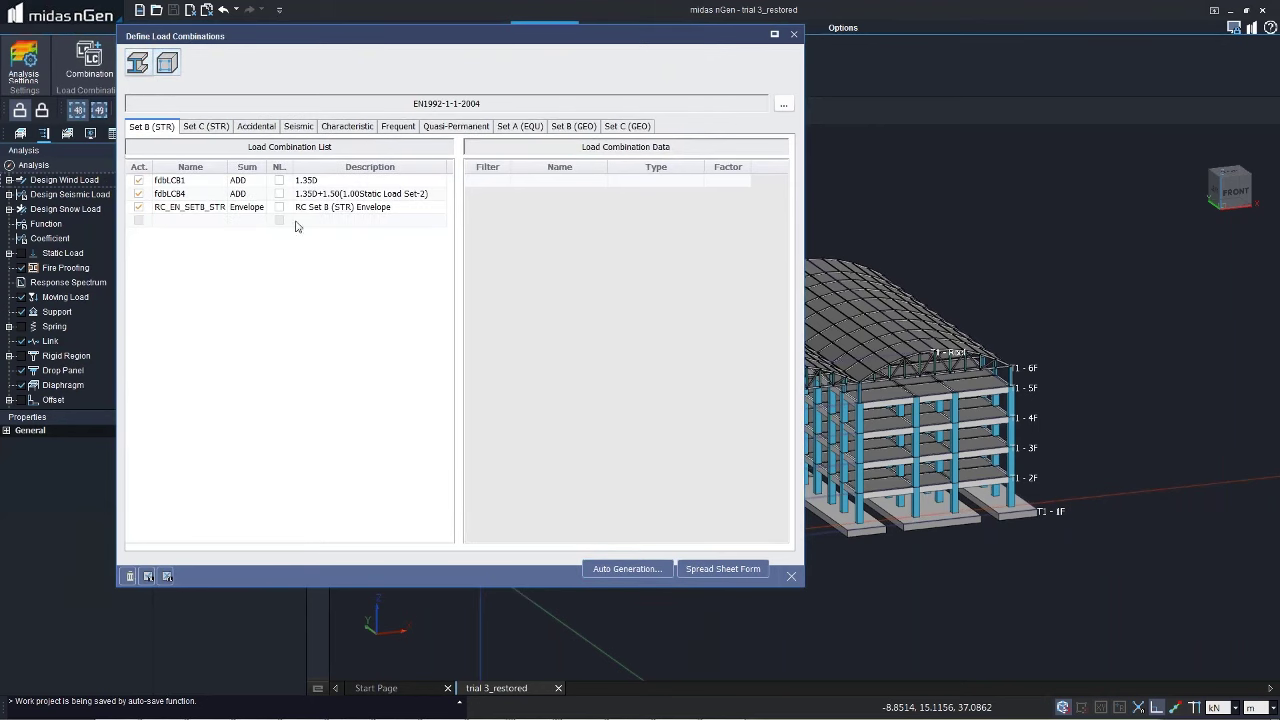
click(795, 36)
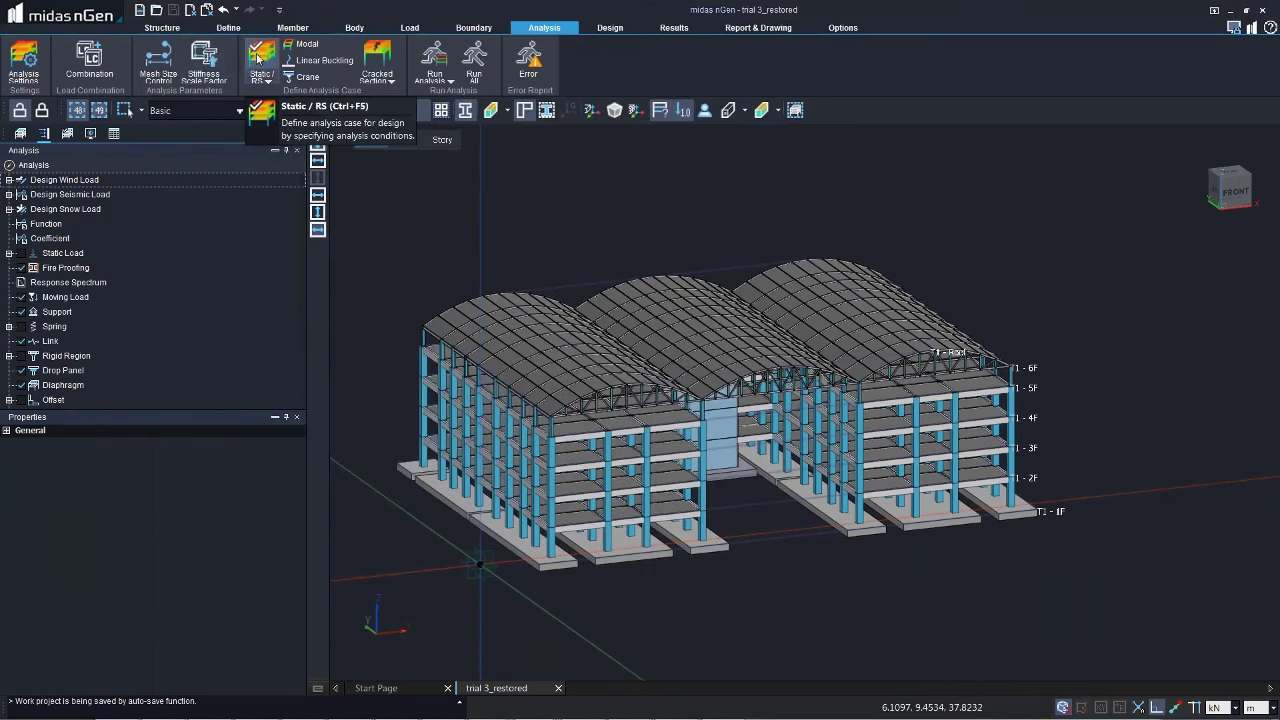
click(265, 58)
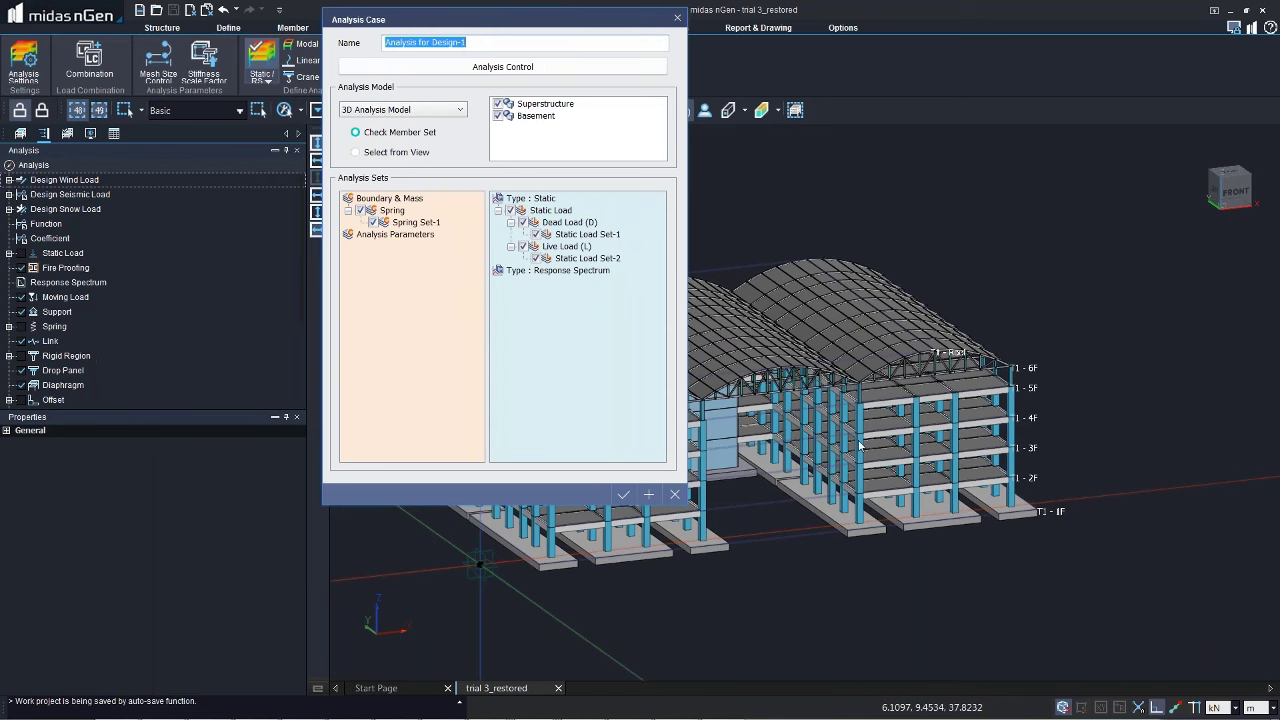
click(676, 20)
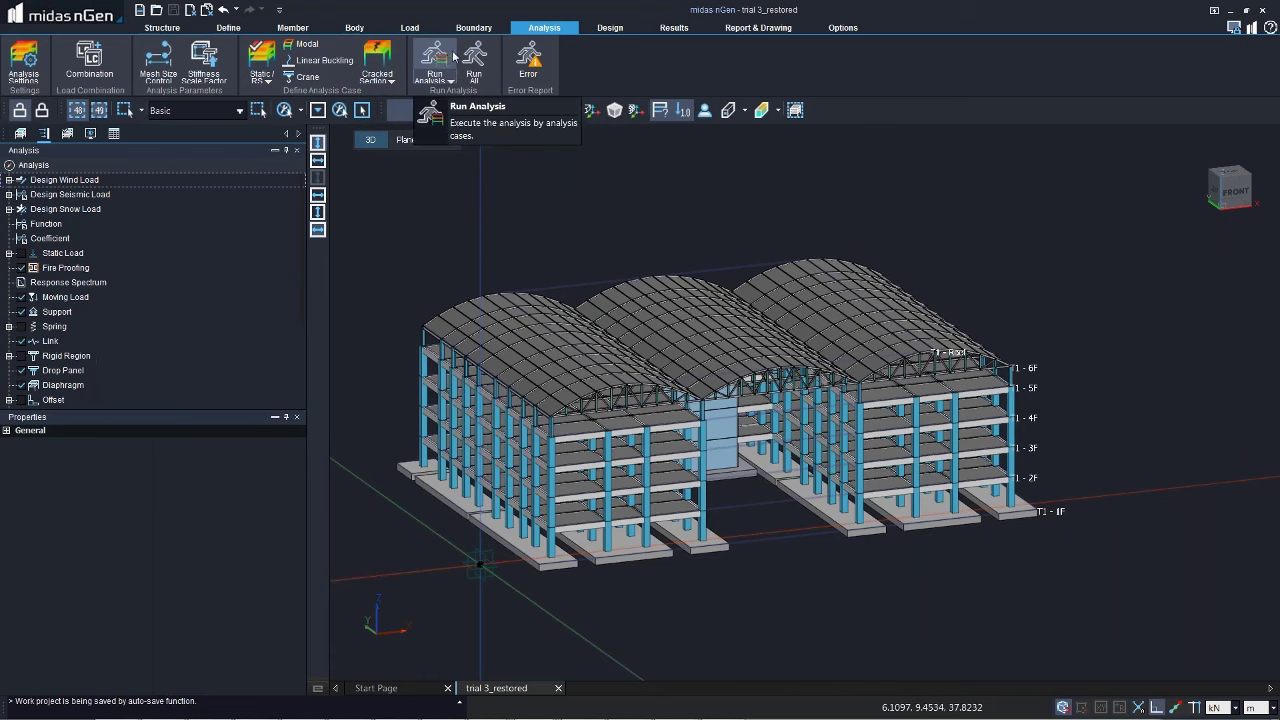
Step: Examine the design settings for the available code categories, the steel and RC design factors, and the rebar material
click(612, 30)
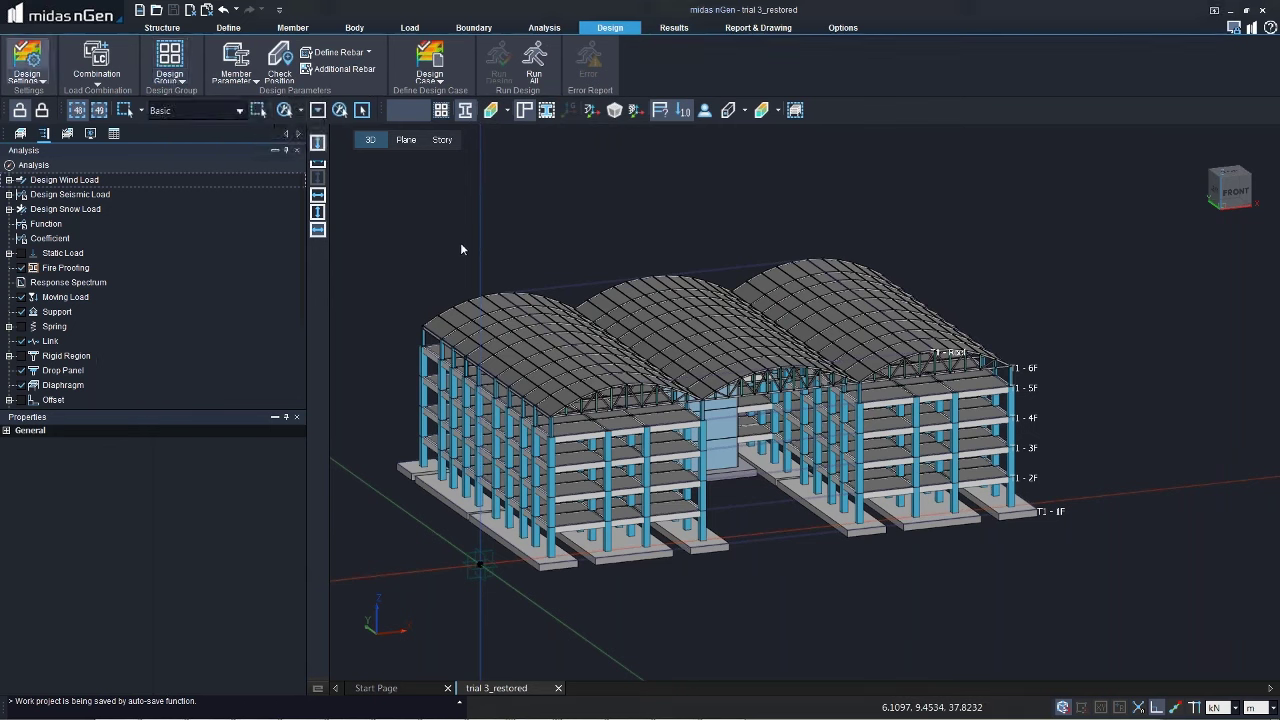
click(27, 60)
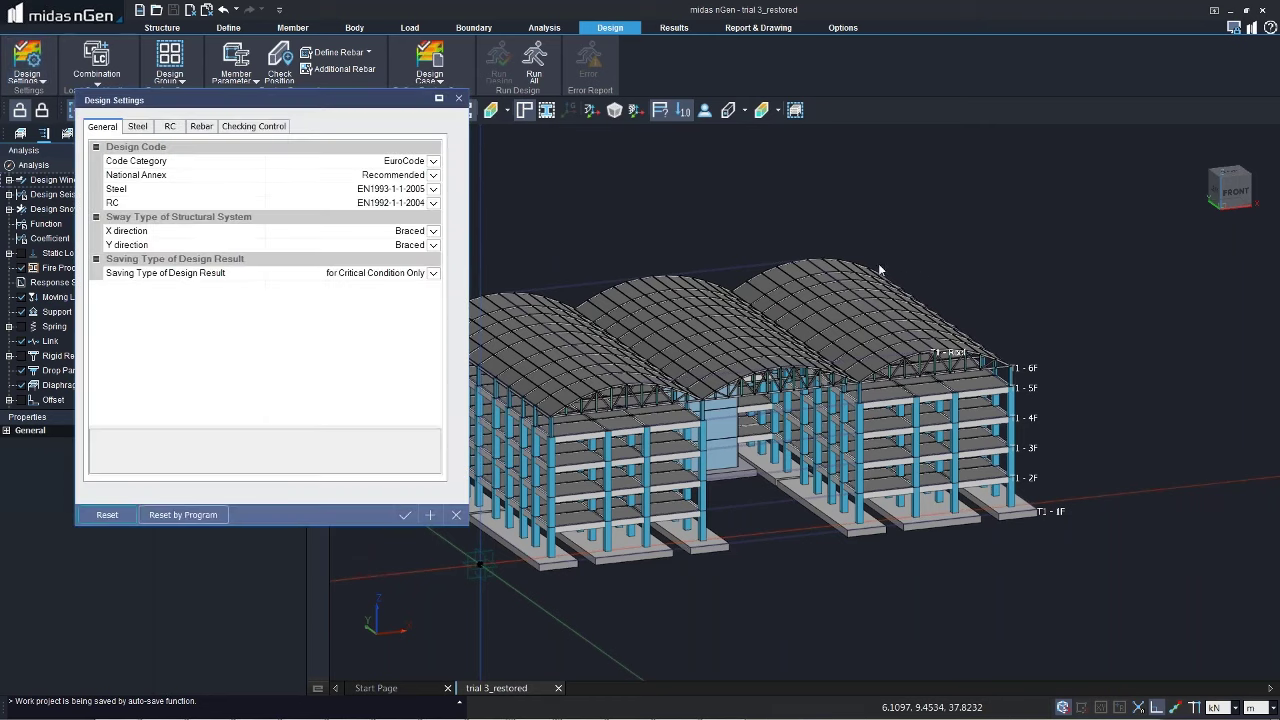
click(397, 165)
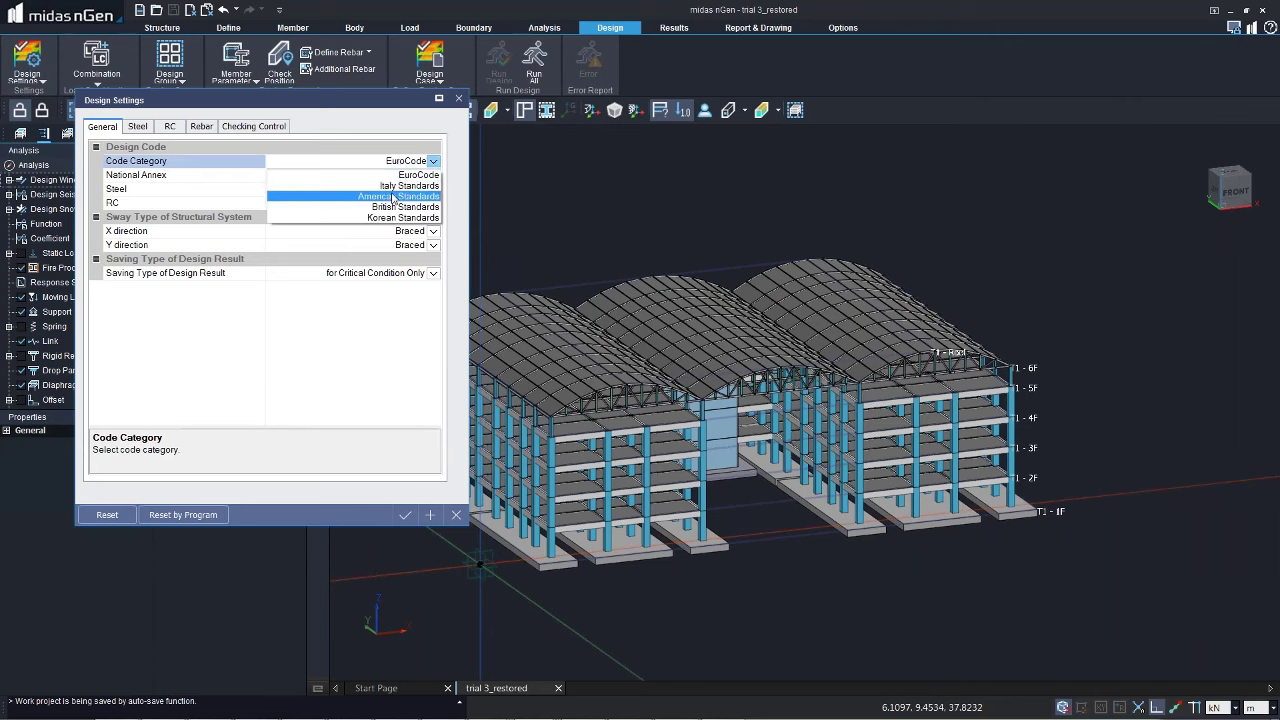
click(362, 340)
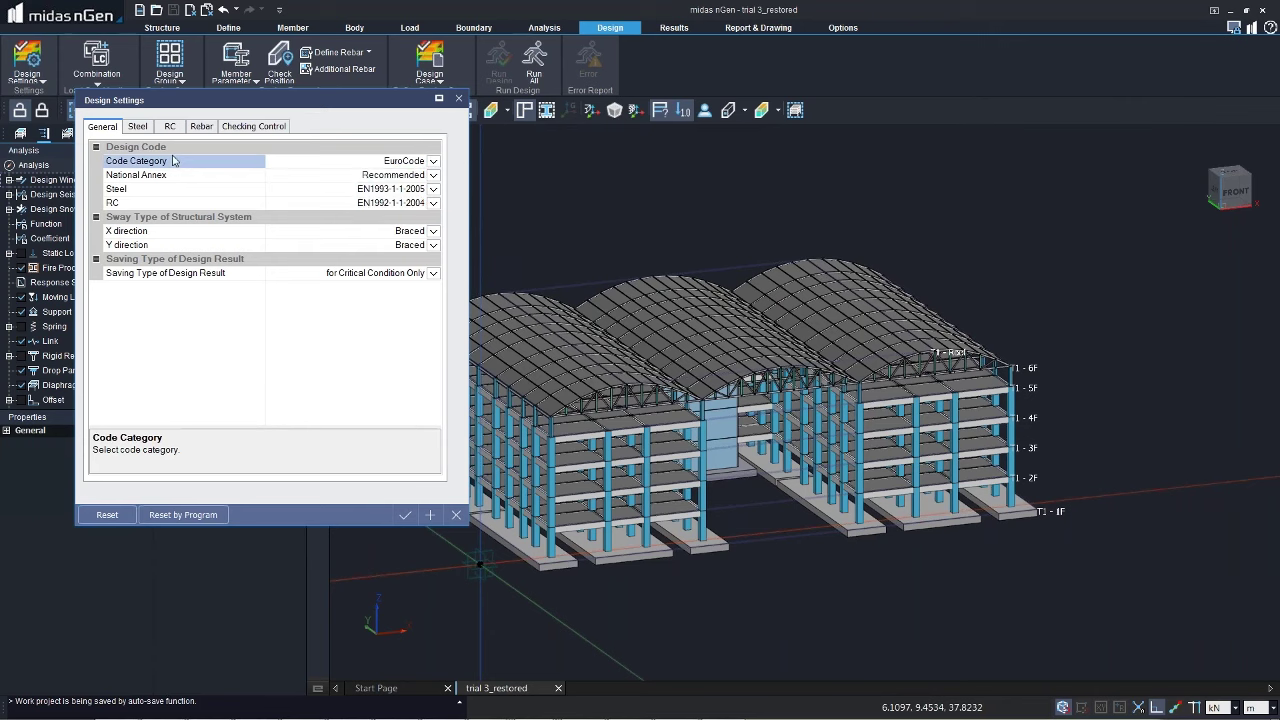
click(138, 128)
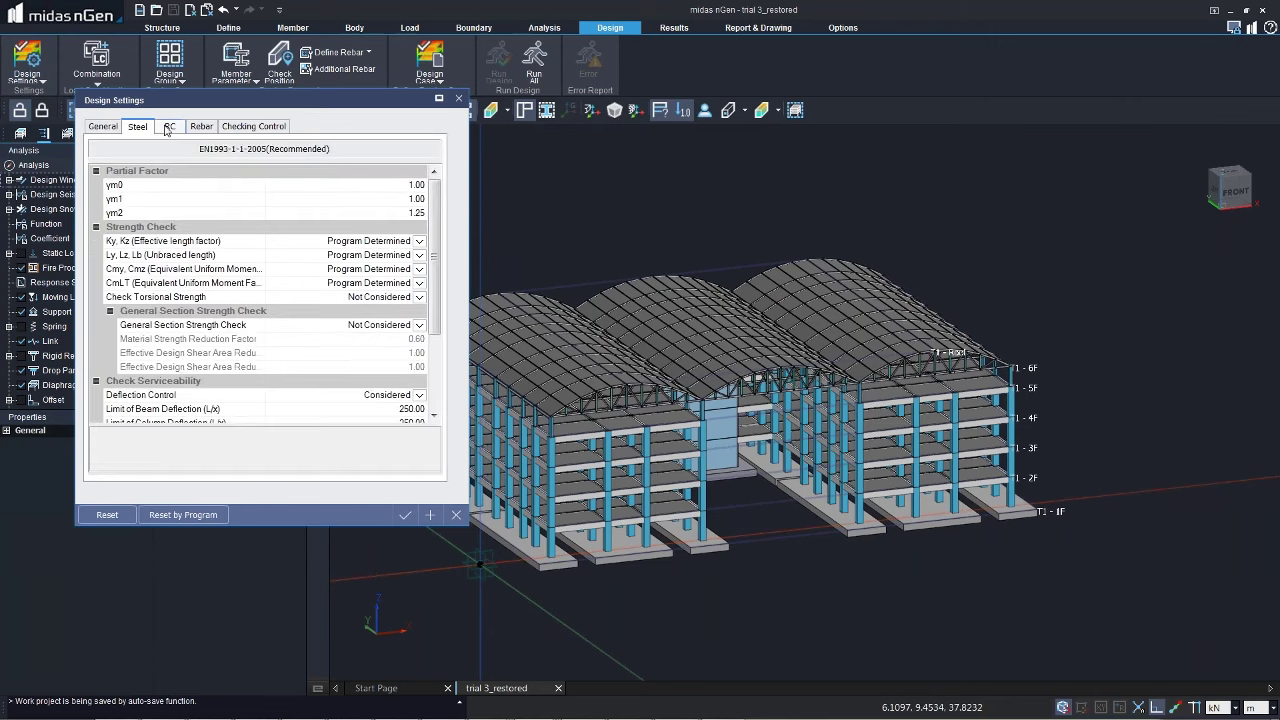
click(169, 127)
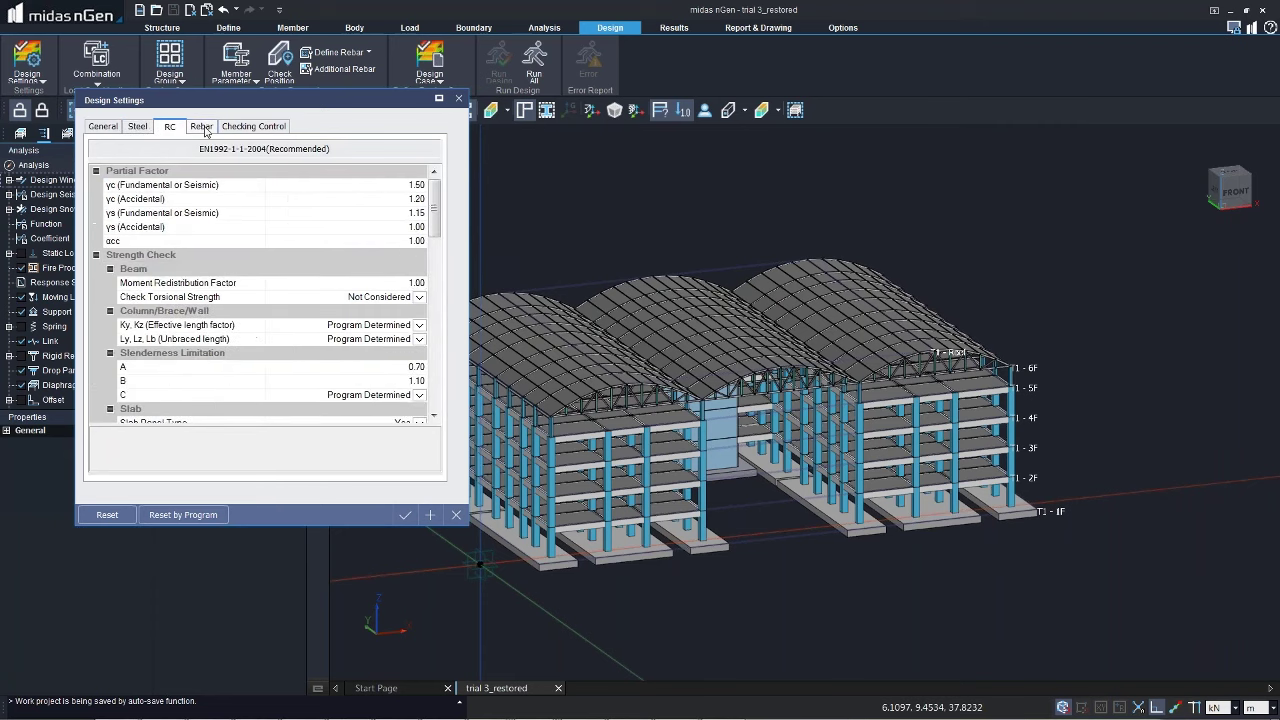
click(202, 127)
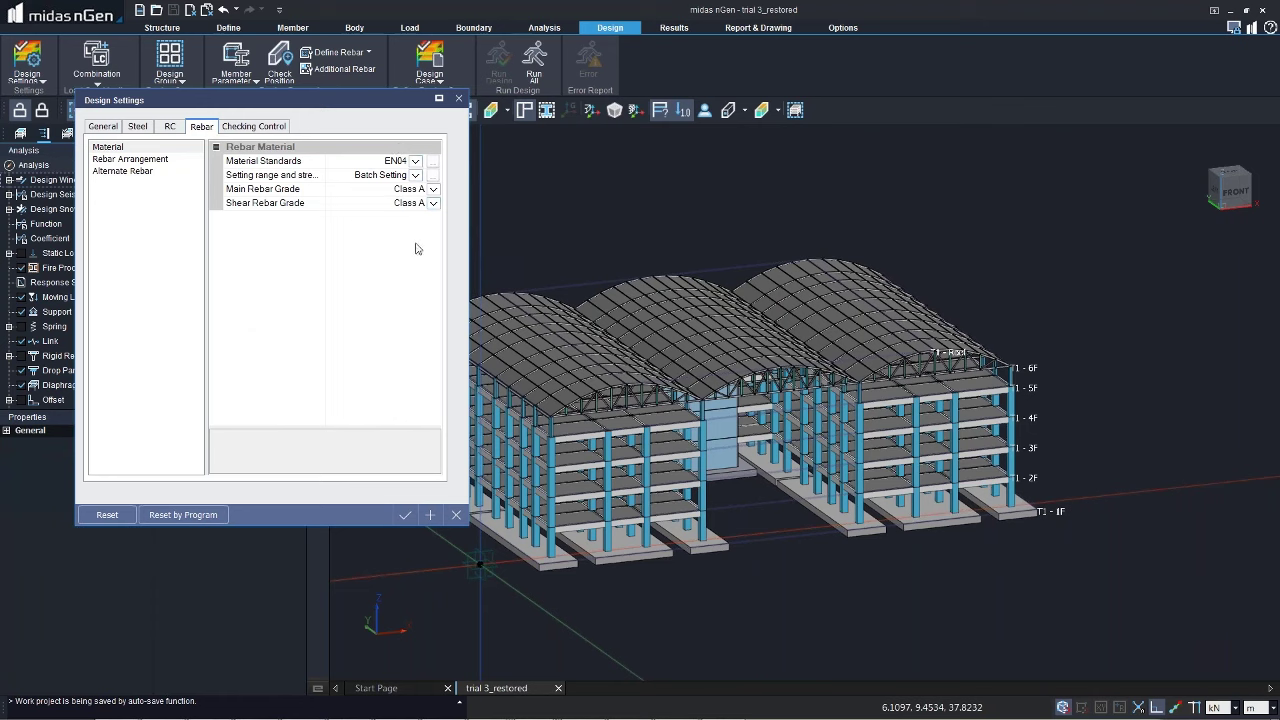
Step: Examine the design checking controls for steel members, RC columns, RC beams, member forces and RC mat footings
click(240, 127)
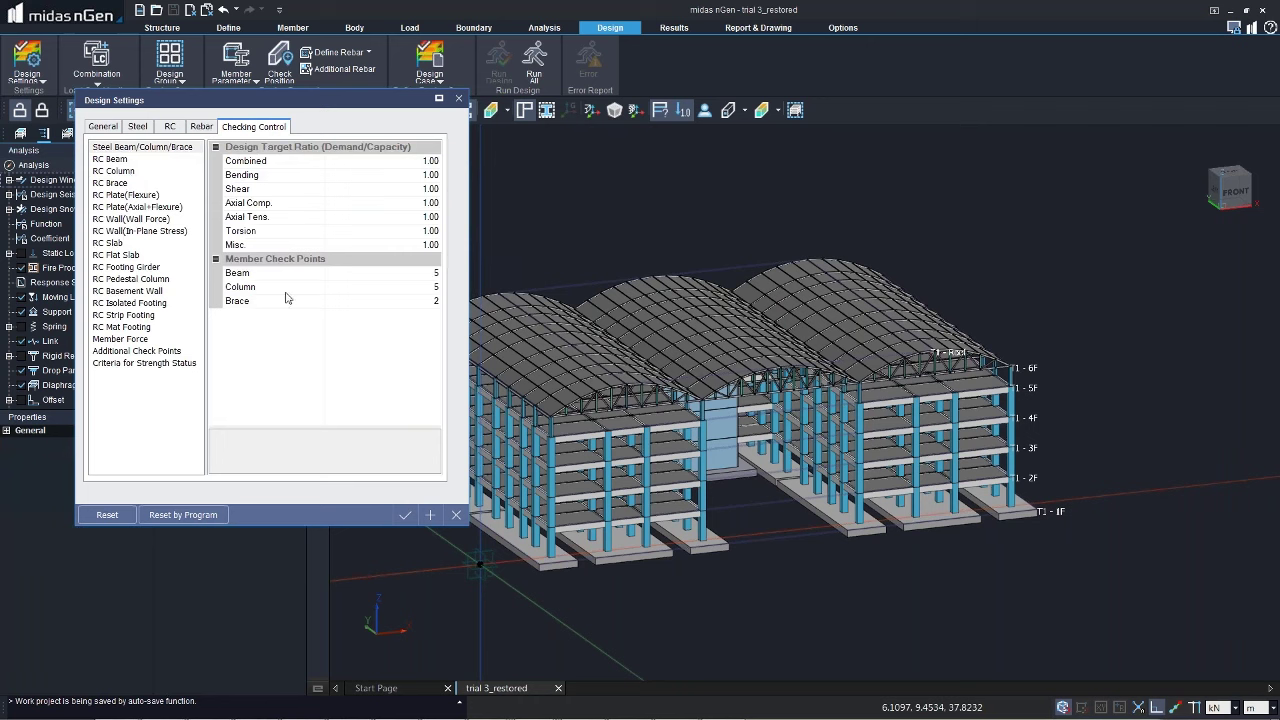
click(114, 171)
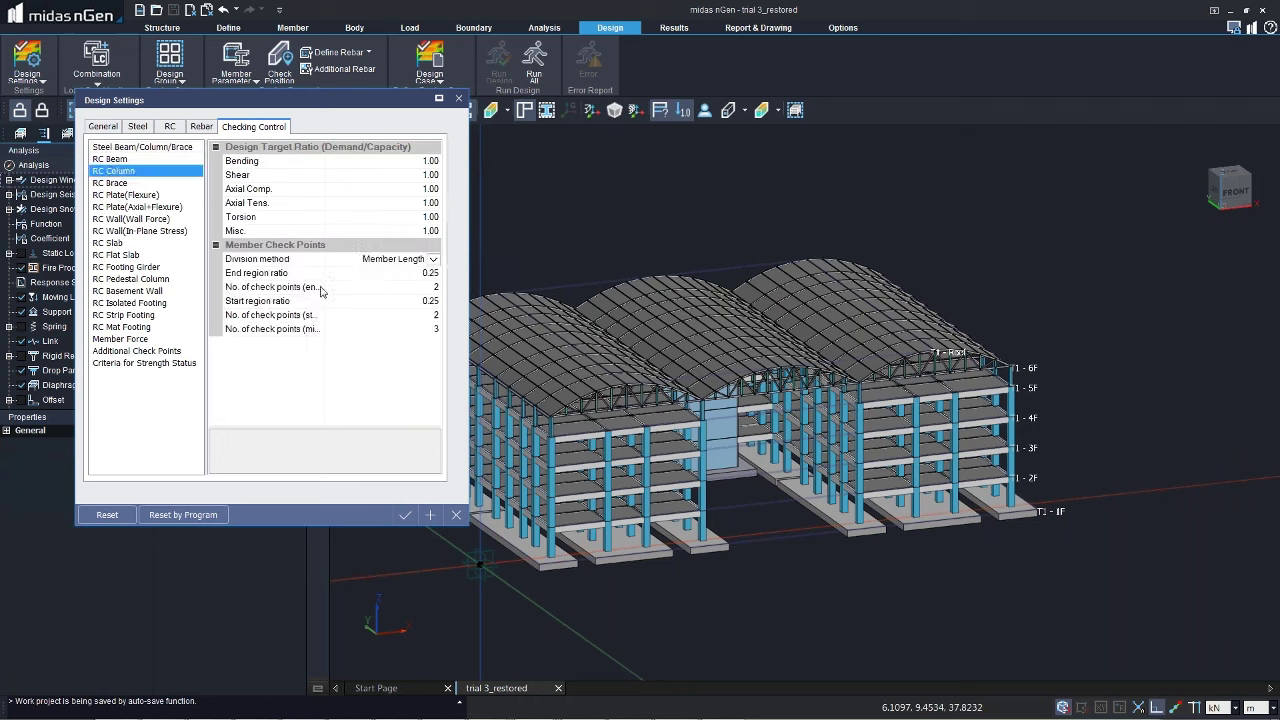
click(110, 159)
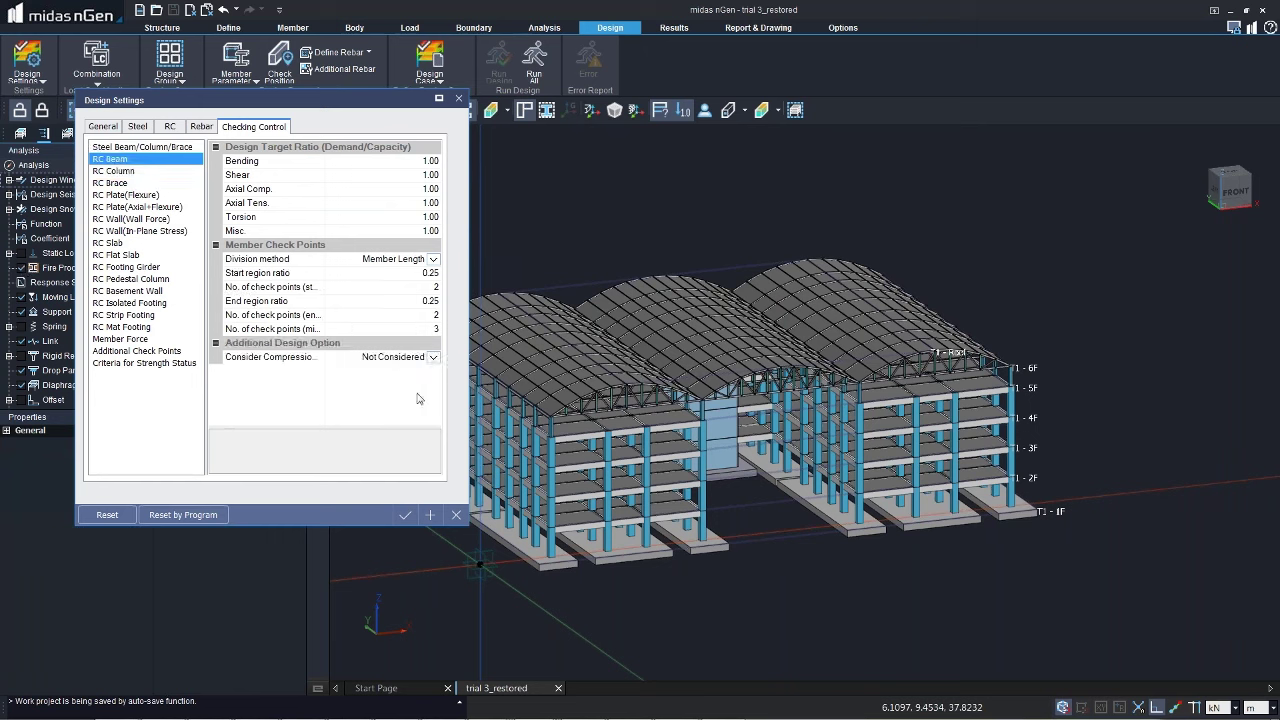
click(120, 342)
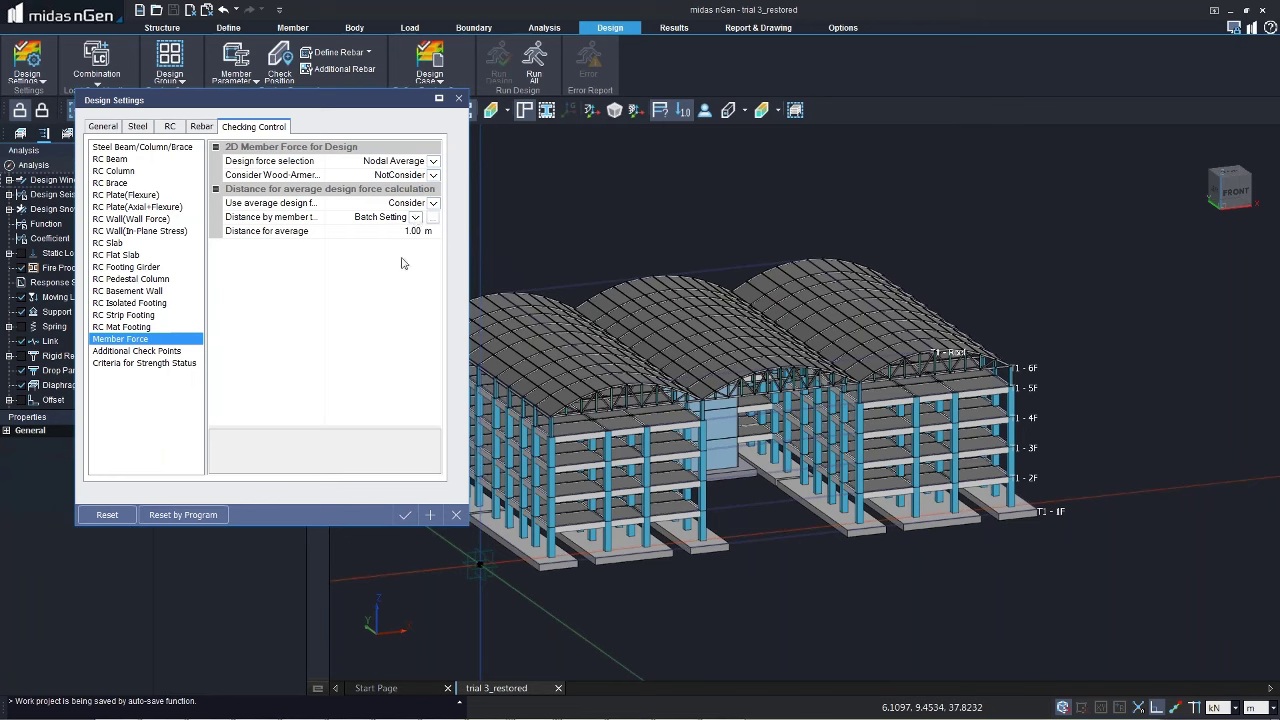
click(132, 327)
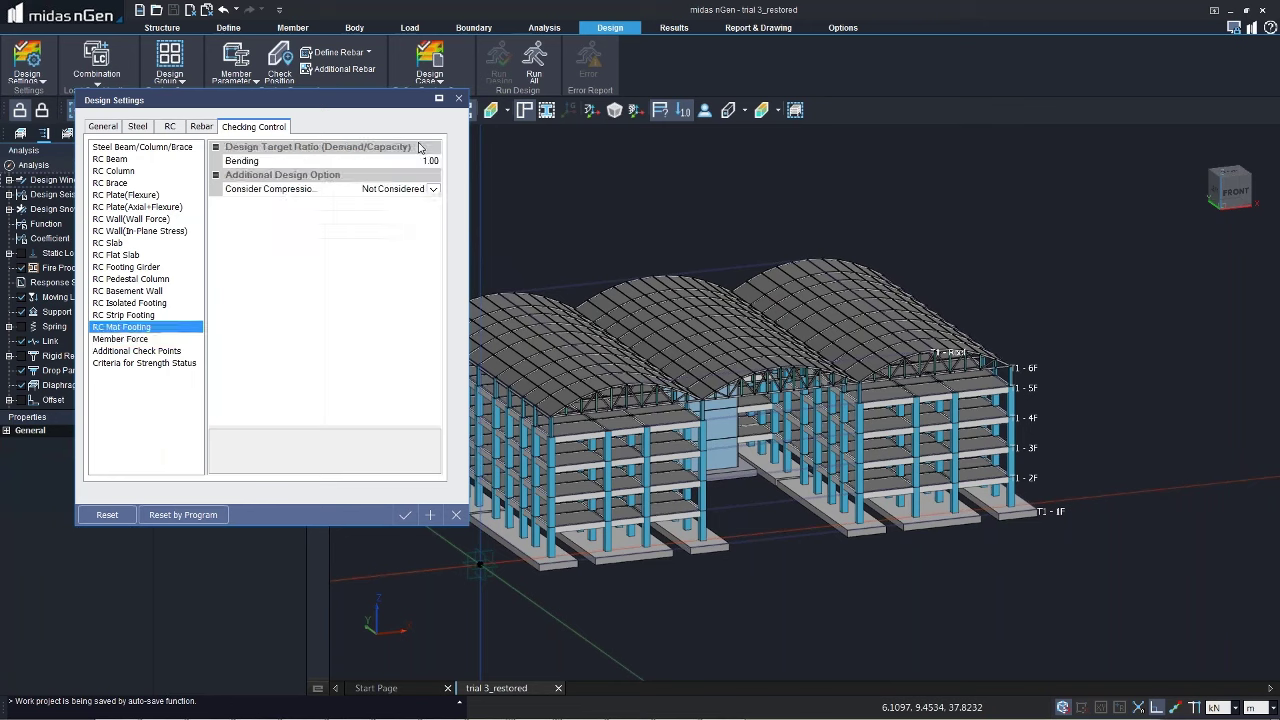
click(457, 99)
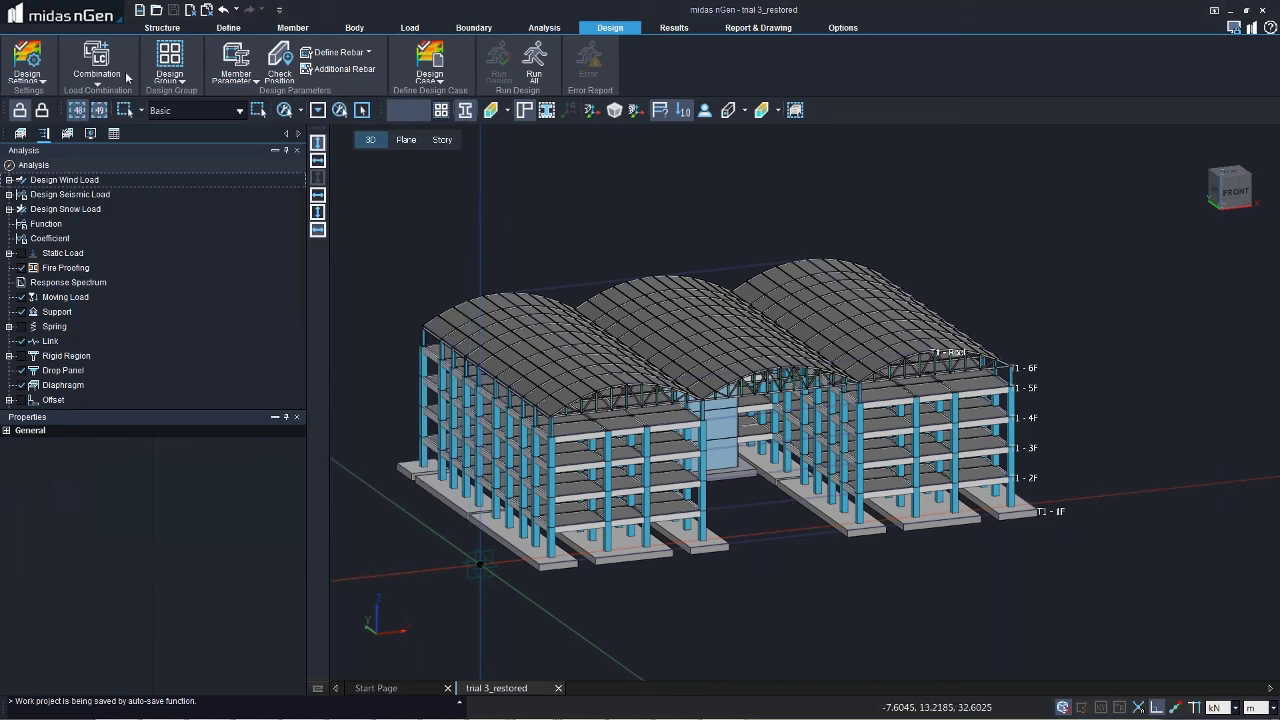
Step: Examine the design group options and the RC beam member design parameters down to the deflection parameters
click(167, 76)
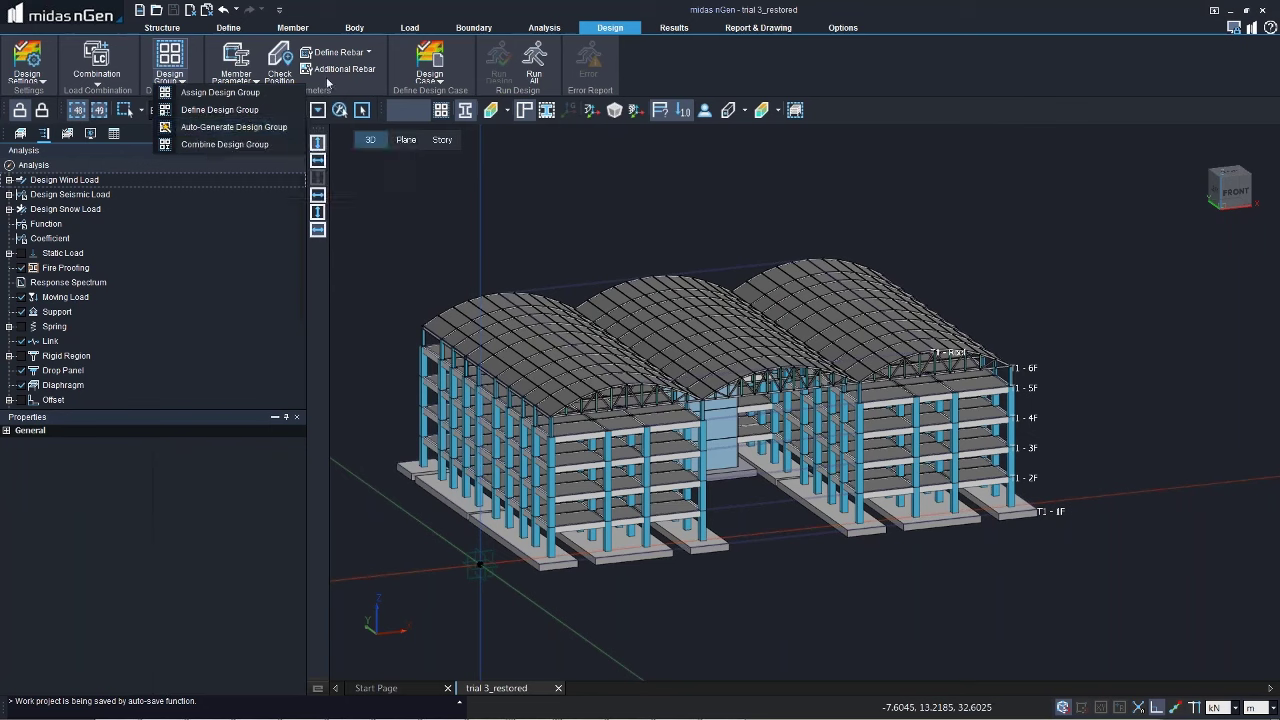
click(236, 77)
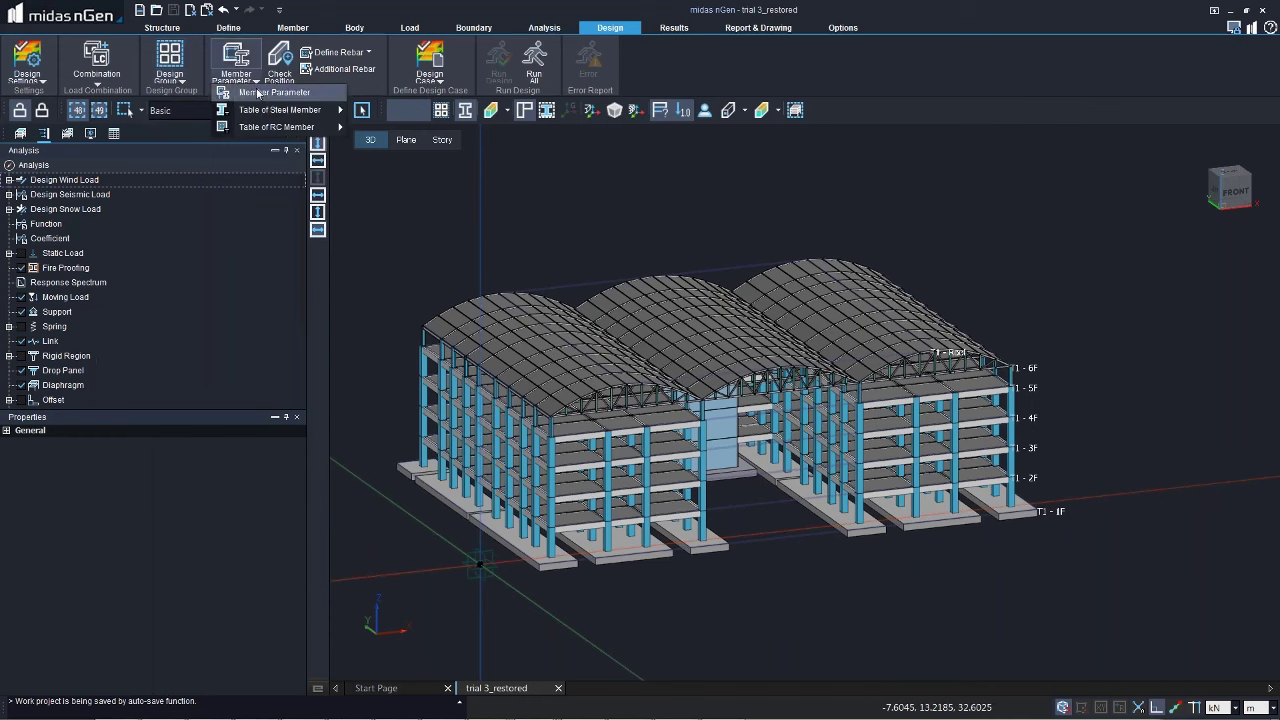
click(258, 93)
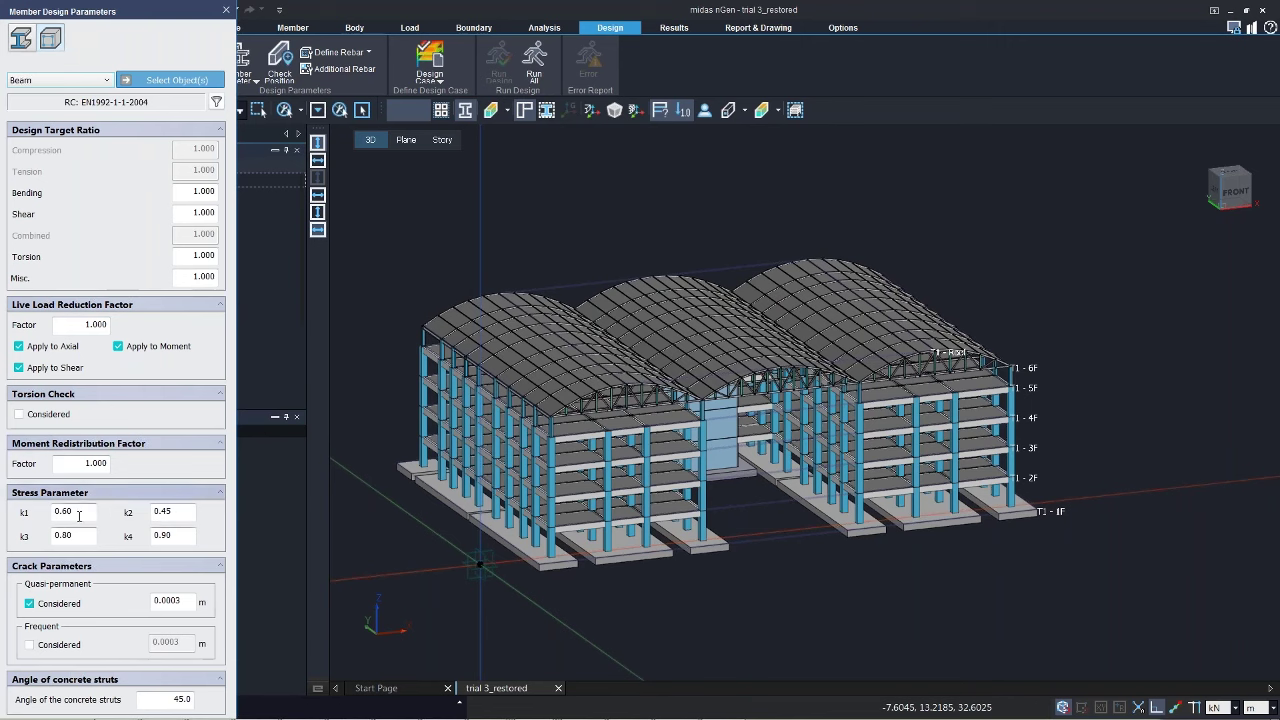
click(88, 680)
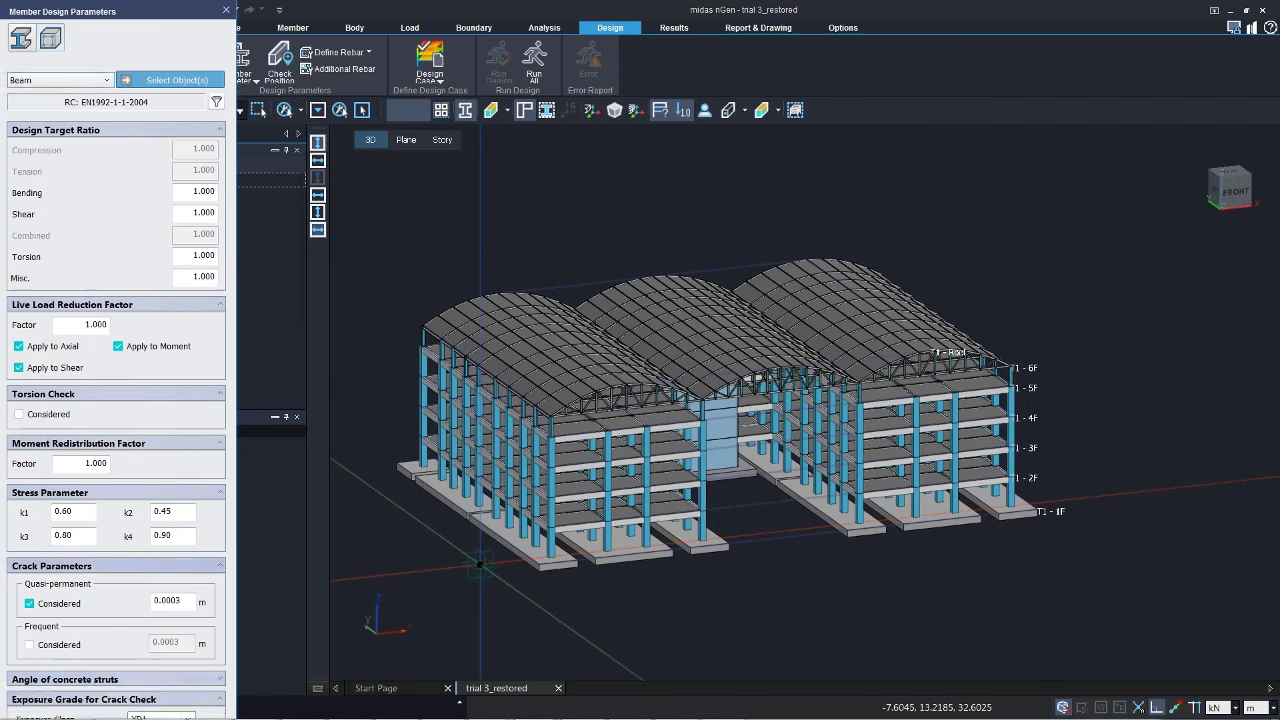
click(60, 566)
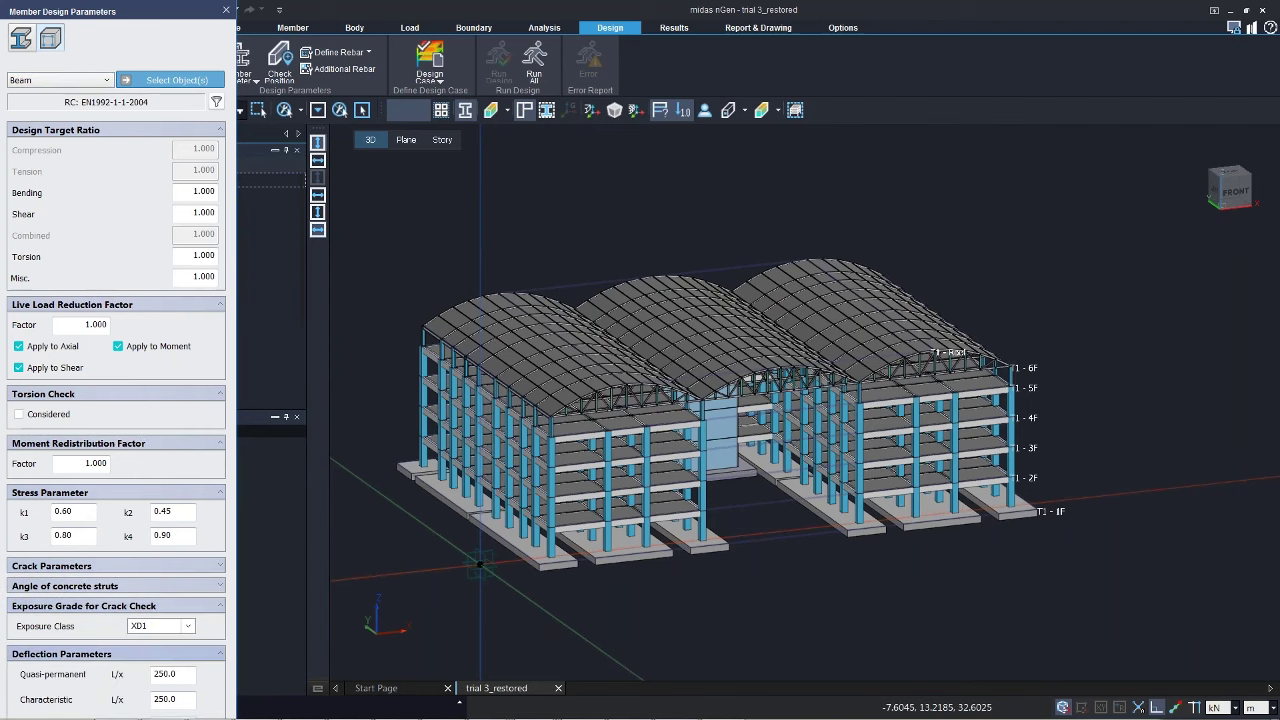
click(91, 607)
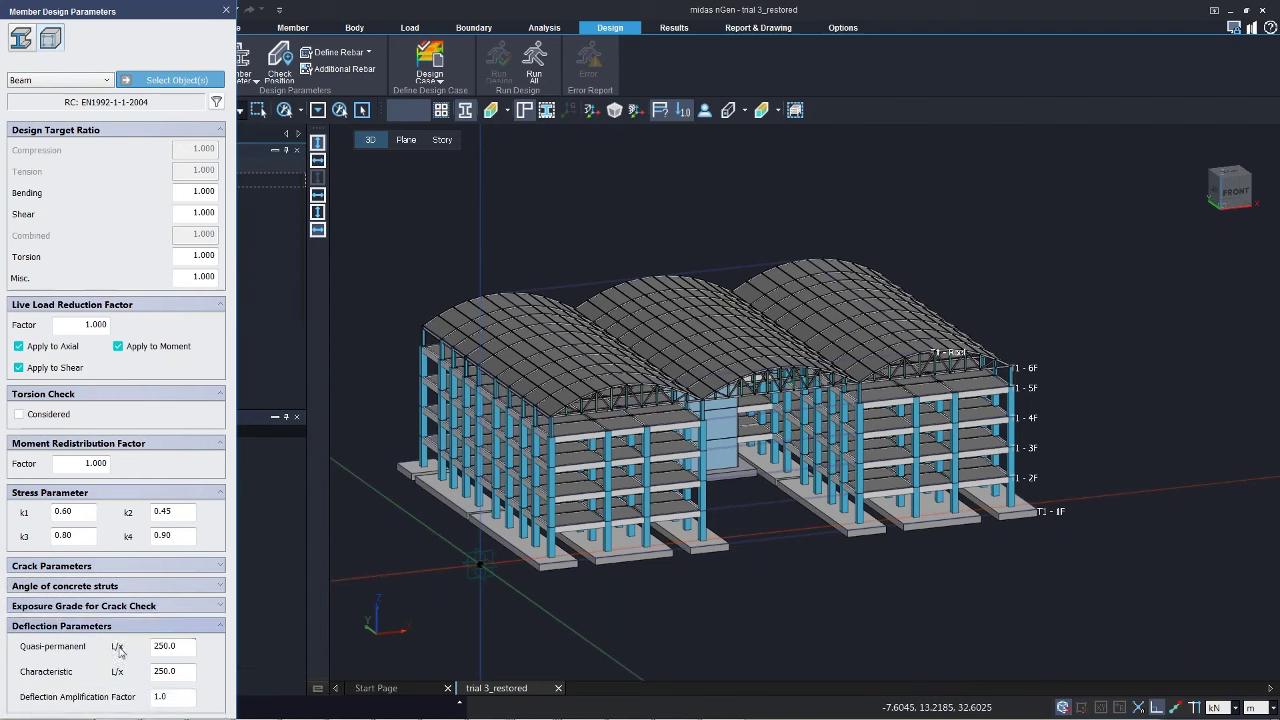
click(225, 11)
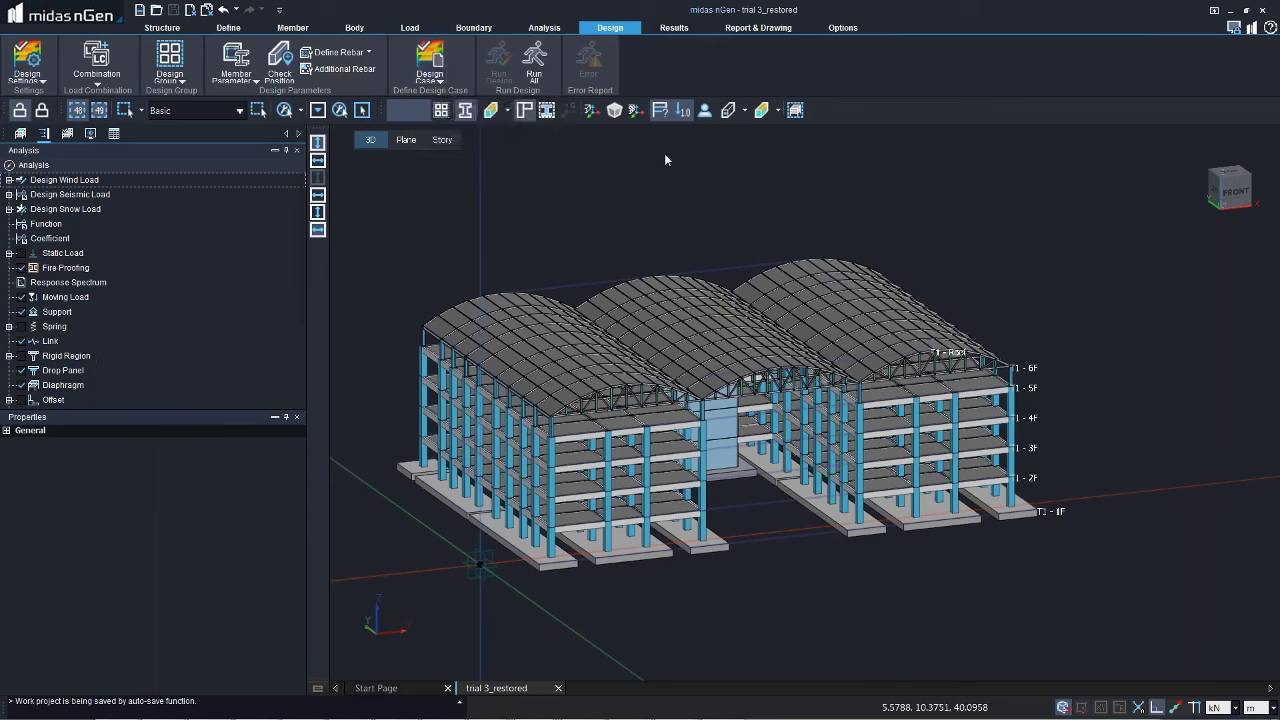
Step: Switch the model to its analysis results and display the Displacement-XYZ contour for Static Load Set-1
click(42, 110)
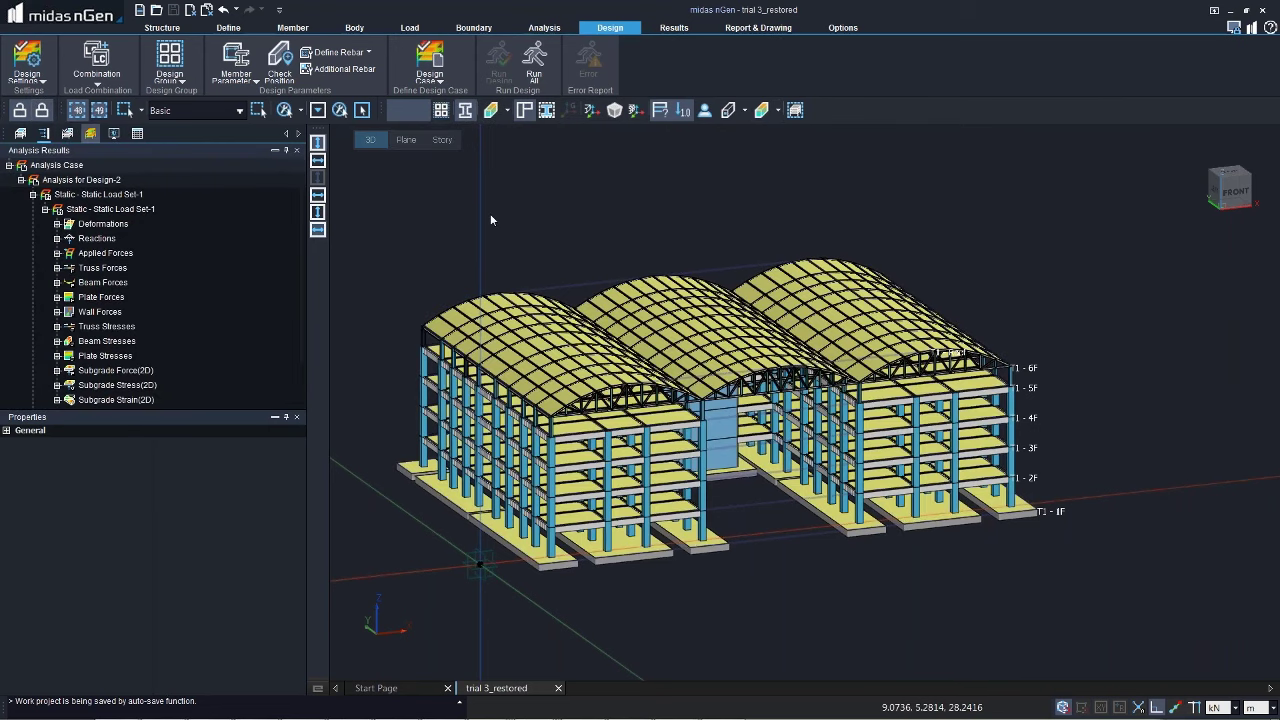
click(674, 27)
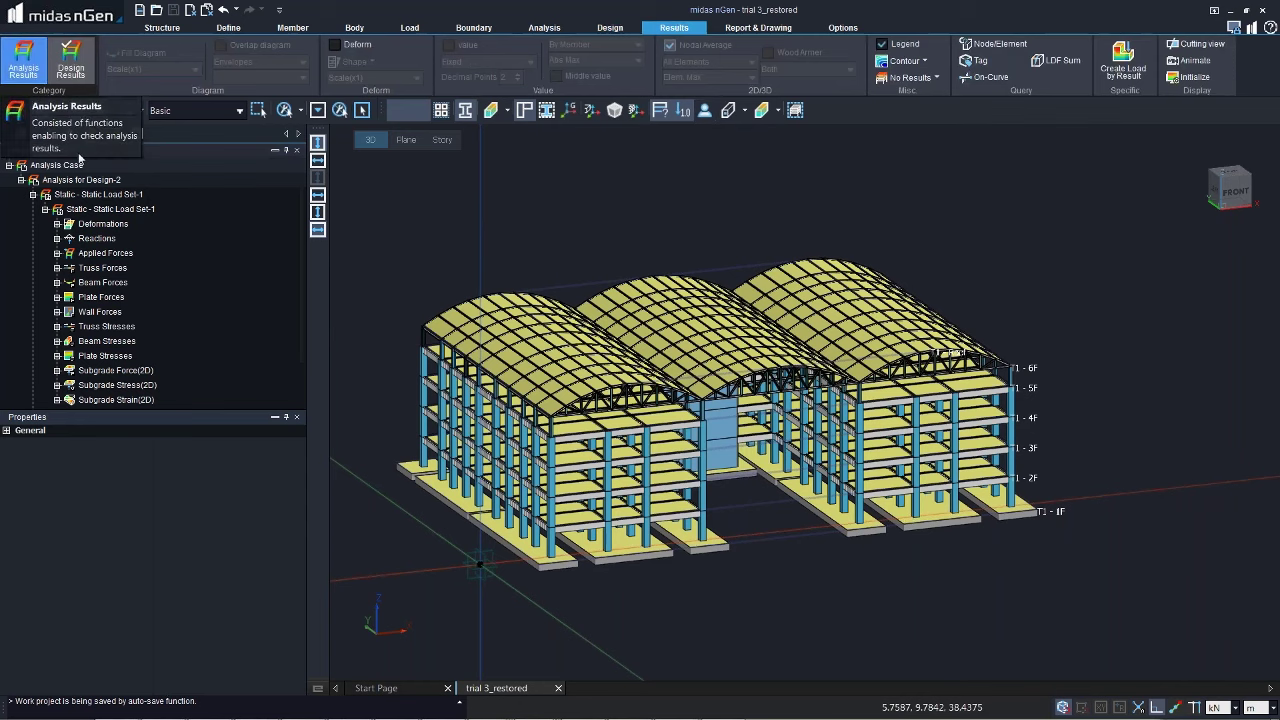
double_click(110, 226)
click(120, 240)
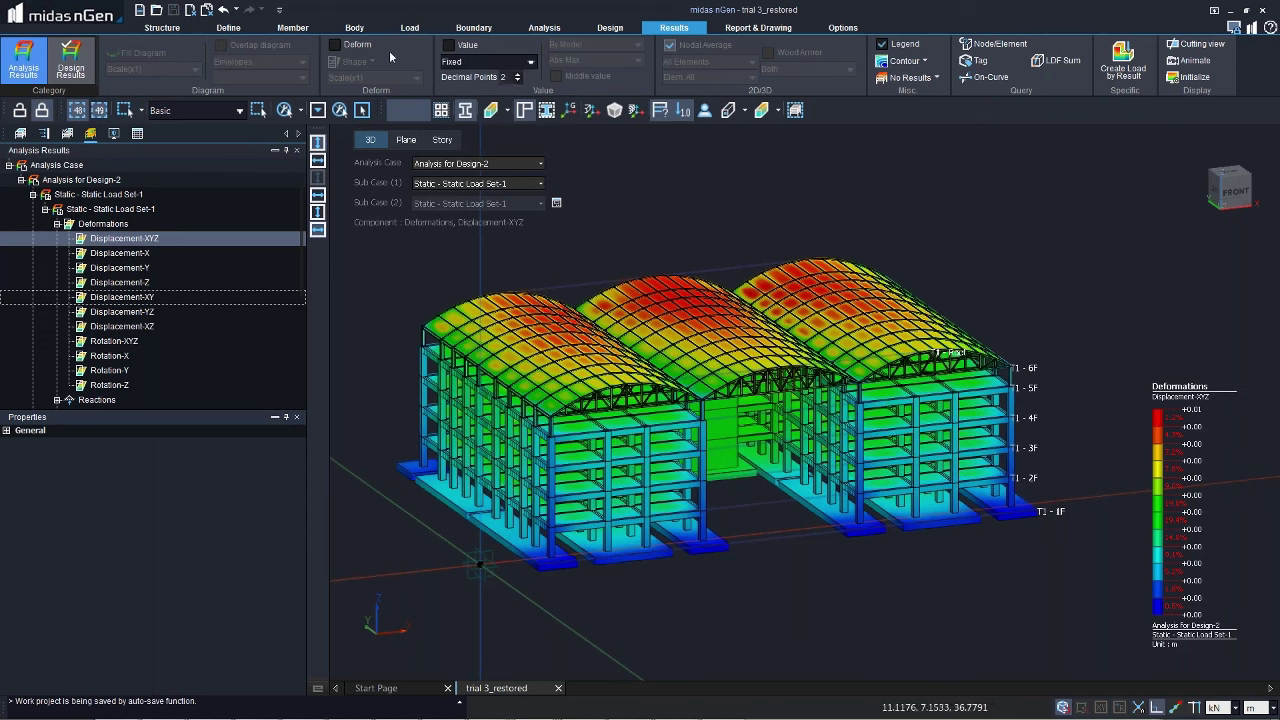
Step: Check the deformed shape and absolute maximum value on the Displacement-XYZ contour, and turn both displays off again
click(335, 44)
click(448, 45)
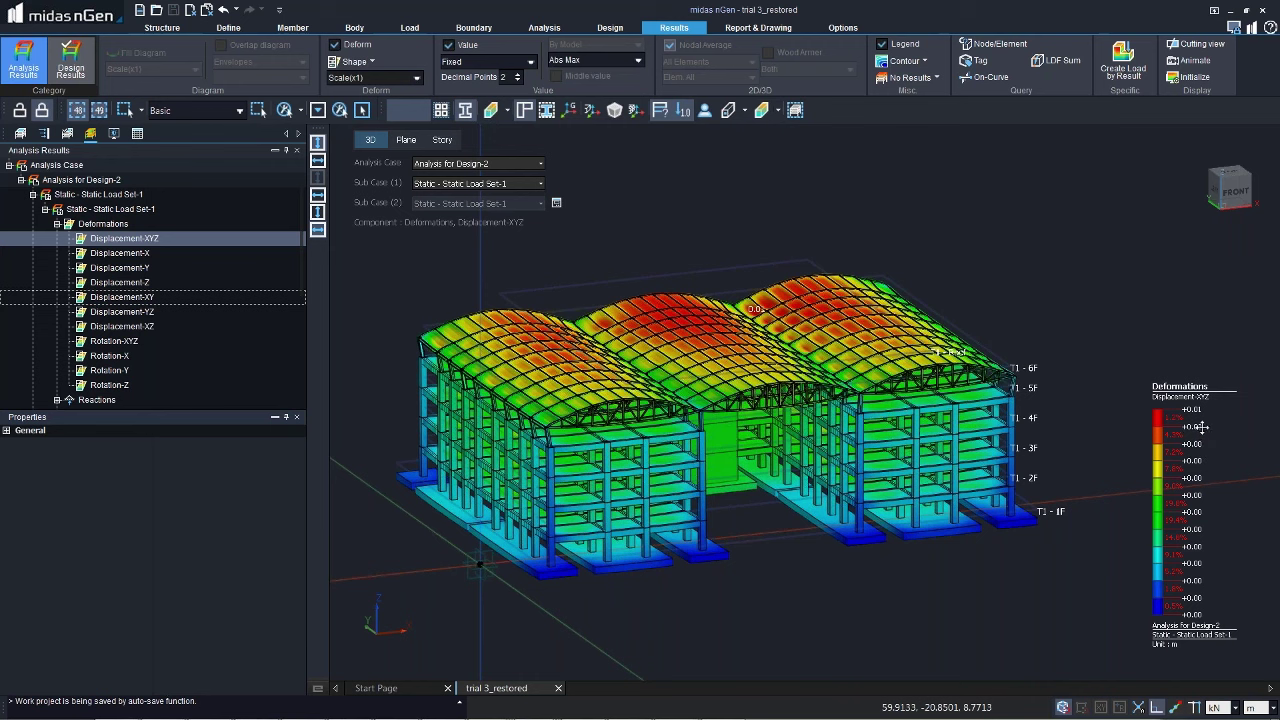
click(448, 45)
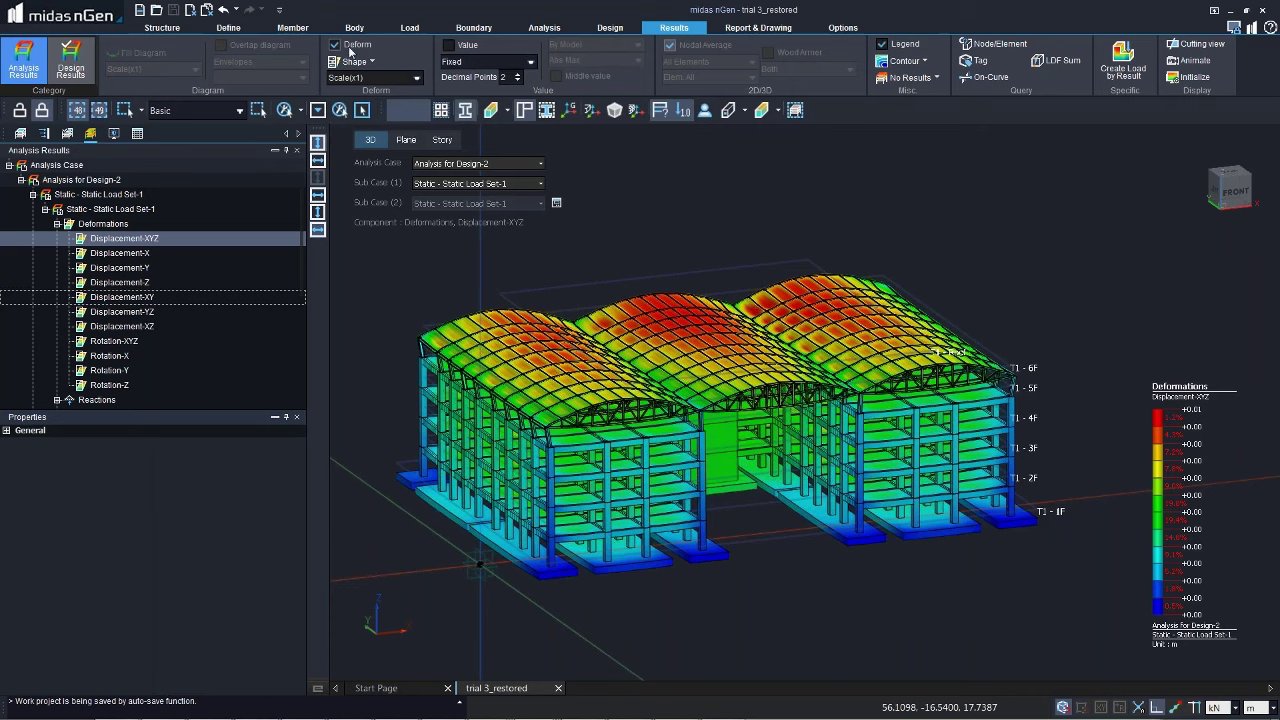
click(349, 47)
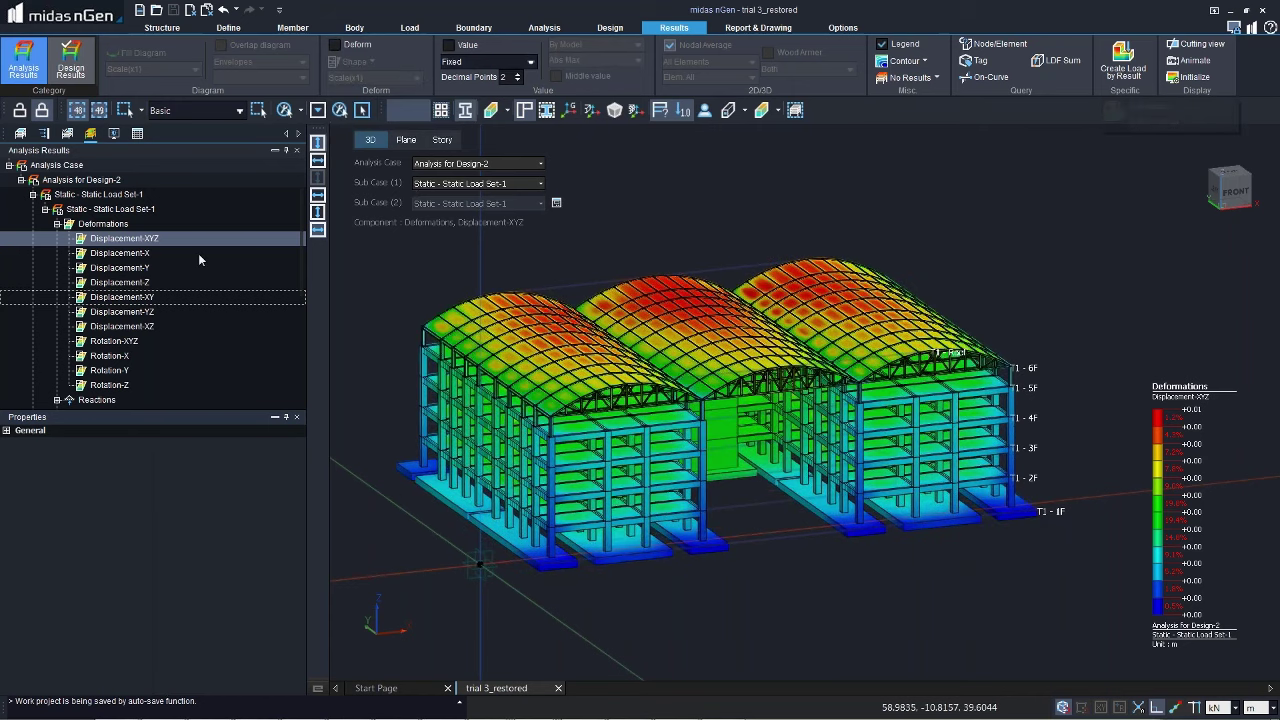
Step: Display the Force-Z reactions for Static Load Set-1
click(57, 223)
click(57, 238)
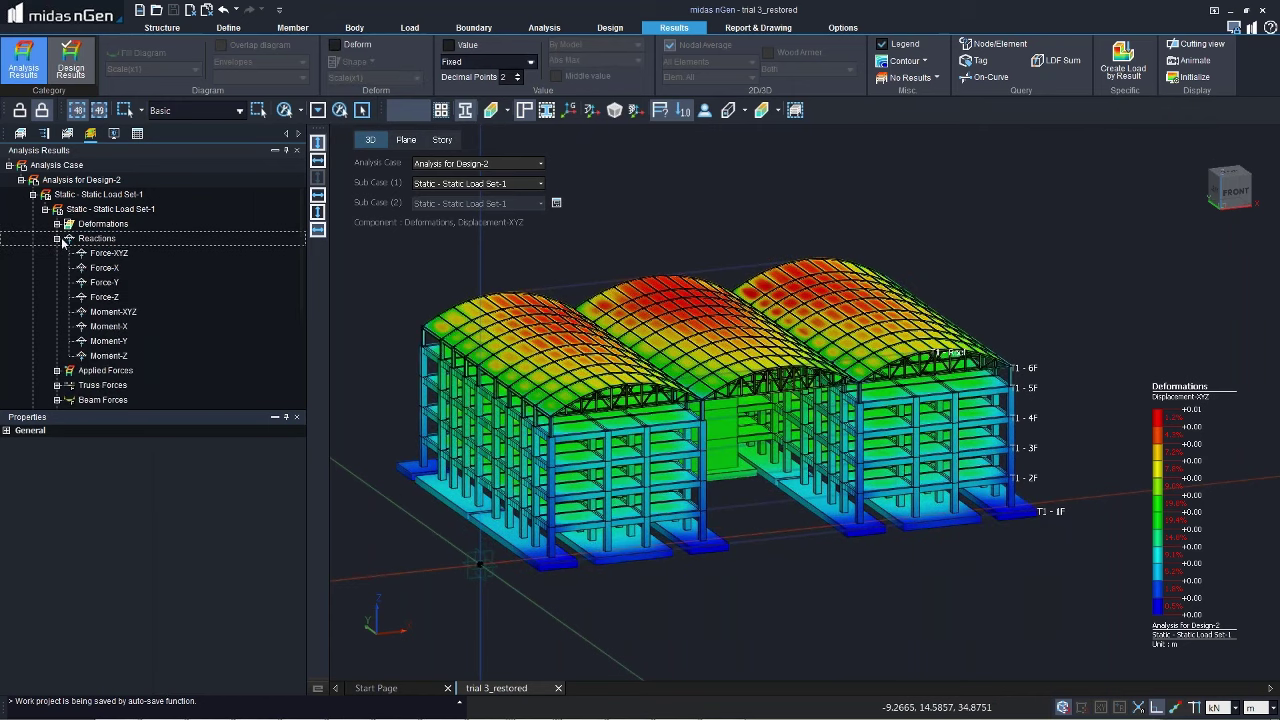
click(112, 297)
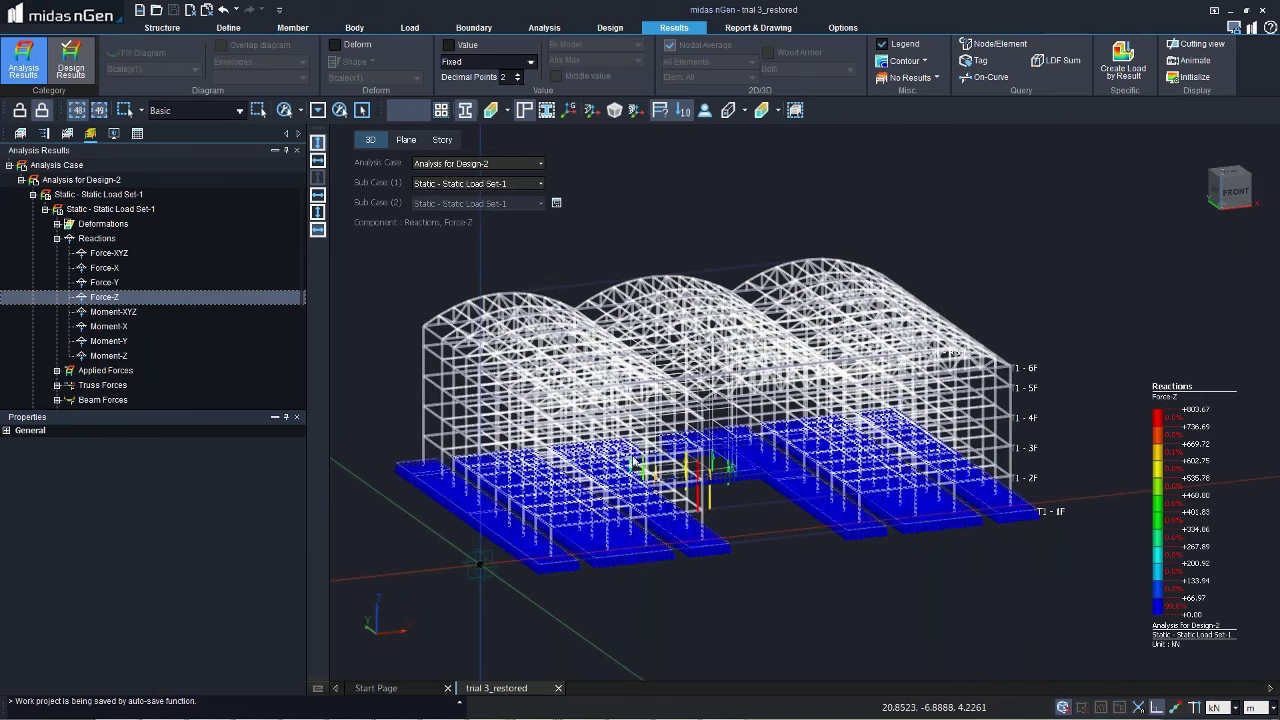
Step: Tabulate the nodal deformations for Static Load Set-1, for a window-selected part of the first arched bay and for all nodes
click(140, 141)
click(21, 357)
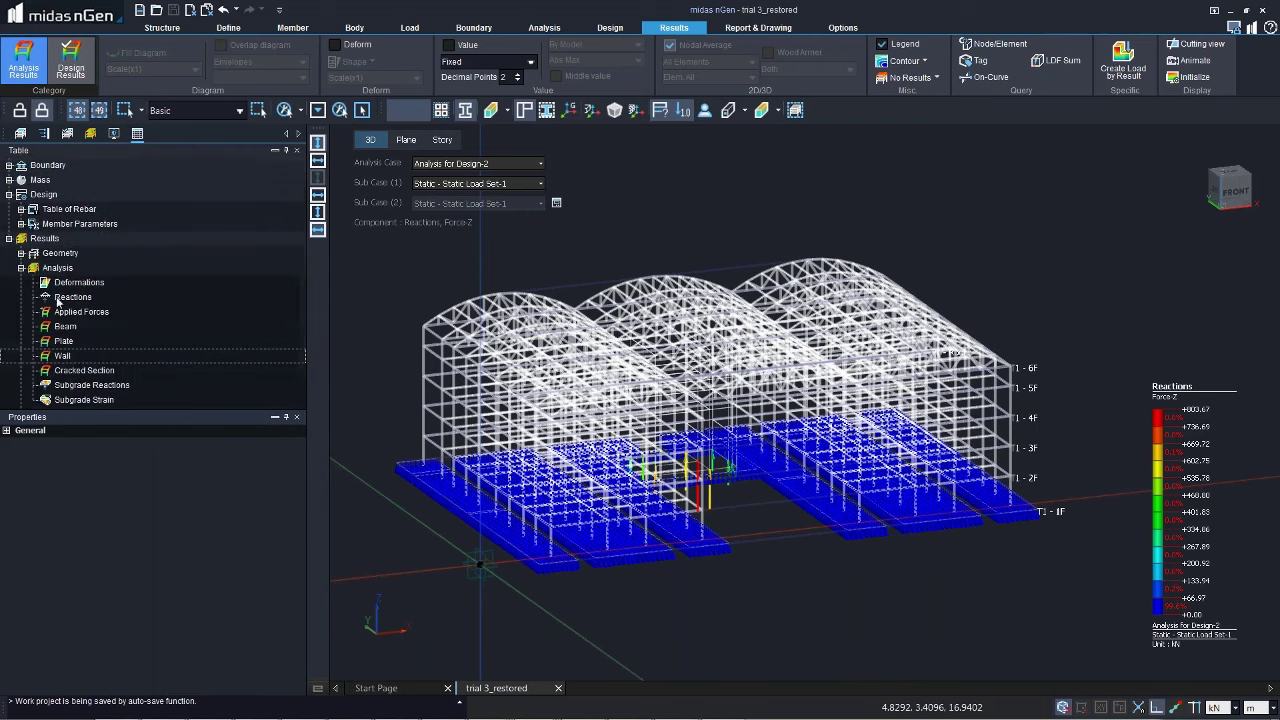
click(60, 283)
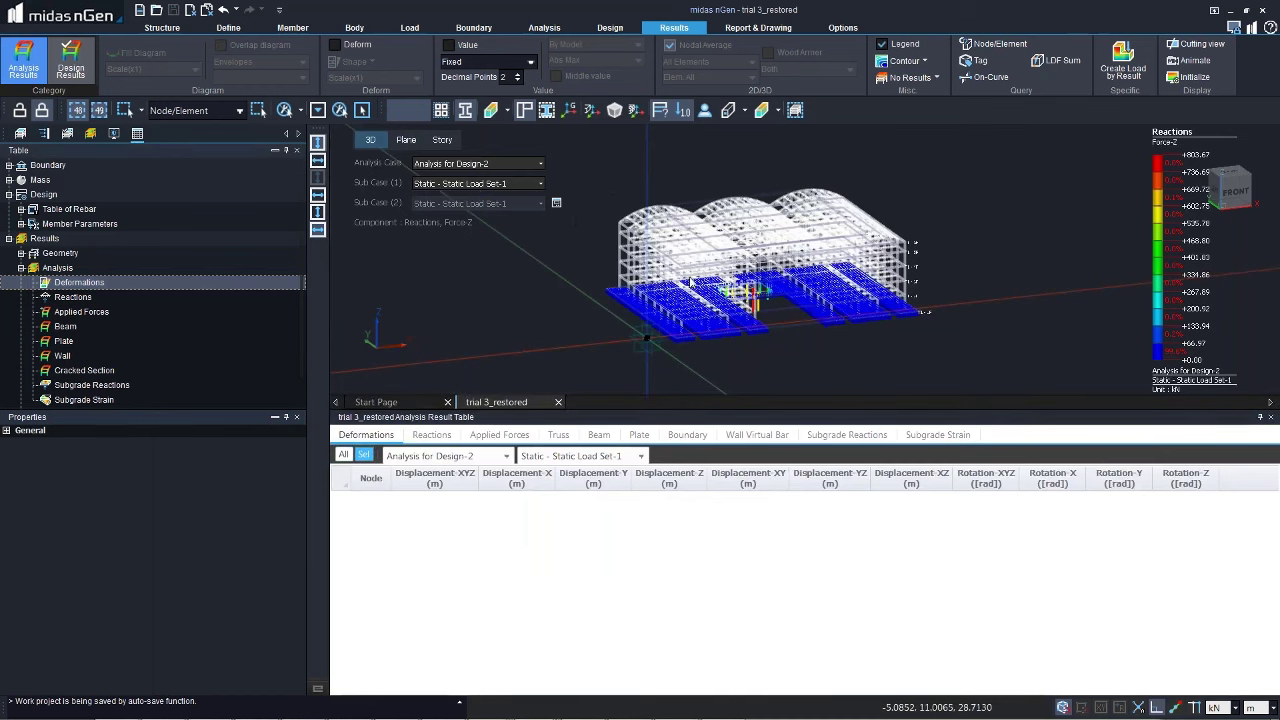
drag(690, 282, 600, 192)
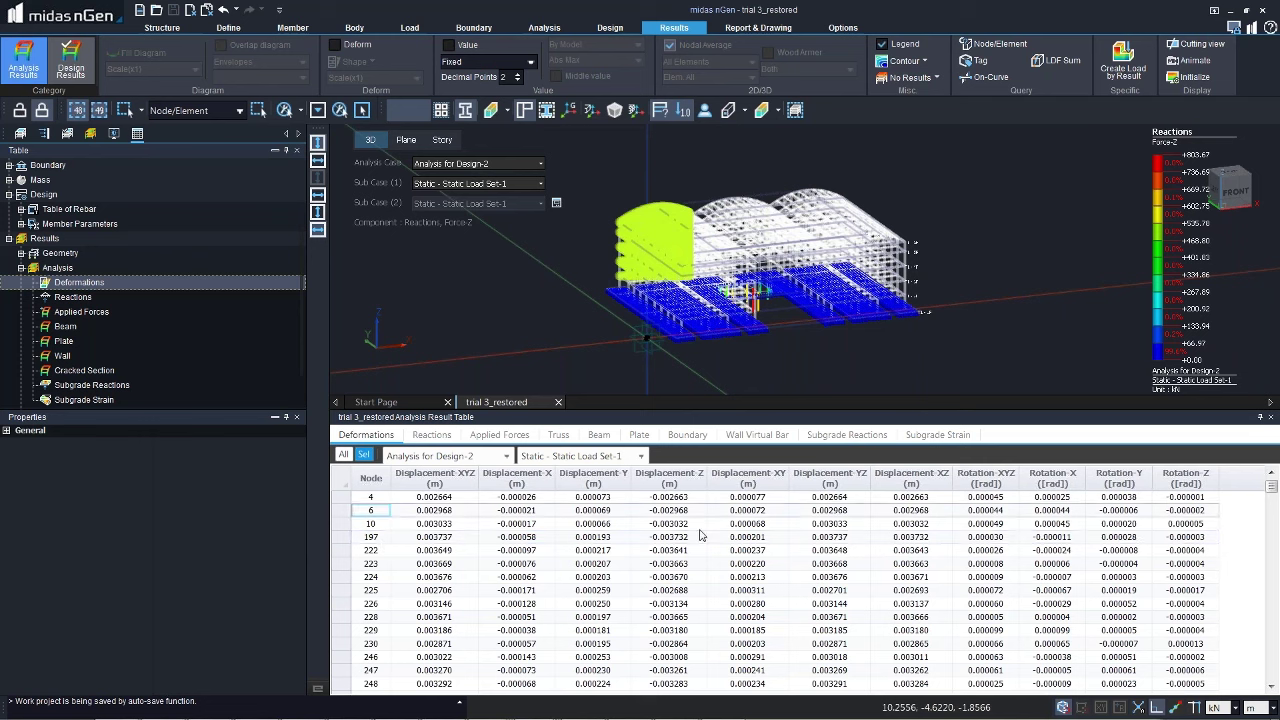
click(530, 551)
click(534, 567)
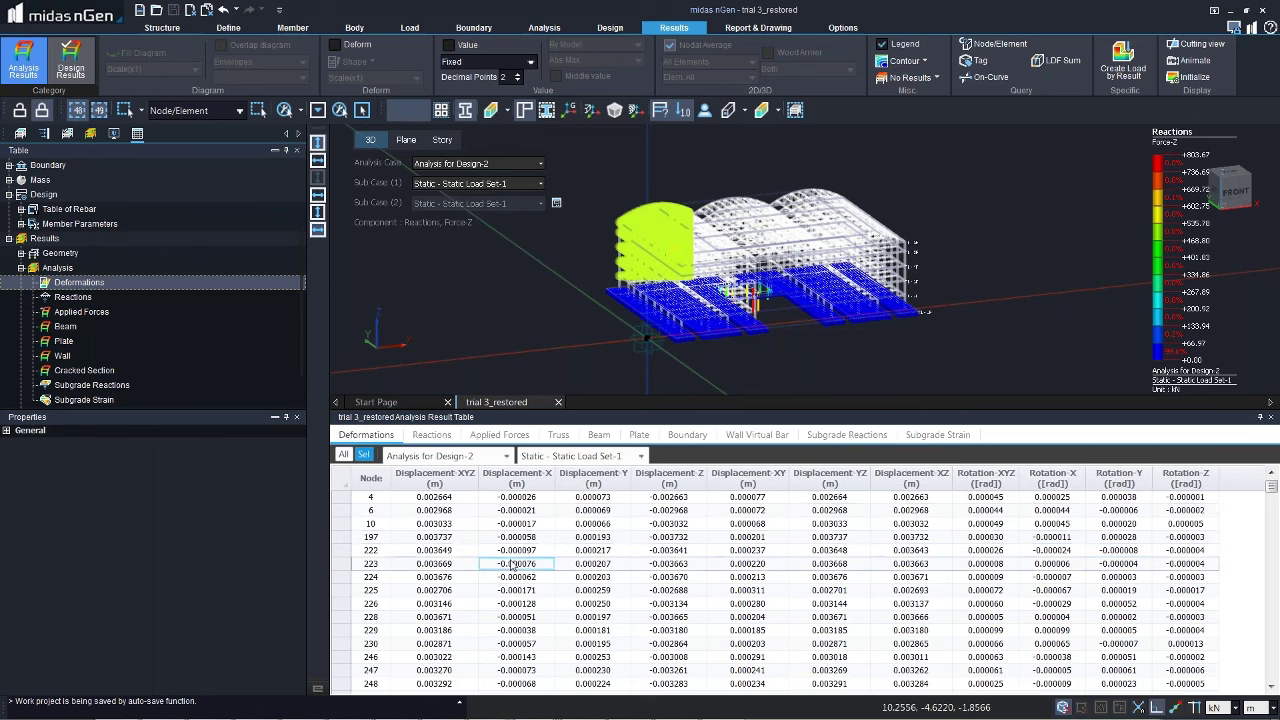
click(344, 456)
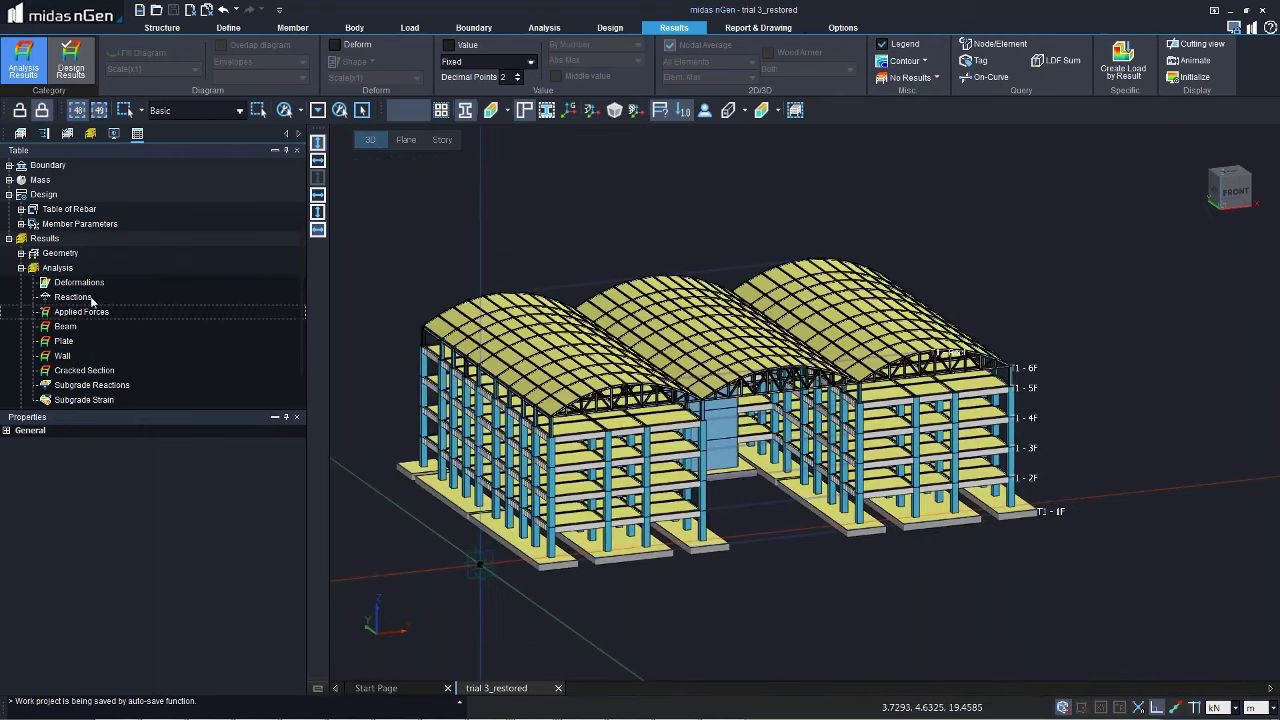
Step: Return to the analysis results tree and display the Truss Forces Axial Force contour for Static Load Set-1
click(90, 133)
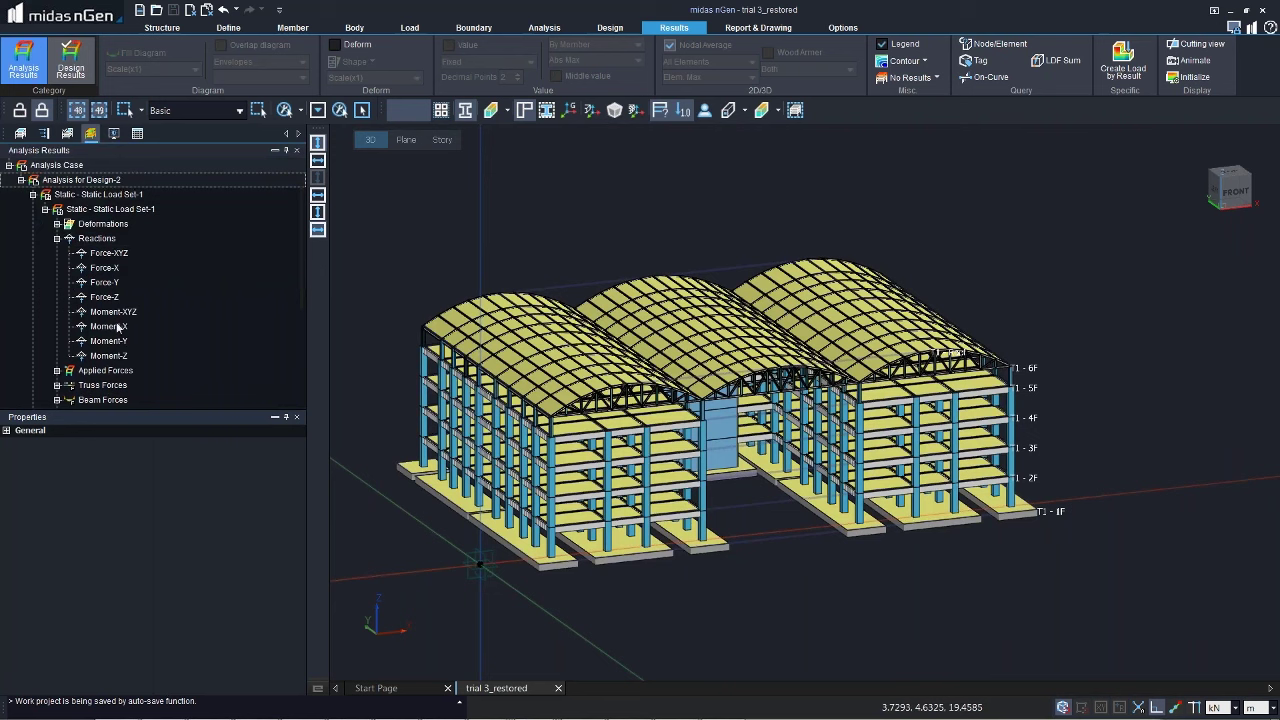
click(57, 386)
click(101, 384)
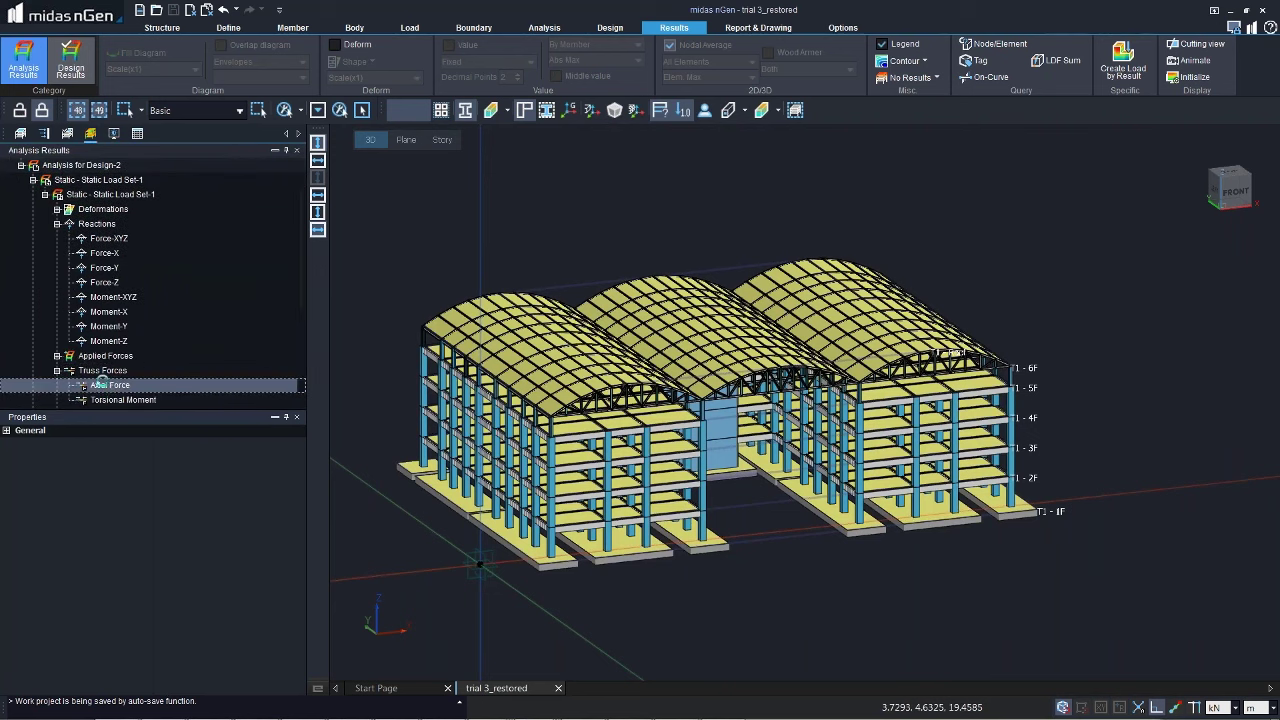
scroll(120, 270, down, 1)
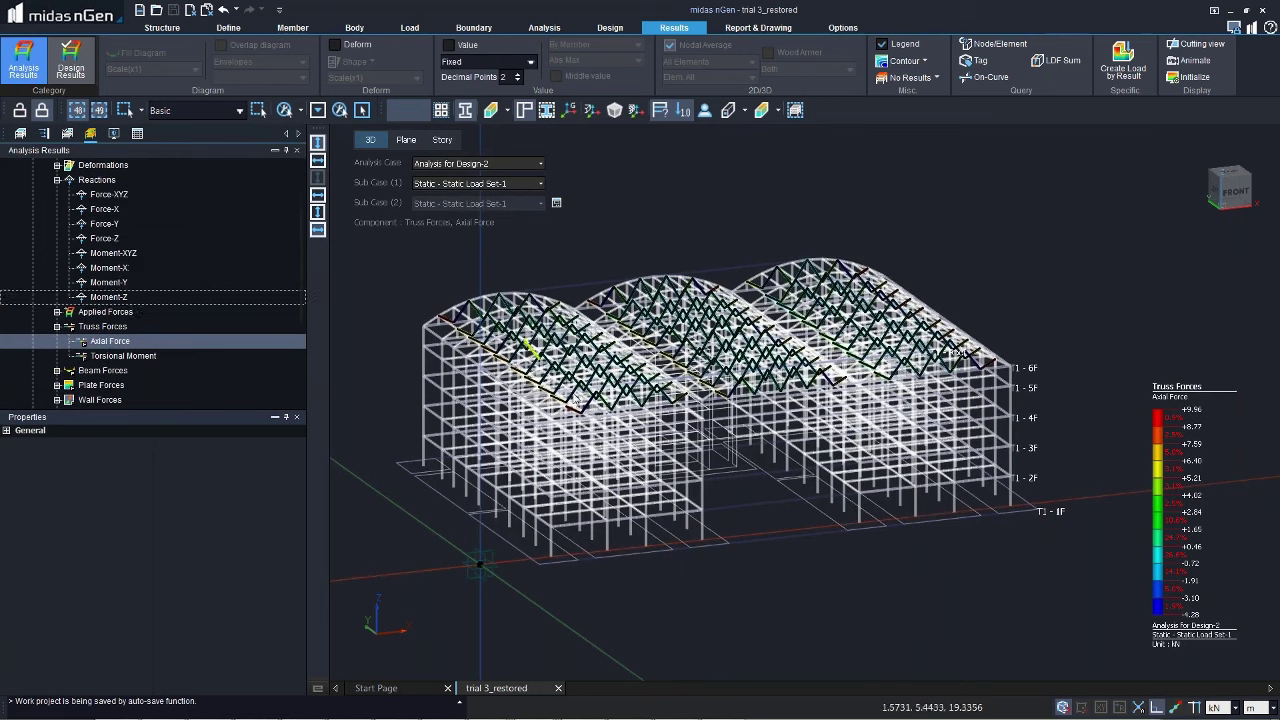
Step: Display the Beam Forces diagrams for Bending Moment-y, Bending Moment-z and Axial Force under Static Load Set-1
click(57, 370)
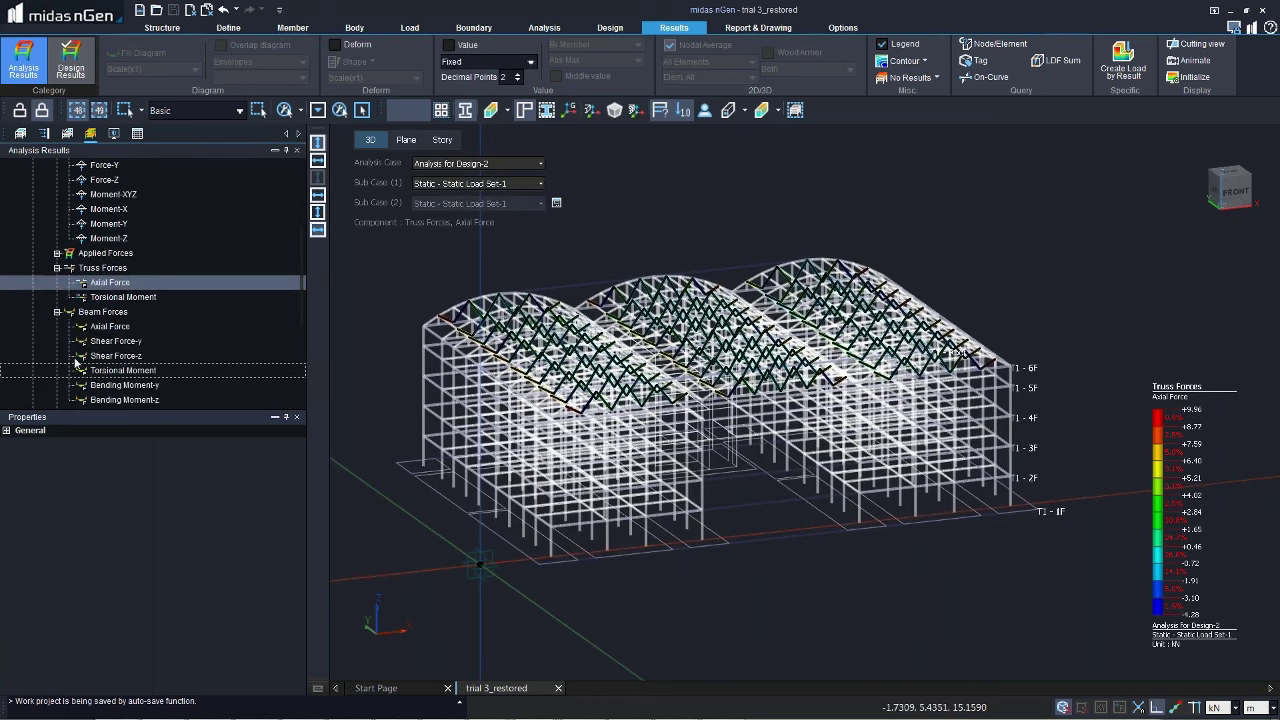
click(82, 386)
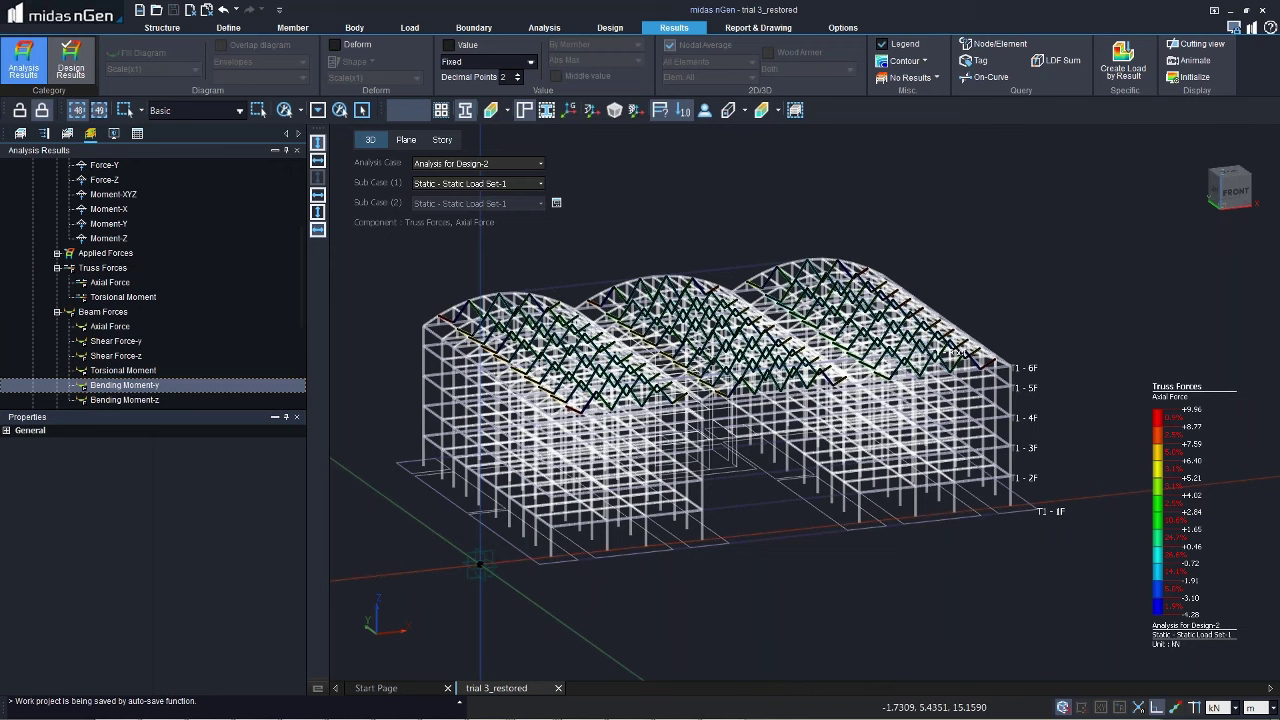
click(124, 400)
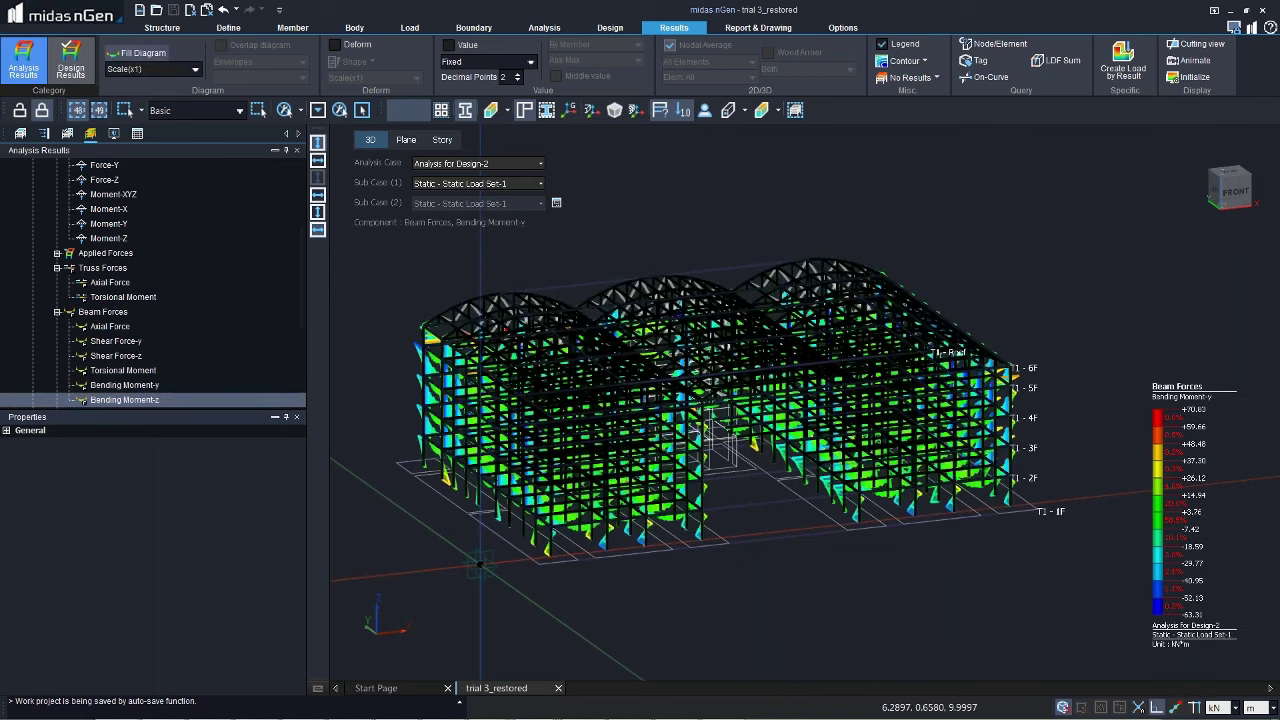
click(108, 326)
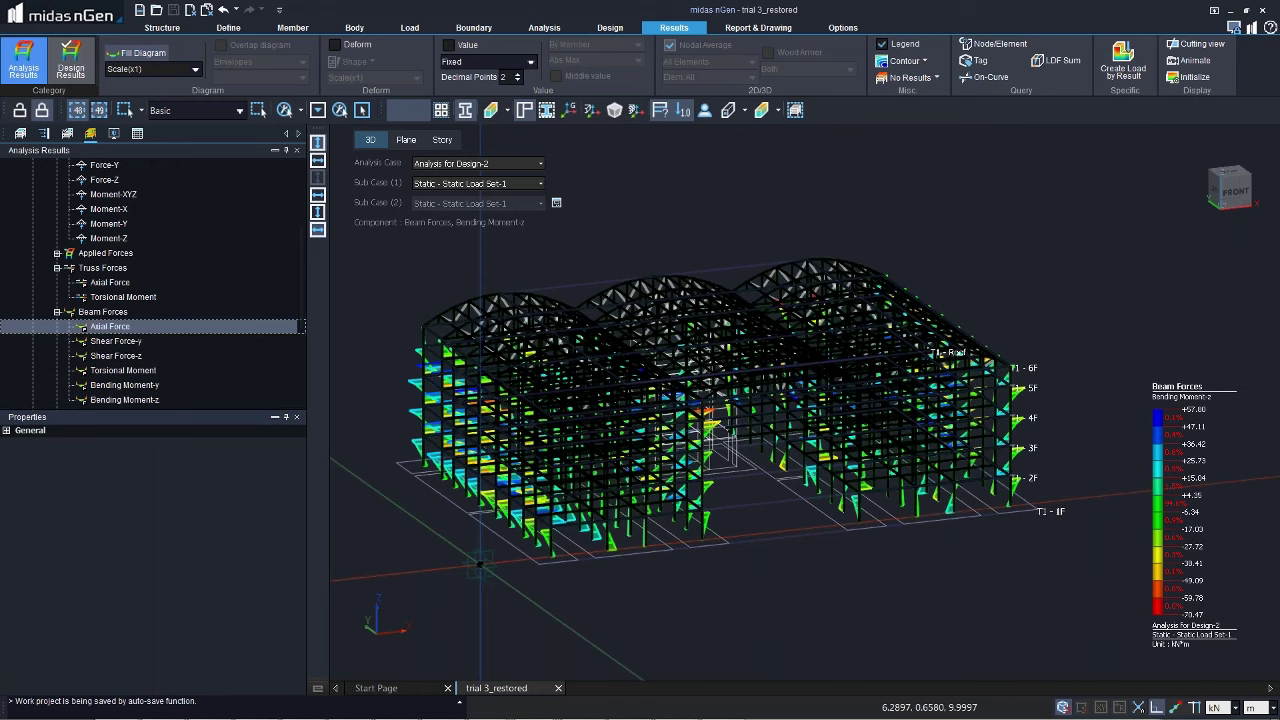
click(135, 387)
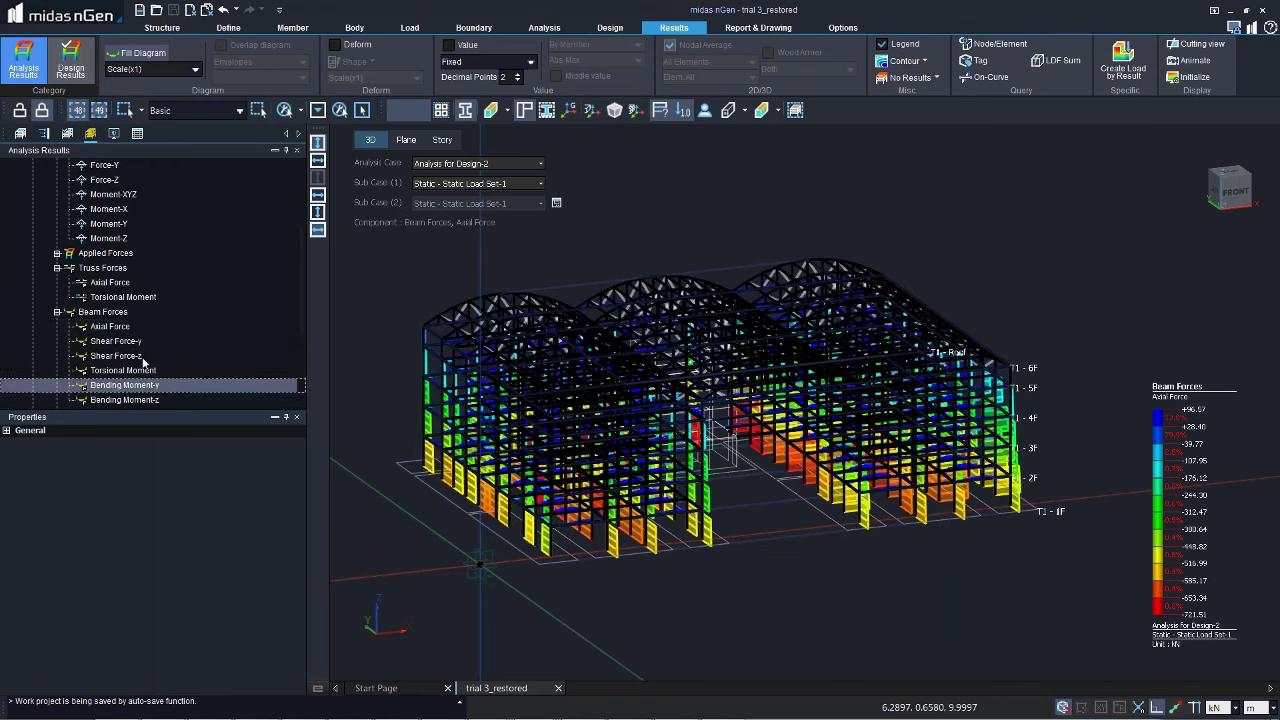
Step: Display the Wall Forces Axial Force diagram for Static Load Set-1
scroll(143, 362, down, 4)
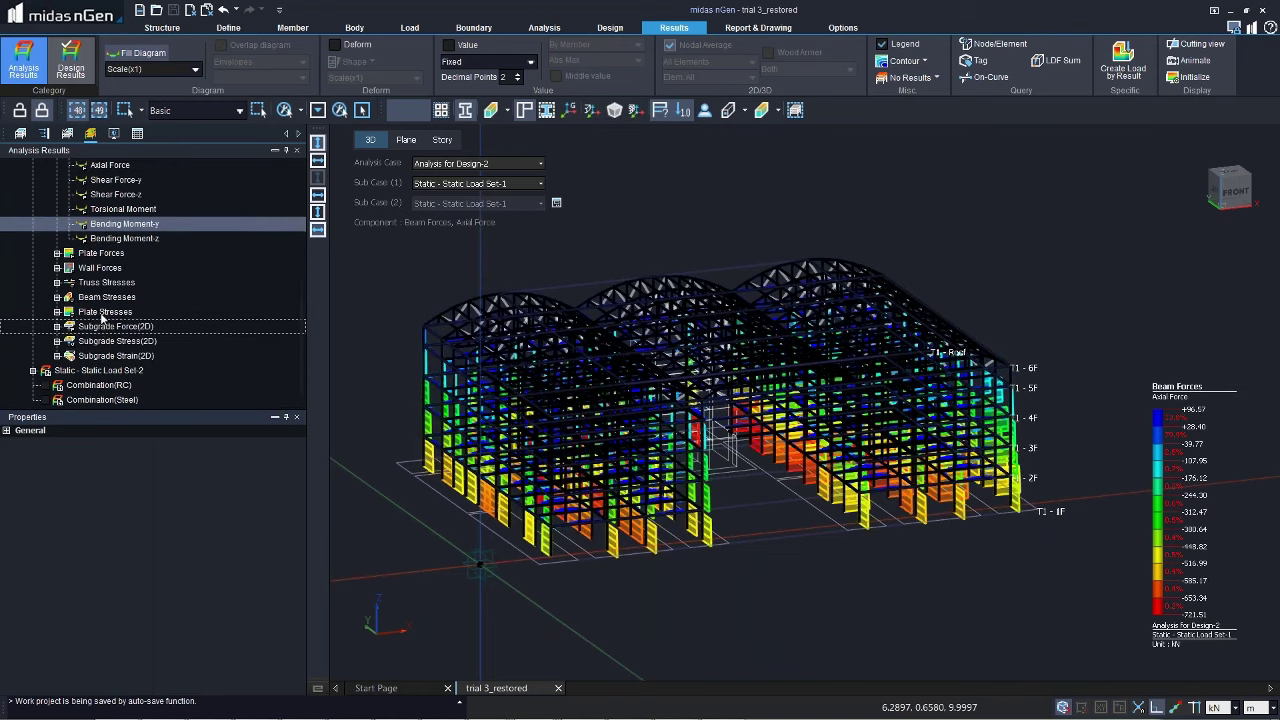
click(99, 272)
double_click(99, 270)
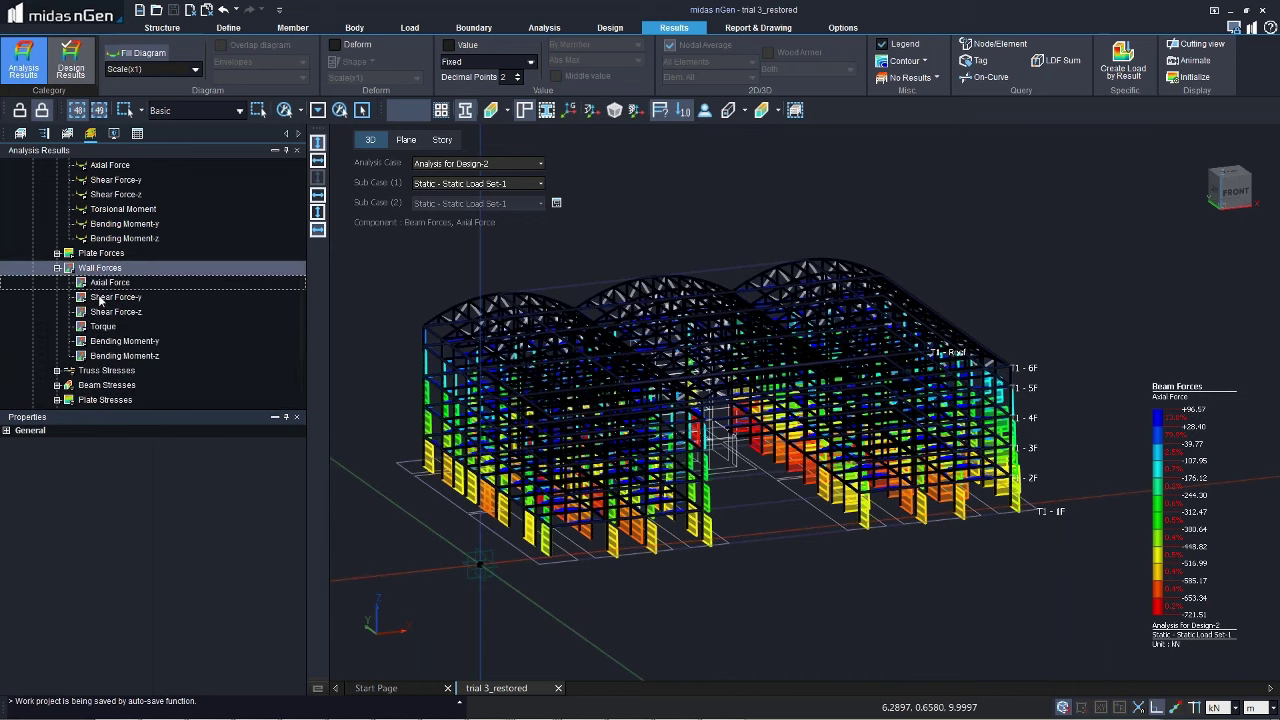
click(99, 282)
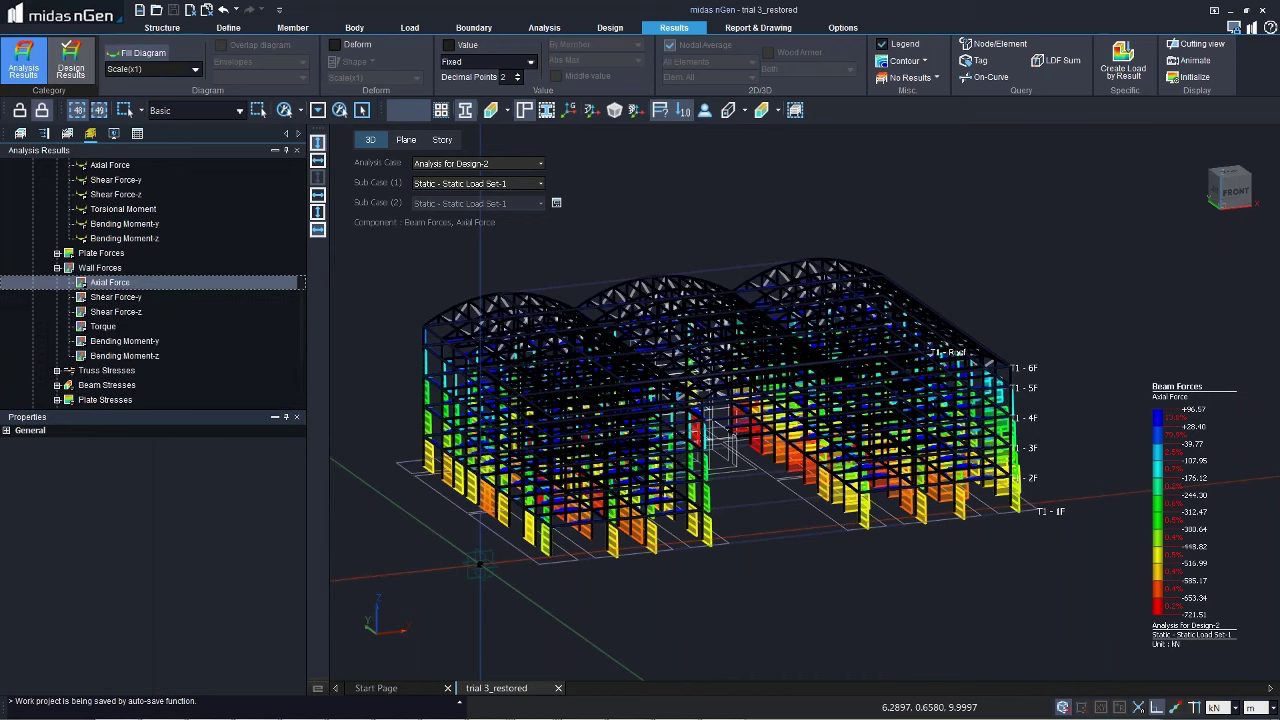
click(115, 370)
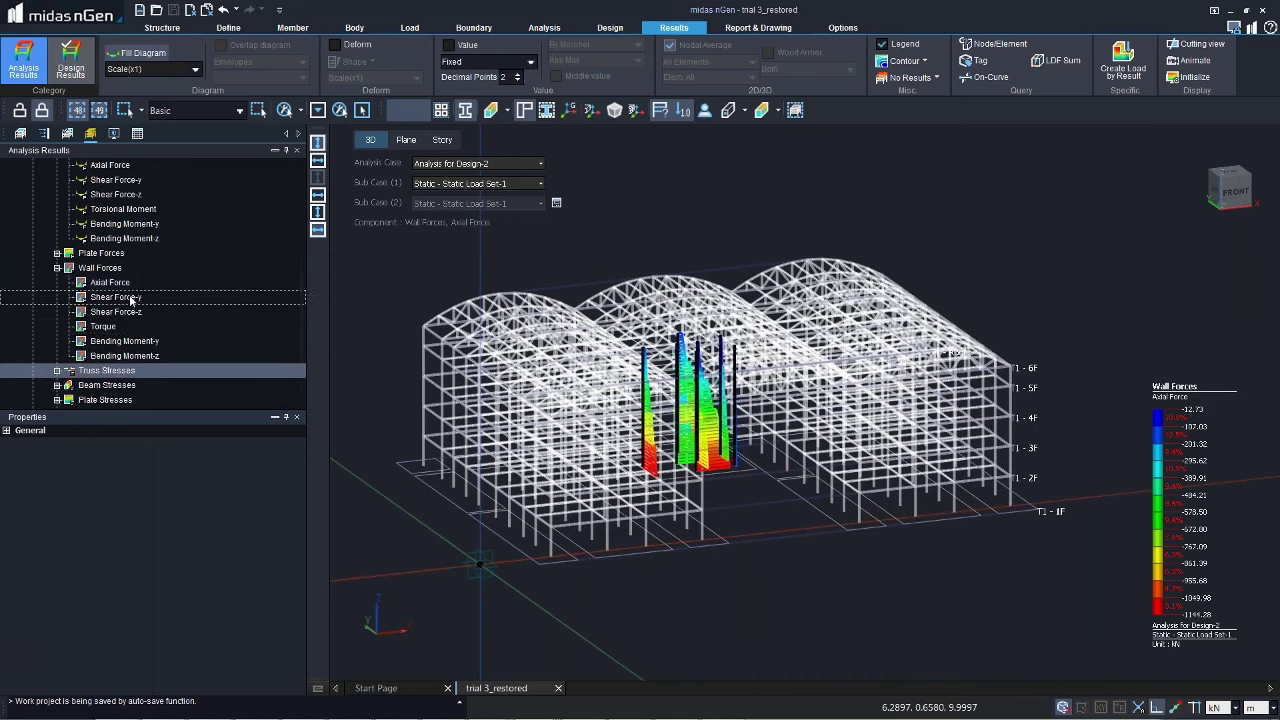
Step: Display the Subgrade Stress(2D) Pressure-Z contour under the footings for Static Load Set-1
scroll(131, 297, down, 2)
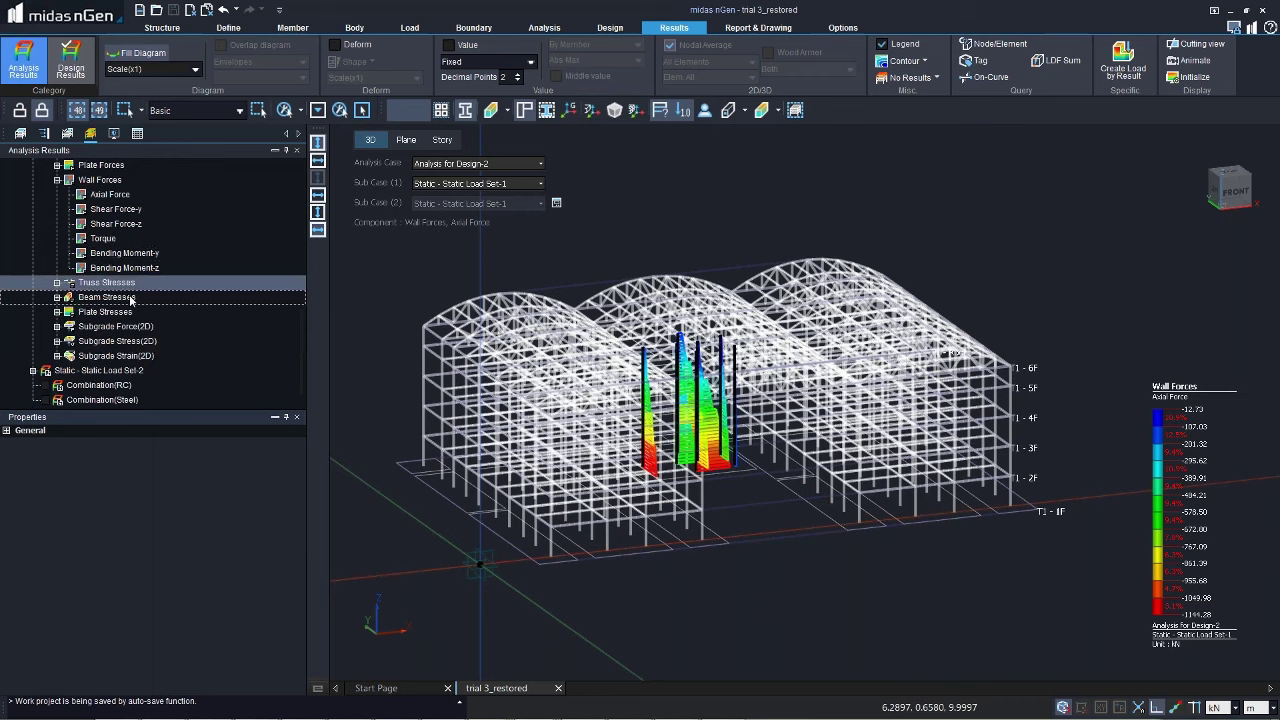
click(57, 343)
click(111, 357)
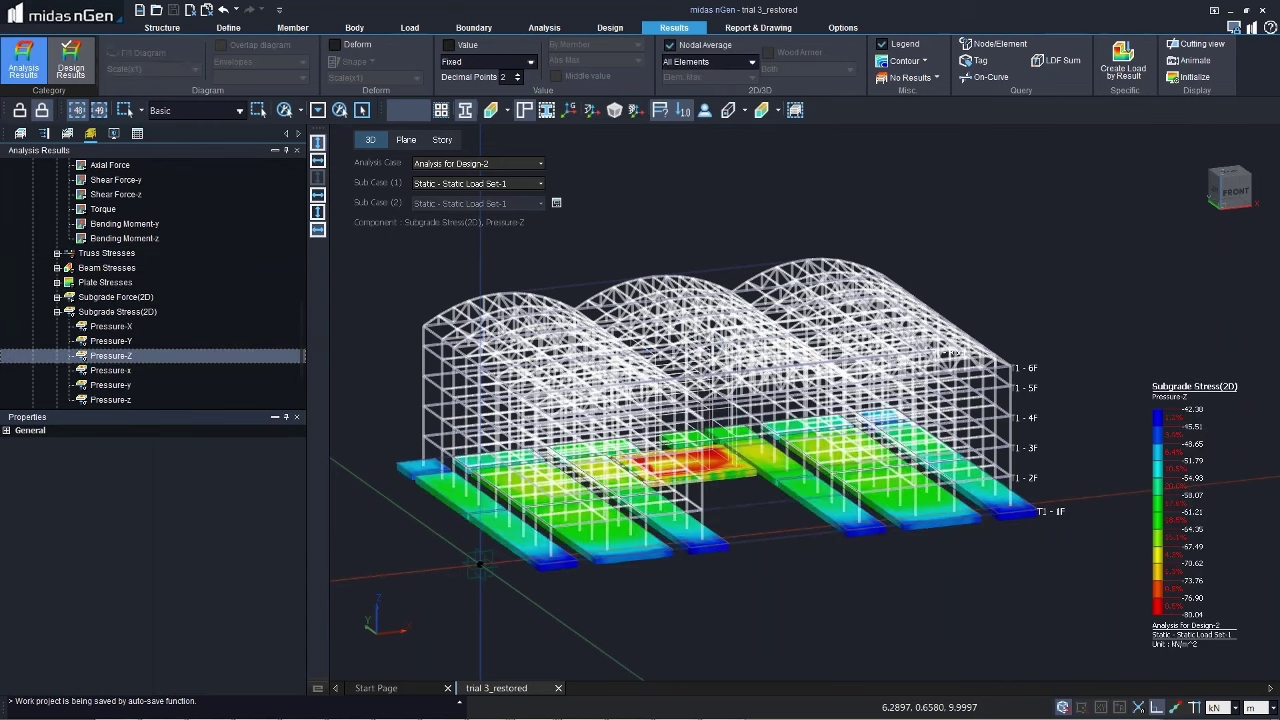
scroll(144, 307, down, 2)
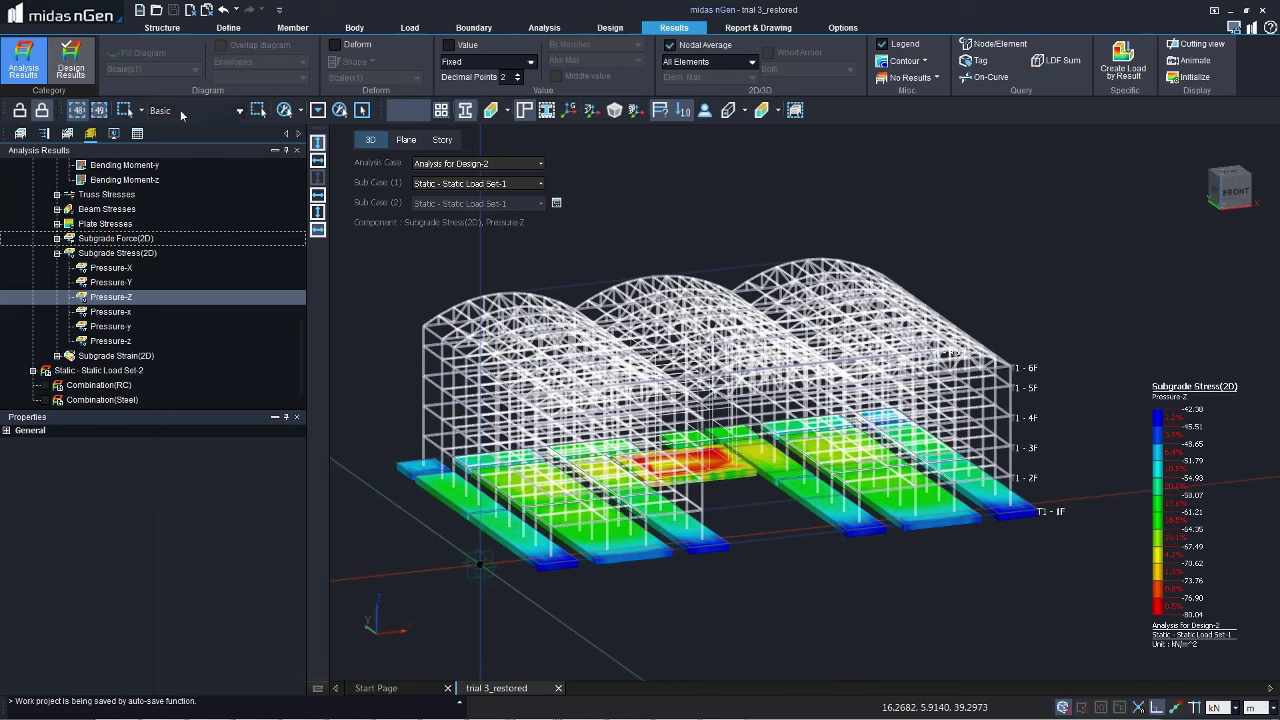
Step: Switch to the design results and show the Total Status of all members for Design Case 1
click(24, 58)
click(72, 60)
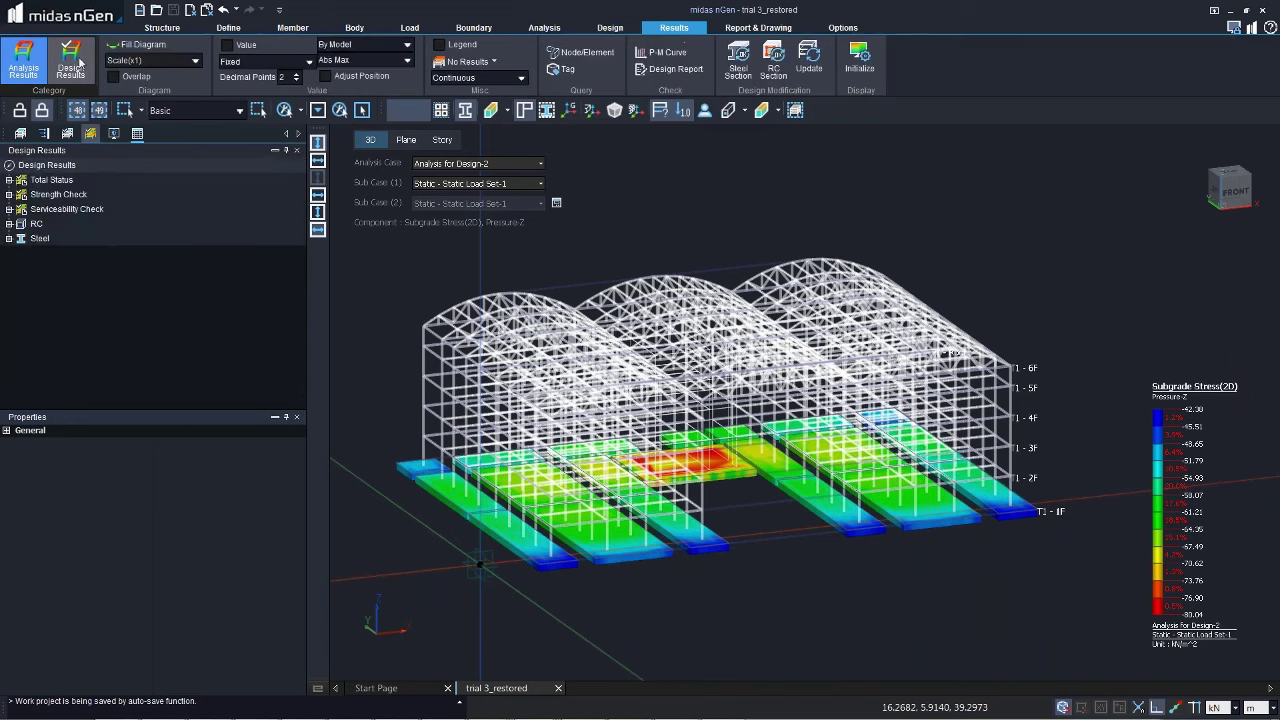
click(54, 195)
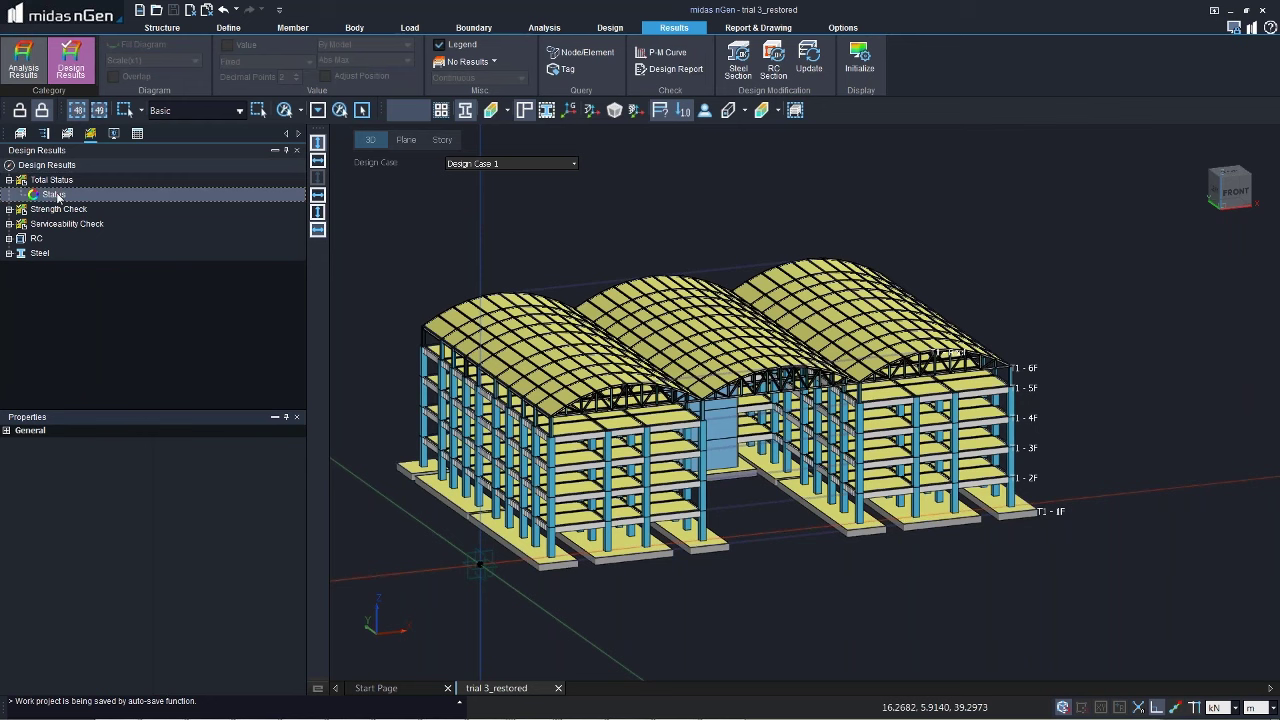
double_click(55, 195)
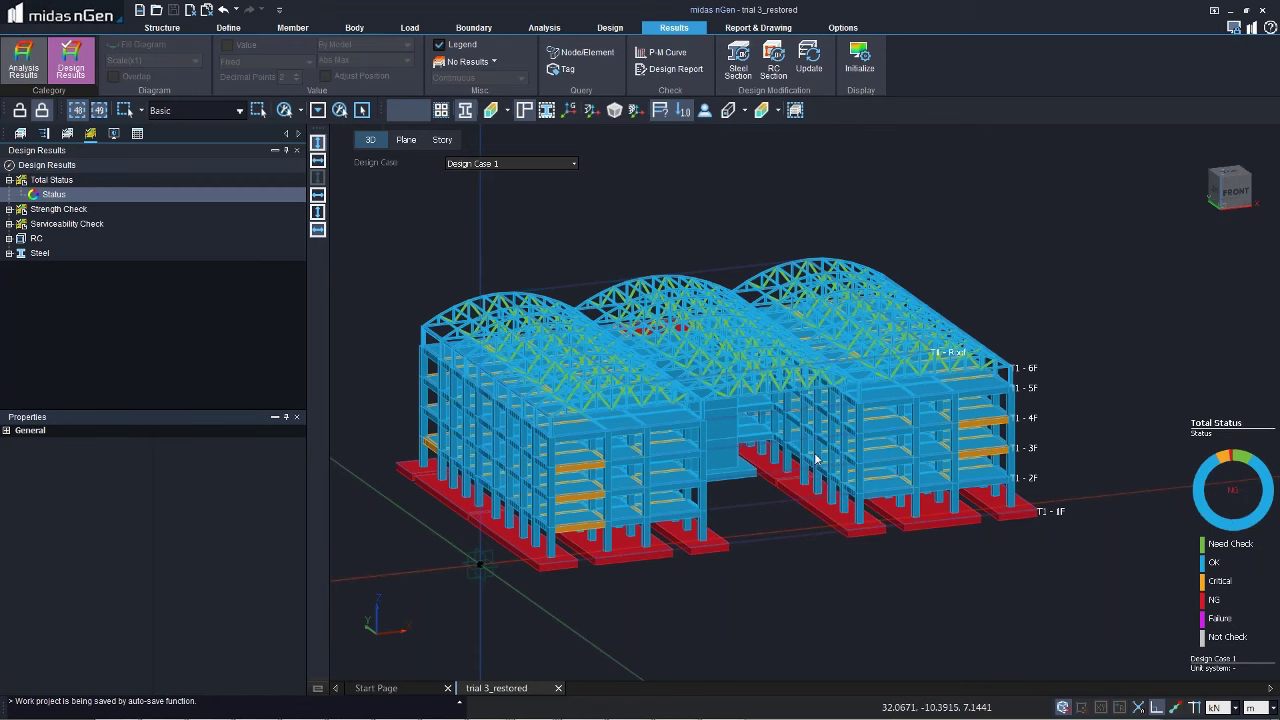
middle_drag(816, 459, 825, 521)
Step: Display the Strength Check contours for Axial Ratio, Bending Ratio, Shear Ratio and Punching Ratio in turn
click(12, 210)
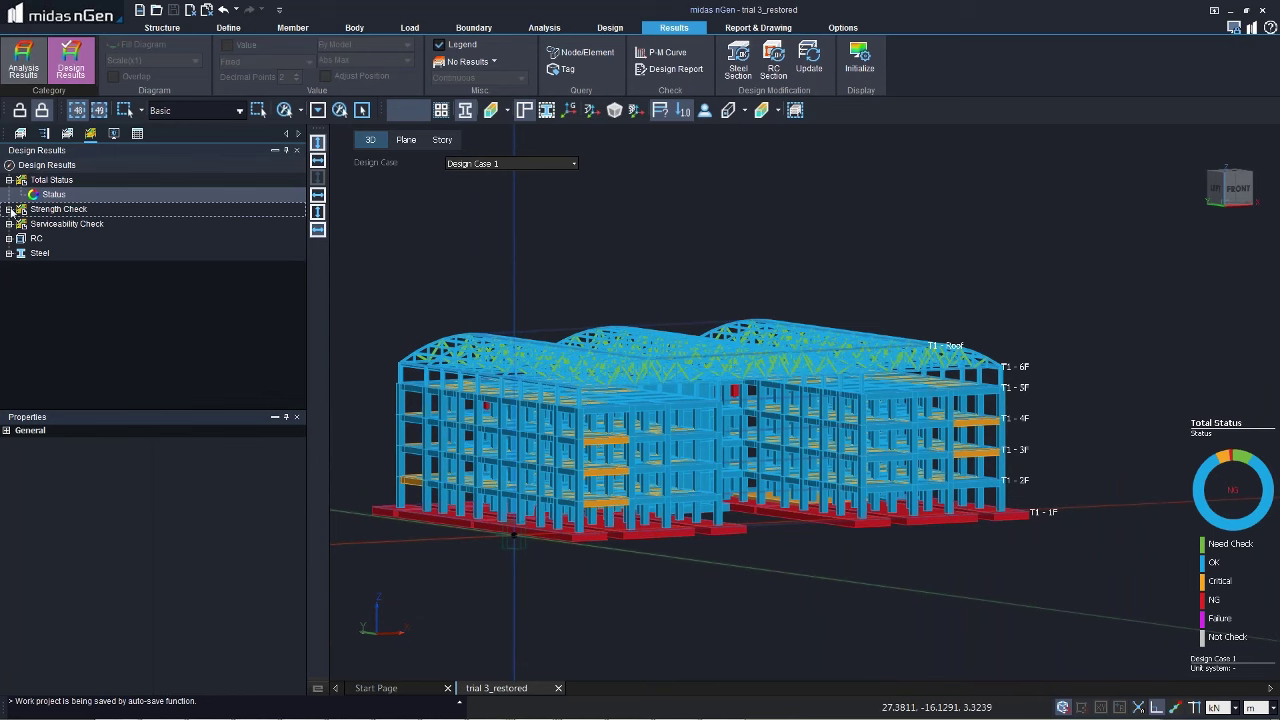
click(12, 210)
click(62, 253)
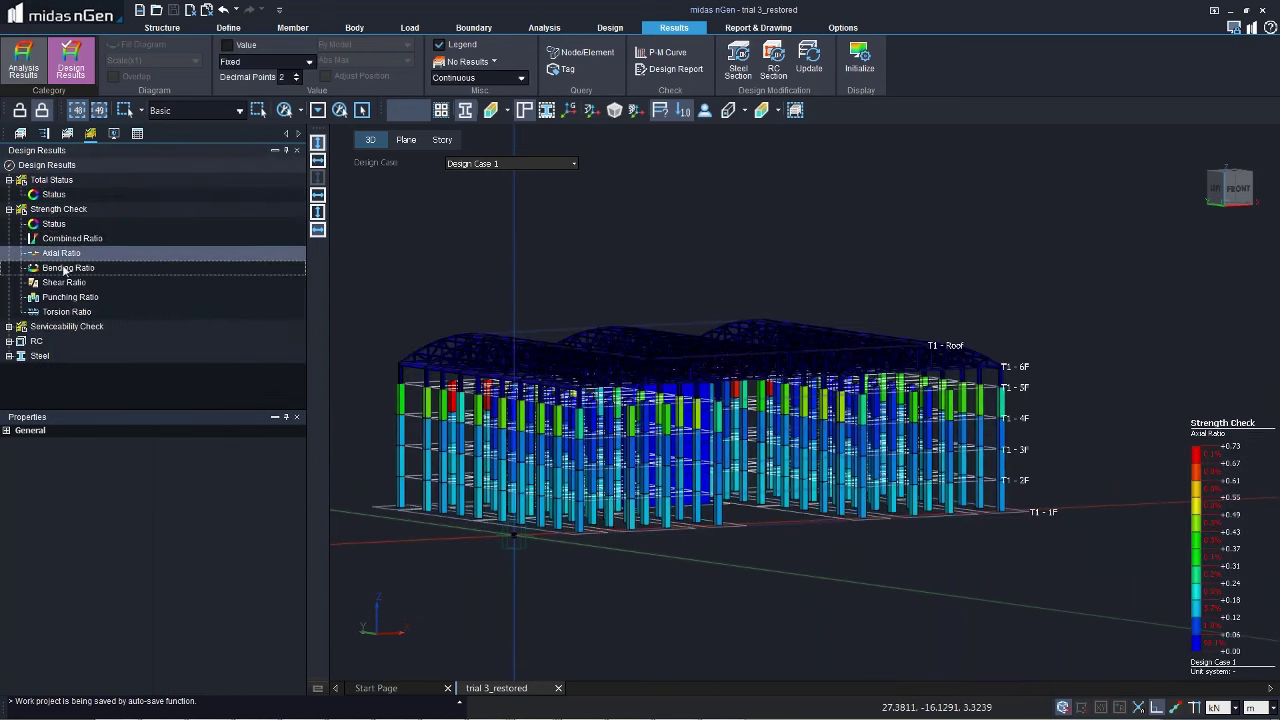
click(65, 268)
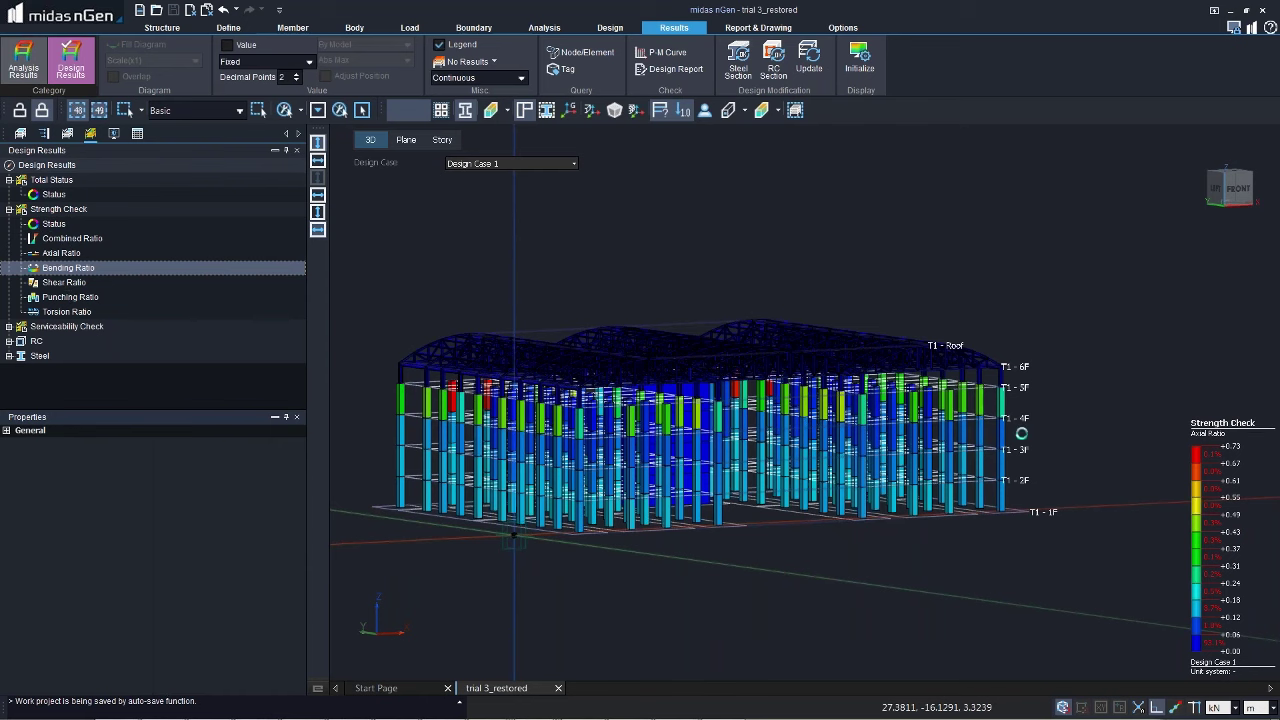
click(52, 284)
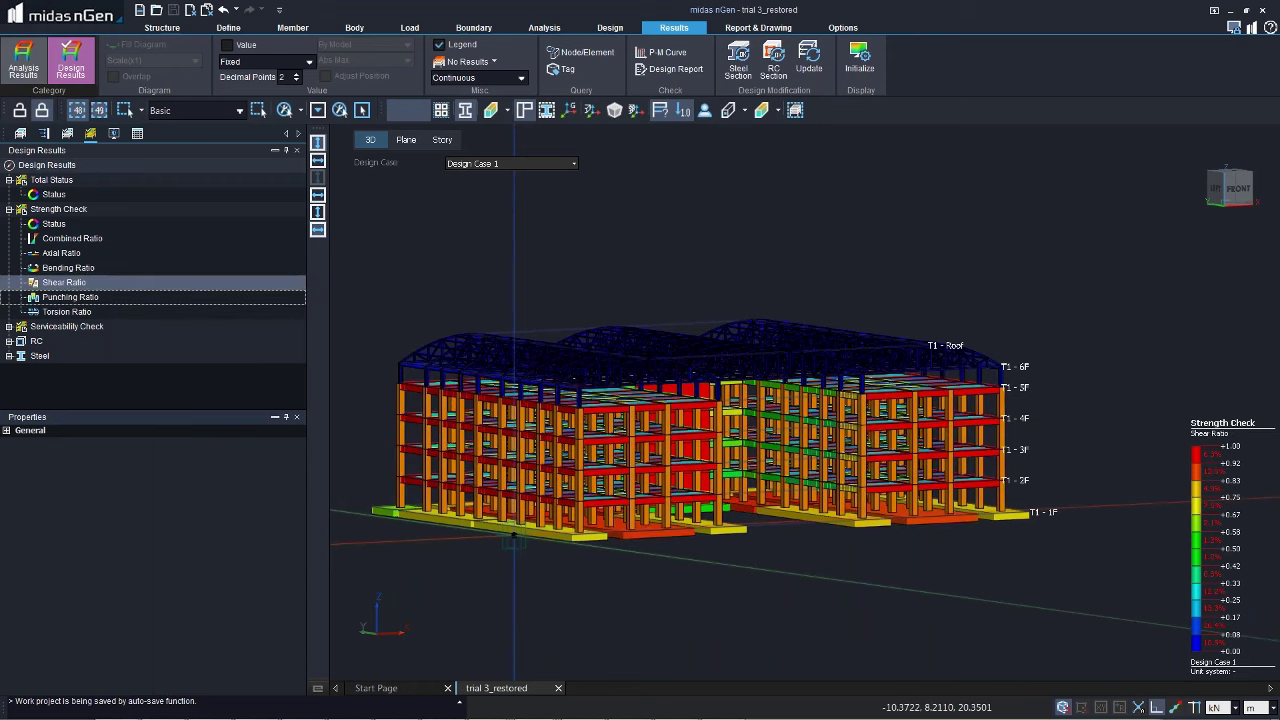
click(70, 297)
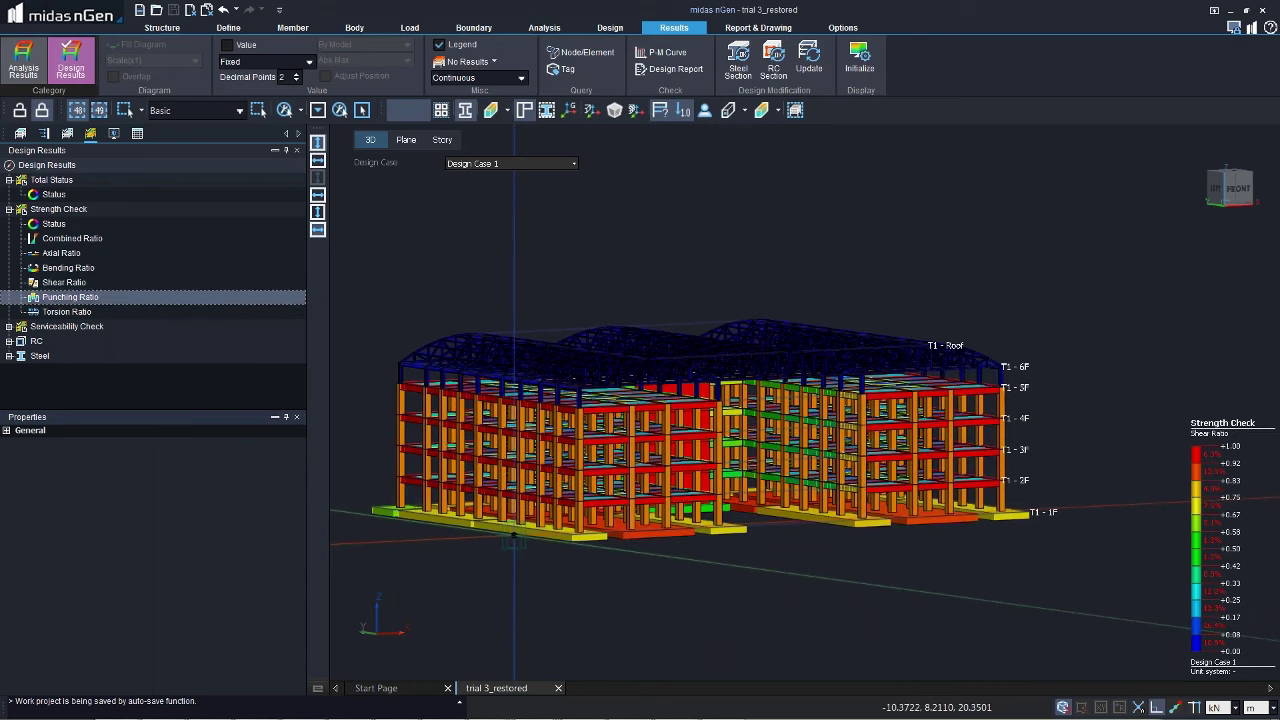
Step: Display the 2way Shear Ratio from the RC Isolated Footing design results and inspect the footings from above
click(10, 342)
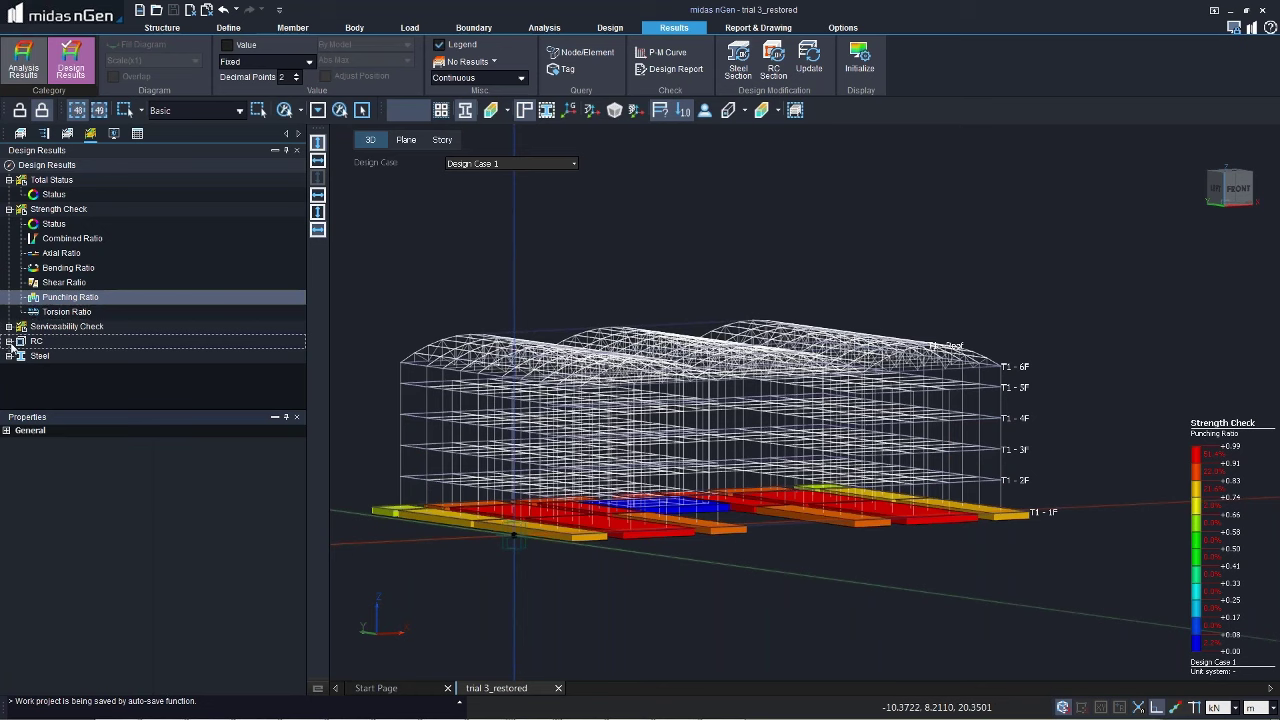
click(10, 342)
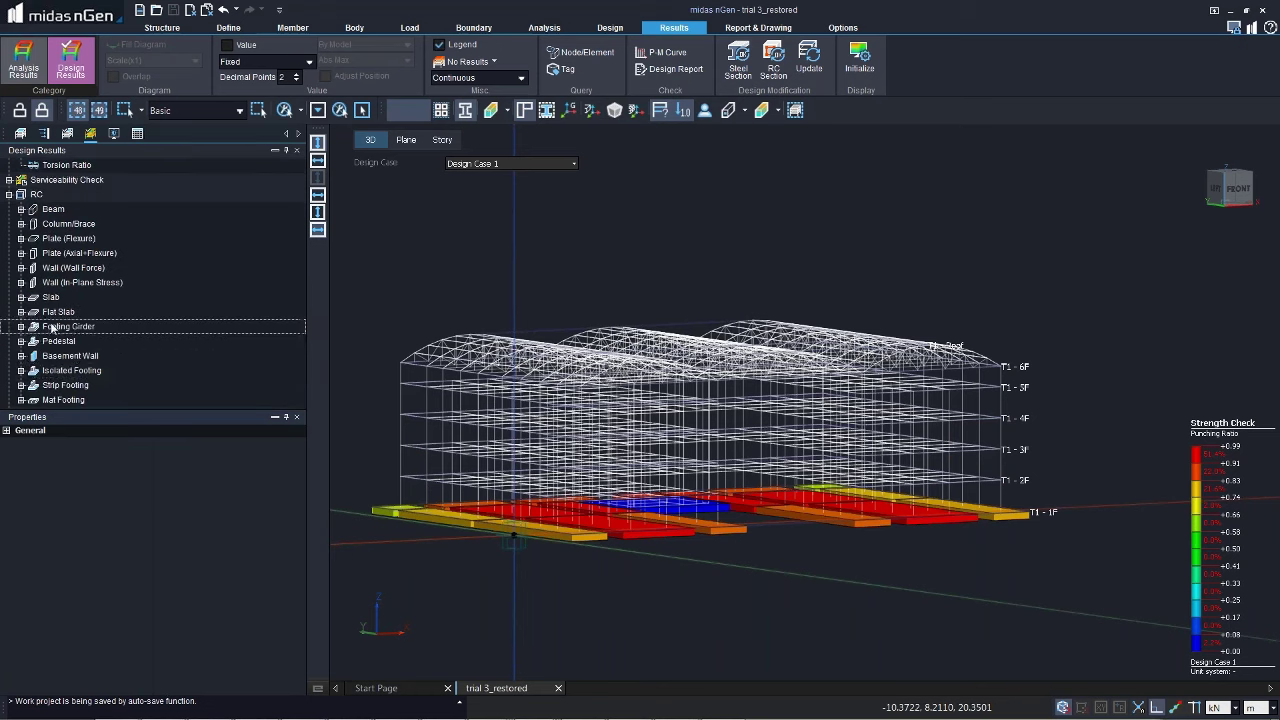
click(52, 326)
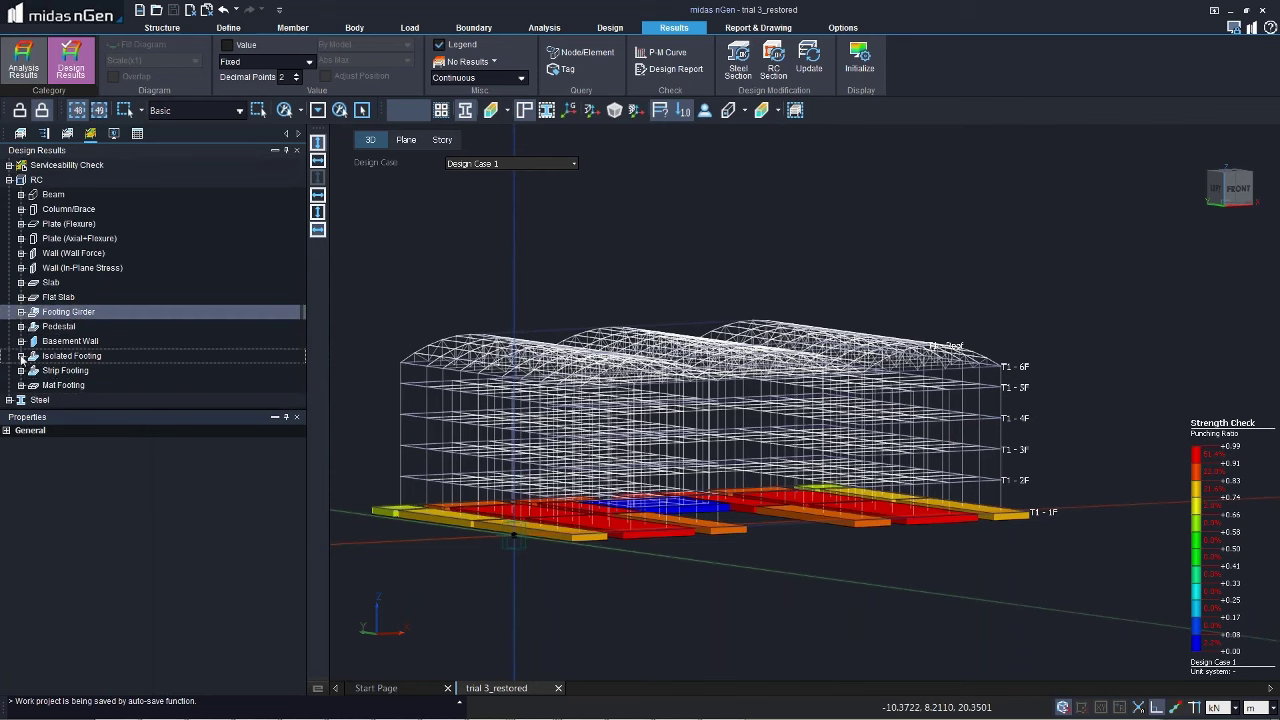
click(21, 356)
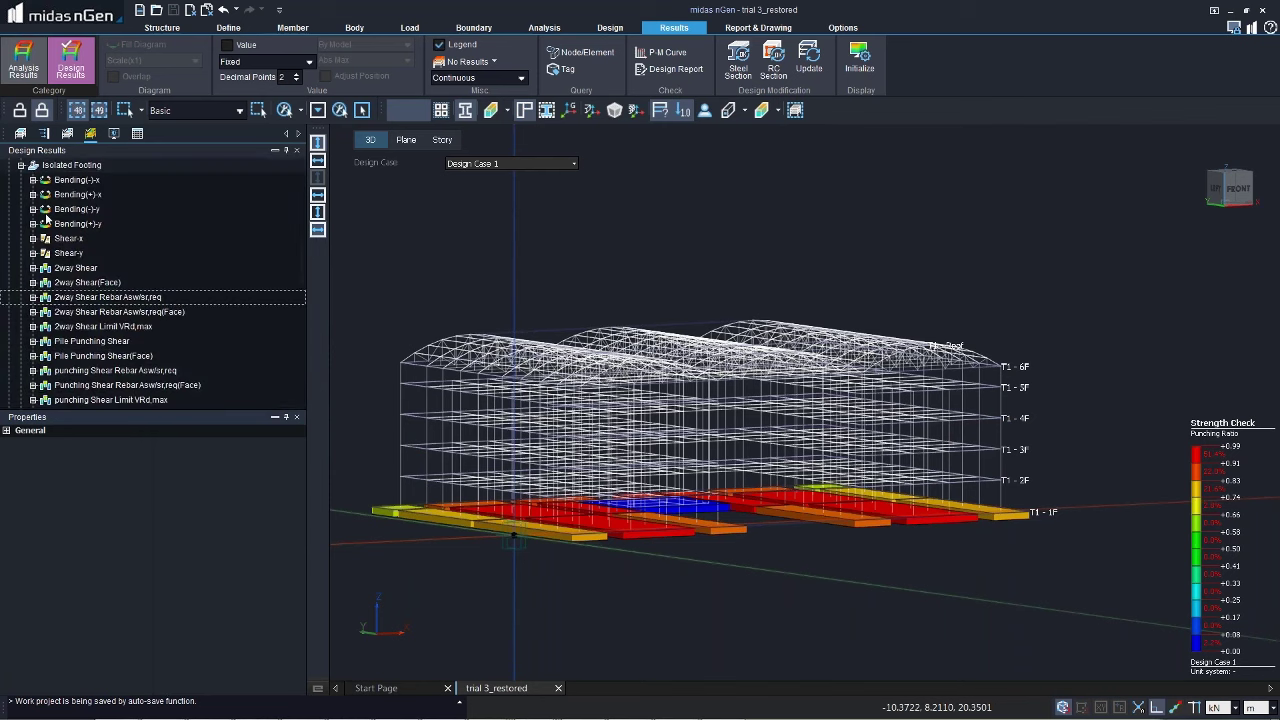
click(33, 268)
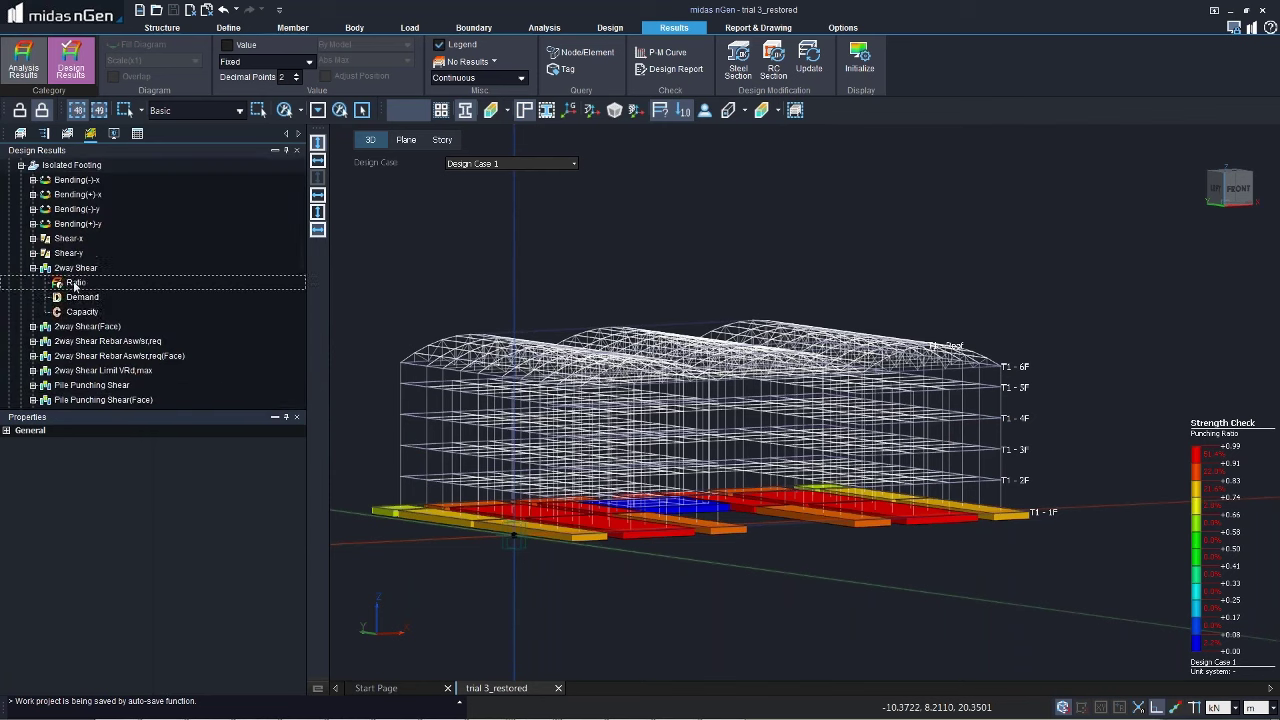
click(76, 284)
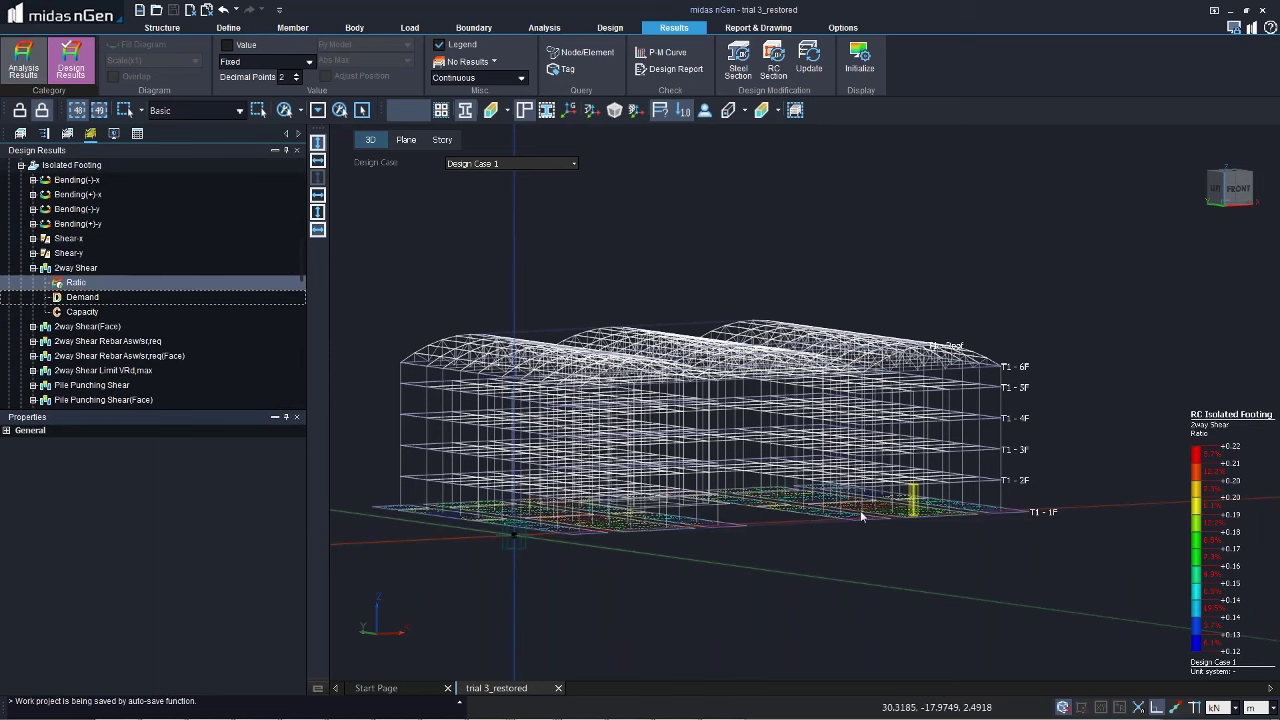
ctrl+middle_drag(860, 510, 856, 545)
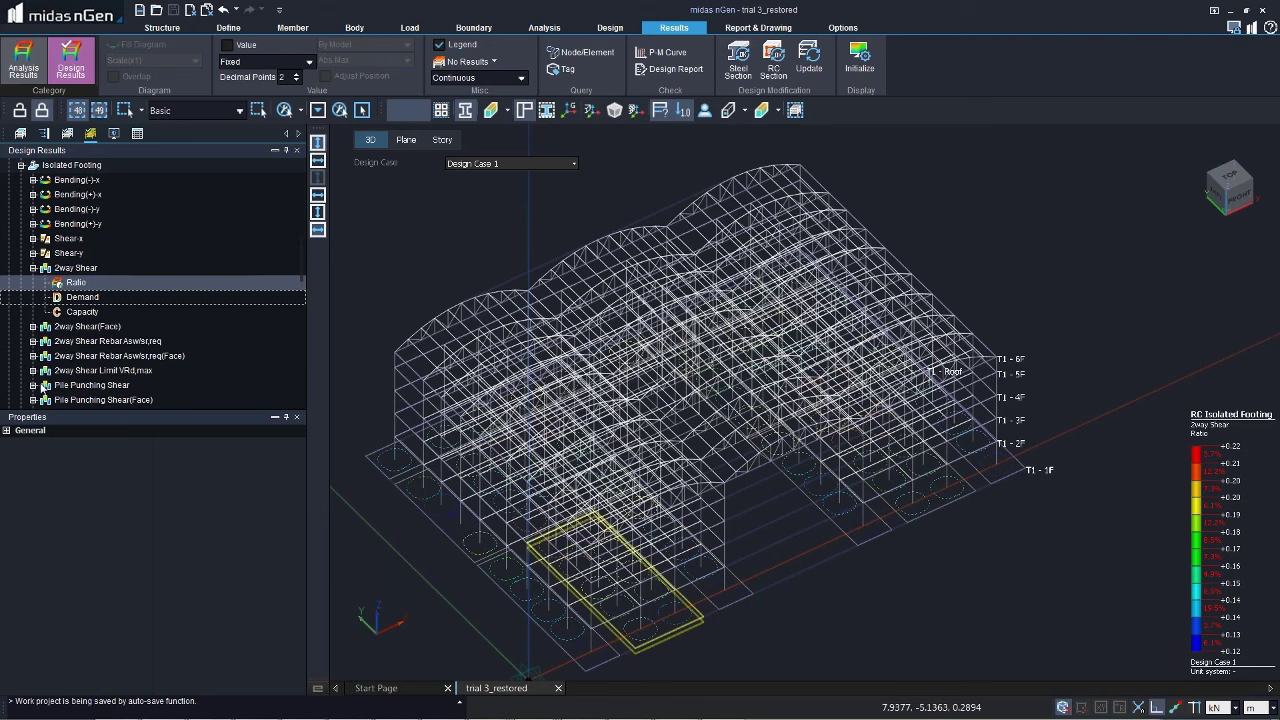
Step: Display the Ratio contours for 2way Shear(Face), Shear-x and Shear-y of the RC isolated footings in turn
click(33, 326)
click(76, 341)
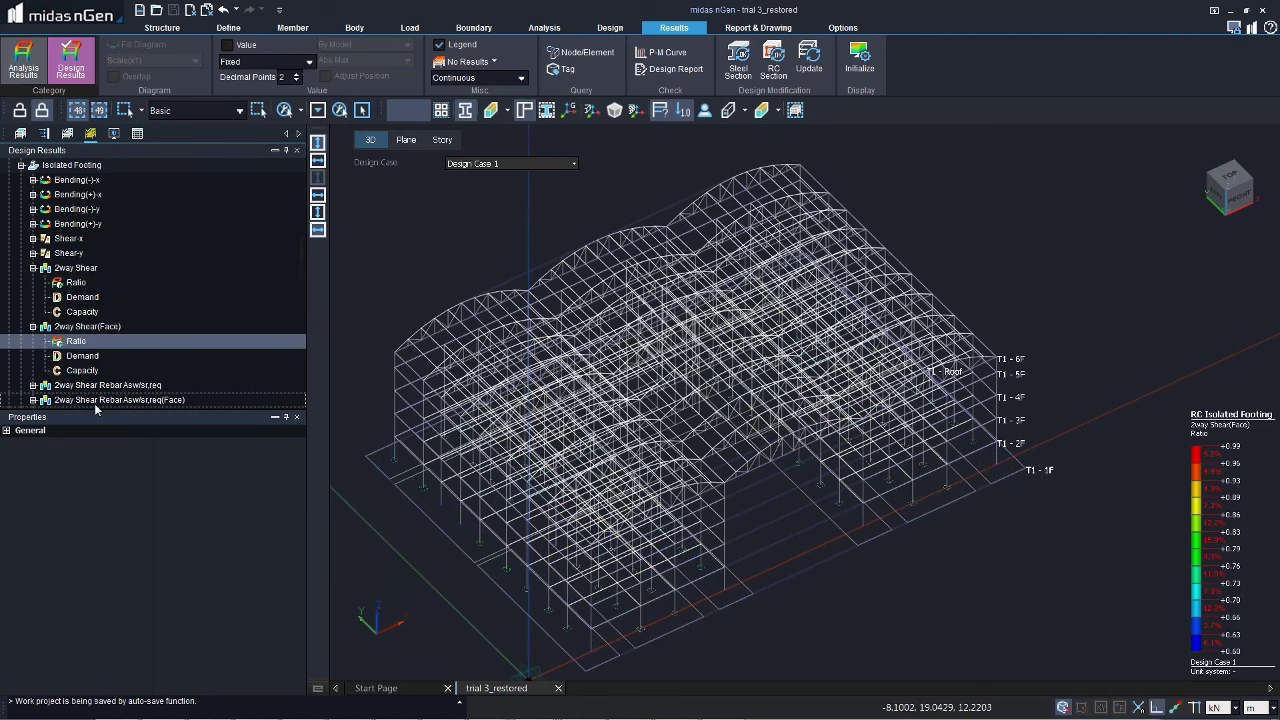
click(33, 239)
click(75, 253)
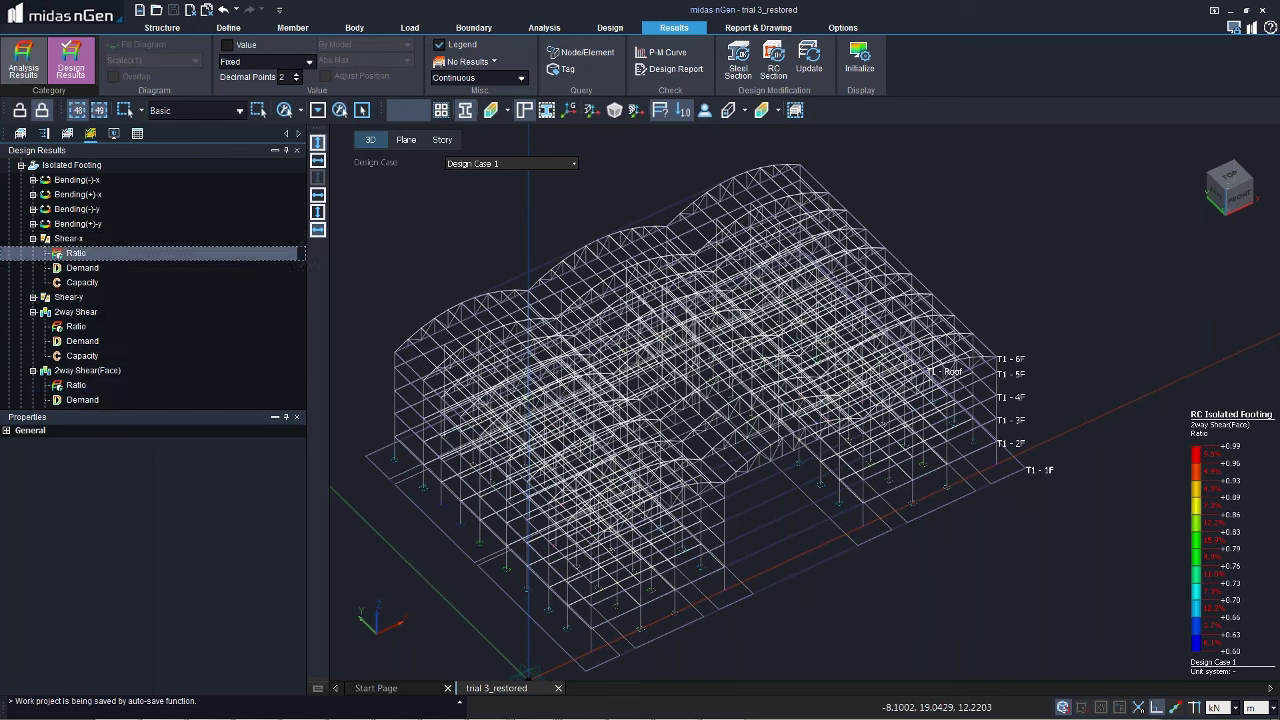
click(74, 314)
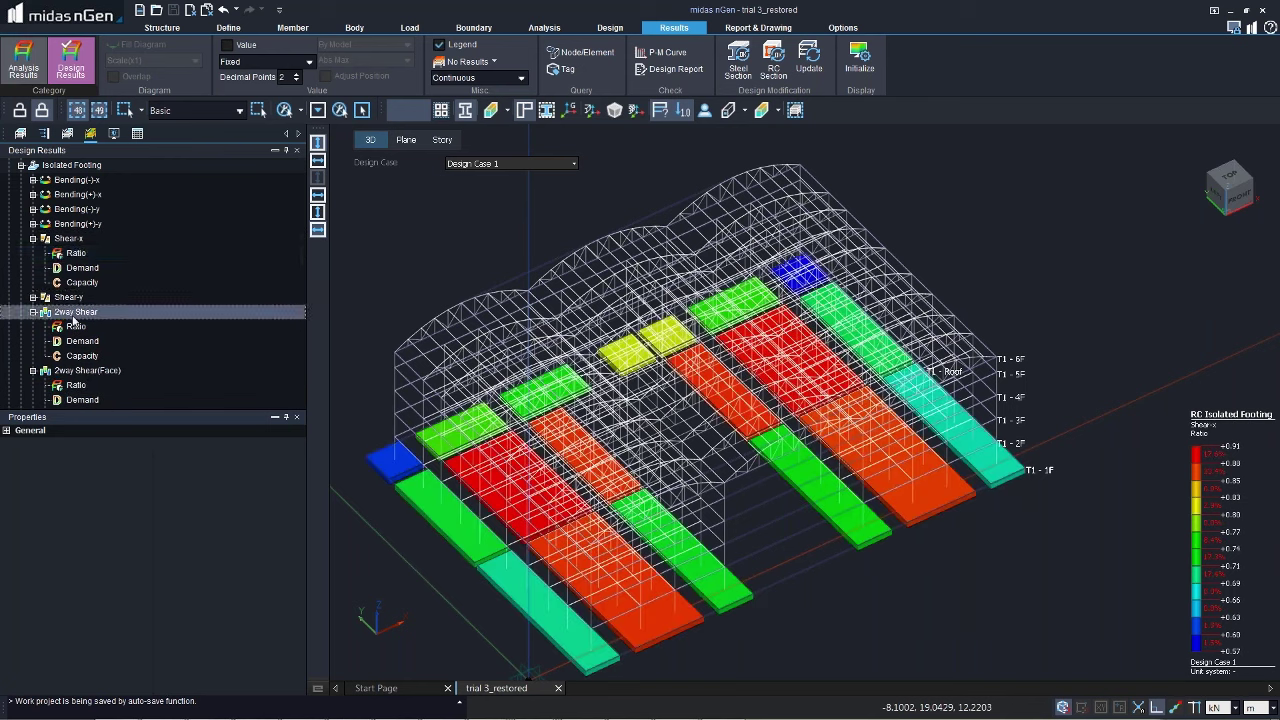
double_click(68, 298)
click(76, 313)
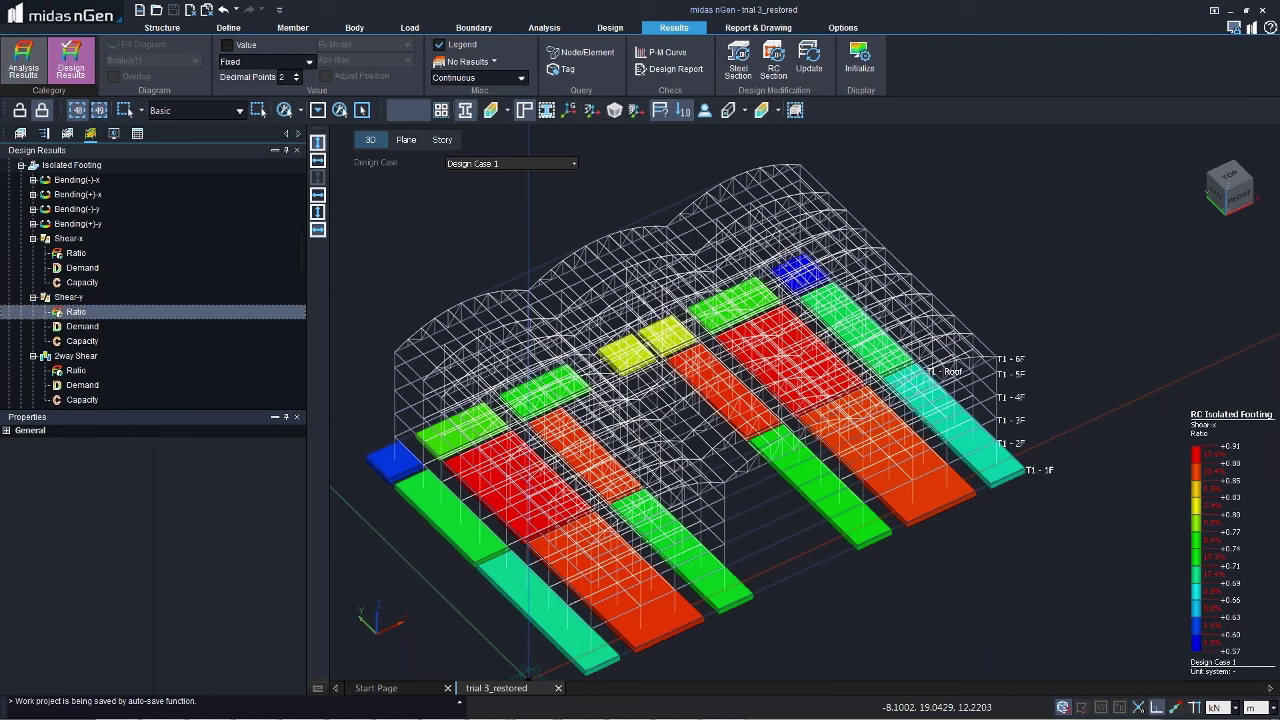
Step: Examine the remaining isolated footing design checks, from punching shear and bearing capacity through crack and main rebar results
scroll(112, 310, down, 4)
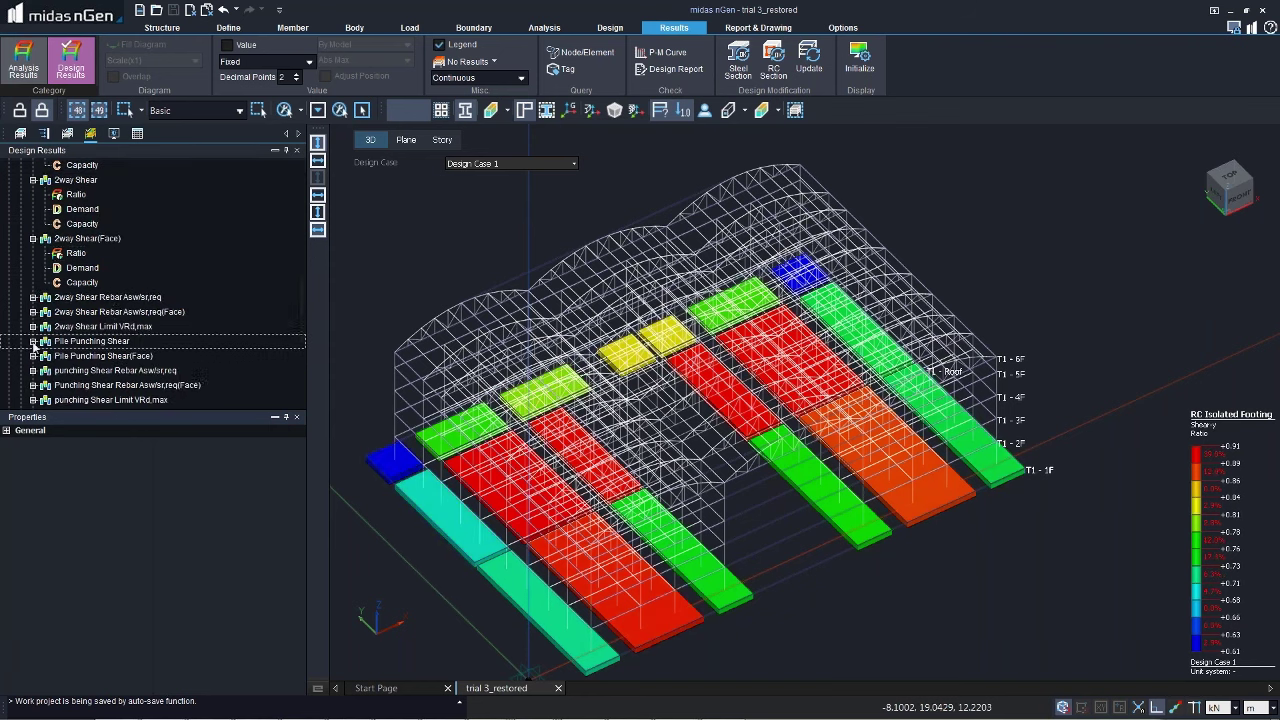
scroll(95, 306, up, 6)
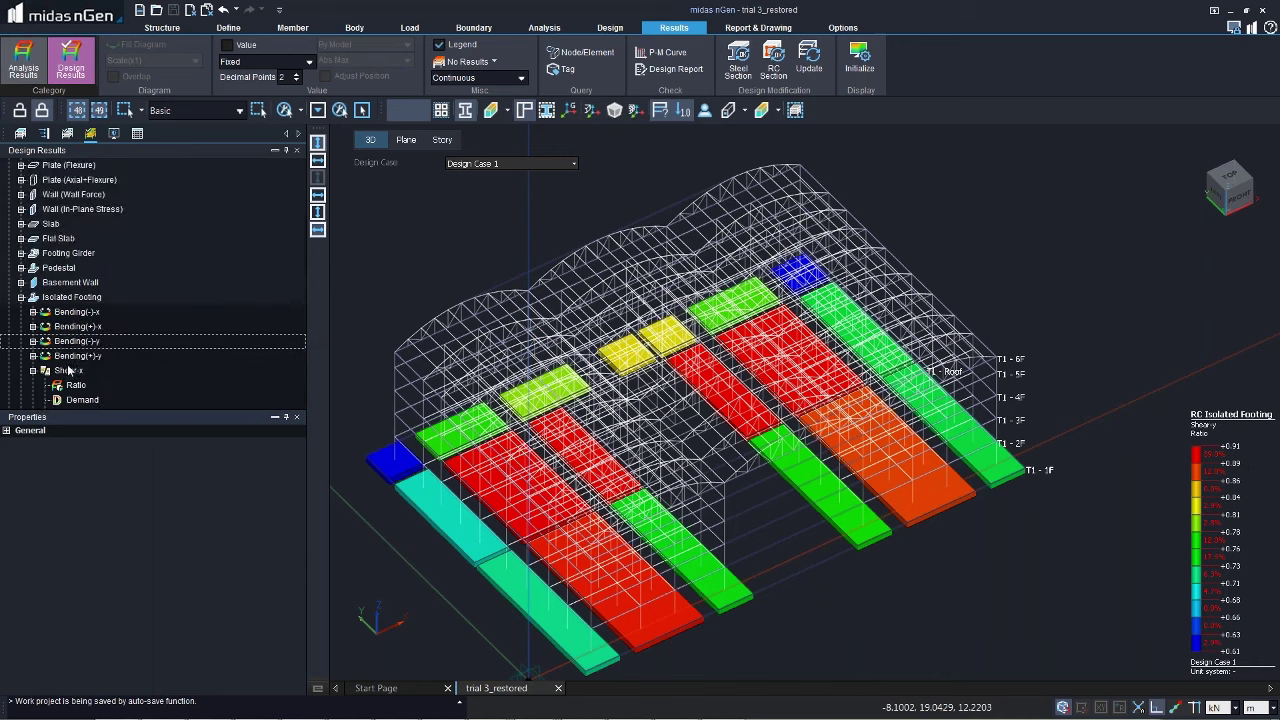
scroll(145, 286, down, 6)
scroll(144, 283, down, 5)
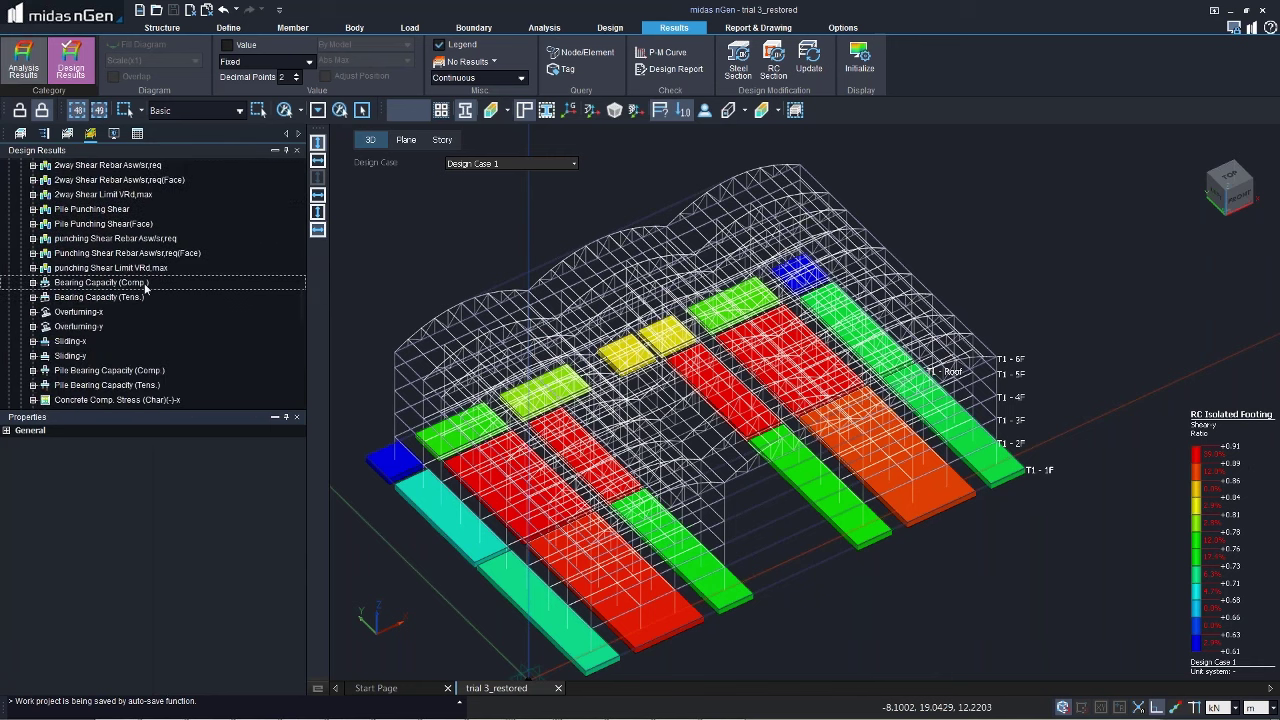
scroll(149, 328, down, 2)
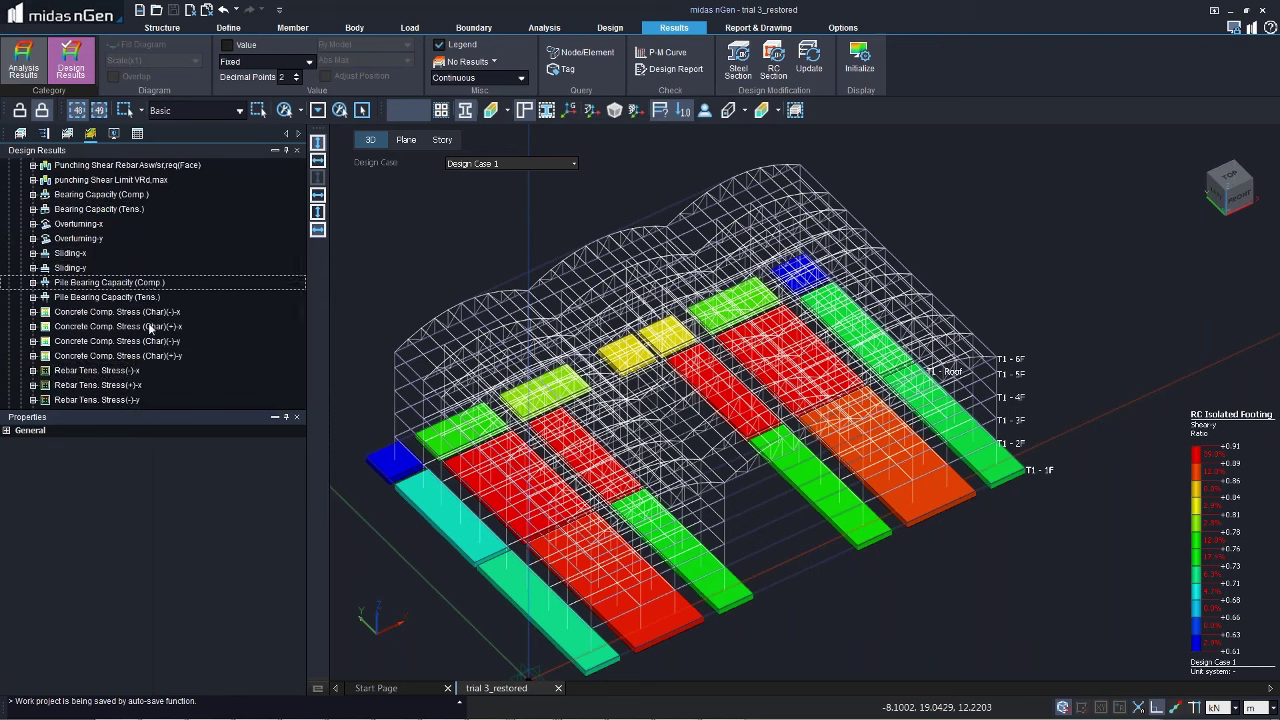
scroll(131, 356, down, 4)
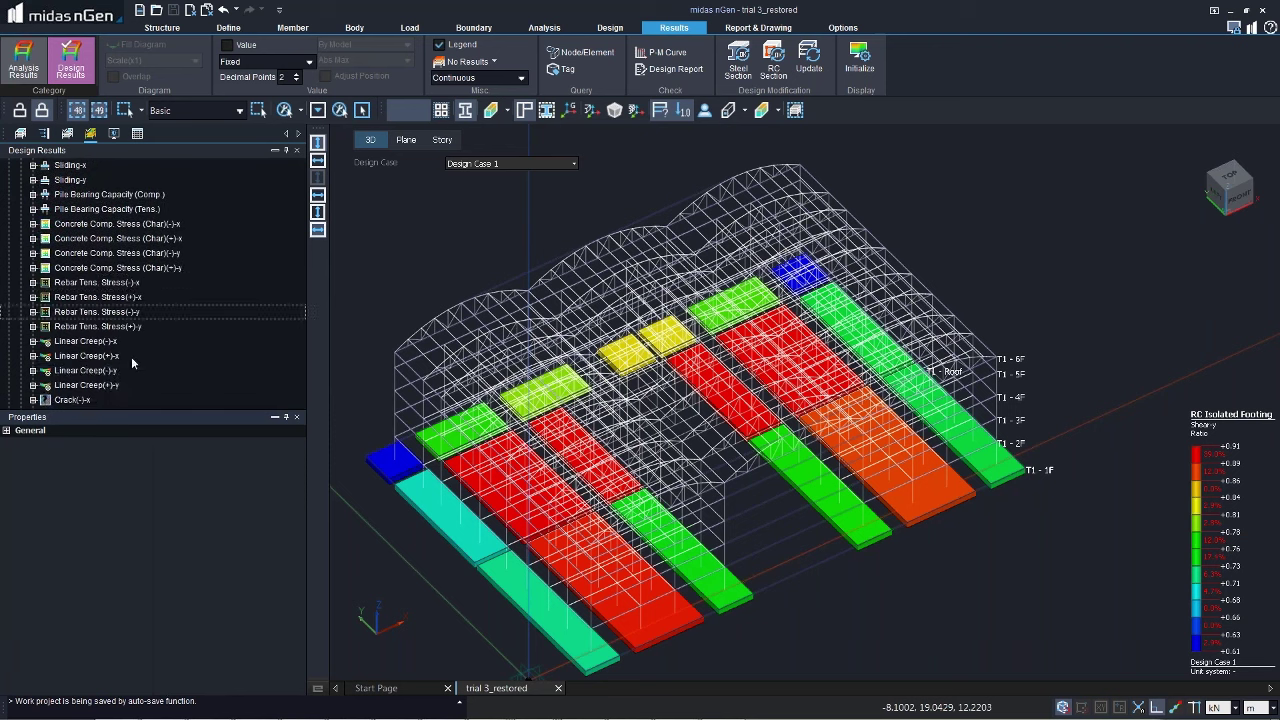
scroll(125, 398, down, 3)
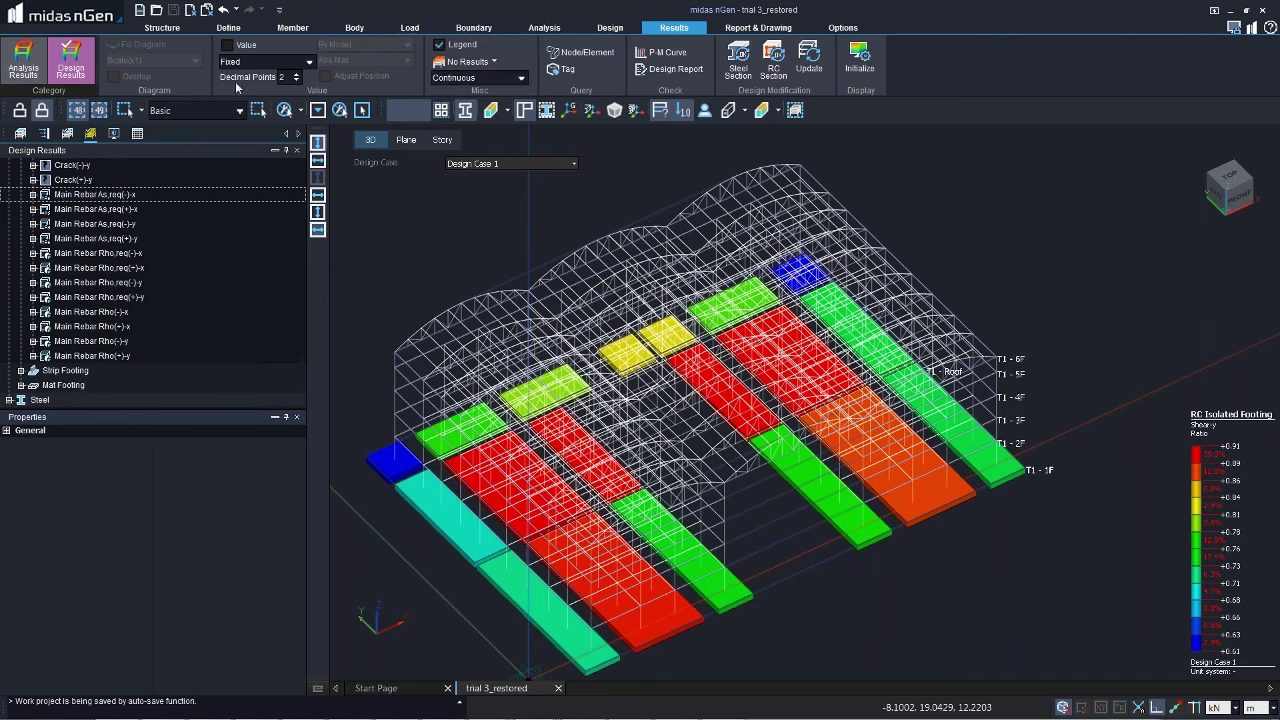
Step: Clear the result contours and start a Detail type member design report for Design Case 1, selecting by member
click(812, 72)
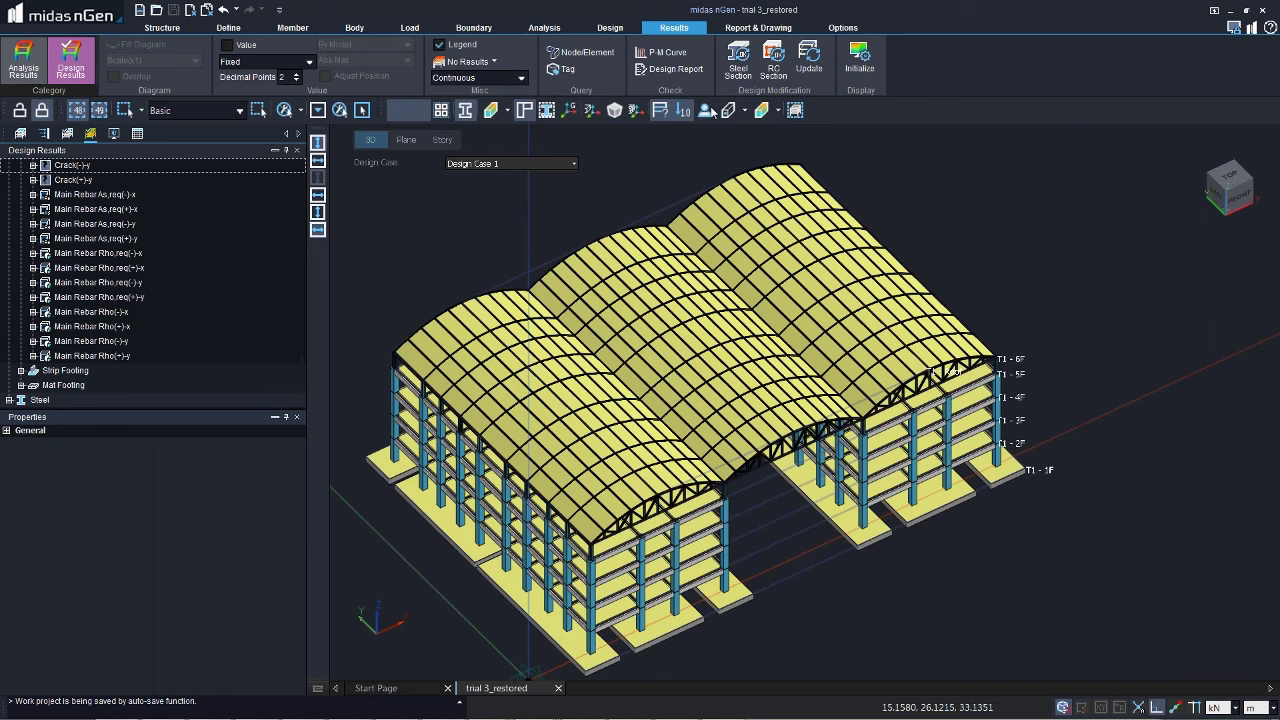
click(668, 70)
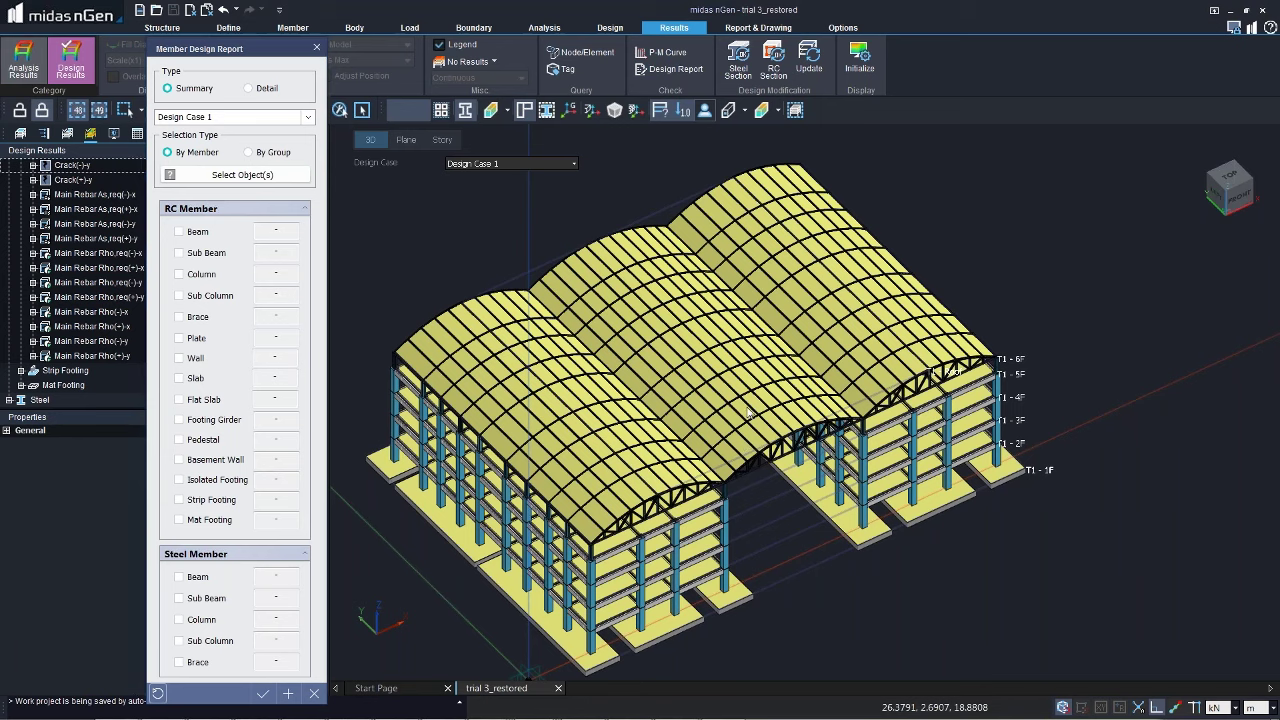
key(ctrl+f)
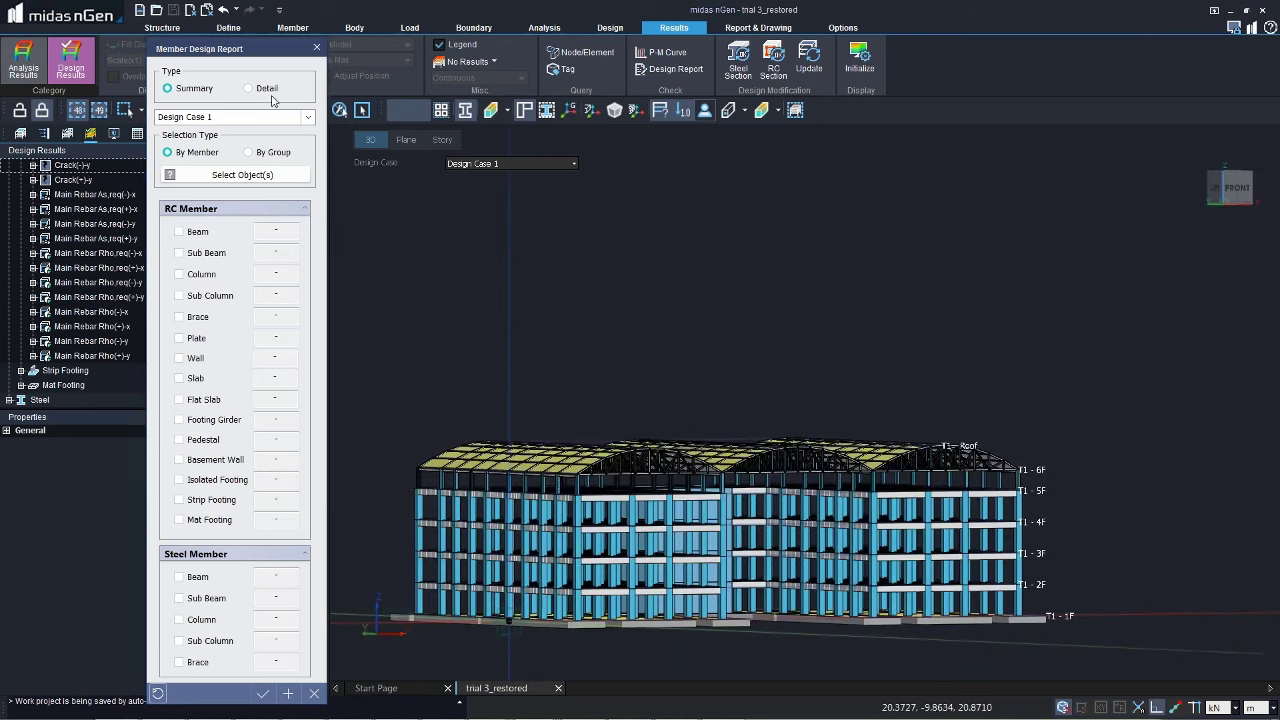
click(250, 88)
scroll(581, 461, up, 2)
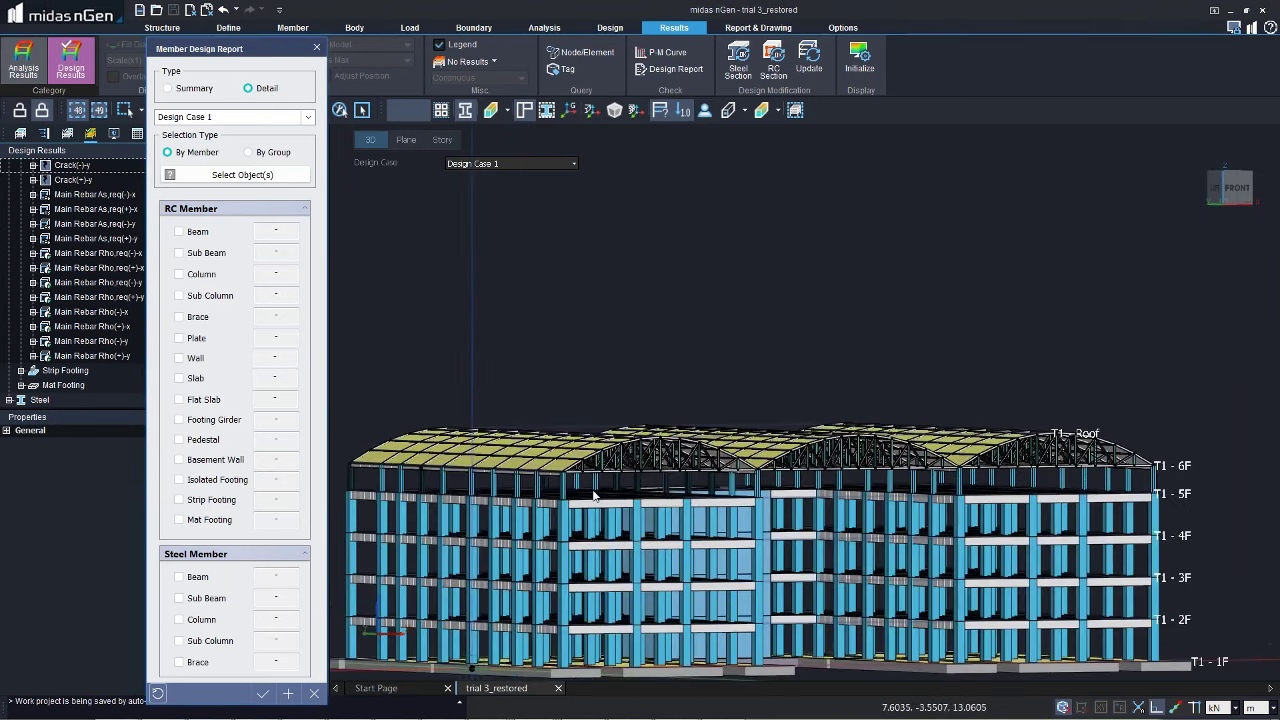
scroll(604, 482, up, 4)
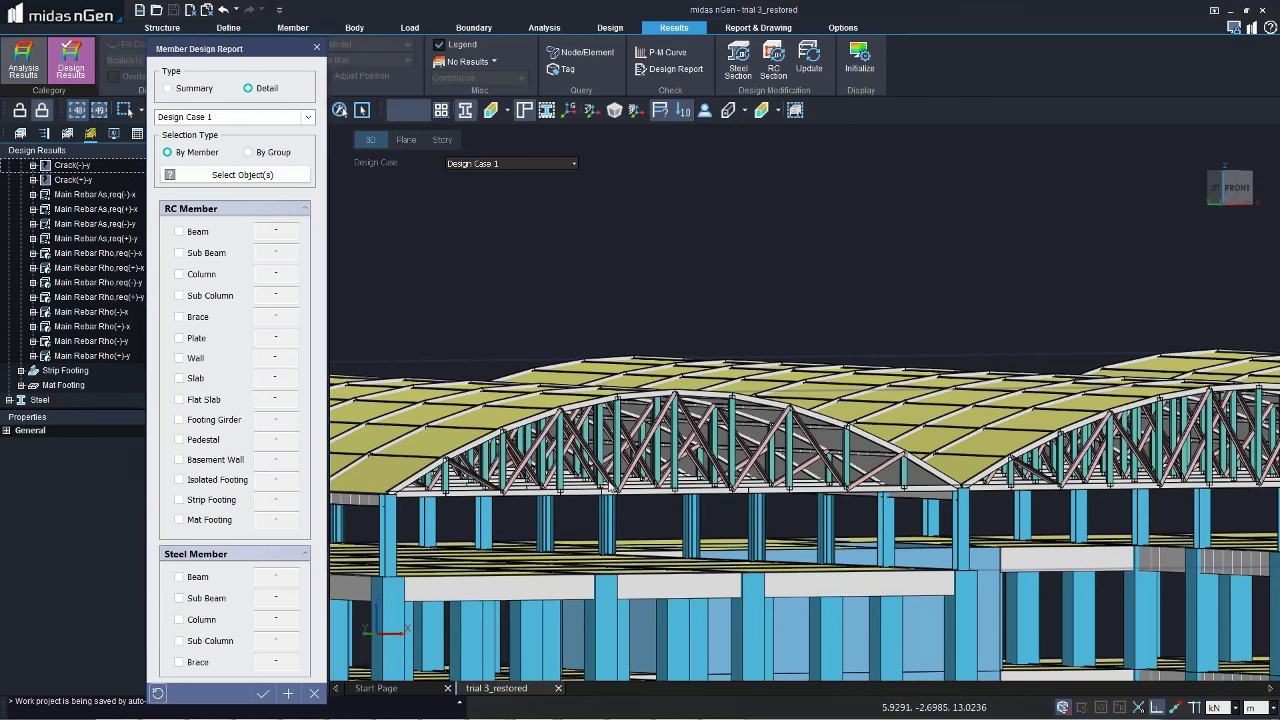
Step: Select a steel column, an RC column, an RC beam, a steel truss beam and a steel brace for the design report
click(389, 542)
middle_drag(660, 487, 508, 581)
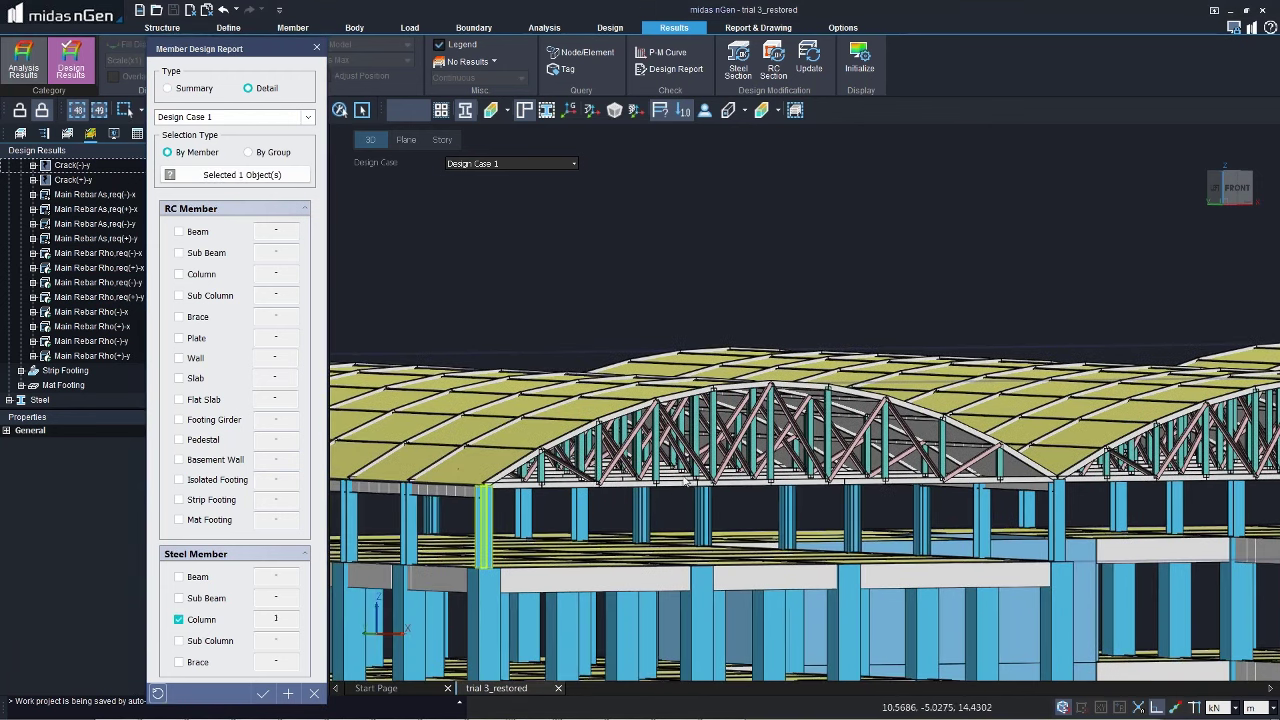
click(485, 600)
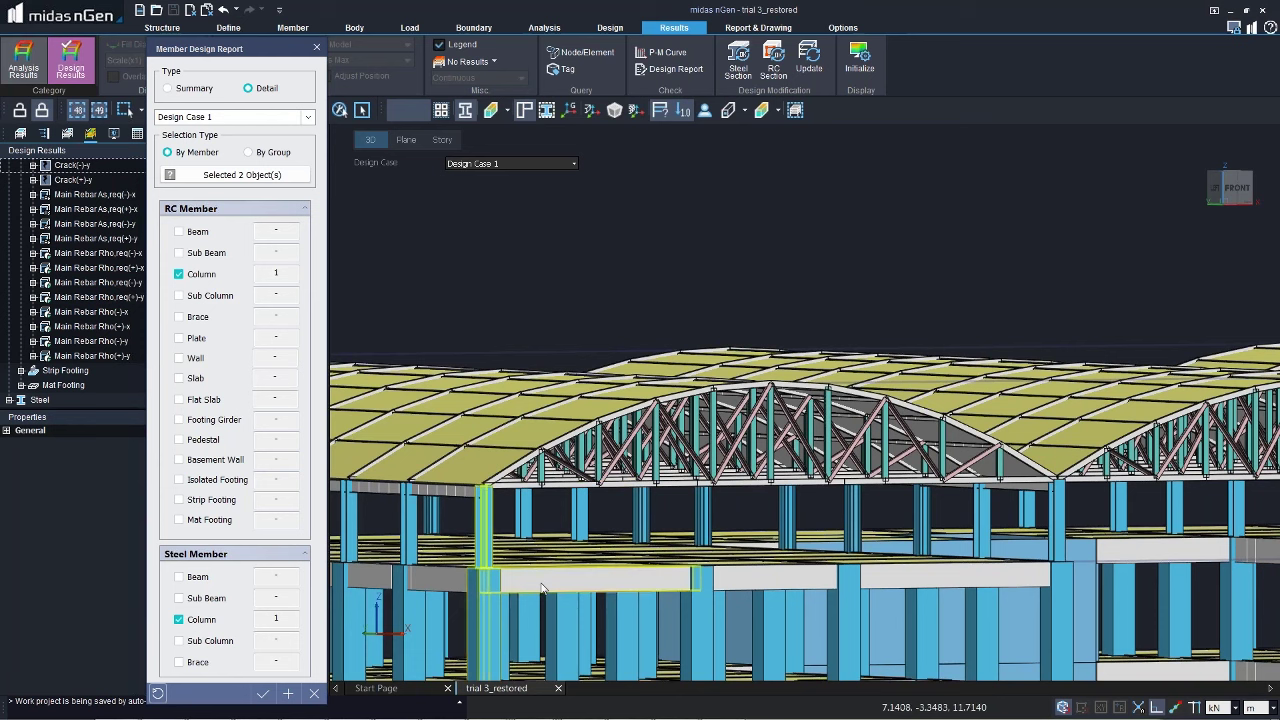
click(541, 587)
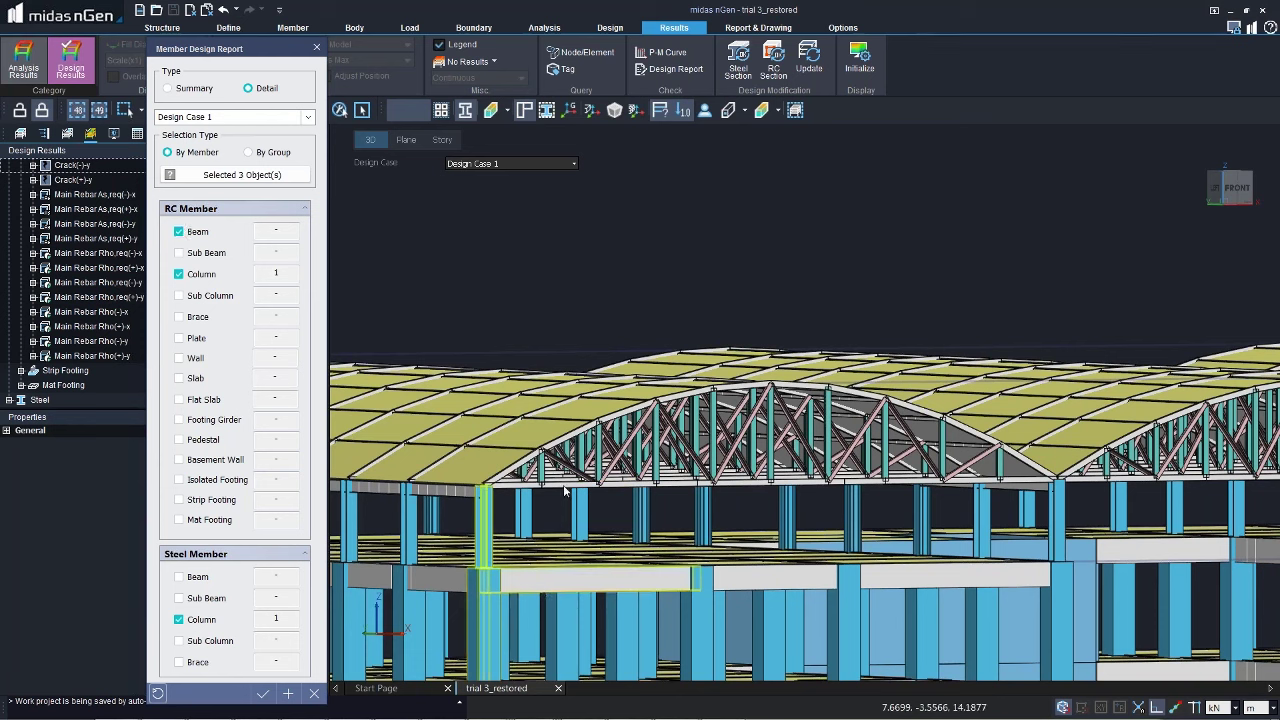
click(566, 488)
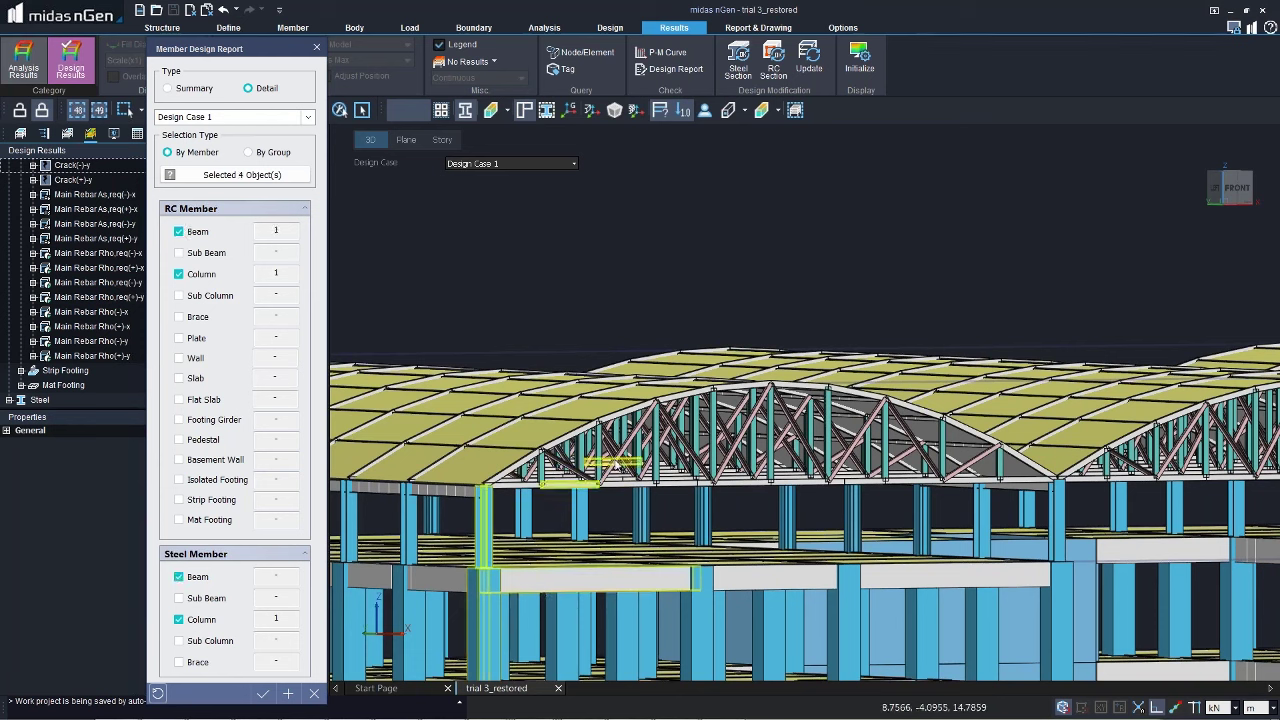
click(614, 460)
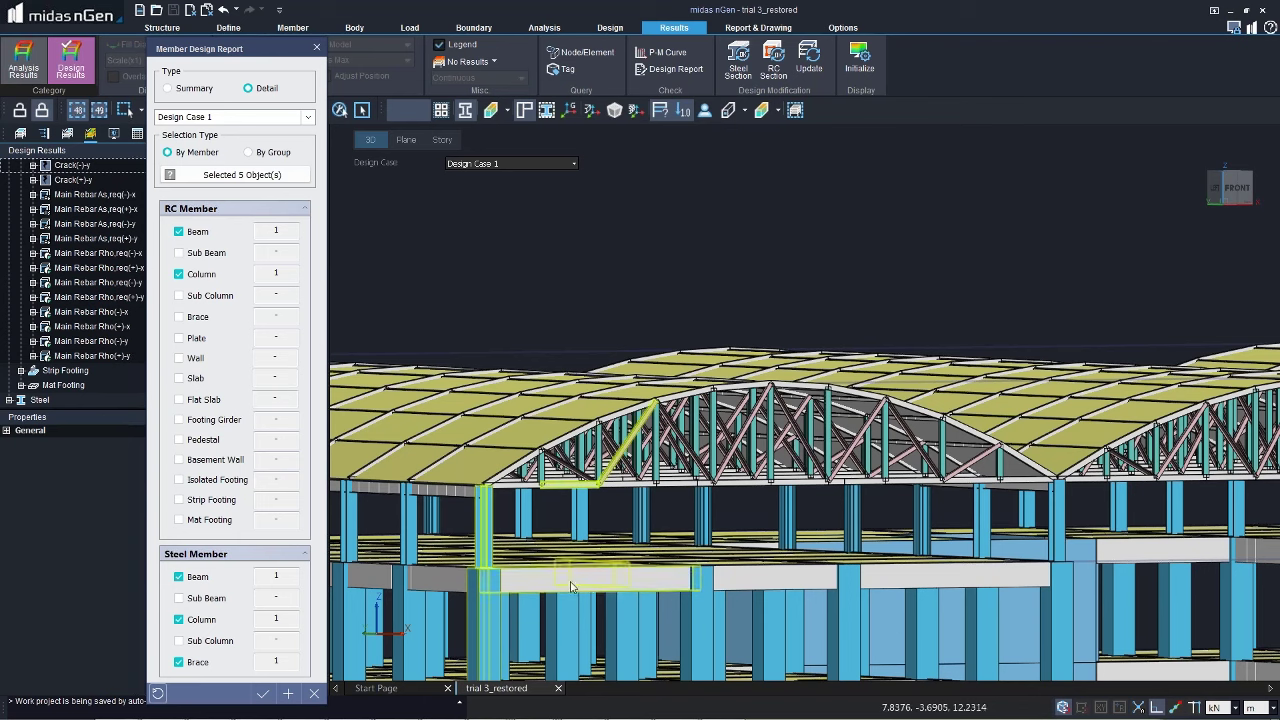
Step: Add a slab, an isolated footing and a mat footing to the report selection and generate the detailed member design report
middle_drag(560, 567, 571, 531)
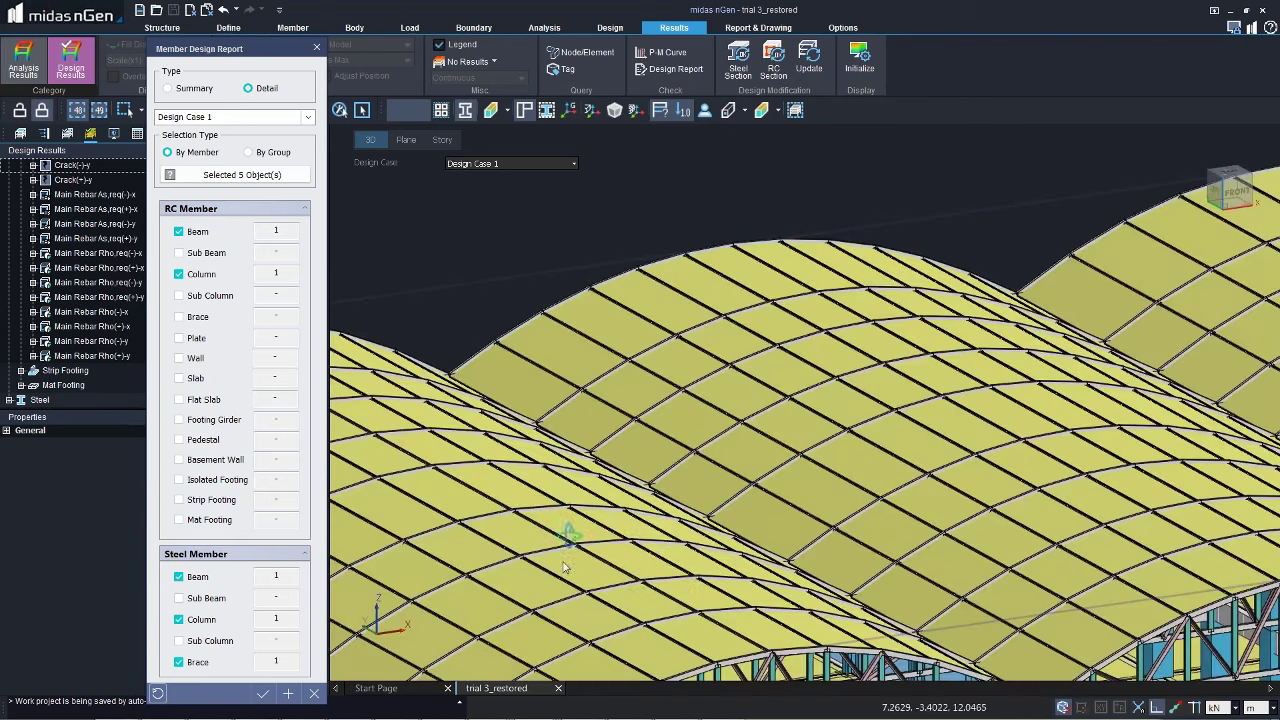
scroll(556, 251, down, 2)
middle_drag(553, 218, 541, 585)
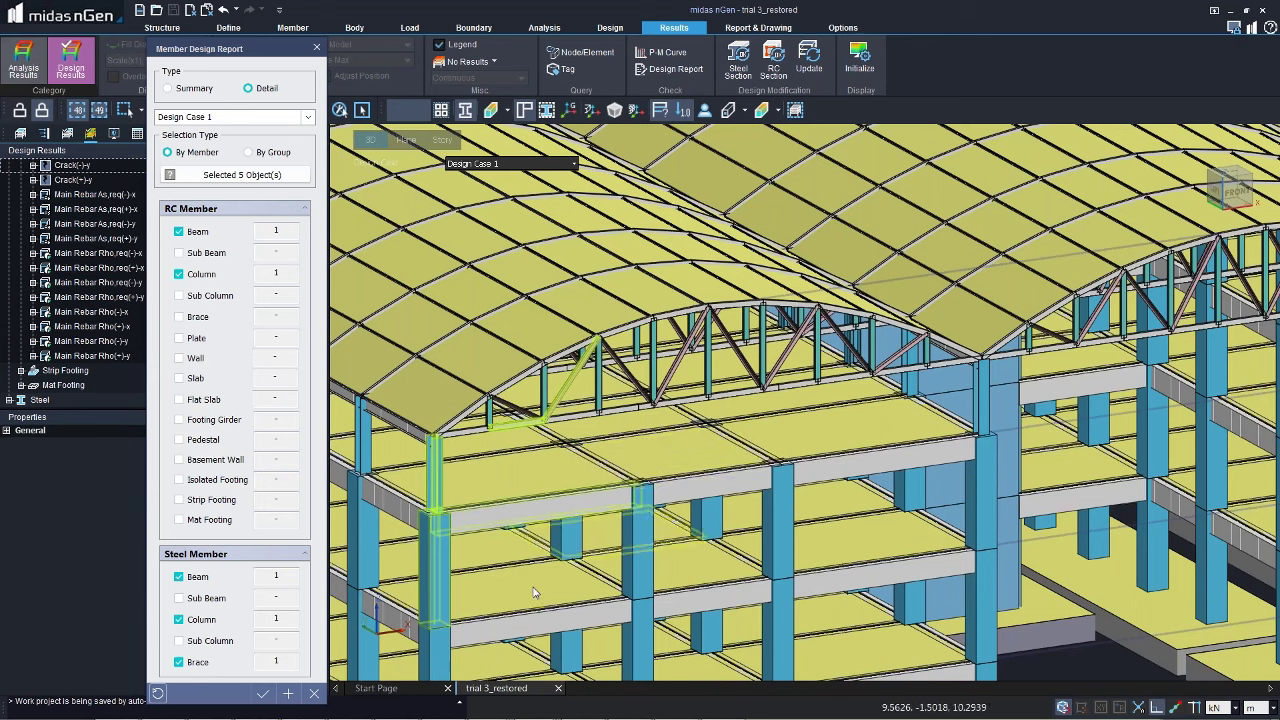
click(534, 589)
middle_drag(534, 589, 588, 256)
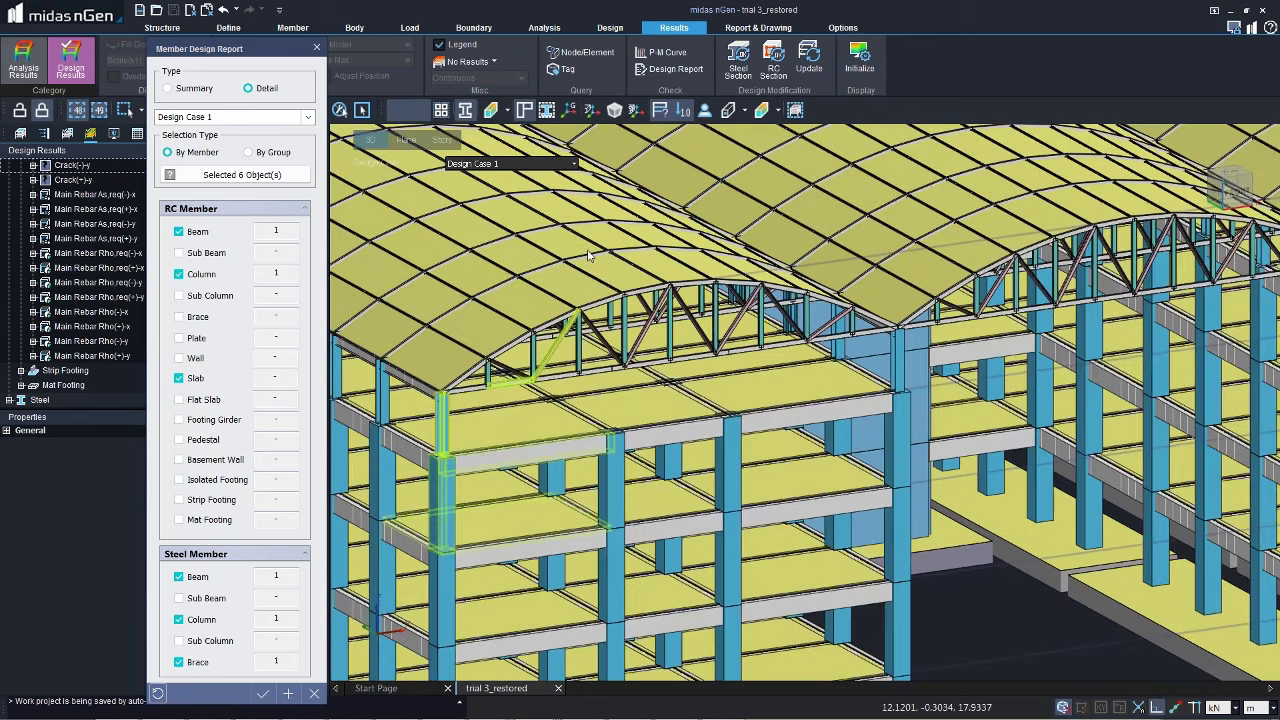
scroll(588, 256, down, 3)
click(755, 530)
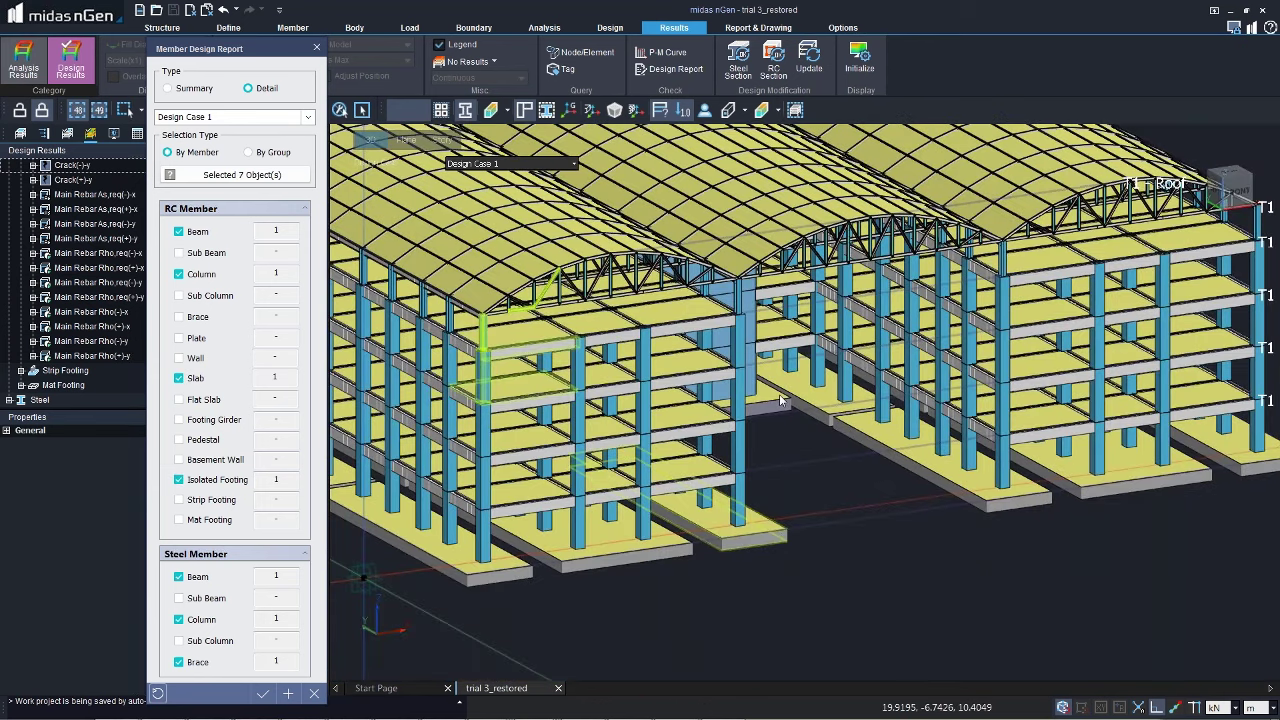
click(781, 400)
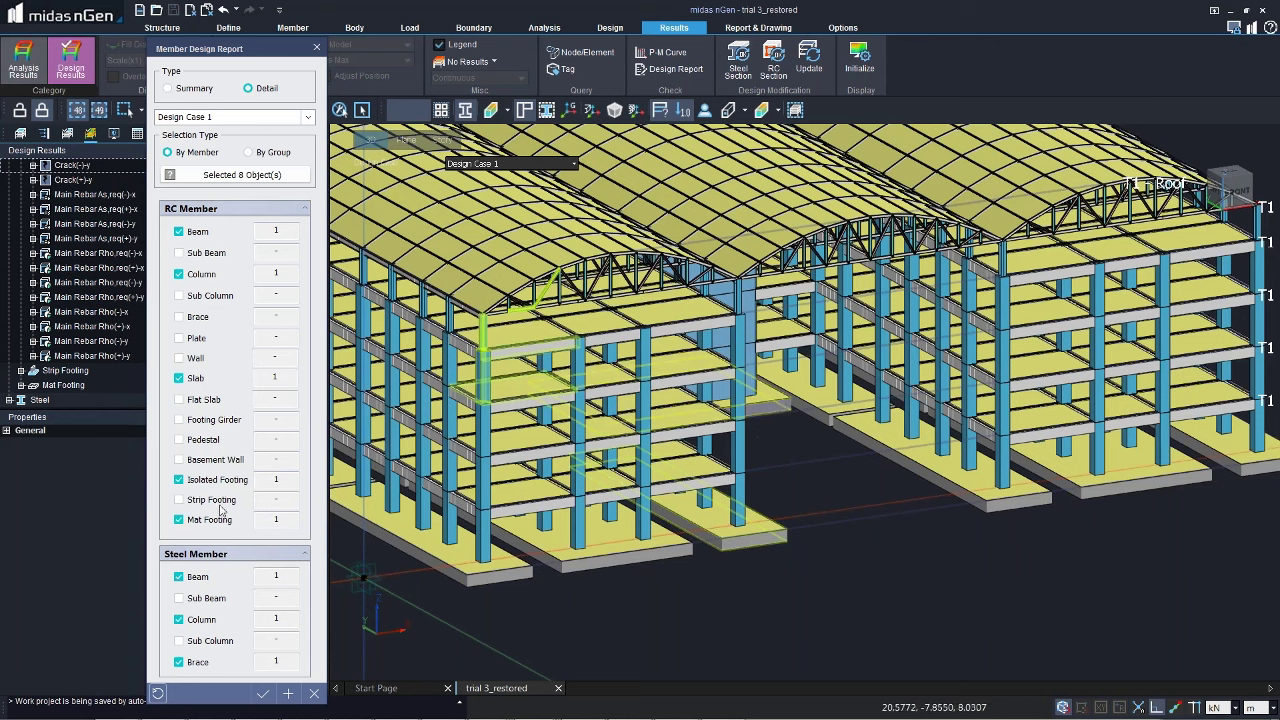
click(260, 695)
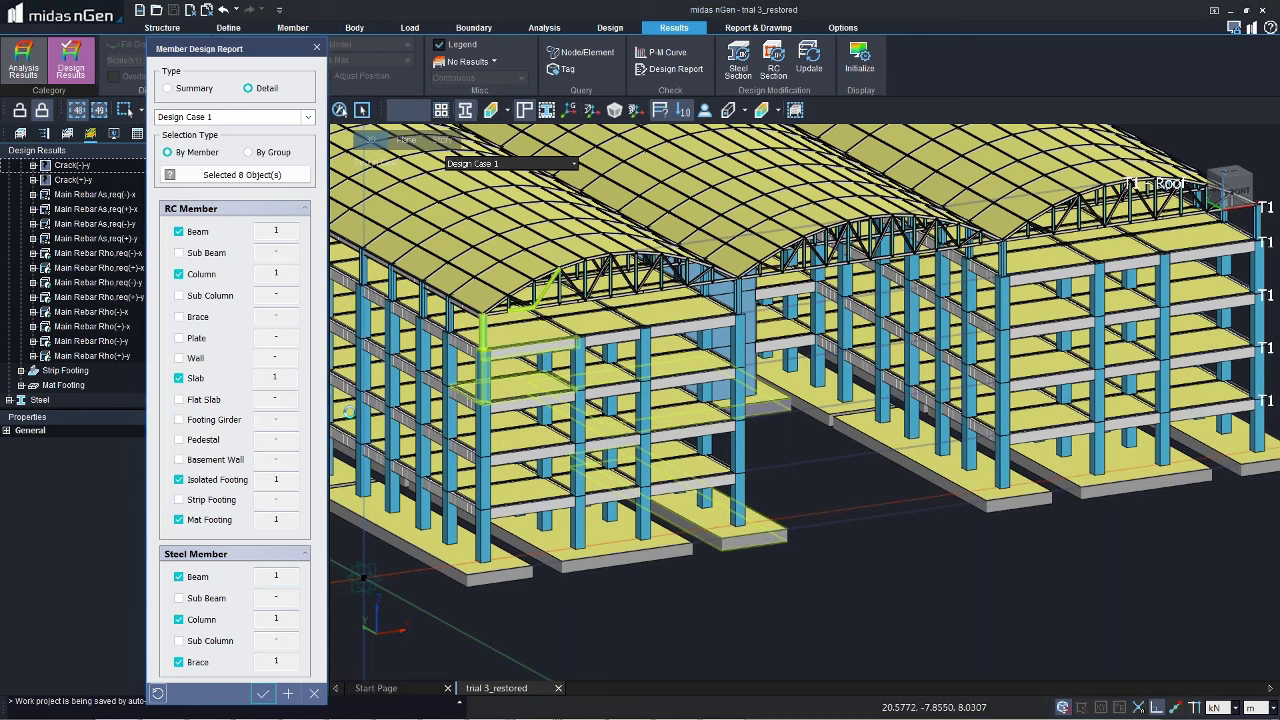
mouse_move(520, 708)
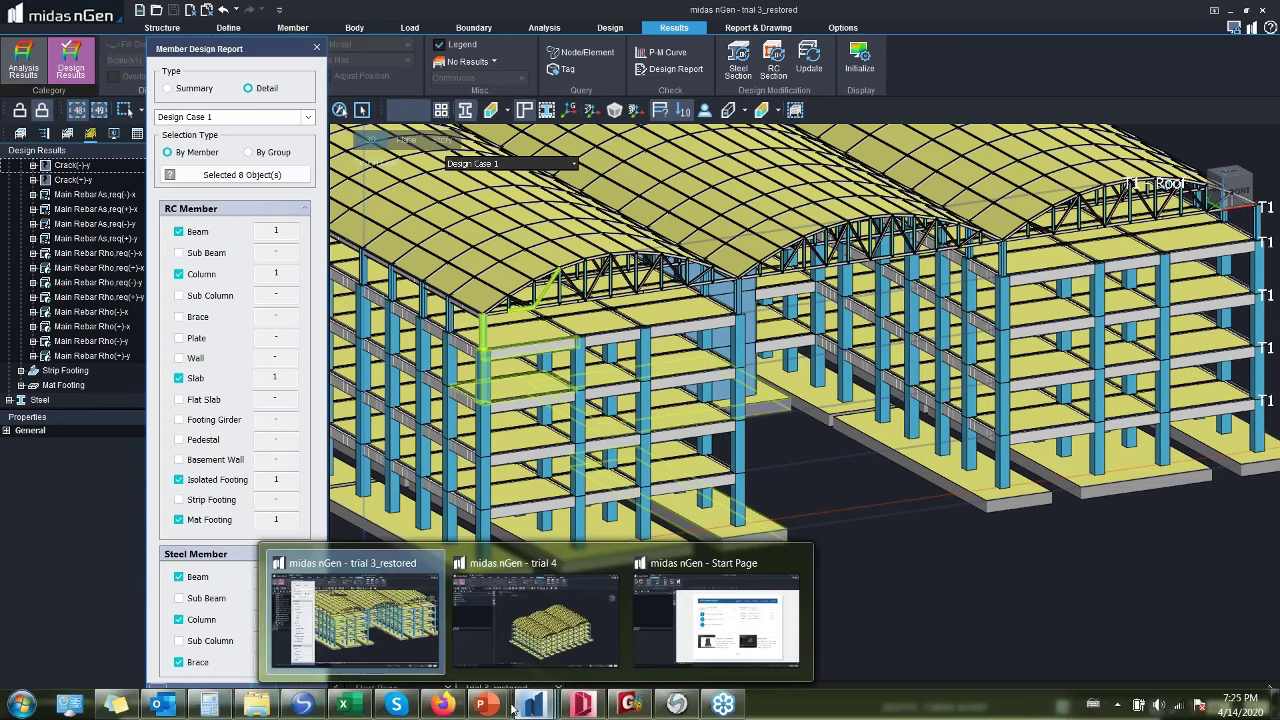
click(489, 650)
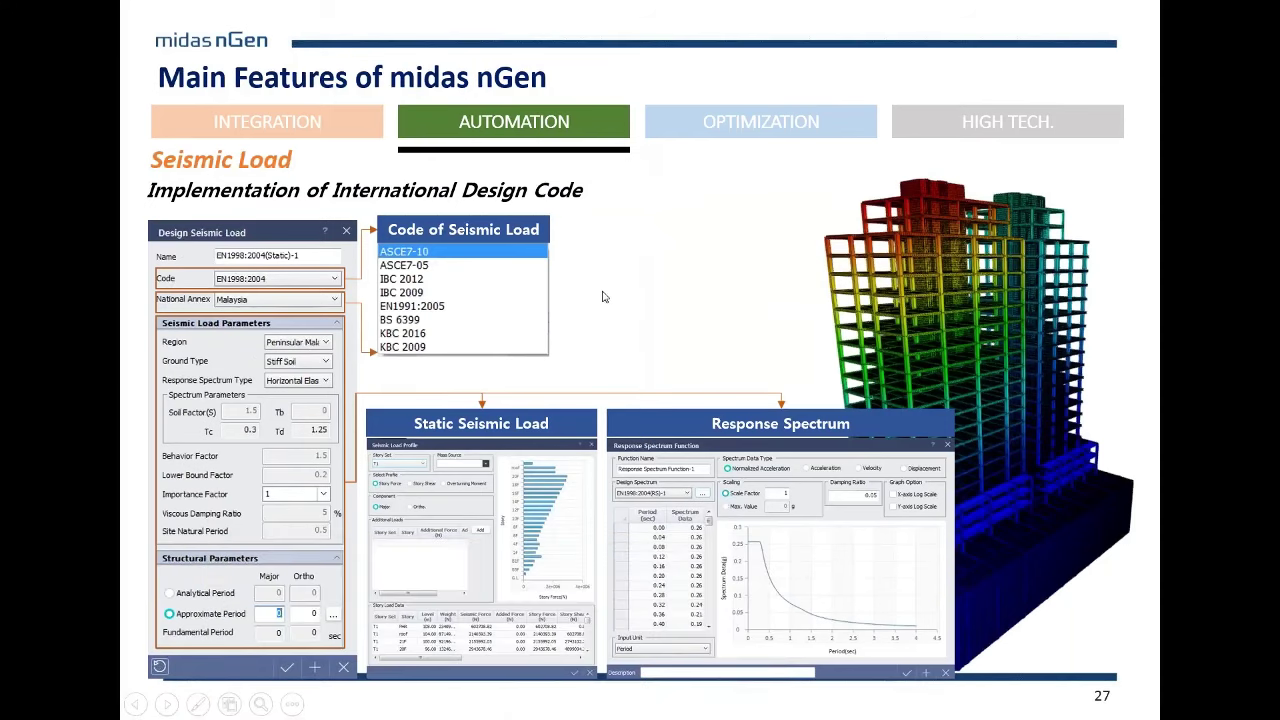
click(602, 296)
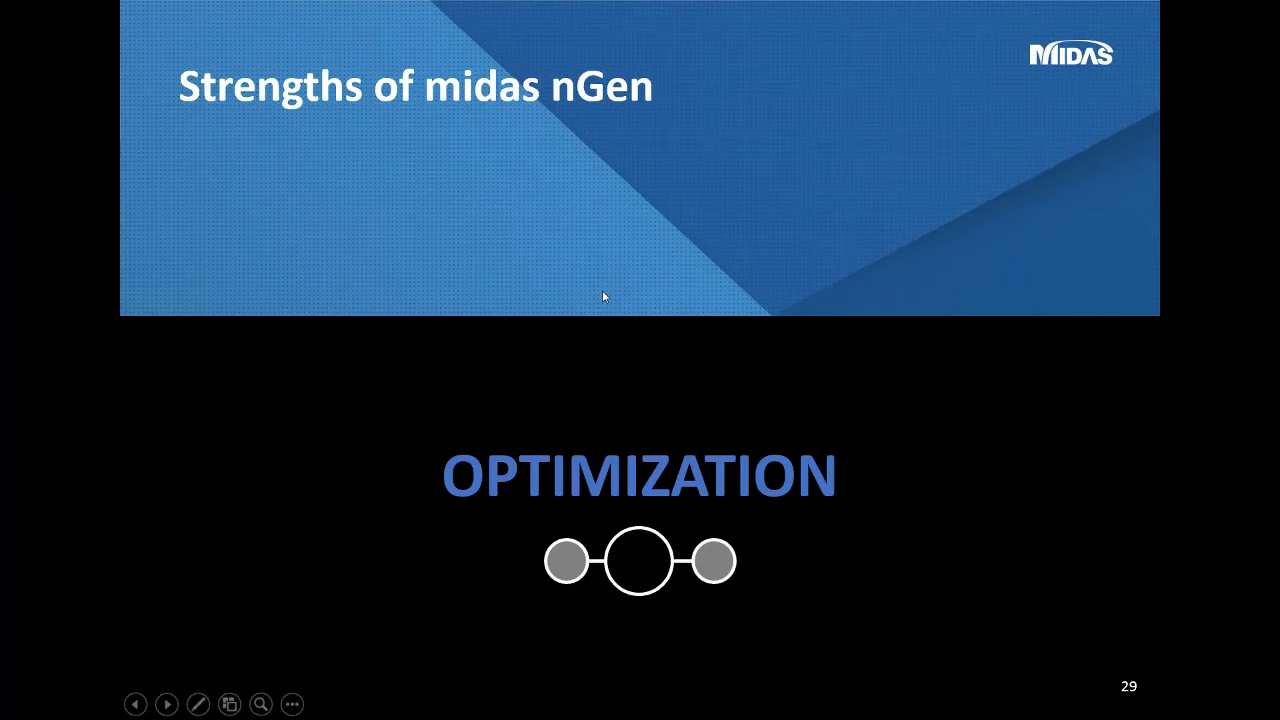
click(602, 296)
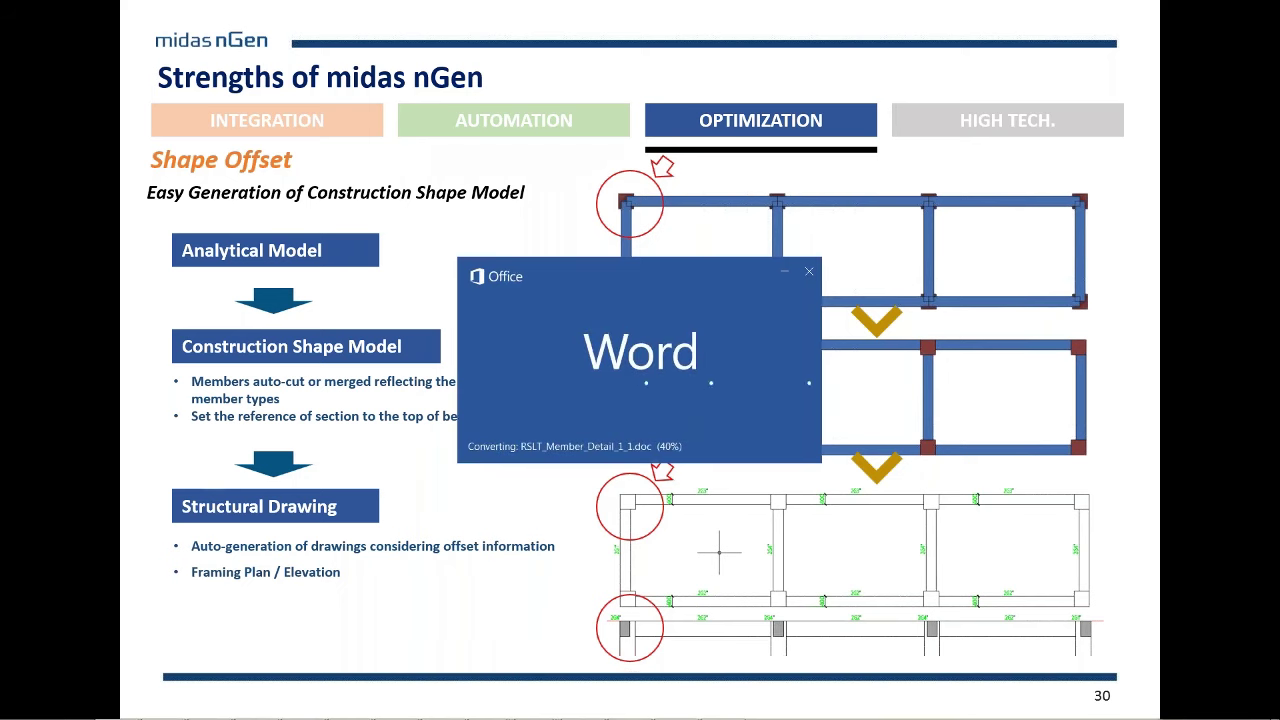
click(181, 462)
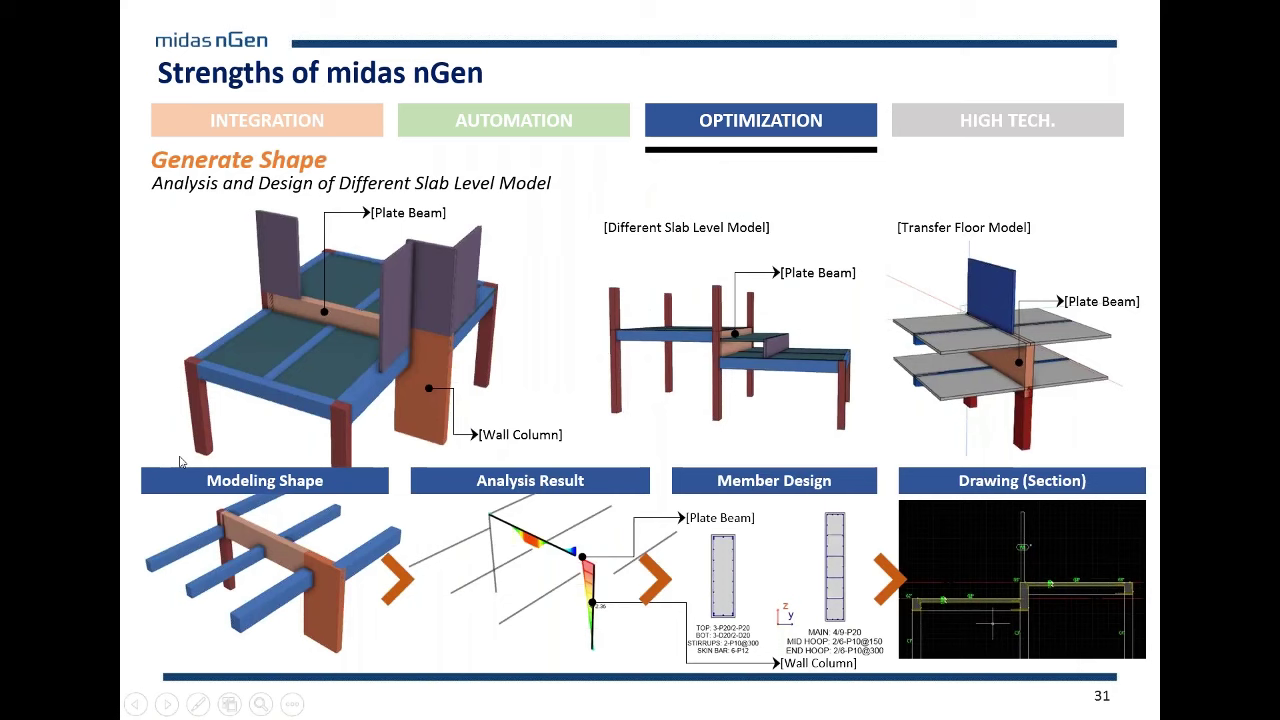
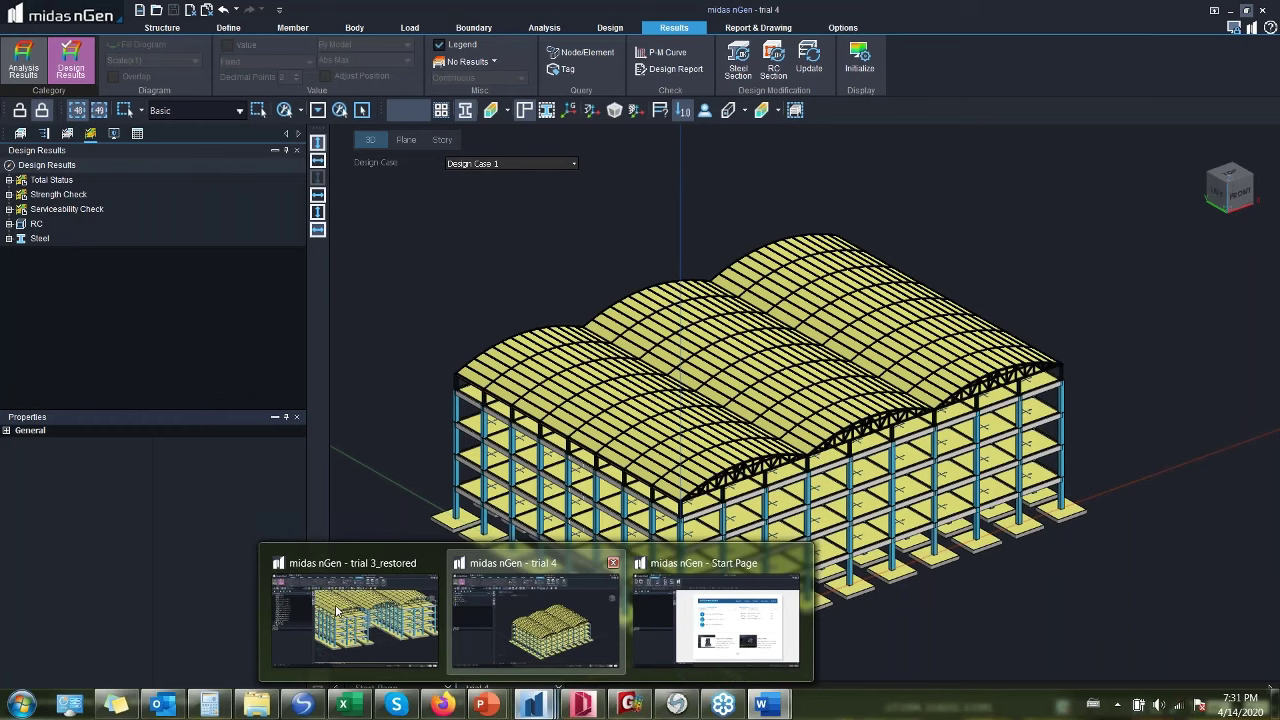
Step: Switch to the trial 3_restored model and generate its drawing data for midas Drawing
mouse_move(337, 611)
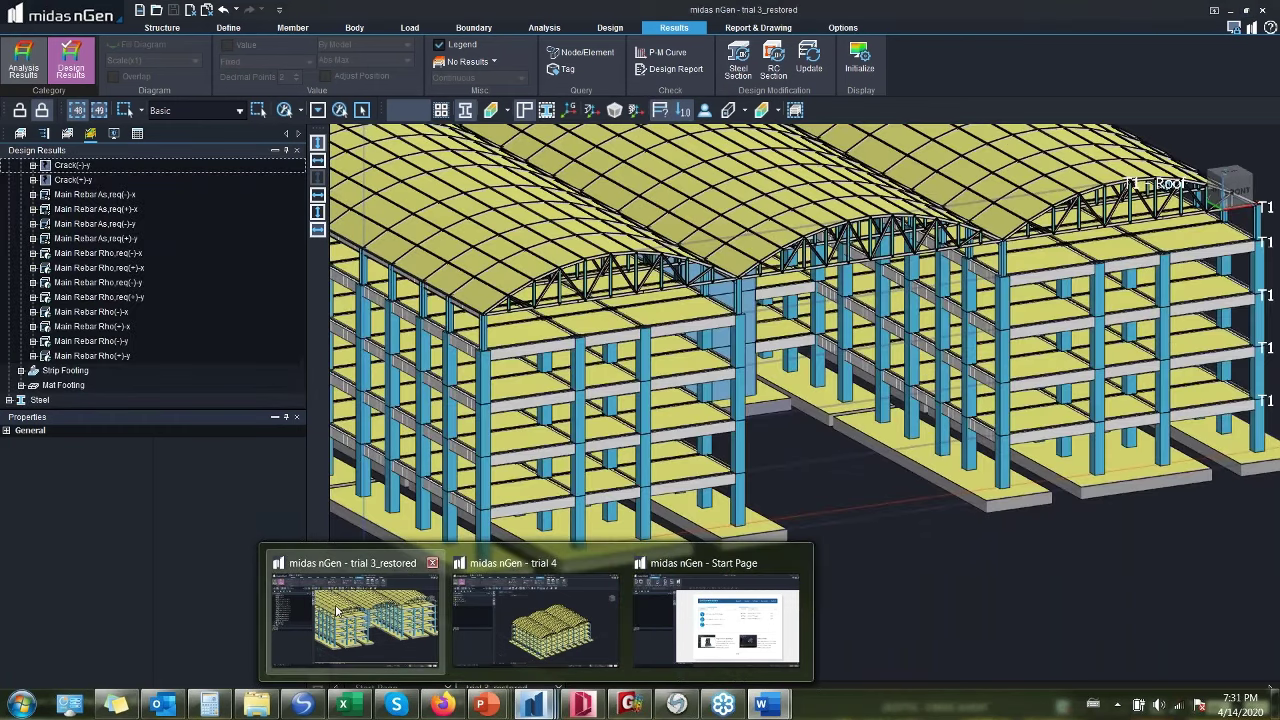
click(337, 611)
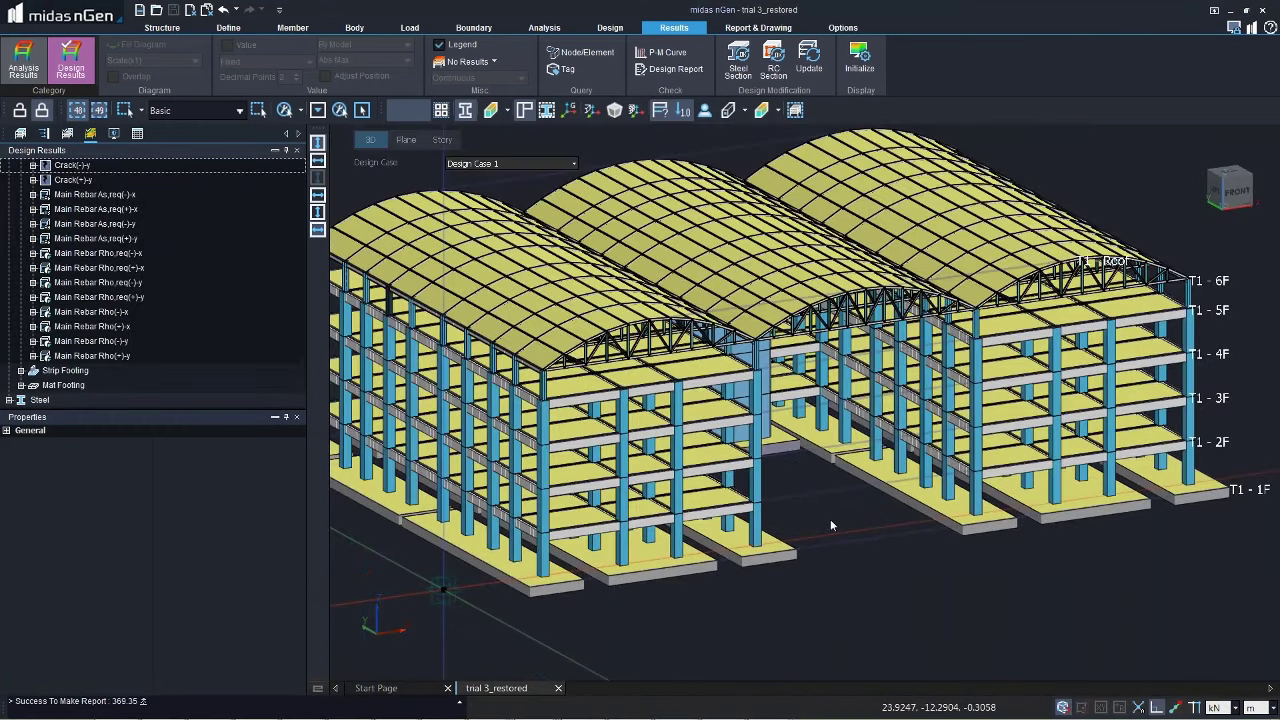
click(758, 27)
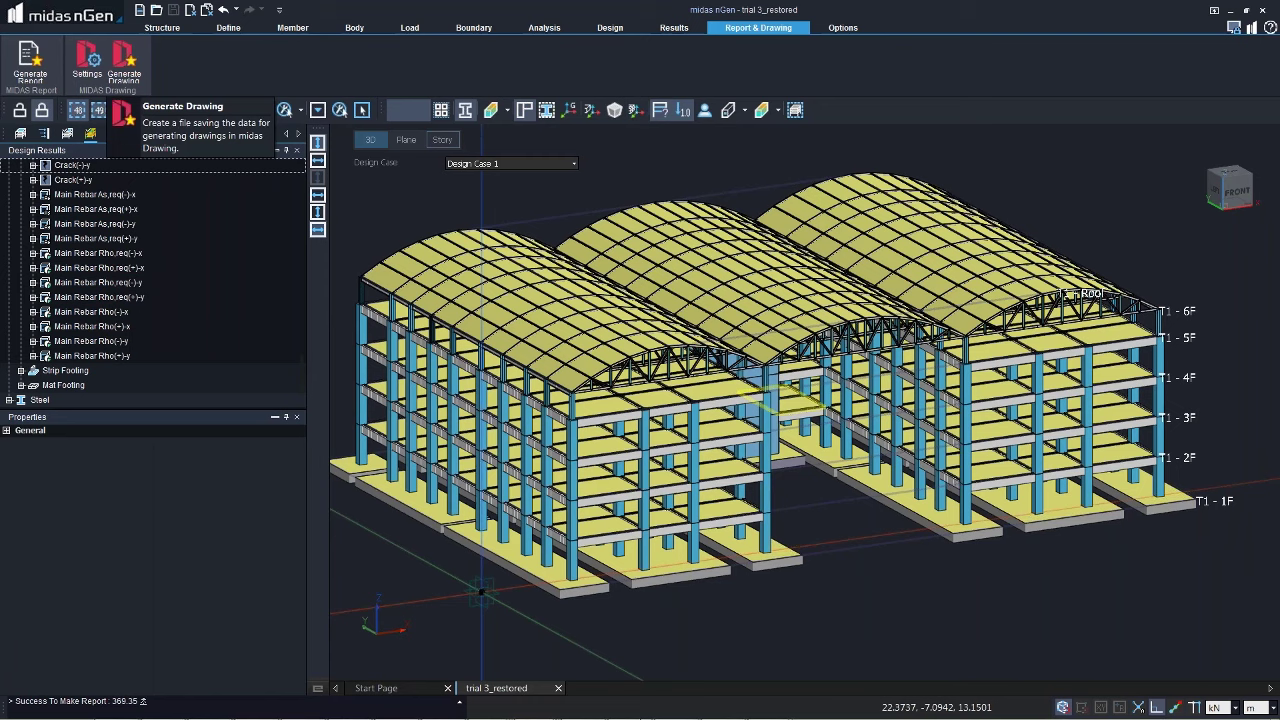
click(124, 62)
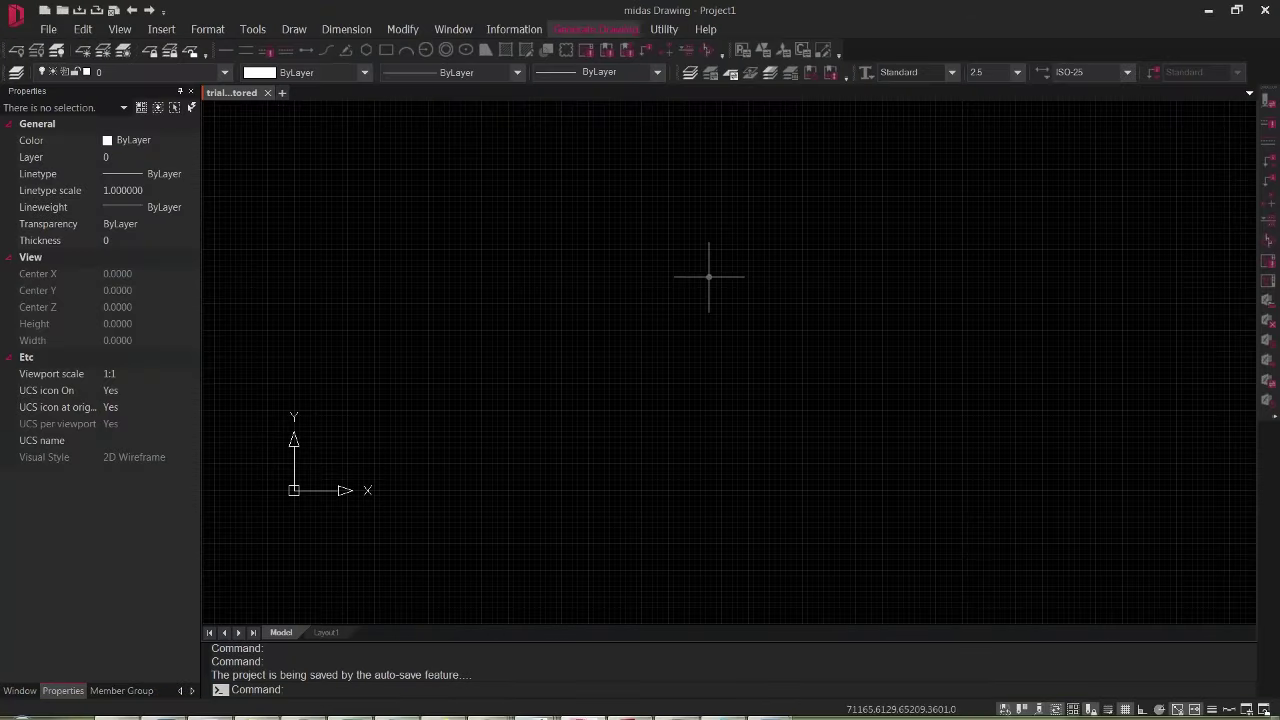
Step: Generate the Foundation Plan (EL.0.00) structural plan from Drawing Set-1 and place it at the origin
click(577, 29)
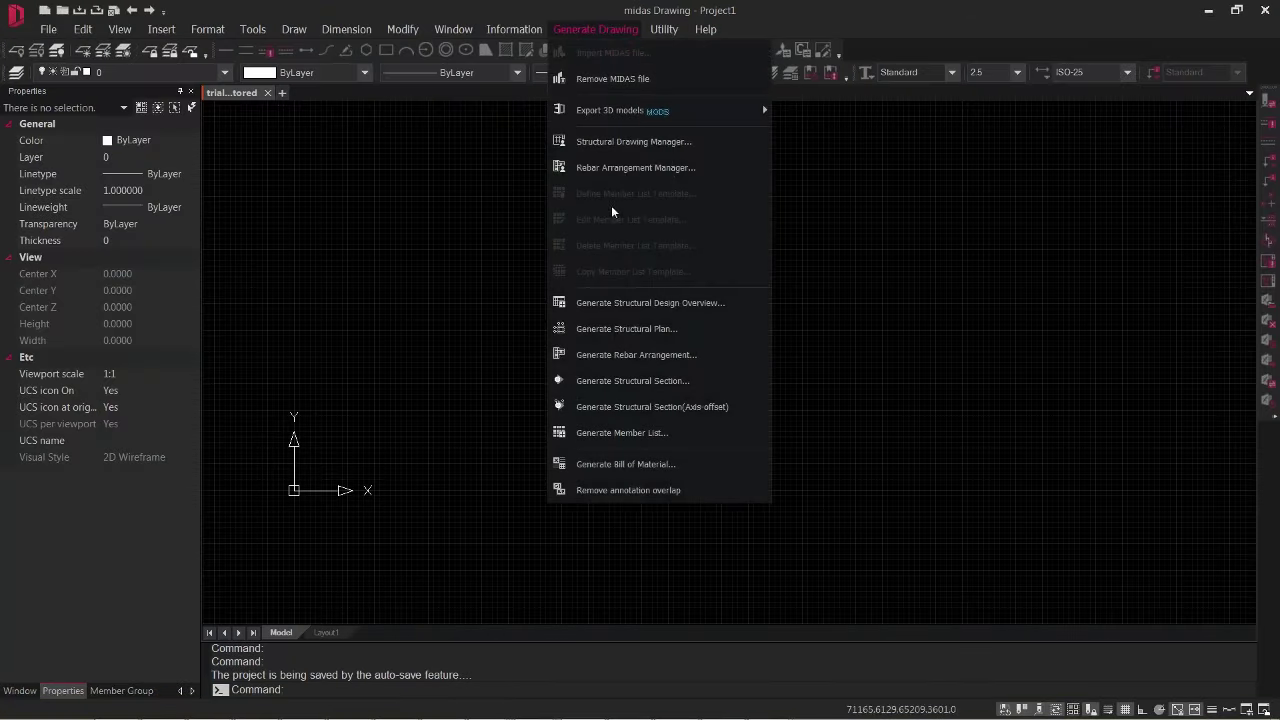
click(613, 336)
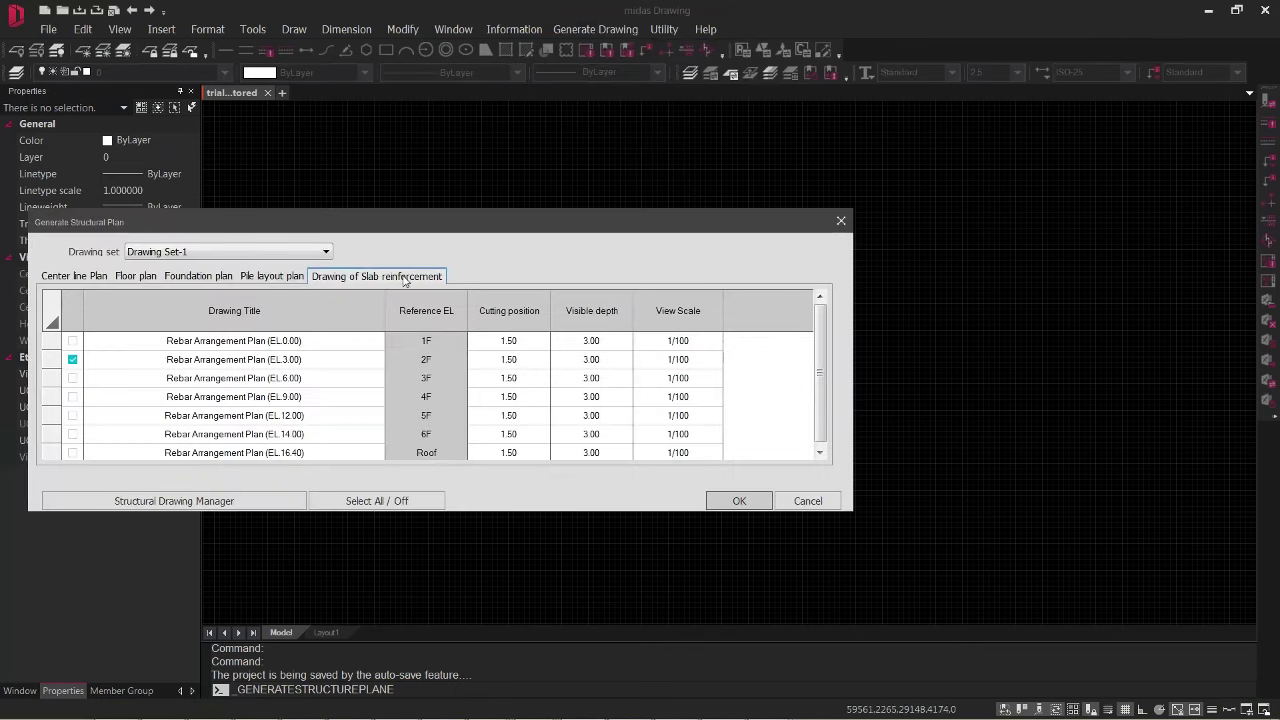
click(193, 279)
click(739, 501)
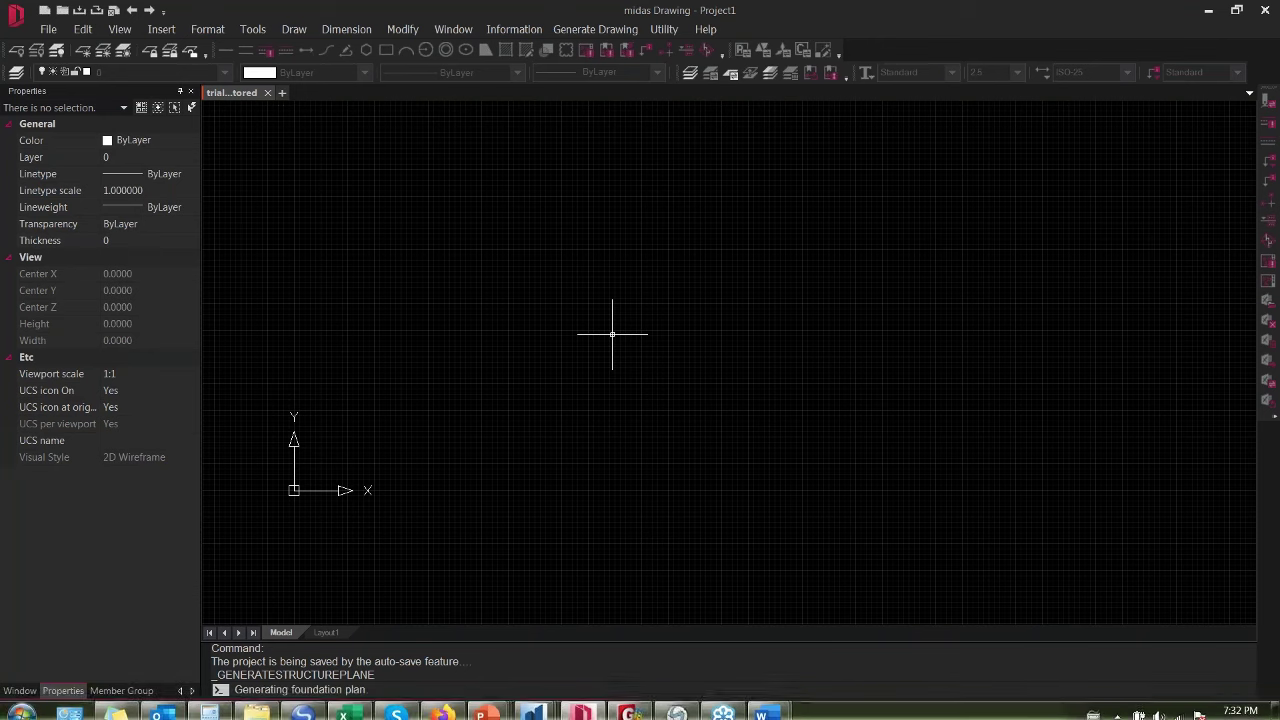
mouse_move(560, 712)
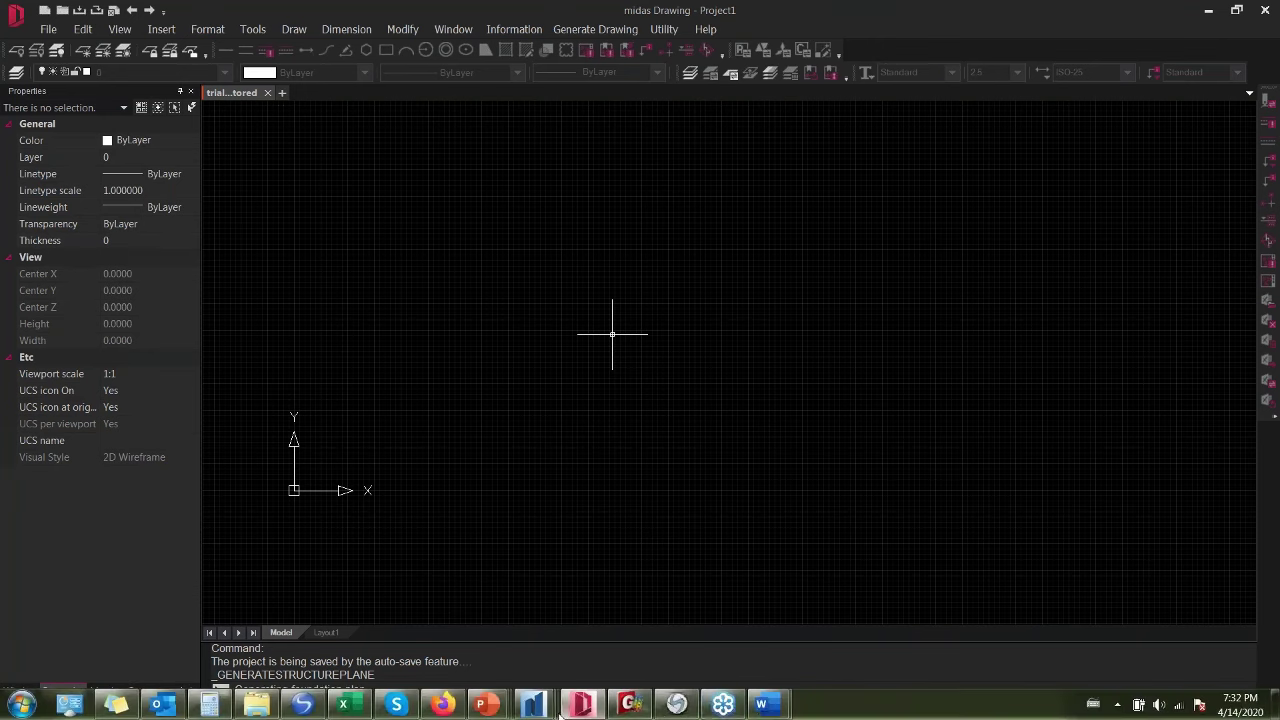
mouse_move(490, 708)
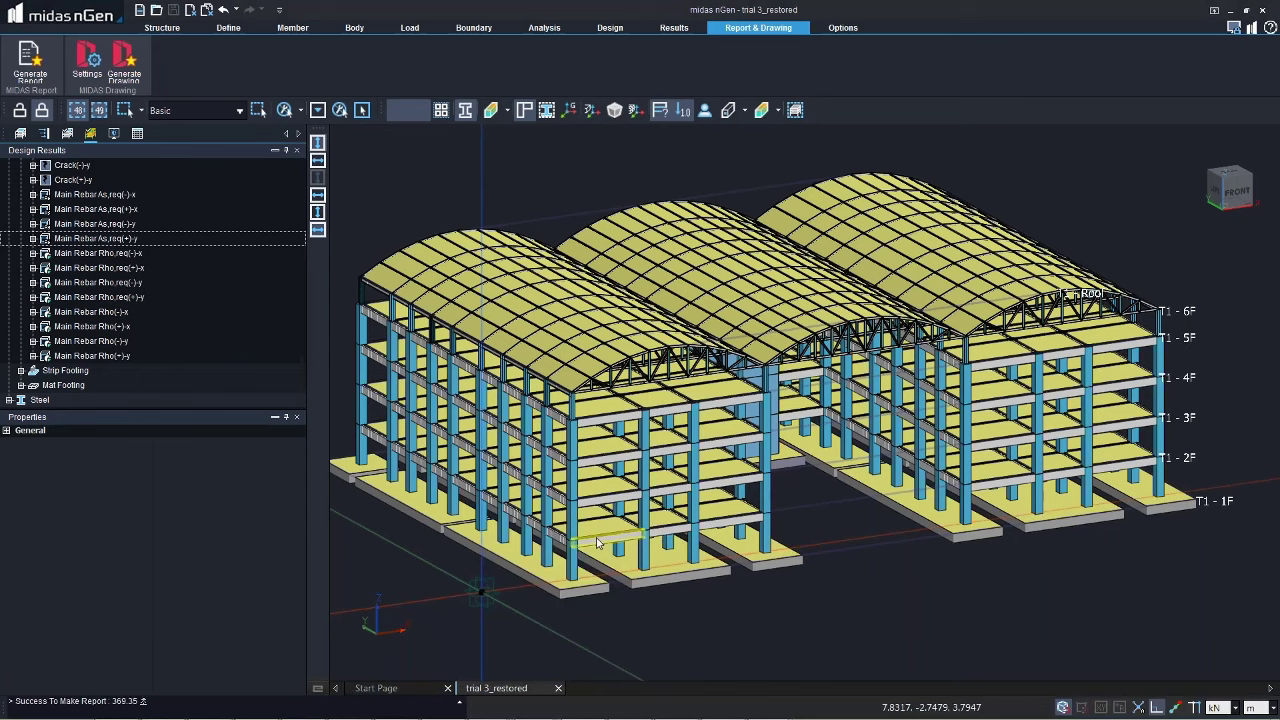
click(580, 705)
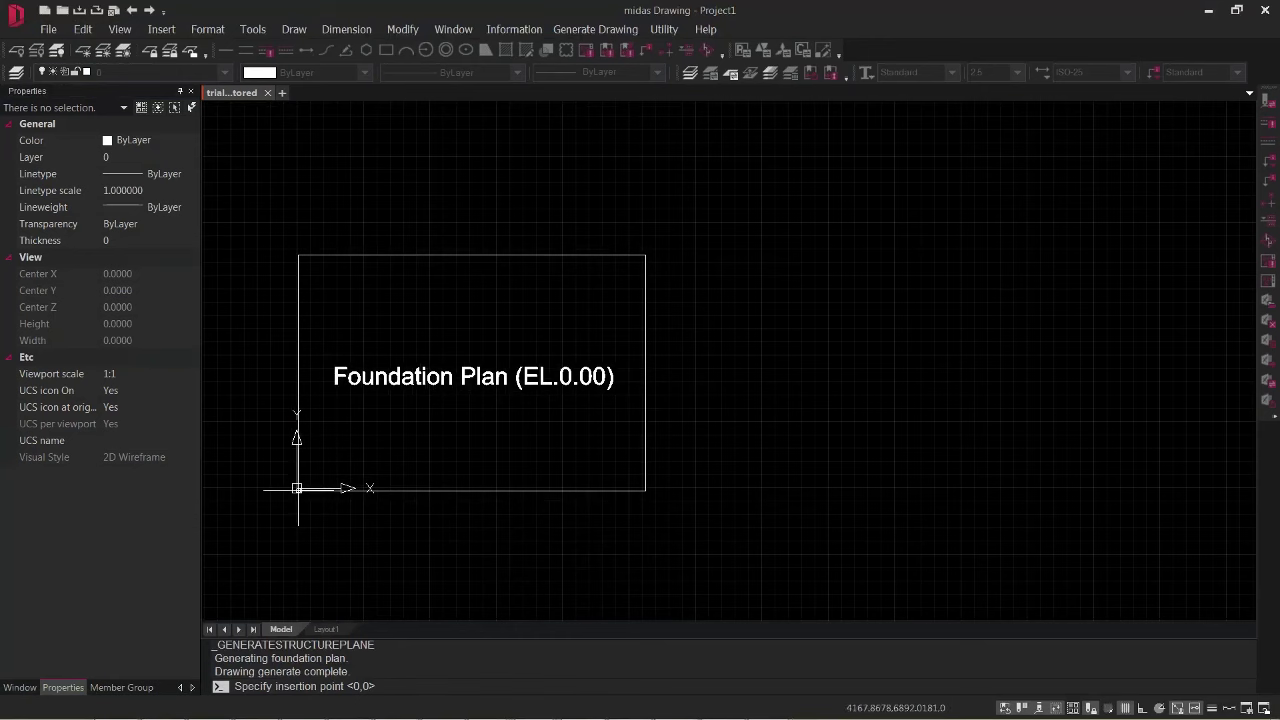
key(Return)
key(Escape)
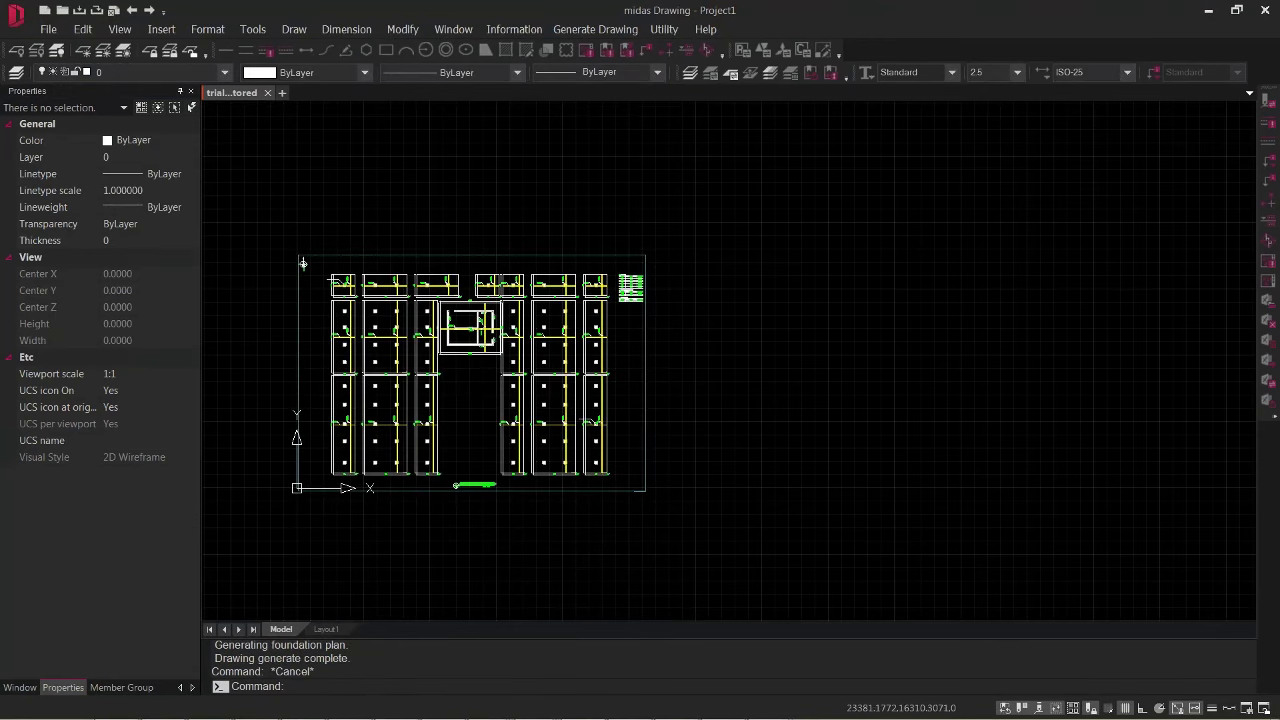
Step: Examine the foundation plan's footing dimensions, rebar labels and the mat footing with its core walls
scroll(472, 325, up, 4)
scroll(495, 247, up, 6)
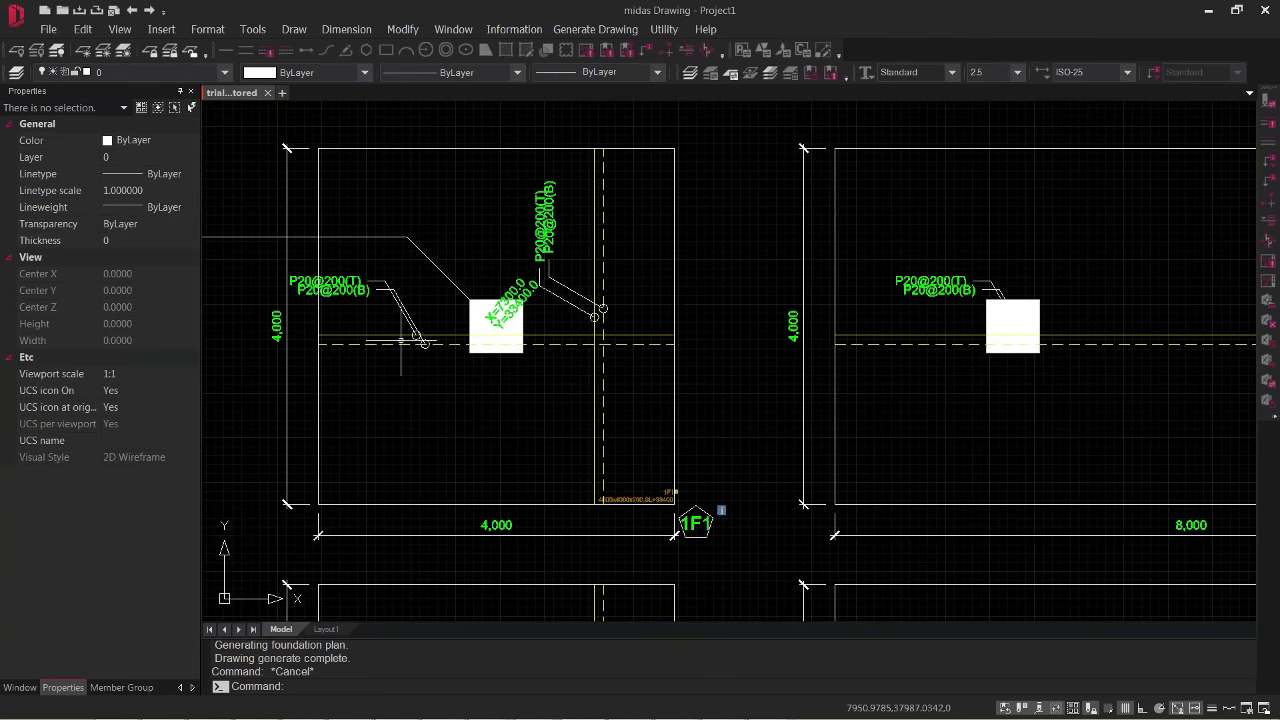
scroll(370, 258, down, 3)
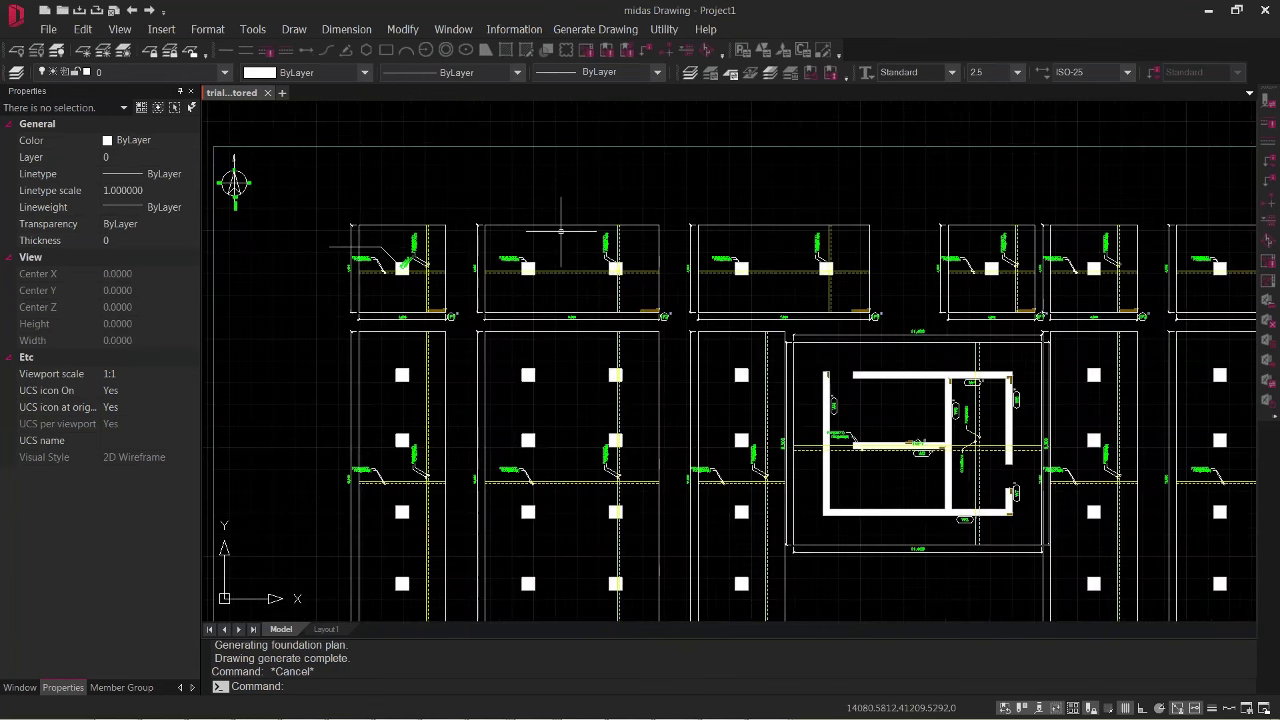
scroll(510, 193, down, 3)
scroll(685, 295, up, 4)
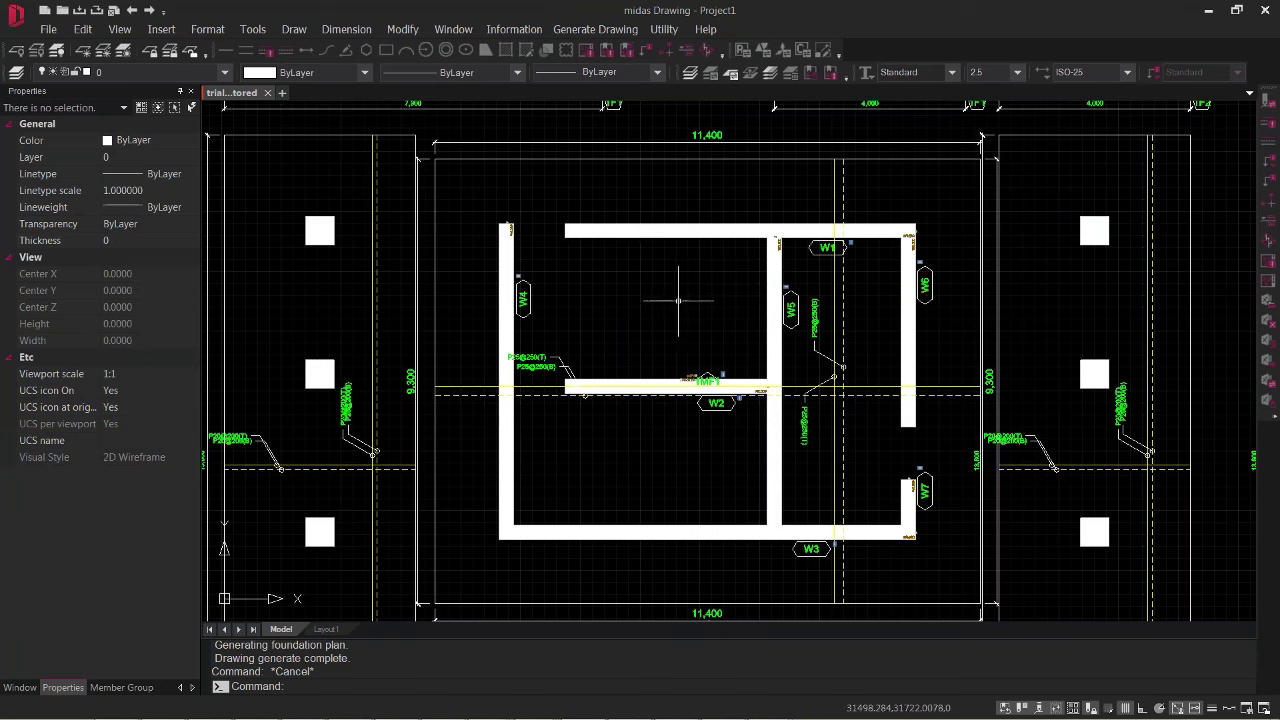
scroll(640, 330, down, 2)
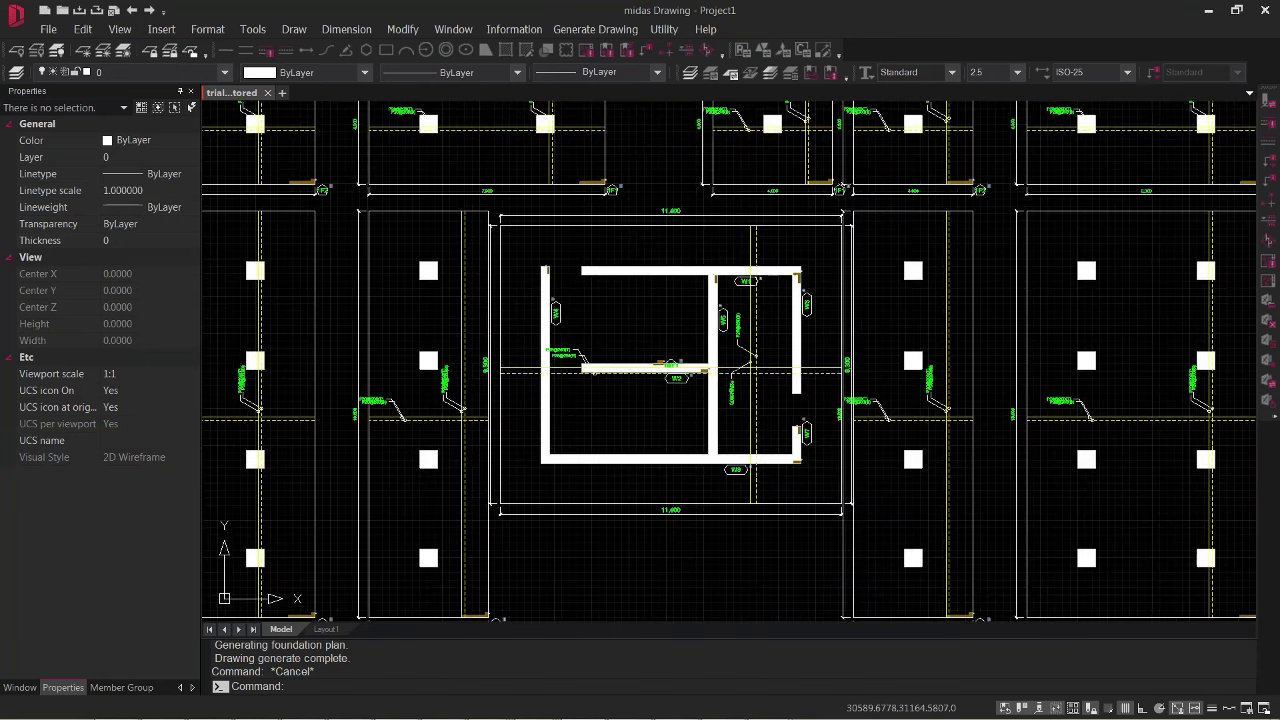
scroll(263, 206, down, 3)
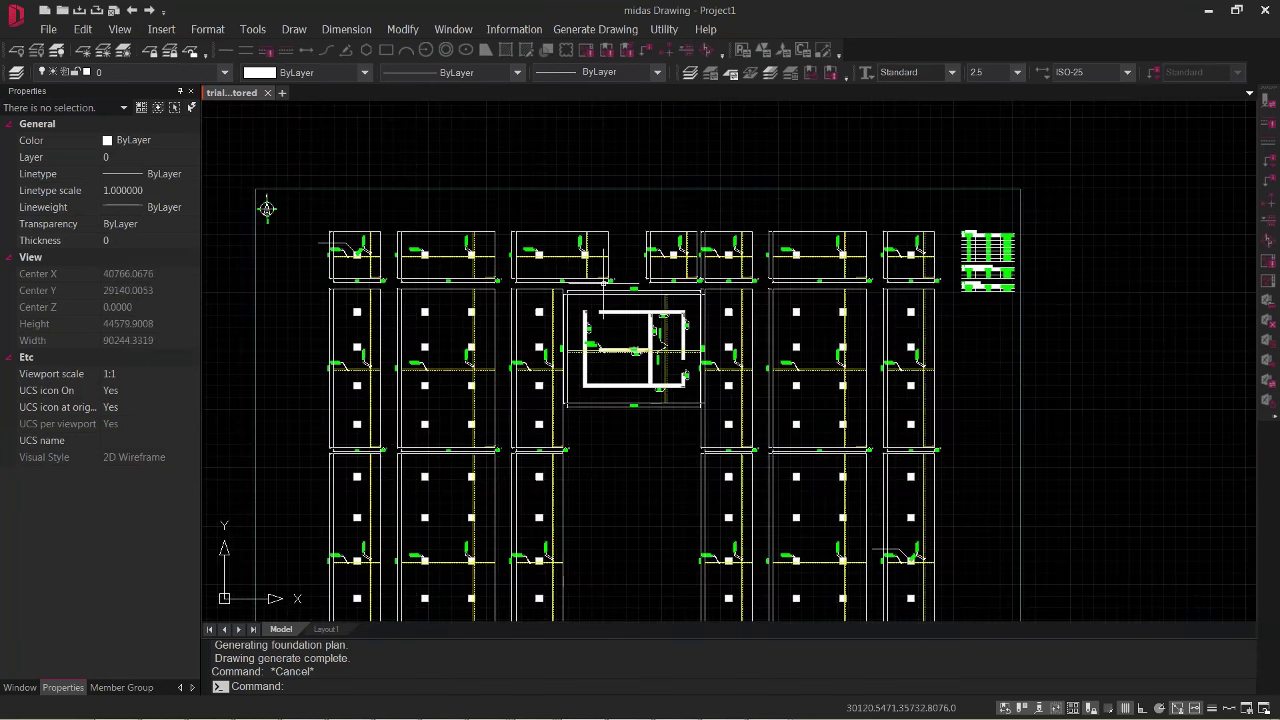
scroll(391, 234, up, 1)
Step: Generate the floor plan drawing Framing Plan (EL.6.00) for 3F and place it beside the foundation plan
click(595, 29)
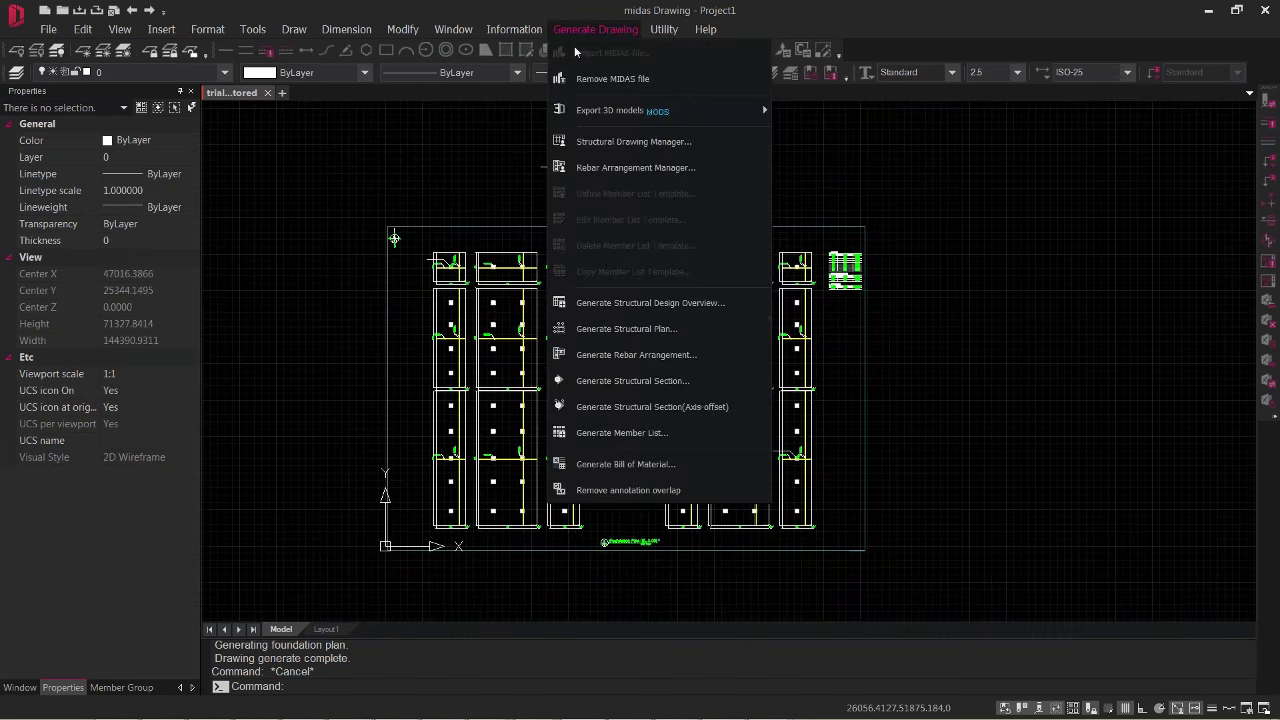
click(601, 331)
click(95, 279)
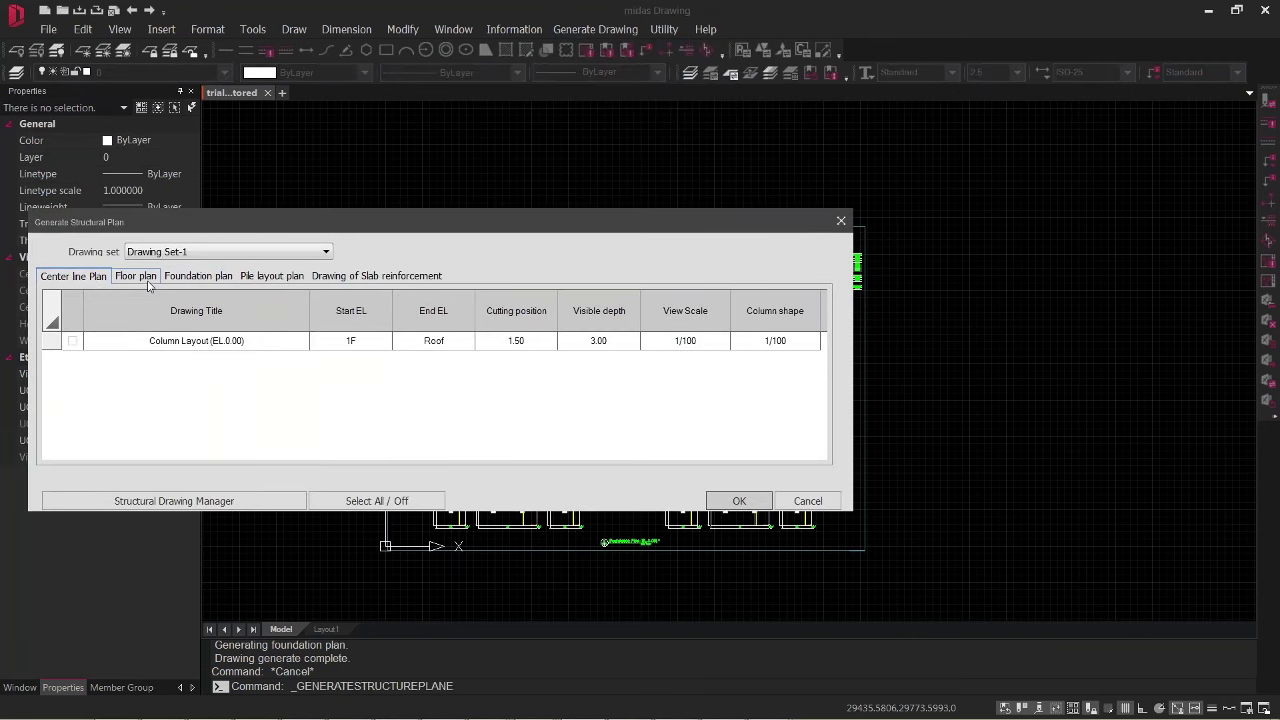
click(140, 277)
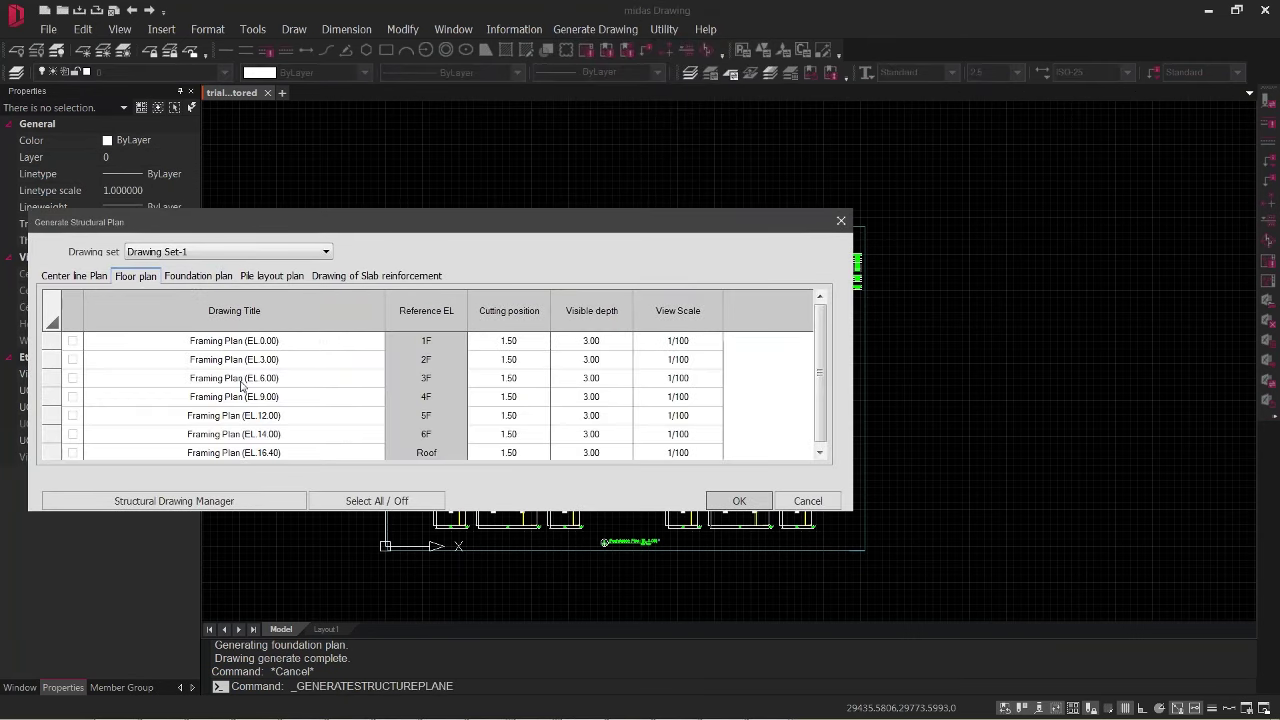
click(72, 380)
click(739, 500)
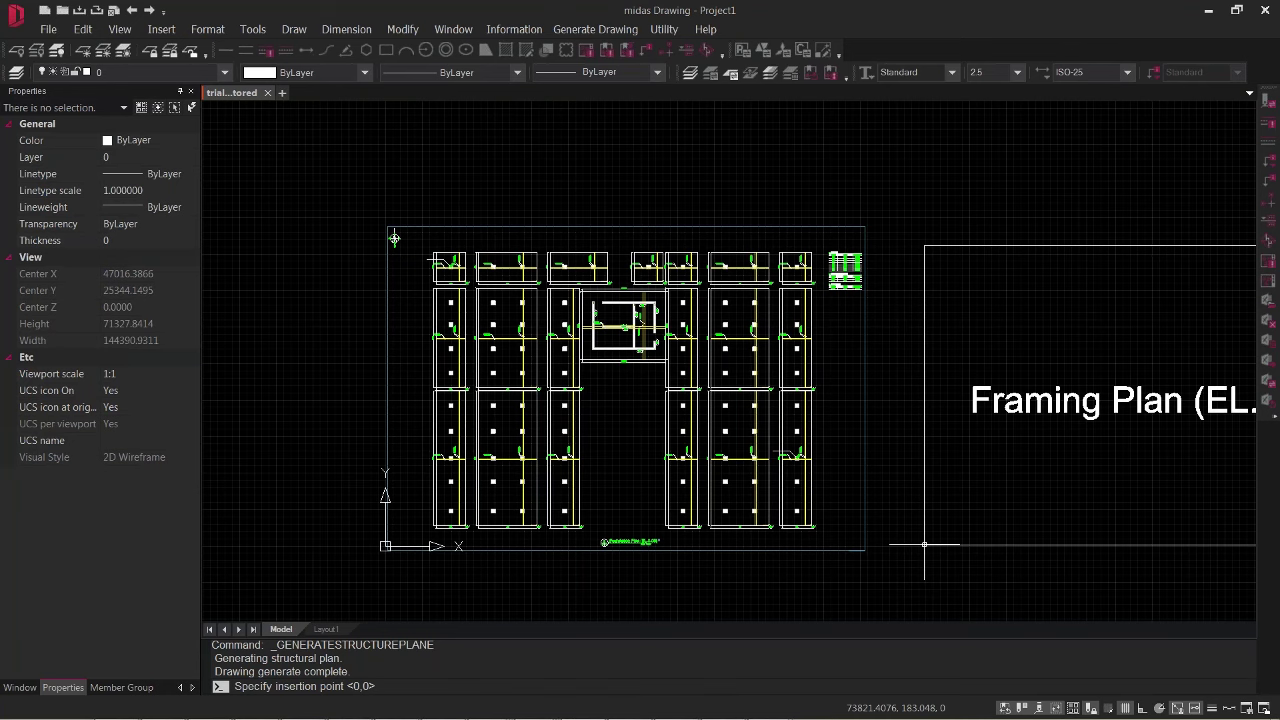
click(924, 545)
Step: Start a structural section named Section 1 and draw its horizontal cut line across the framing plan's lowest beam row with orthogonal mode on
scroll(1022, 463, up, 4)
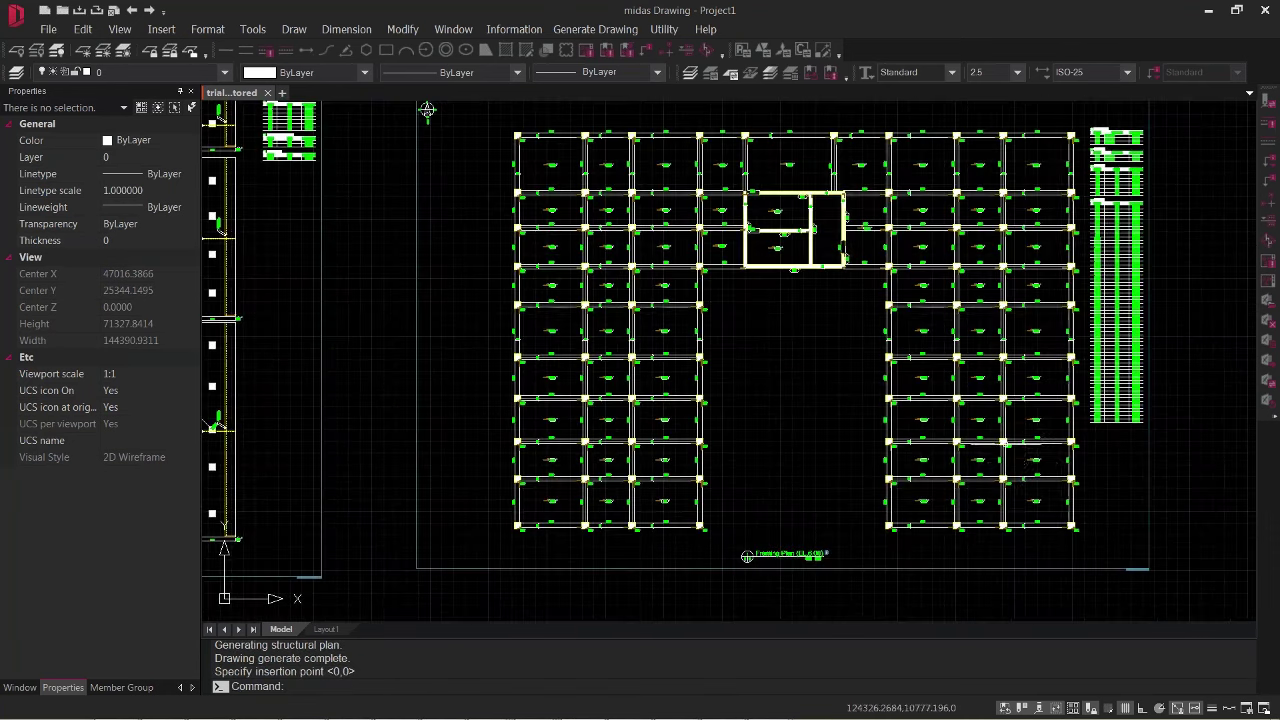
scroll(791, 441, up, 4)
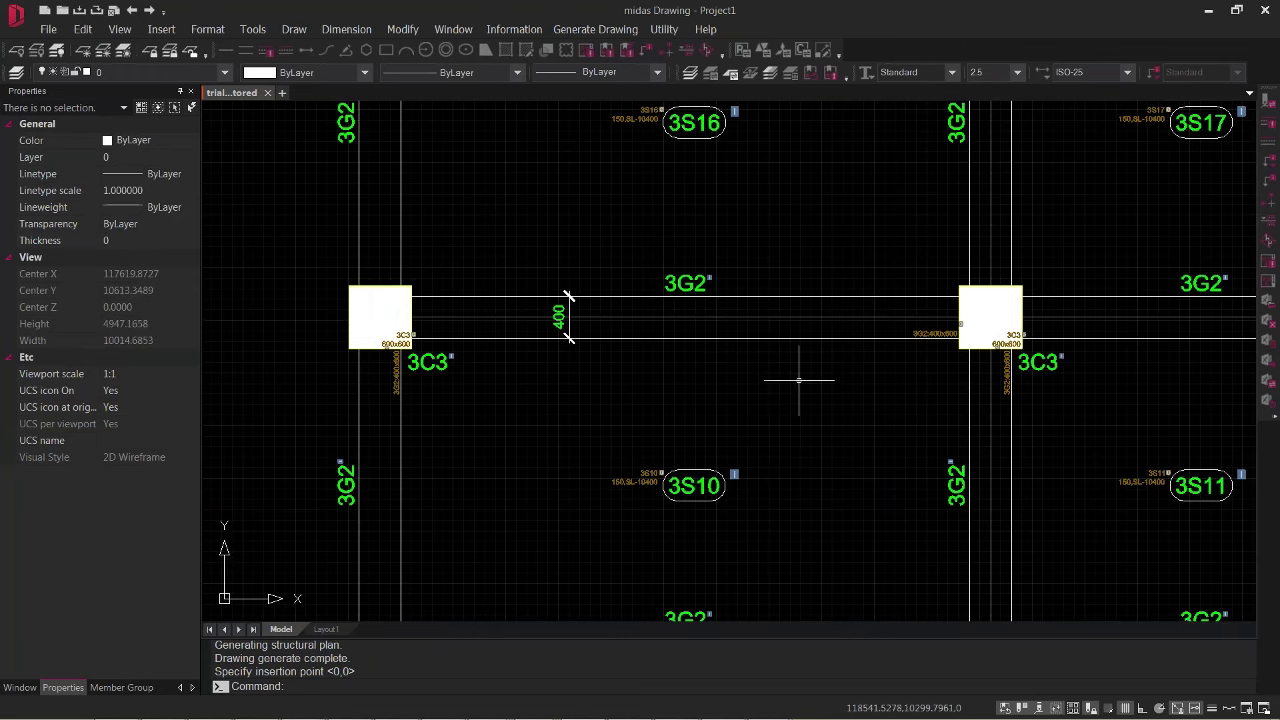
scroll(811, 380, down, 5)
scroll(814, 557, down, 2)
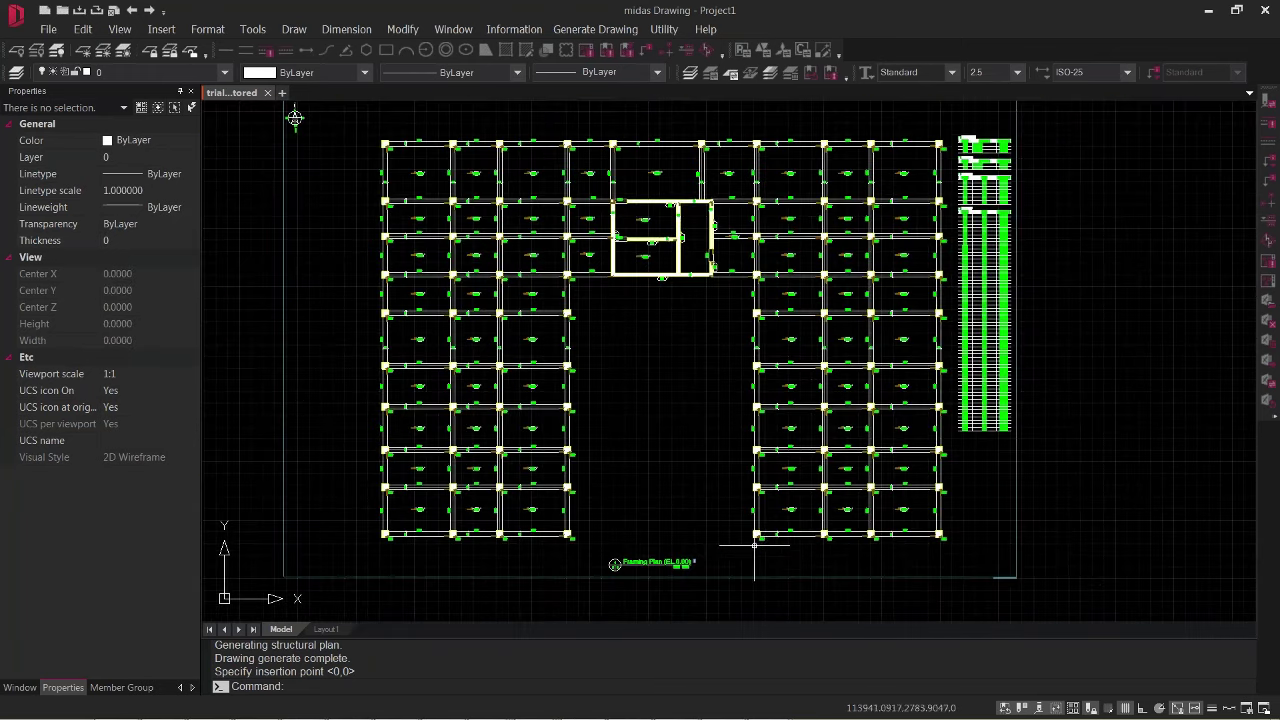
click(595, 29)
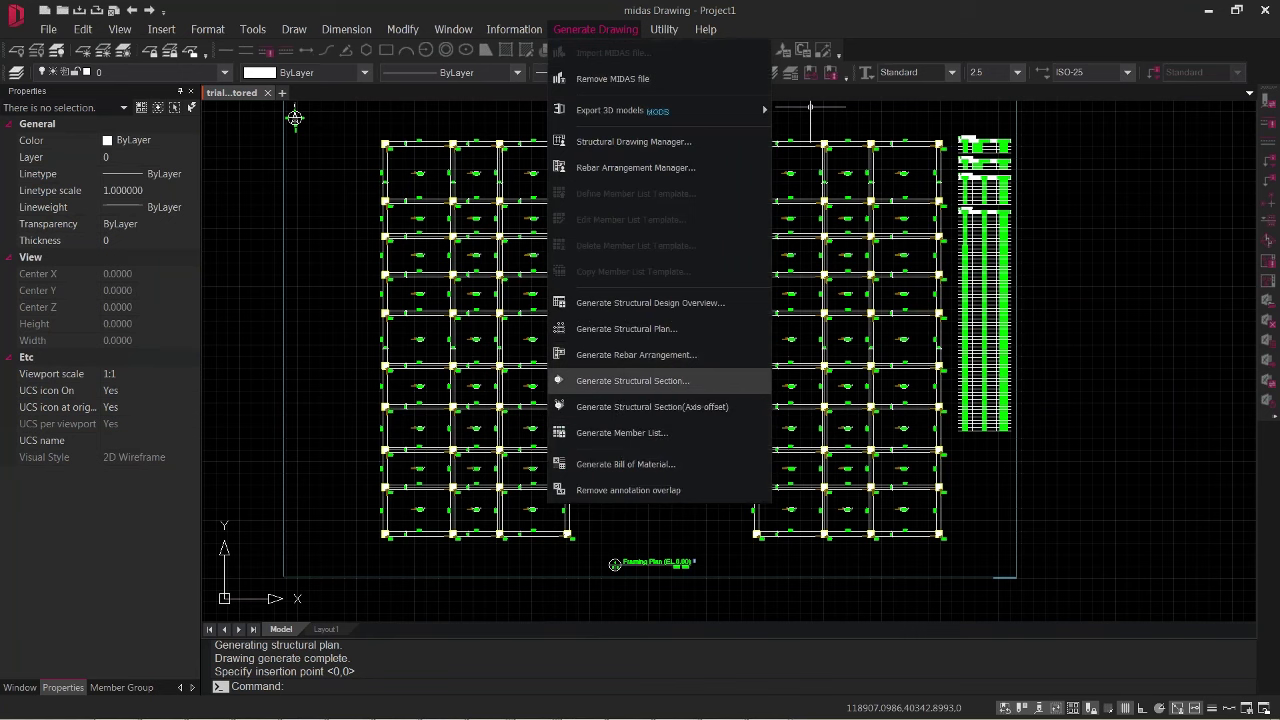
click(620, 381)
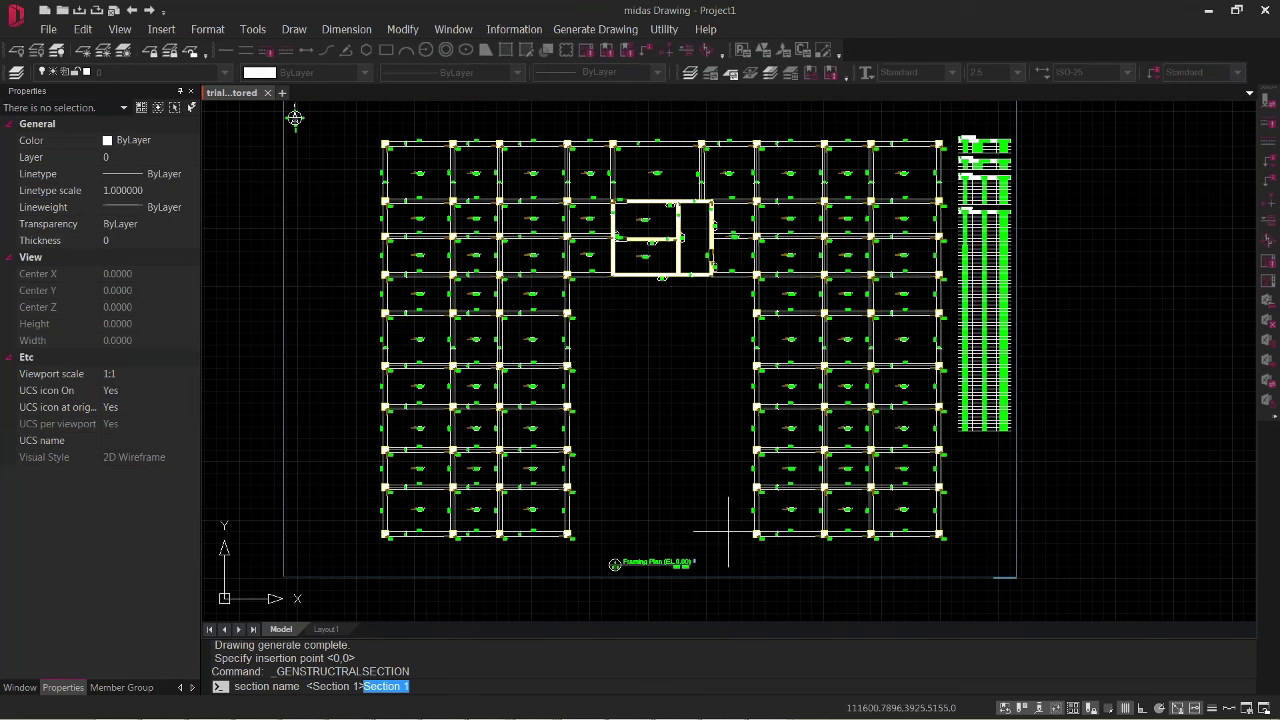
key(Return)
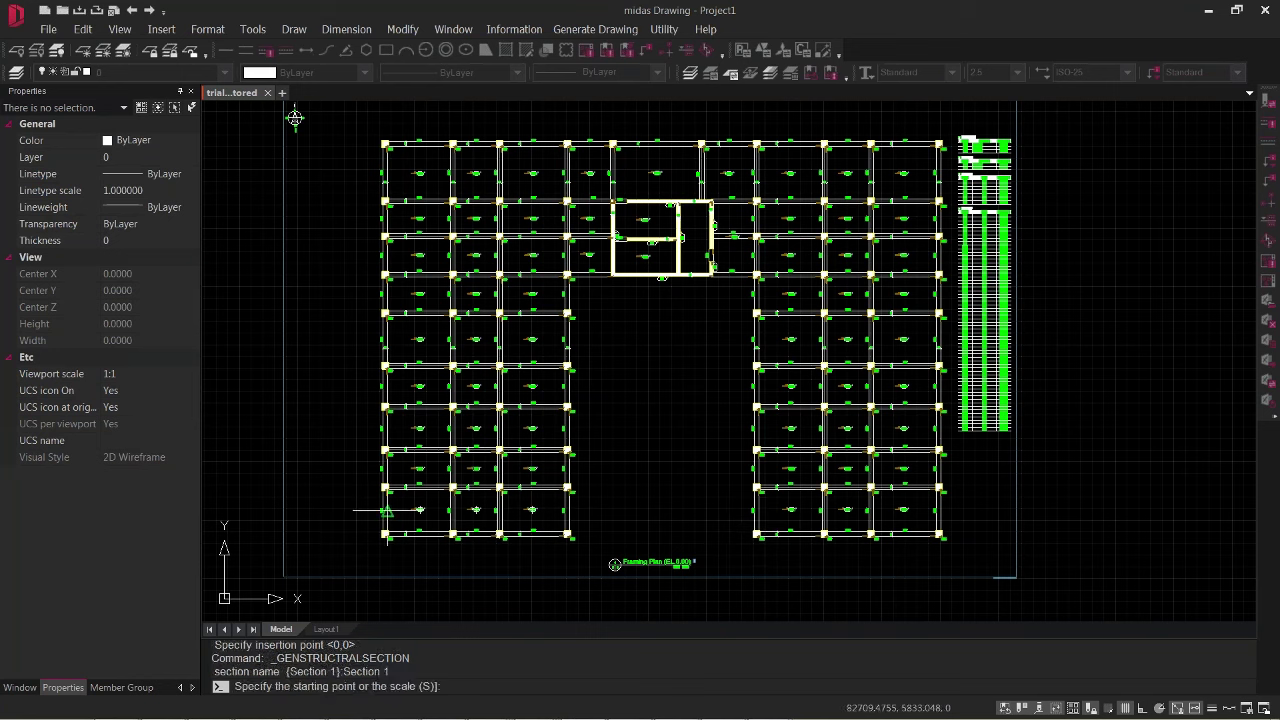
click(362, 532)
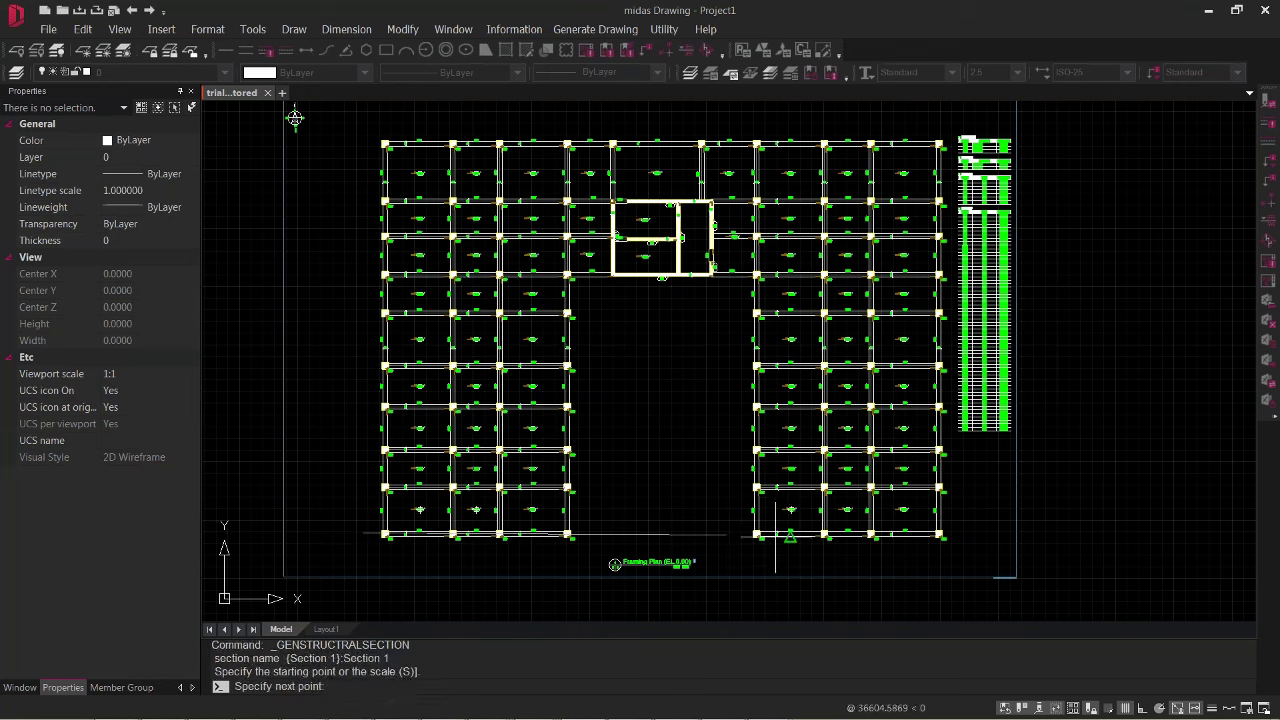
key(F8)
click(969, 535)
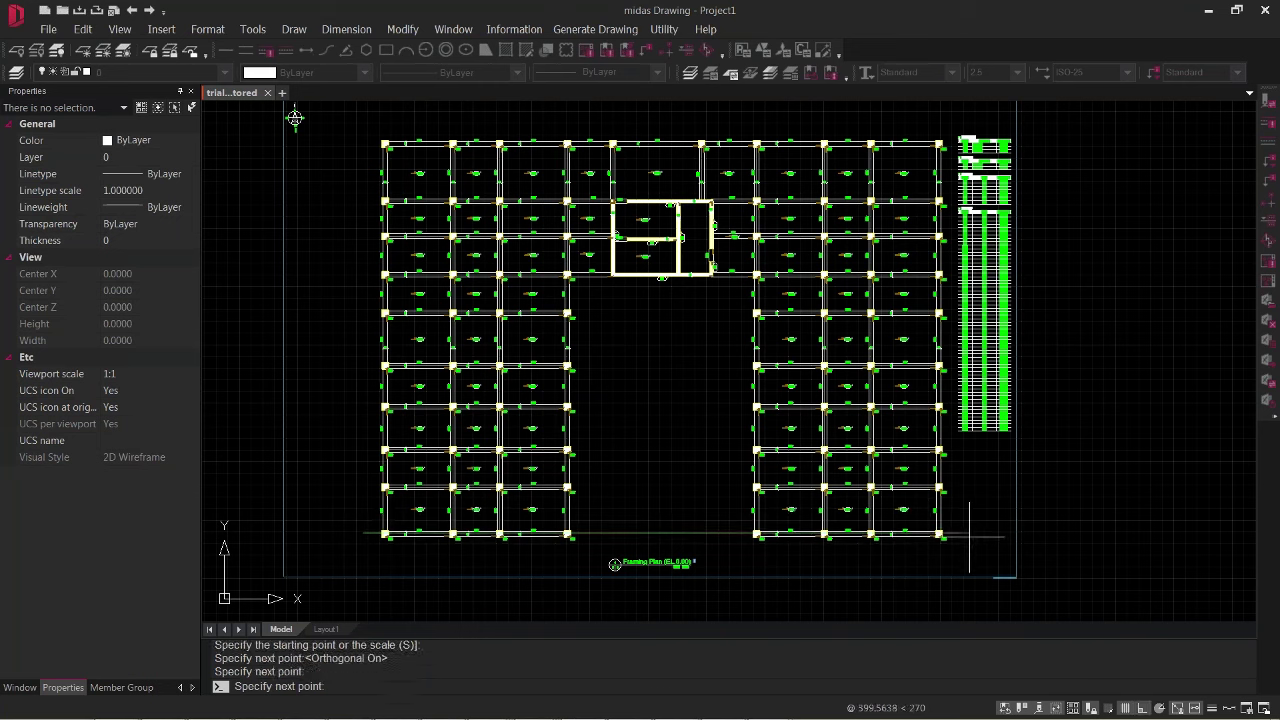
key(Return)
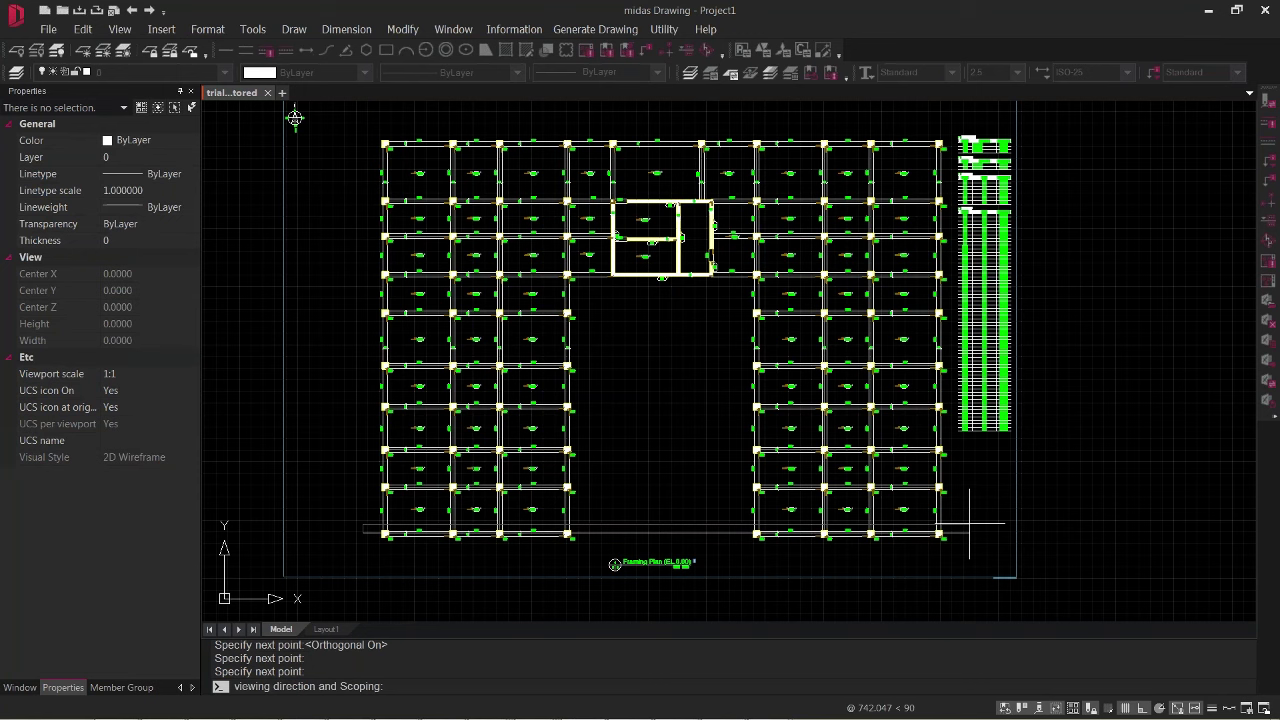
Step: Set Section 1's viewing direction and depth towards the building, then place the section drawing beside the framing plan
click(969, 512)
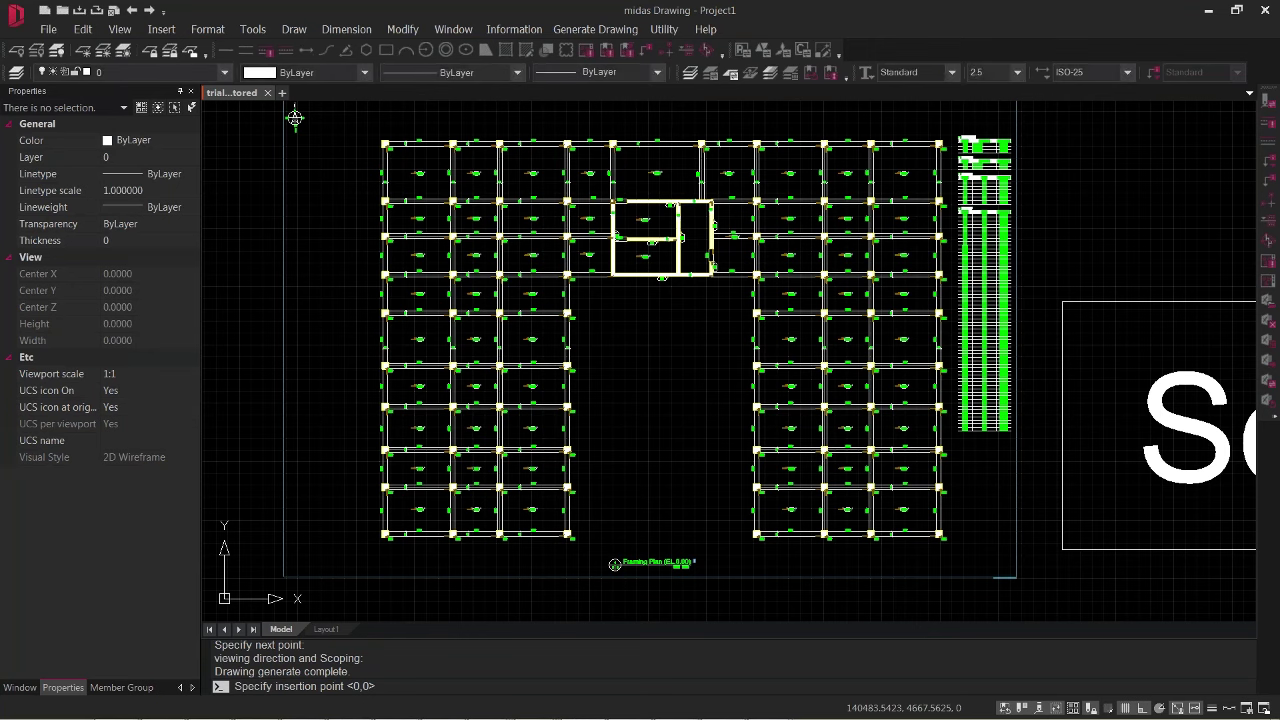
click(295, 118)
middle_drag(999, 464, 460, 458)
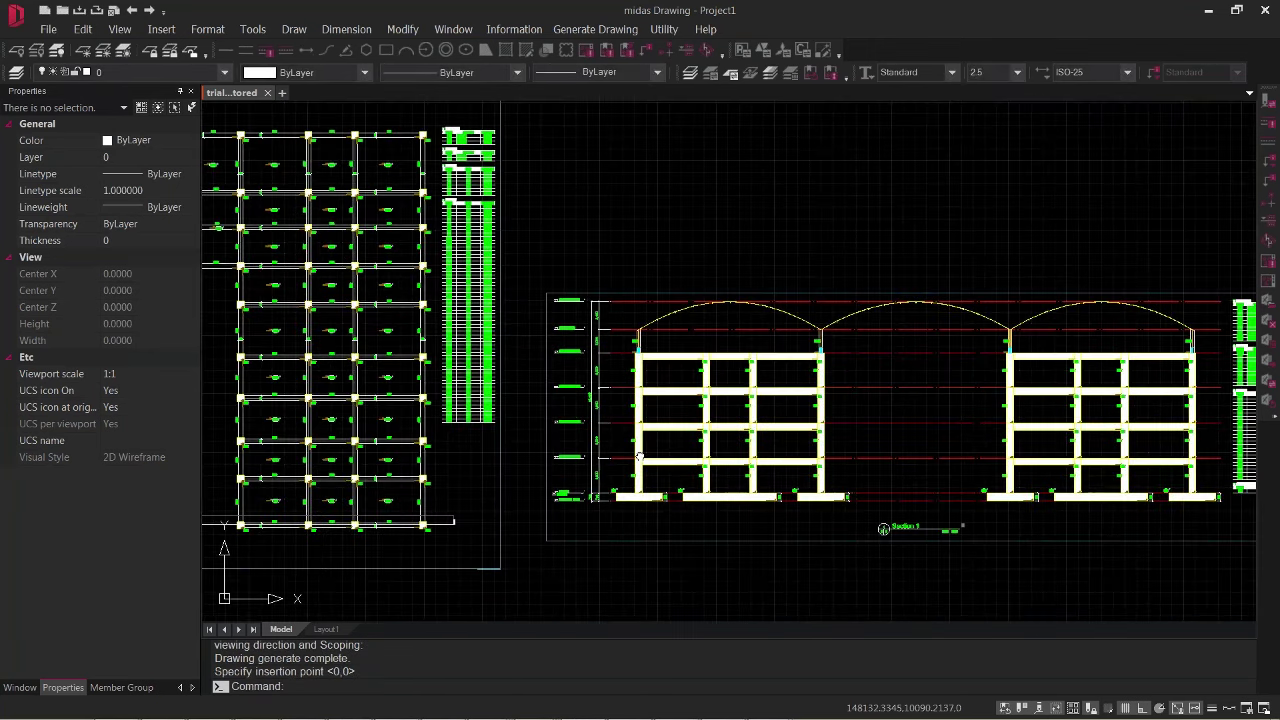
middle_drag(830, 416, 742, 420)
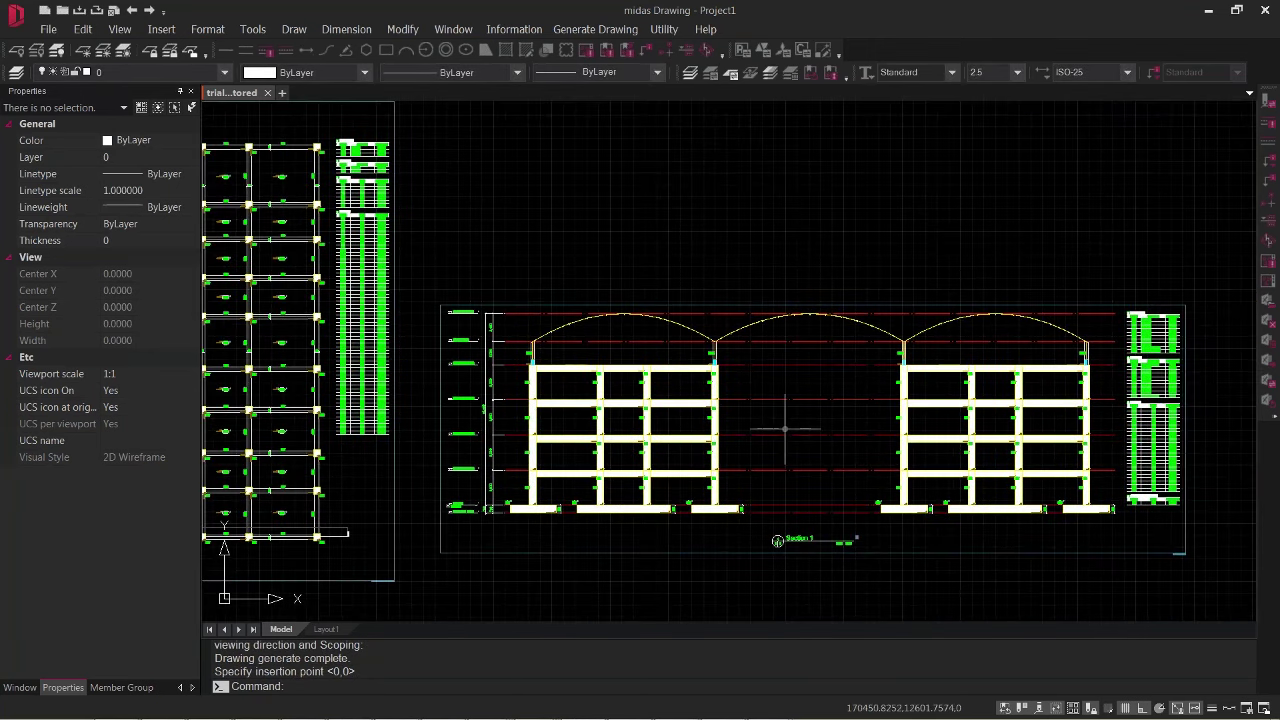
Step: Start another structural section from the framing plan and name it Section 2
mouse_move(521, 463)
middle_down()
mouse_move(721, 473)
mouse_move(940, 409)
middle_up()
key(Return)
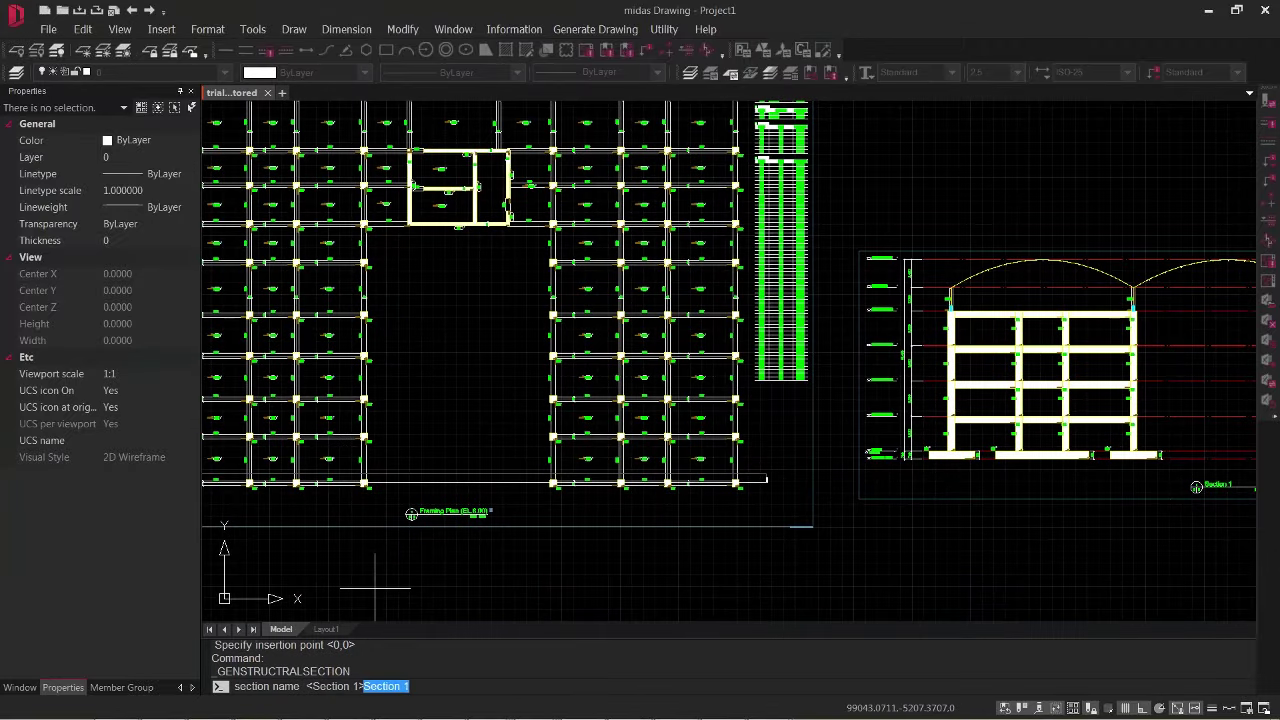
key(End)
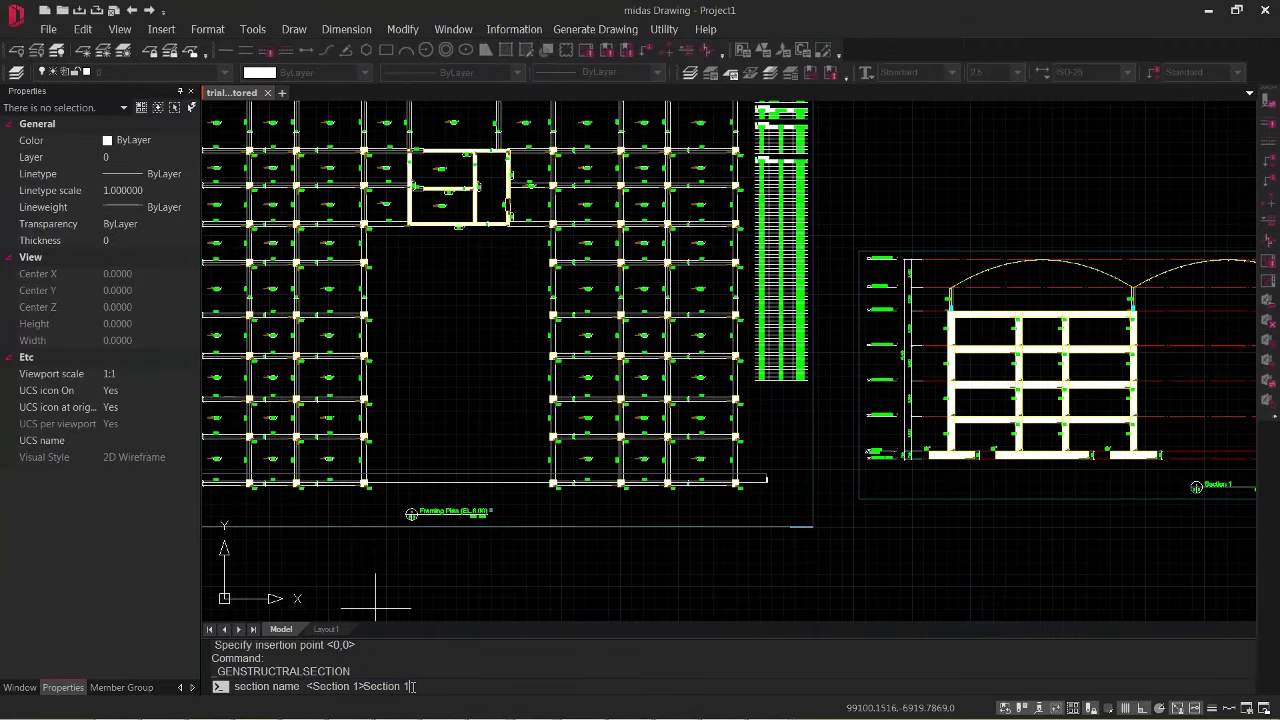
key(BackSpace)
text(2)
key(Return)
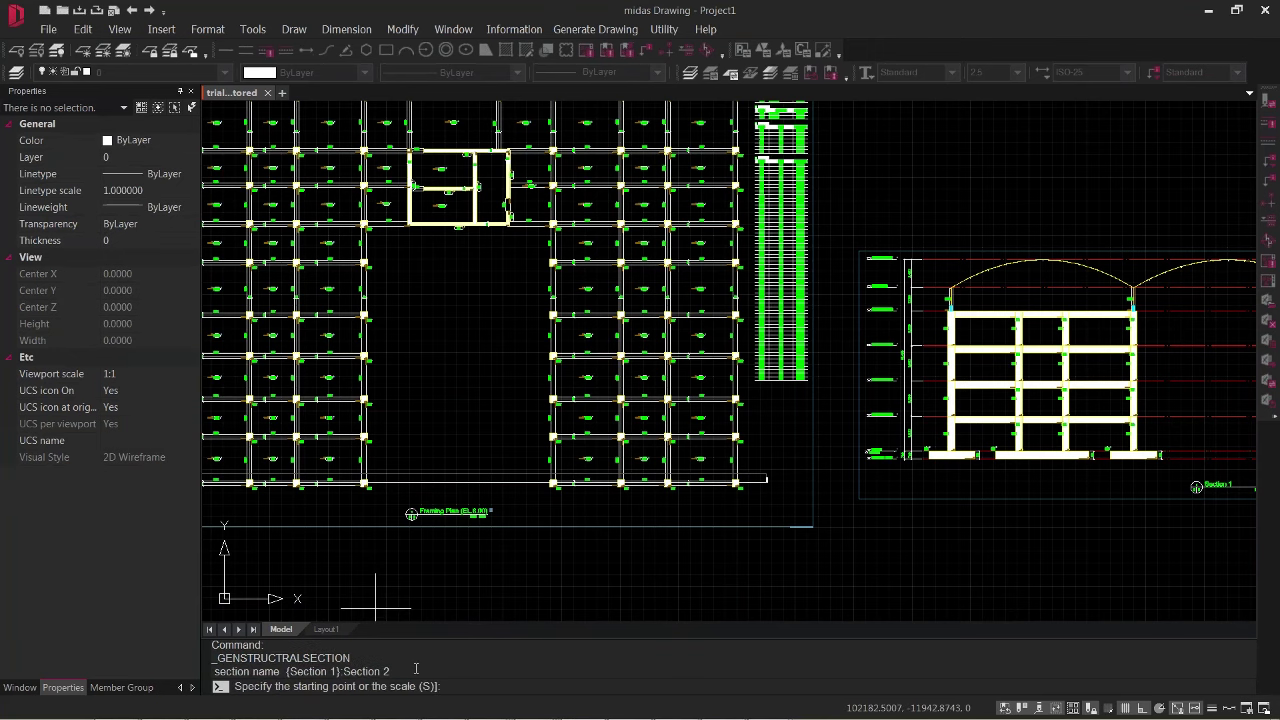
Step: Draw Section 2's horizontal cut line along the framing plan's second beam row from the bottom, between the outermost columns
middle_drag(358, 441, 512, 481)
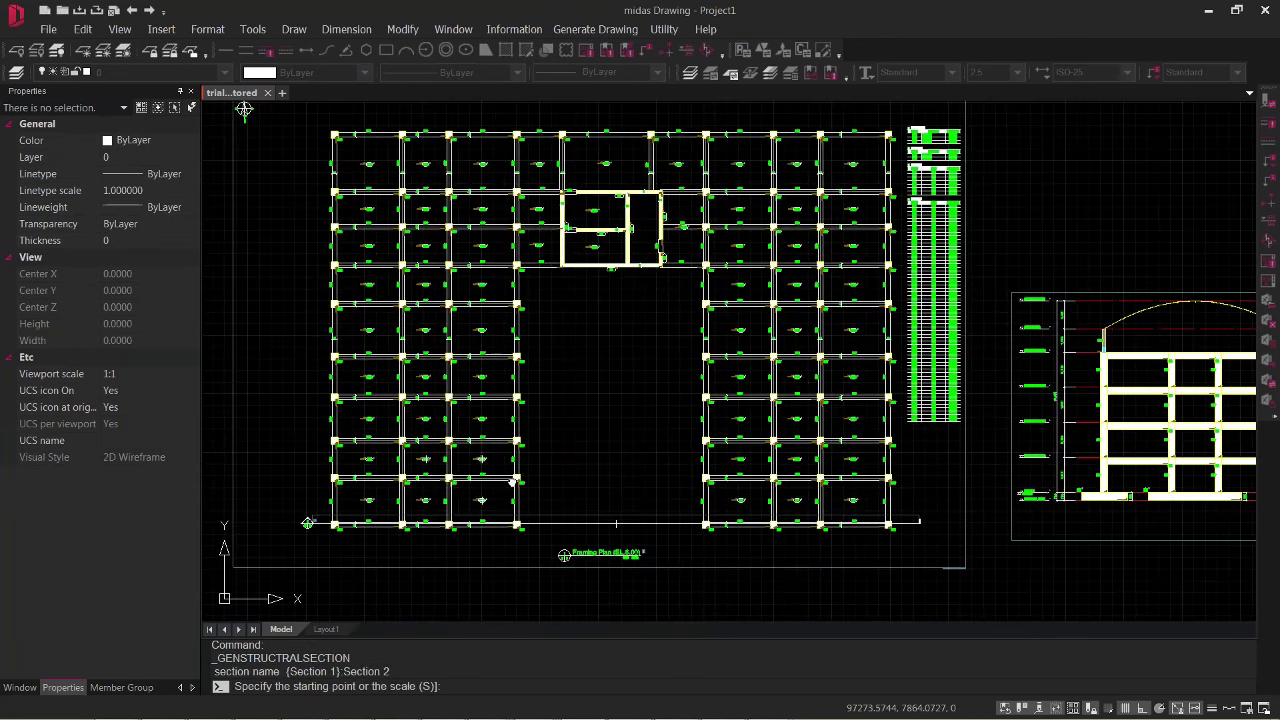
scroll(300, 495, up, 5)
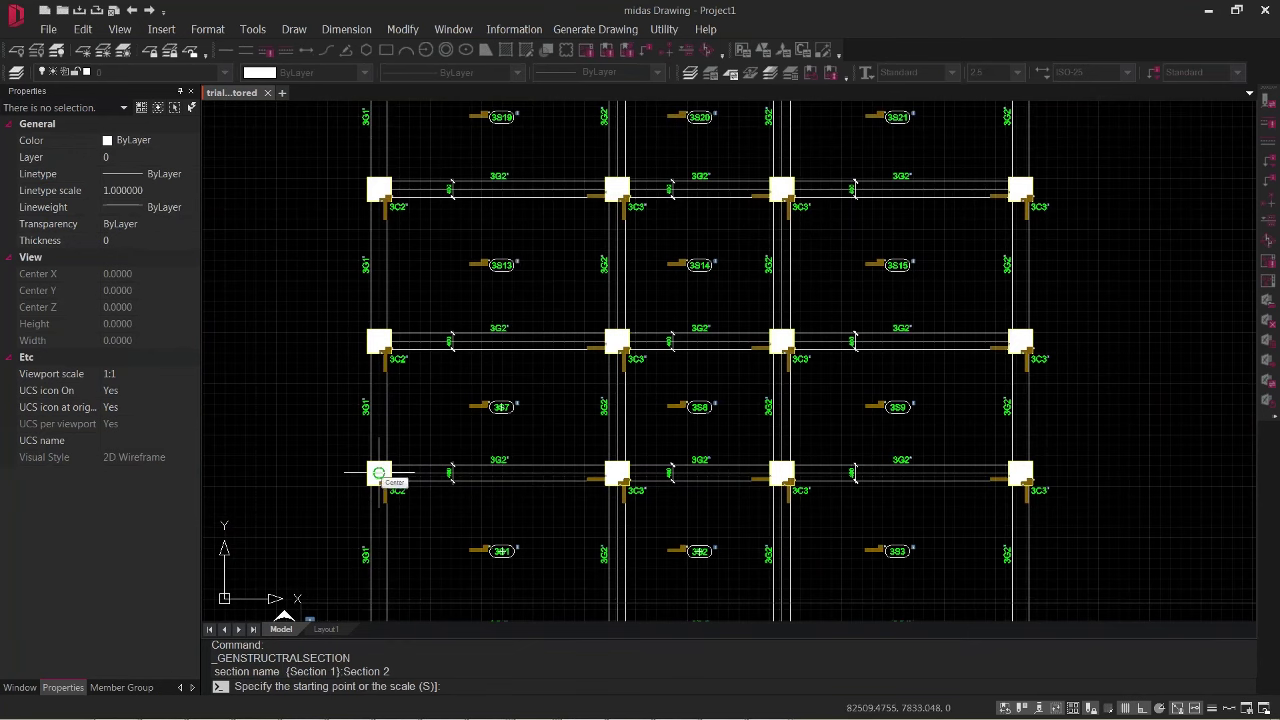
click(379, 473)
scroll(379, 473, down, 5)
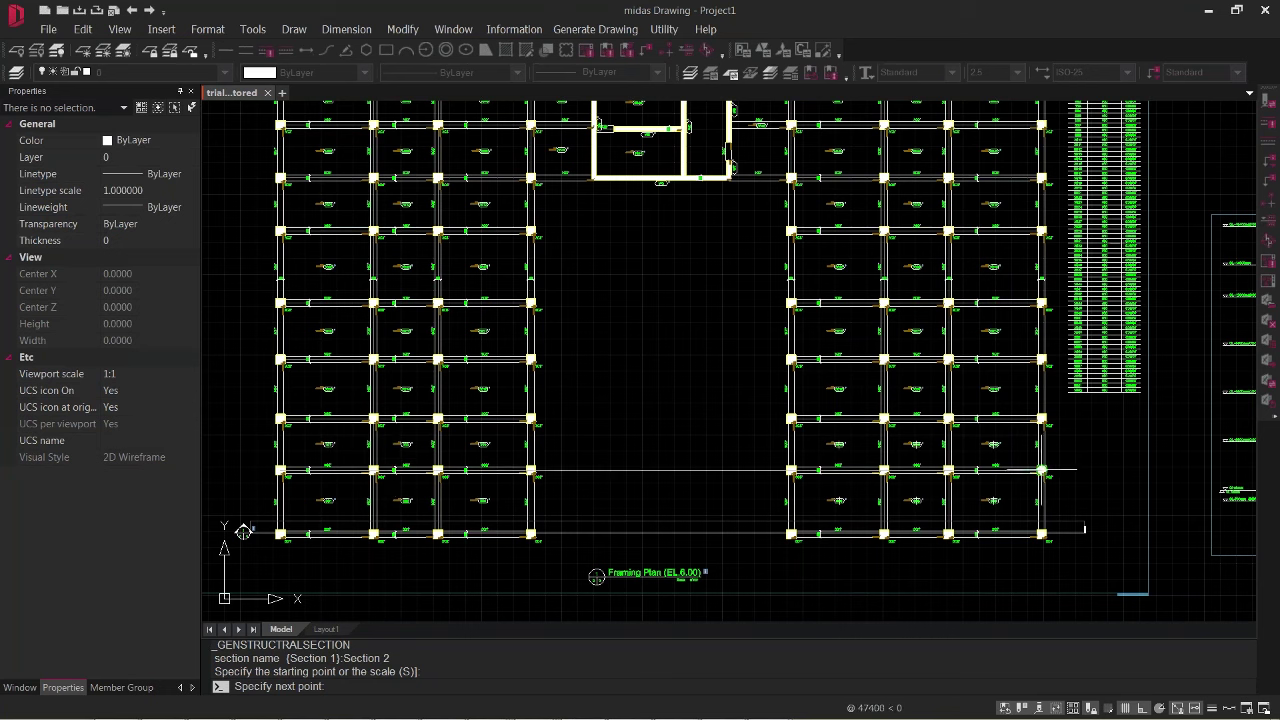
click(1040, 470)
click(1043, 466)
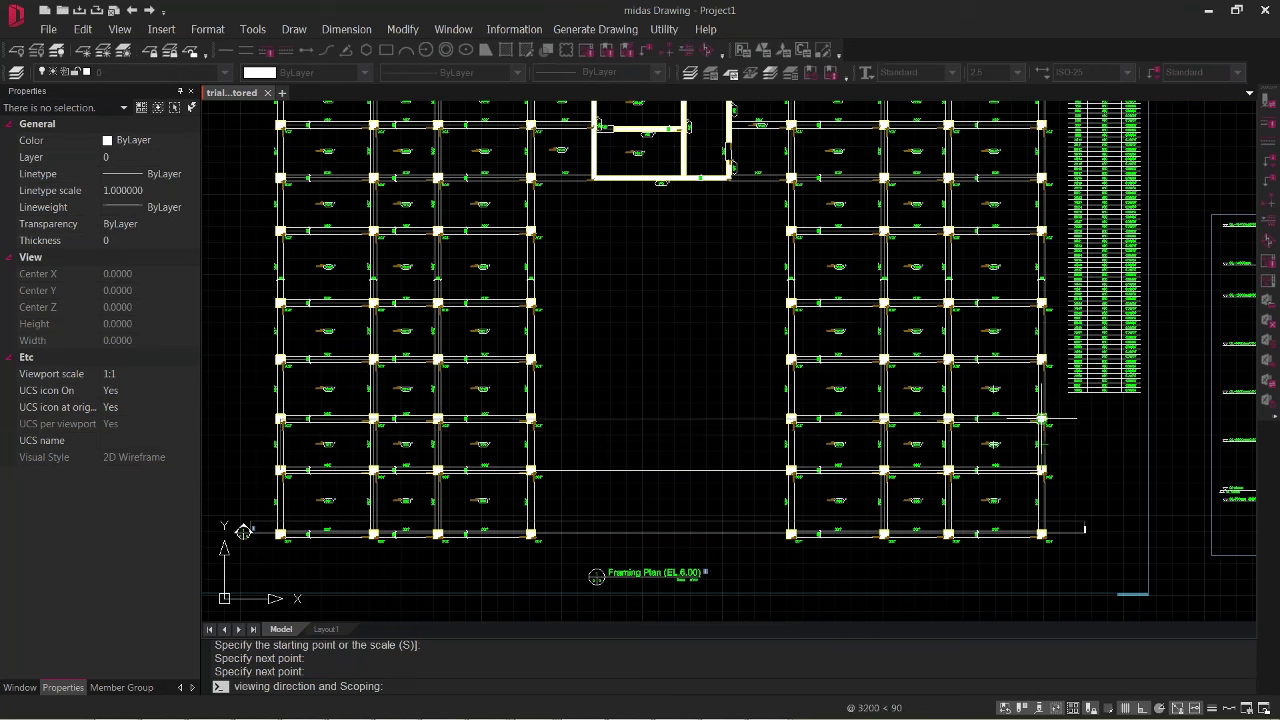
Step: Set Section 2's viewing direction and depth up to the third beam row, then place the drawing above Section 1
click(1041, 418)
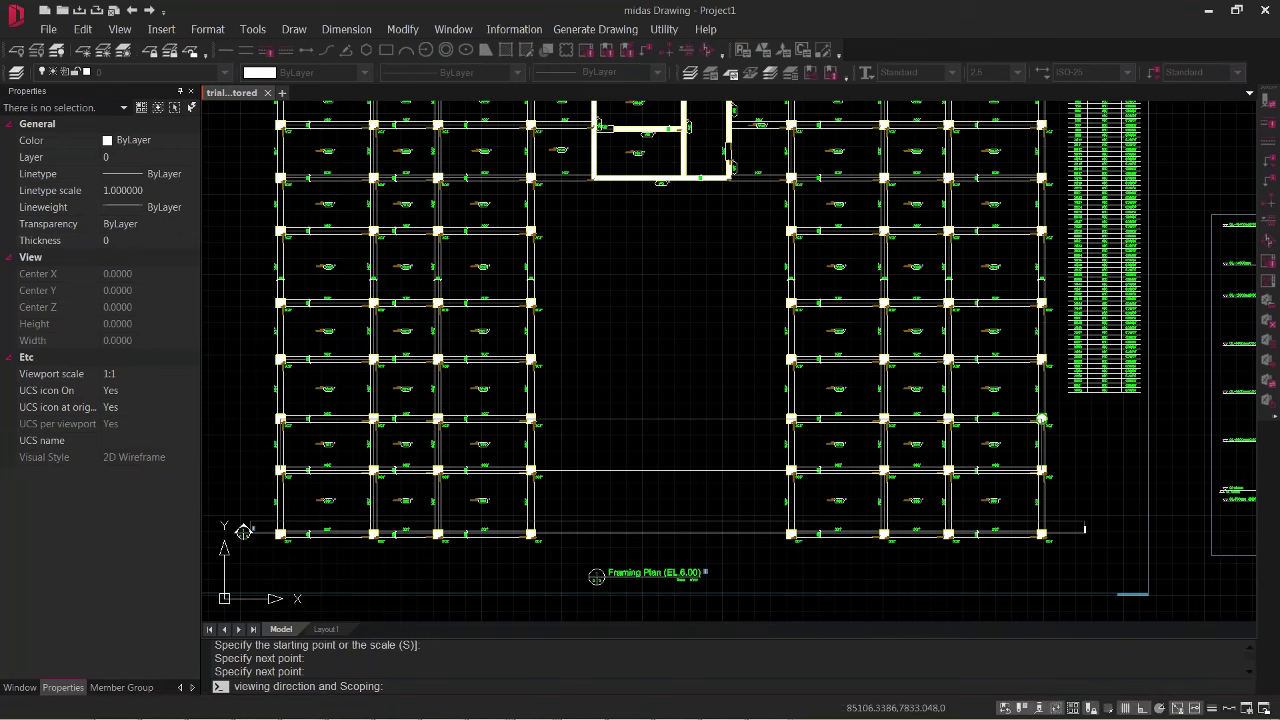
scroll(416, 520, down, 2)
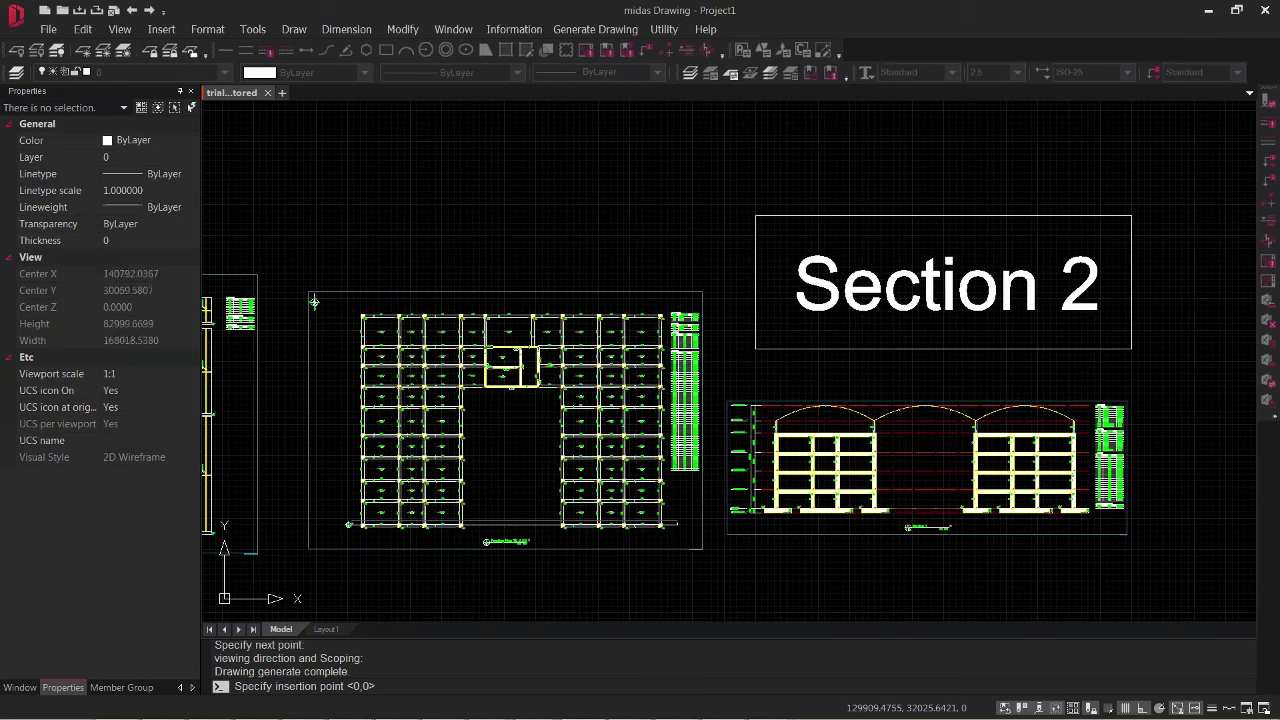
click(1130, 349)
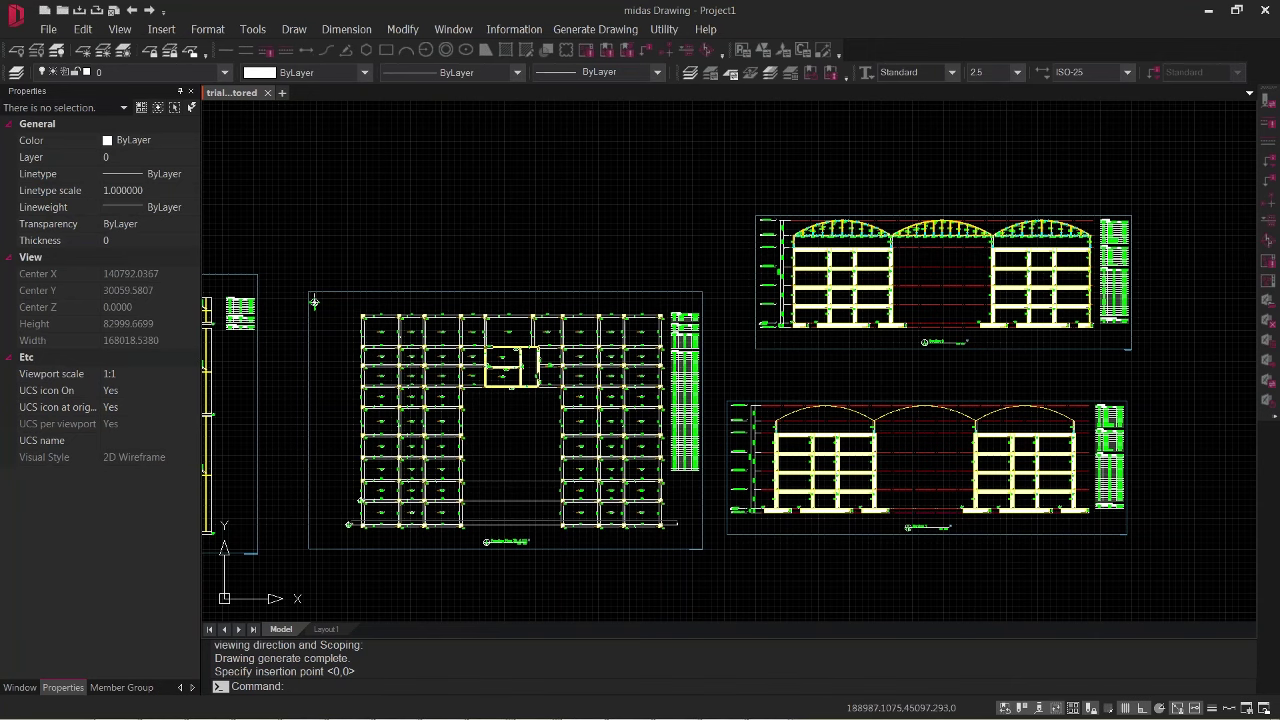
Step: Examine Section 2's arched roof trusses with their steel member labels and the overall section drawing
scroll(900, 210, up, 6)
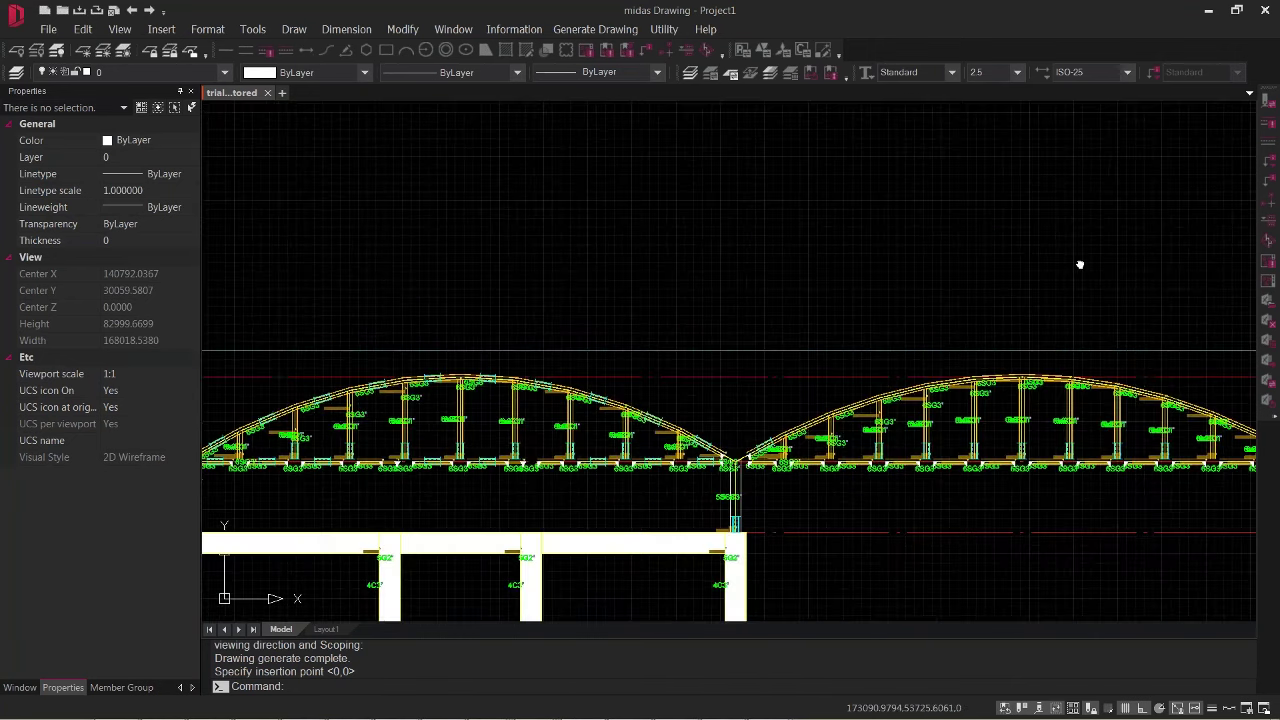
scroll(823, 271, up, 5)
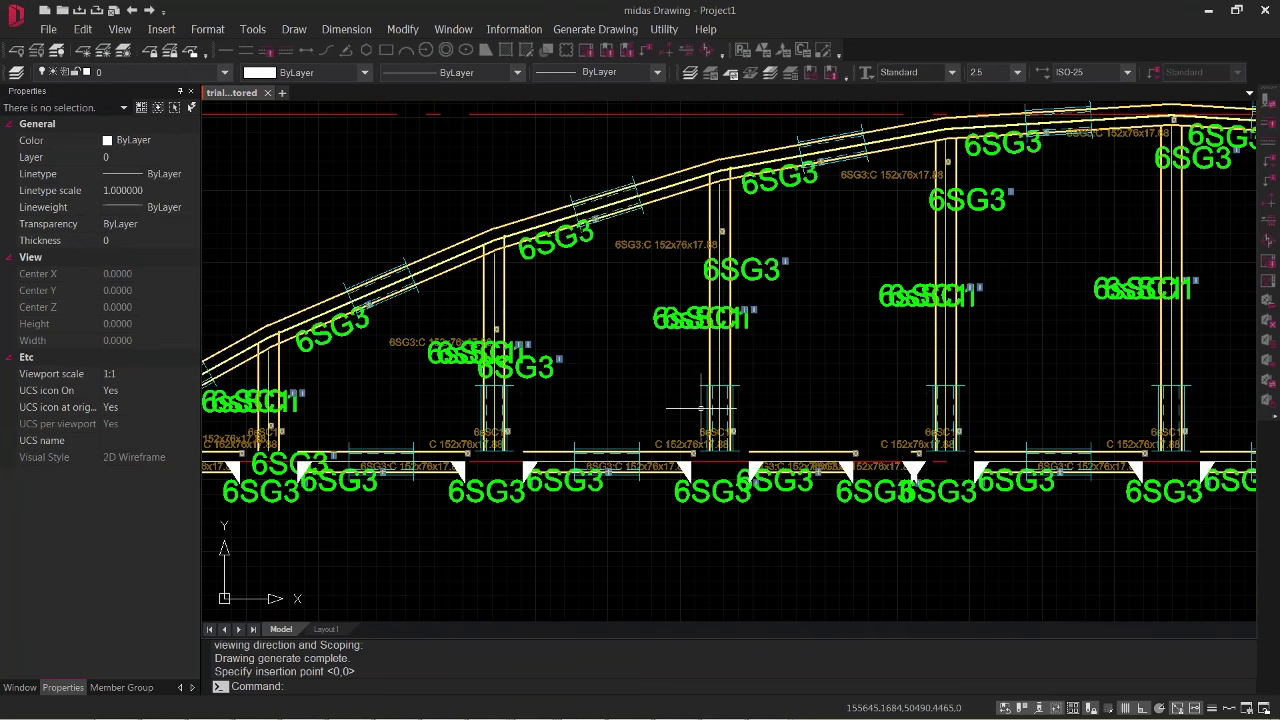
scroll(691, 395, down, 3)
scroll(962, 435, down, 1)
middle_drag(793, 431, 448, 409)
middle_drag(986, 414, 655, 431)
scroll(986, 409, down, 4)
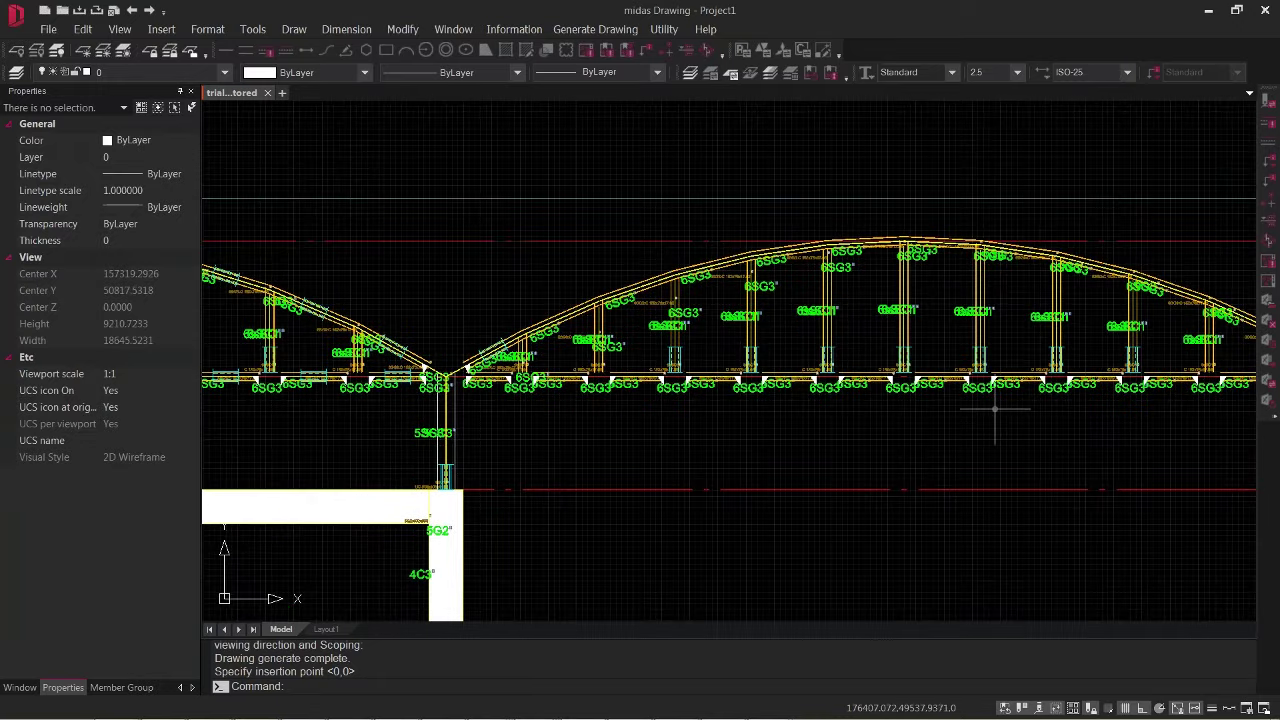
mouse_move(872, 428)
middle_down()
mouse_move(772, 378)
mouse_move(742, 304)
mouse_move(689, 309)
middle_up()
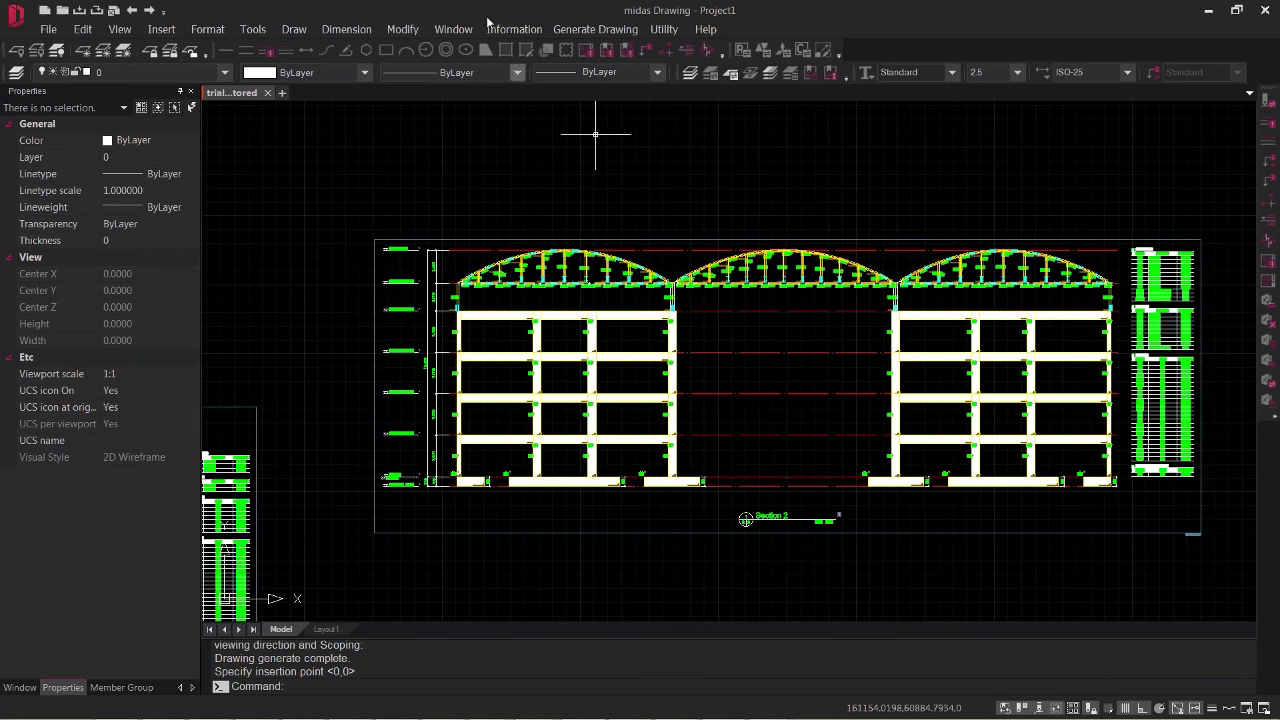
Step: Generate the rebar arrangement drawing for Beam longitudinal Rebar Section-3 and place it above Section 2
click(596, 29)
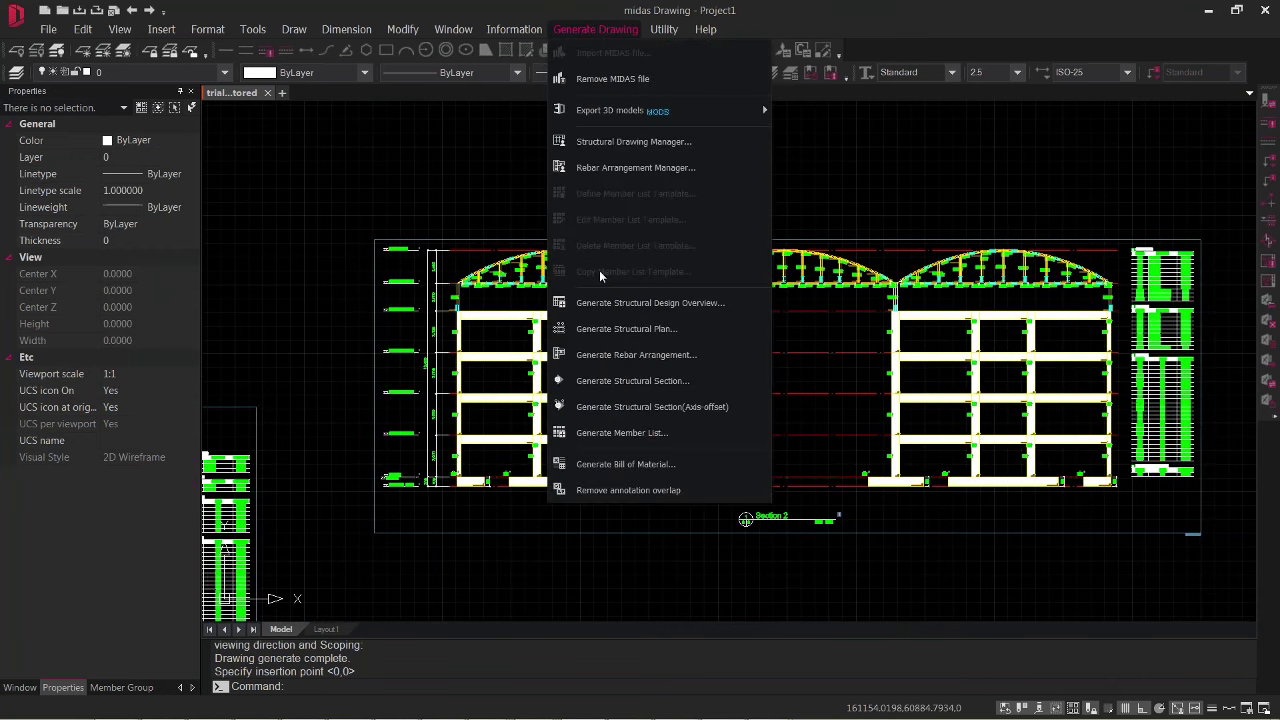
click(610, 354)
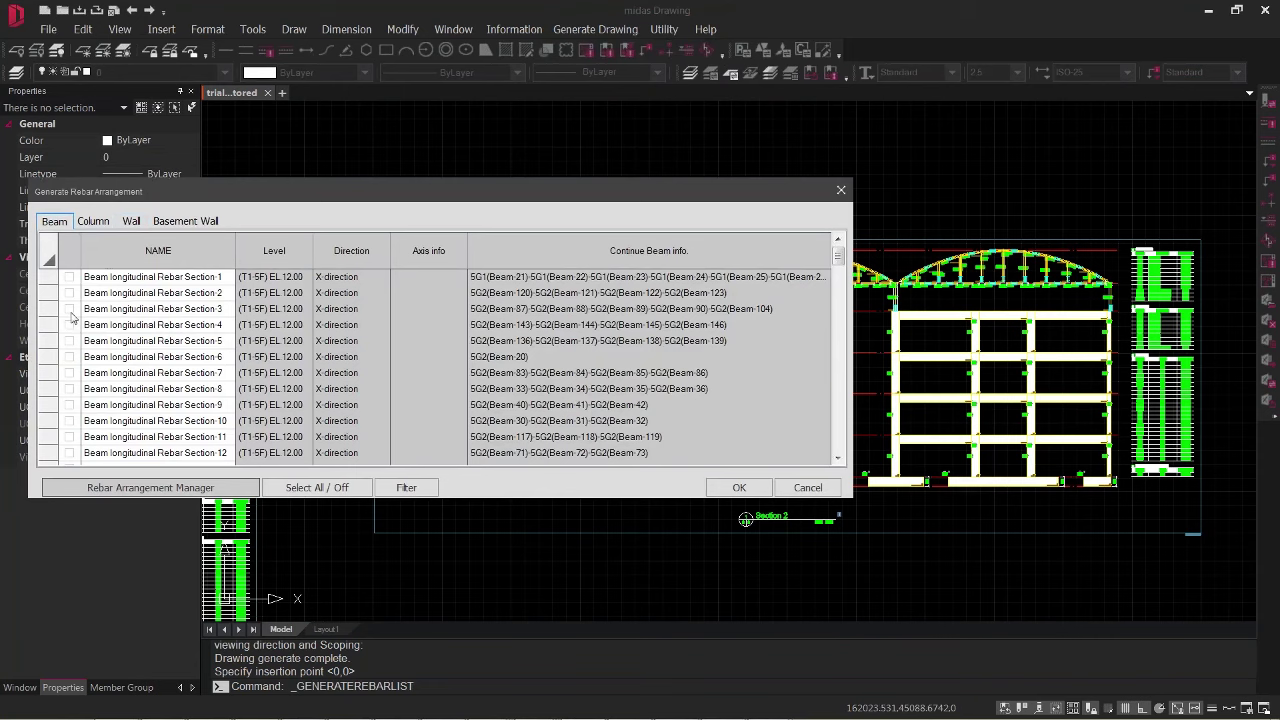
click(69, 309)
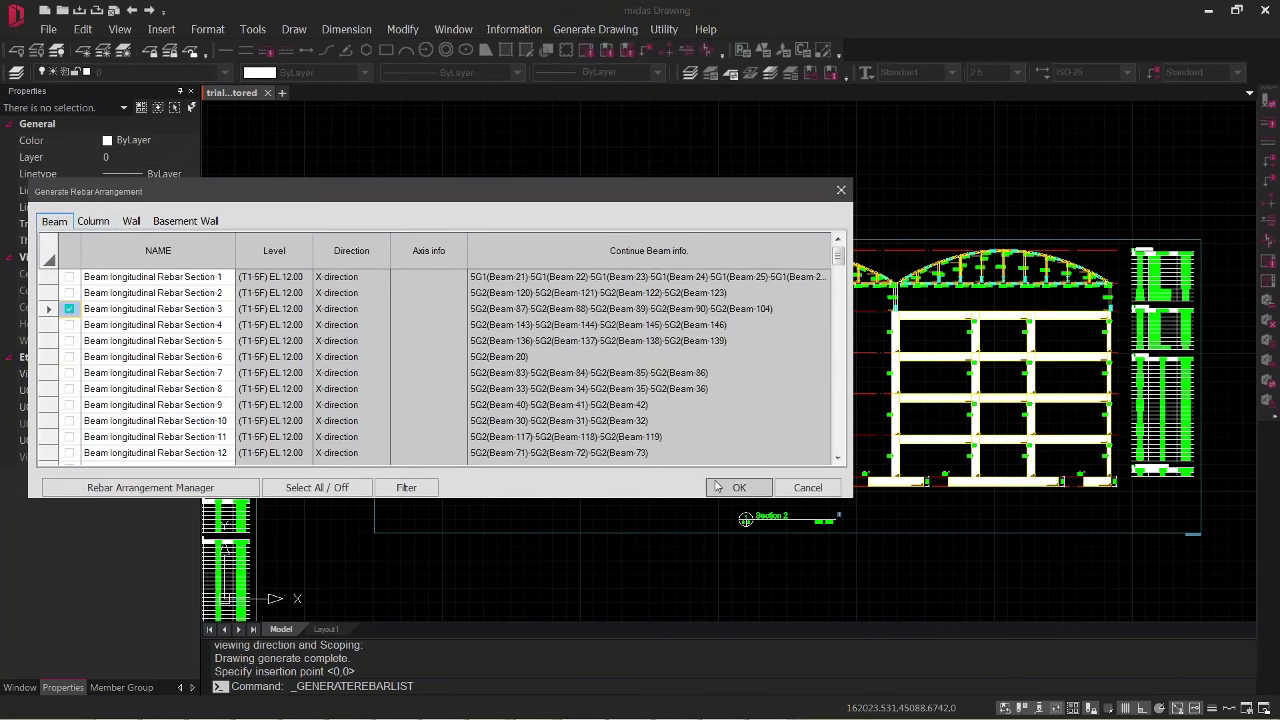
click(717, 487)
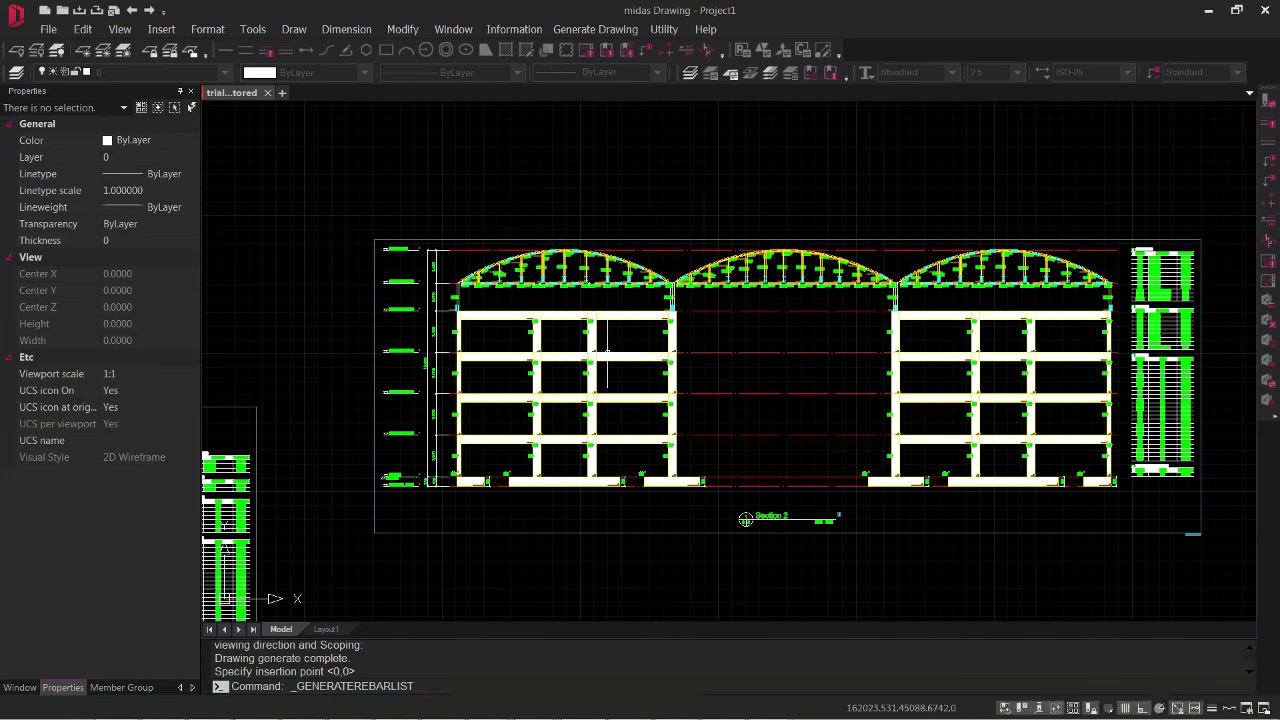
click(504, 208)
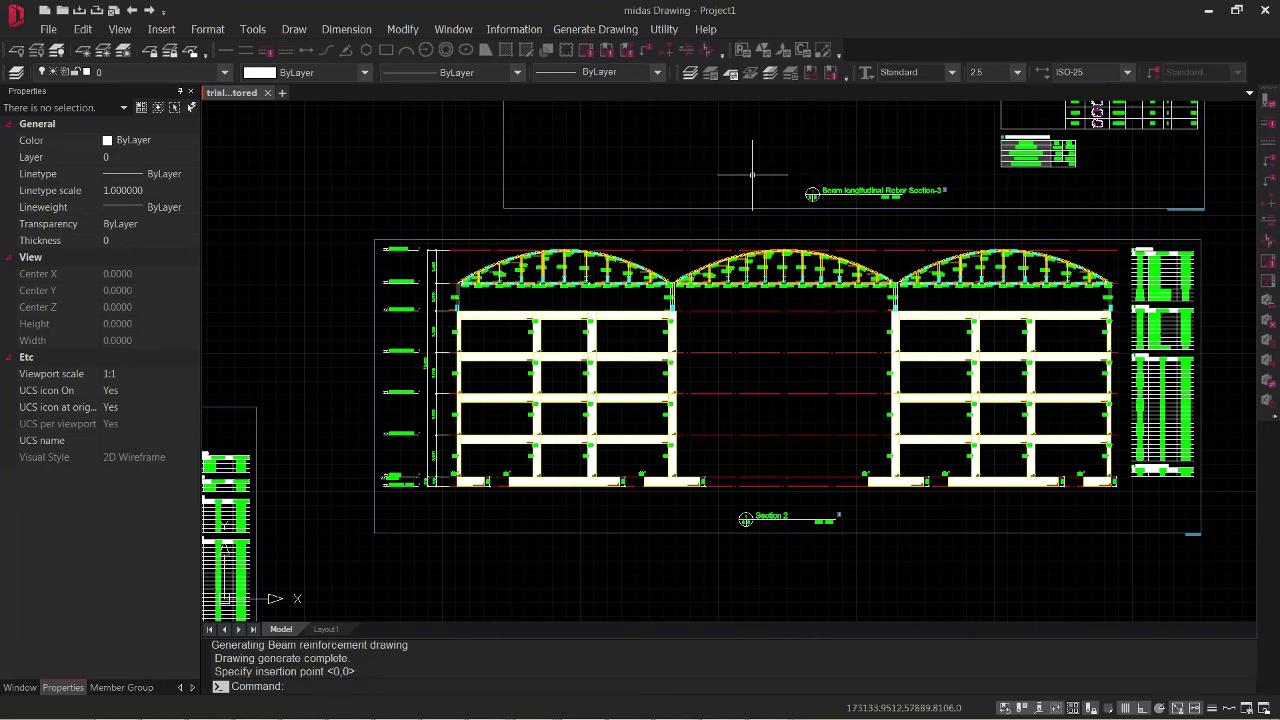
Step: Examine the beam rebar drawing's bar lengths, splices, stirrup spacing, cross-sections and key plan
mouse_move(751, 402)
middle_down()
mouse_move(713, 482)
mouse_move(721, 712)
middle_up()
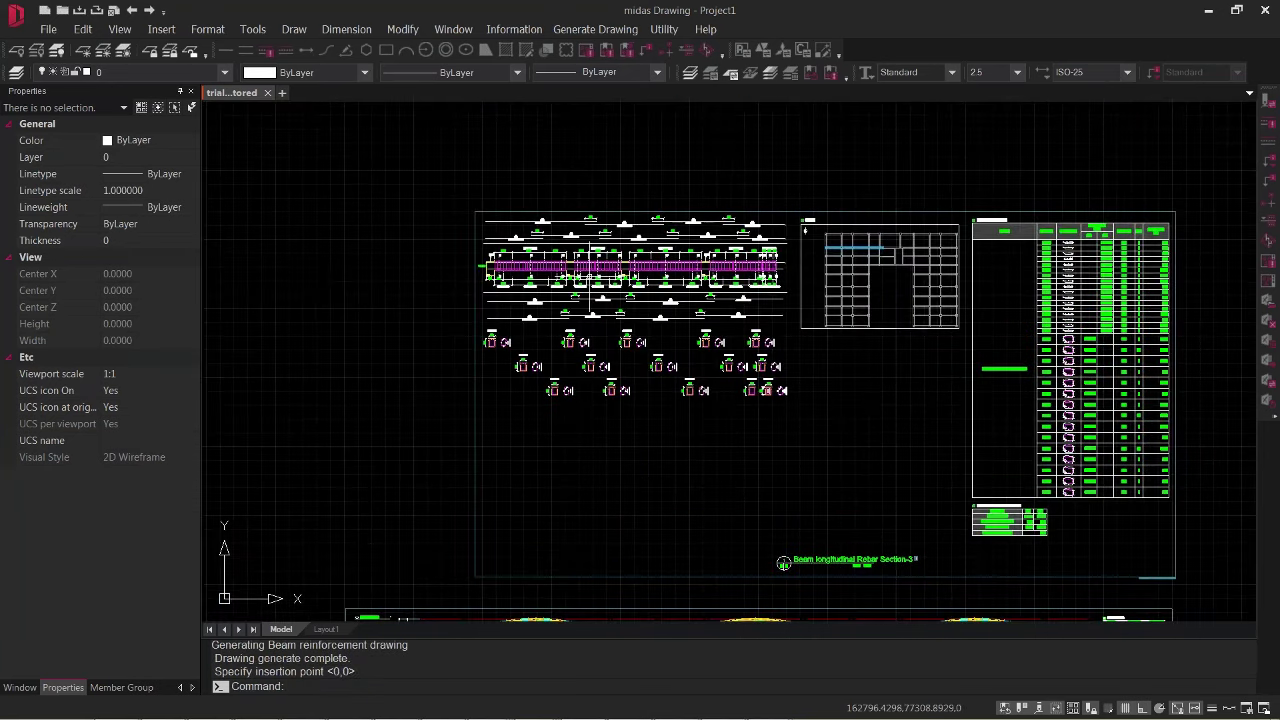
scroll(590, 243, up, 5)
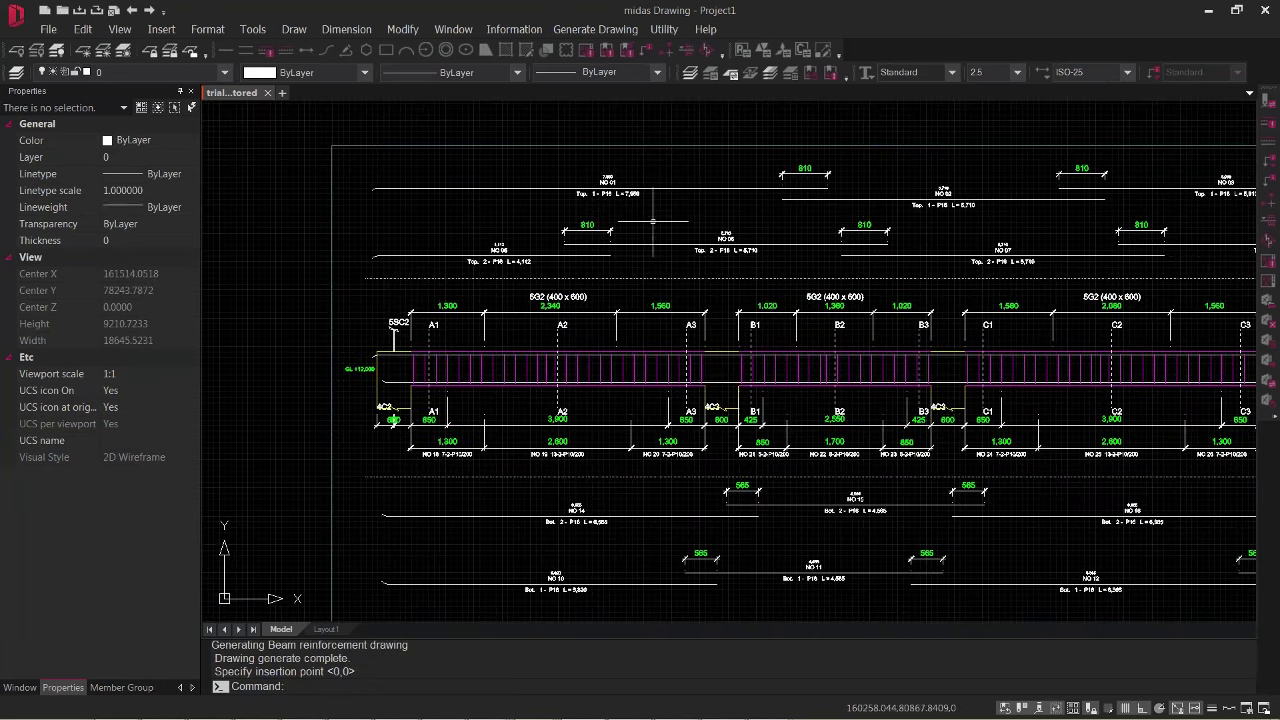
middle_drag(716, 418, 659, 264)
mouse_move(971, 463)
middle_down()
mouse_move(763, 521)
mouse_move(770, 470)
mouse_move(770, 508)
mouse_move(884, 540)
middle_up()
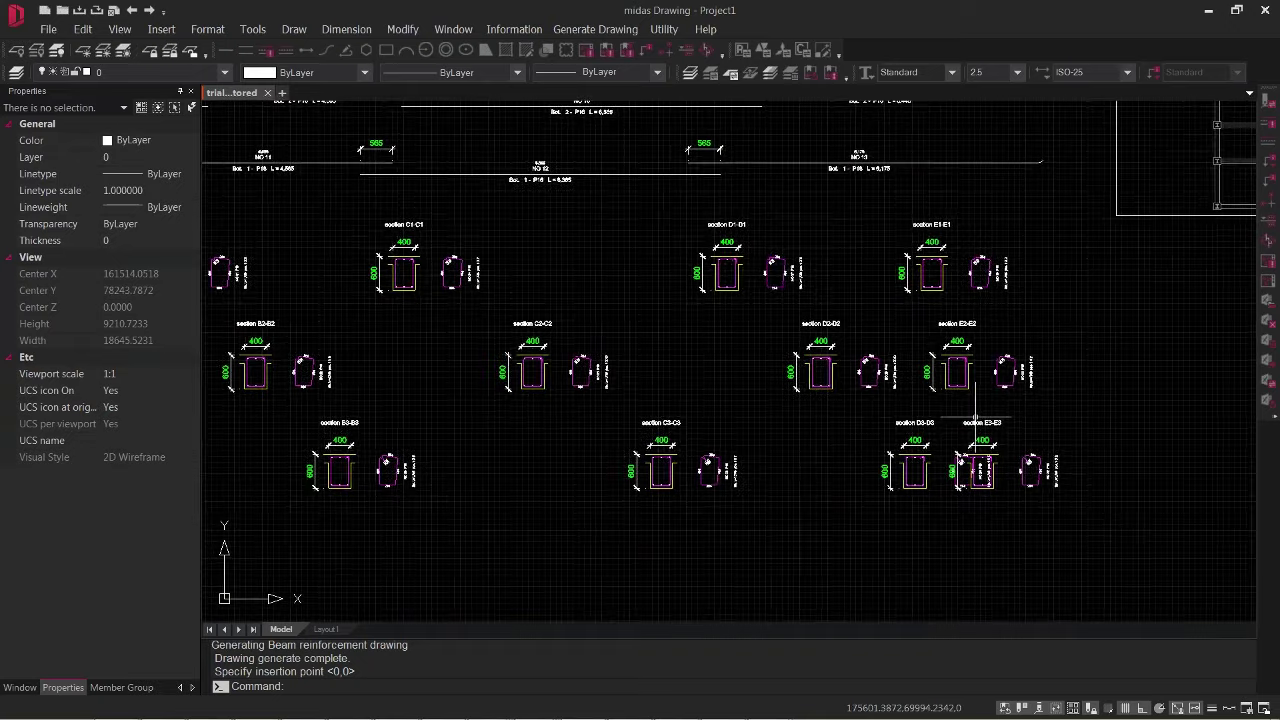
middle_drag(1180, 300, 400, 380)
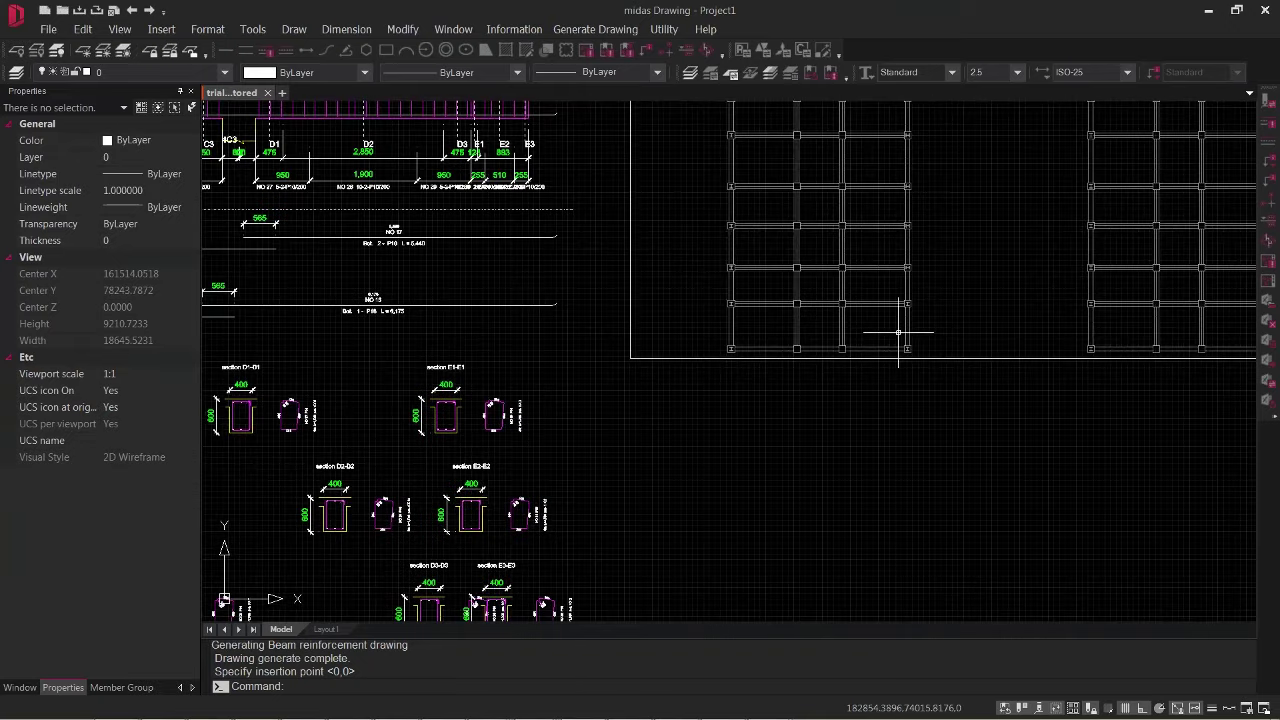
middle_drag(898, 332, 688, 452)
Step: Review the general rebar detailing settings in the Rebar Arrangement Manager and close it
click(595, 29)
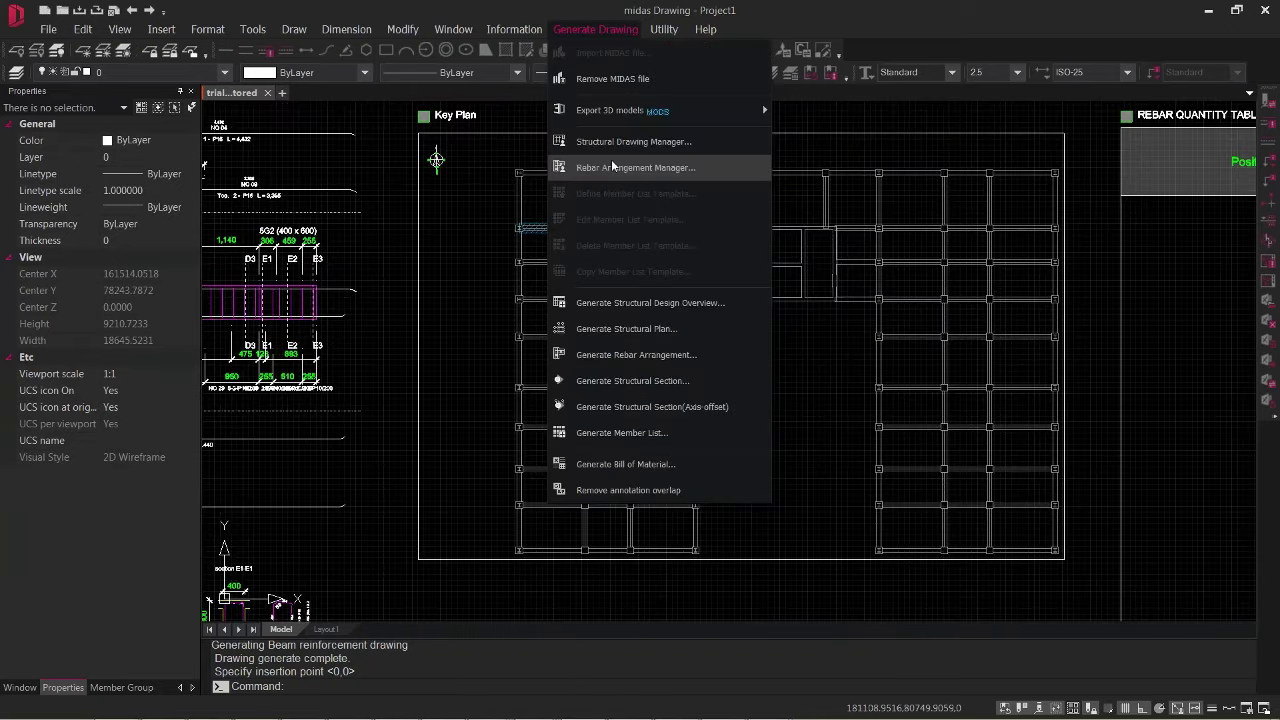
click(612, 165)
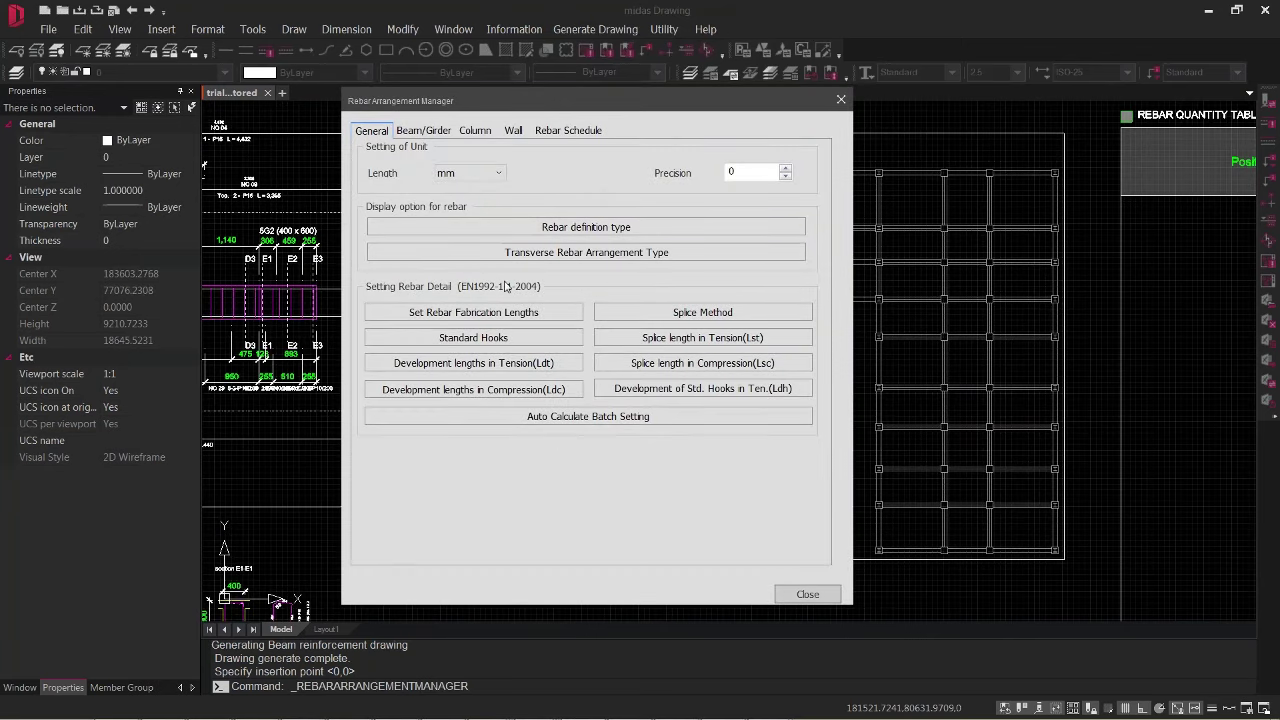
click(840, 99)
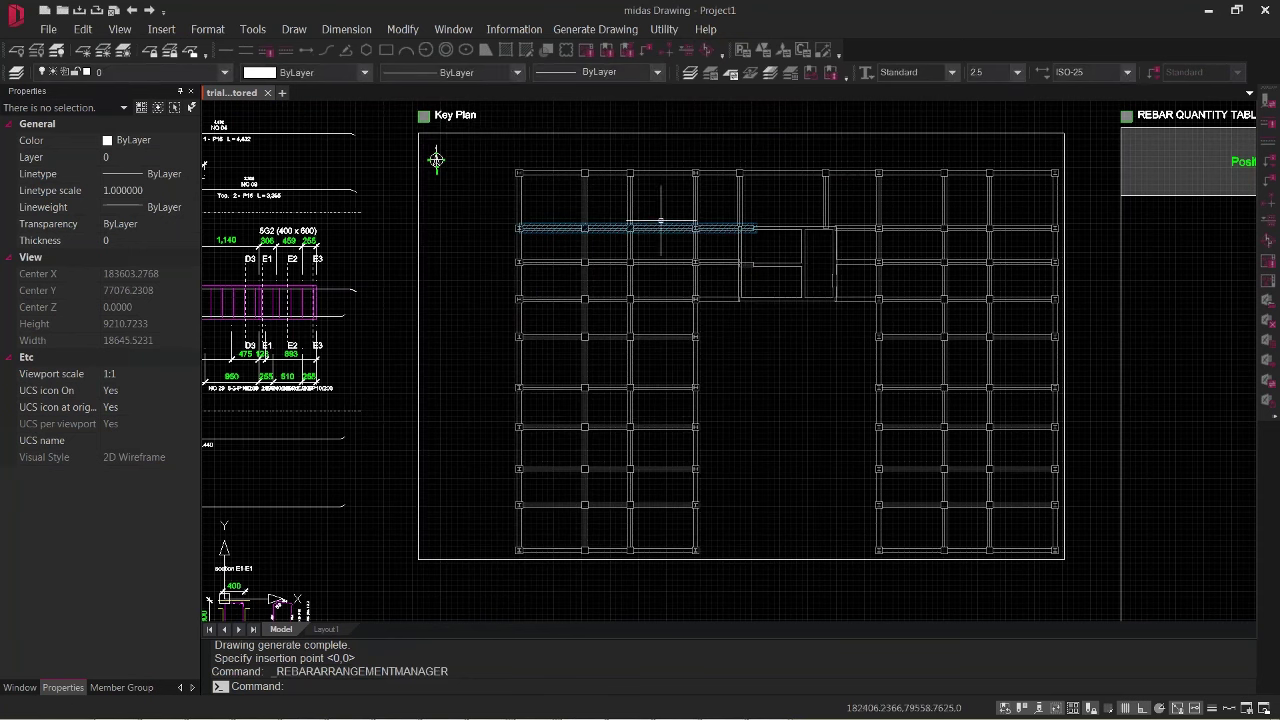
Step: Examine the rebar quantity table's bar numbers, shapes, lengths, sizes, quantities and total lengths
scroll(518, 256, down, 4)
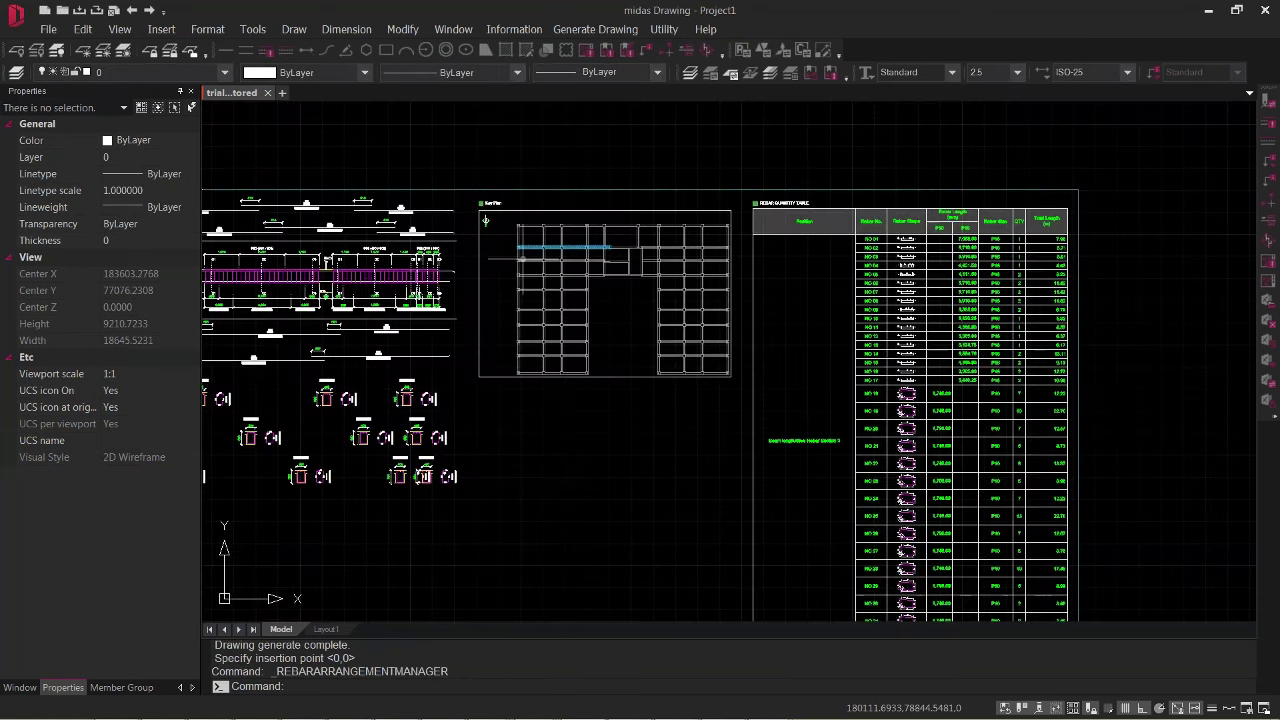
middle_drag(738, 352, 528, 357)
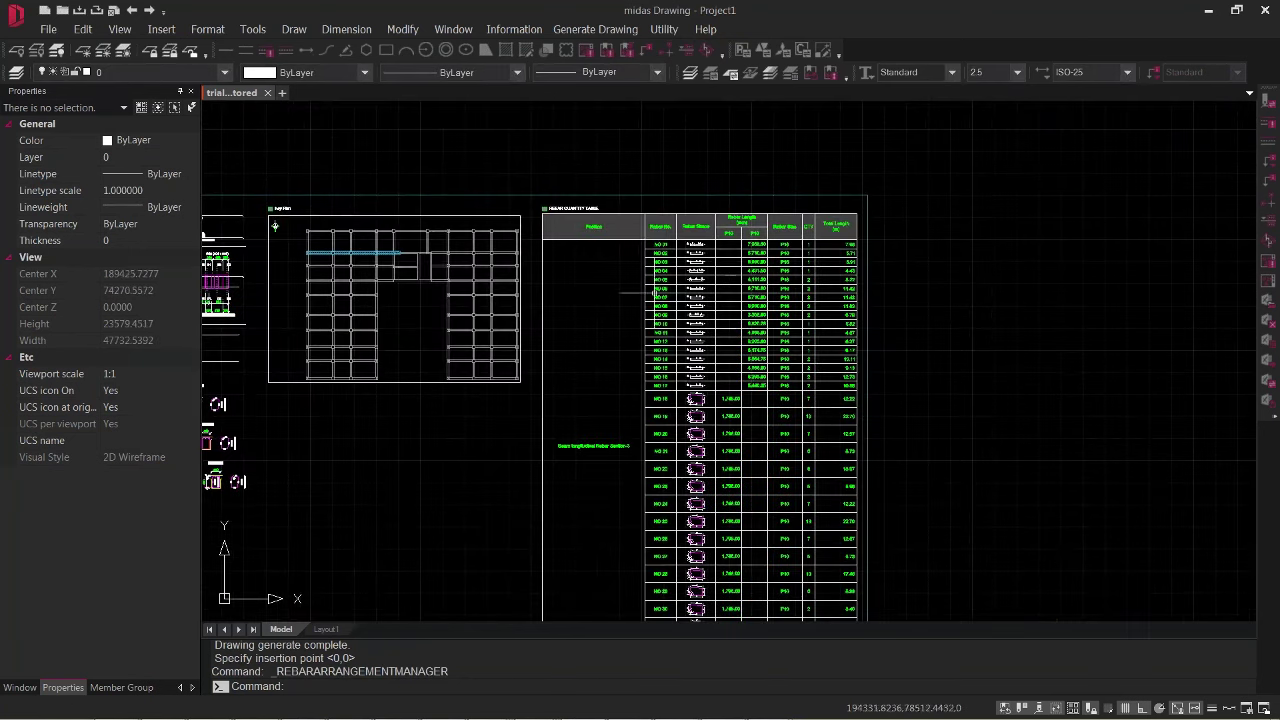
scroll(555, 186, up, 7)
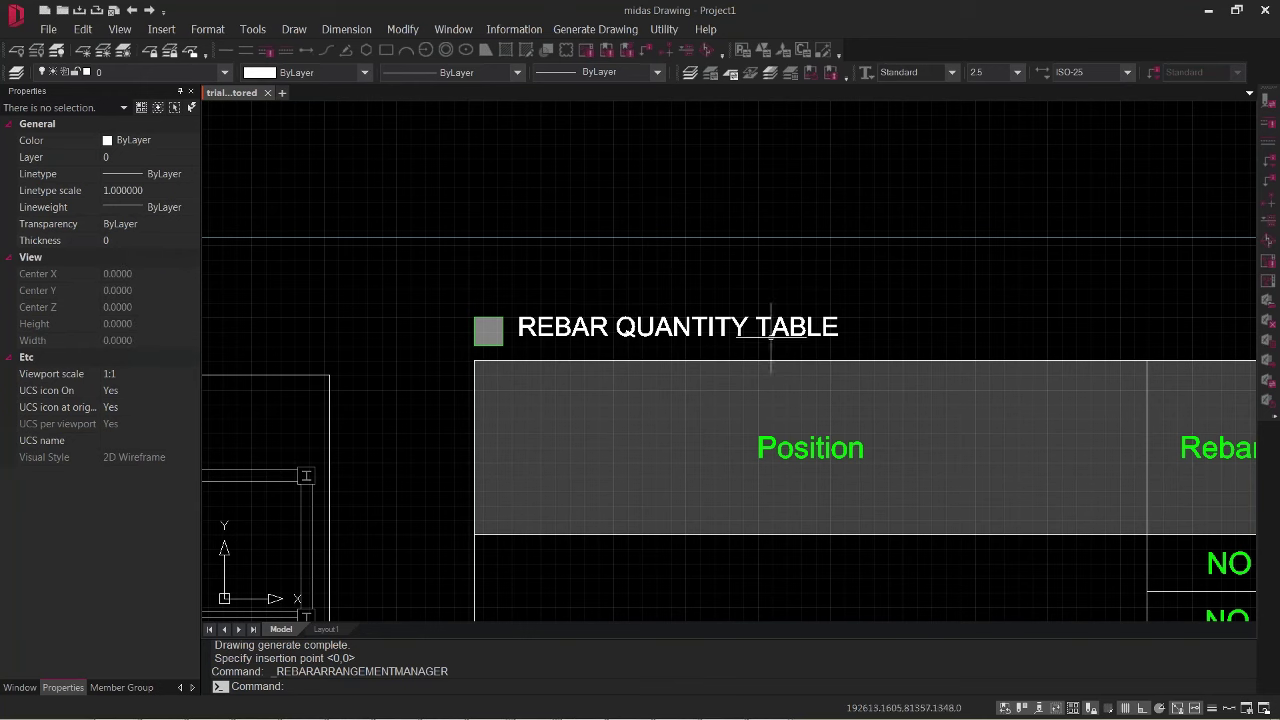
mouse_move(944, 404)
middle_down()
mouse_move(786, 340)
mouse_move(554, 177)
mouse_move(502, 158)
middle_up()
scroll(502, 158, down, 2)
middle_drag(891, 284, 675, 284)
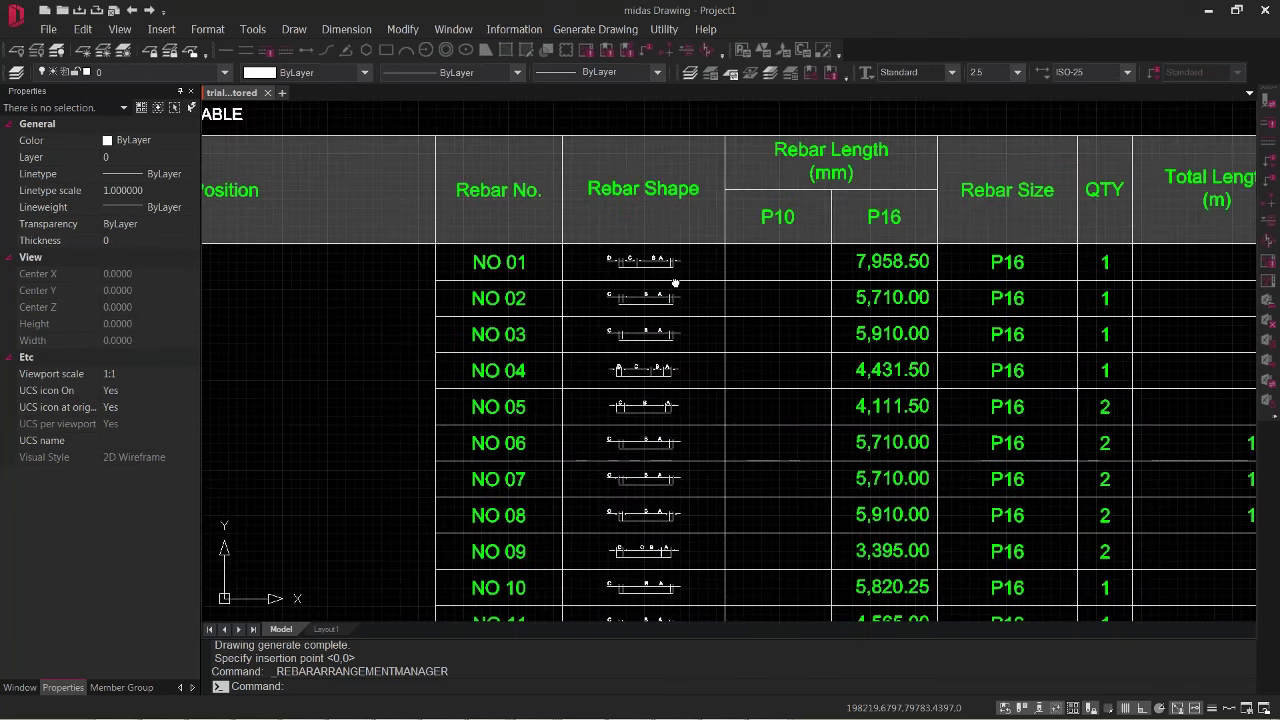
mouse_move(1106, 370)
middle_down()
mouse_move(850, 338)
mouse_move(949, 152)
middle_up()
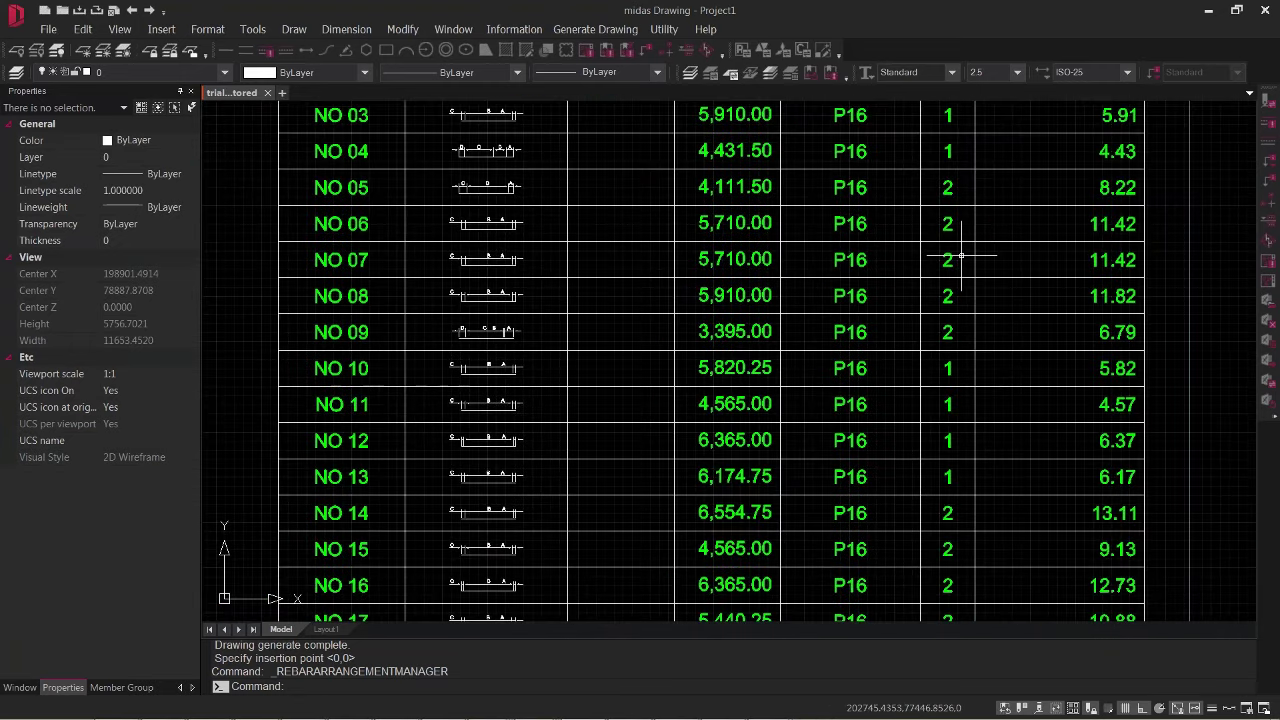
scroll(961, 256, down, 12)
Step: Generate the bill of materials for the steel, RC and basement members with all quantity options included
click(595, 29)
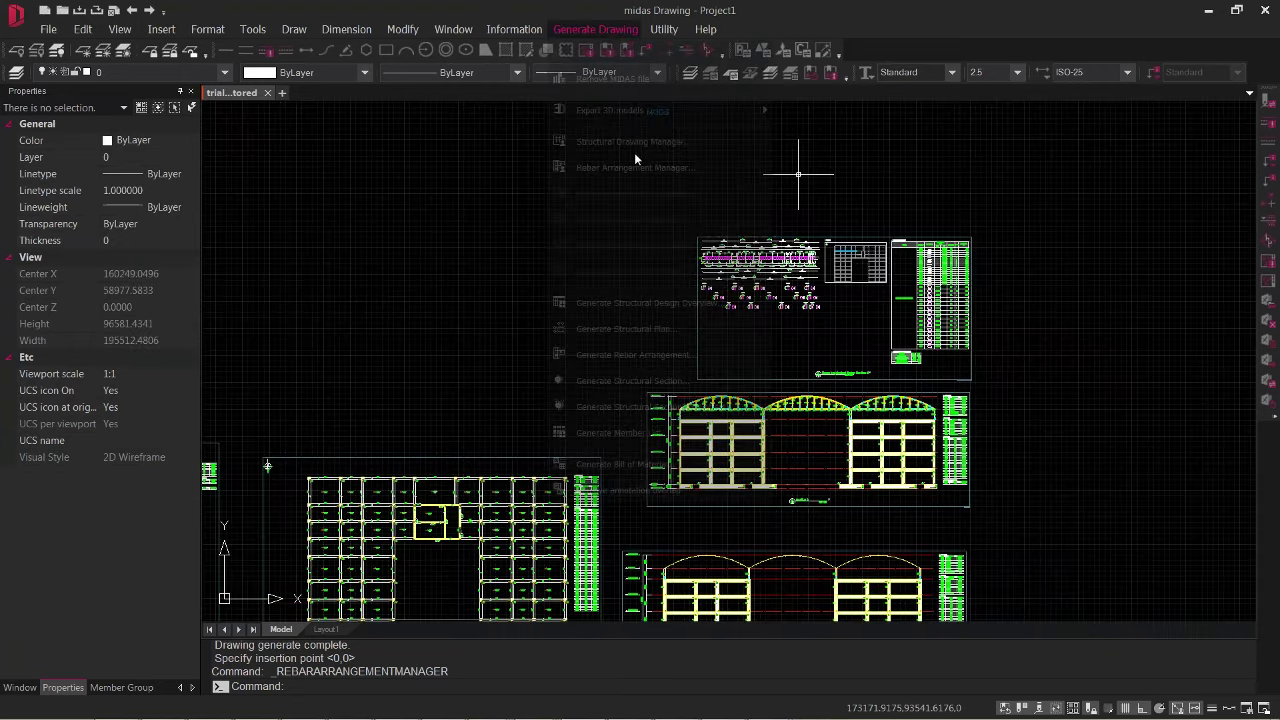
click(615, 464)
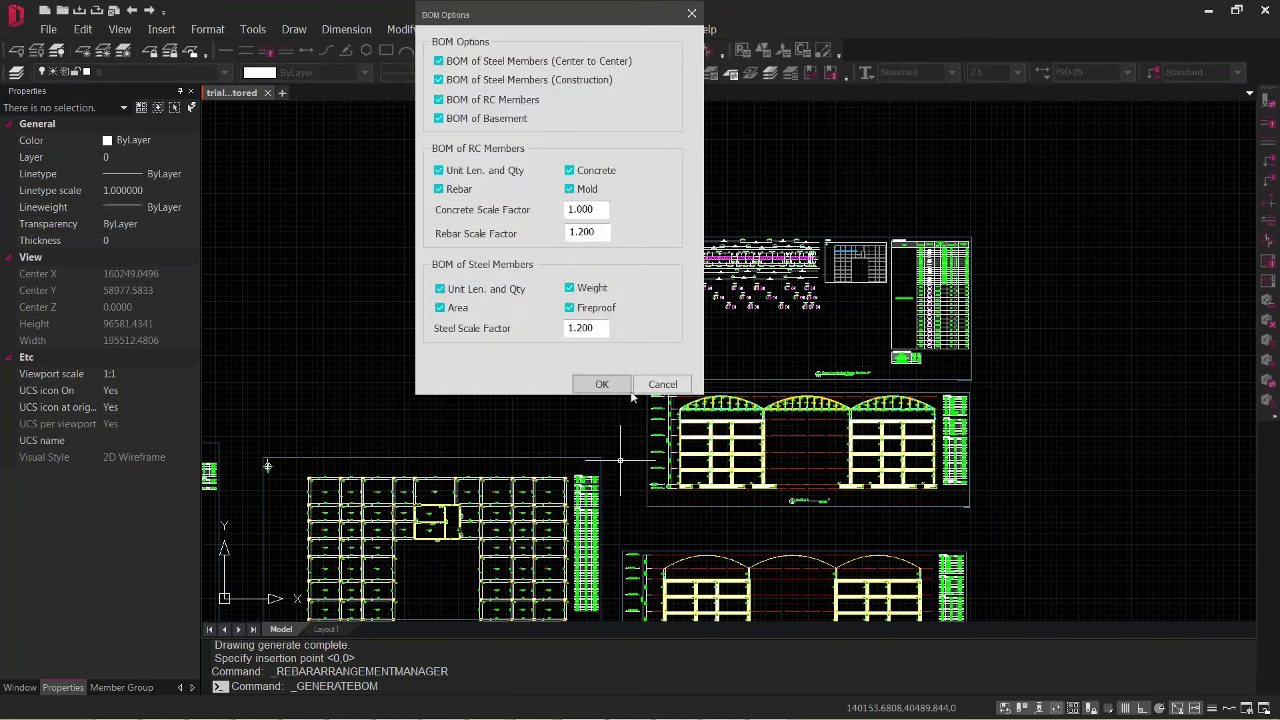
click(603, 384)
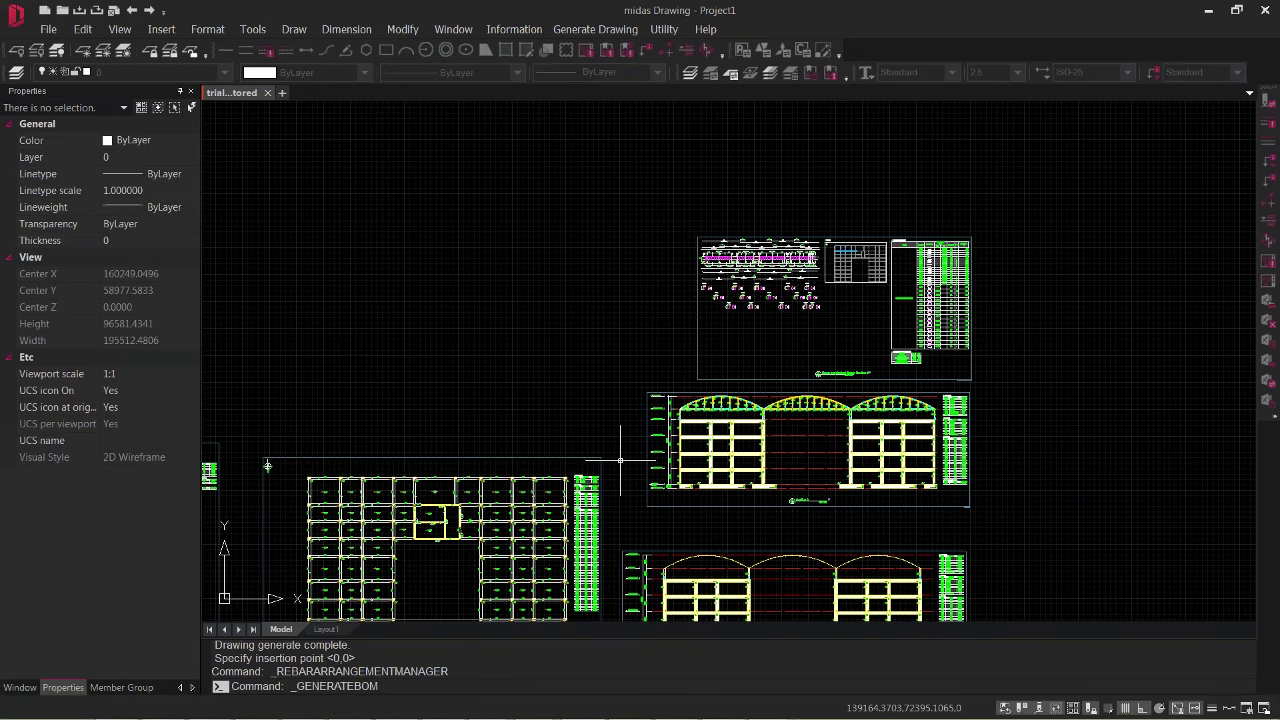
key(alt+Tab)
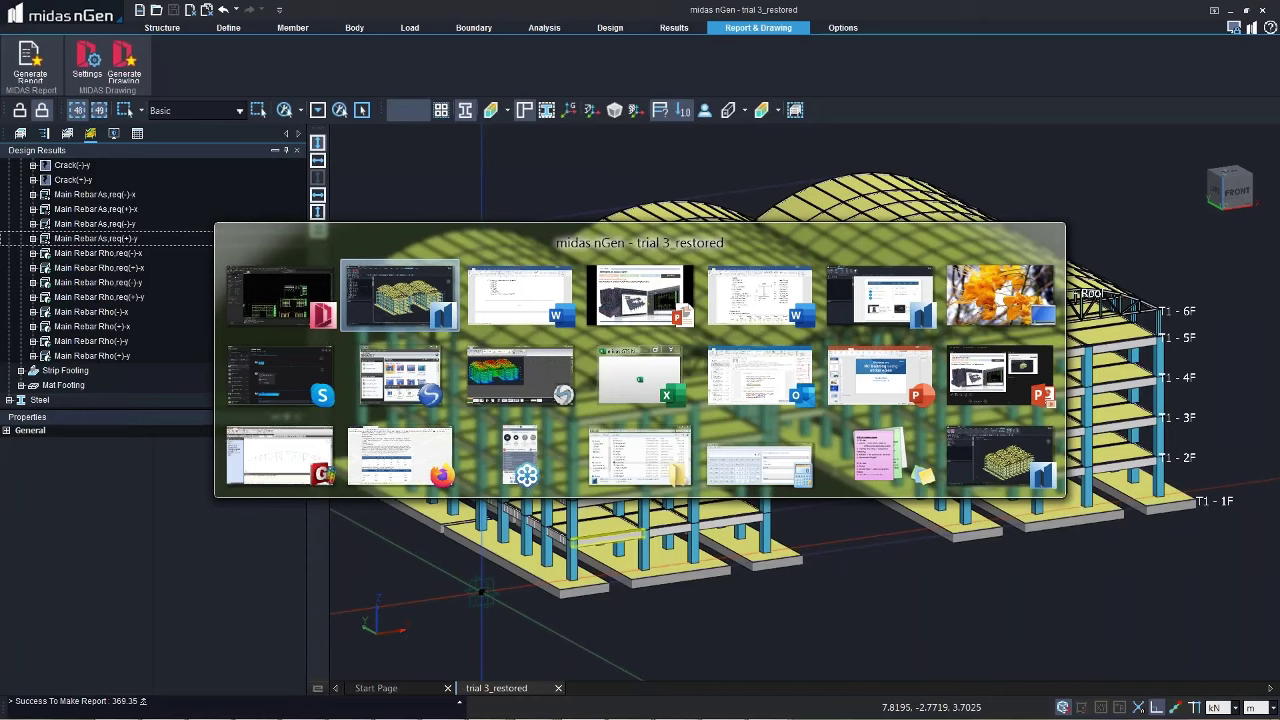
key(Tab)
key(Tab)
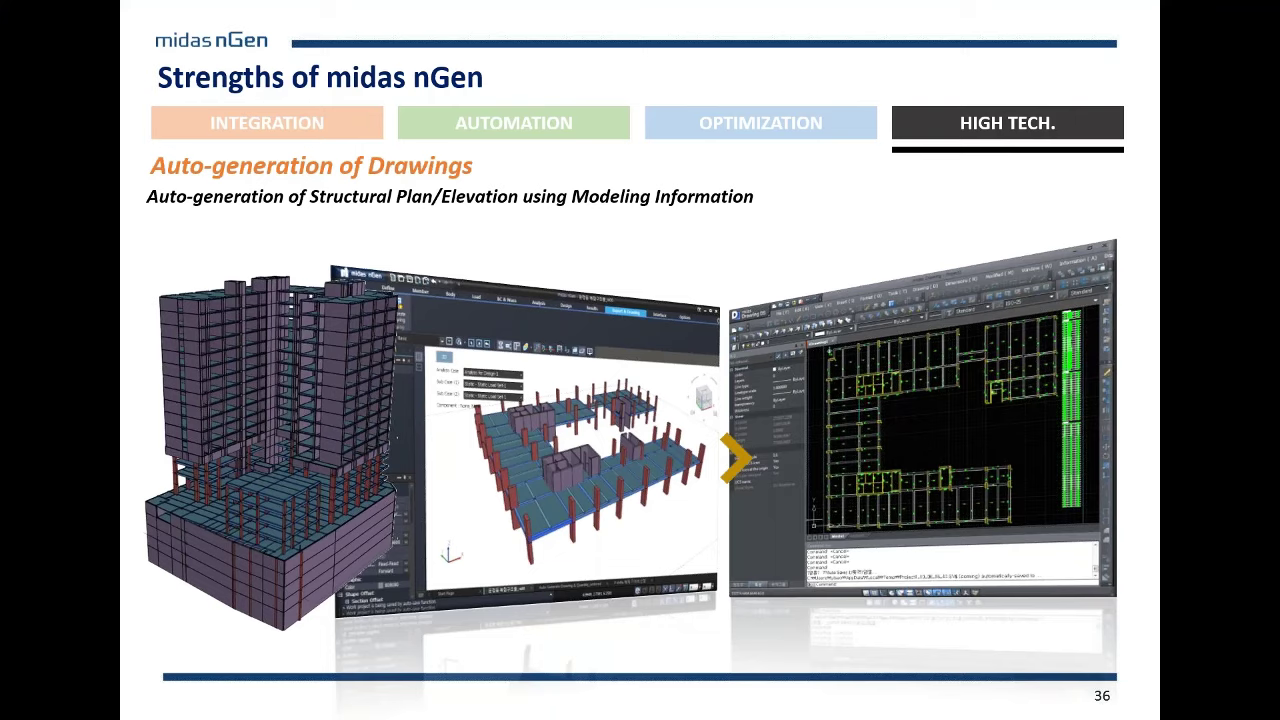
click(538, 208)
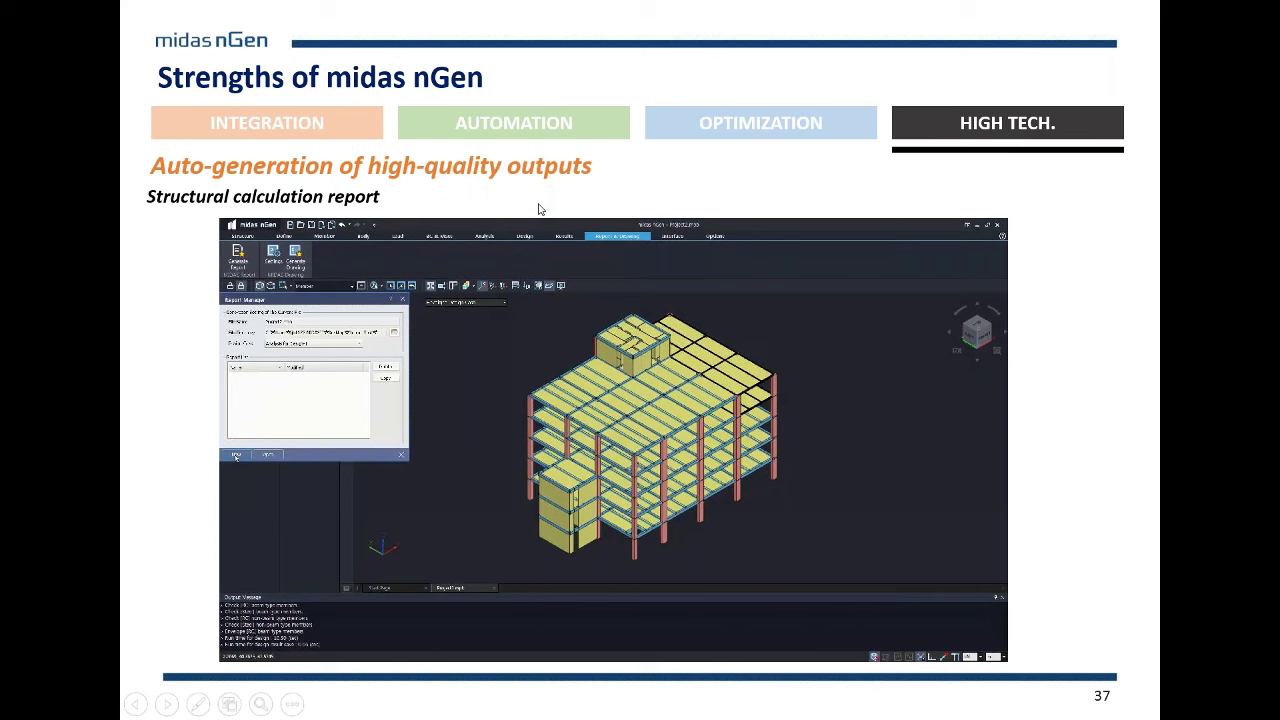
click(703, 201)
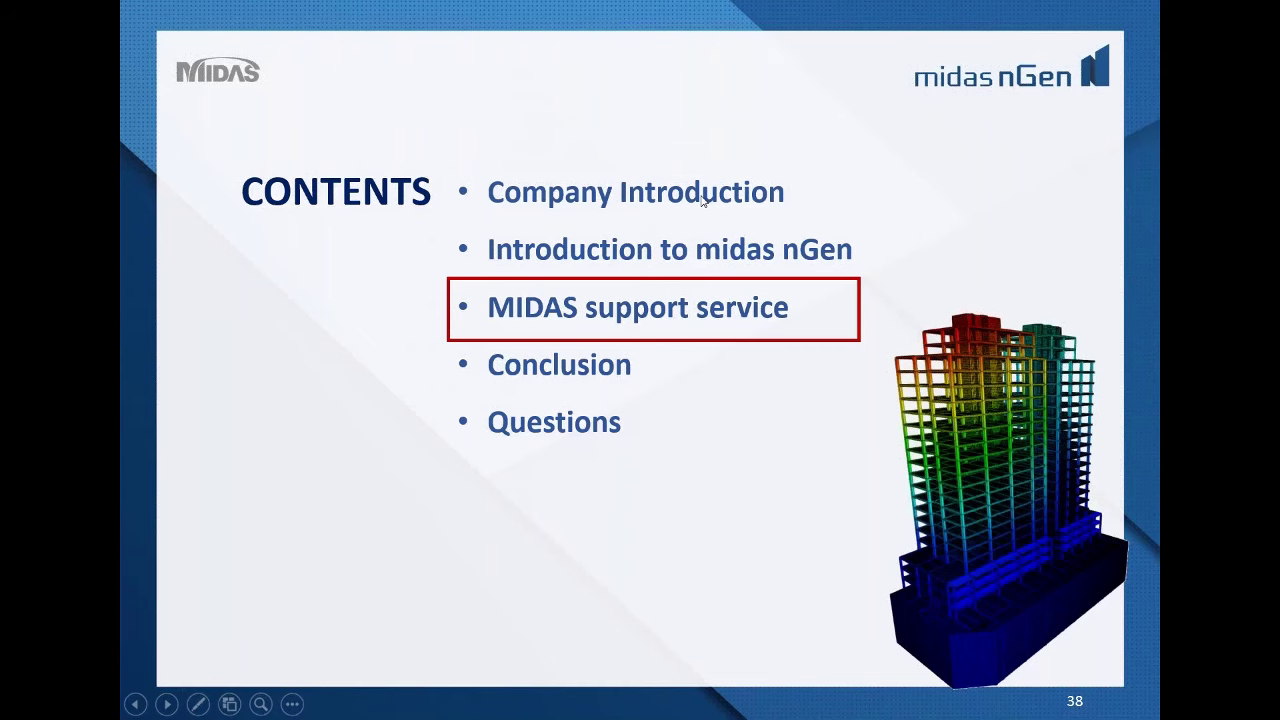
click(703, 201)
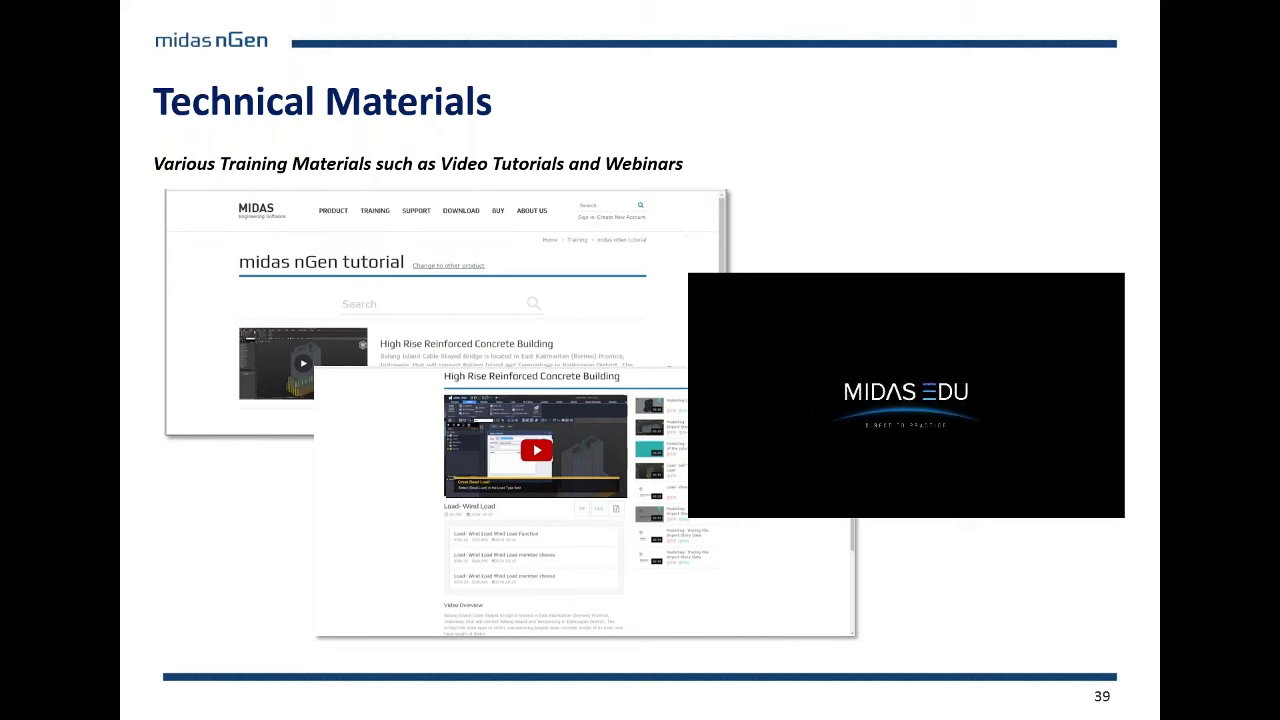